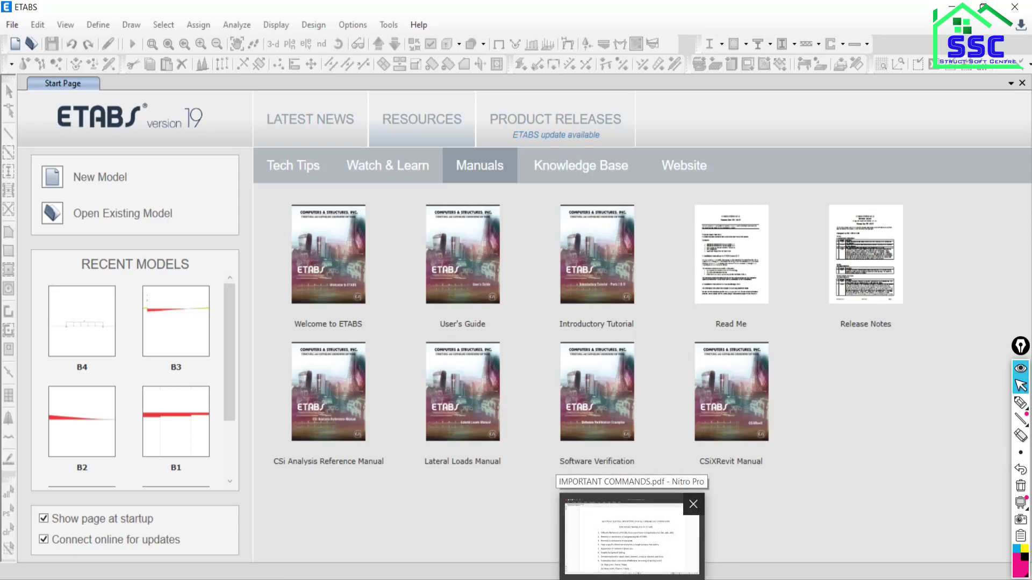
- Switch to IMPORTANT COMMANDS.pdf in Nitro Pro and enlarge and centre the page to read the list of ETABS topics
{"action": "left_click", "coordinate": [631, 537]}
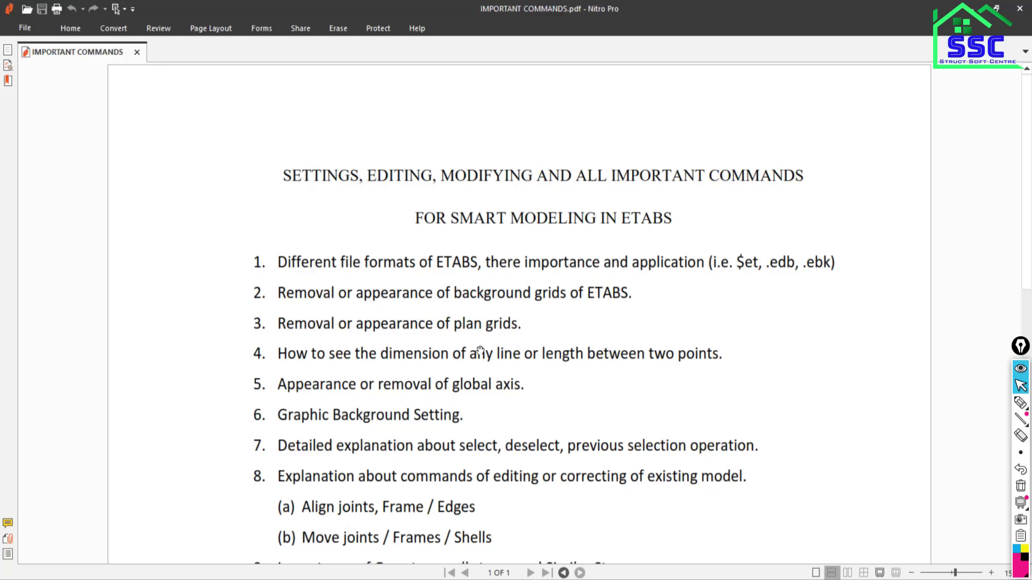
{"action": "left_click", "coordinate": [991, 573]}
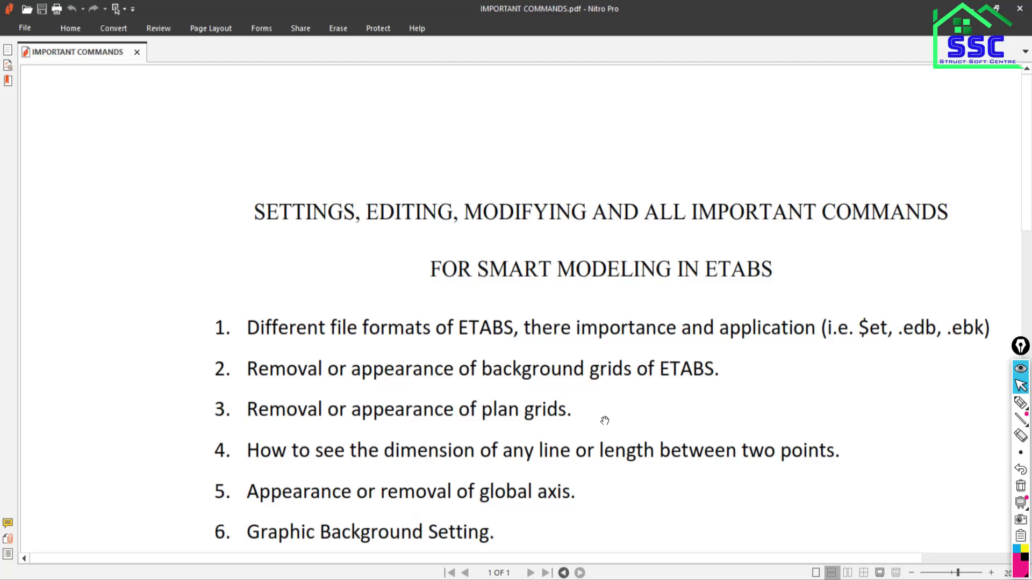
{"action": "left_click_drag", "start_coordinate": [584, 557], "coordinate": [635, 552]}
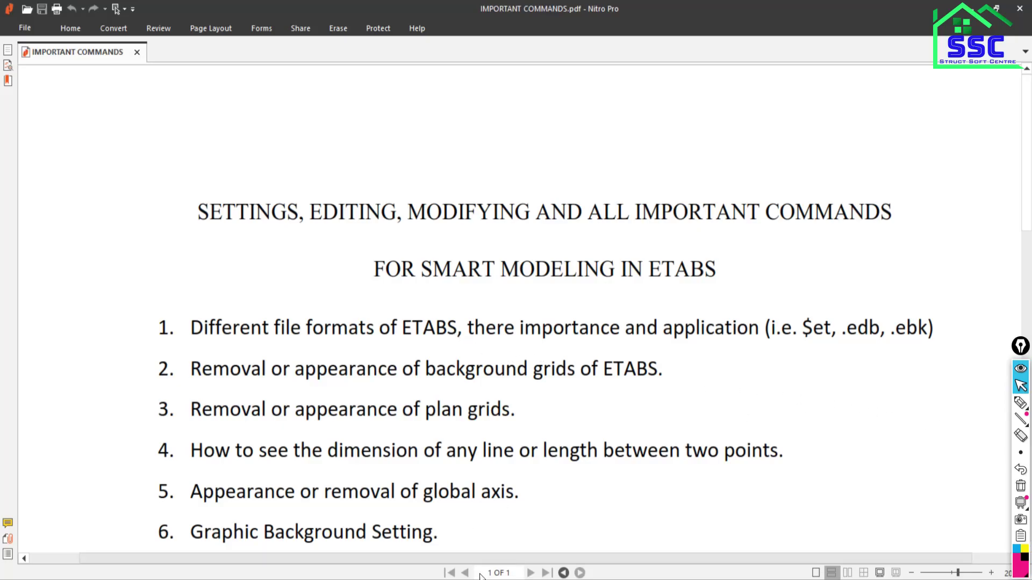
- Switch to File Explorer and open the MODEL FOR AXIS folder inside Day-03
{"action": "key", "text": "alt+Tab"}
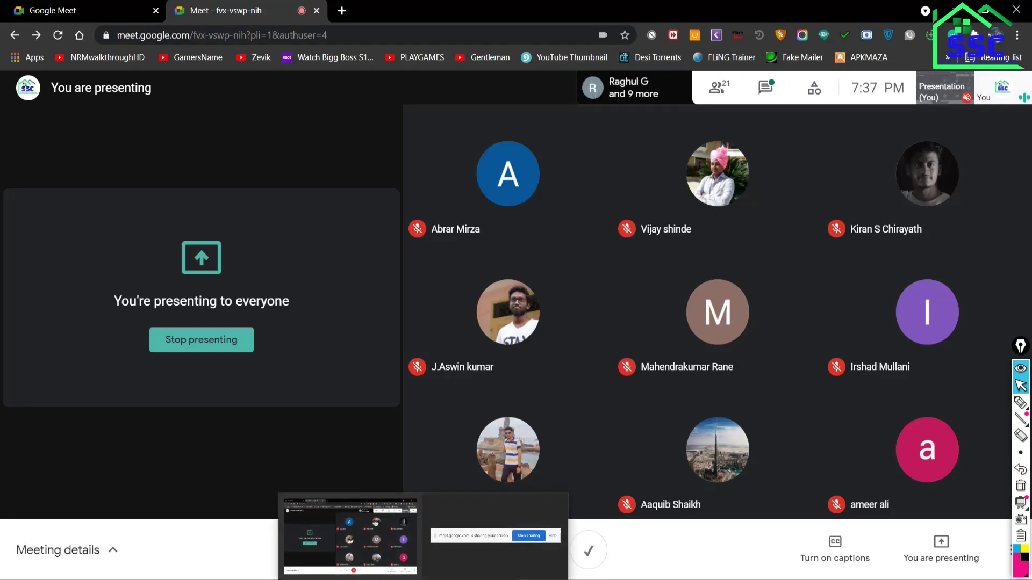
{"action": "mouse_move", "coordinate": [559, 577]}
{"action": "left_click", "coordinate": [560, 537]}
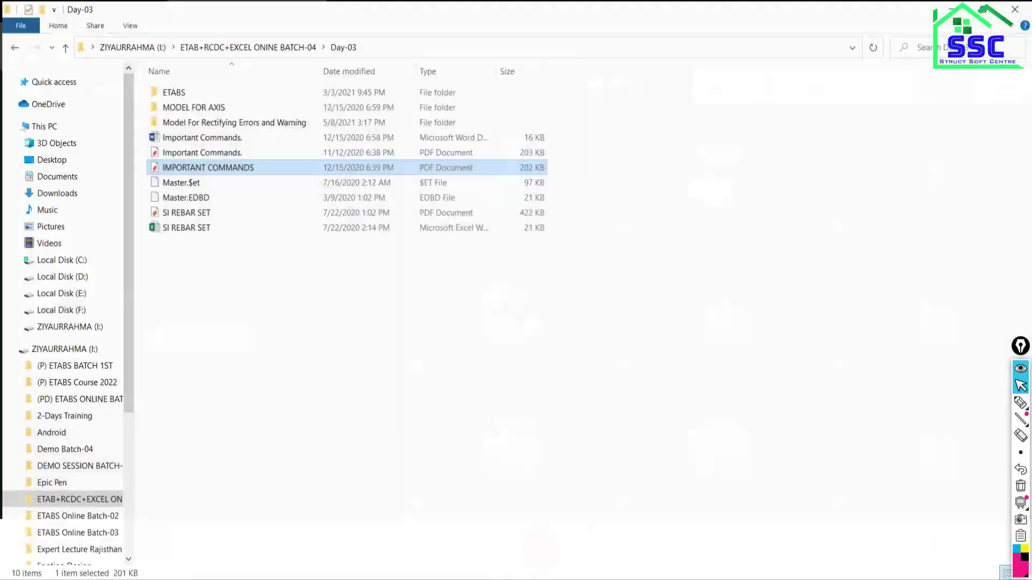
{"action": "left_click", "coordinate": [178, 107]}
{"action": "double_click", "coordinate": [177, 107]}
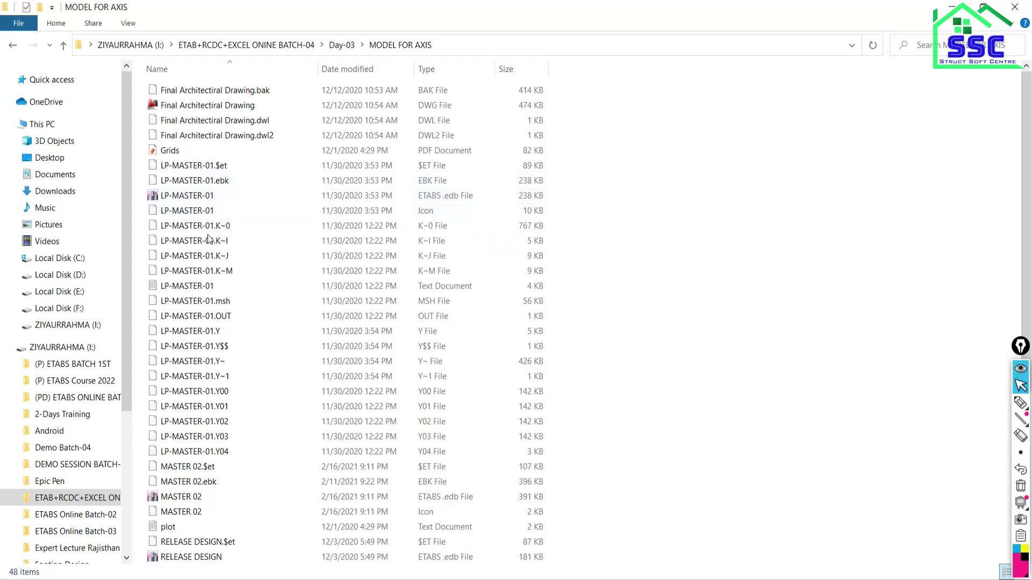
- Switch to the Google Meet window and hide the screen-sharing notice
{"action": "mouse_move", "coordinate": [423, 578]}
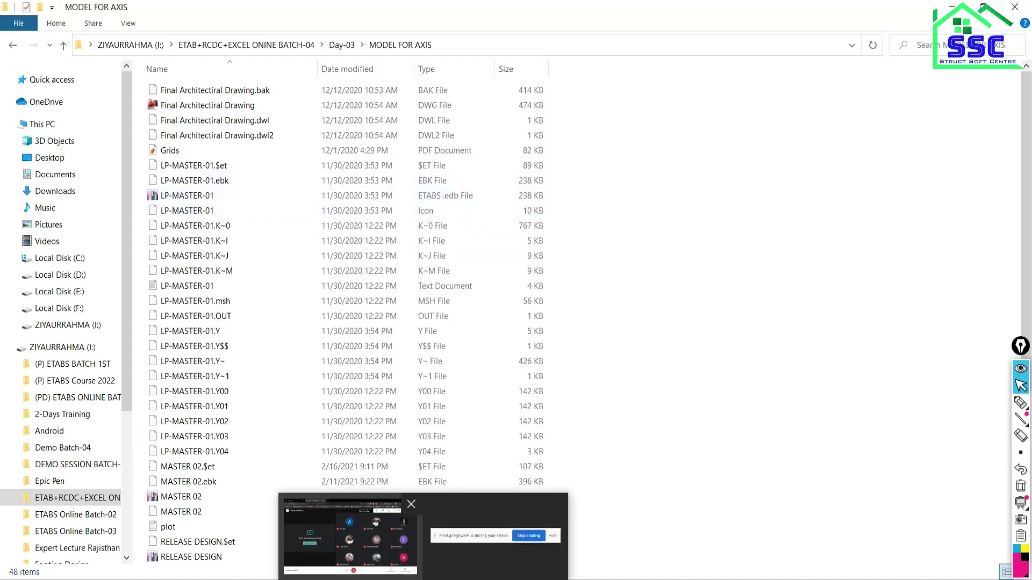
{"action": "left_click", "coordinate": [350, 538]}
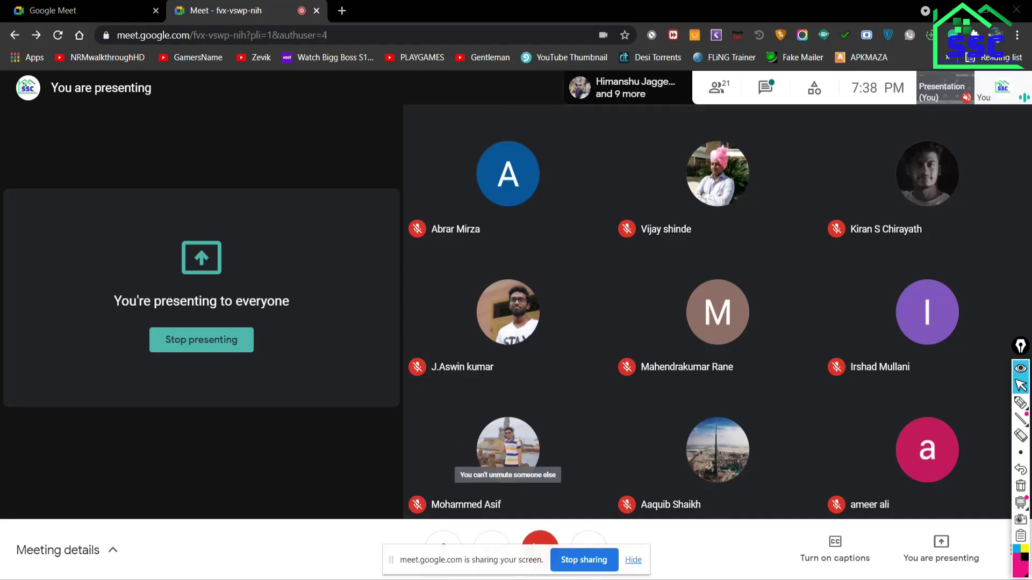
{"action": "left_click", "coordinate": [632, 561]}
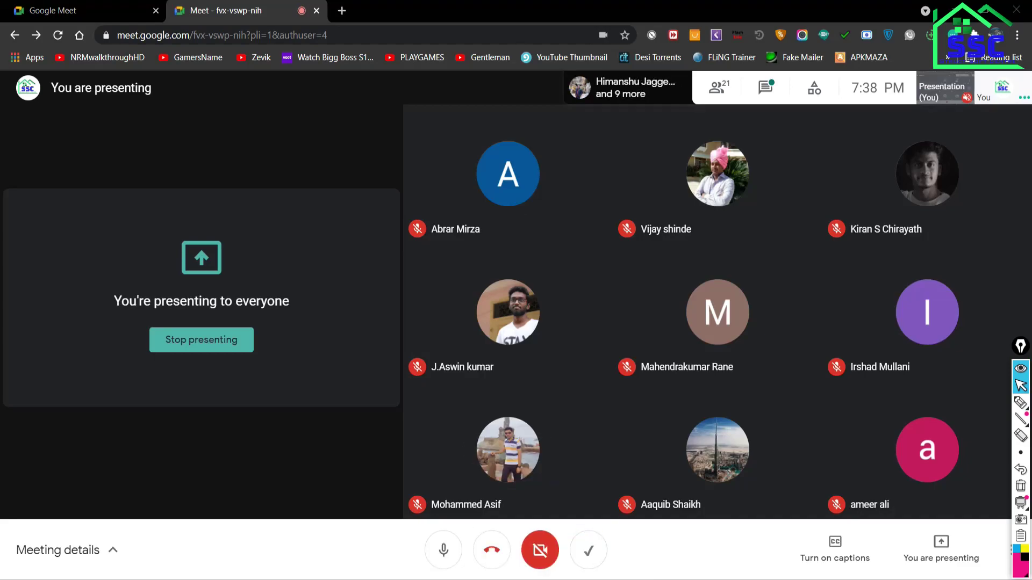
- Switch to ETABS, handwrite .$et, .Edb and .ebk with the pen below the manuals, and circle all three extensions
{"action": "key", "text": "alt+Tab"}
{"action": "left_click", "coordinate": [1021, 403]}
{"action": "left_click_drag", "start_coordinate": [396, 484], "coordinate": [392, 542]}
{"action": "mouse_move", "coordinate": [407, 513]}
{"action": "left_mouse_down"}
{"action": "mouse_move", "coordinate": [457, 520]}
{"action": "mouse_move", "coordinate": [456, 504]}
{"action": "left_mouse_up"}
{"action": "left_click", "coordinate": [505, 510]}
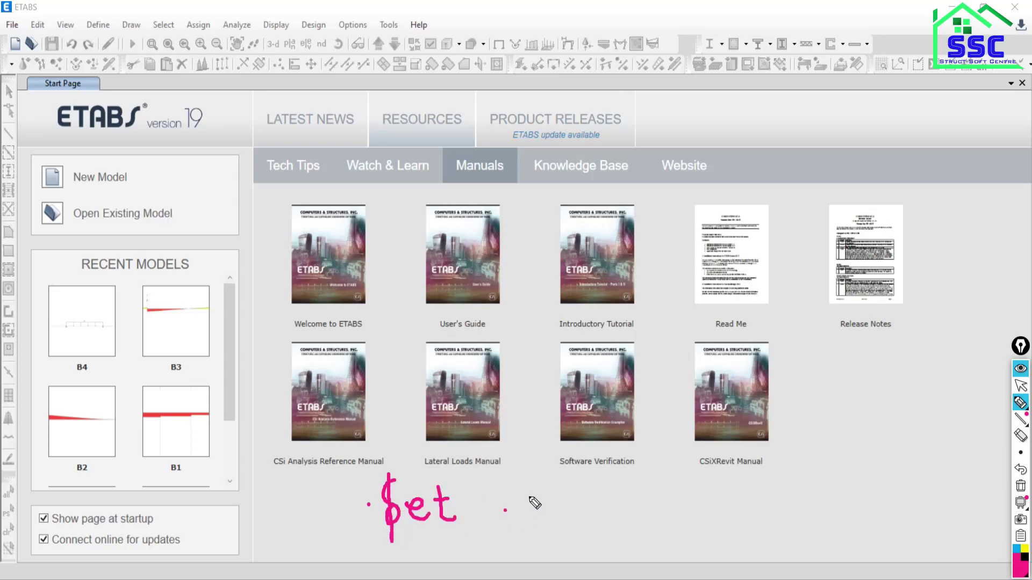
{"action": "mouse_move", "coordinate": [533, 482]}
{"action": "left_mouse_down"}
{"action": "mouse_move", "coordinate": [534, 513]}
{"action": "mouse_move", "coordinate": [537, 498]}
{"action": "left_mouse_up"}
{"action": "left_click", "coordinate": [524, 501]}
{"action": "mouse_move", "coordinate": [554, 498]}
{"action": "left_mouse_down"}
{"action": "mouse_move", "coordinate": [544, 507]}
{"action": "mouse_move", "coordinate": [590, 500]}
{"action": "mouse_move", "coordinate": [576, 508]}
{"action": "left_mouse_up"}
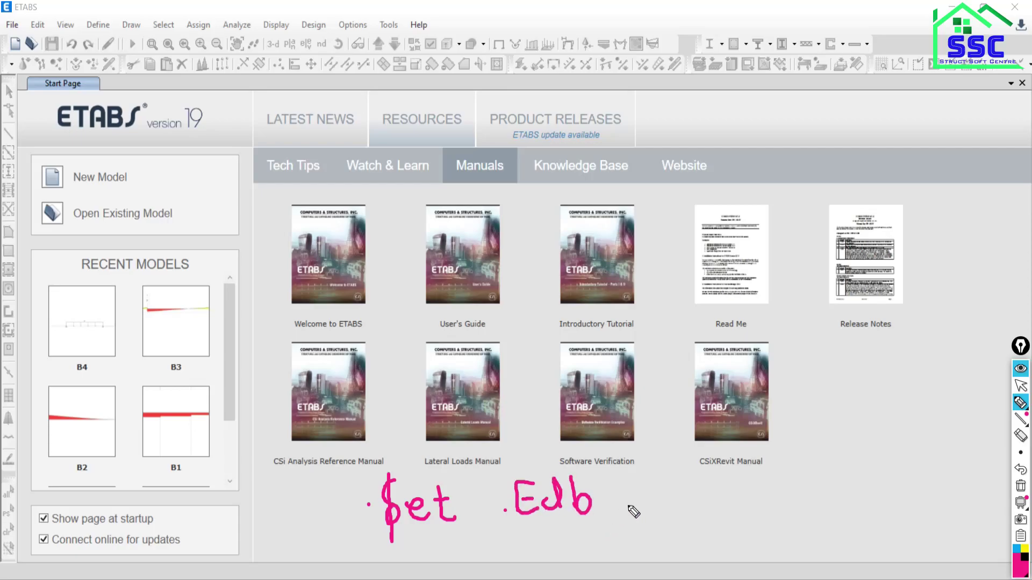
{"action": "left_click", "coordinate": [641, 504]}
{"action": "mouse_move", "coordinate": [664, 486]}
{"action": "left_mouse_down"}
{"action": "mouse_move", "coordinate": [649, 498]}
{"action": "mouse_move", "coordinate": [669, 515]}
{"action": "mouse_move", "coordinate": [725, 518]}
{"action": "left_mouse_up"}
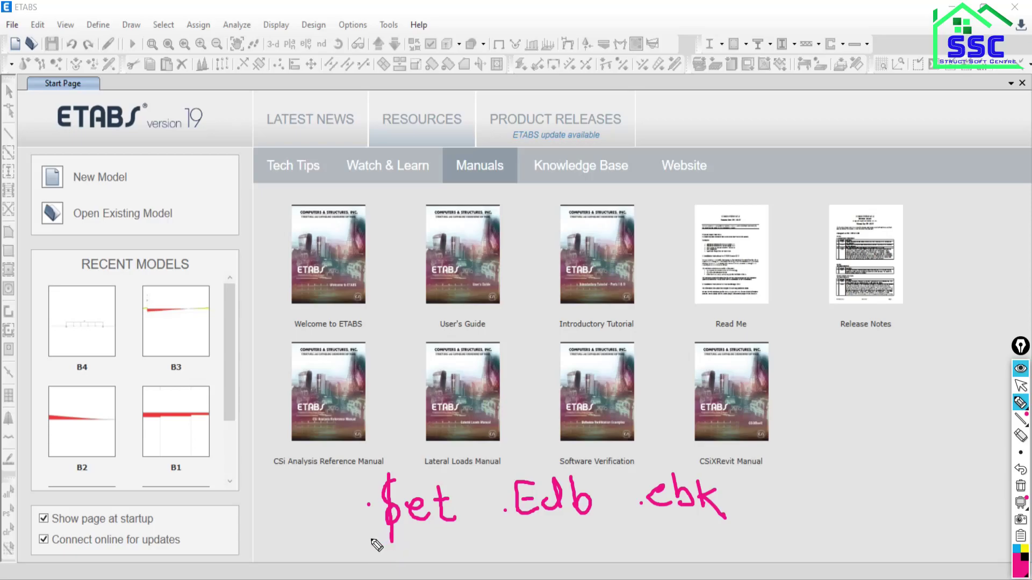
{"action": "mouse_move", "coordinate": [359, 516]}
{"action": "left_mouse_down"}
{"action": "mouse_move", "coordinate": [392, 460]}
{"action": "mouse_move", "coordinate": [537, 456]}
{"action": "mouse_move", "coordinate": [755, 492]}
{"action": "mouse_move", "coordinate": [755, 532]}
{"action": "mouse_move", "coordinate": [382, 546]}
{"action": "mouse_move", "coordinate": [359, 517]}
{"action": "left_mouse_up"}
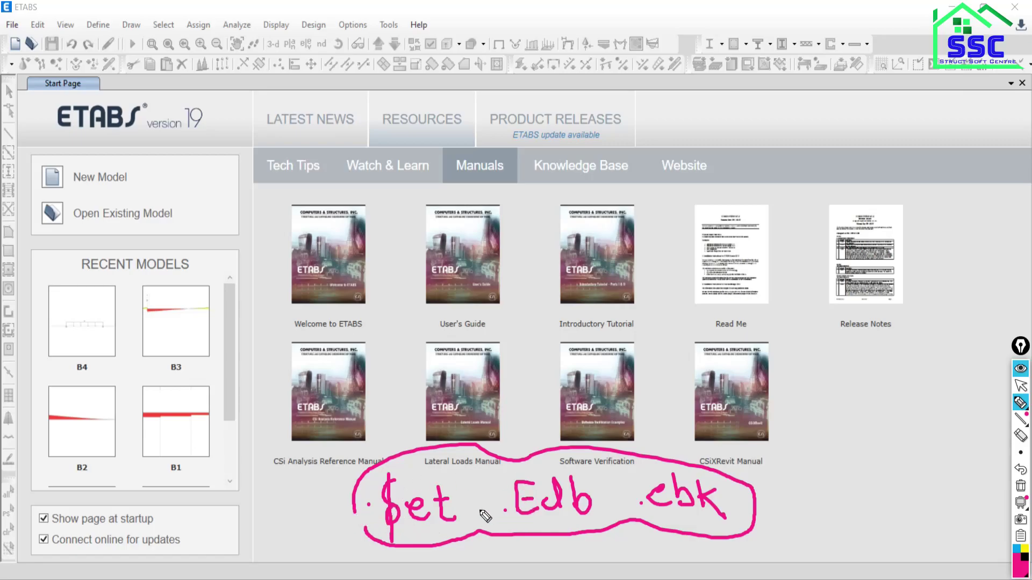
- Clear all pen annotations from the screen and return to the normal pointer
{"action": "mouse_move", "coordinate": [1021, 405]}
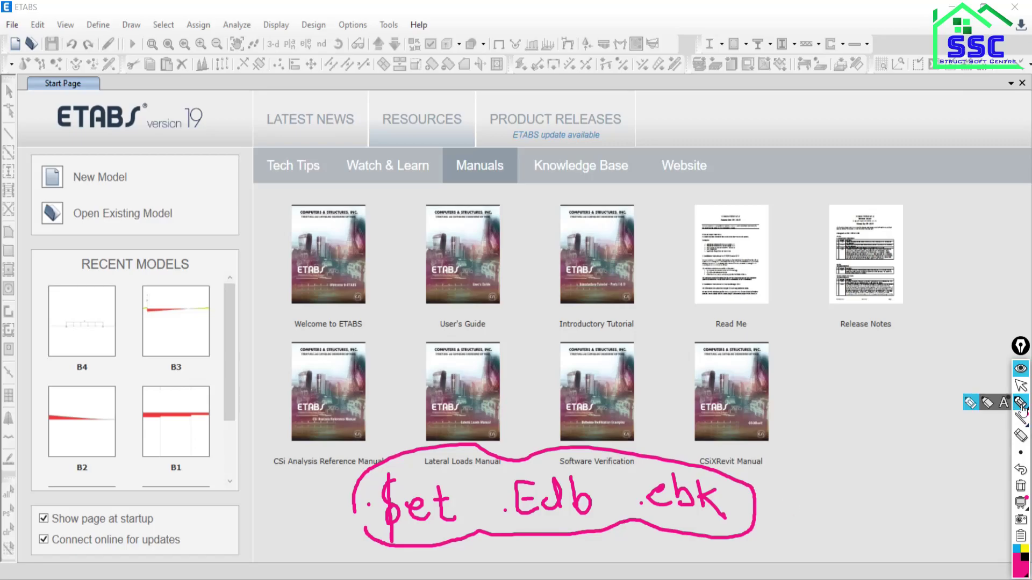
{"action": "left_click", "coordinate": [1020, 485]}
{"action": "left_click", "coordinate": [1020, 386]}
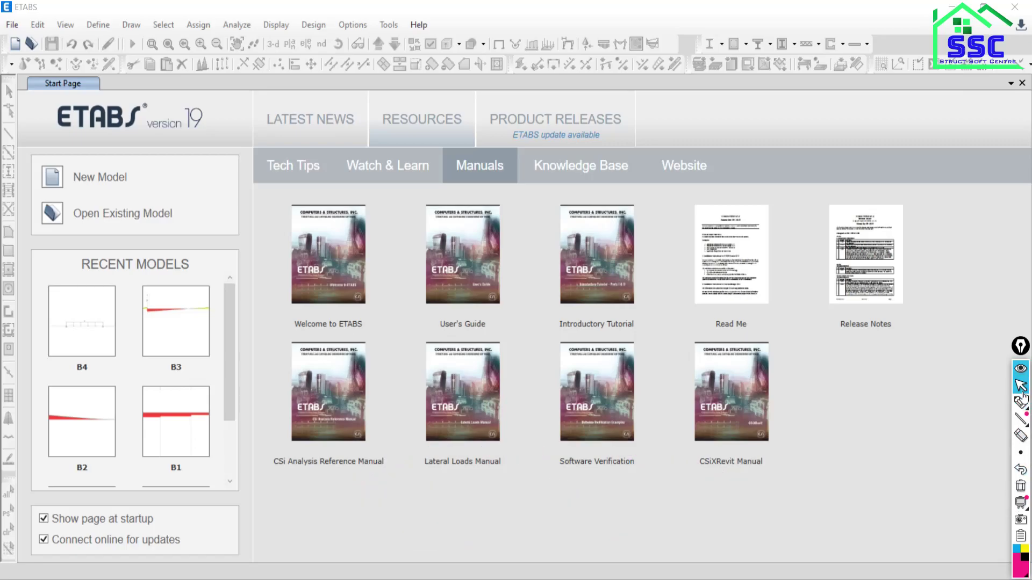
- Switch to the Google Meet window and handwrite .edb with the pen above the presentation pane
{"action": "key", "text": "alt+Tab"}
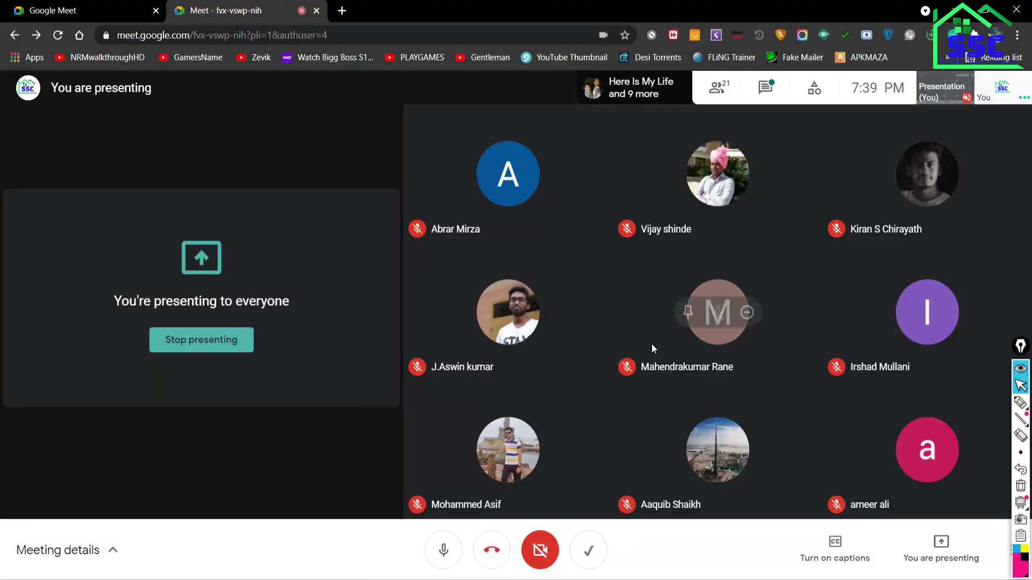
{"action": "left_click", "coordinate": [1021, 403]}
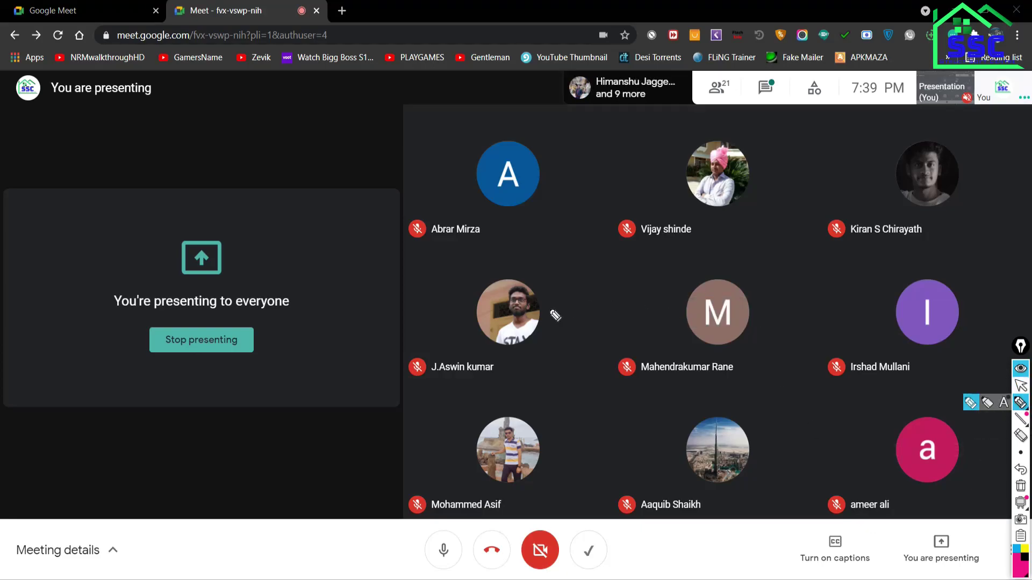
{"action": "left_click", "coordinate": [108, 156]}
{"action": "mouse_move", "coordinate": [125, 146]}
{"action": "left_mouse_down"}
{"action": "mouse_move", "coordinate": [136, 162]}
{"action": "mouse_move", "coordinate": [157, 156]}
{"action": "left_mouse_up"}
{"action": "mouse_move", "coordinate": [166, 144]}
{"action": "left_mouse_down"}
{"action": "mouse_move", "coordinate": [154, 151]}
{"action": "mouse_move", "coordinate": [172, 161]}
{"action": "mouse_move", "coordinate": [188, 151]}
{"action": "mouse_move", "coordinate": [187, 160]}
{"action": "left_mouse_up"}
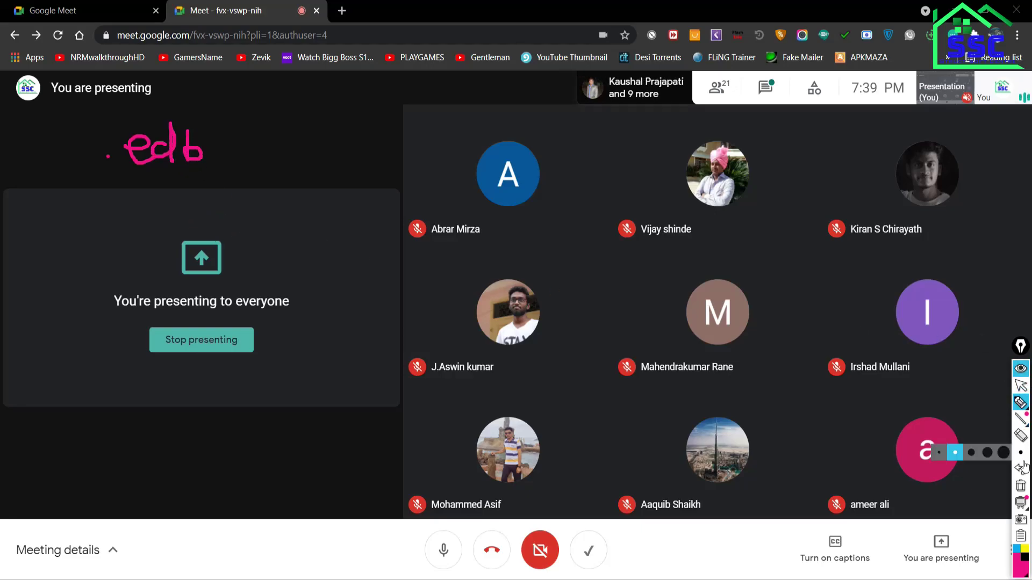
- Clear the handwritten .edb note and admit the waiting participant to the call
{"action": "left_click", "coordinate": [1021, 486]}
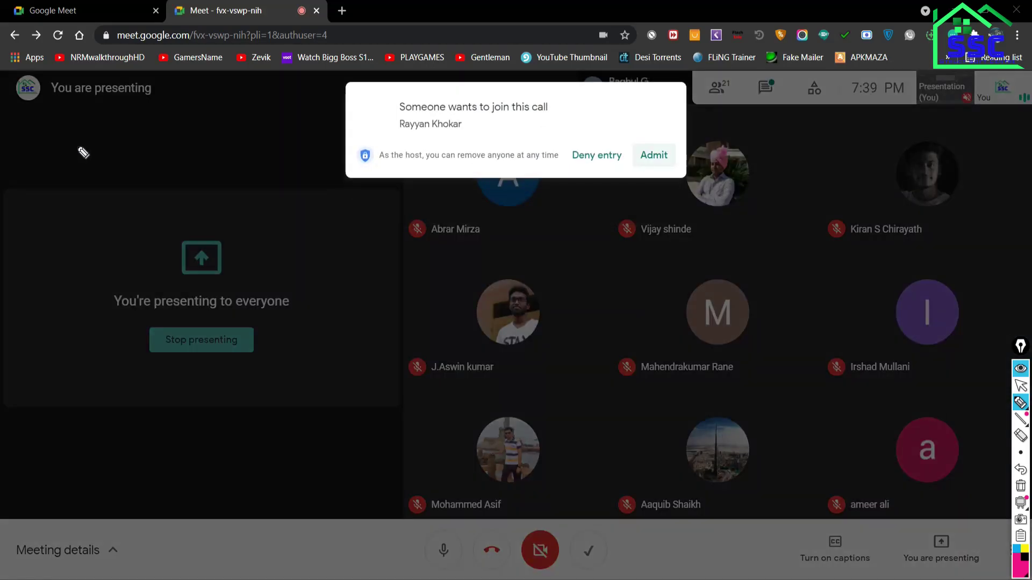
{"action": "left_click", "coordinate": [653, 155]}
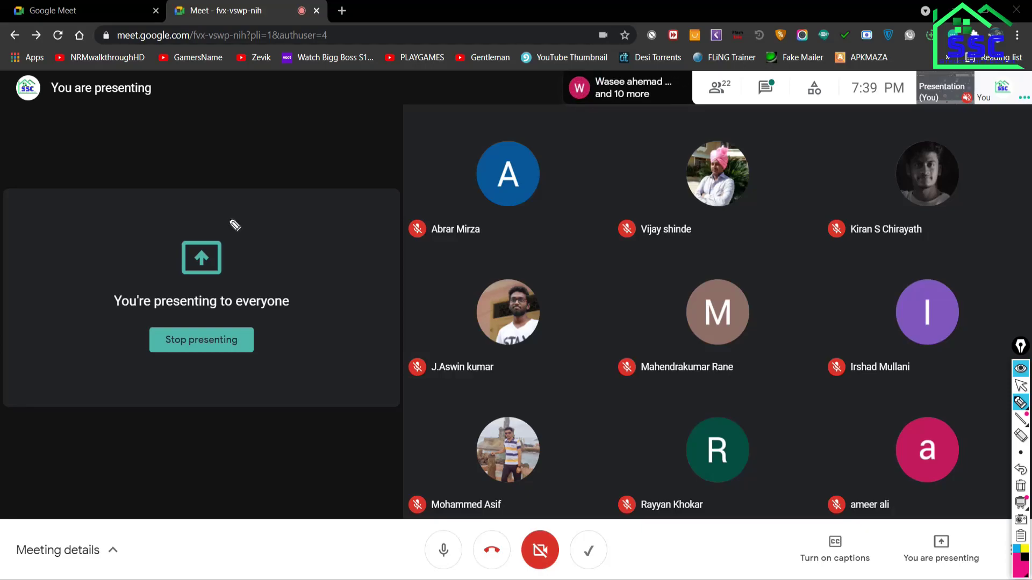
- Handwrite A with V15 beneath it and B with V19 beneath it over the presentation pane
{"action": "mouse_move", "coordinate": [90, 112]}
{"action": "left_mouse_down"}
{"action": "mouse_move", "coordinate": [71, 156]}
{"action": "mouse_move", "coordinate": [96, 143]}
{"action": "mouse_move", "coordinate": [97, 159]}
{"action": "mouse_move", "coordinate": [89, 140]}
{"action": "left_mouse_up"}
{"action": "mouse_move", "coordinate": [244, 114]}
{"action": "left_mouse_down"}
{"action": "mouse_move", "coordinate": [244, 141]}
{"action": "mouse_move", "coordinate": [258, 146]}
{"action": "mouse_move", "coordinate": [238, 153]}
{"action": "left_mouse_up"}
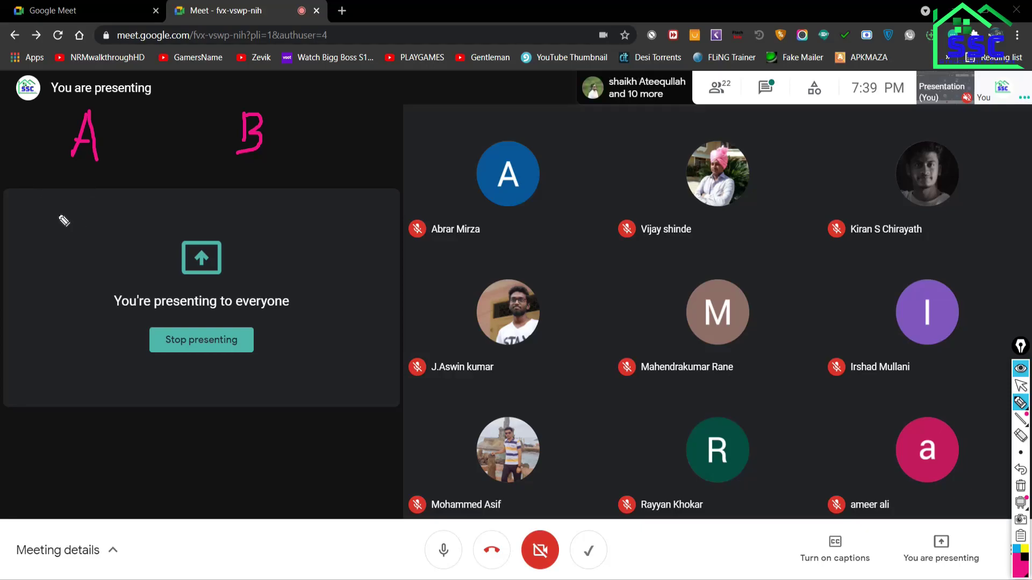
{"action": "left_click_drag", "start_coordinate": [45, 209], "coordinate": [65, 242]}
{"action": "mouse_move", "coordinate": [96, 211]}
{"action": "left_mouse_down"}
{"action": "mouse_move", "coordinate": [111, 231]}
{"action": "mouse_move", "coordinate": [99, 215]}
{"action": "mouse_move", "coordinate": [75, 229]}
{"action": "mouse_move", "coordinate": [77, 239]}
{"action": "left_mouse_up"}
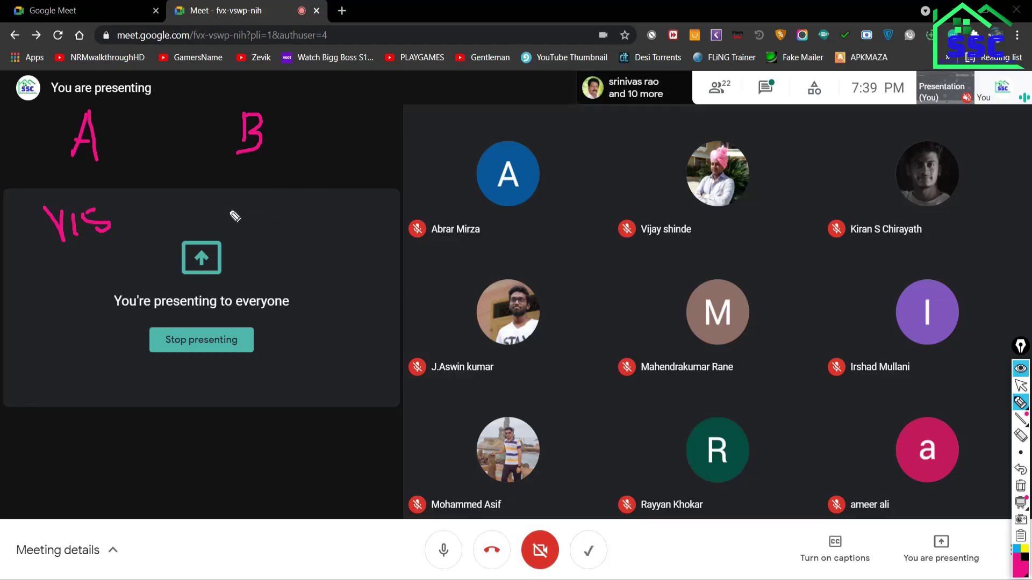
{"action": "mouse_move", "coordinate": [231, 201]}
{"action": "left_mouse_down"}
{"action": "mouse_move", "coordinate": [290, 208]}
{"action": "mouse_move", "coordinate": [290, 223]}
{"action": "mouse_move", "coordinate": [260, 224]}
{"action": "left_mouse_up"}
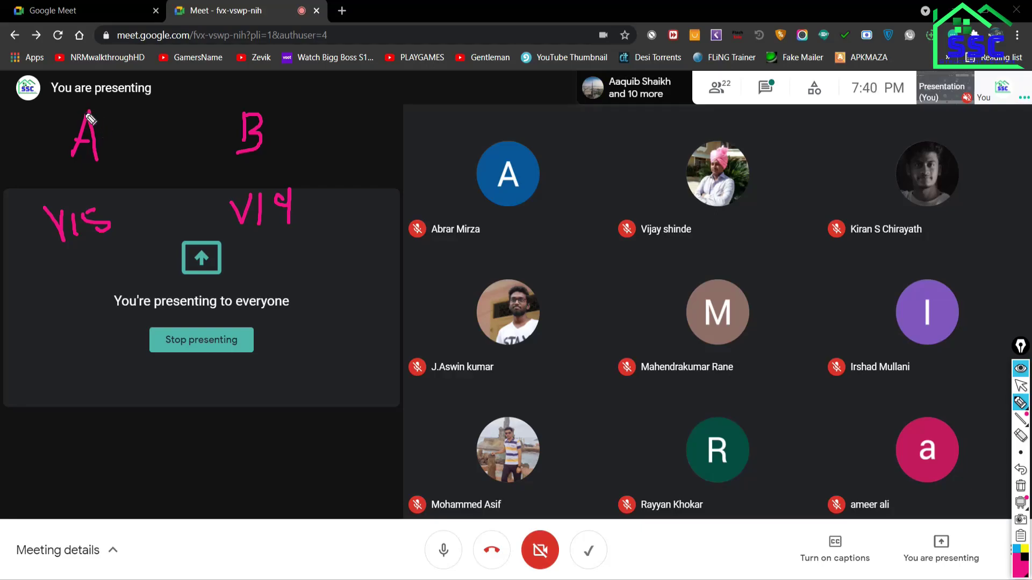
- Draw a curved arrow from A to B and handwrite edb below V15
{"action": "mouse_move", "coordinate": [94, 102]}
{"action": "left_mouse_down"}
{"action": "mouse_move", "coordinate": [188, 66]}
{"action": "mouse_move", "coordinate": [228, 105]}
{"action": "left_mouse_up"}
{"action": "left_click_drag", "start_coordinate": [215, 91], "coordinate": [227, 105]}
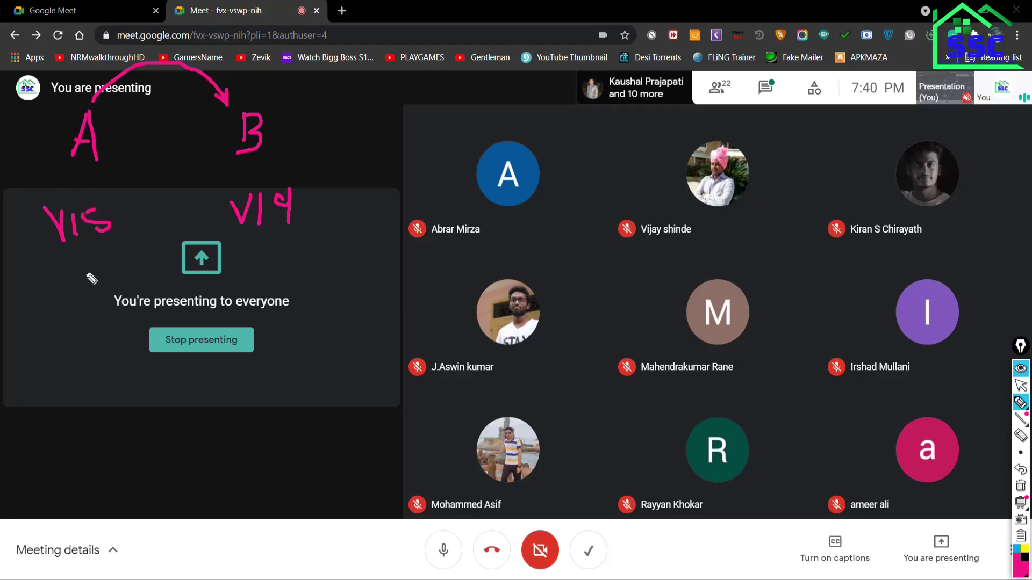
{"action": "mouse_move", "coordinate": [37, 288]}
{"action": "left_mouse_down"}
{"action": "mouse_move", "coordinate": [53, 298]}
{"action": "mouse_move", "coordinate": [102, 294]}
{"action": "left_mouse_up"}
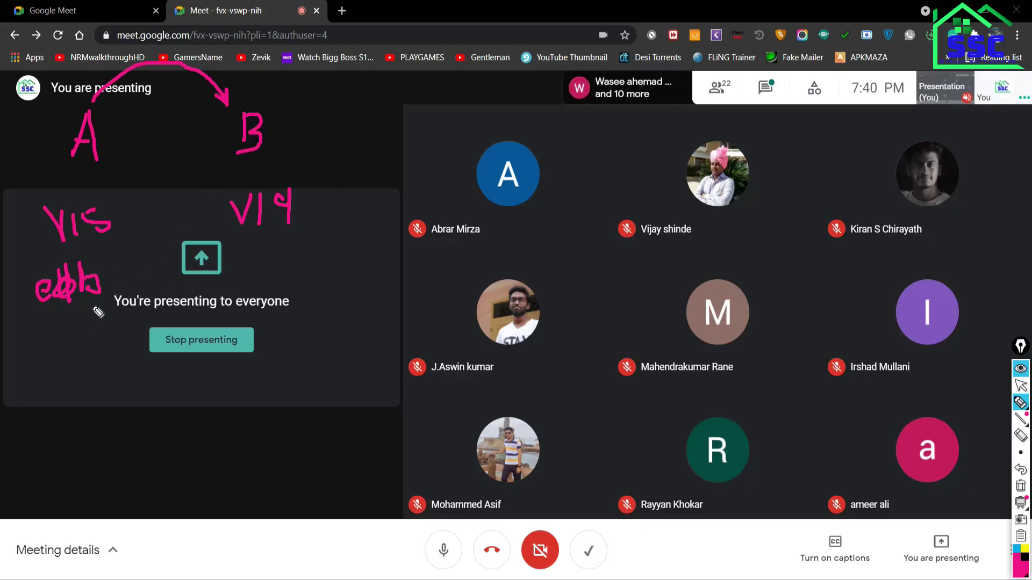
- Restore the normal pointer, switch to the MODEL FOR AXIS folder in File Explorer, and clear the pen annotations
{"action": "left_click", "coordinate": [1020, 385]}
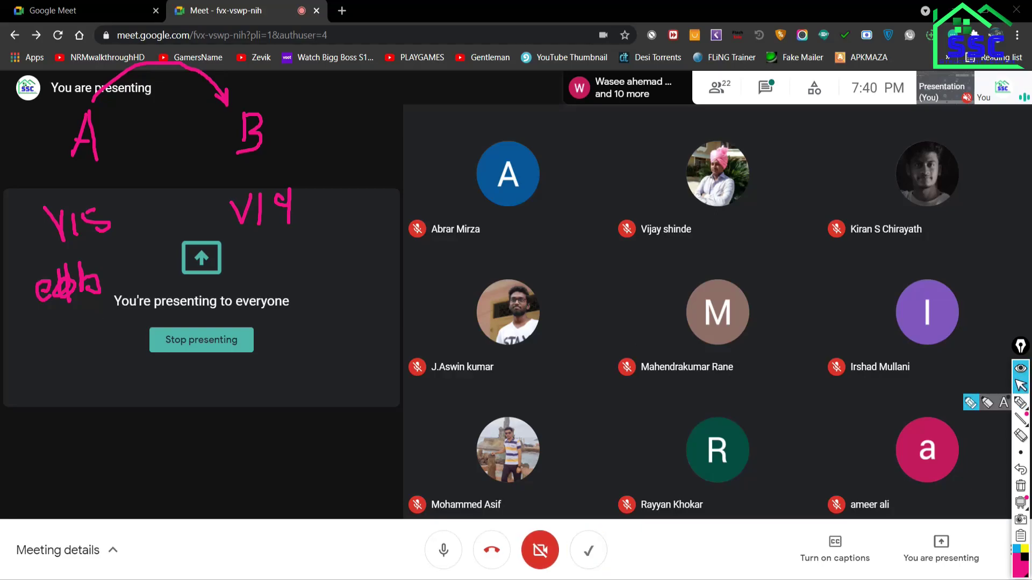
{"action": "key", "text": "alt+Tab"}
{"action": "left_click", "coordinate": [1021, 486]}
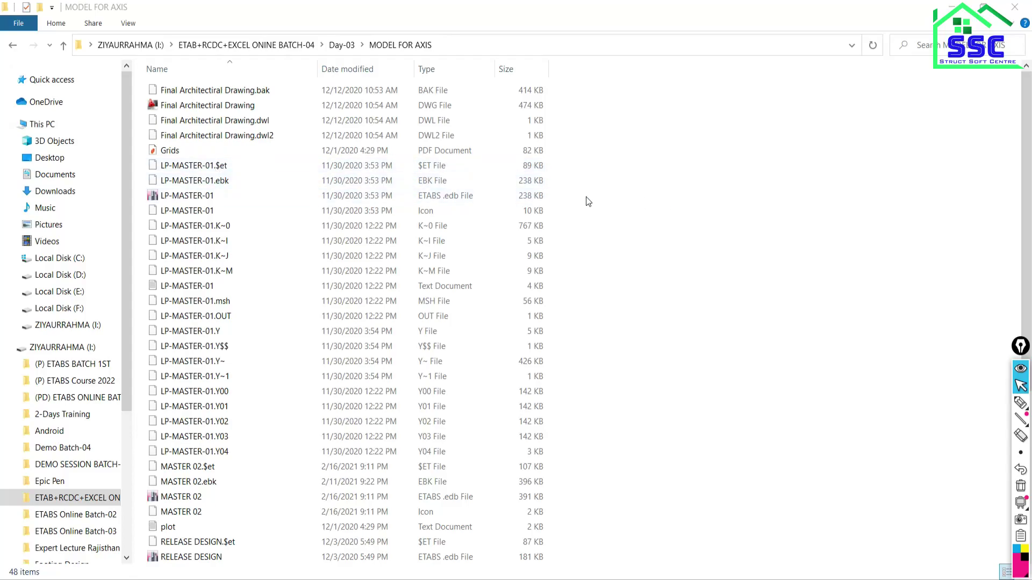
- In the blank area beside the file list, handwrite A over V15 and B over V19, with a curved arrow from A to B
{"action": "left_click", "coordinate": [1021, 402]}
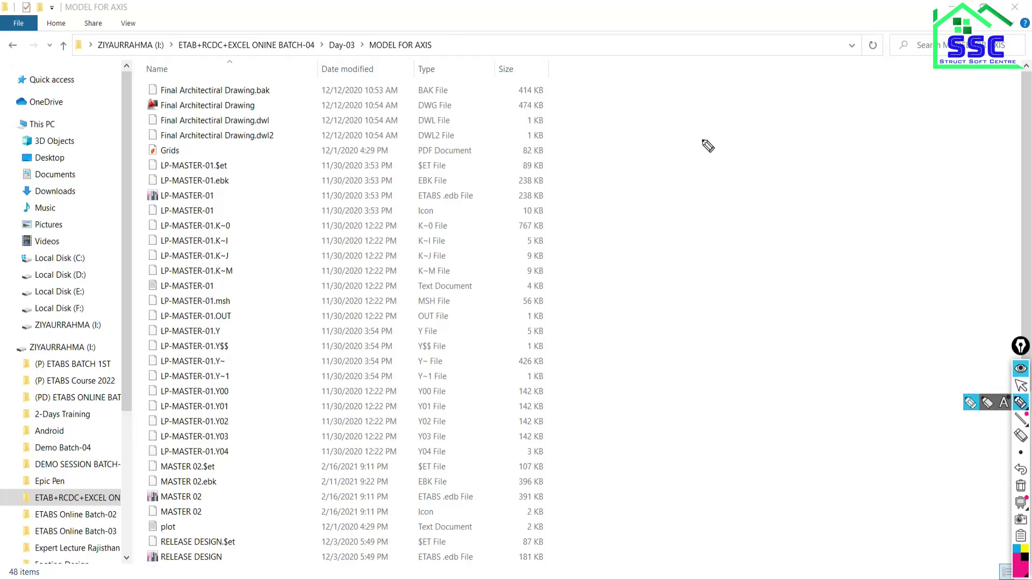
{"action": "mouse_move", "coordinate": [623, 141]}
{"action": "left_mouse_down"}
{"action": "mouse_move", "coordinate": [642, 123]}
{"action": "mouse_move", "coordinate": [649, 139]}
{"action": "left_mouse_up"}
{"action": "left_click_drag", "start_coordinate": [622, 127], "coordinate": [651, 124]}
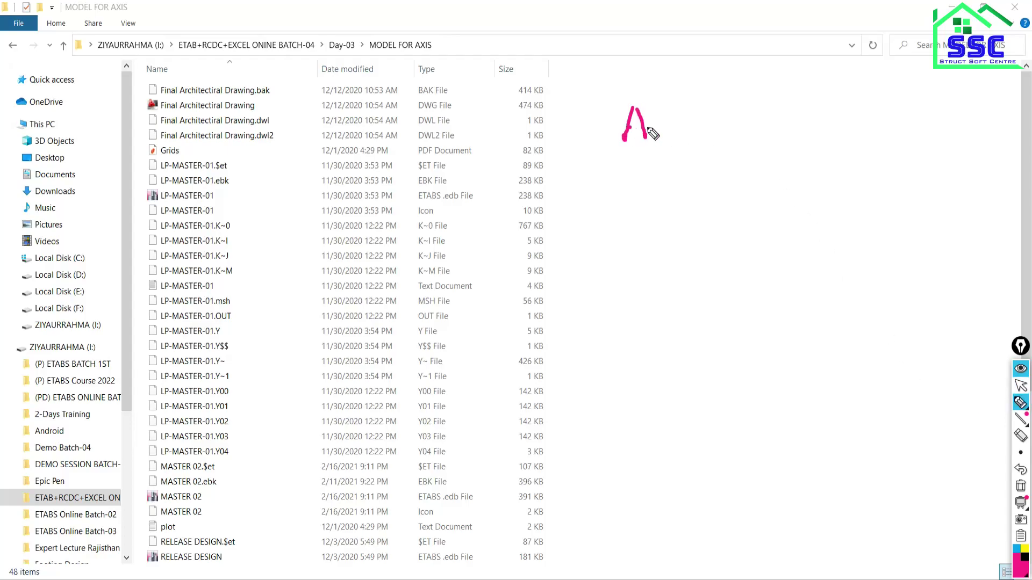
{"action": "mouse_move", "coordinate": [827, 110]}
{"action": "left_mouse_down"}
{"action": "mouse_move", "coordinate": [827, 142]}
{"action": "mouse_move", "coordinate": [847, 132]}
{"action": "mouse_move", "coordinate": [825, 141]}
{"action": "left_mouse_up"}
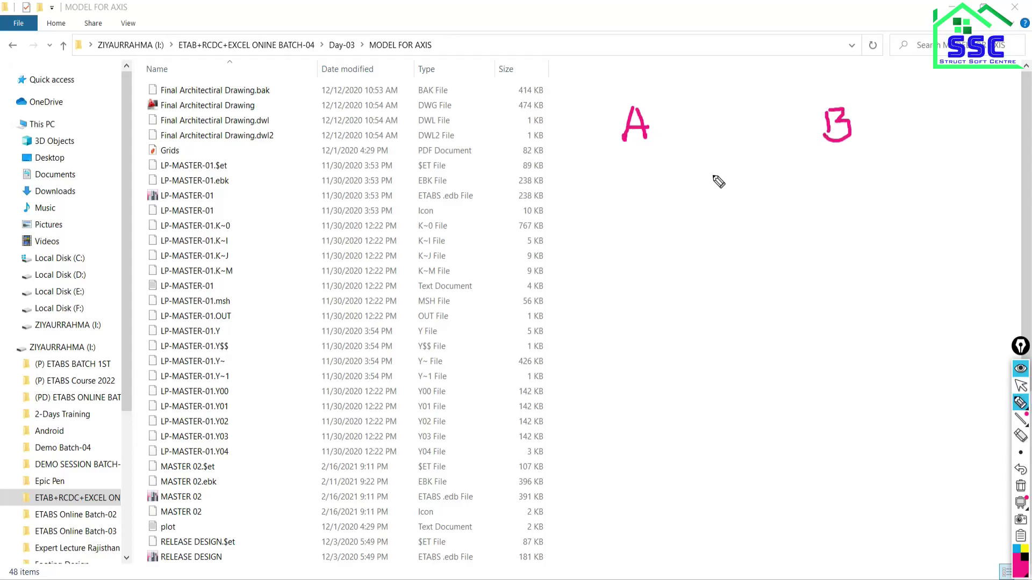
{"action": "mouse_move", "coordinate": [605, 183]}
{"action": "left_mouse_down"}
{"action": "mouse_move", "coordinate": [622, 206]}
{"action": "mouse_move", "coordinate": [638, 182]}
{"action": "mouse_move", "coordinate": [640, 202]}
{"action": "mouse_move", "coordinate": [657, 196]}
{"action": "mouse_move", "coordinate": [653, 206]}
{"action": "mouse_move", "coordinate": [671, 183]}
{"action": "left_mouse_up"}
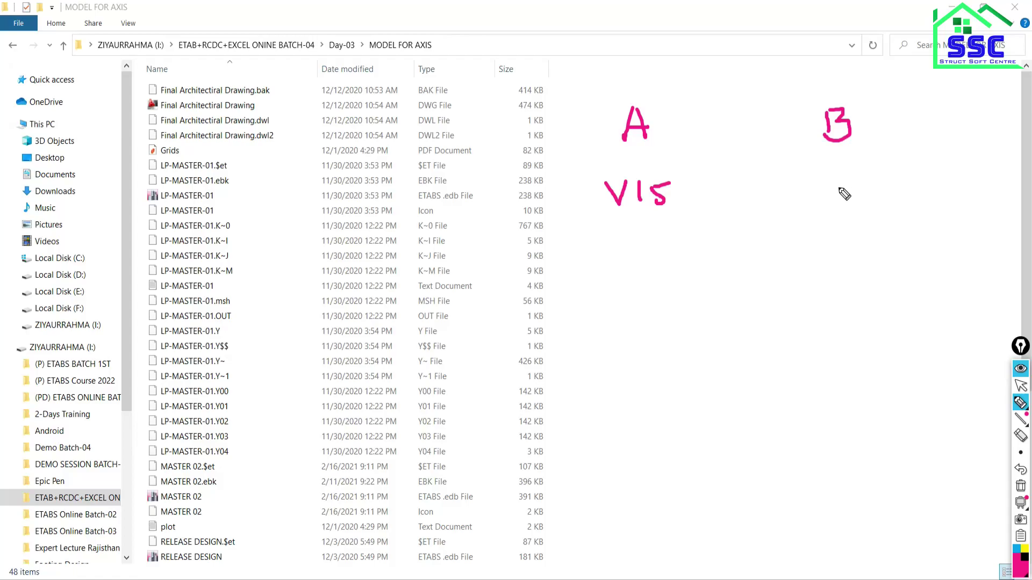
{"action": "mouse_move", "coordinate": [813, 180]}
{"action": "left_mouse_down"}
{"action": "mouse_move", "coordinate": [839, 193]}
{"action": "mouse_move", "coordinate": [843, 182]}
{"action": "mouse_move", "coordinate": [855, 199]}
{"action": "left_mouse_up"}
{"action": "mouse_move", "coordinate": [882, 179]}
{"action": "left_mouse_down"}
{"action": "mouse_move", "coordinate": [871, 180]}
{"action": "mouse_move", "coordinate": [886, 209]}
{"action": "left_mouse_up"}
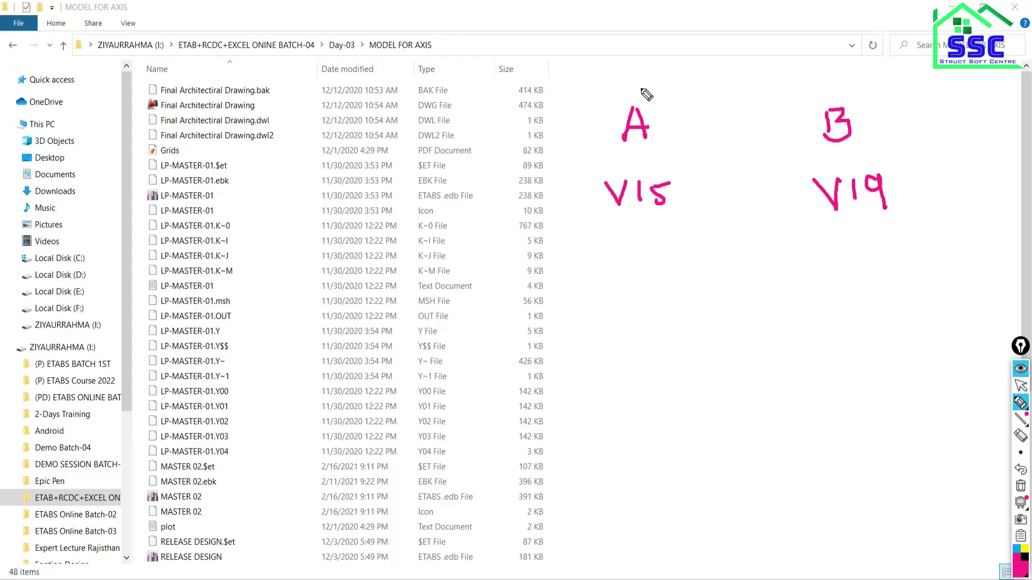
{"action": "mouse_move", "coordinate": [634, 97]}
{"action": "left_mouse_down"}
{"action": "mouse_move", "coordinate": [763, 63]}
{"action": "mouse_move", "coordinate": [818, 88]}
{"action": "mouse_move", "coordinate": [805, 85]}
{"action": "left_mouse_up"}
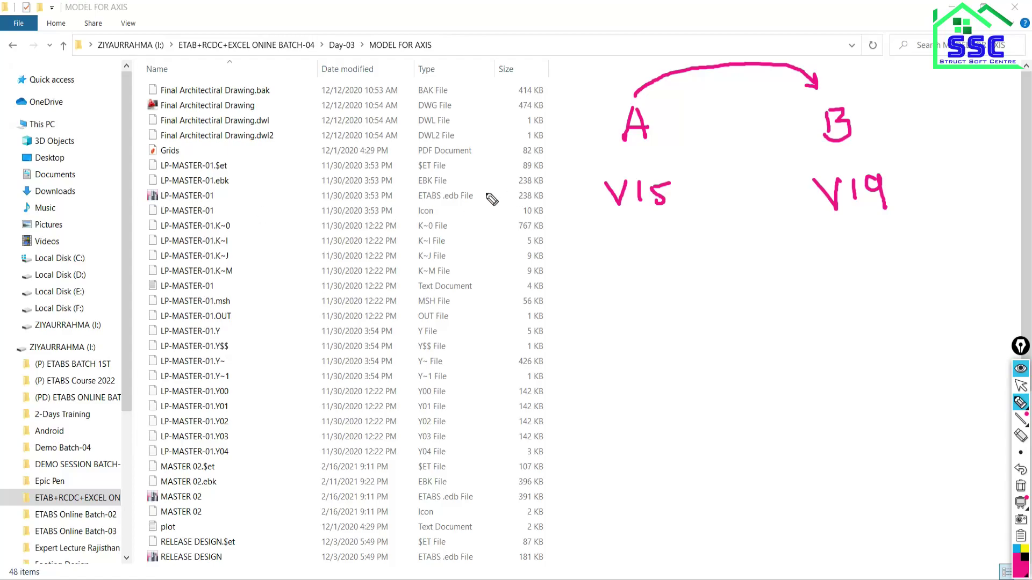
- Handwrite edb below V15, and add V17 at the bottom of both the A and B columns
{"action": "mouse_move", "coordinate": [637, 280]}
{"action": "left_mouse_down"}
{"action": "mouse_move", "coordinate": [623, 285]}
{"action": "mouse_move", "coordinate": [672, 295]}
{"action": "left_mouse_up"}
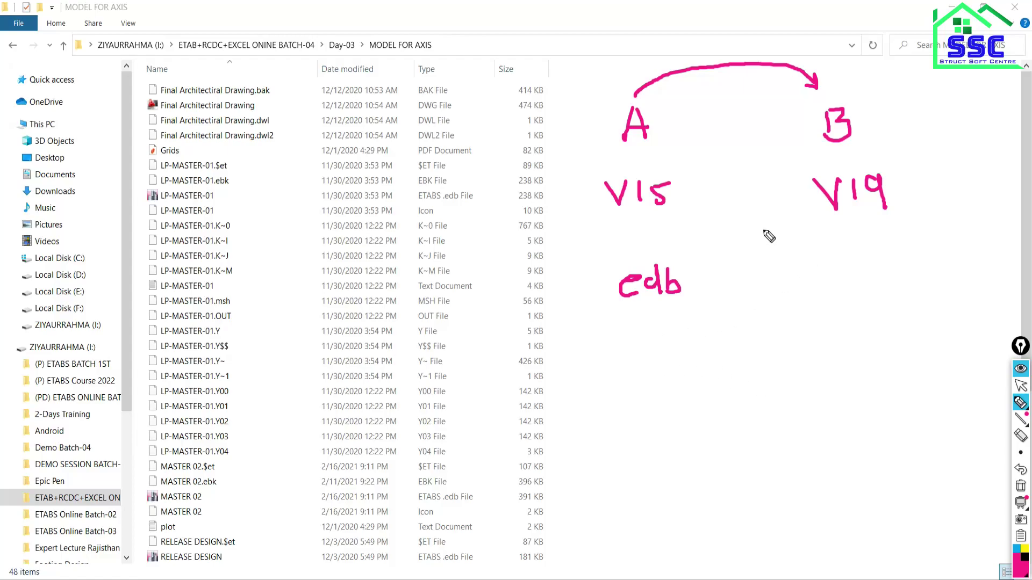
{"action": "mouse_move", "coordinate": [624, 331]}
{"action": "left_mouse_down"}
{"action": "mouse_move", "coordinate": [648, 385]}
{"action": "mouse_move", "coordinate": [658, 336]}
{"action": "mouse_move", "coordinate": [666, 380]}
{"action": "left_mouse_up"}
{"action": "mouse_move", "coordinate": [679, 334]}
{"action": "left_mouse_down"}
{"action": "mouse_move", "coordinate": [693, 379]}
{"action": "mouse_move", "coordinate": [696, 357]}
{"action": "left_mouse_up"}
{"action": "mouse_move", "coordinate": [801, 324]}
{"action": "left_mouse_down"}
{"action": "mouse_move", "coordinate": [830, 319]}
{"action": "mouse_move", "coordinate": [853, 368]}
{"action": "left_mouse_up"}
{"action": "mouse_move", "coordinate": [868, 326]}
{"action": "left_mouse_down"}
{"action": "mouse_move", "coordinate": [887, 346]}
{"action": "mouse_move", "coordinate": [884, 369]}
{"action": "left_mouse_up"}
{"action": "left_click_drag", "start_coordinate": [870, 351], "coordinate": [905, 338]}
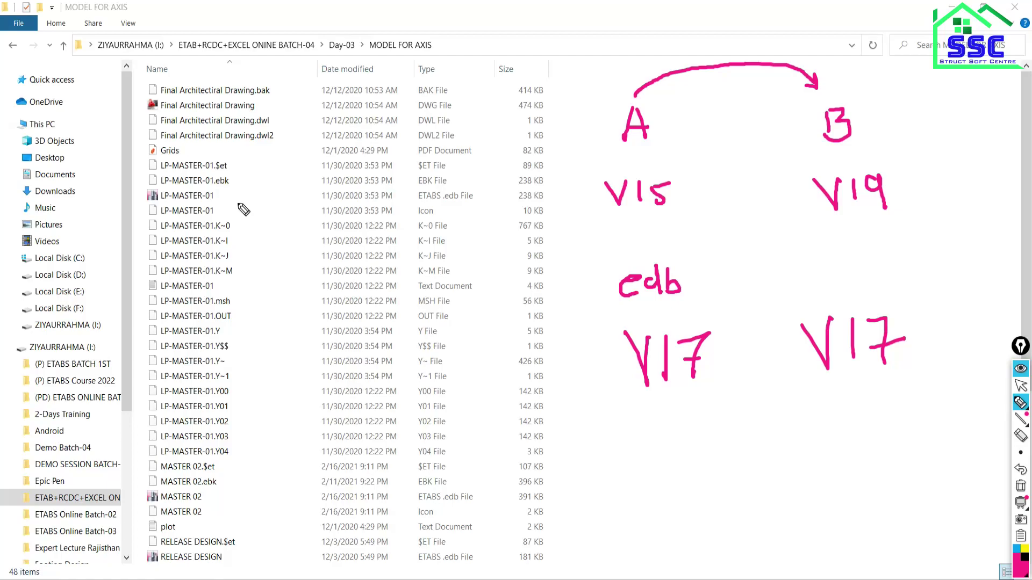
- Draw a brace beside the LP-MASTER-01 .$et, .ebk and .edb files, restore the normal pointer, and switch to ETABS
{"action": "left_click_drag", "start_coordinate": [240, 162], "coordinate": [243, 202]}
{"action": "left_click", "coordinate": [1021, 385]}
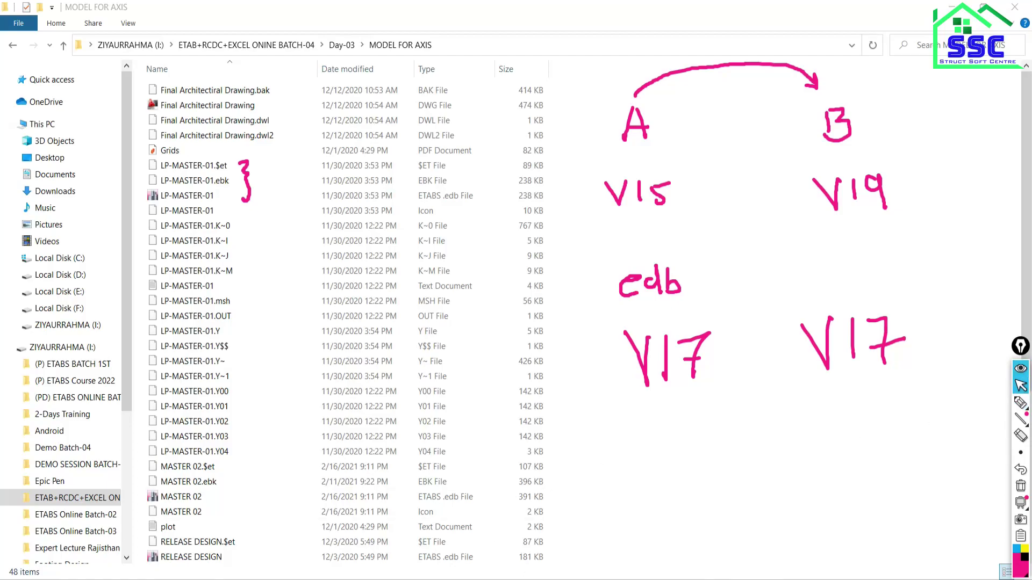
{"action": "key", "text": "alt+Tab"}
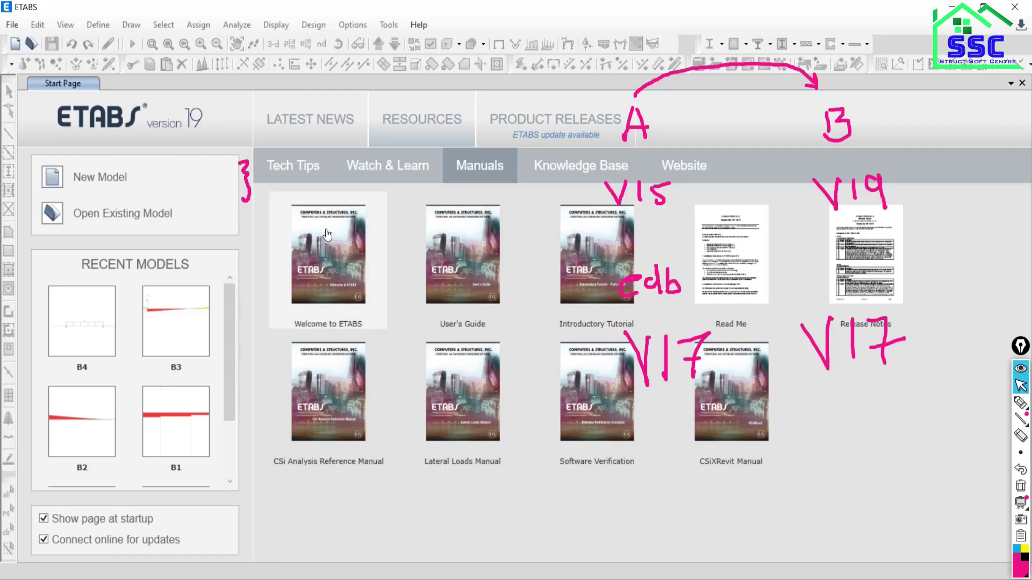
{"action": "left_click", "coordinate": [11, 25]}
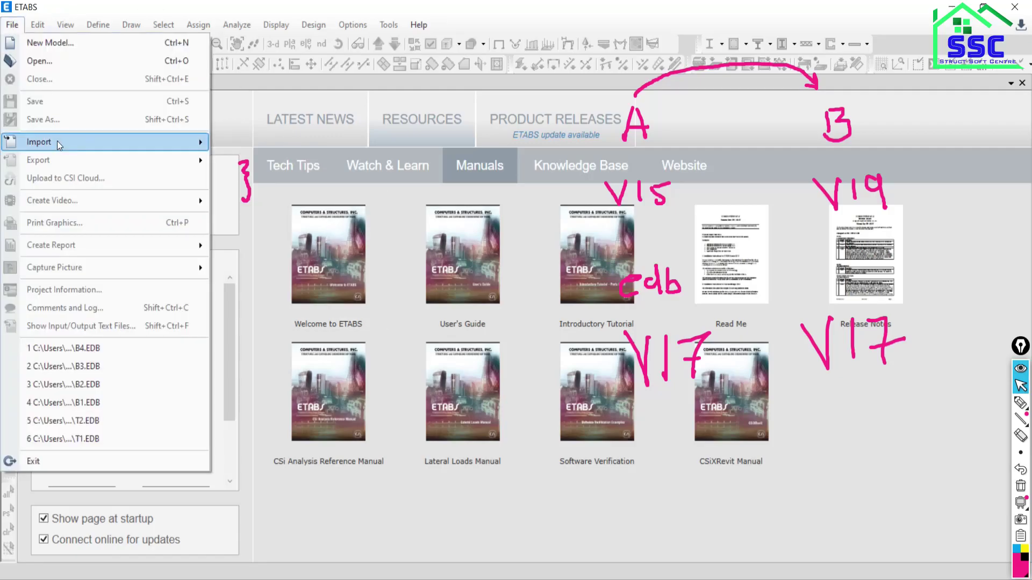
{"action": "mouse_move", "coordinate": [57, 141]}
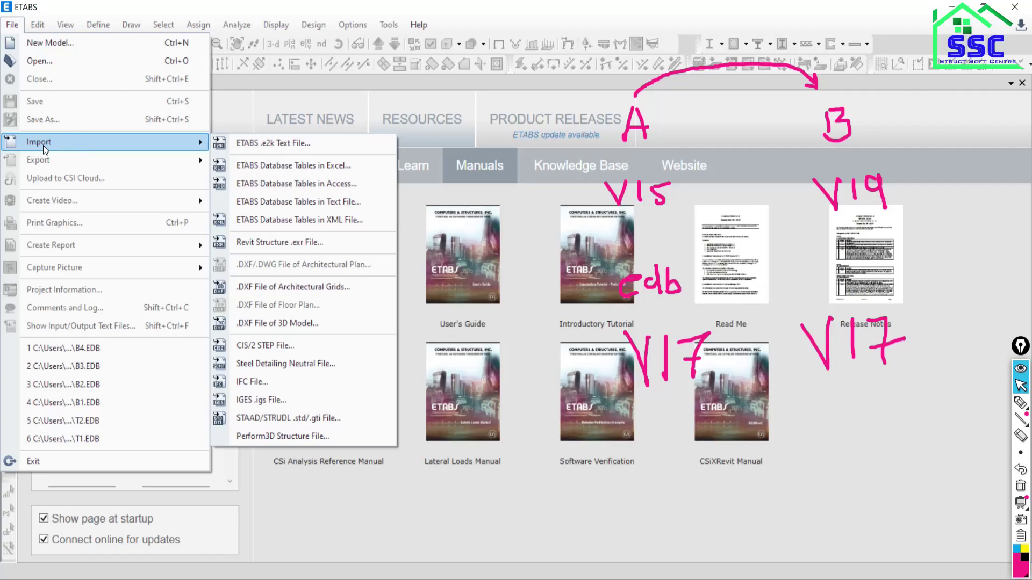
{"action": "left_click", "coordinate": [289, 144]}
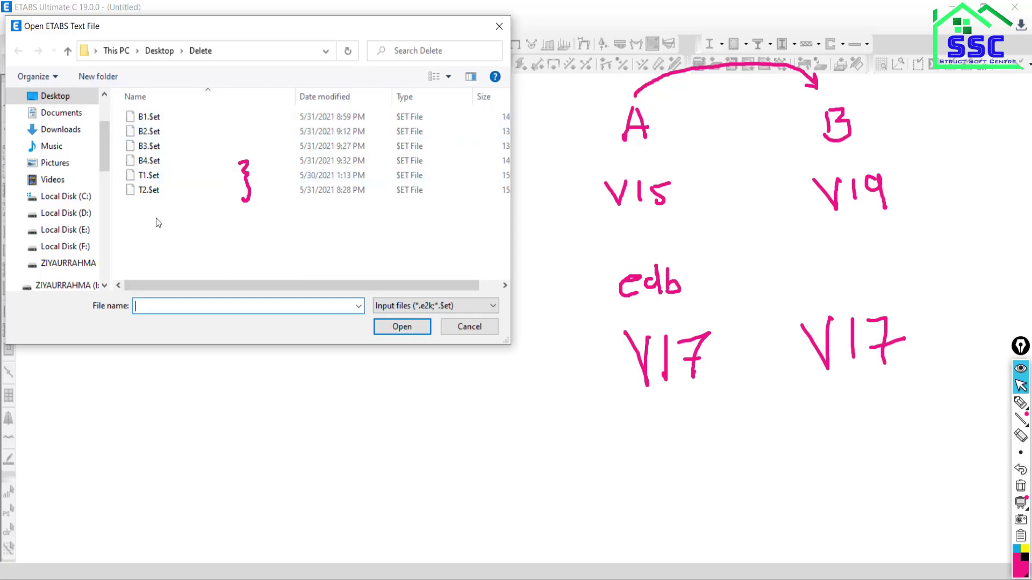
{"action": "left_click", "coordinate": [469, 326]}
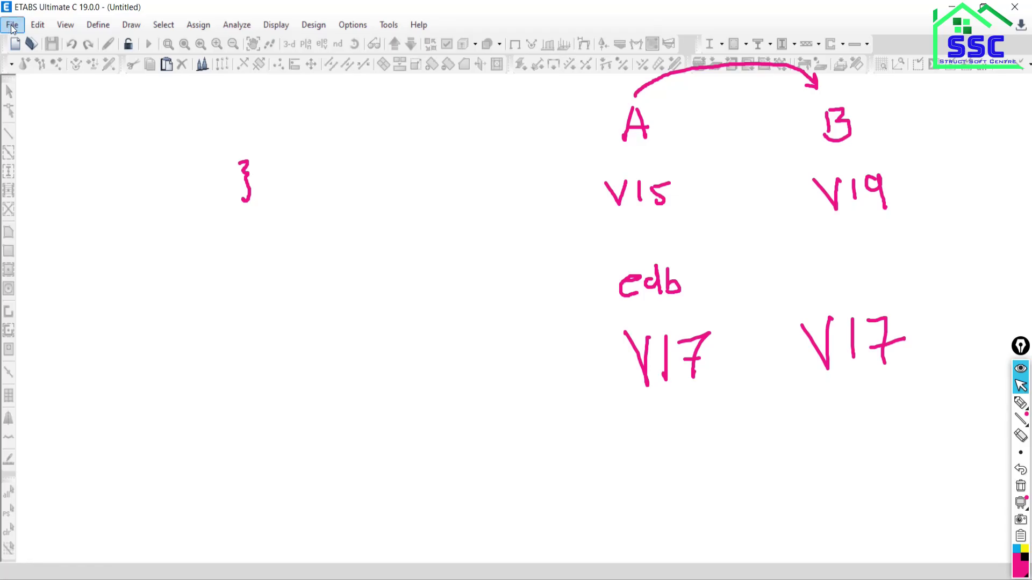
- Import the model from the ETABS text file T1.$et in the Delete folder on the Desktop
{"action": "left_click", "coordinate": [11, 27]}
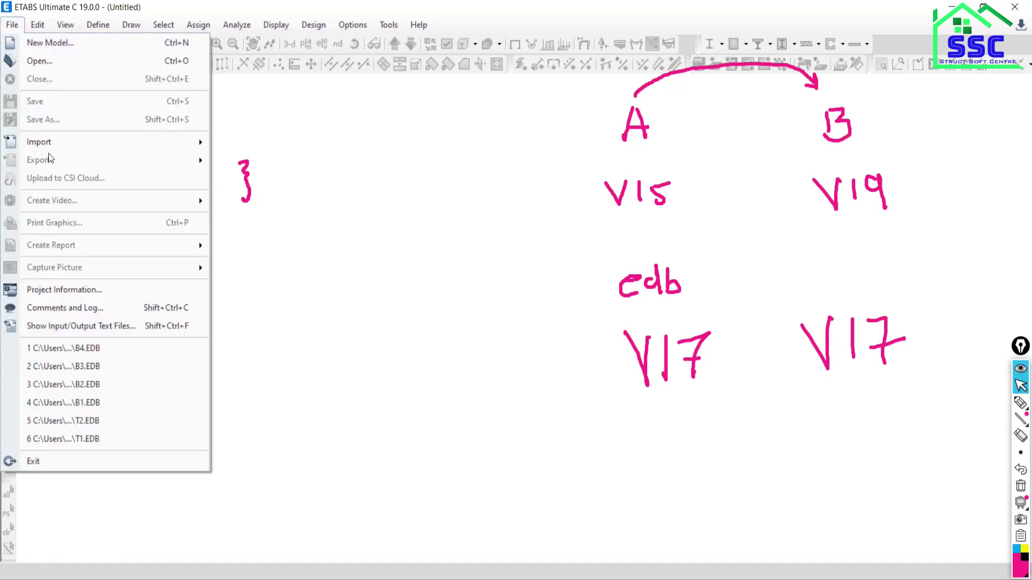
{"action": "mouse_move", "coordinate": [46, 141]}
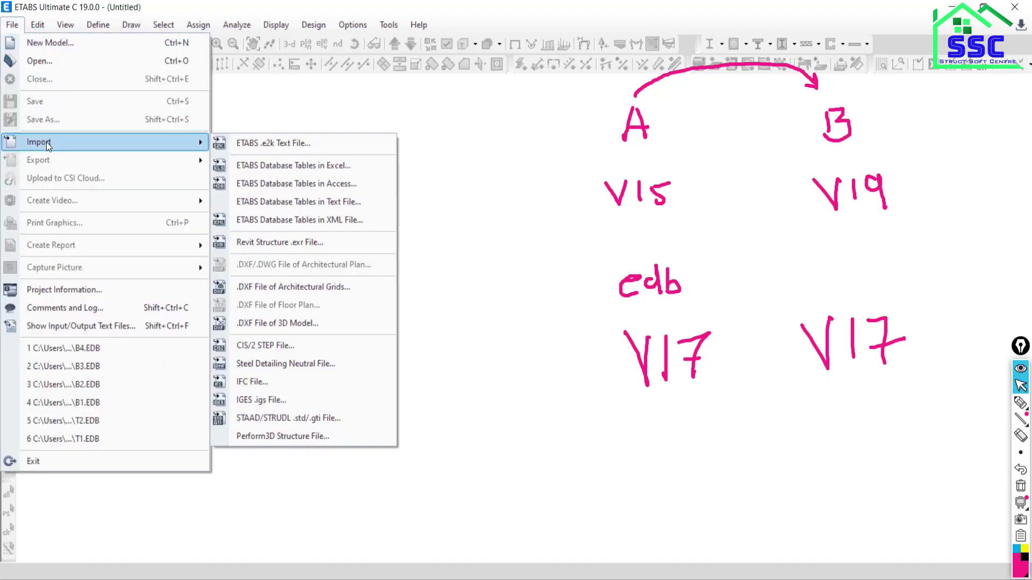
{"action": "left_click", "coordinate": [270, 144]}
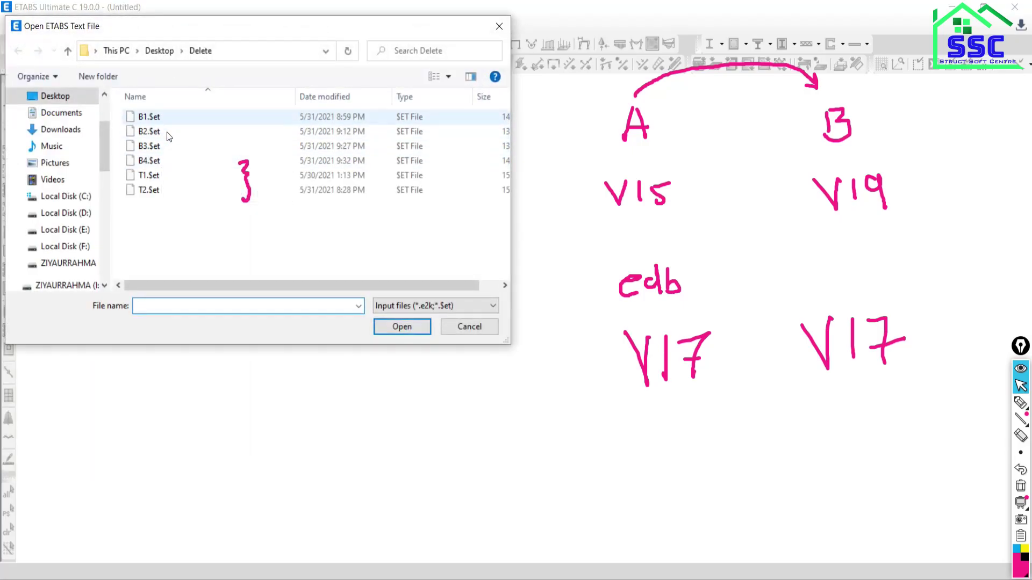
{"action": "left_click", "coordinate": [160, 182]}
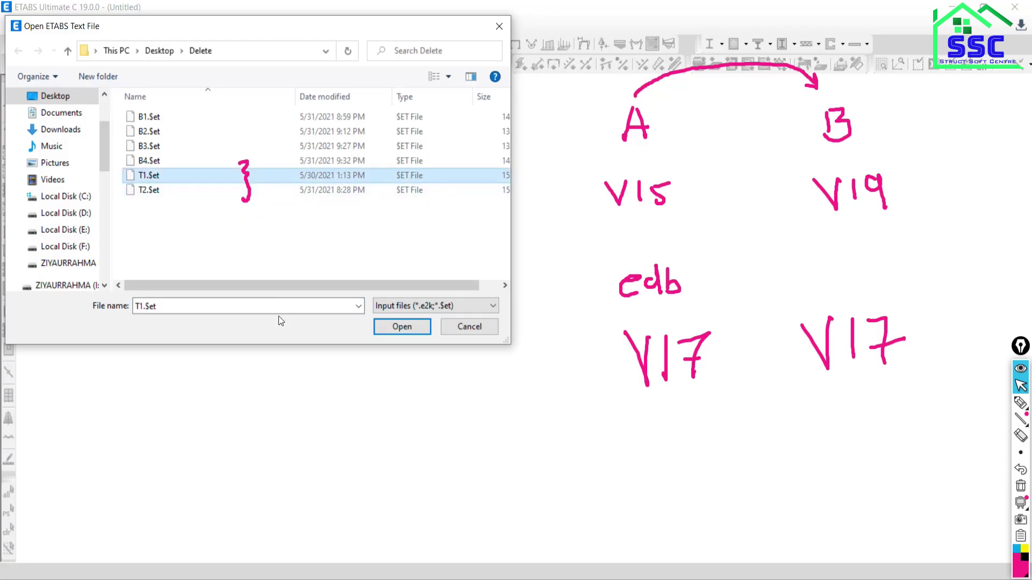
{"action": "left_click", "coordinate": [390, 328]}
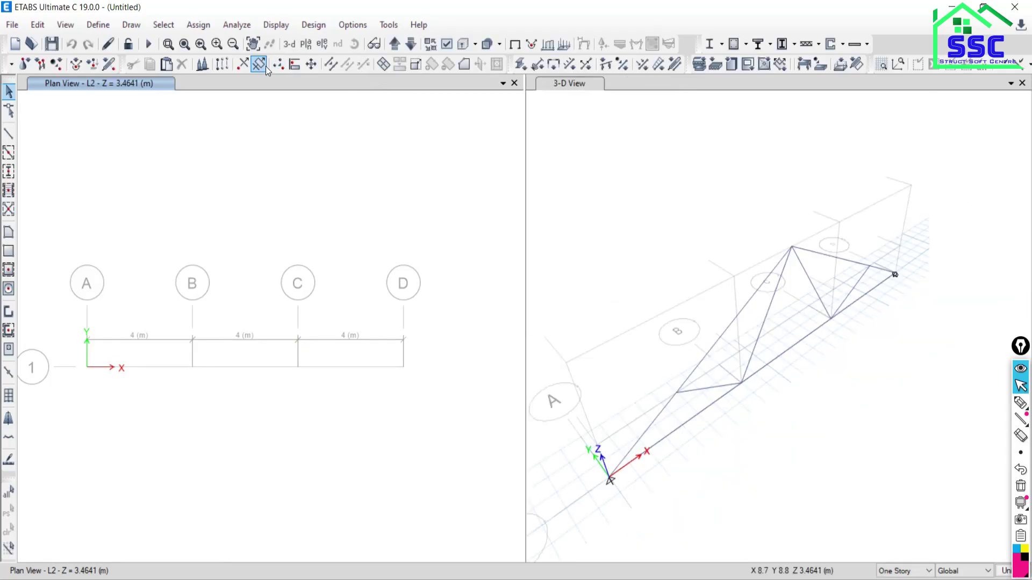
- Display the elevation along grid 1 and close the plan view so only the truss elevation remains
{"action": "left_click", "coordinate": [324, 44]}
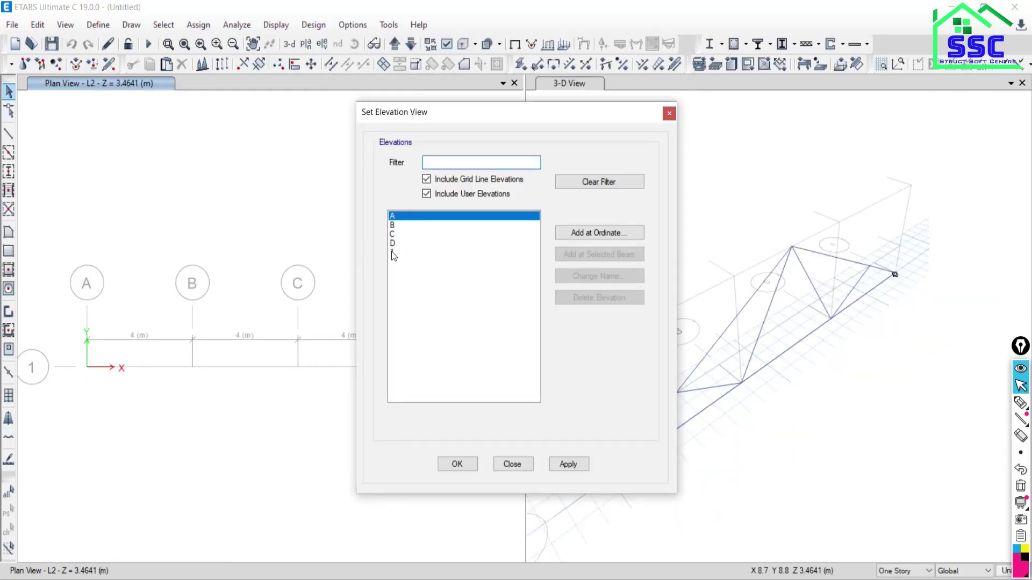
{"action": "left_click", "coordinate": [563, 462]}
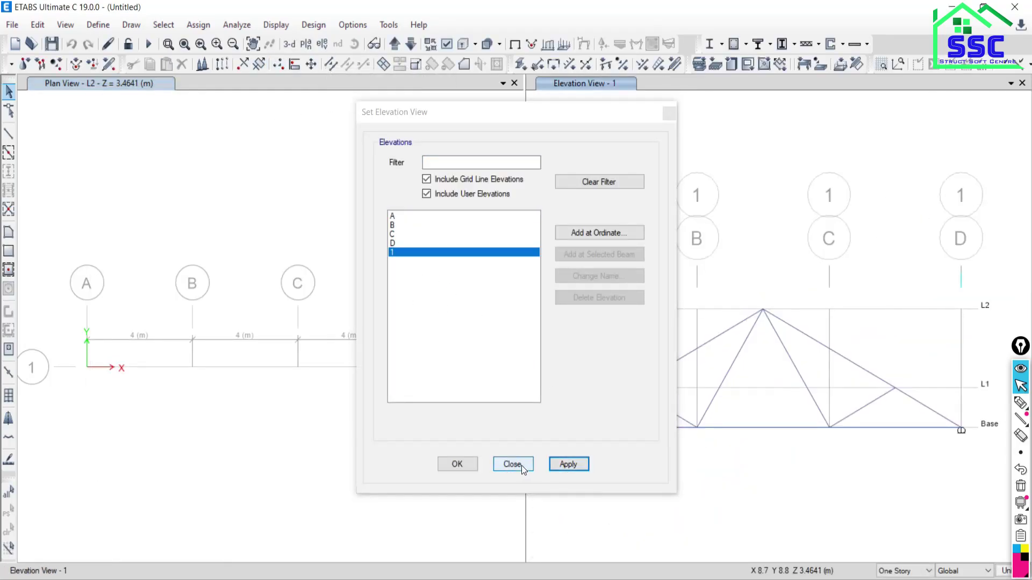
{"action": "left_click", "coordinate": [522, 466]}
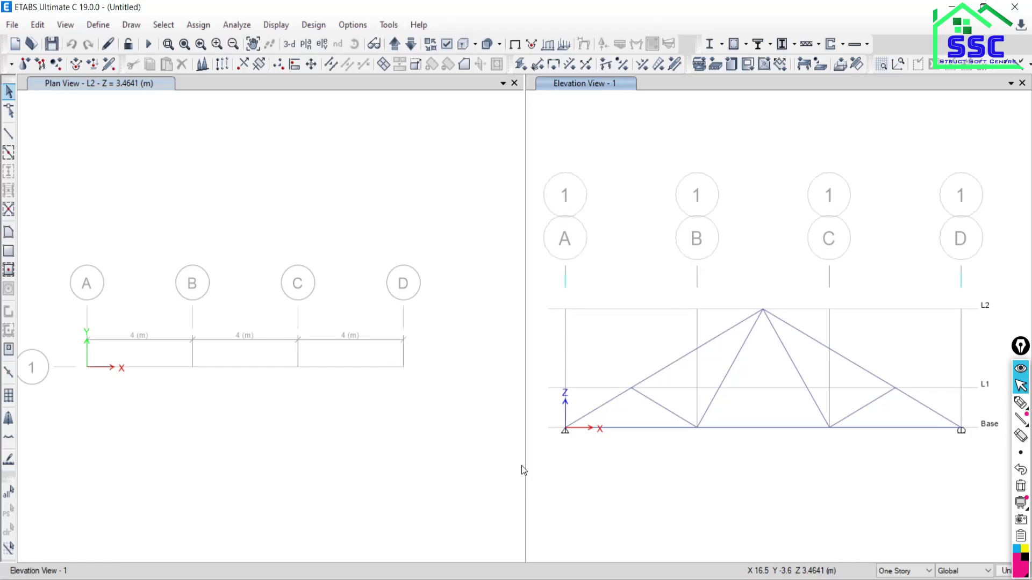
{"action": "left_click", "coordinate": [514, 83]}
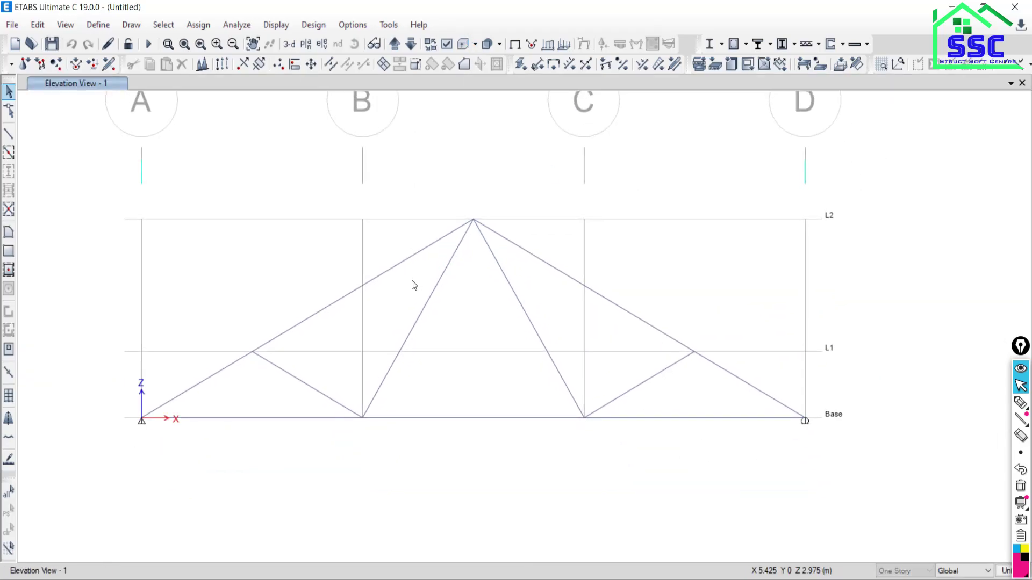
- Switch to Google Meet and, with the pen annotation tool, handwrite V19 with a double underline and V2015 beside it
{"action": "key", "text": "alt+Tab"}
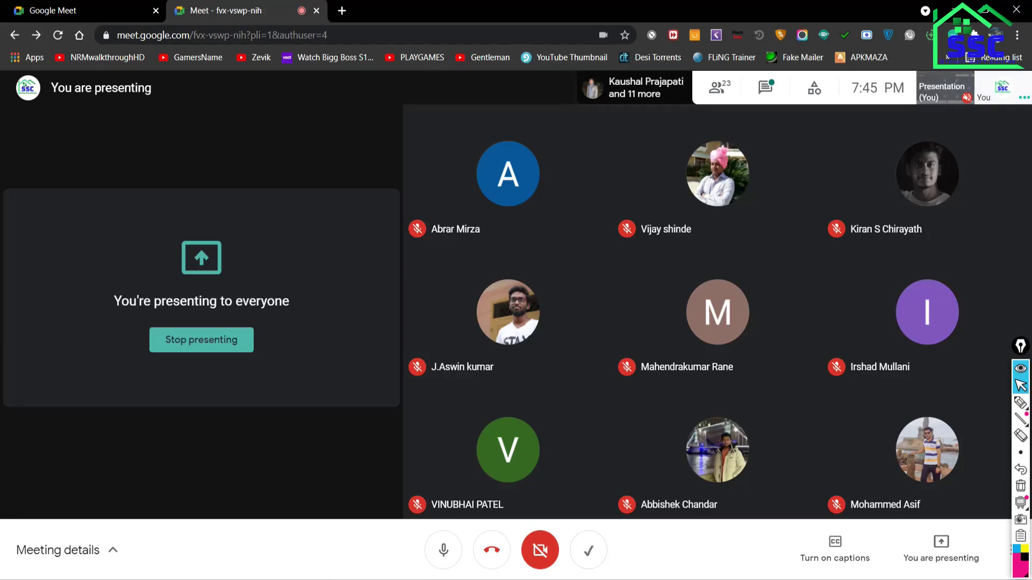
{"action": "left_click", "coordinate": [1020, 403]}
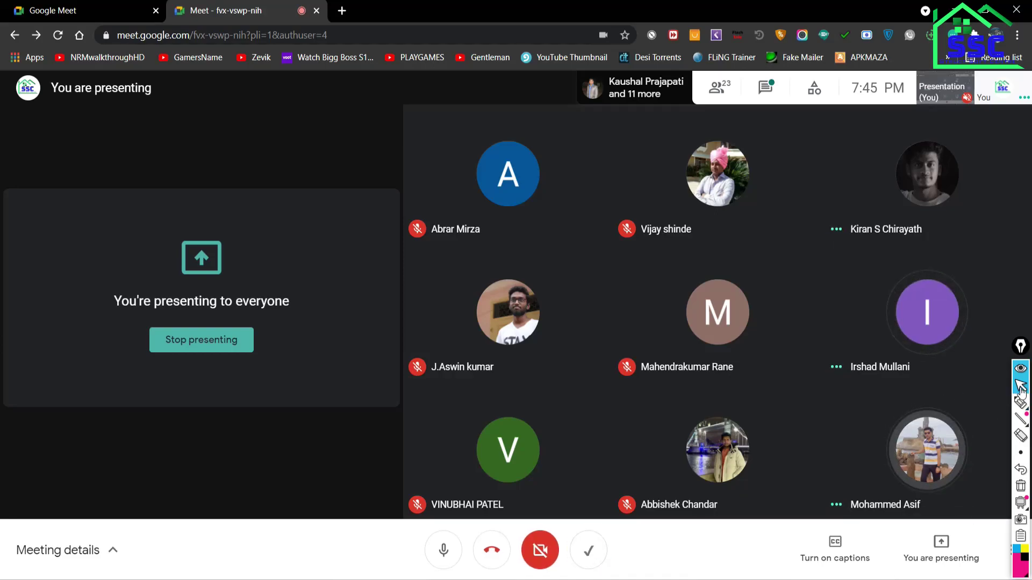
{"action": "left_click", "coordinate": [1018, 406]}
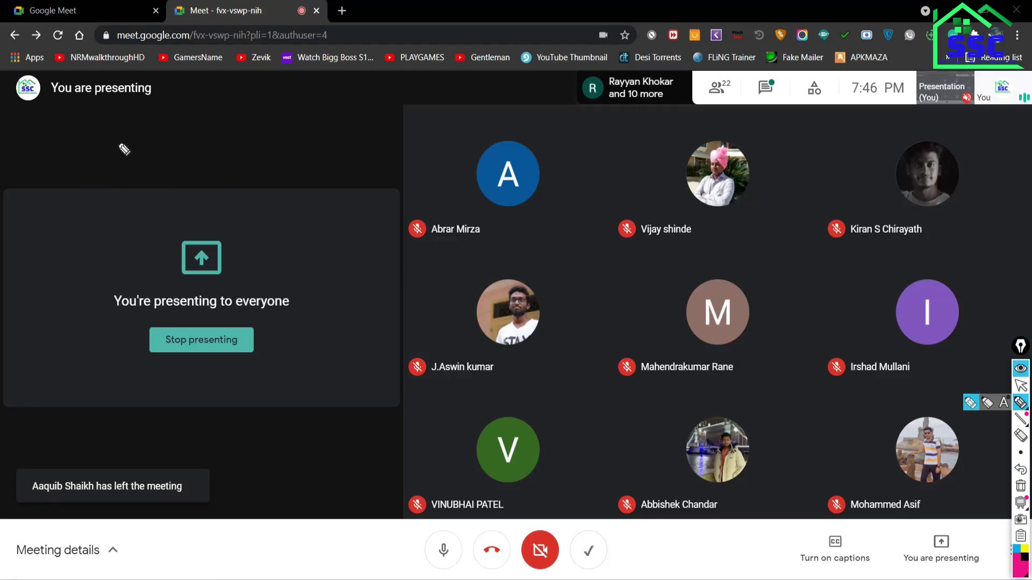
{"action": "mouse_move", "coordinate": [108, 149]}
{"action": "left_mouse_down"}
{"action": "mouse_move", "coordinate": [143, 156]}
{"action": "mouse_move", "coordinate": [146, 190]}
{"action": "mouse_move", "coordinate": [176, 173]}
{"action": "mouse_move", "coordinate": [156, 214]}
{"action": "mouse_move", "coordinate": [128, 212]}
{"action": "mouse_move", "coordinate": [184, 211]}
{"action": "left_mouse_up"}
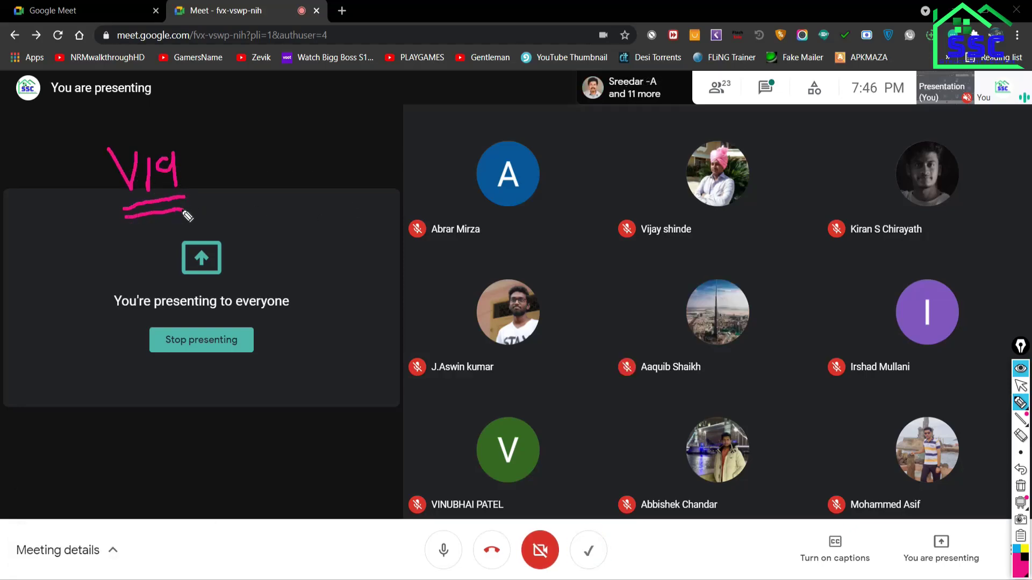
{"action": "mouse_move", "coordinate": [311, 156]}
{"action": "left_mouse_down"}
{"action": "mouse_move", "coordinate": [324, 194]}
{"action": "mouse_move", "coordinate": [337, 158]}
{"action": "mouse_move", "coordinate": [361, 197]}
{"action": "mouse_move", "coordinate": [412, 168]}
{"action": "mouse_move", "coordinate": [415, 183]}
{"action": "mouse_move", "coordinate": [438, 161]}
{"action": "left_mouse_up"}
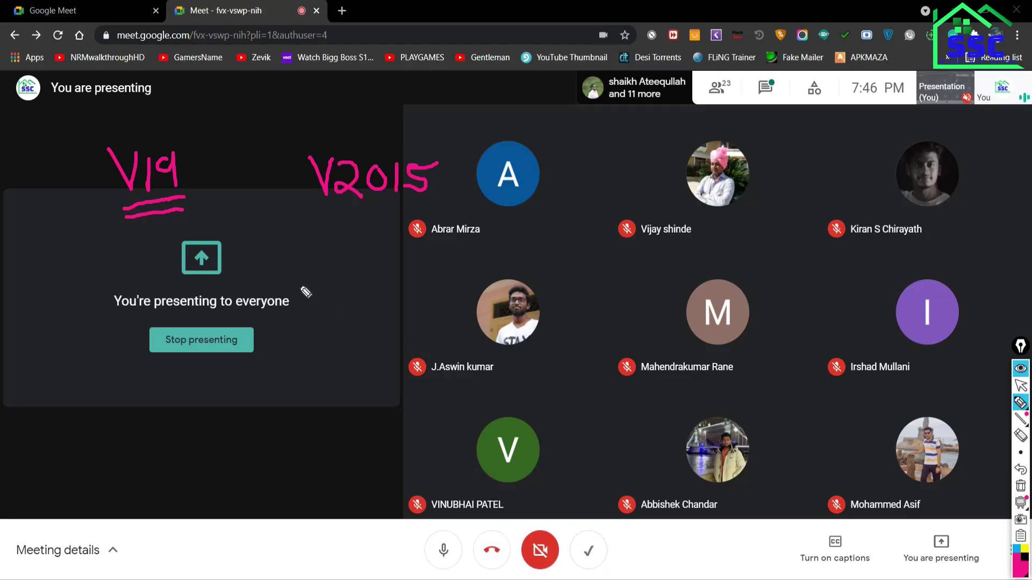
- Handwrite IS 1893-2016 below V2015 and underline the code number
{"action": "left_click_drag", "start_coordinate": [317, 270], "coordinate": [348, 267]}
{"action": "mouse_move", "coordinate": [323, 271]}
{"action": "left_mouse_down"}
{"action": "mouse_move", "coordinate": [322, 292]}
{"action": "mouse_move", "coordinate": [384, 283]}
{"action": "mouse_move", "coordinate": [399, 261]}
{"action": "mouse_move", "coordinate": [425, 263]}
{"action": "mouse_move", "coordinate": [428, 279]}
{"action": "left_mouse_up"}
{"action": "mouse_move", "coordinate": [438, 257]}
{"action": "left_mouse_down"}
{"action": "mouse_move", "coordinate": [446, 262]}
{"action": "mouse_move", "coordinate": [431, 278]}
{"action": "mouse_move", "coordinate": [490, 260]}
{"action": "mouse_move", "coordinate": [528, 265]}
{"action": "mouse_move", "coordinate": [539, 248]}
{"action": "mouse_move", "coordinate": [569, 256]}
{"action": "left_mouse_up"}
{"action": "left_click_drag", "start_coordinate": [381, 299], "coordinate": [502, 288]}
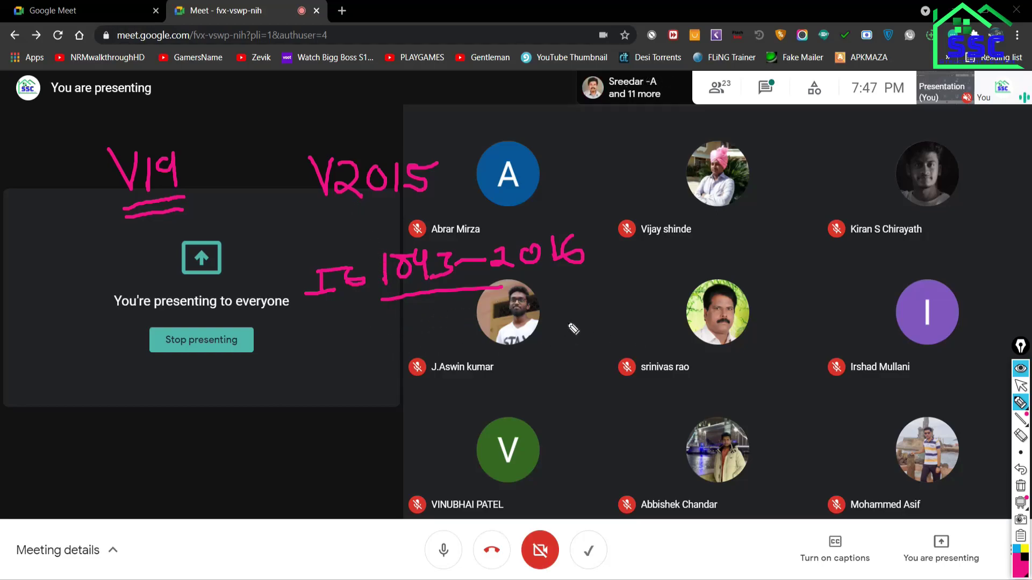
- Handwrite .$et below the end of IS 1893-2016, and IS 1893-2000 above V2015
{"action": "mouse_move", "coordinate": [593, 295]}
{"action": "left_mouse_down"}
{"action": "mouse_move", "coordinate": [567, 325]}
{"action": "mouse_move", "coordinate": [597, 322]}
{"action": "left_mouse_up"}
{"action": "mouse_move", "coordinate": [626, 285]}
{"action": "left_mouse_down"}
{"action": "mouse_move", "coordinate": [622, 322]}
{"action": "mouse_move", "coordinate": [633, 293]}
{"action": "left_mouse_up"}
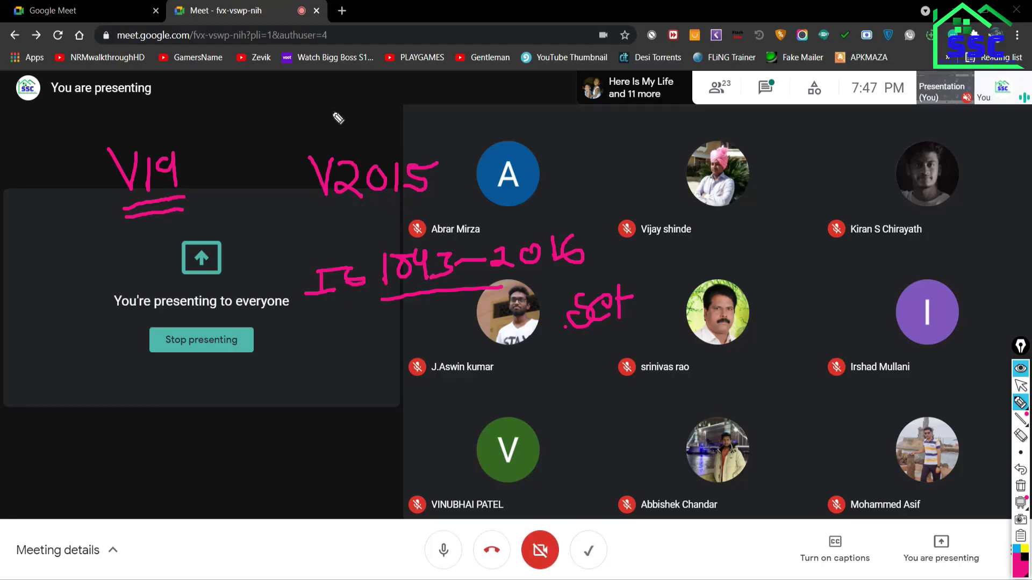
{"action": "mouse_move", "coordinate": [304, 86]}
{"action": "left_mouse_down"}
{"action": "mouse_move", "coordinate": [331, 85]}
{"action": "mouse_move", "coordinate": [340, 110]}
{"action": "mouse_move", "coordinate": [401, 82]}
{"action": "mouse_move", "coordinate": [411, 99]}
{"action": "mouse_move", "coordinate": [430, 81]}
{"action": "mouse_move", "coordinate": [434, 100]}
{"action": "mouse_move", "coordinate": [473, 80]}
{"action": "mouse_move", "coordinate": [542, 78]}
{"action": "left_mouse_up"}
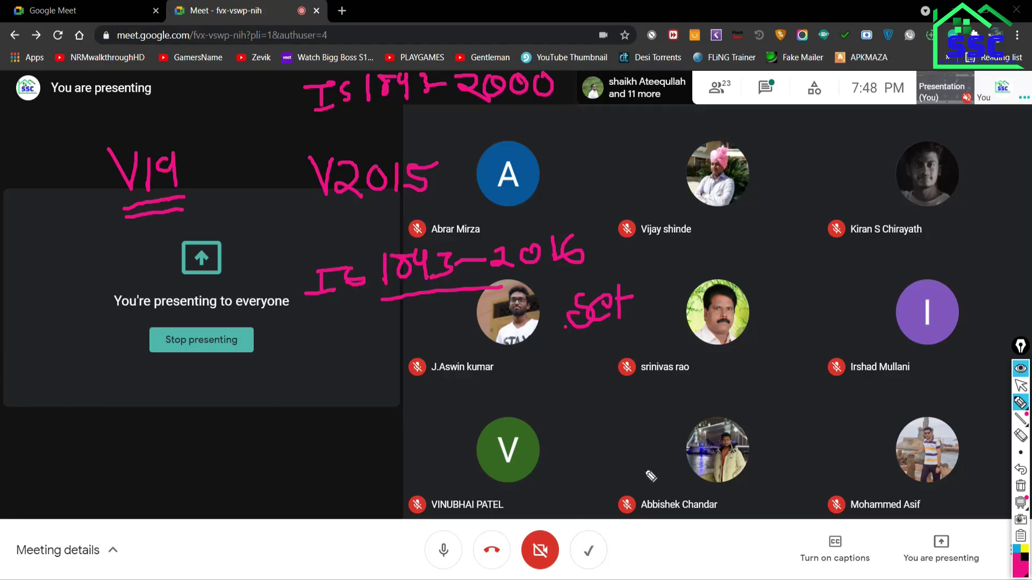
- Clear the pen annotations, restore the normal pointer, and switch to the IMPORTANT COMMANDS PDF in Nitro Pro
{"action": "left_click", "coordinate": [1021, 487]}
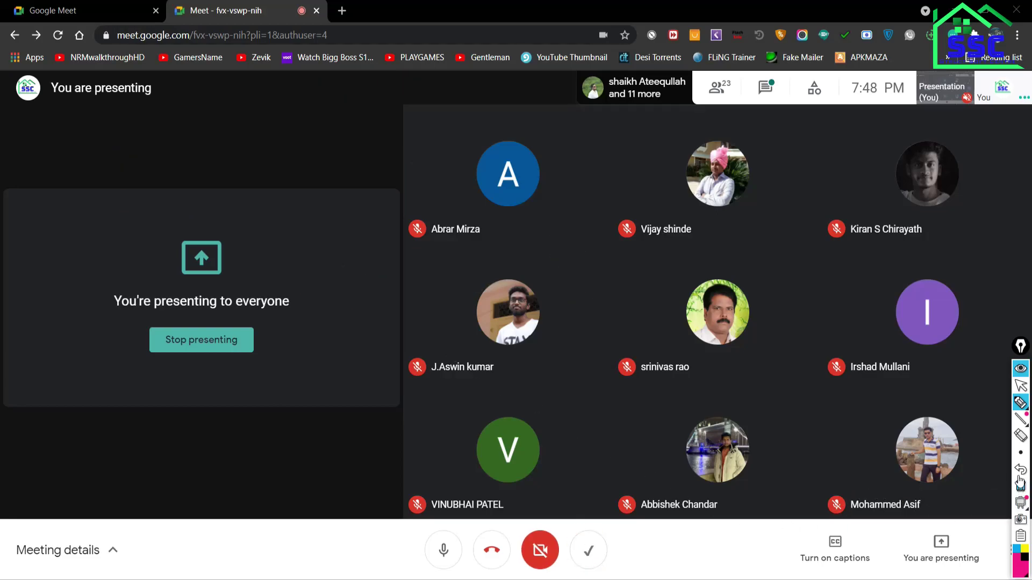
{"action": "left_click", "coordinate": [1020, 386]}
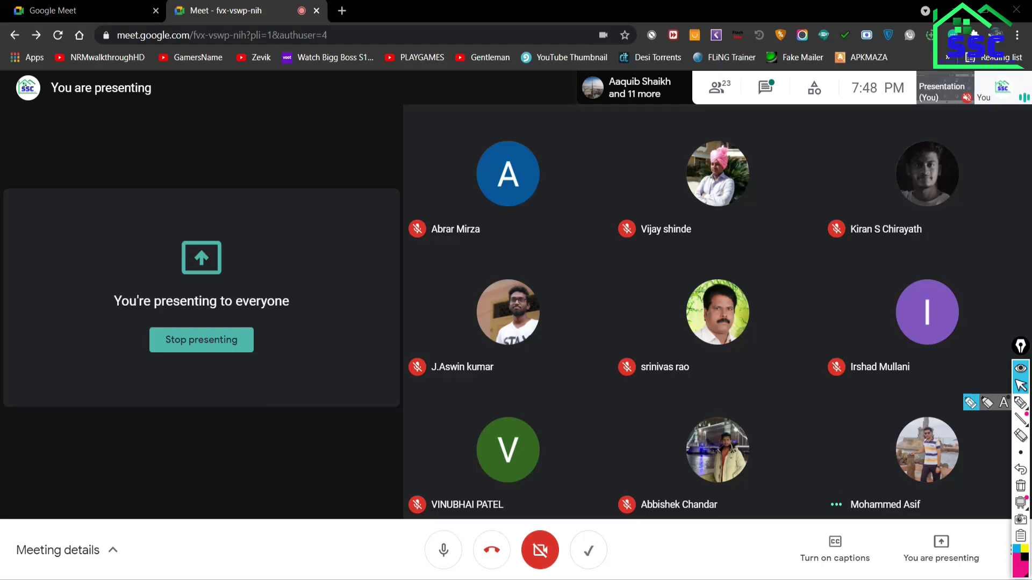
{"action": "key", "text": "alt+Tab"}
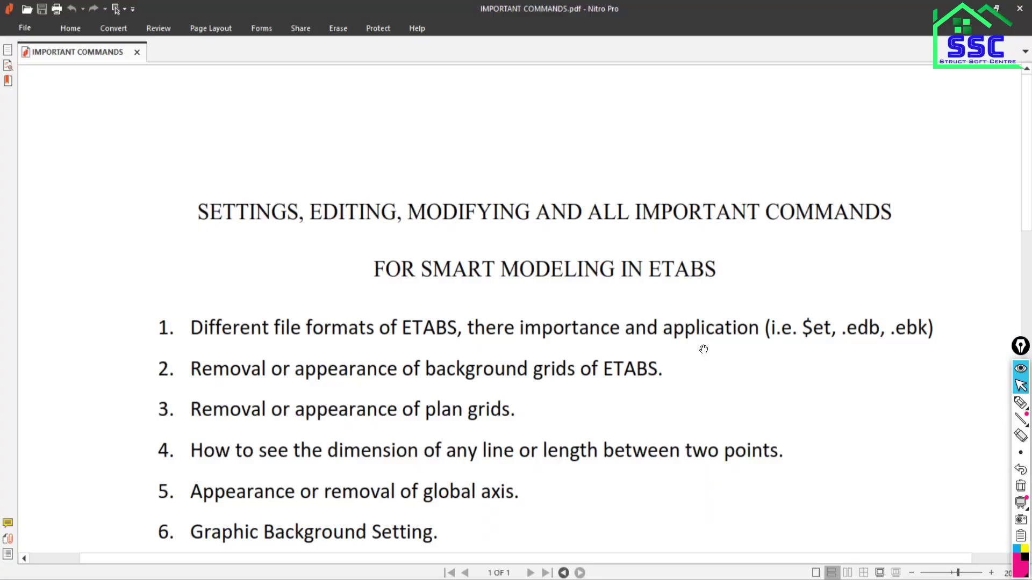
- Return to the Google Meet call and check the computer's Wi-Fi connection status
{"action": "key", "text": "alt+Tab"}
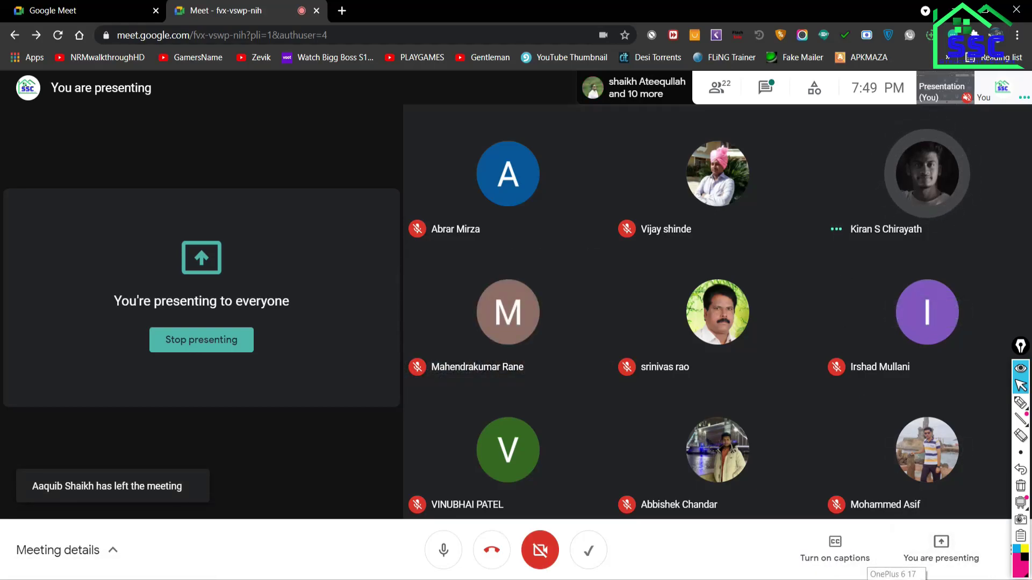
{"action": "left_click", "coordinate": [849, 579]}
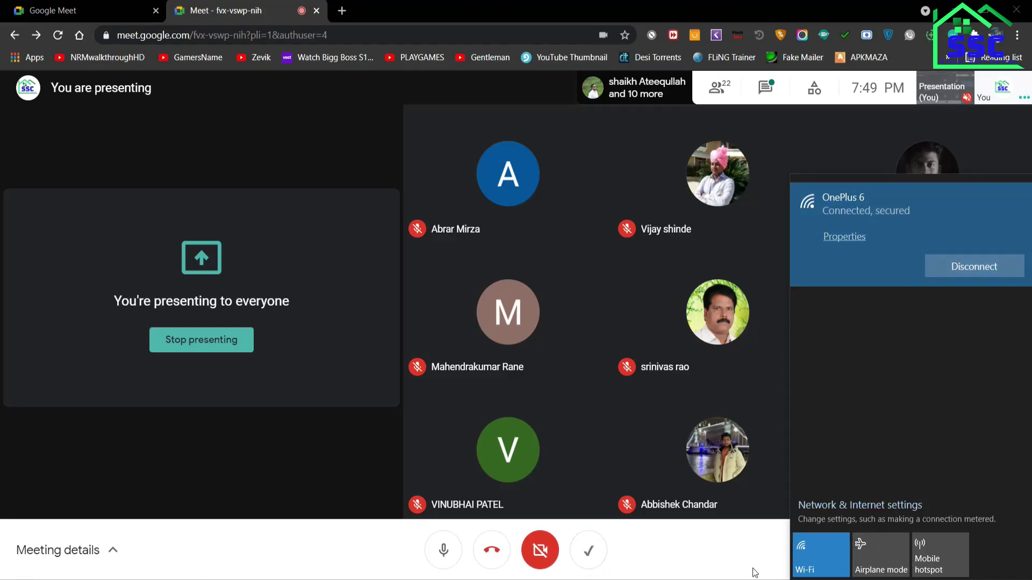
{"action": "left_click", "coordinate": [717, 549]}
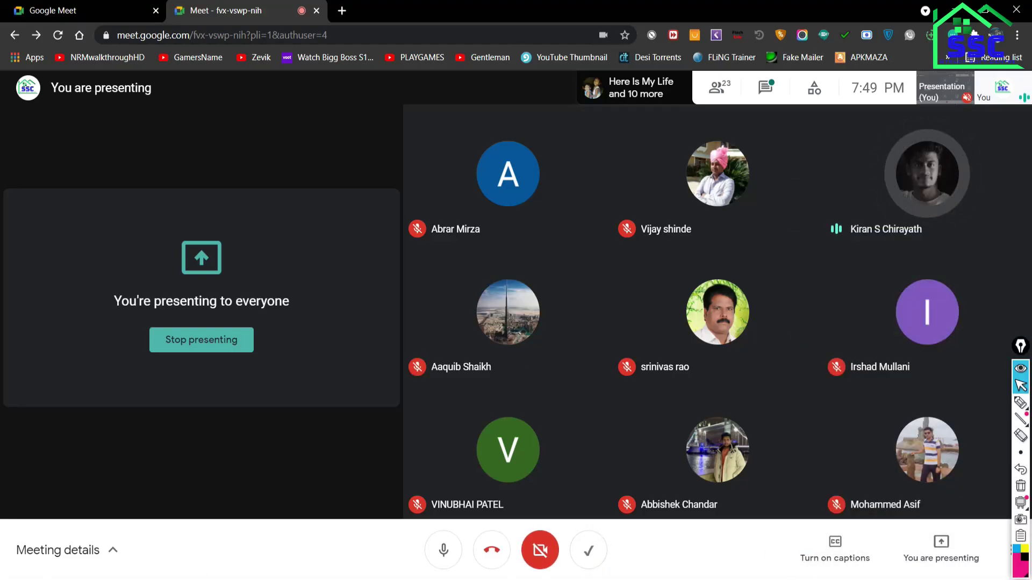
{"action": "left_click", "coordinate": [855, 579]}
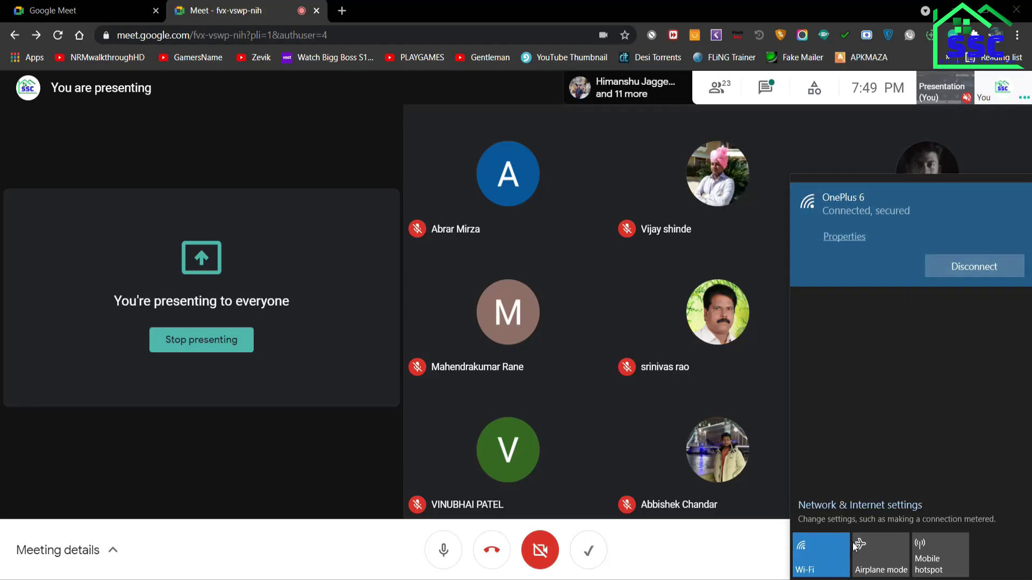
{"action": "left_click", "coordinate": [733, 556]}
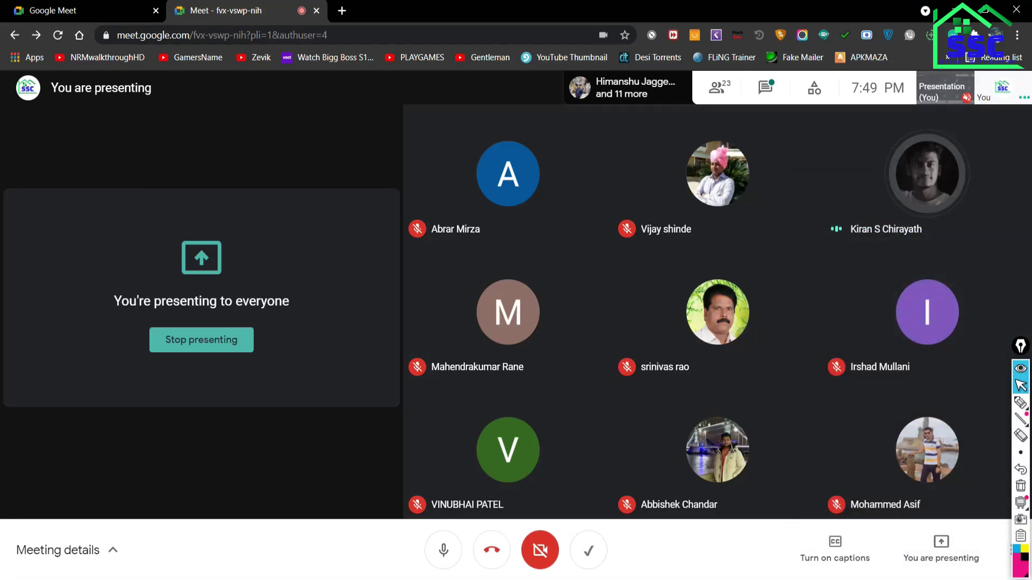
- Set the headphone volume to 34 and dismiss the volume control
{"action": "left_click", "coordinate": [922, 579]}
{"action": "left_click_drag", "start_coordinate": [861, 563], "coordinate": [887, 563]}
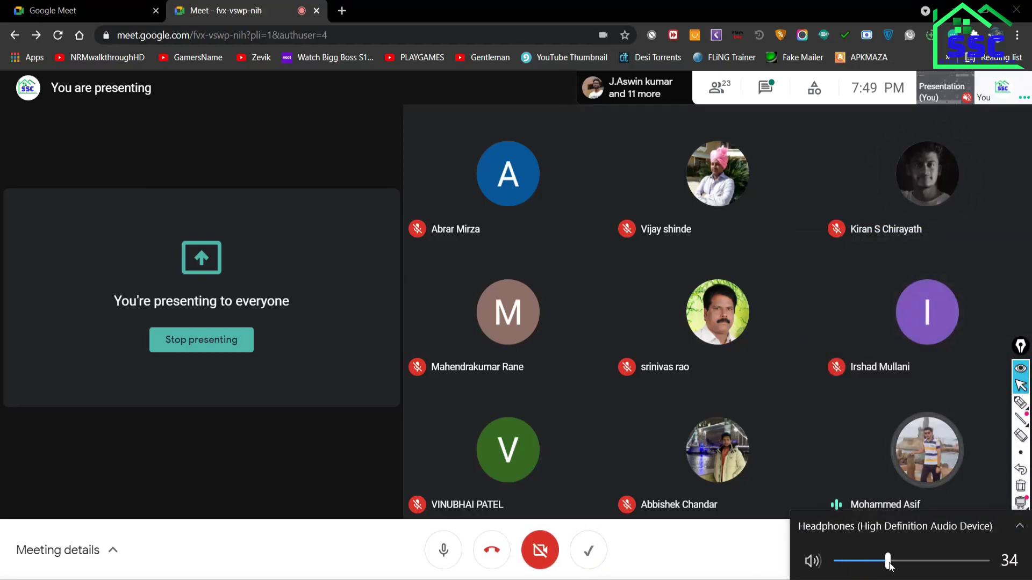
{"action": "left_click", "coordinate": [323, 463]}
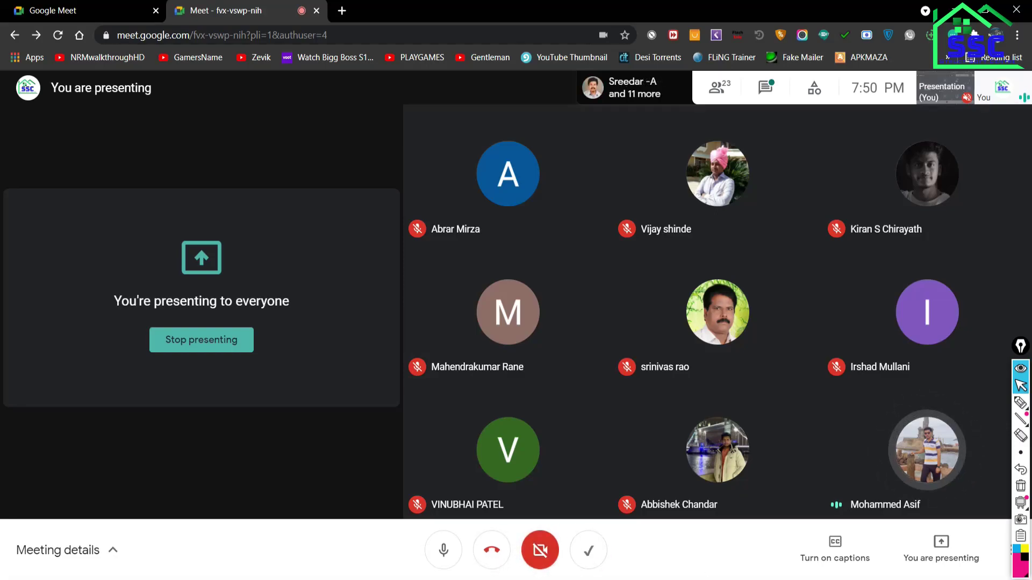
{"action": "mouse_move", "coordinate": [742, 579]}
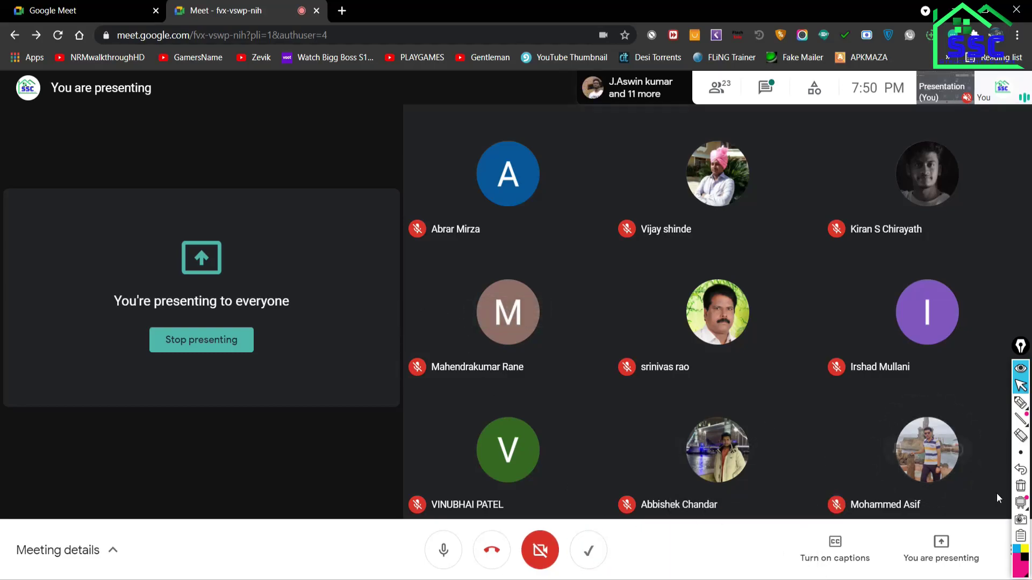
{"action": "left_click", "coordinate": [1021, 403]}
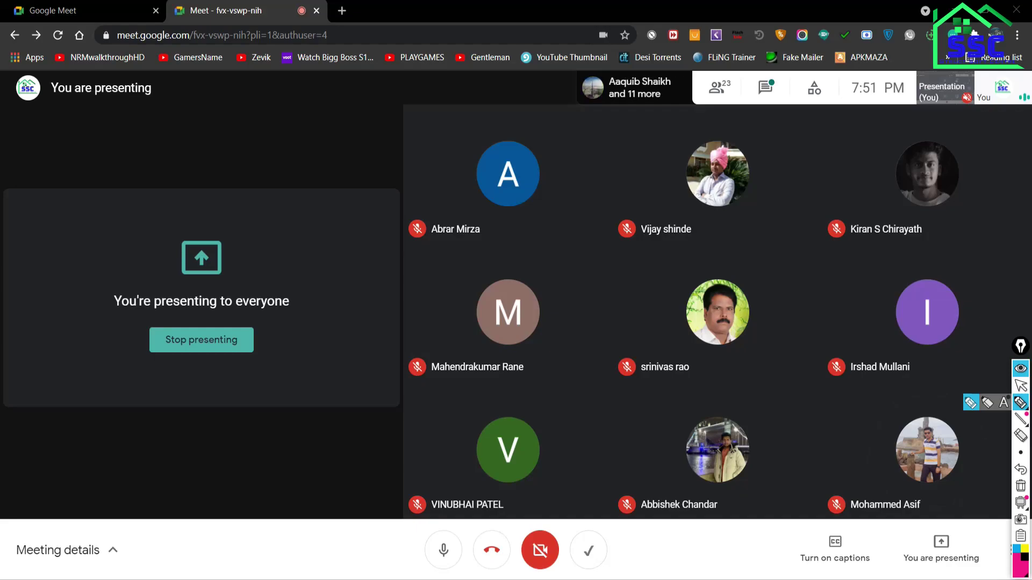
{"action": "left_click", "coordinate": [1021, 386]}
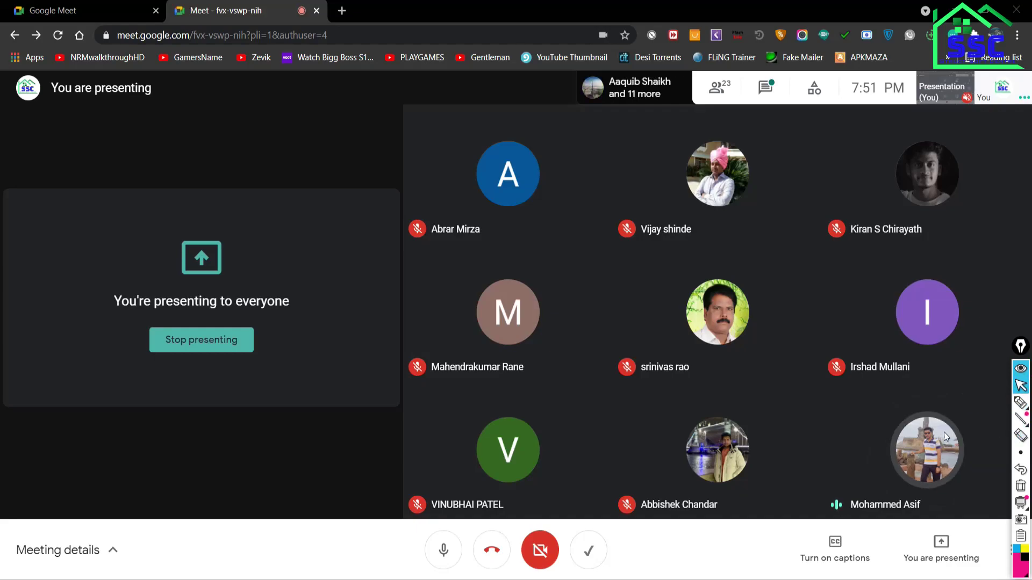
- Switch to the G+5 building model in ETABS and inspect the grid around its base in the 3-D view
{"action": "key", "text": "alt+Tab"}
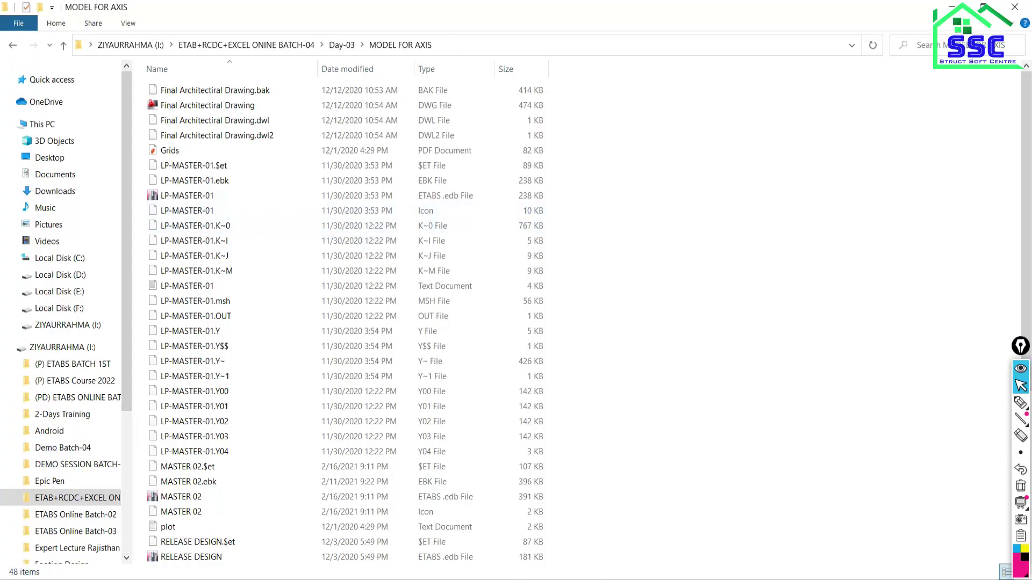
{"action": "key", "text": "alt+Tab"}
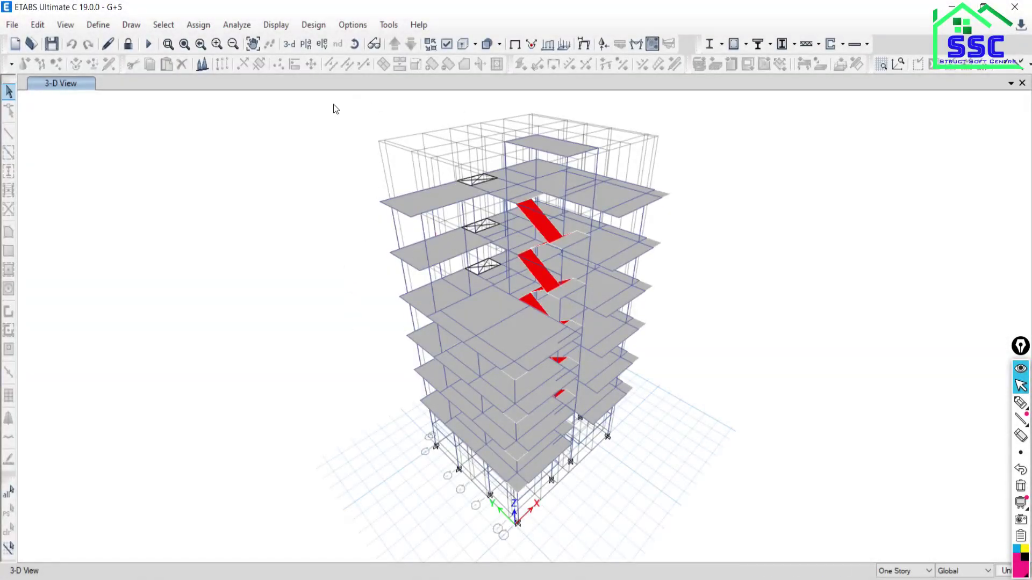
{"action": "middle_click_drag", "start_coordinate": [420, 396], "coordinate": [396, 357]}
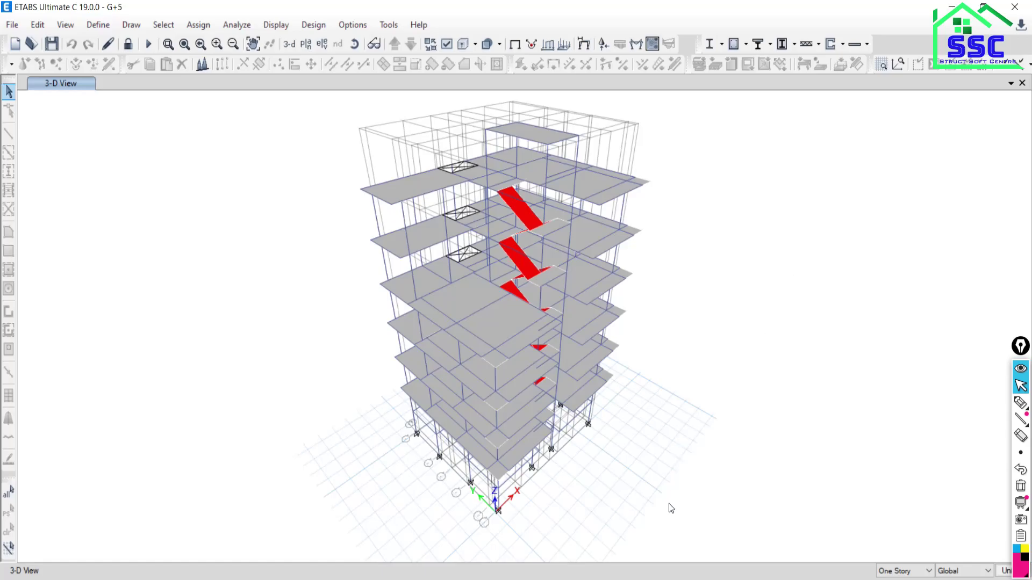
{"action": "scroll", "coordinate": [556, 352], "scroll_direction": "up", "scroll_amount": 5}
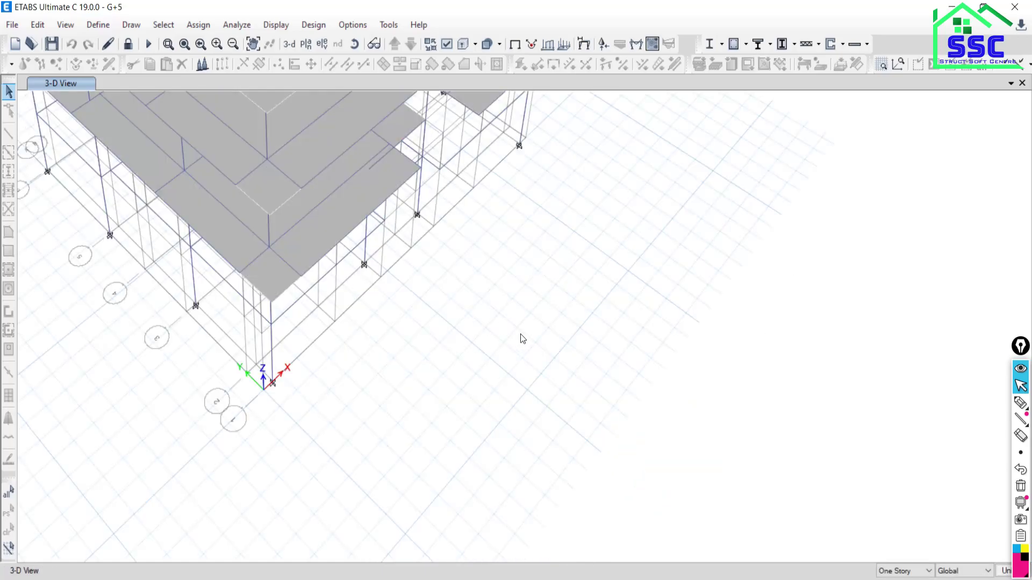
{"action": "middle_click_drag", "start_coordinate": [537, 261], "coordinate": [560, 290]}
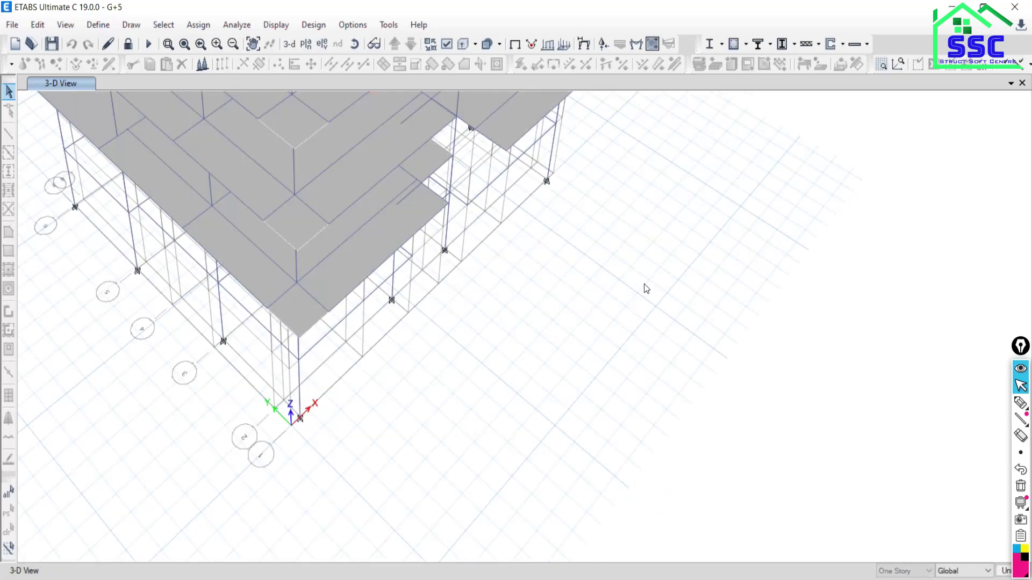
{"action": "middle_click_drag", "start_coordinate": [626, 274], "coordinate": [643, 347]}
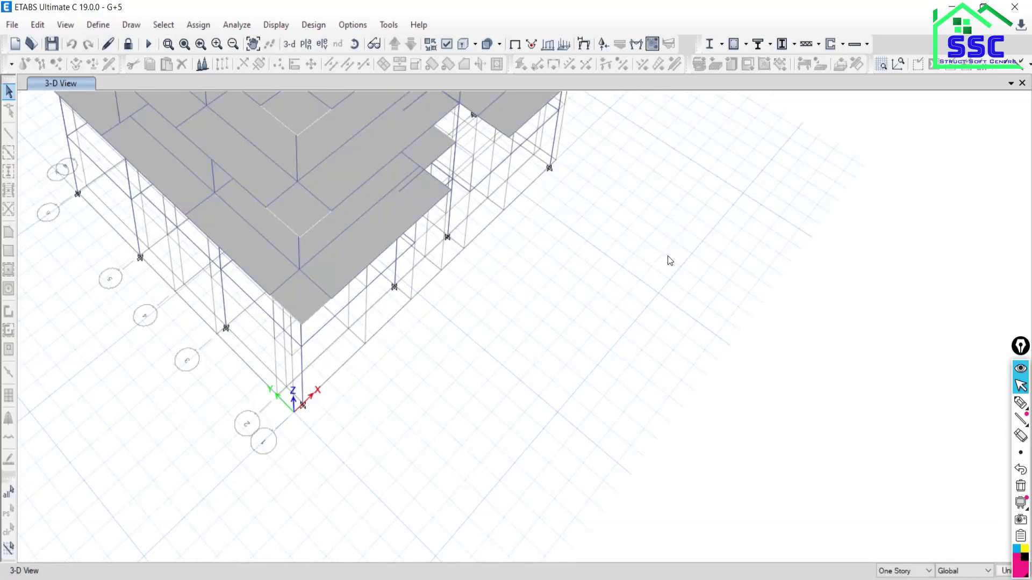
- Display the plan view of Story3, using the default plan from the story level
{"action": "left_click", "coordinate": [306, 45]}
{"action": "left_click", "coordinate": [440, 284]}
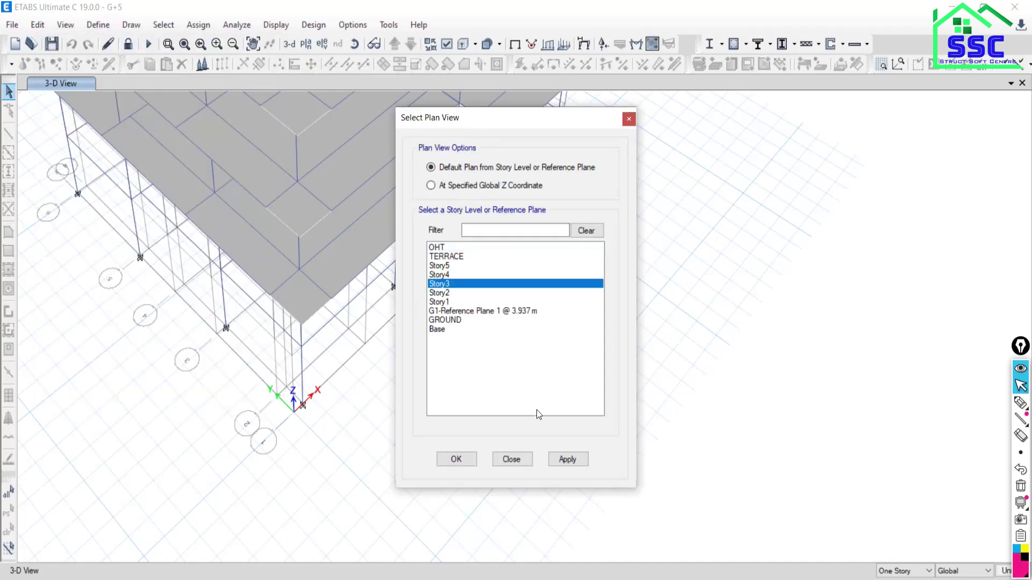
{"action": "left_click", "coordinate": [563, 459]}
{"action": "left_click", "coordinate": [523, 458]}
{"action": "middle_click_drag", "start_coordinate": [592, 406], "coordinate": [565, 357]}
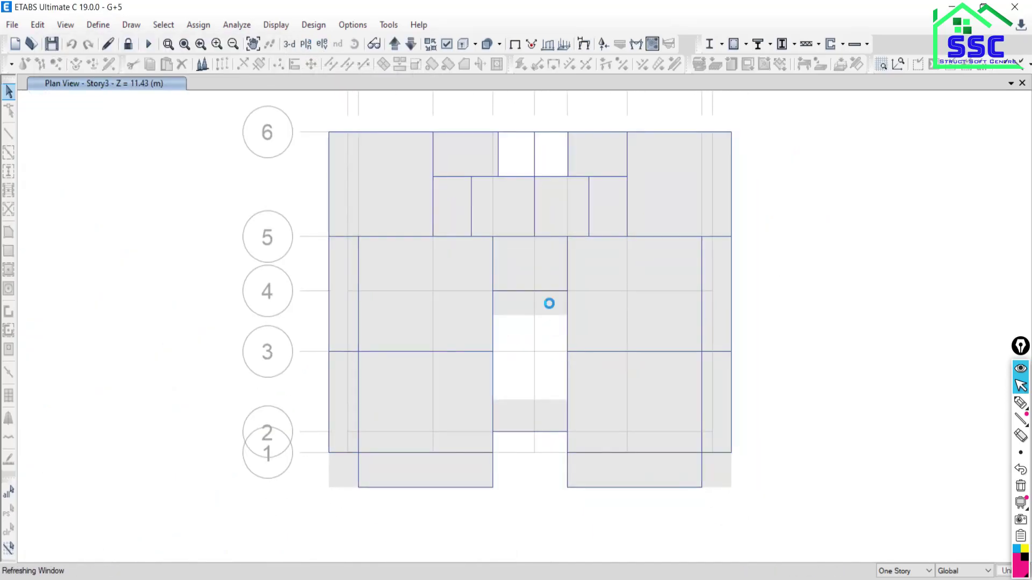
- Enable the Horizon special item in the view options and apply it to the Story3 plan
{"action": "left_click", "coordinate": [447, 46]}
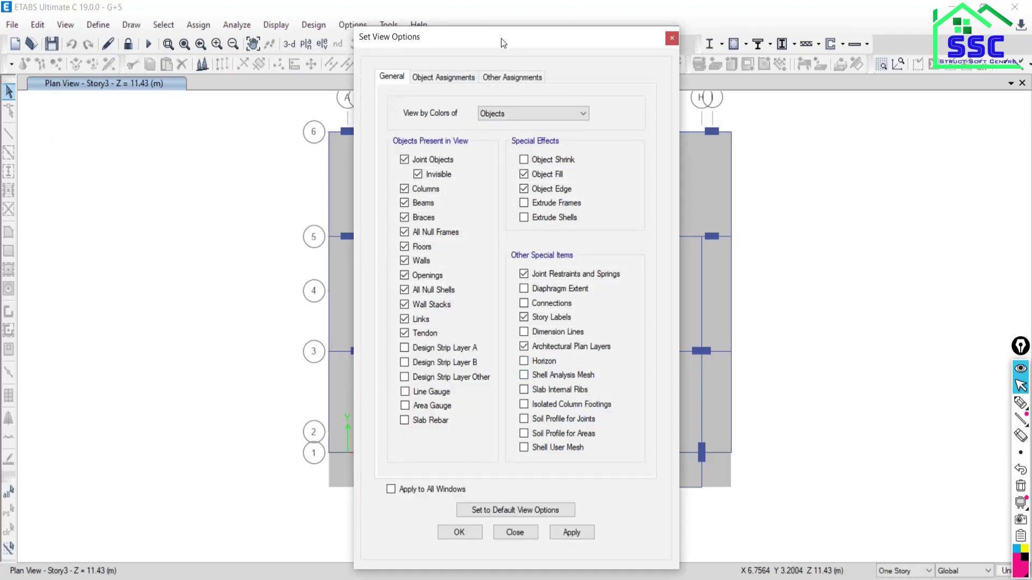
{"action": "left_click_drag", "start_coordinate": [475, 41], "coordinate": [191, 10]}
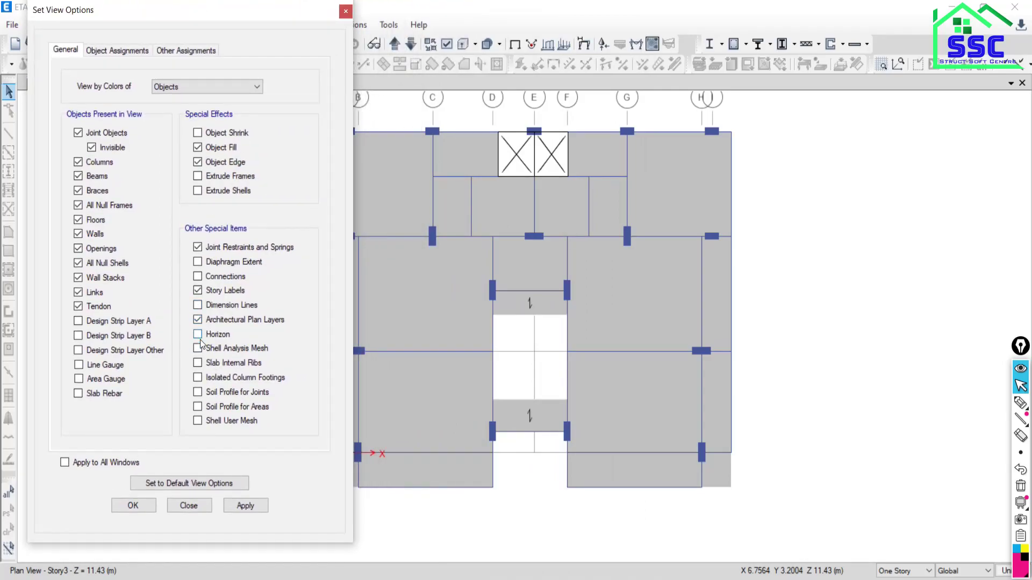
{"action": "left_click", "coordinate": [198, 335]}
{"action": "left_click", "coordinate": [244, 506]}
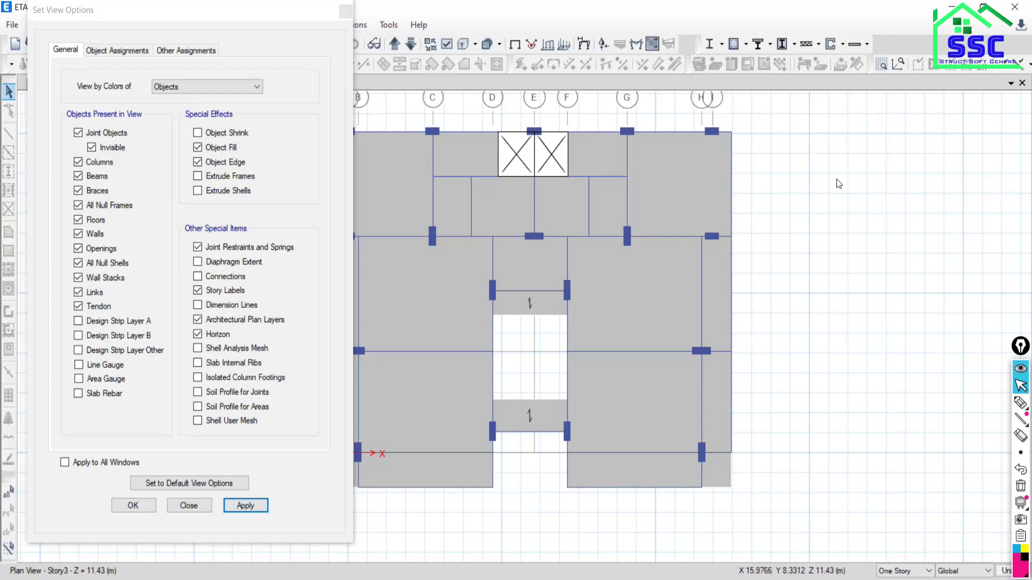
{"action": "middle_click_drag", "start_coordinate": [807, 244], "coordinate": [859, 366]}
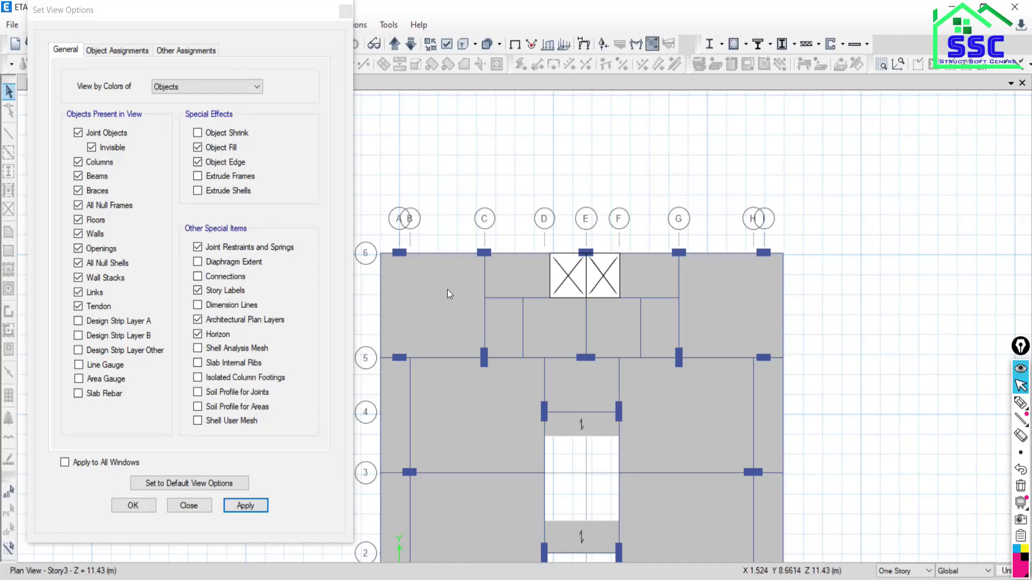
- Toggle the Horizon item off and on again, applying each change to the Story3 plan, and leave the view options
{"action": "left_click", "coordinate": [198, 334]}
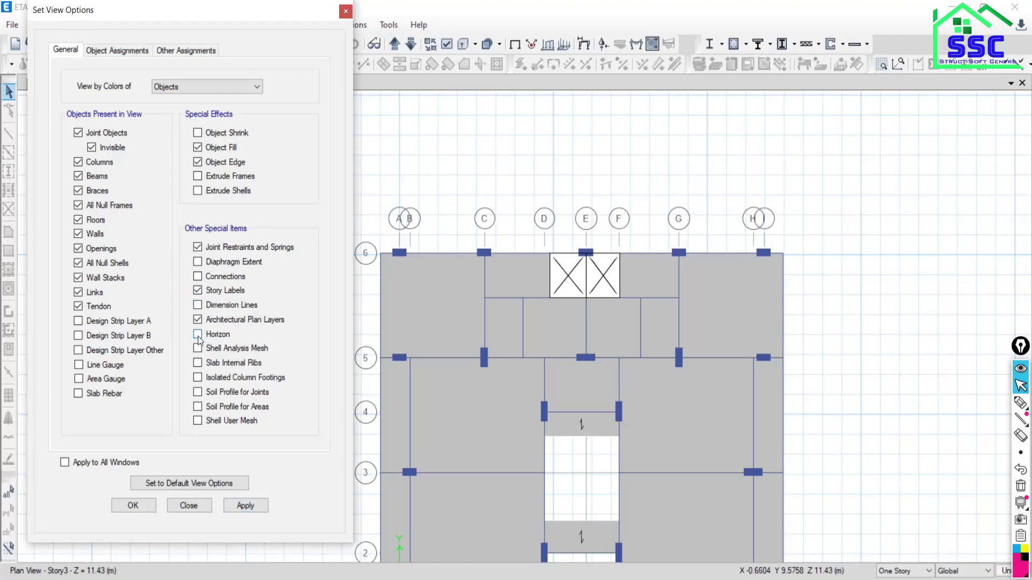
{"action": "left_click", "coordinate": [242, 505]}
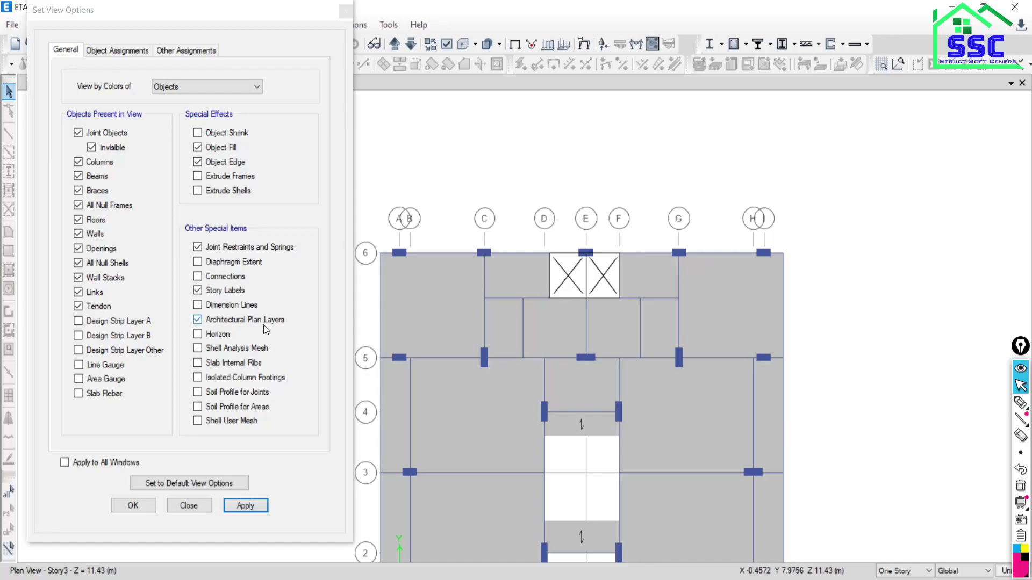
{"action": "left_click", "coordinate": [197, 335]}
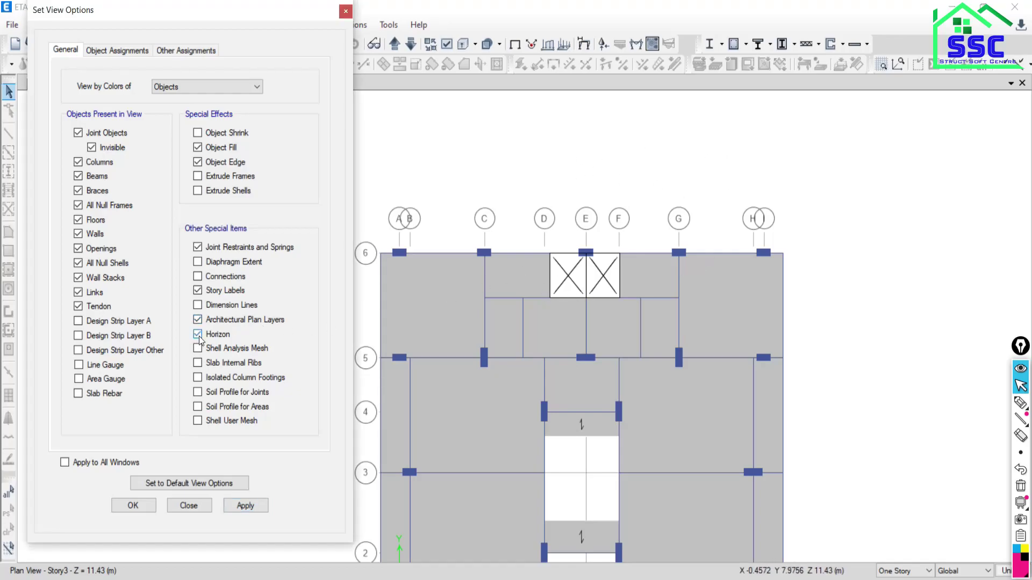
{"action": "left_click", "coordinate": [242, 505]}
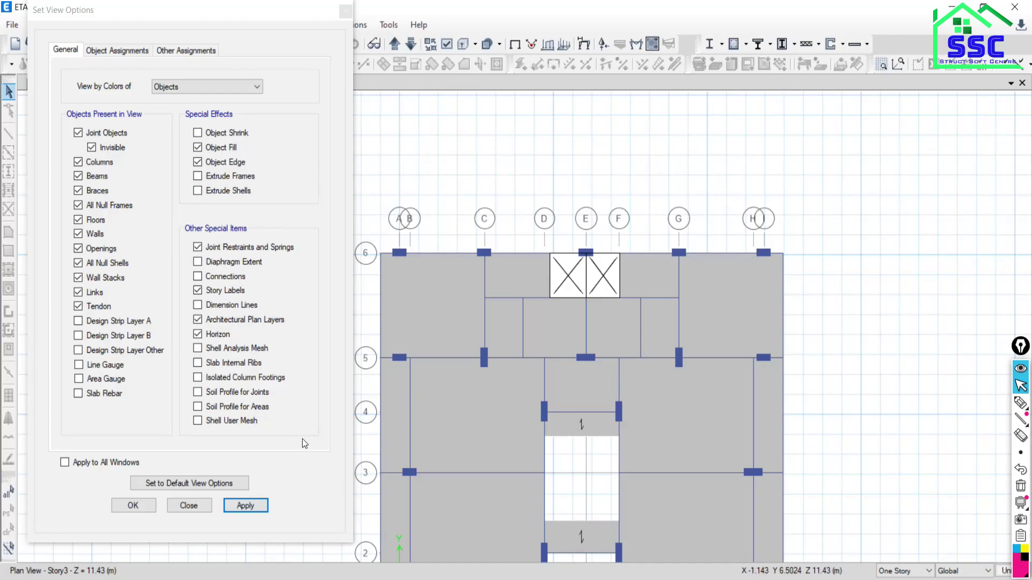
{"action": "left_click", "coordinate": [188, 506]}
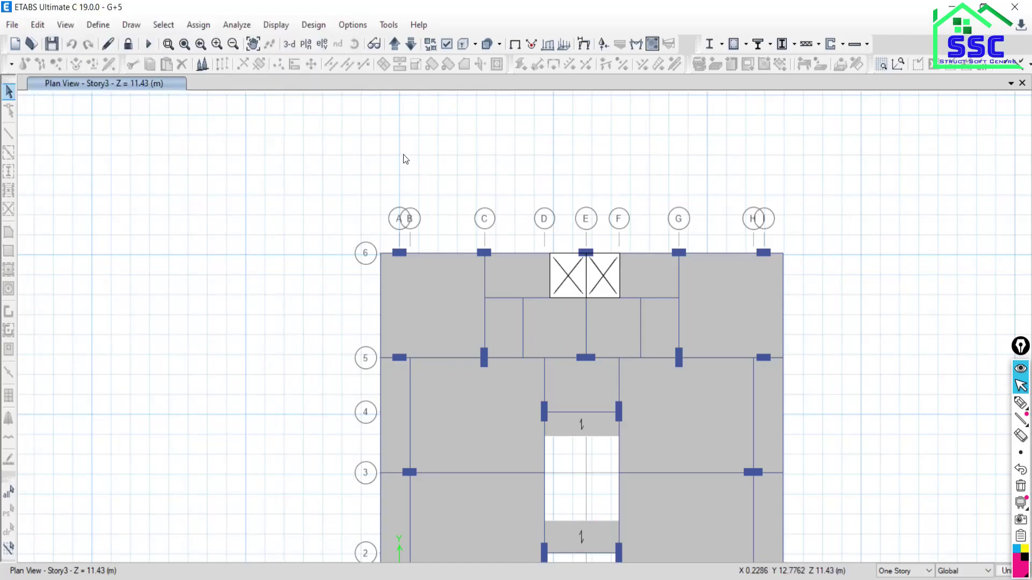
- Disable the Horizon item for the Story3 plan in the view options and close the dialog
{"action": "left_click", "coordinate": [446, 45]}
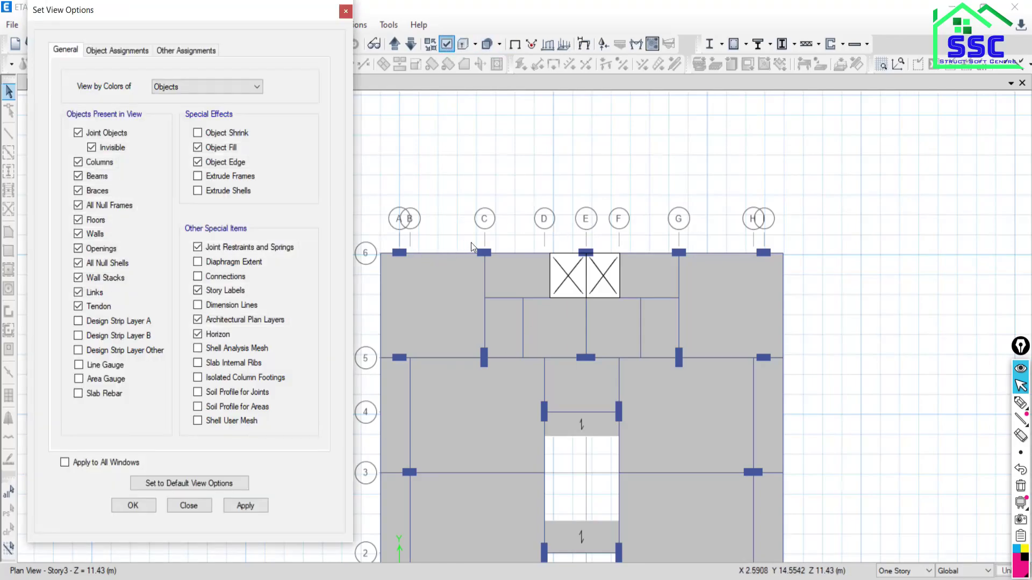
{"action": "left_click", "coordinate": [198, 335]}
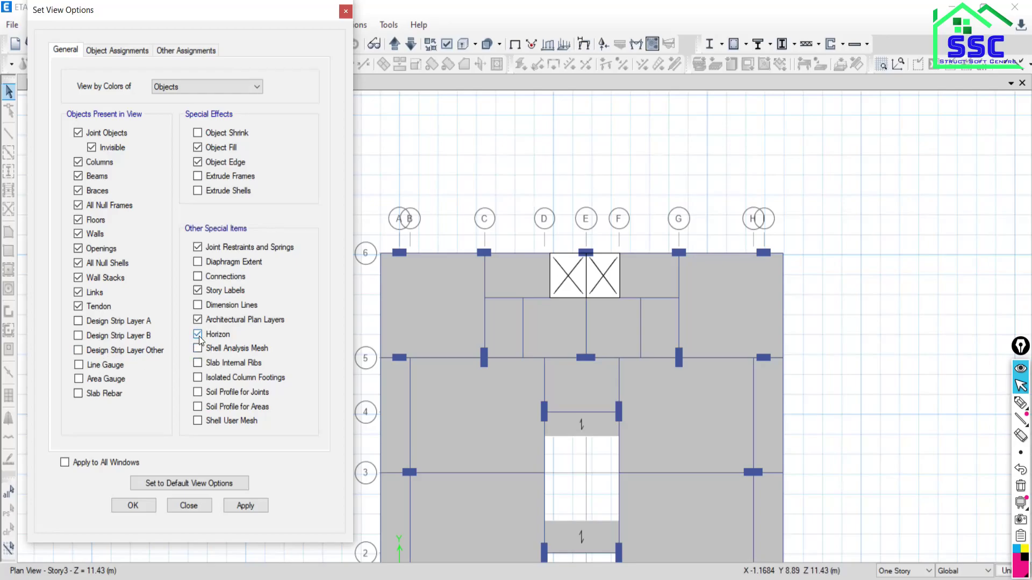
{"action": "left_click", "coordinate": [243, 506]}
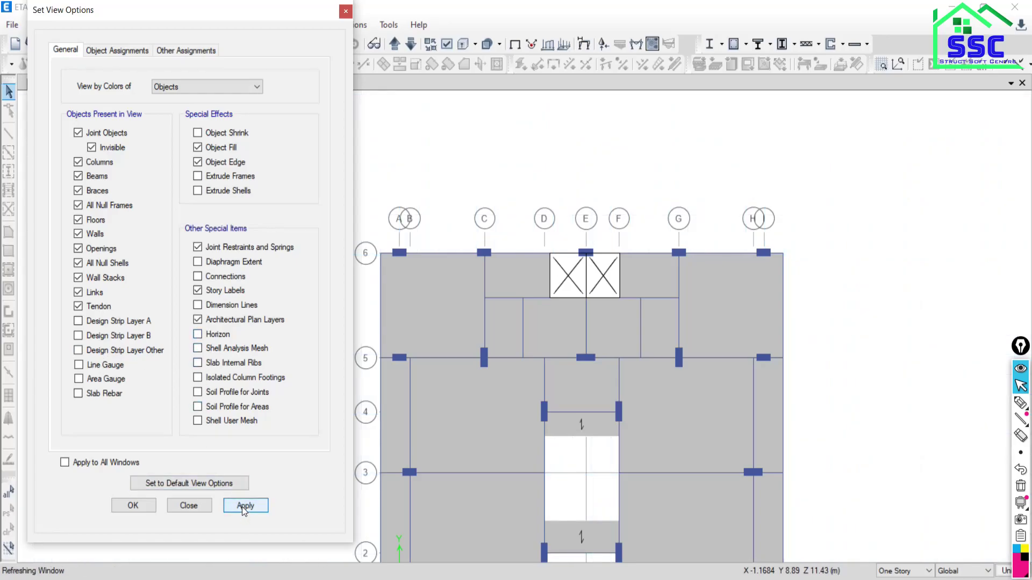
{"action": "left_click", "coordinate": [182, 505]}
- Hide the grid system in the Story3 plan and make it visible again through Set Grid System Visibility
{"action": "scroll", "coordinate": [441, 432], "scroll_direction": "down", "scroll_amount": 3}
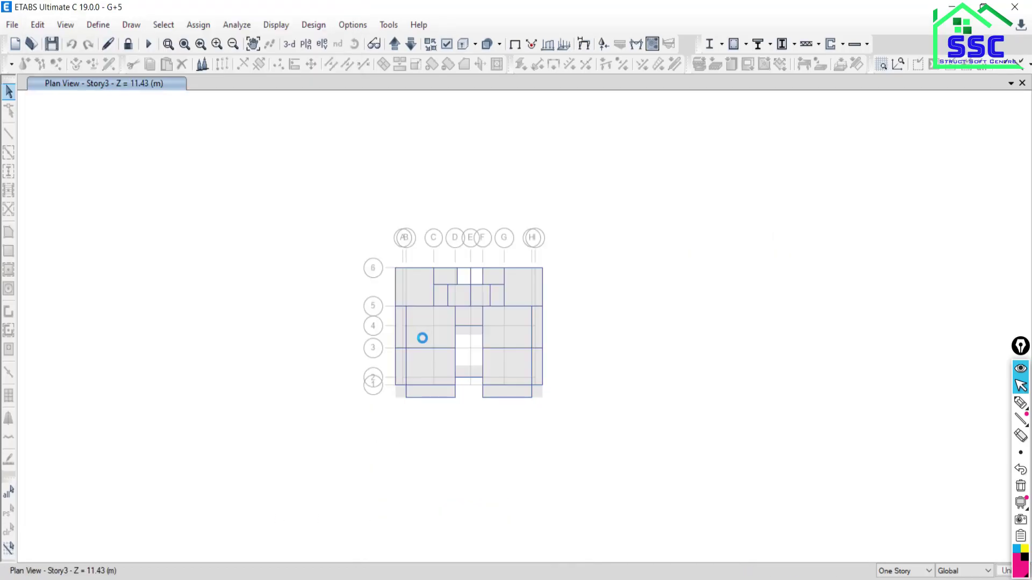
{"action": "scroll", "coordinate": [428, 288], "scroll_direction": "up", "scroll_amount": 3}
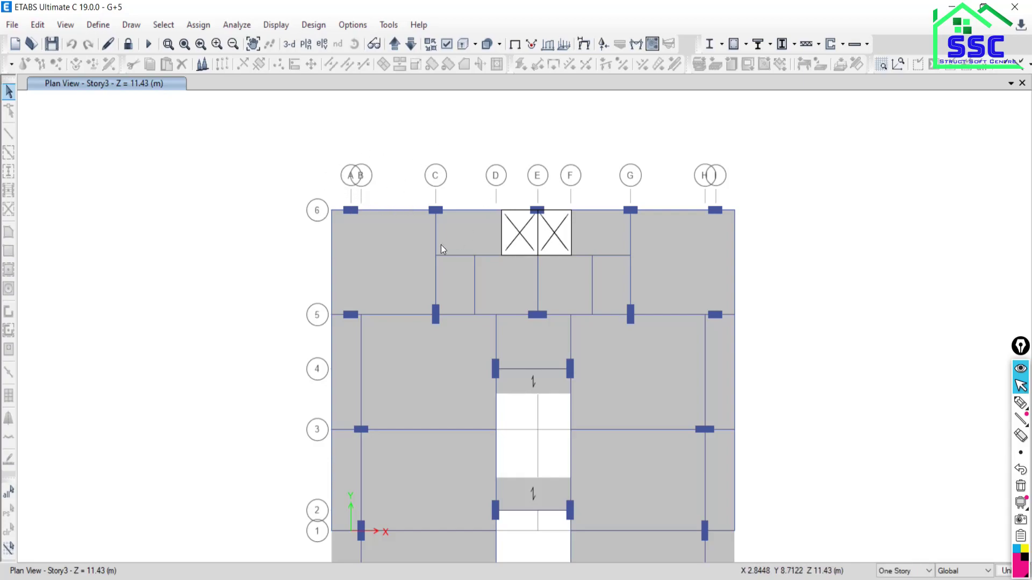
{"action": "right_click", "coordinate": [92, 162]}
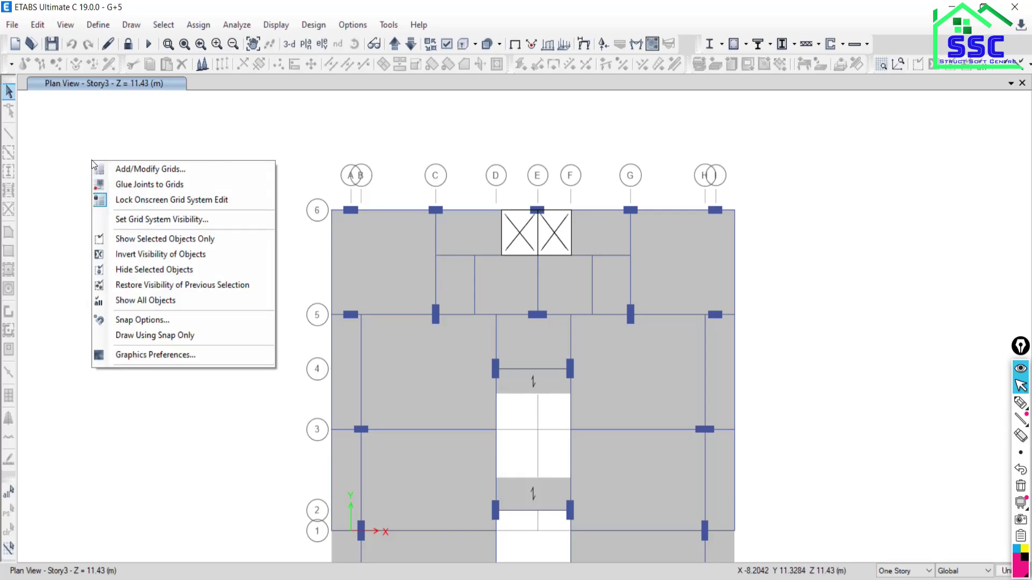
{"action": "left_click", "coordinate": [123, 221]}
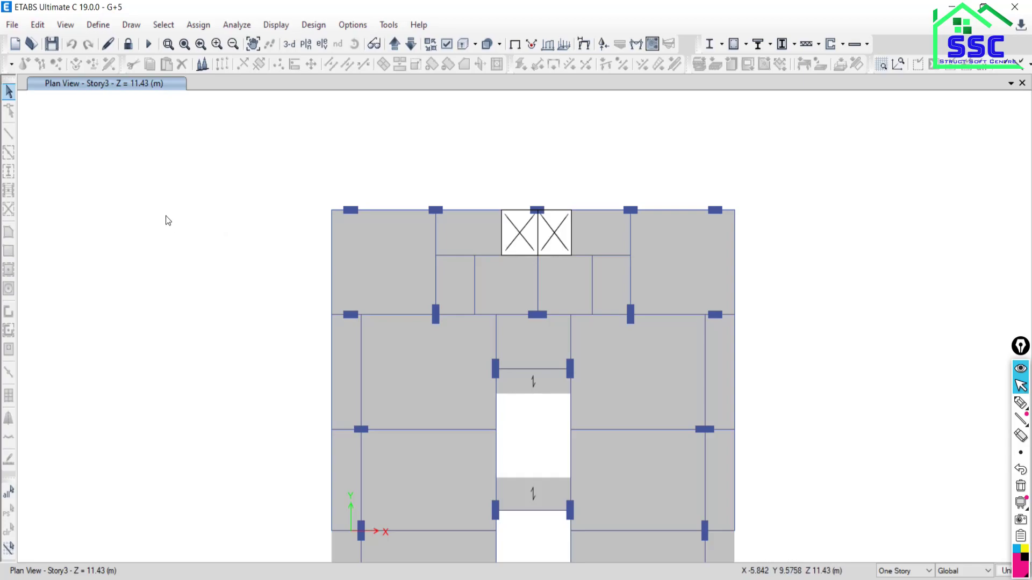
{"action": "right_click", "coordinate": [126, 192]}
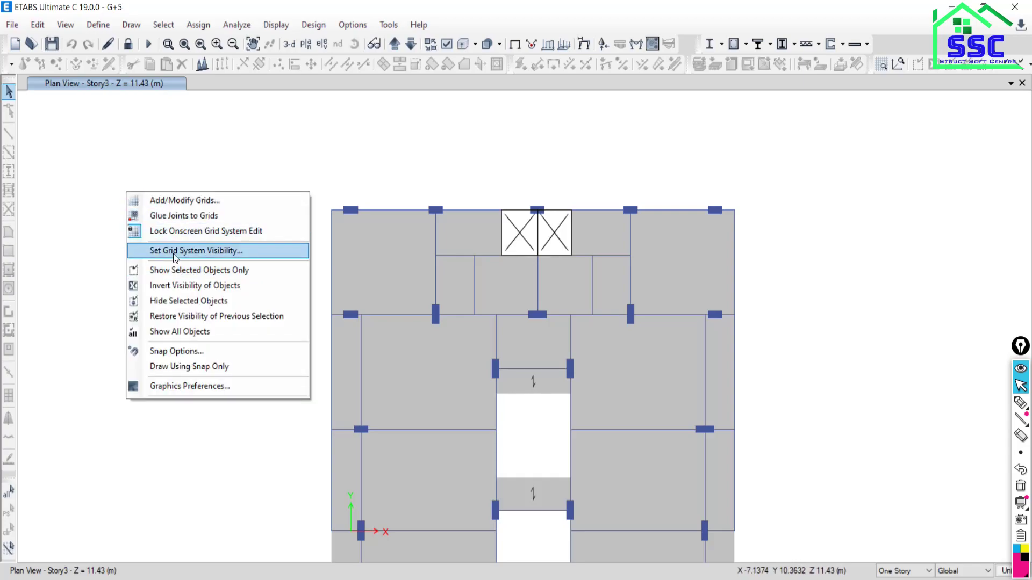
{"action": "left_click", "coordinate": [174, 257]}
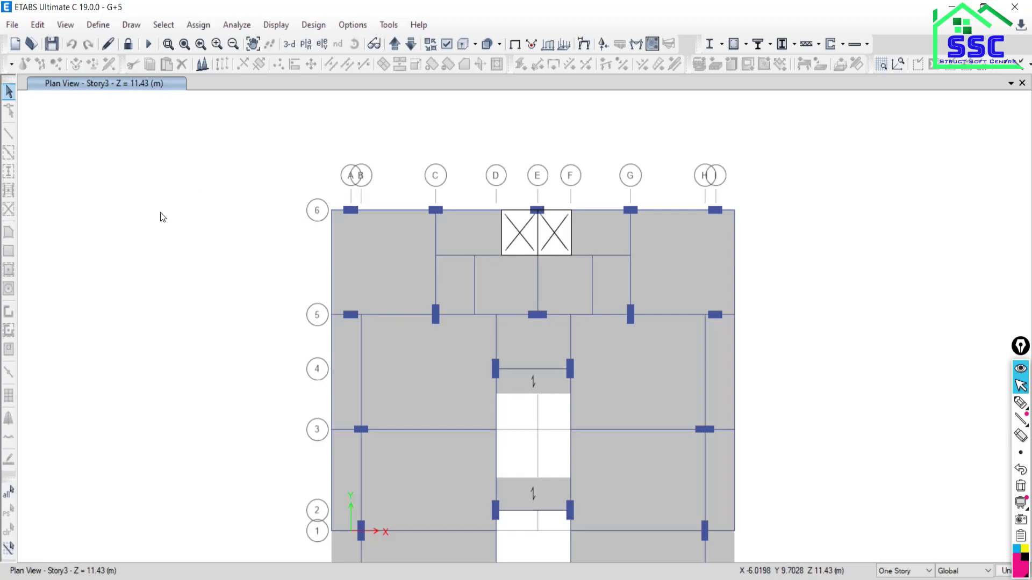
- Hide the grid lines and bubbles of the Story3 plan through Set Grid System Visibility
{"action": "right_click", "coordinate": [111, 168]}
{"action": "left_click", "coordinate": [55, 144]}
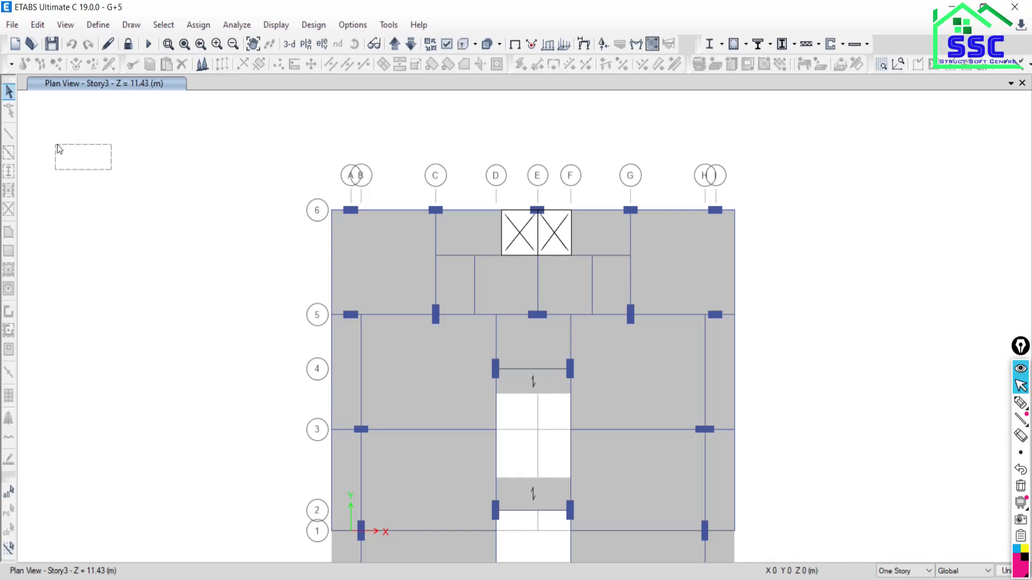
{"action": "left_click", "coordinate": [37, 26]}
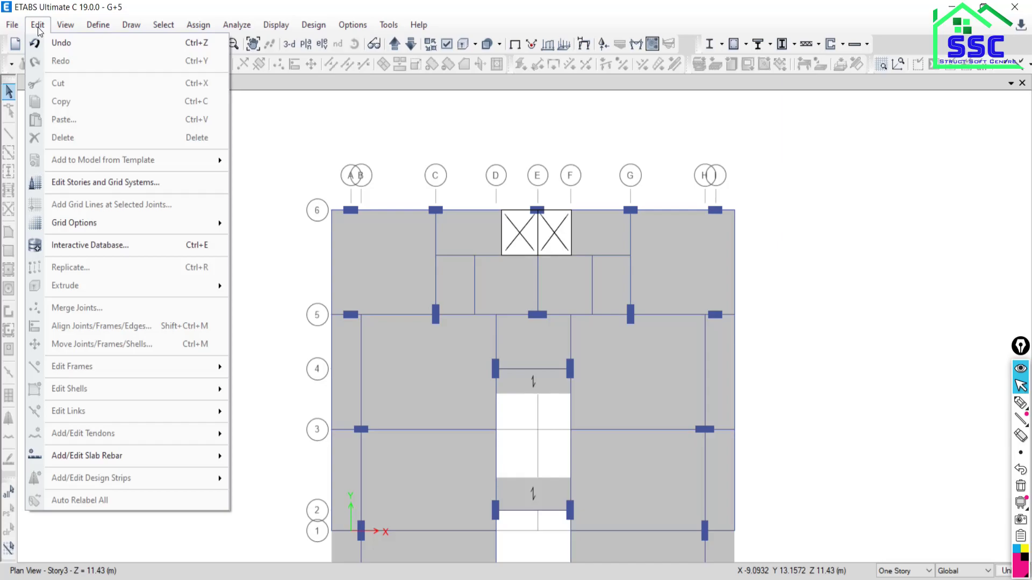
{"action": "mouse_move", "coordinate": [65, 27]}
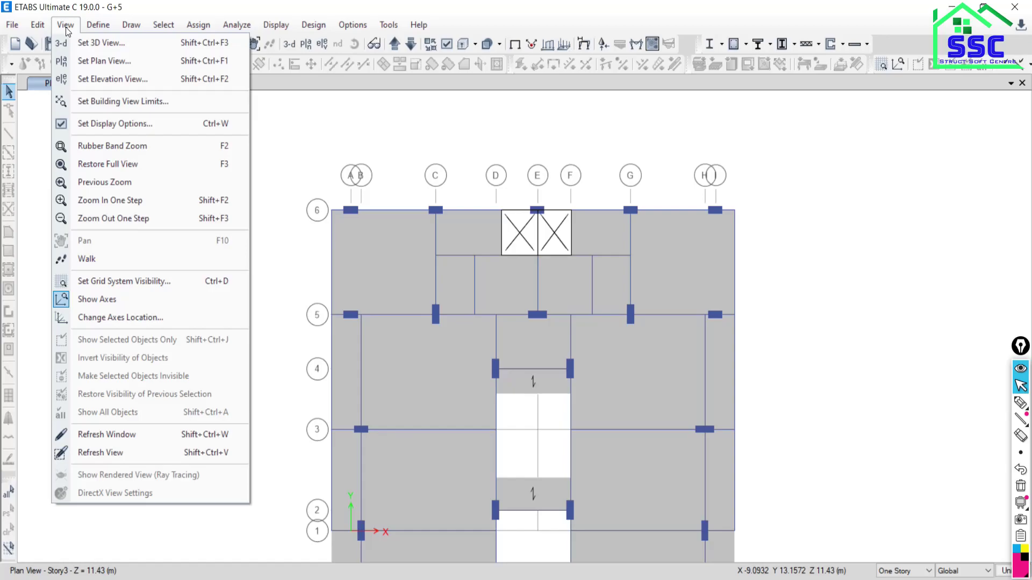
{"action": "left_click", "coordinate": [81, 282]}
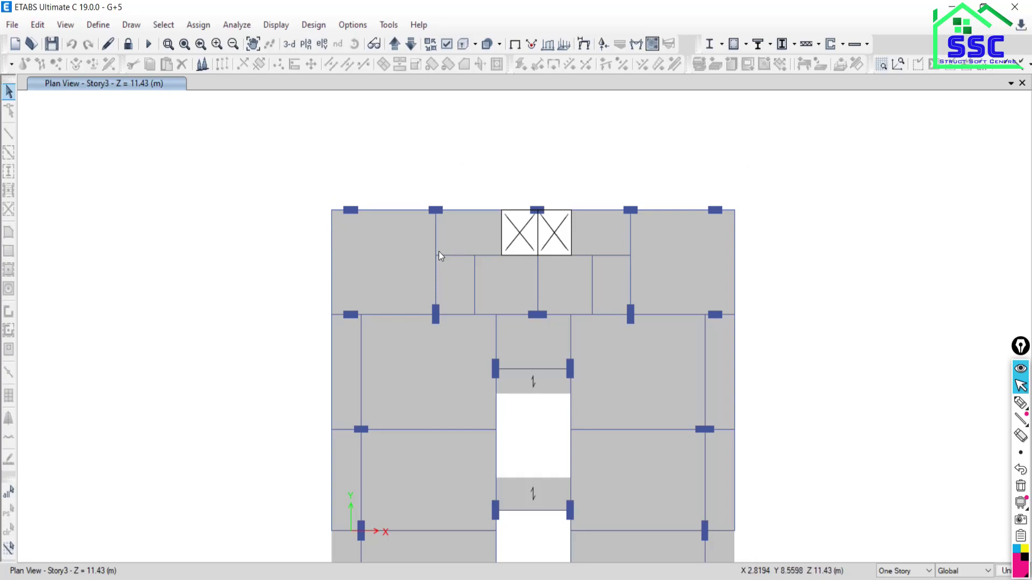
- Switch to the 3-D view of the building and make its grid system visible again through Set Grid System Visibility
{"action": "left_click", "coordinate": [289, 44]}
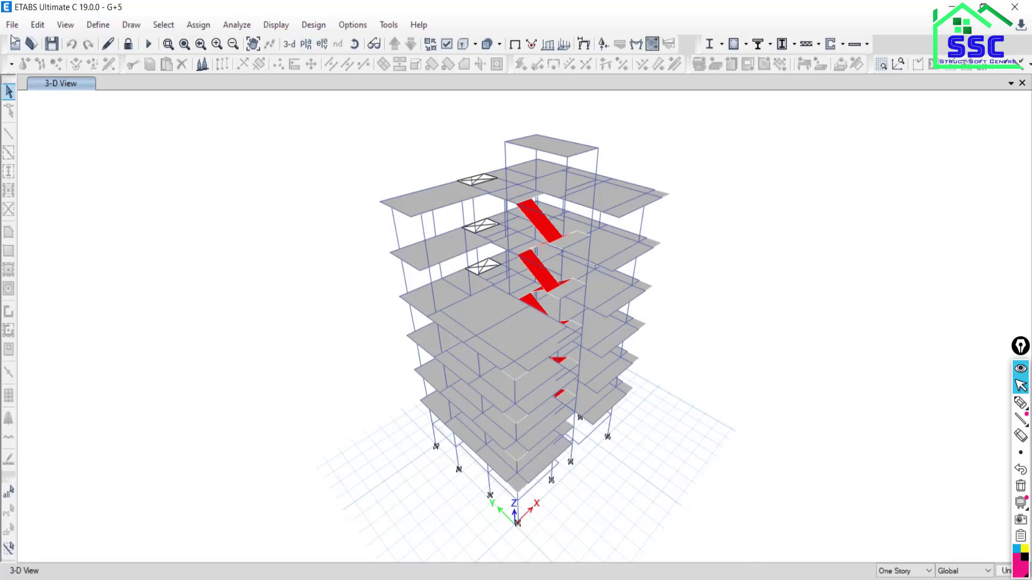
{"action": "left_click", "coordinate": [37, 25]}
{"action": "mouse_move", "coordinate": [65, 25]}
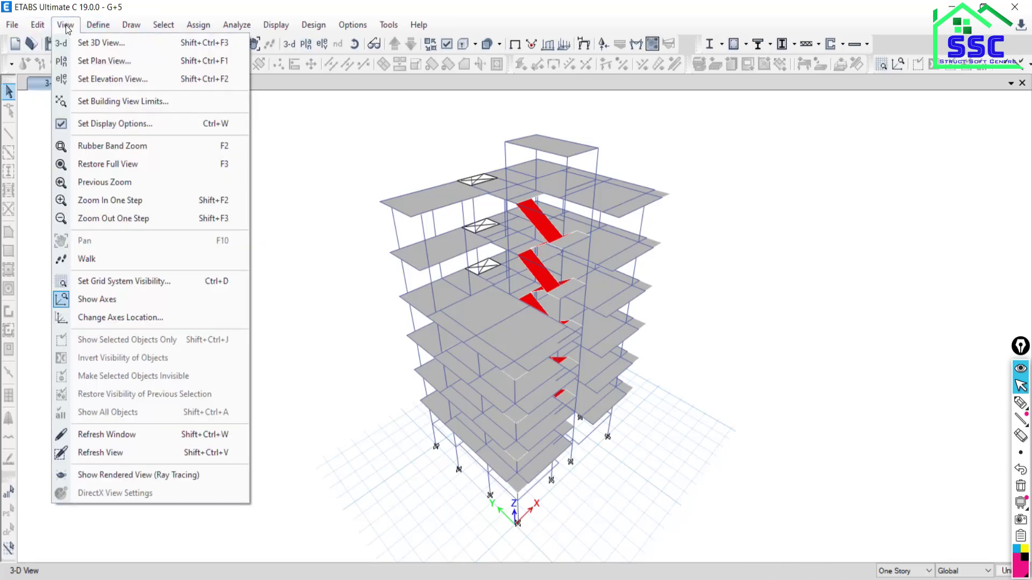
{"action": "left_click", "coordinate": [109, 281]}
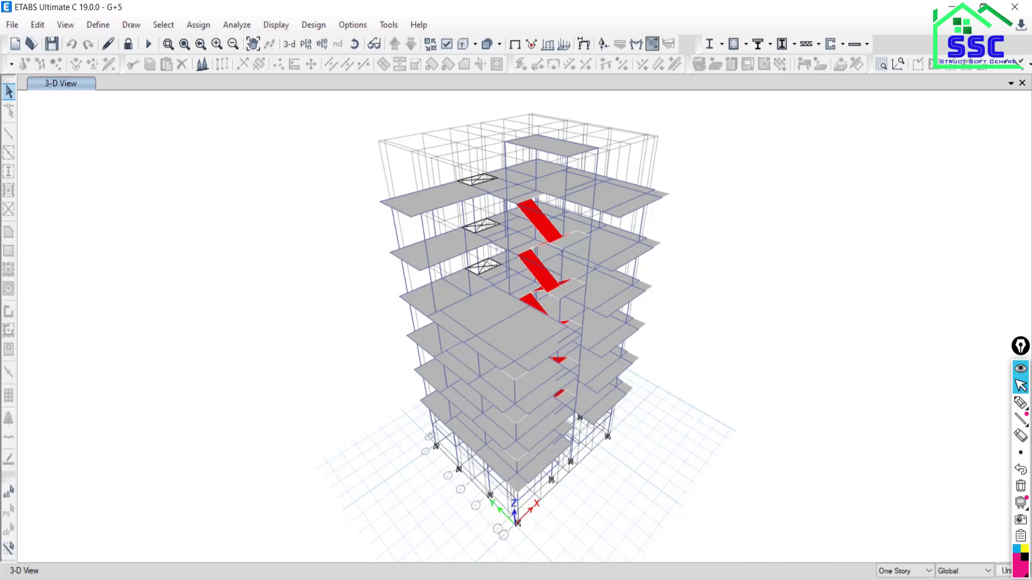
- Check the topics in the IMPORTANT COMMANDS document in Nitro Pro and return to the 3-D model in ETABS
{"action": "key", "text": "alt+Tab"}
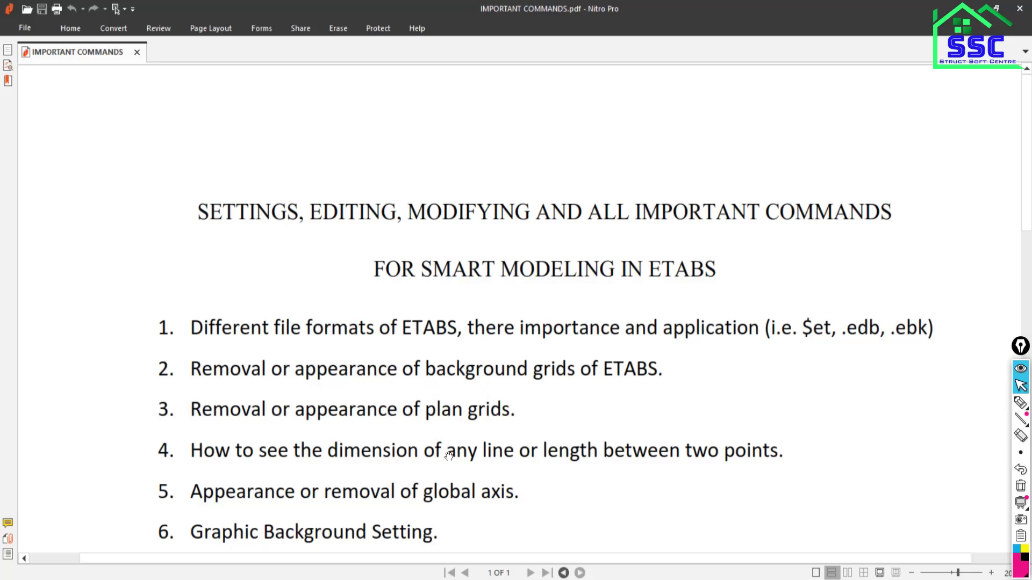
{"action": "key", "text": "alt+Tab"}
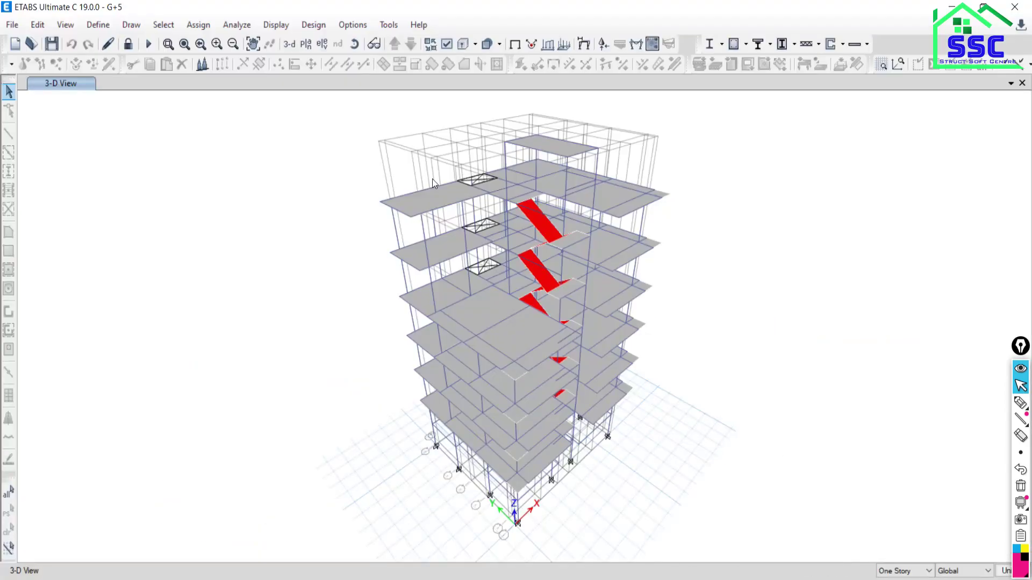
{"action": "middle_click_drag", "start_coordinate": [407, 159], "coordinate": [401, 210]}
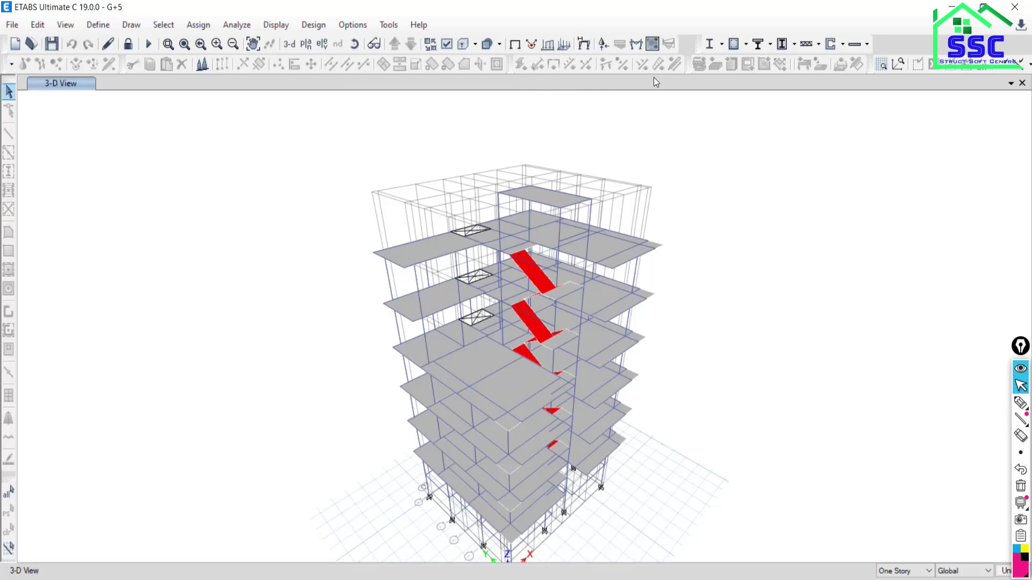
- Turn the Draw toolbar off and on again in the toolbar customization, and close the dialog
{"action": "left_click", "coordinate": [347, 27]}
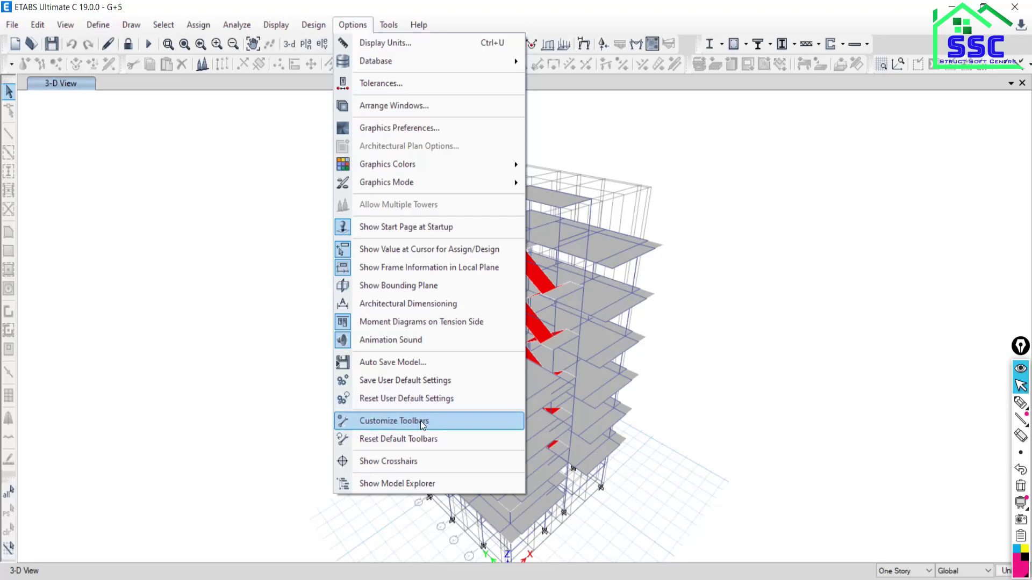
{"action": "left_click", "coordinate": [388, 423]}
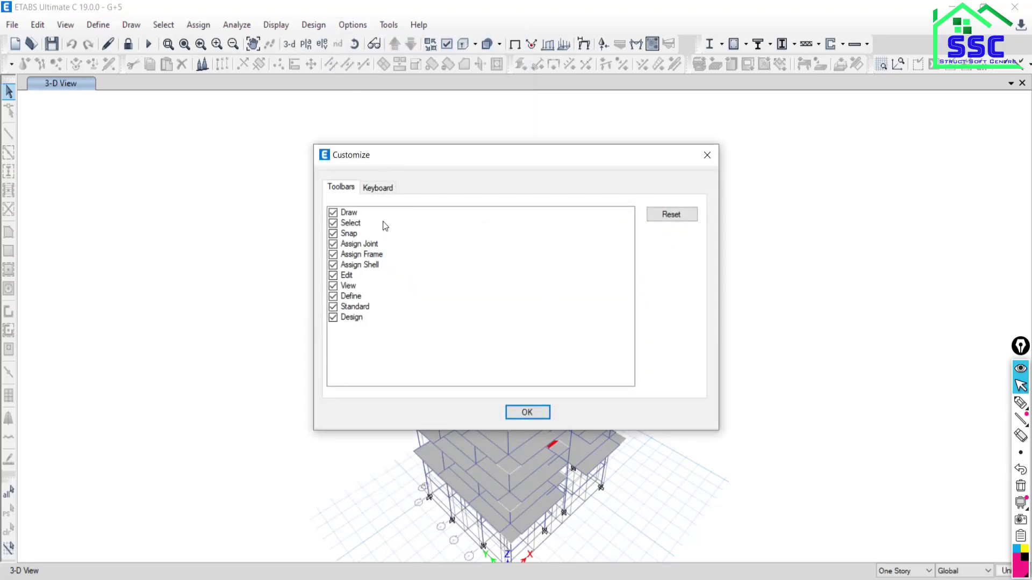
{"action": "left_click_drag", "start_coordinate": [424, 157], "coordinate": [781, 135]}
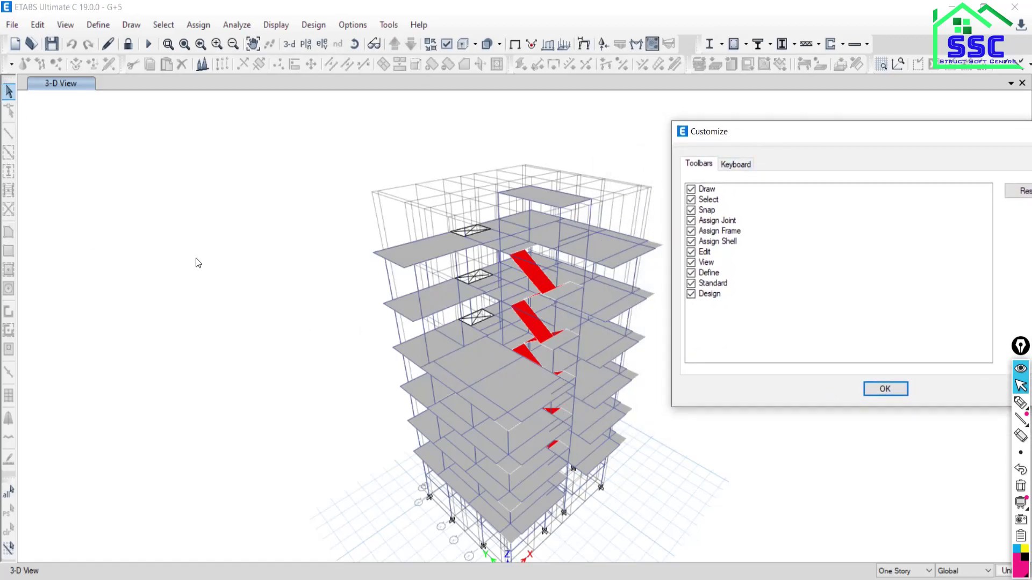
{"action": "left_click", "coordinate": [691, 189]}
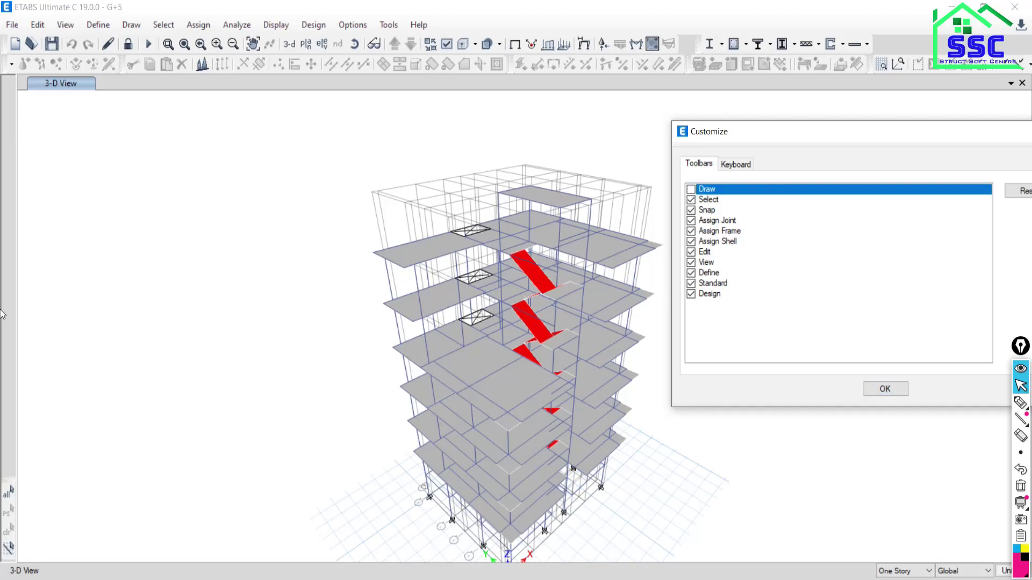
{"action": "left_click", "coordinate": [691, 189]}
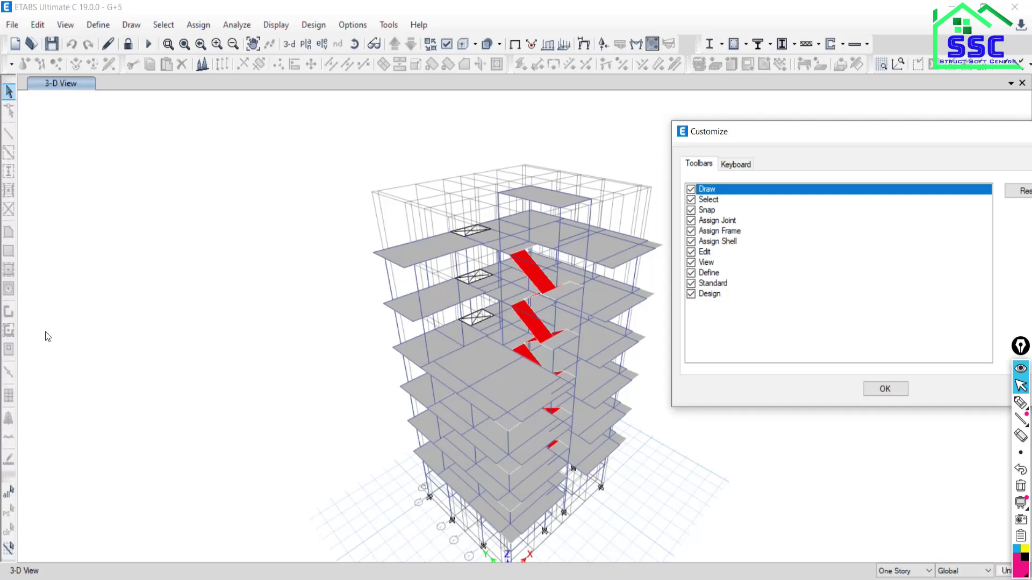
{"action": "left_click", "coordinate": [121, 50]}
{"action": "left_click", "coordinate": [884, 389]}
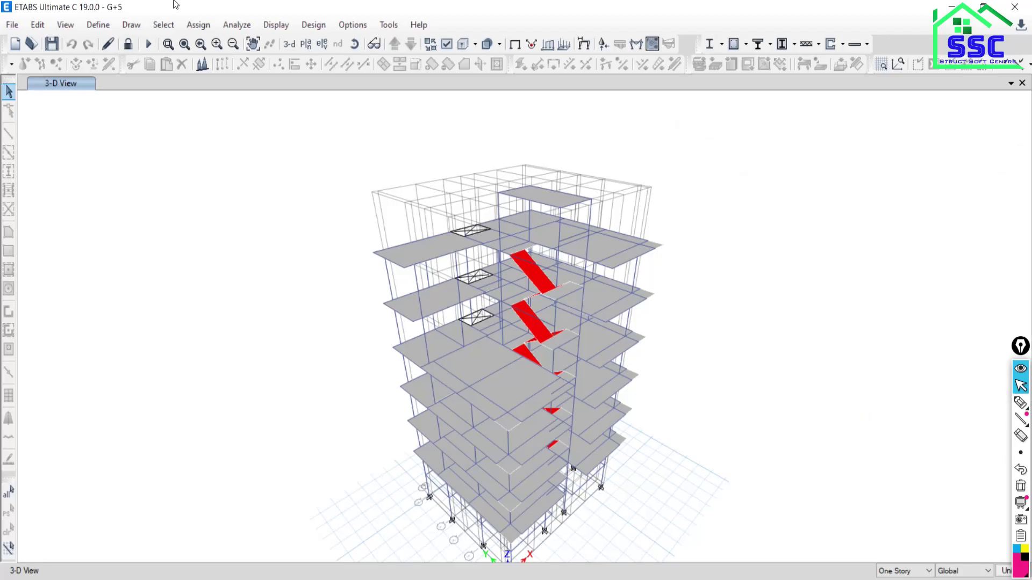
- Unlock the model, accepting deletion of the analysis results, and reopen the toolbar customization beside the model
{"action": "left_click", "coordinate": [129, 46]}
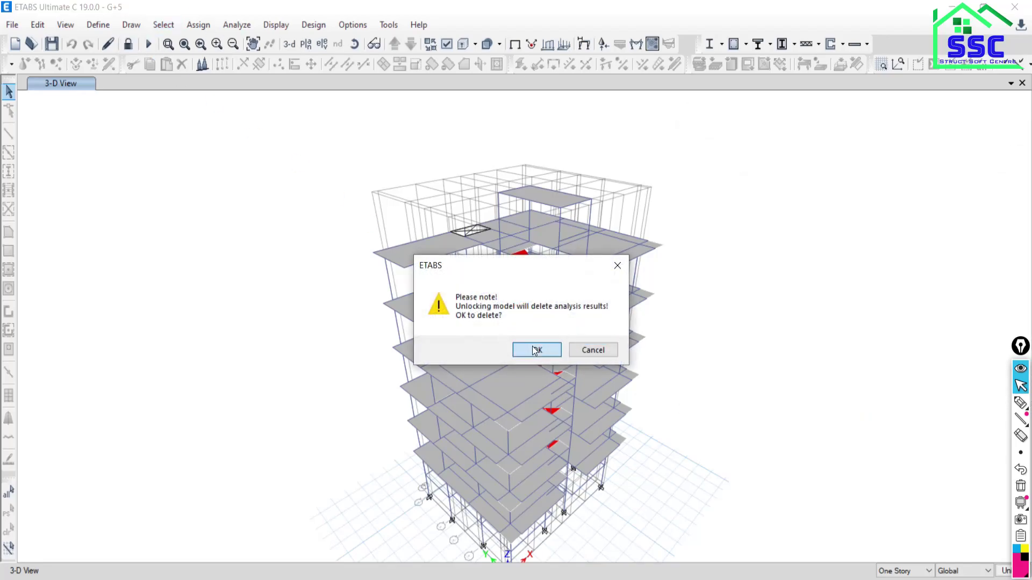
{"action": "left_click", "coordinate": [532, 347]}
{"action": "left_click", "coordinate": [353, 25]}
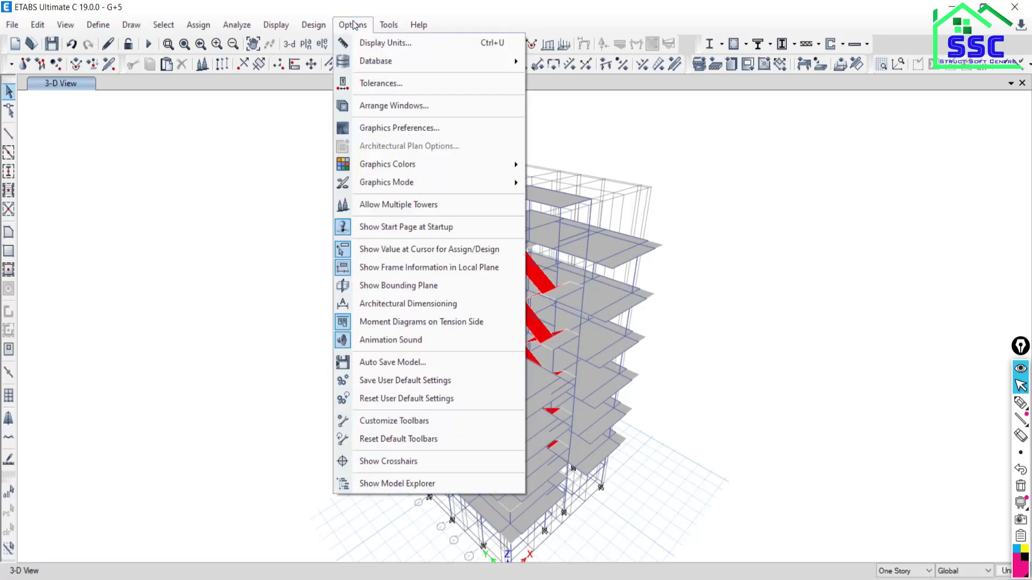
{"action": "left_click", "coordinate": [390, 421]}
{"action": "left_click_drag", "start_coordinate": [500, 157], "coordinate": [822, 147]}
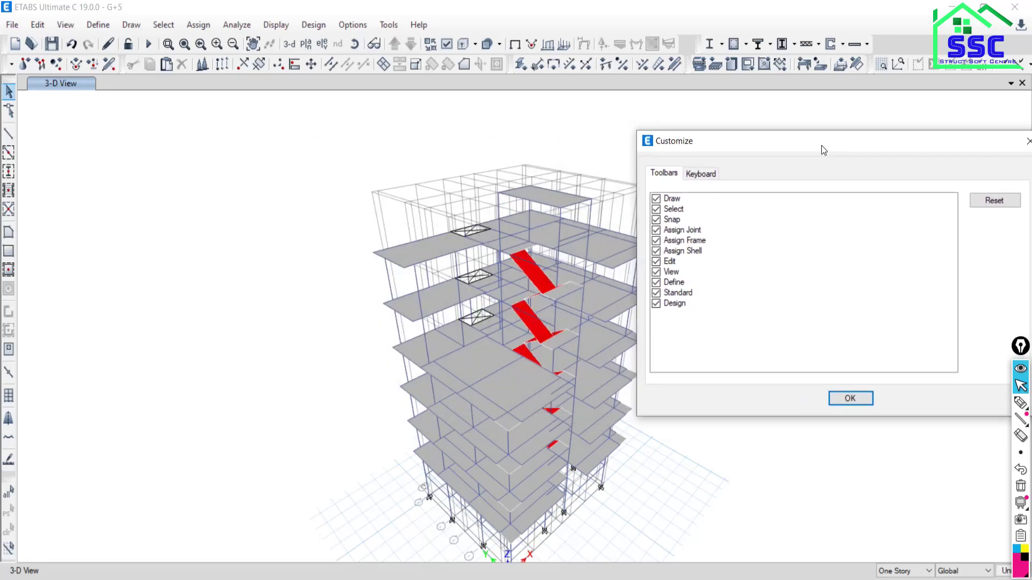
- Turn the Draw toolbar and the Select toolbar off and on again, one after the other
{"action": "left_click", "coordinate": [655, 201]}
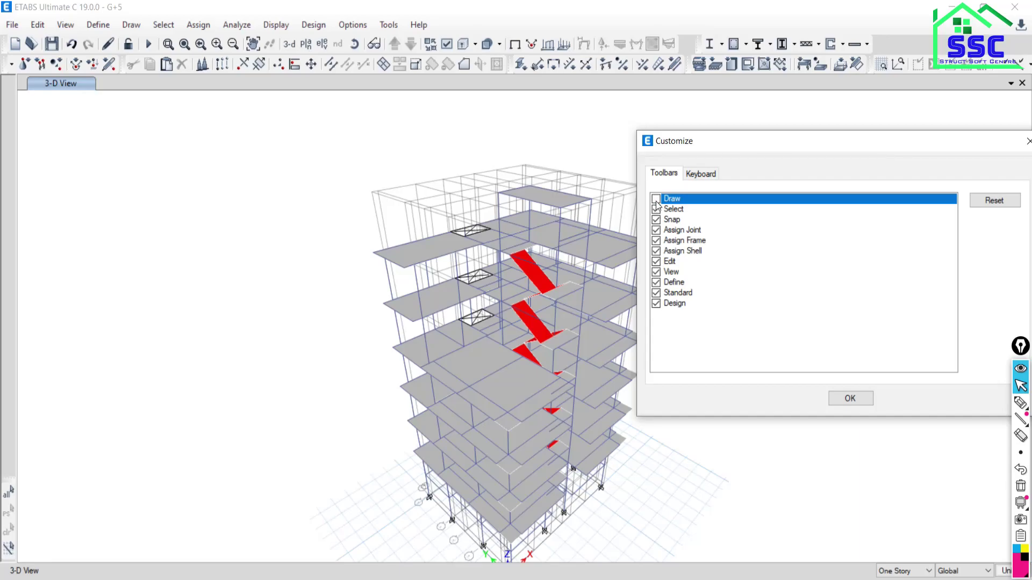
{"action": "left_click", "coordinate": [656, 202]}
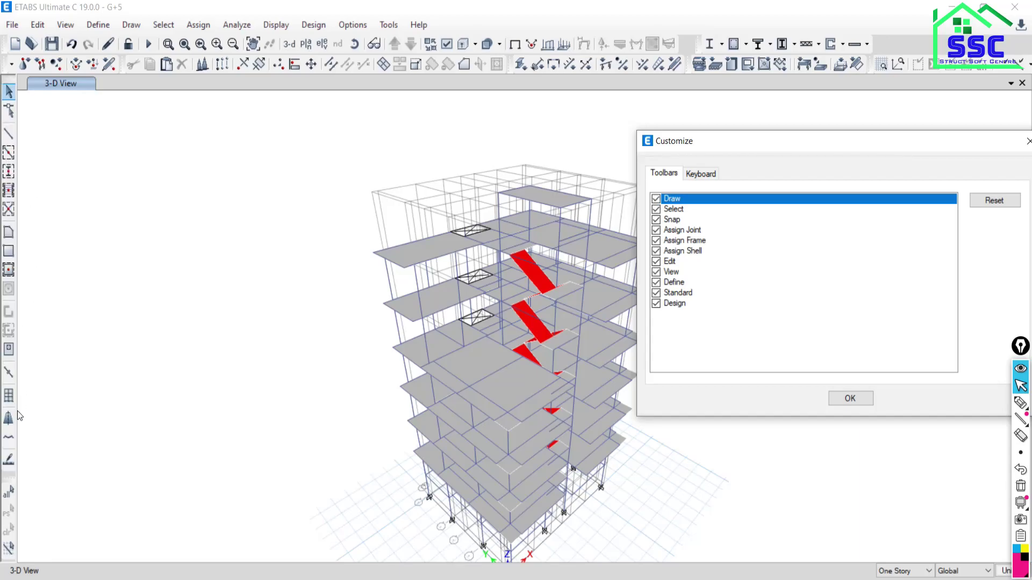
{"action": "left_click", "coordinate": [656, 209]}
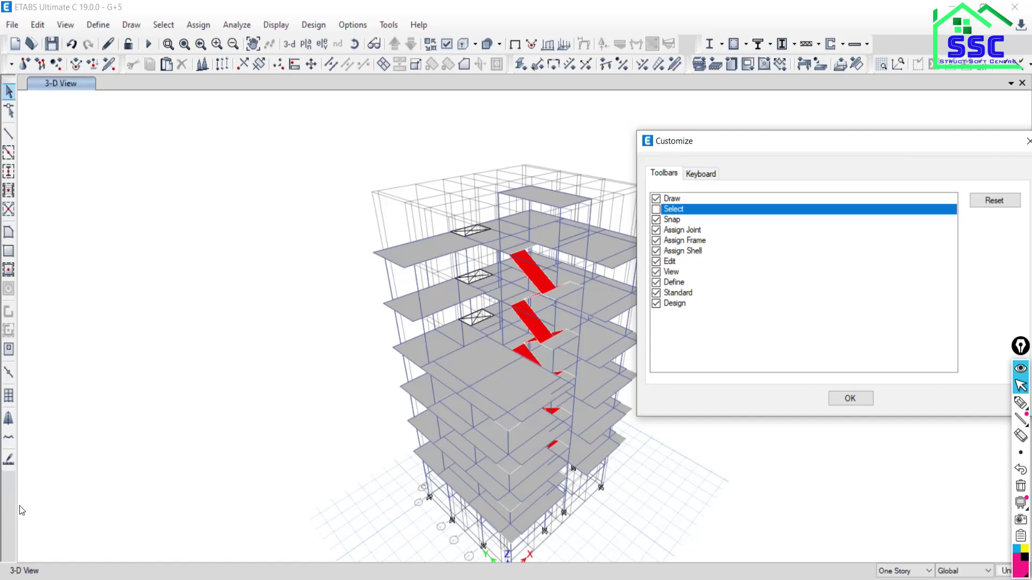
{"action": "left_click", "coordinate": [656, 209]}
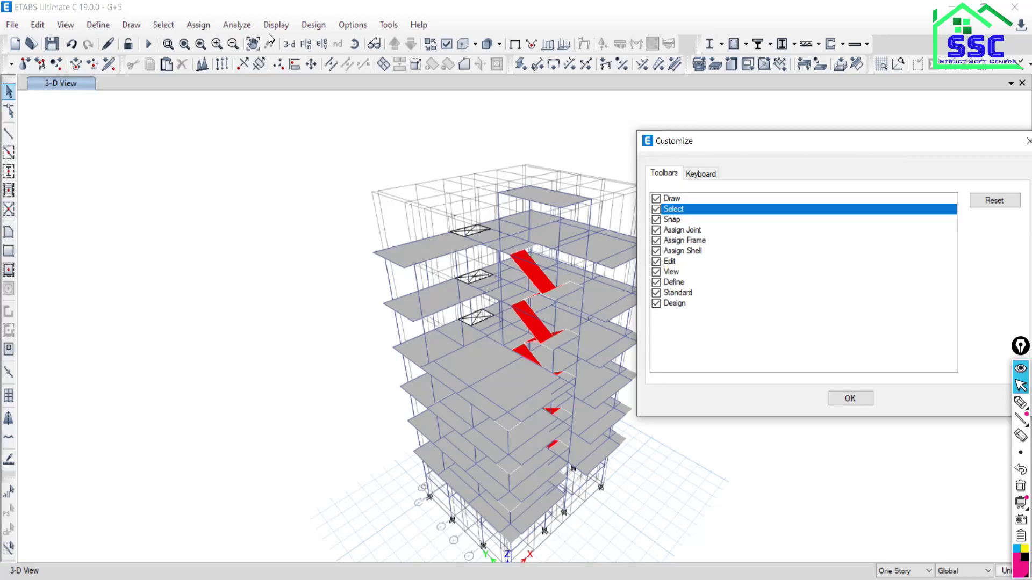
- Turn off the Snap, Assign Joint, Assign Frame and Assign Shell toolbars
{"action": "left_click", "coordinate": [657, 220]}
{"action": "left_click", "coordinate": [656, 220]}
{"action": "left_click", "coordinate": [657, 230]}
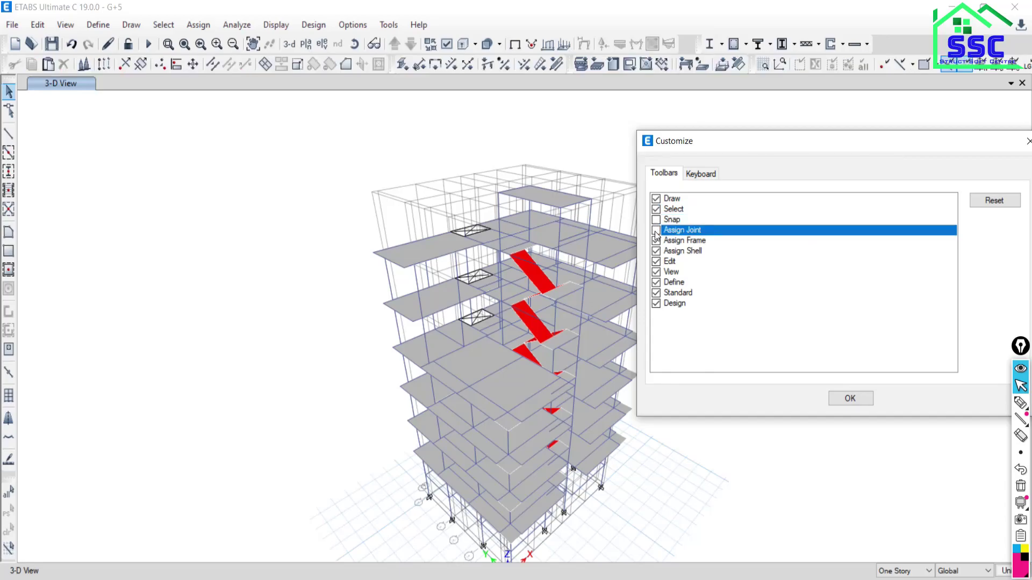
{"action": "left_click", "coordinate": [656, 231]}
{"action": "left_click", "coordinate": [656, 241]}
{"action": "left_click", "coordinate": [656, 251]}
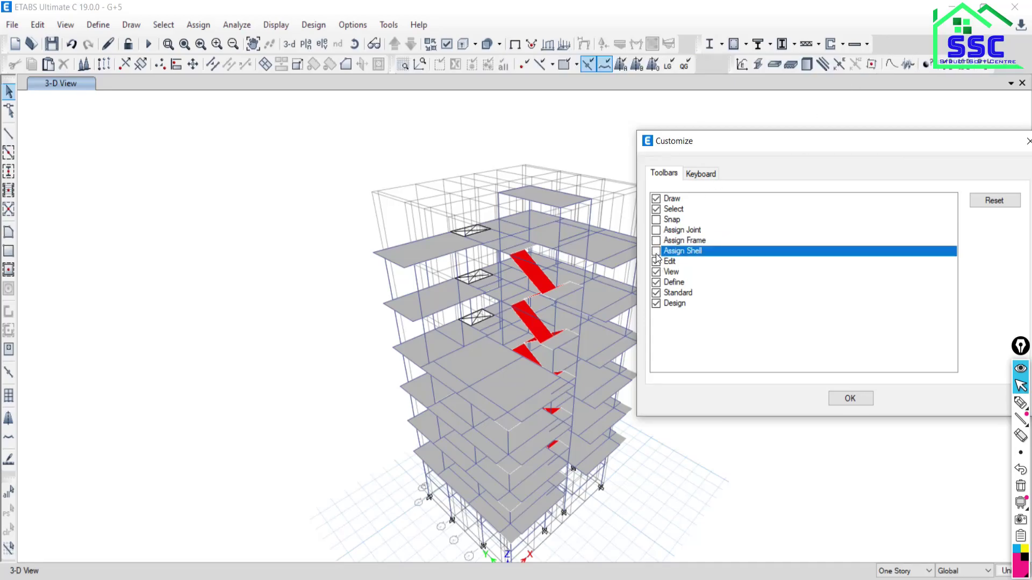
- Turn off the Edit, View, Define, Standard and Design toolbars and close the toolbar customization
{"action": "left_click", "coordinate": [656, 262]}
{"action": "left_click", "coordinate": [656, 272]}
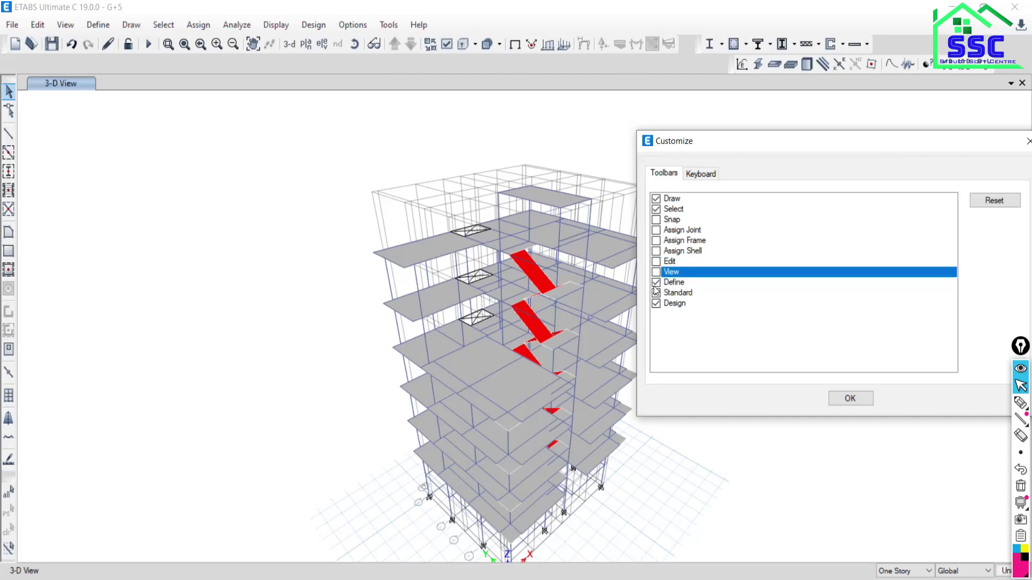
{"action": "left_click", "coordinate": [656, 283]}
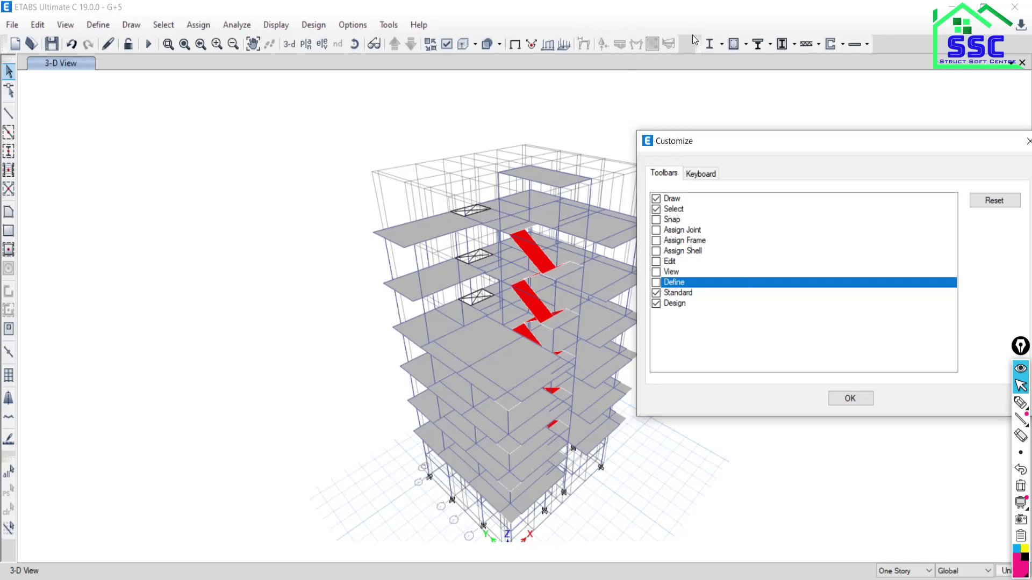
{"action": "left_click", "coordinate": [656, 293]}
{"action": "left_click", "coordinate": [656, 304]}
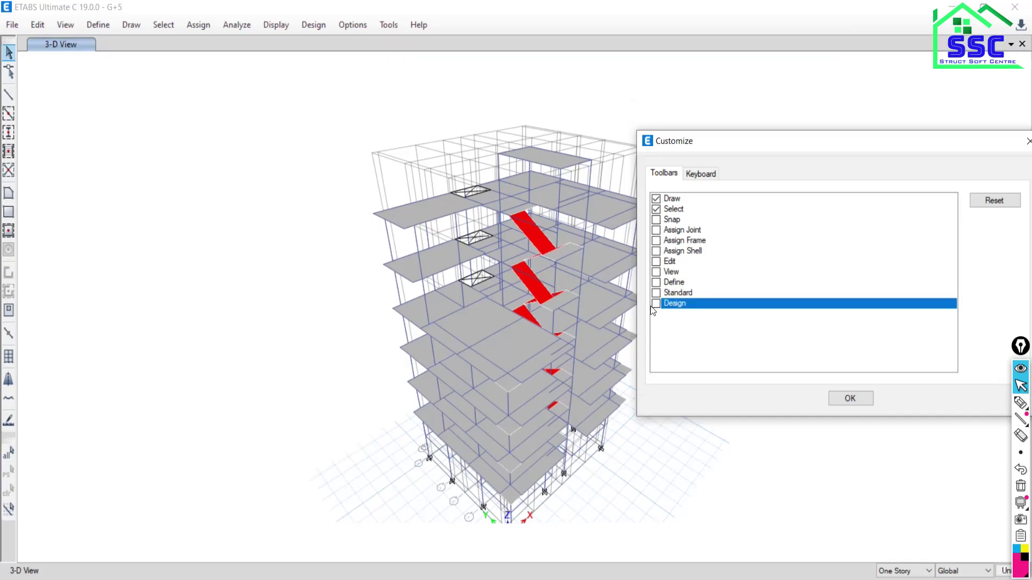
{"action": "left_click_drag", "start_coordinate": [912, 147], "coordinate": [513, 145]}
{"action": "left_click", "coordinate": [622, 145]}
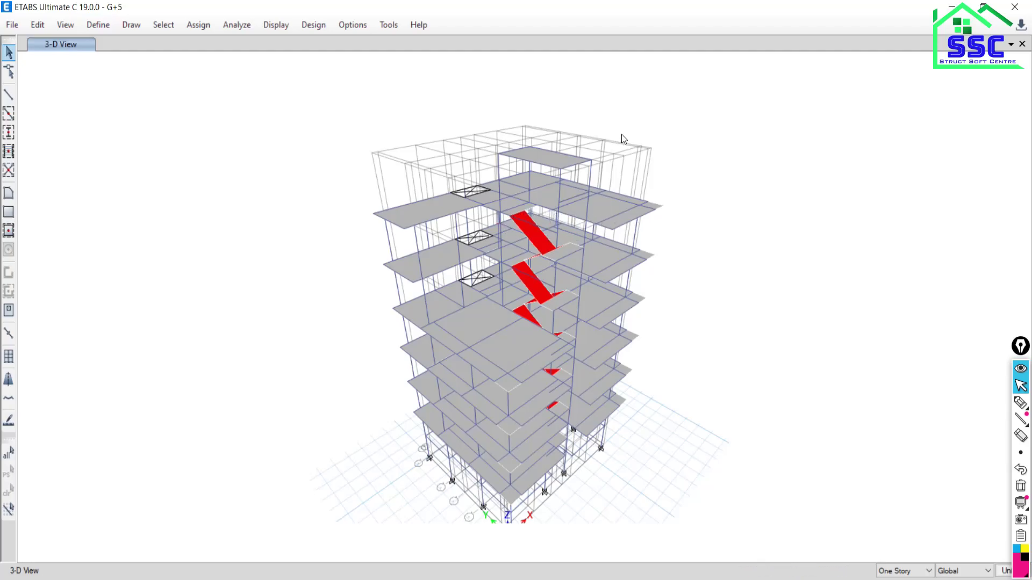
- Reopen the toolbar customization and turn the Snap, Assign Joint, Assign Frame and Assign Shell toolbars back on
{"action": "left_click", "coordinate": [350, 26]}
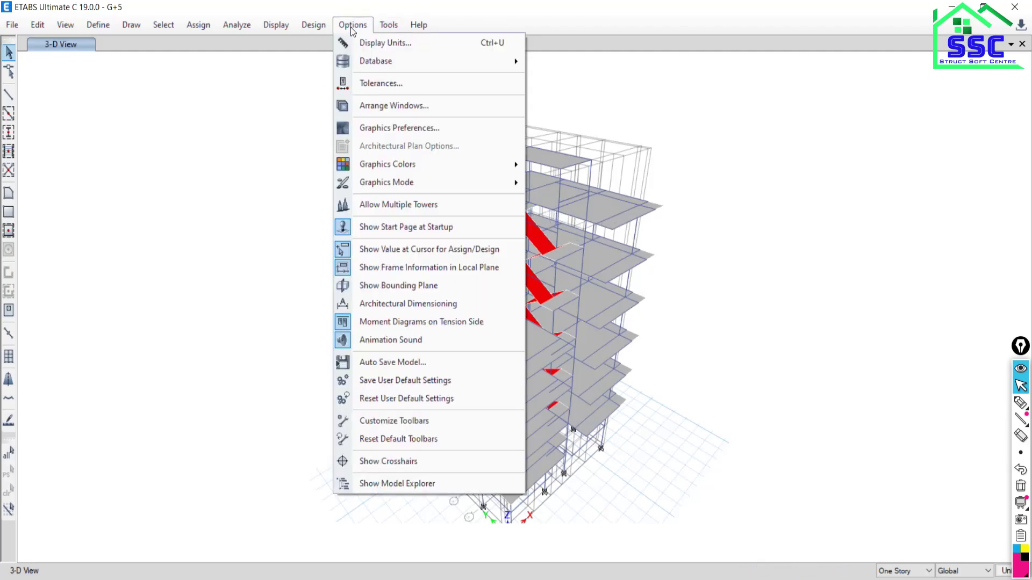
{"action": "left_click", "coordinate": [373, 420]}
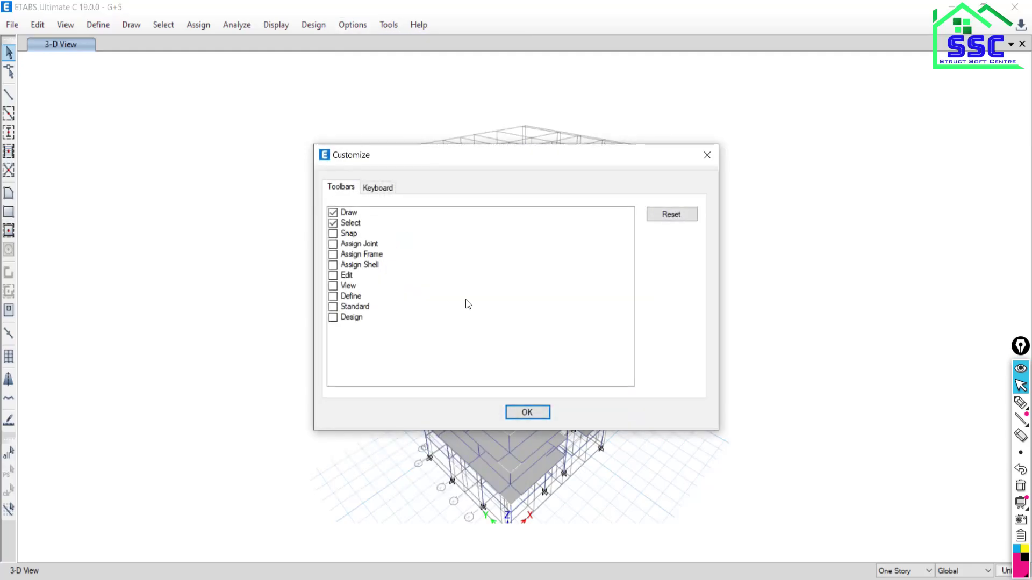
{"action": "left_click_drag", "start_coordinate": [424, 160], "coordinate": [571, 198]}
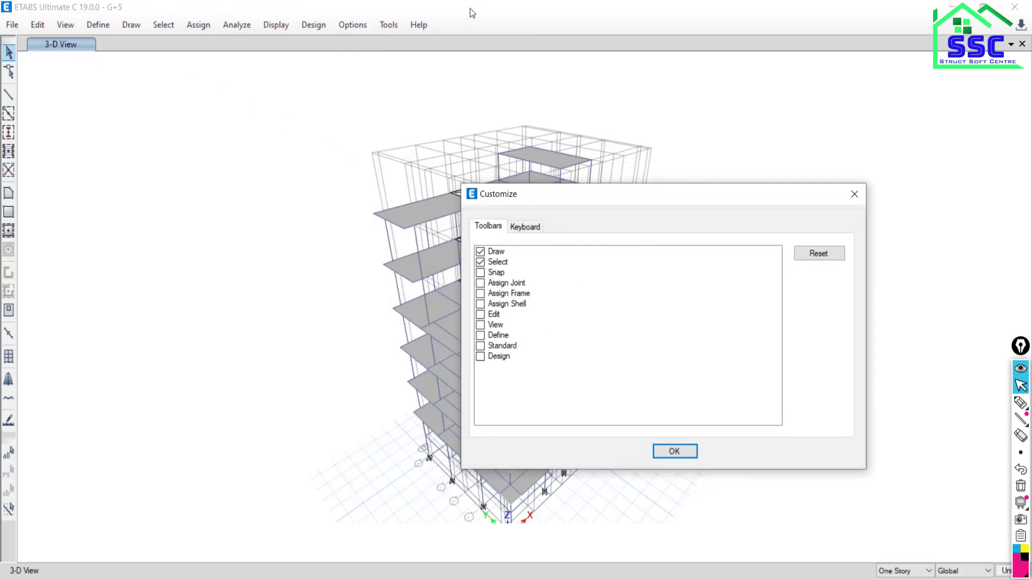
{"action": "left_click", "coordinate": [482, 273]}
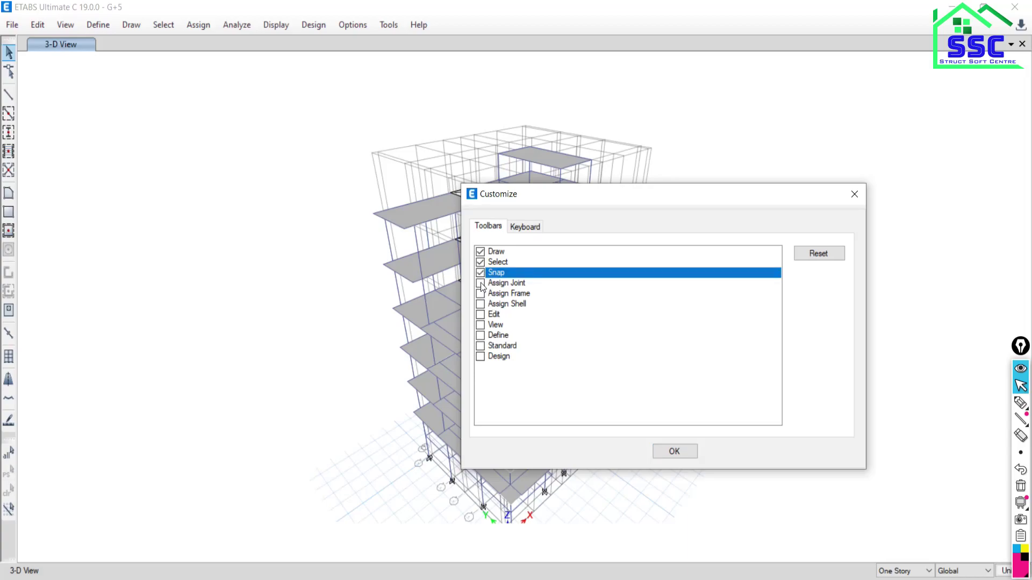
{"action": "left_click", "coordinate": [480, 283]}
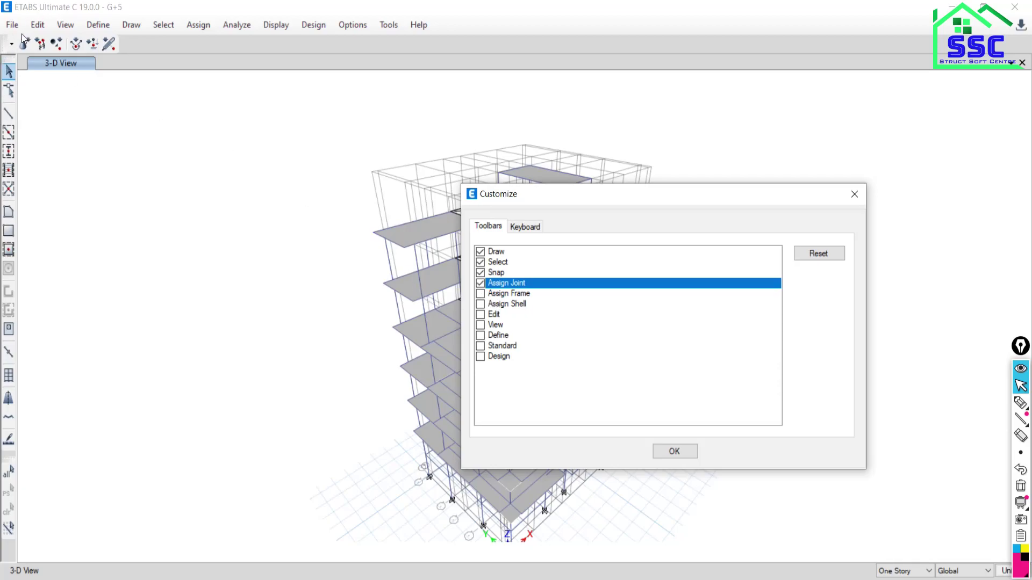
{"action": "left_click", "coordinate": [480, 294]}
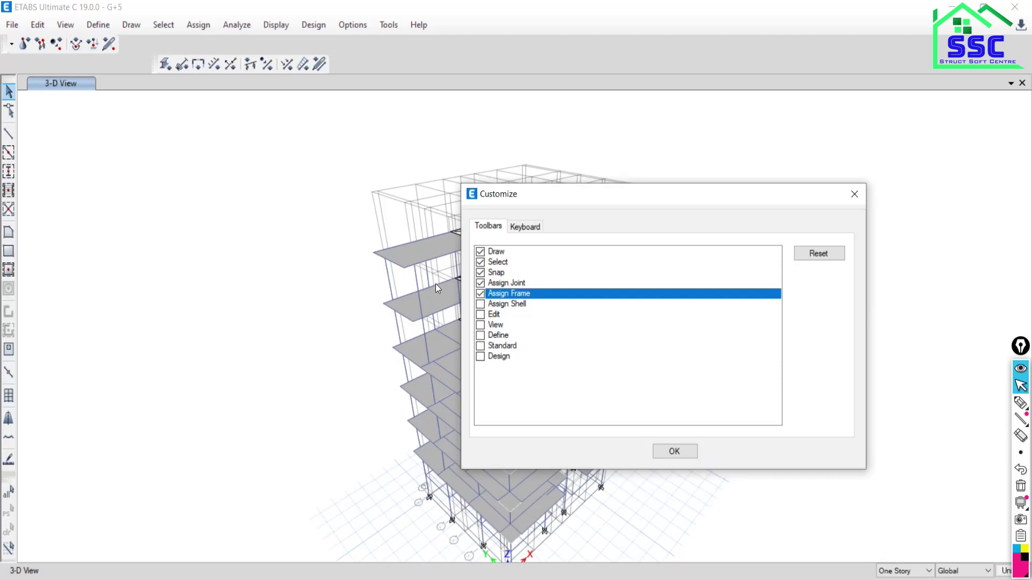
{"action": "left_click", "coordinate": [480, 304]}
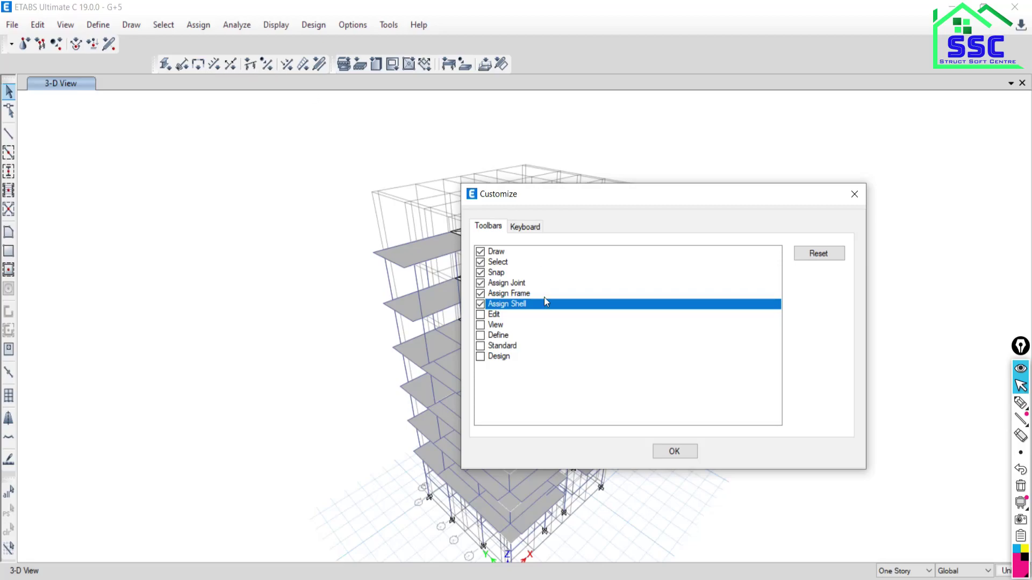
- Turn the Edit, View, Define, Standard and Design toolbars back on
{"action": "left_click", "coordinate": [480, 315]}
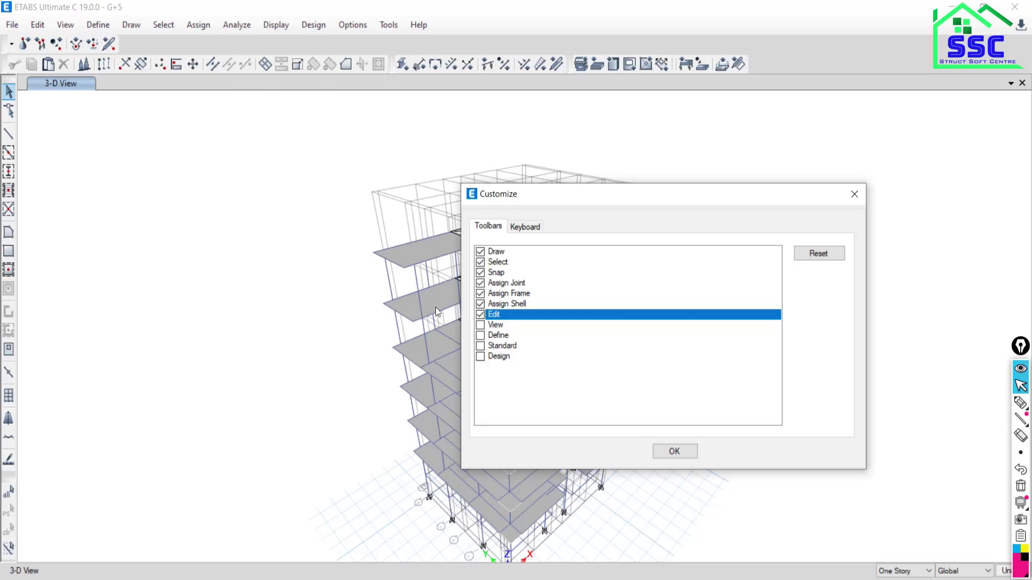
{"action": "left_click", "coordinate": [480, 325]}
{"action": "left_click", "coordinate": [480, 335]}
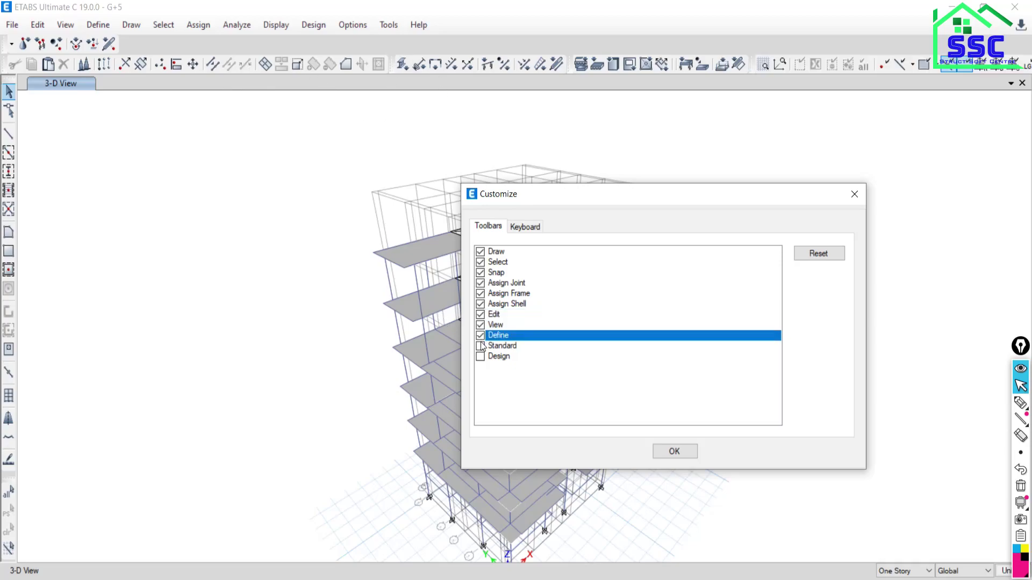
{"action": "left_click", "coordinate": [480, 346]}
{"action": "left_click", "coordinate": [480, 356]}
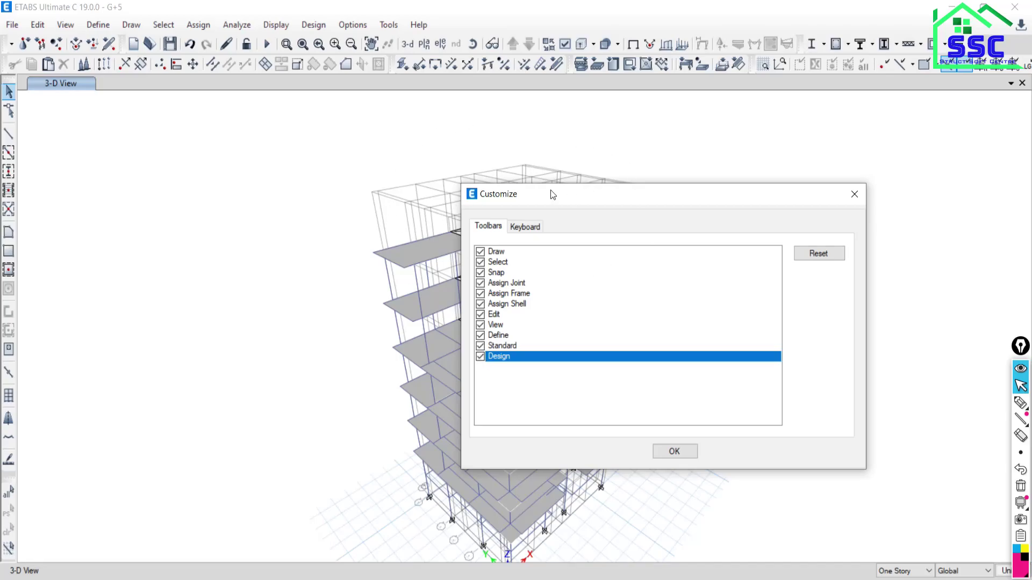
- Close the toolbar customization and move the last two toolbars of the second row onto a new third row
{"action": "left_click", "coordinate": [674, 451]}
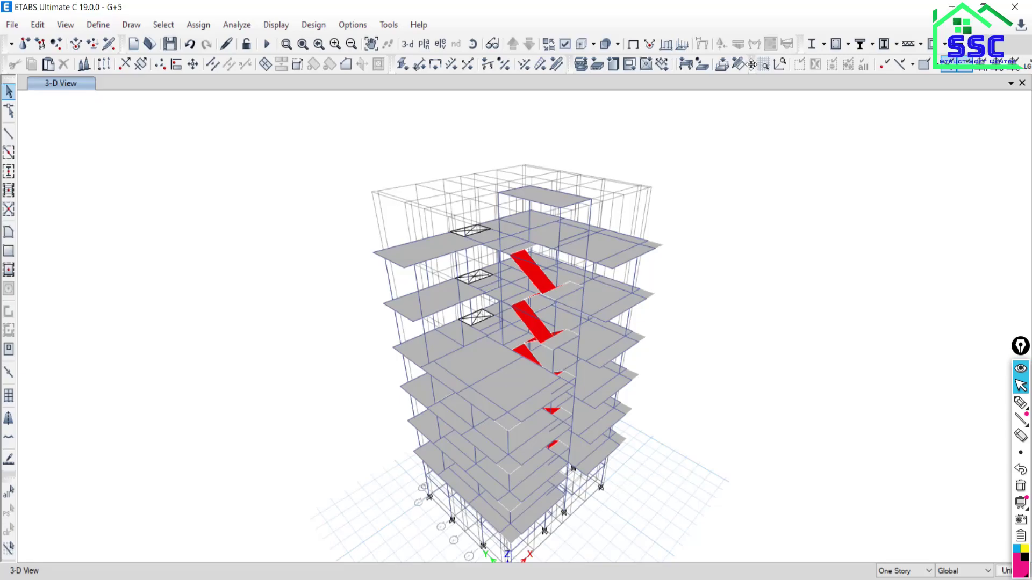
{"action": "left_click_drag", "start_coordinate": [751, 65], "coordinate": [2, 86]}
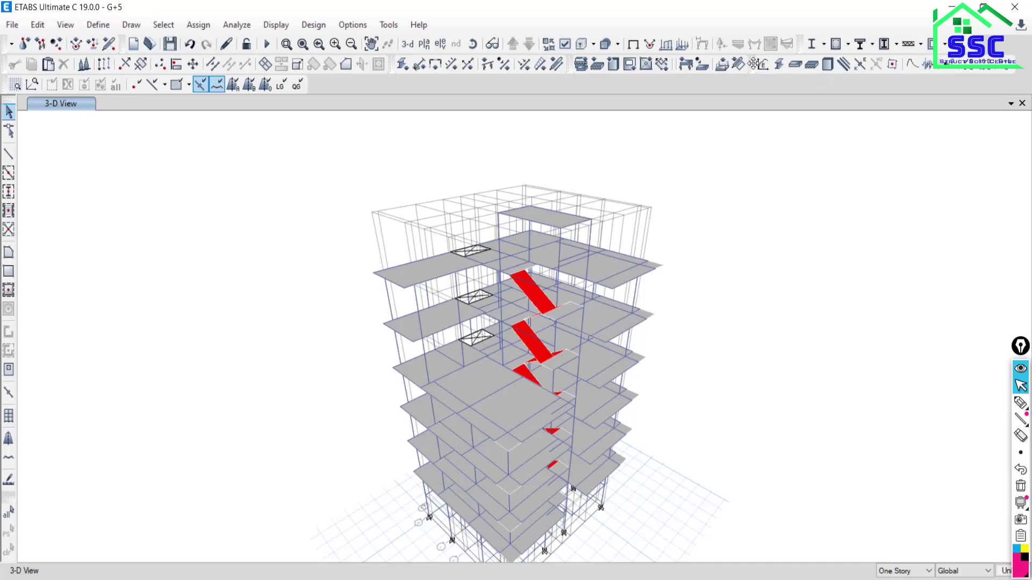
{"action": "left_click_drag", "start_coordinate": [755, 64], "coordinate": [310, 87]}
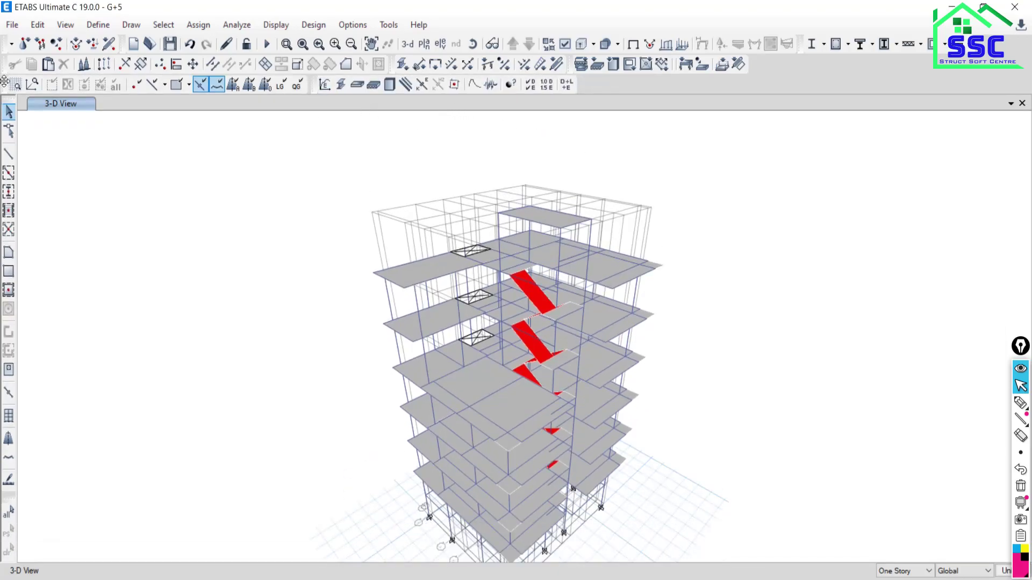
- Return both toolbars from the third row to the upper toolbar rows
{"action": "left_click_drag", "start_coordinate": [3, 83], "coordinate": [750, 67]}
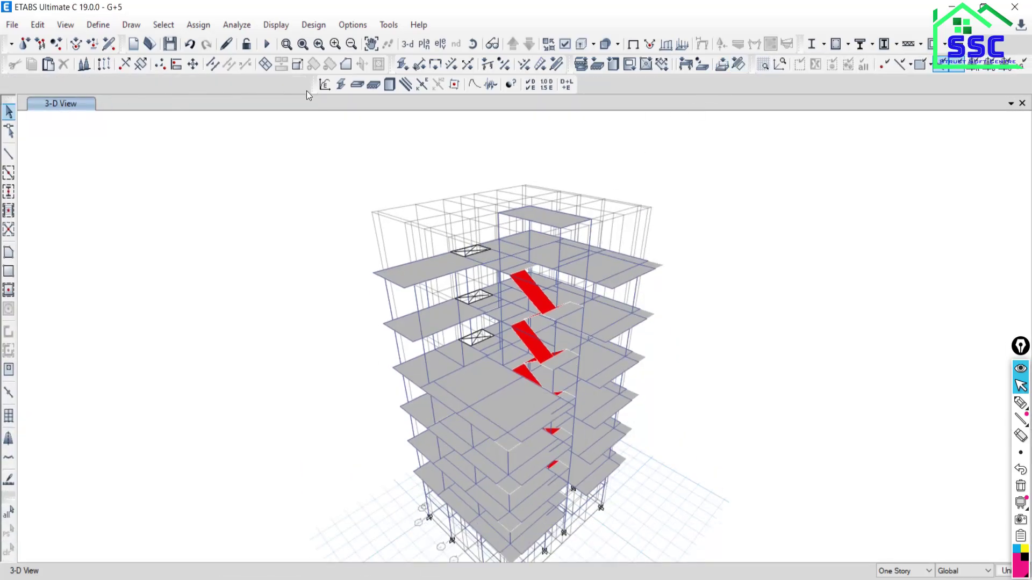
{"action": "left_click_drag", "start_coordinate": [309, 87], "coordinate": [700, 48]}
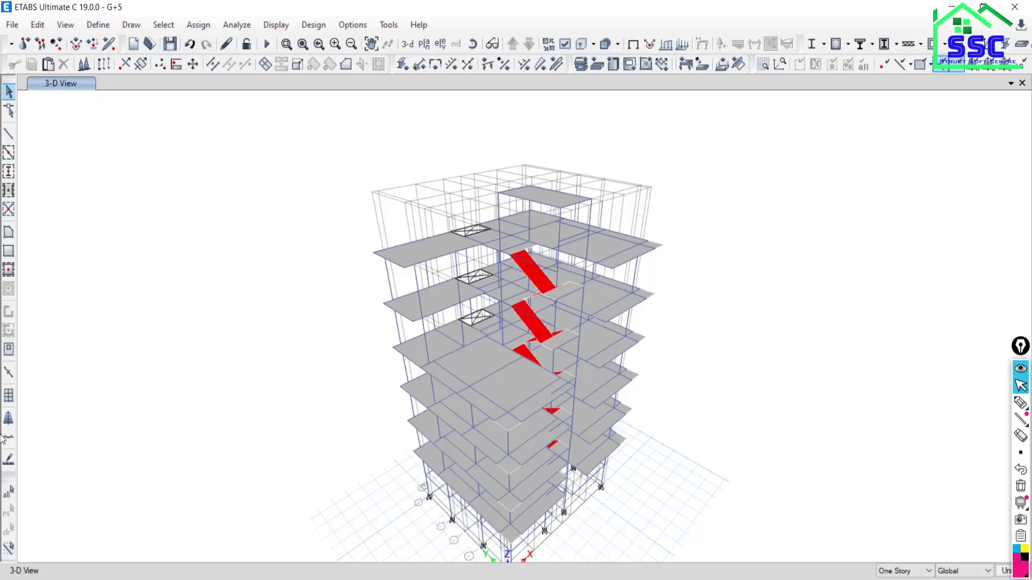
- Hide the grid system in the 3-D view using the grid system visibility setting
{"action": "right_click", "coordinate": [229, 184]}
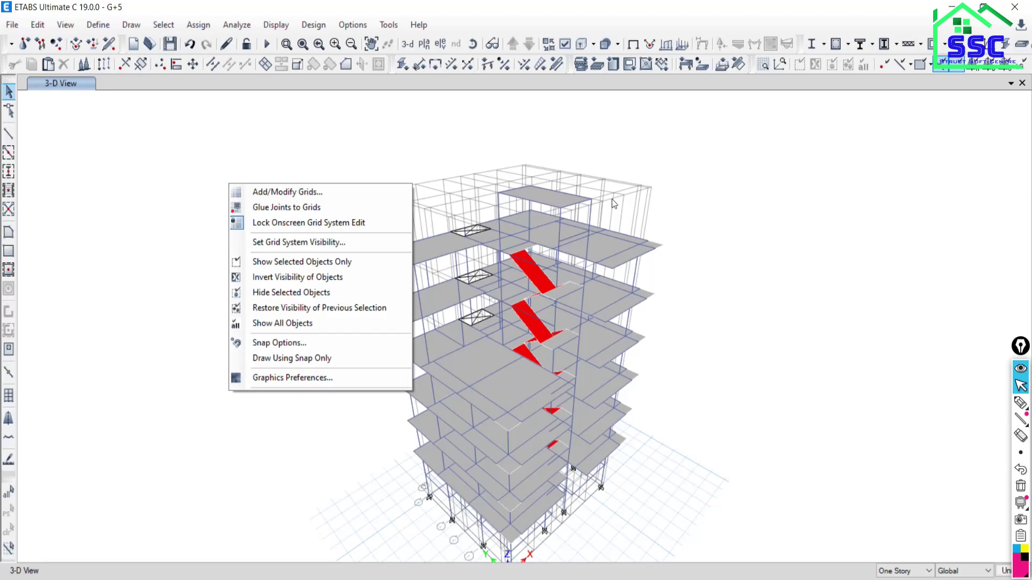
{"action": "left_click", "coordinate": [265, 243]}
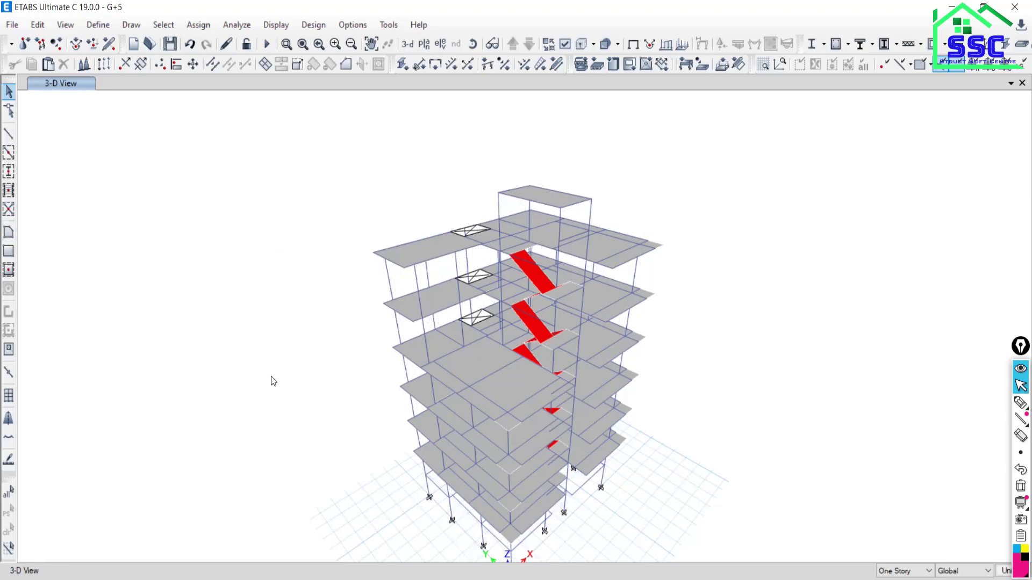
{"action": "middle_click_drag", "start_coordinate": [272, 379], "coordinate": [265, 331], "text": "shift"}
- Switch to the IMPORTANT COMMANDS PDF in Nitro Pro and review the list of topics
{"action": "key", "text": "alt+Tab"}
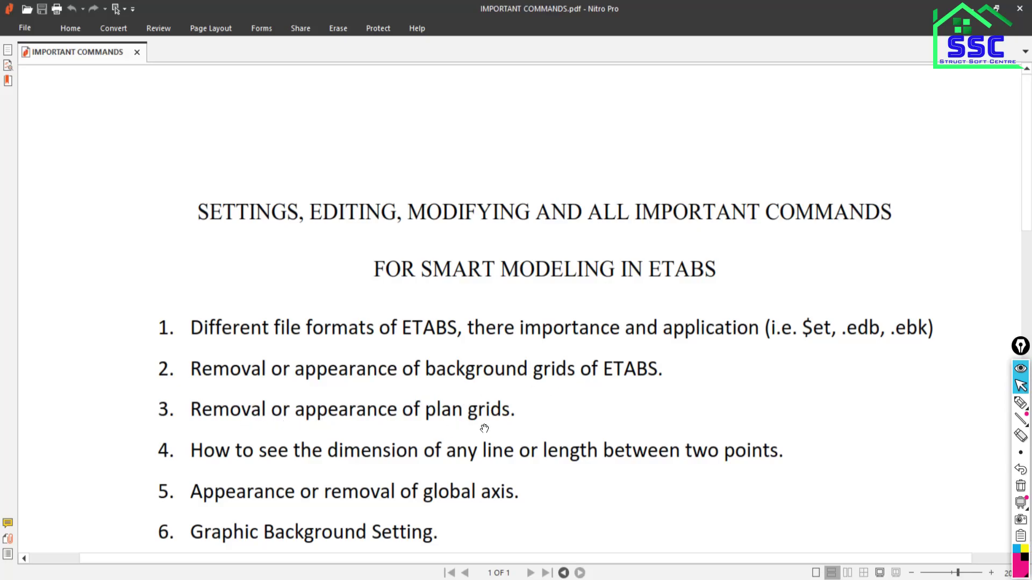
{"action": "scroll", "coordinate": [281, 457], "scroll_direction": "down", "scroll_amount": 1}
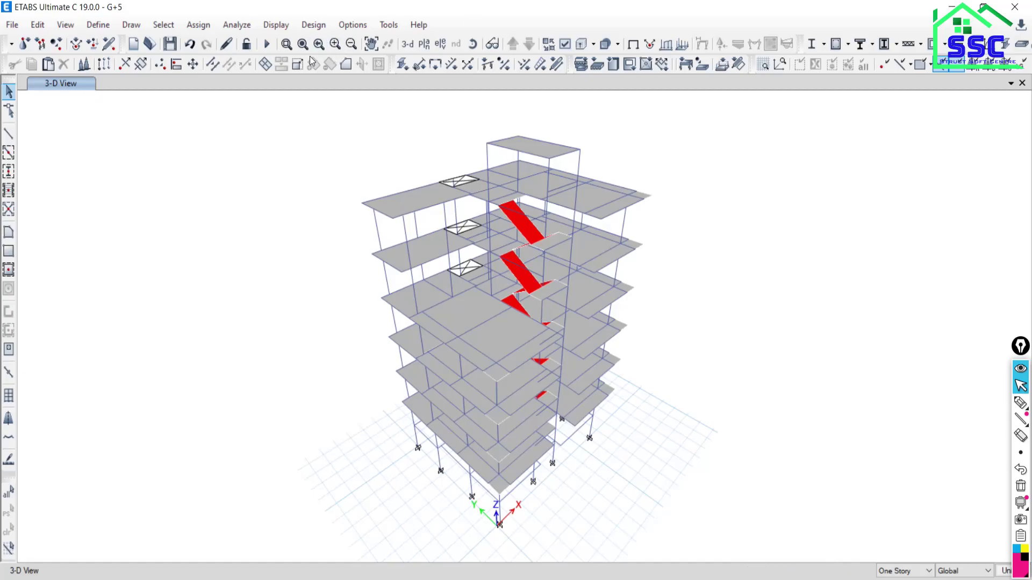
- Switch back to ETABS and change the 3-D view to the plan view of Story2
{"action": "left_click", "coordinate": [423, 47]}
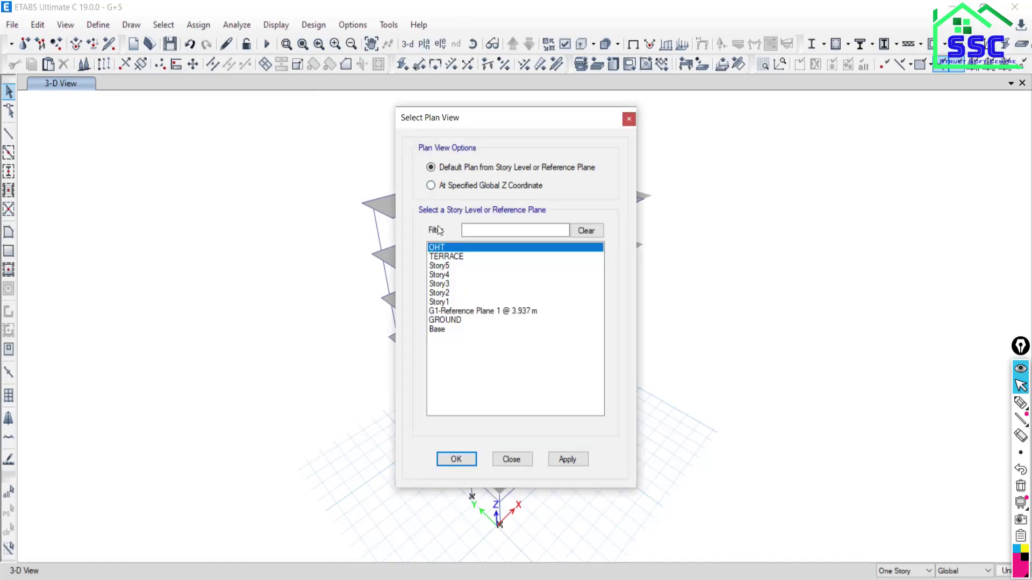
{"action": "left_click", "coordinate": [446, 294]}
{"action": "left_click", "coordinate": [567, 459]}
{"action": "left_click", "coordinate": [528, 459]}
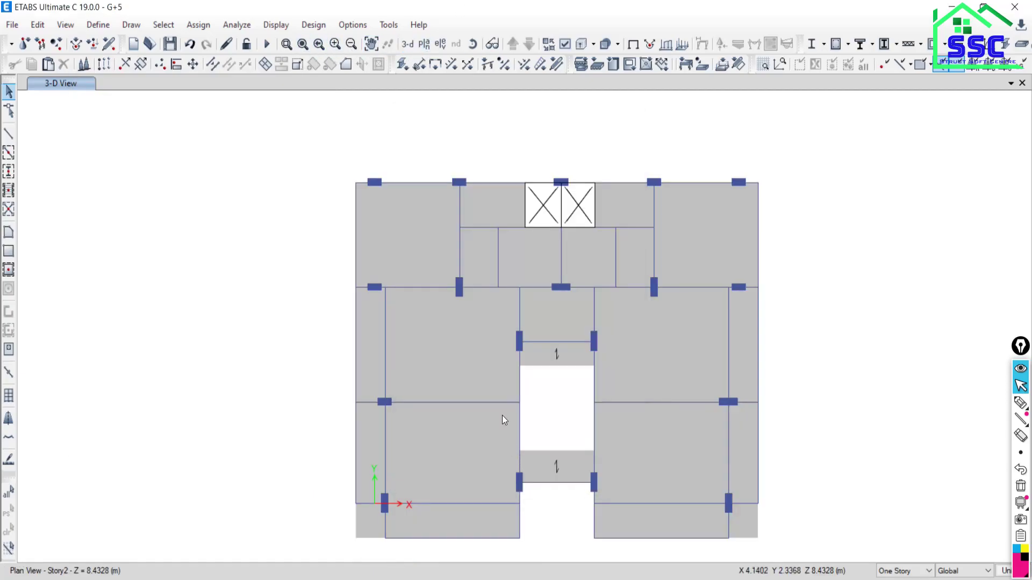
{"action": "scroll", "coordinate": [451, 221], "scroll_direction": "down", "scroll_amount": 3}
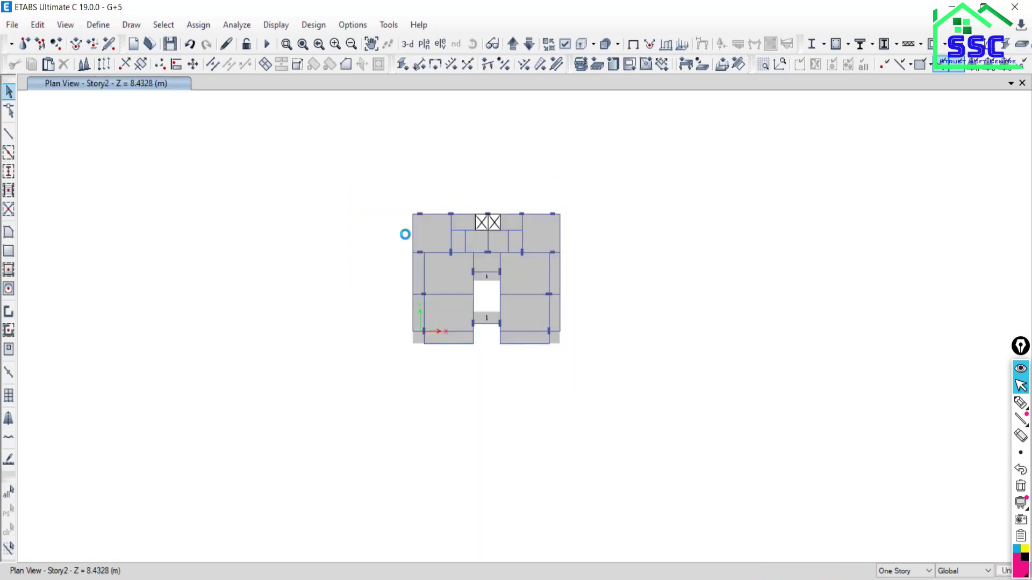
{"action": "scroll", "coordinate": [423, 240], "scroll_direction": "up", "scroll_amount": 3}
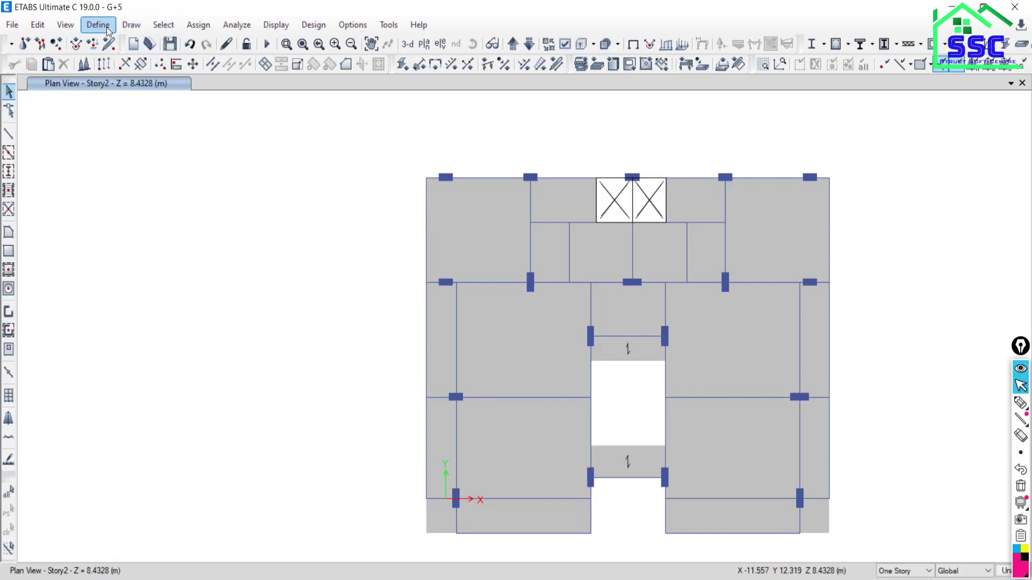
- Draw a dimension line for the upper-left bay's outer vertical edge, placed just outside the plan
{"action": "left_click", "coordinate": [129, 27]}
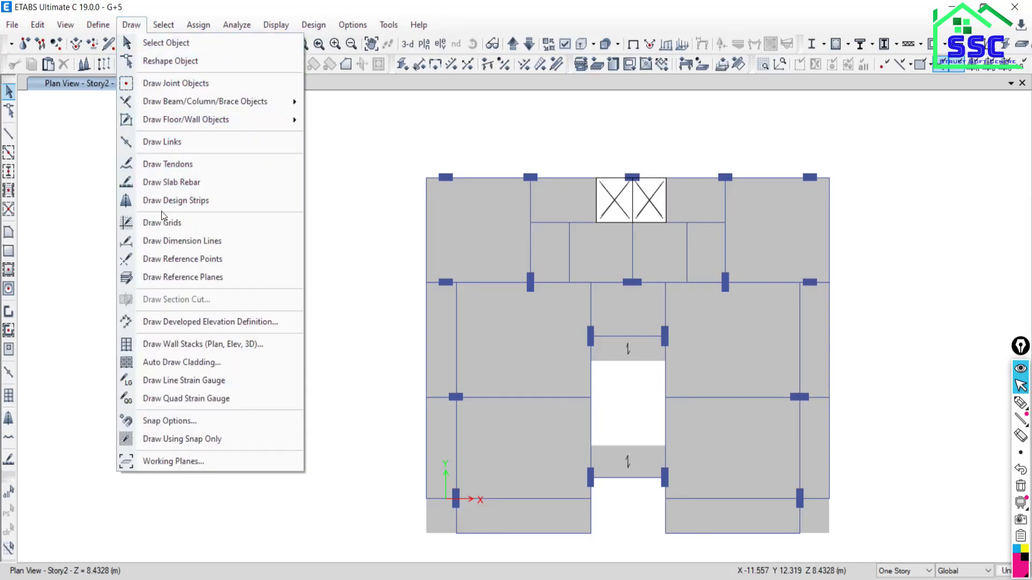
{"action": "left_click", "coordinate": [163, 241]}
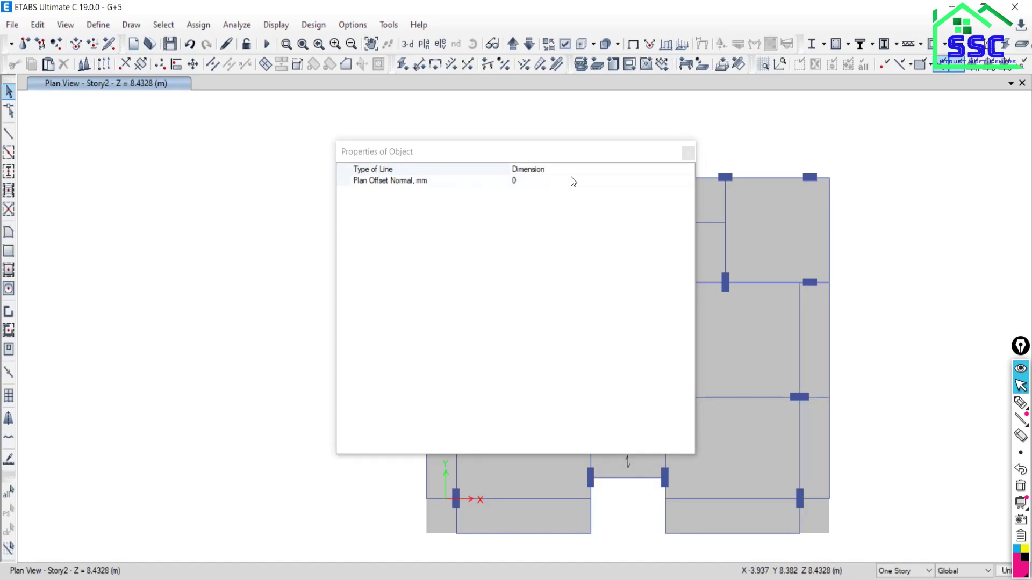
{"action": "left_click", "coordinate": [687, 154]}
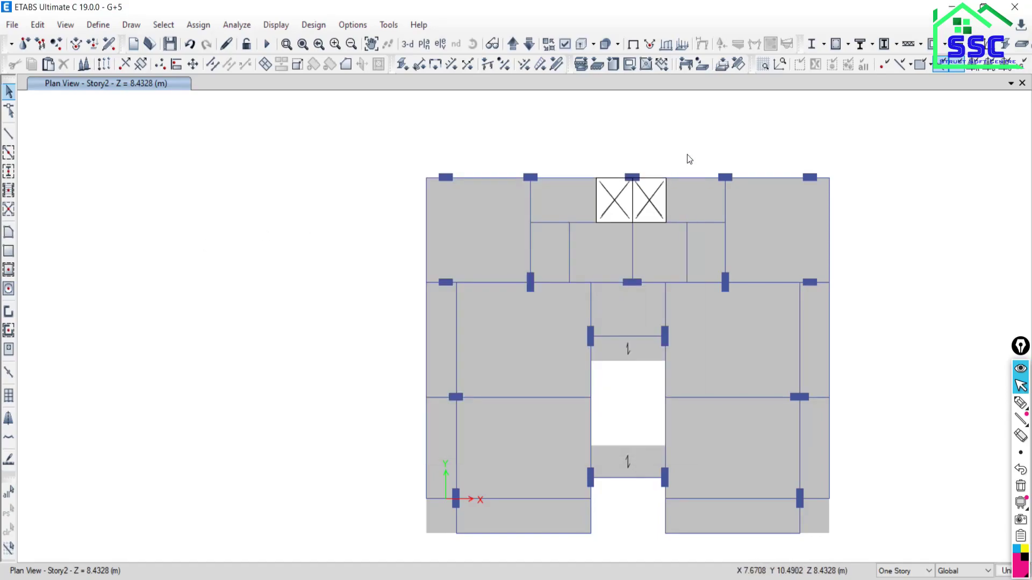
{"action": "left_click", "coordinate": [425, 283]}
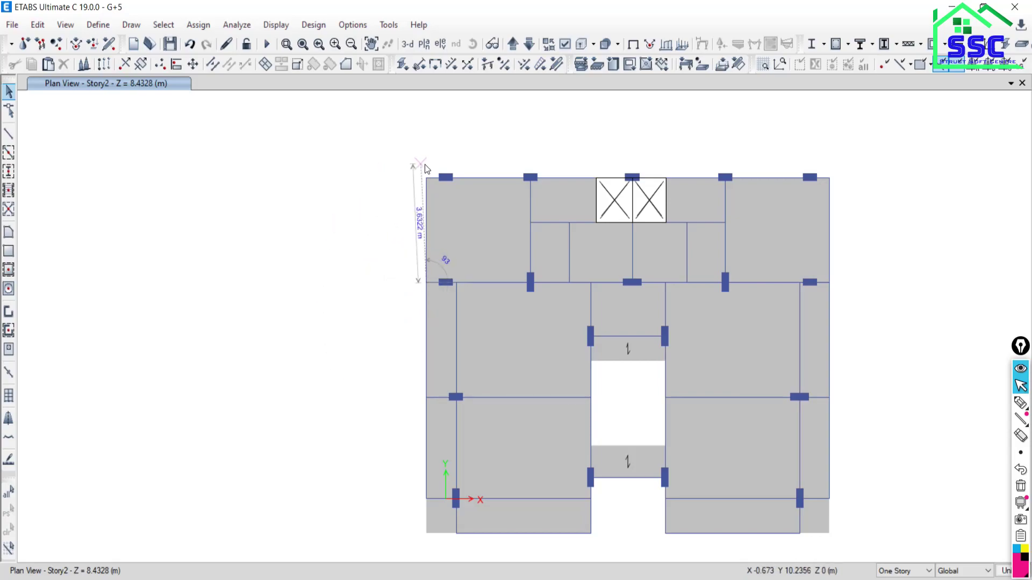
{"action": "left_click", "coordinate": [425, 178]}
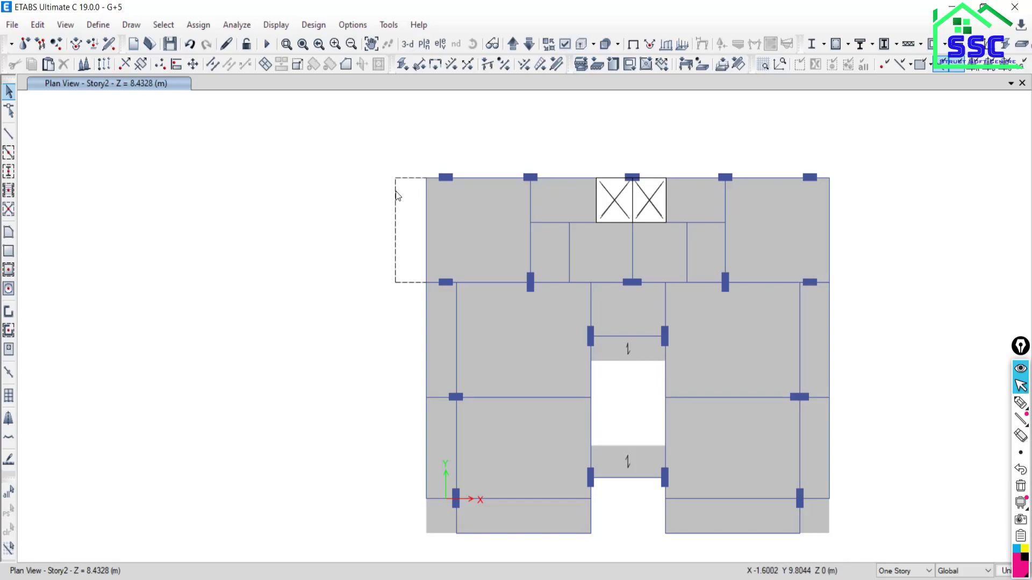
{"action": "left_click", "coordinate": [400, 197]}
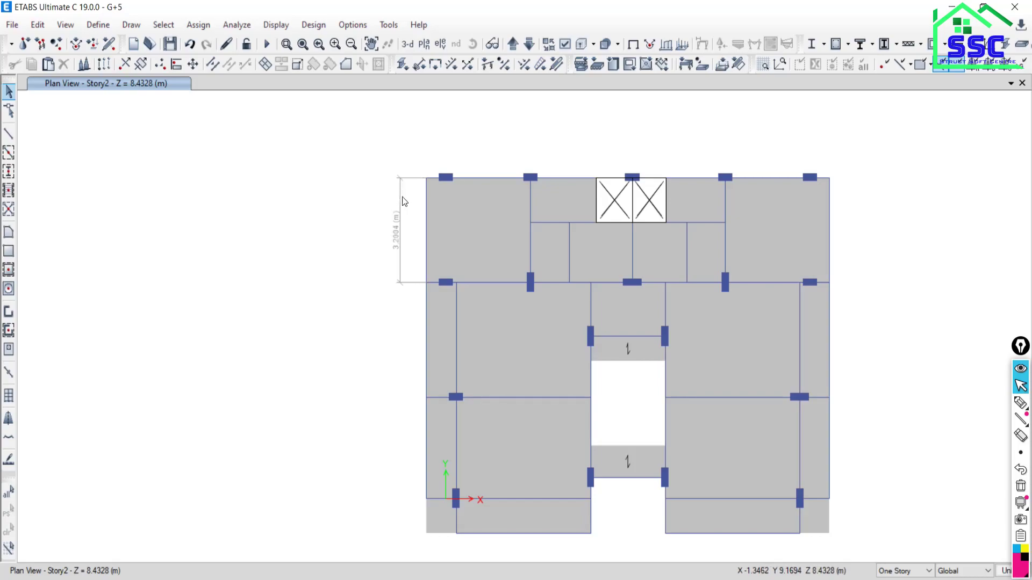
{"action": "scroll", "coordinate": [399, 244], "scroll_direction": "up", "scroll_amount": 3}
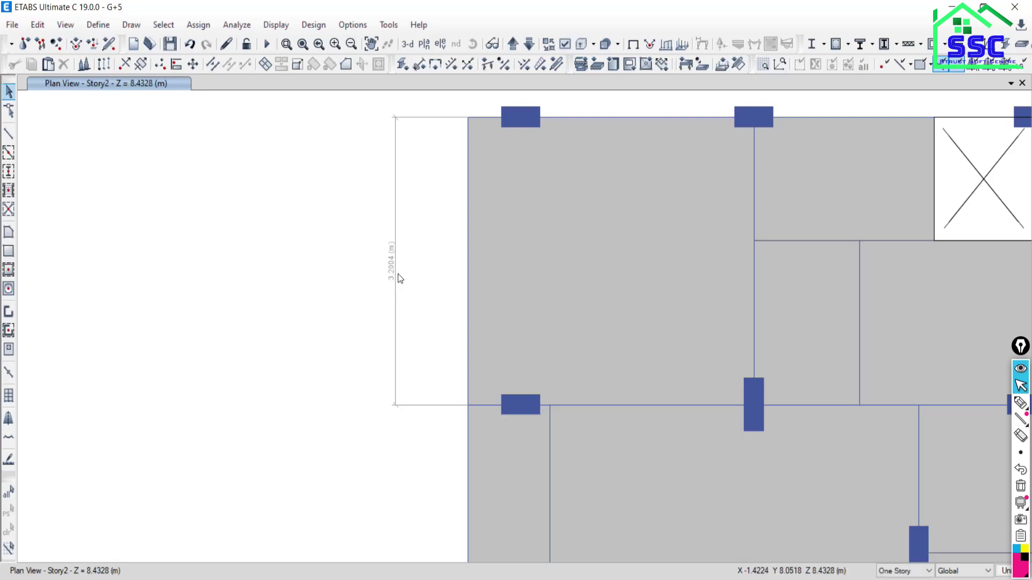
{"action": "scroll", "coordinate": [421, 292], "scroll_direction": "down", "scroll_amount": 3}
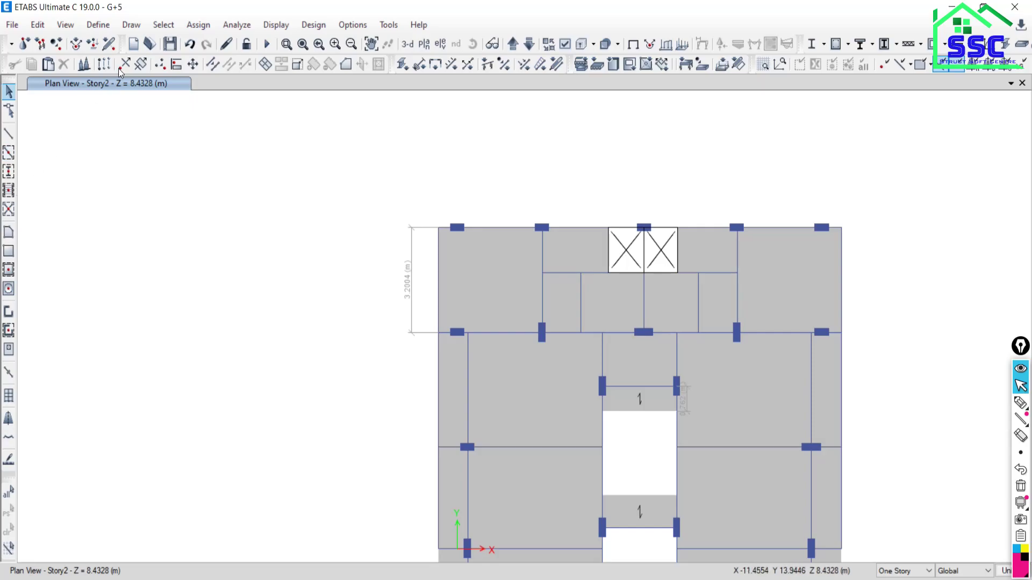
- Draw a dimension line between the first two columns of the plan's upper edge, placed above the slab
{"action": "left_click", "coordinate": [131, 25]}
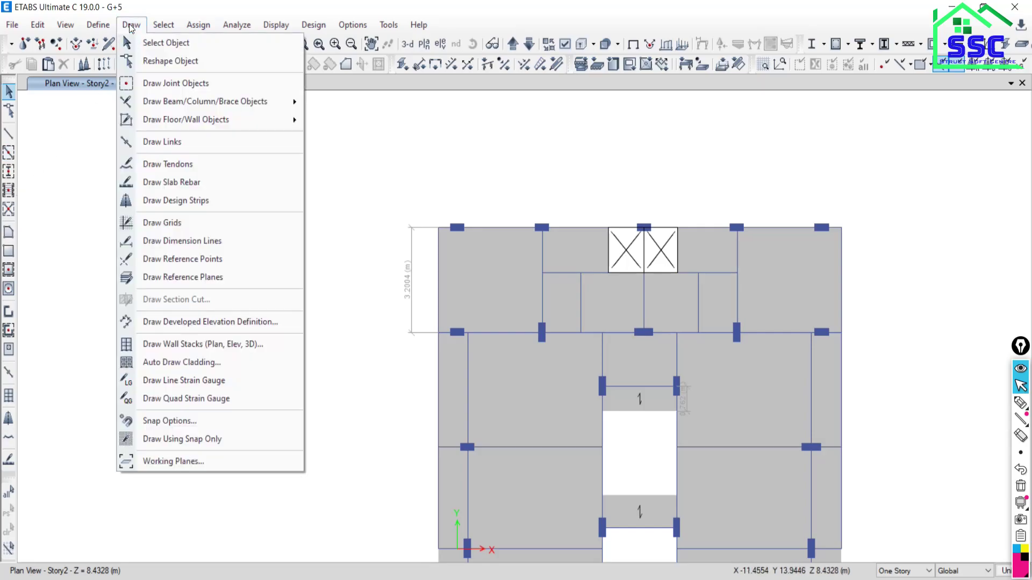
{"action": "left_click", "coordinate": [178, 242]}
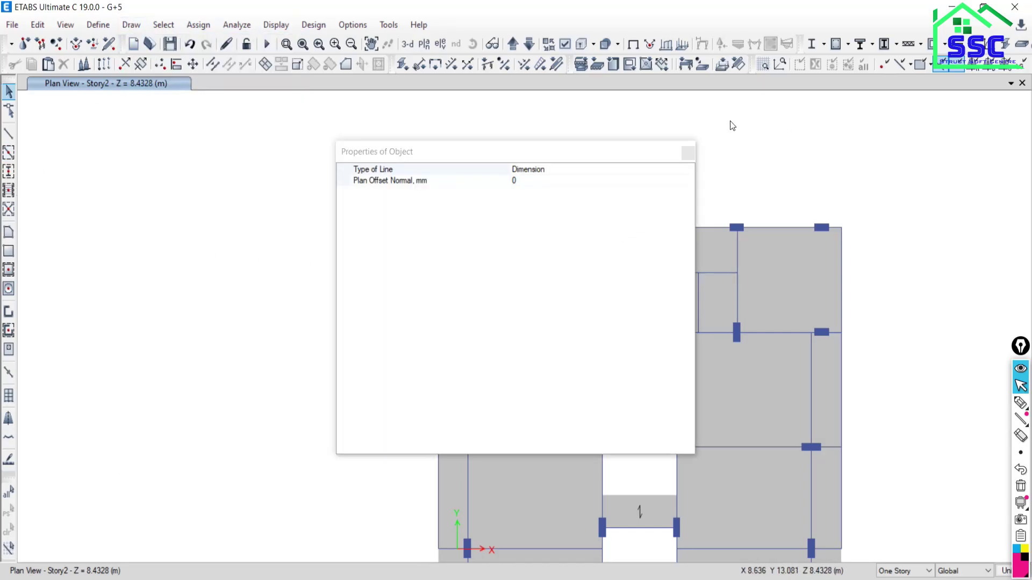
{"action": "left_click", "coordinate": [688, 154]}
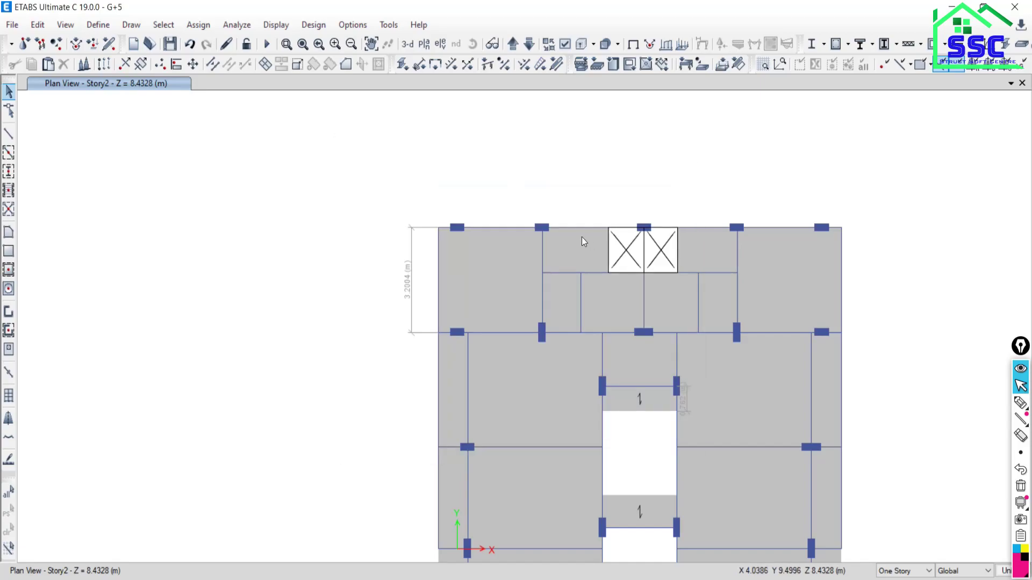
{"action": "left_click", "coordinate": [457, 227]}
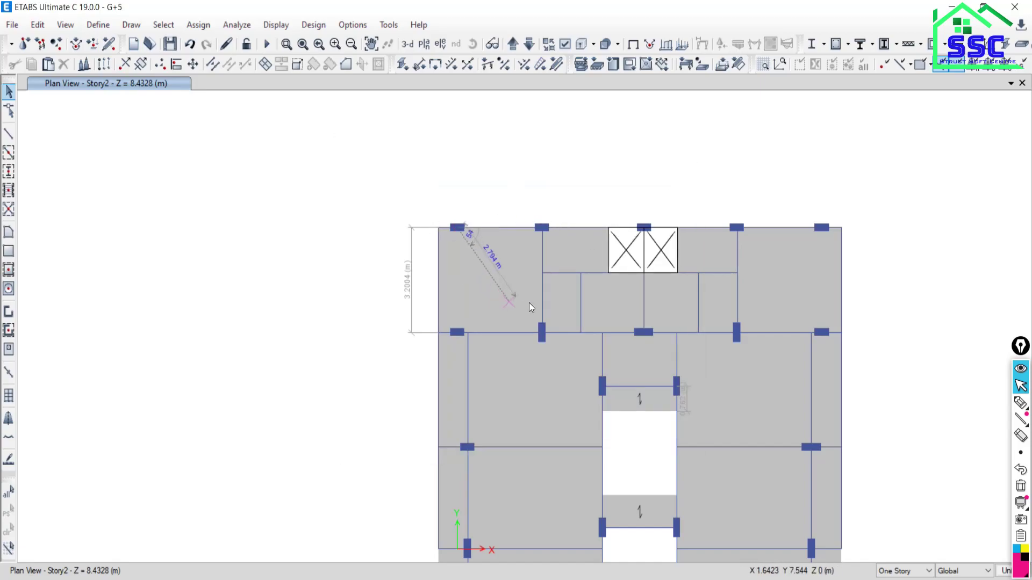
{"action": "left_click", "coordinate": [541, 226]}
{"action": "left_click", "coordinate": [540, 205]}
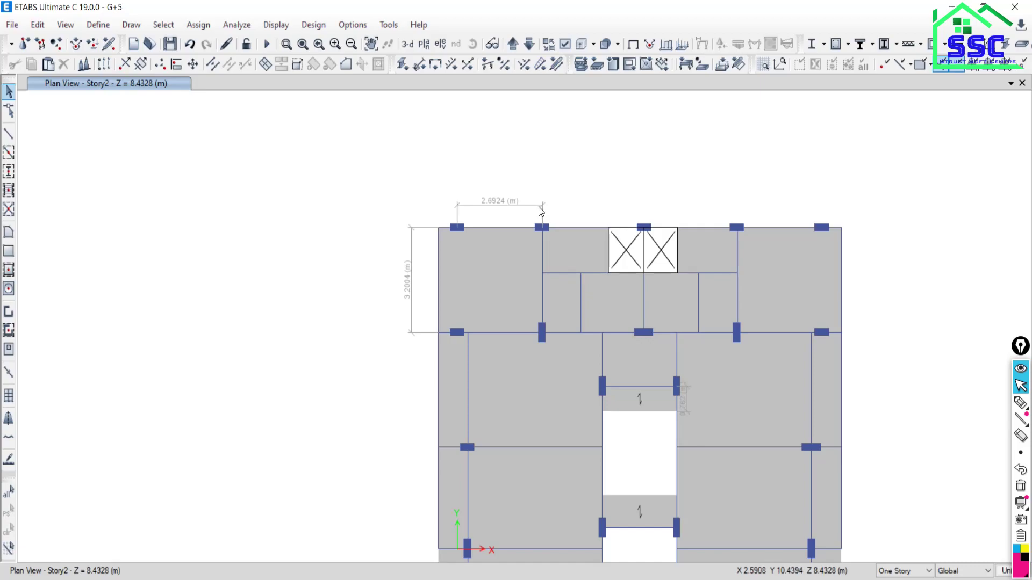
{"action": "scroll", "coordinate": [492, 201], "scroll_direction": "up", "scroll_amount": 3}
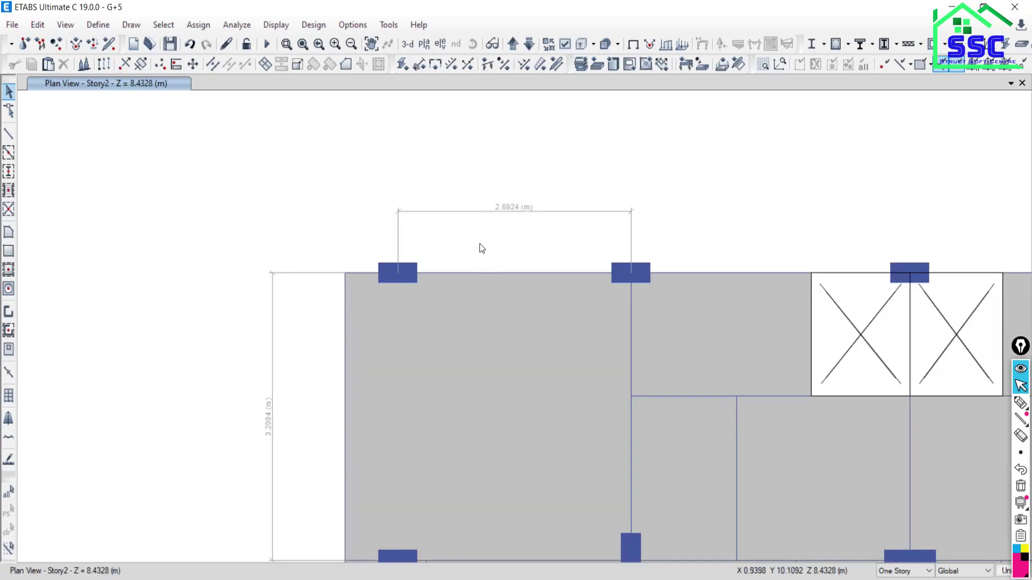
{"action": "scroll", "coordinate": [457, 268], "scroll_direction": "down", "scroll_amount": 3}
- Draw a dimension line over the full height of the plan's right side, placed just outside the slab edge
{"action": "middle_click_drag", "start_coordinate": [516, 427], "coordinate": [460, 281]}
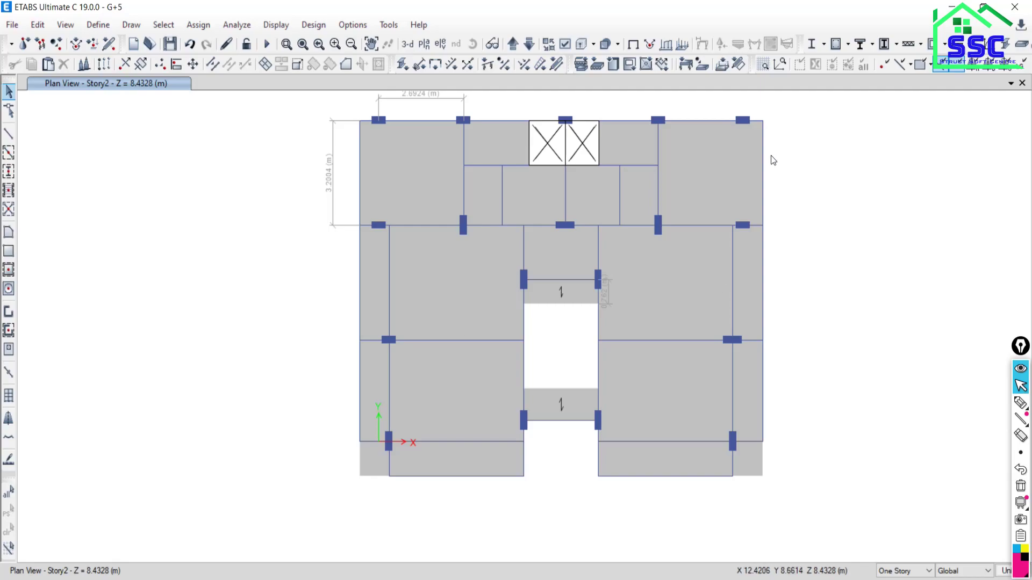
{"action": "left_click", "coordinate": [762, 122]}
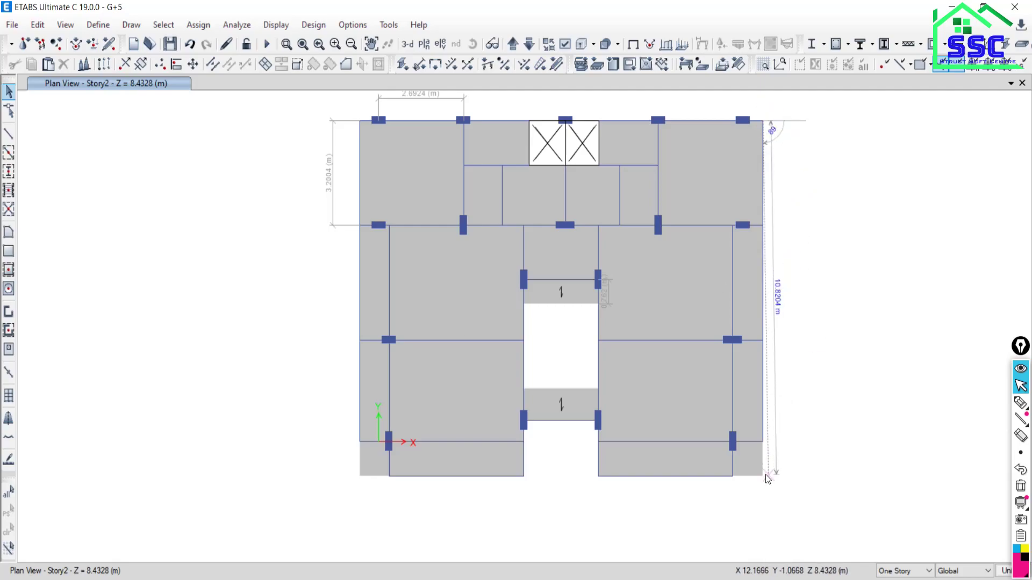
{"action": "left_click", "coordinate": [777, 479]}
{"action": "left_click", "coordinate": [790, 476]}
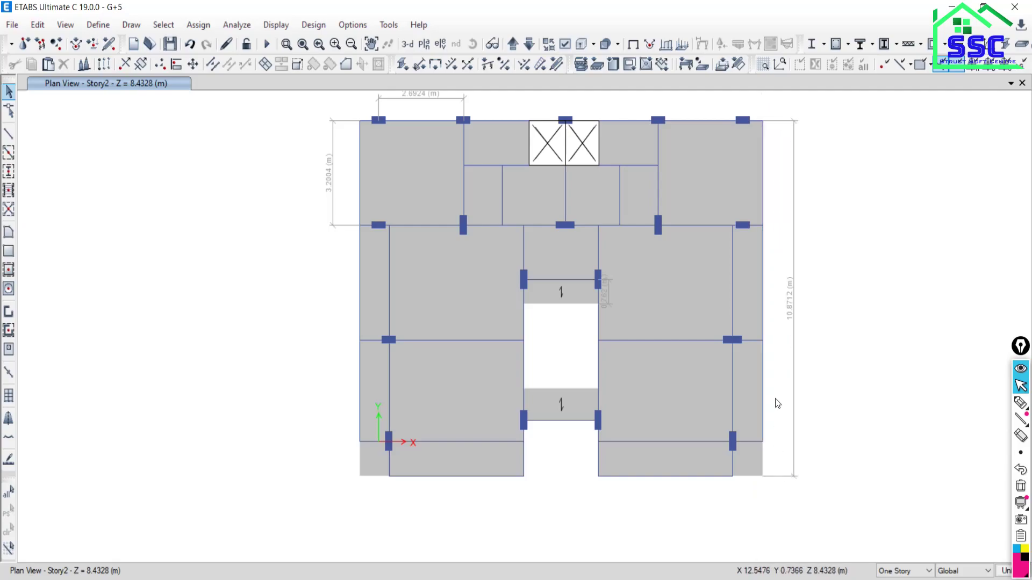
{"action": "scroll", "coordinate": [791, 321], "scroll_direction": "up", "scroll_amount": 4}
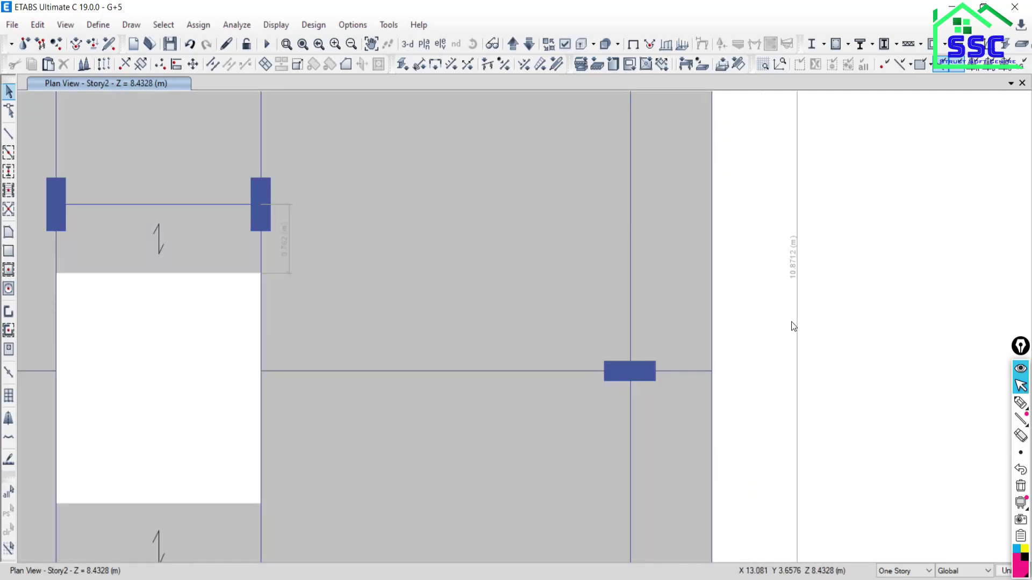
{"action": "scroll", "coordinate": [791, 321], "scroll_direction": "down", "scroll_amount": 4}
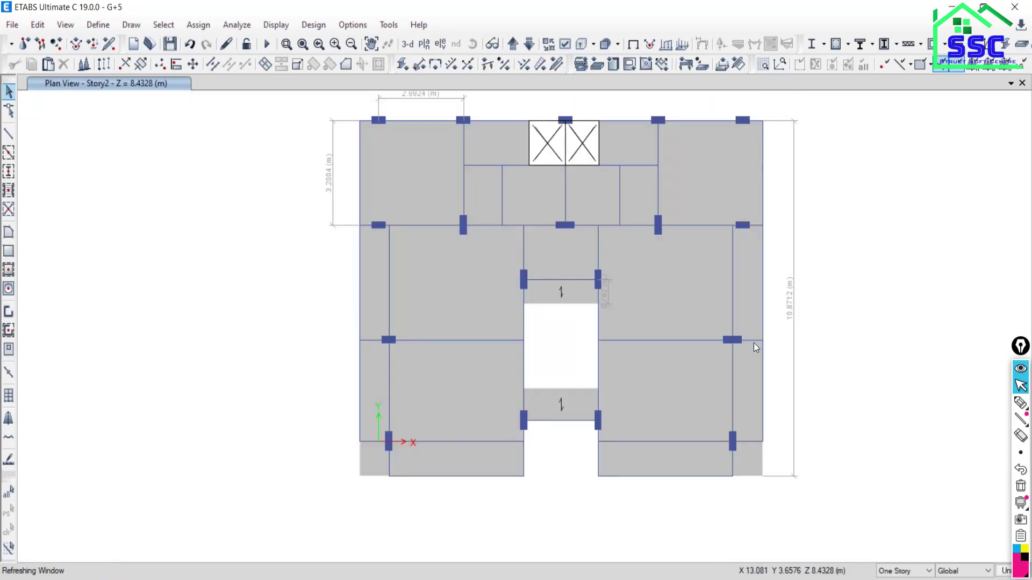
- Turn off Dimension Lines in the view options and apply the change to the Story2 plan view
{"action": "middle_click_drag", "start_coordinate": [324, 202], "coordinate": [379, 294]}
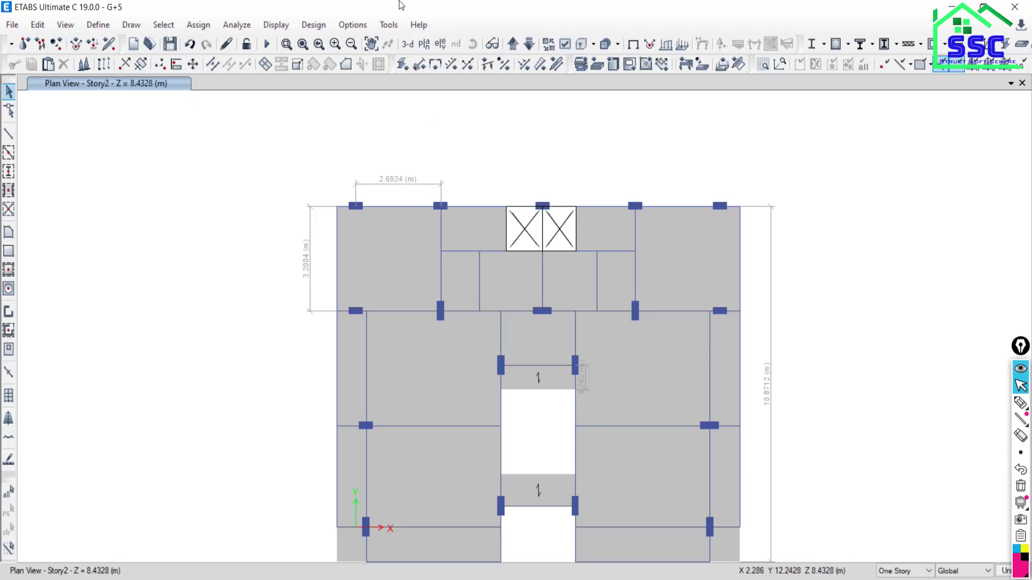
{"action": "left_click", "coordinate": [564, 44]}
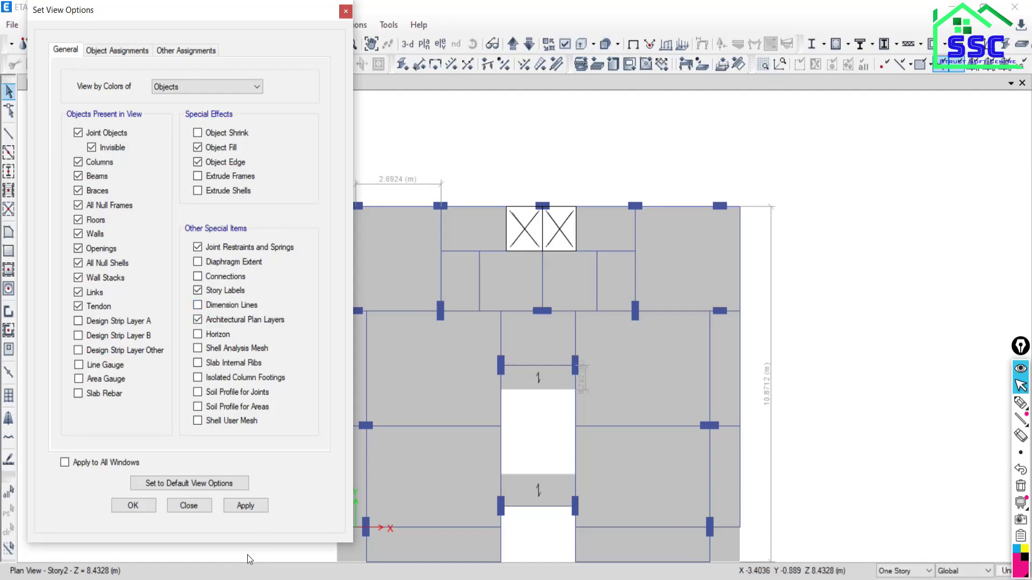
{"action": "left_click", "coordinate": [245, 506]}
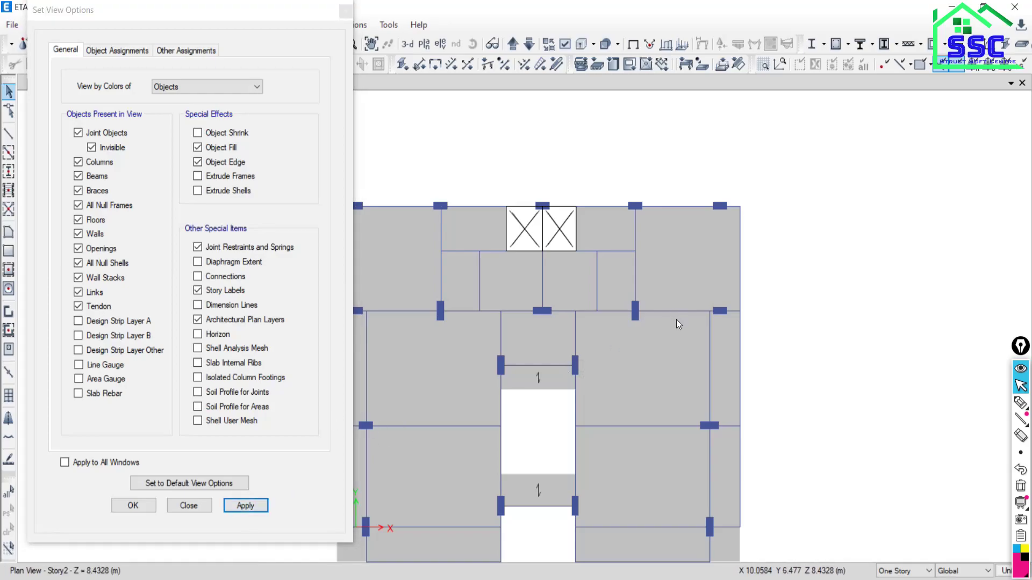
- Turn Dimension Lines on and off again in the Story2 plan view, applying each change, and close the view options
{"action": "left_click", "coordinate": [198, 305]}
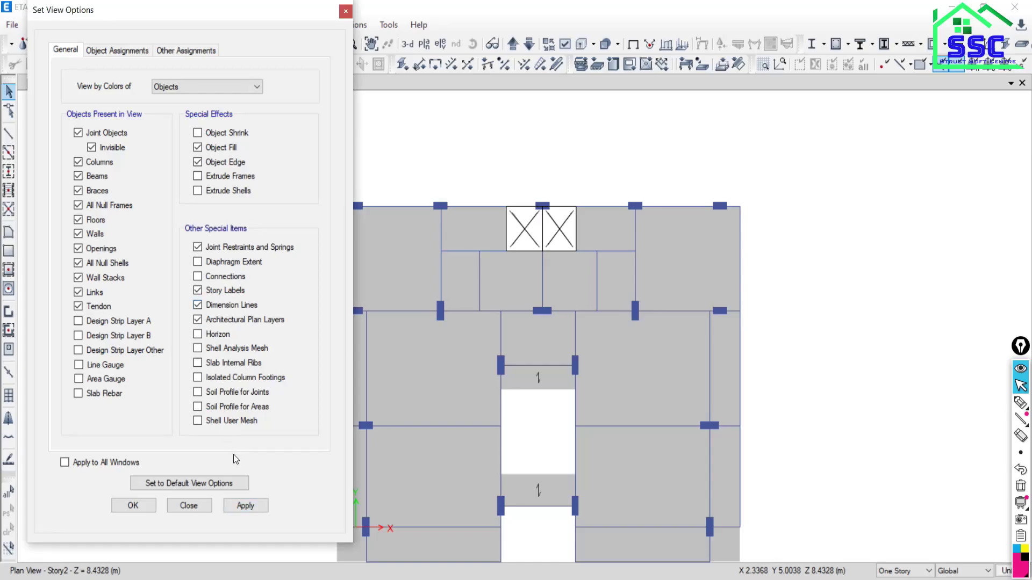
{"action": "left_click", "coordinate": [245, 506]}
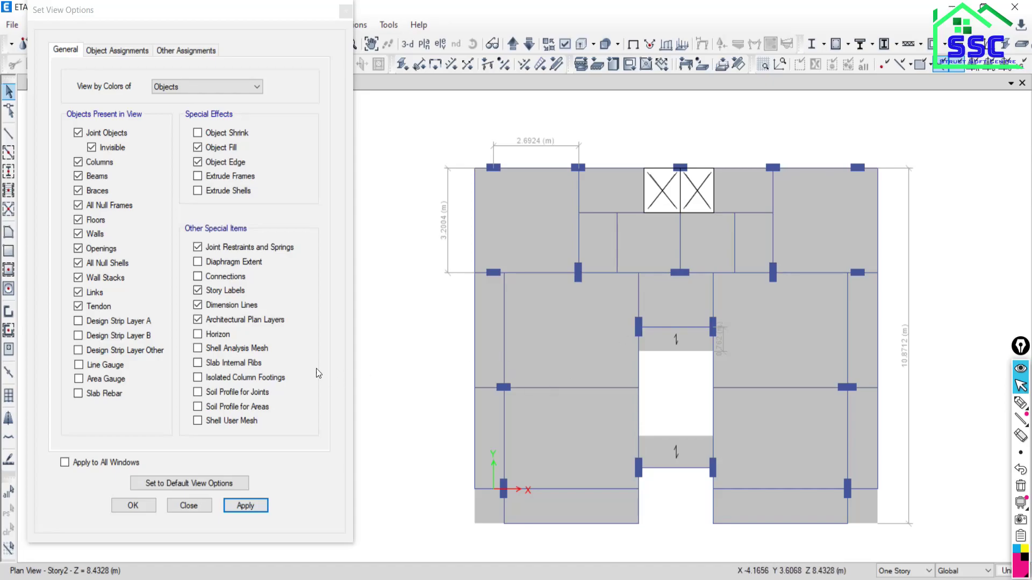
{"action": "left_click", "coordinate": [197, 306]}
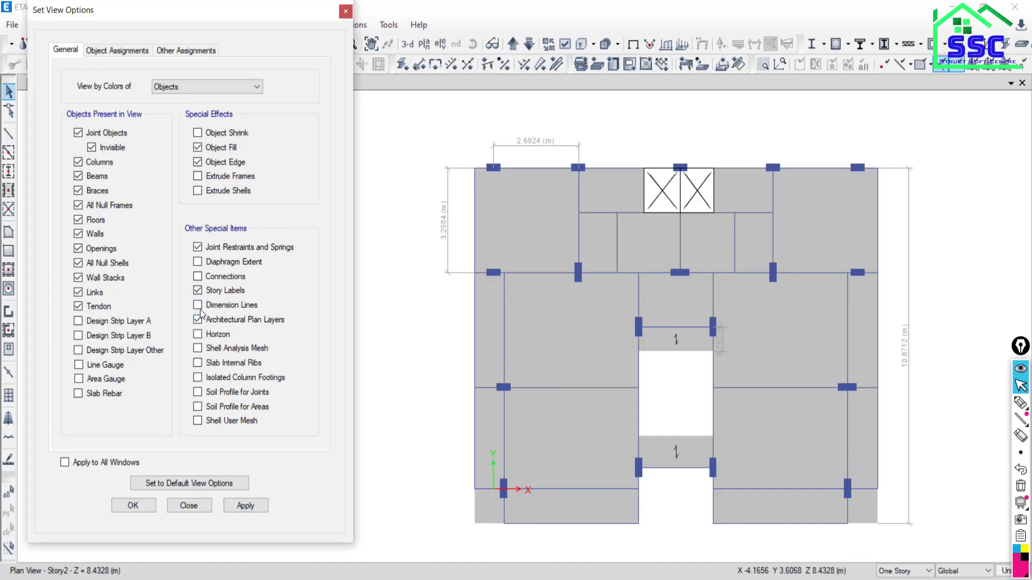
{"action": "left_click", "coordinate": [241, 511]}
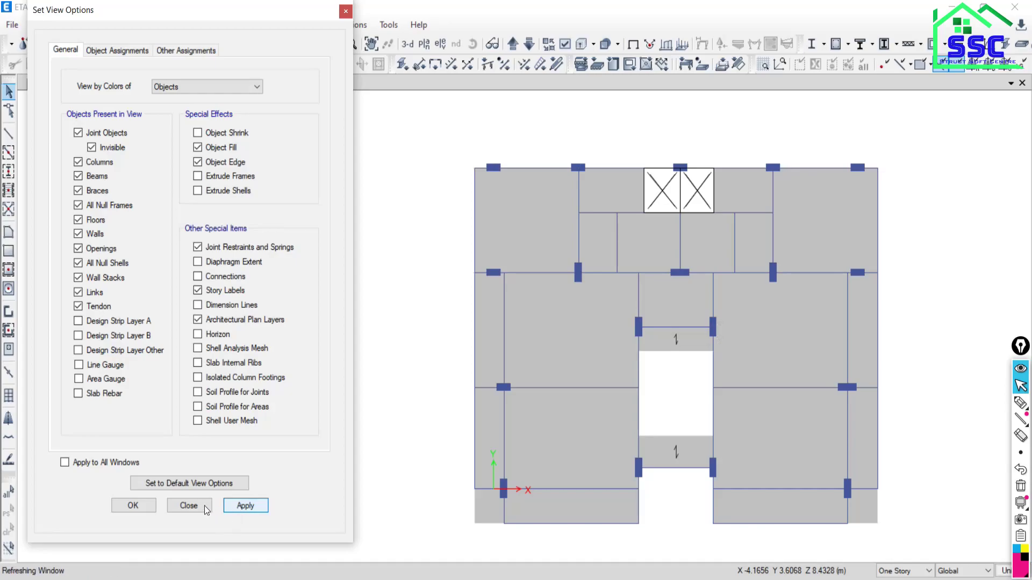
{"action": "left_click", "coordinate": [188, 506]}
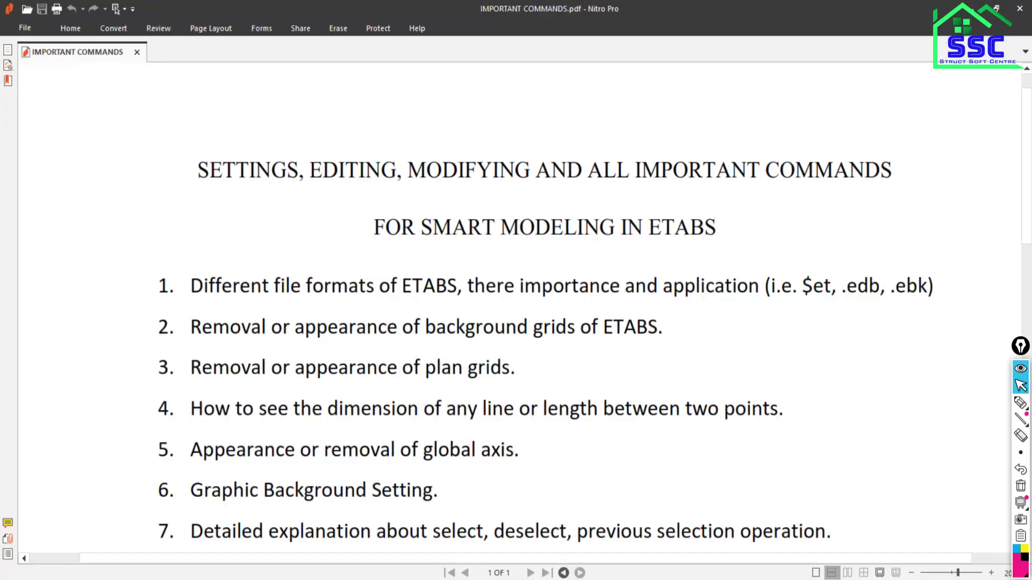
- Look at the next topics in the IMPORTANT COMMANDS PDF and display the whole building in 3-D view in ETABS
{"action": "scroll", "coordinate": [272, 449], "scroll_direction": "down", "scroll_amount": 3}
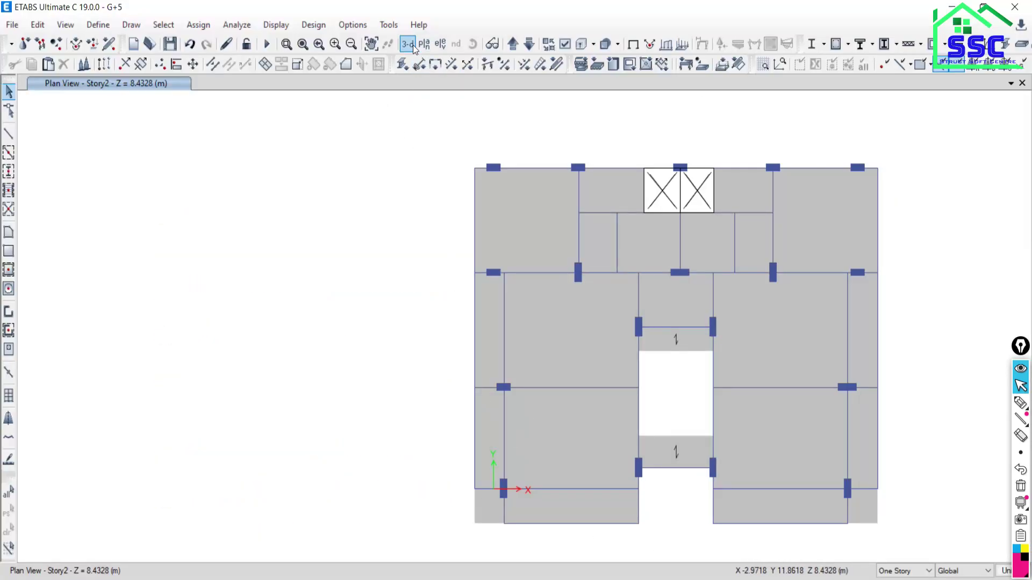
{"action": "left_click", "coordinate": [415, 46]}
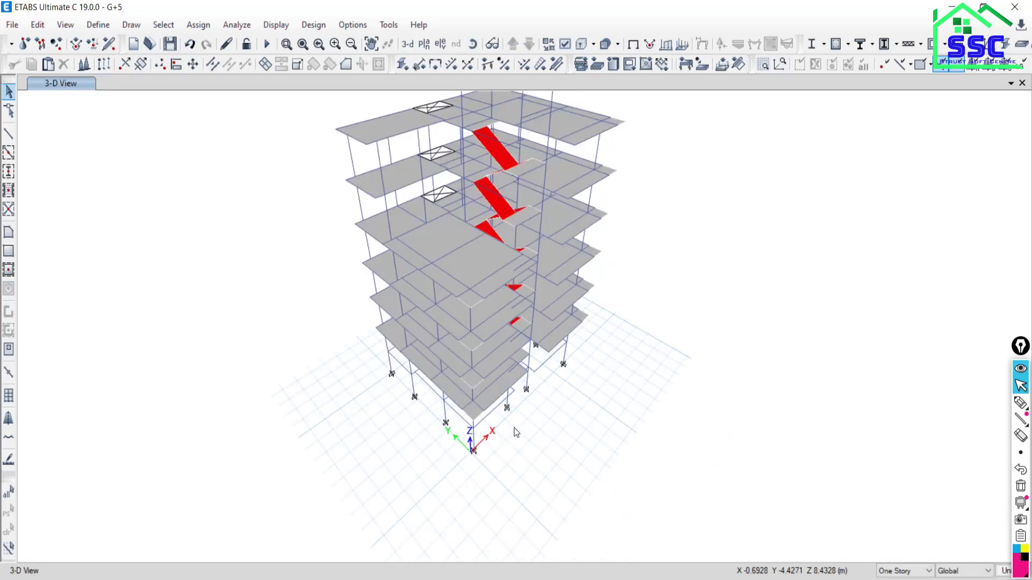
{"action": "key", "text": "alt+Tab"}
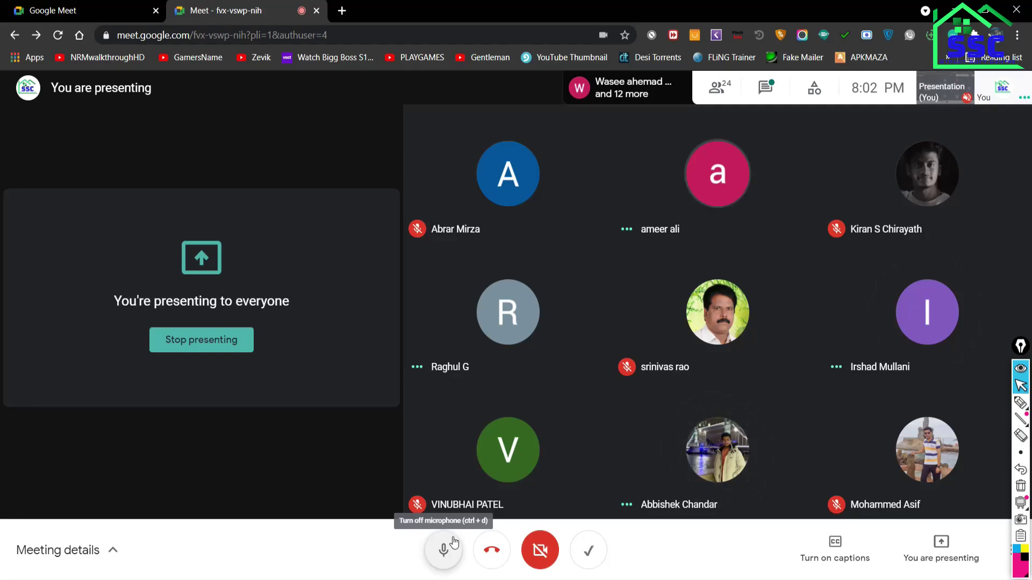
{"action": "key", "text": "alt+Tab"}
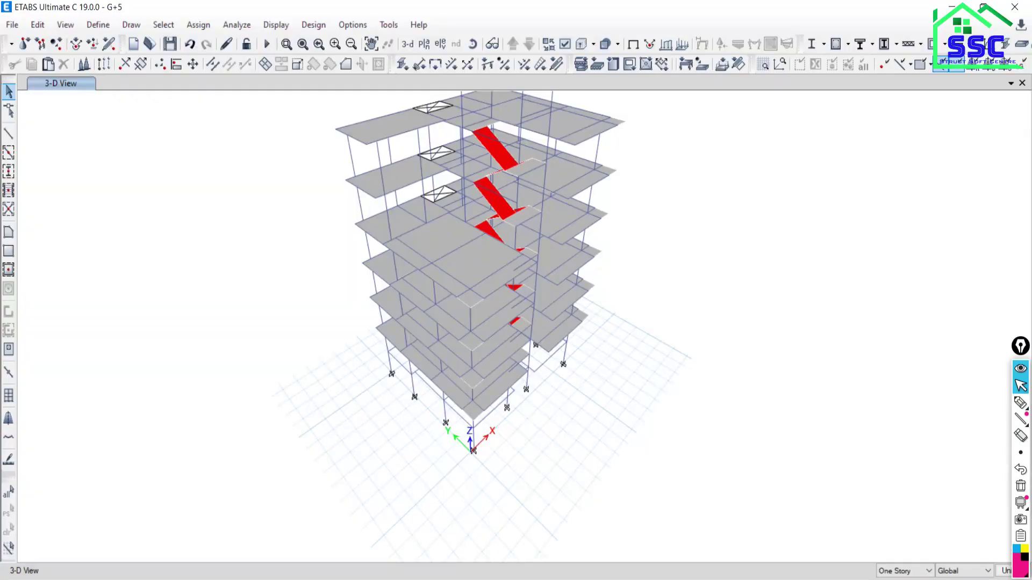
{"action": "key", "text": "alt+Tab"}
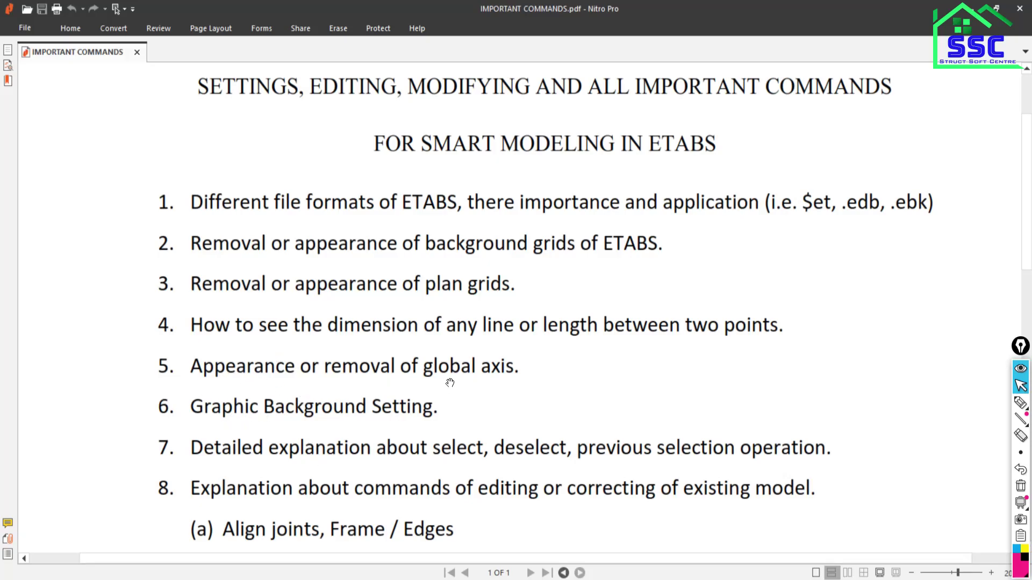
{"action": "key", "text": "alt+Tab"}
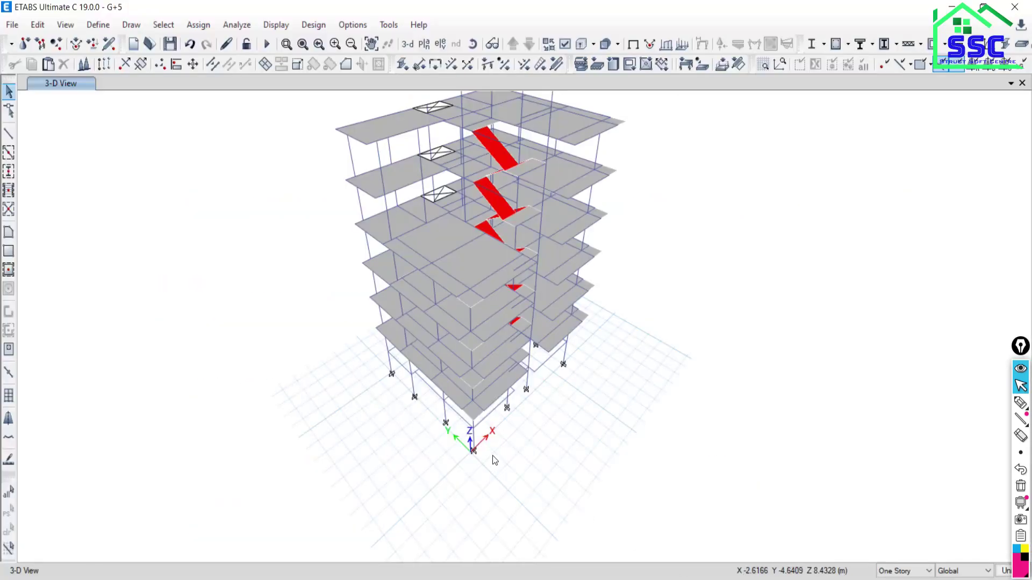
- Hide the global axes at the base of the building in the 3-D view and show them again
{"action": "scroll", "coordinate": [428, 438], "scroll_direction": "up", "scroll_amount": 3}
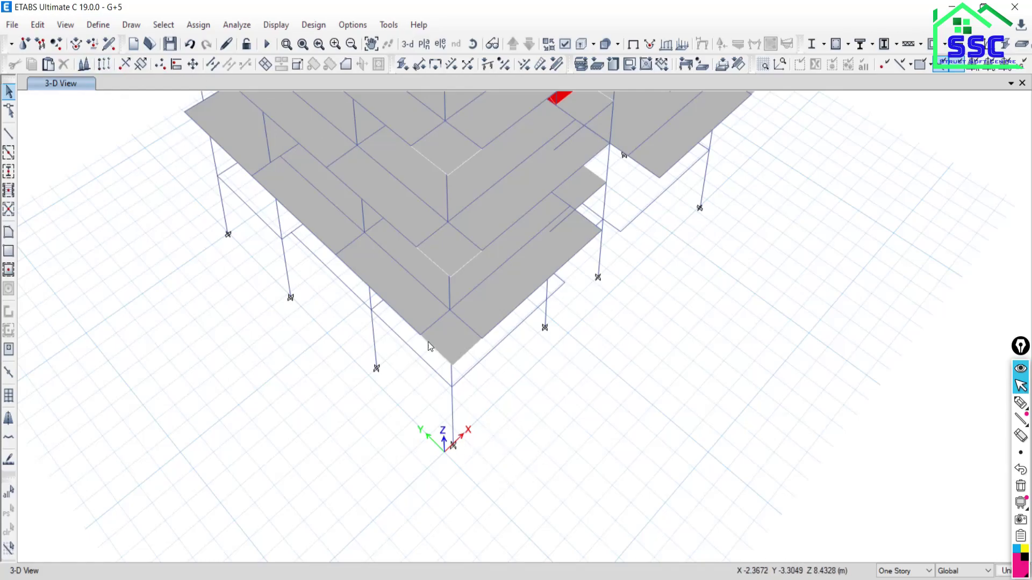
{"action": "left_click", "coordinate": [65, 27]}
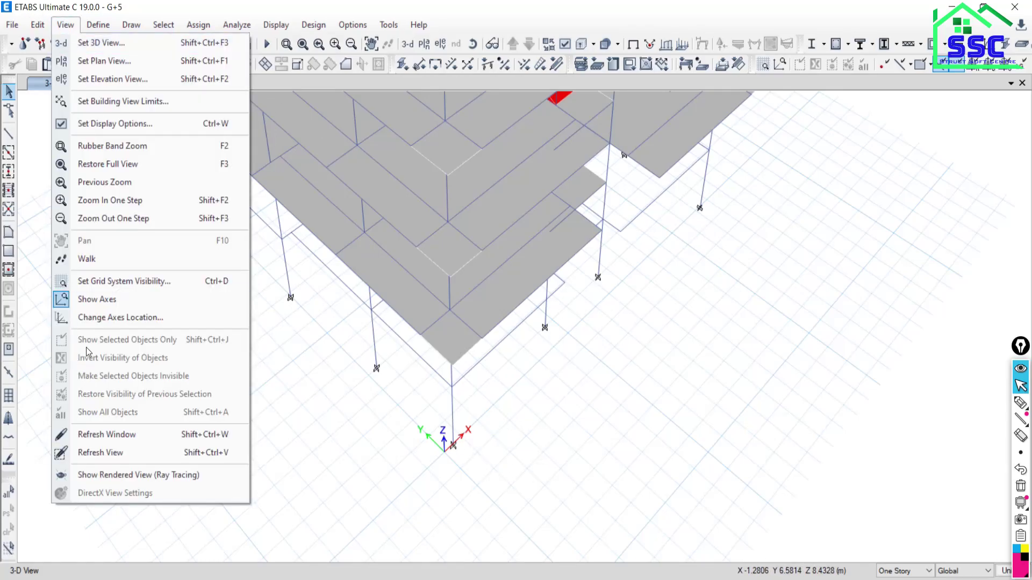
{"action": "left_click", "coordinate": [88, 298]}
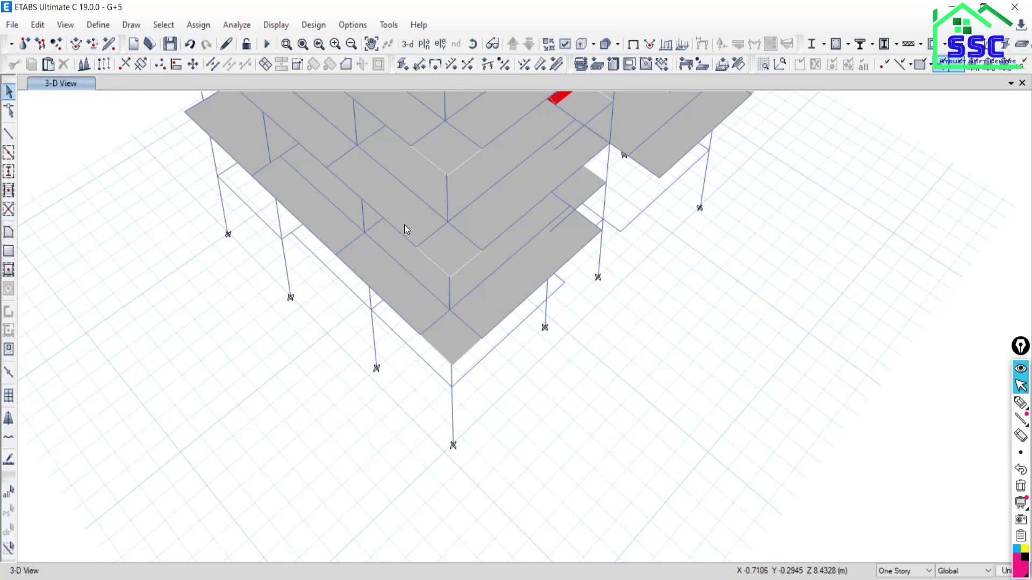
{"action": "left_click", "coordinate": [72, 28]}
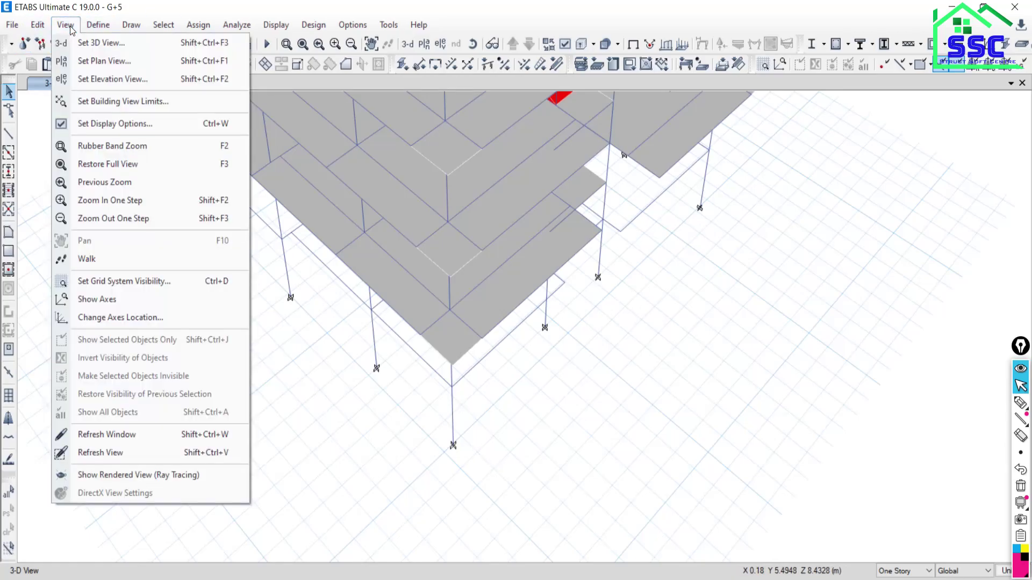
{"action": "left_click", "coordinate": [90, 301]}
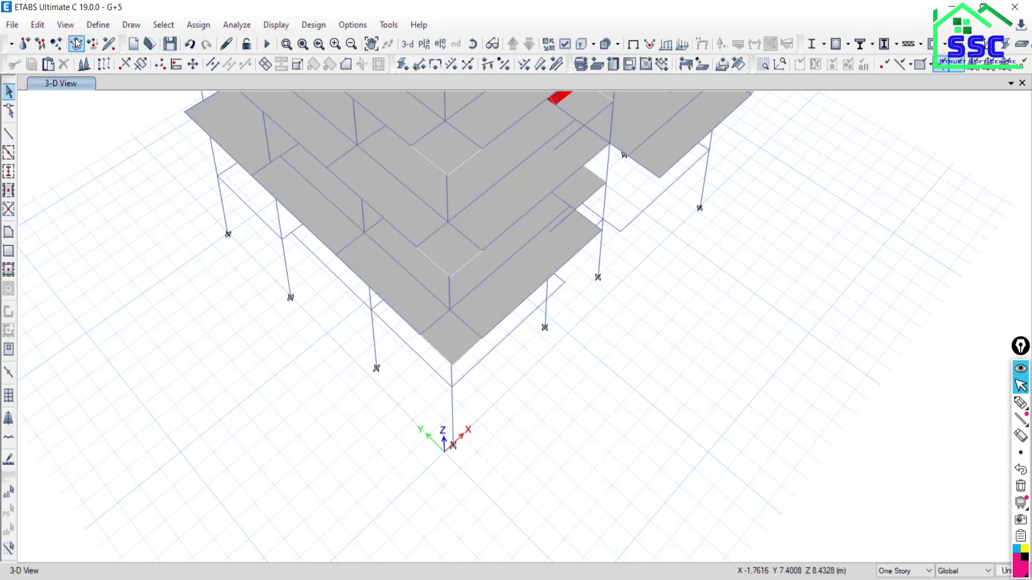
- Toggle the visibility of the global axes off and on two more times, leaving the axes displayed
{"action": "left_click", "coordinate": [65, 25]}
{"action": "left_click", "coordinate": [87, 300]}
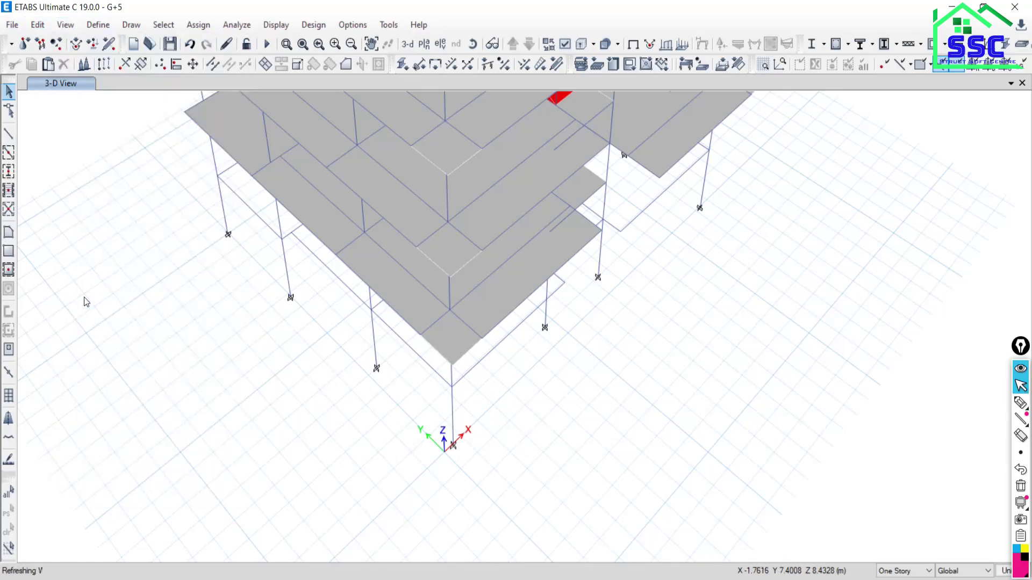
{"action": "left_click", "coordinate": [65, 25]}
{"action": "left_click", "coordinate": [123, 305]}
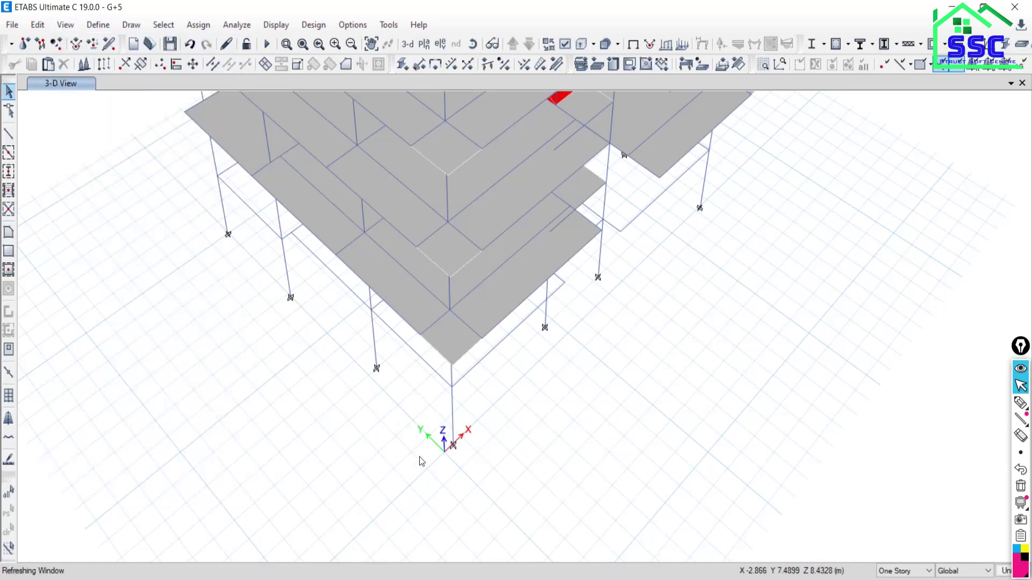
{"action": "left_click", "coordinate": [65, 25]}
{"action": "left_click", "coordinate": [105, 301]}
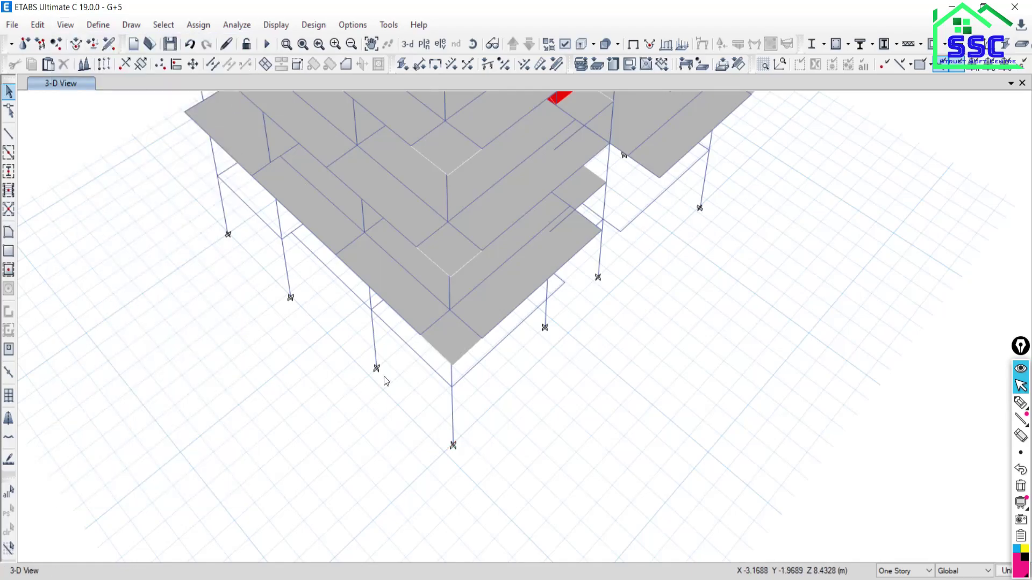
{"action": "left_click", "coordinate": [63, 24]}
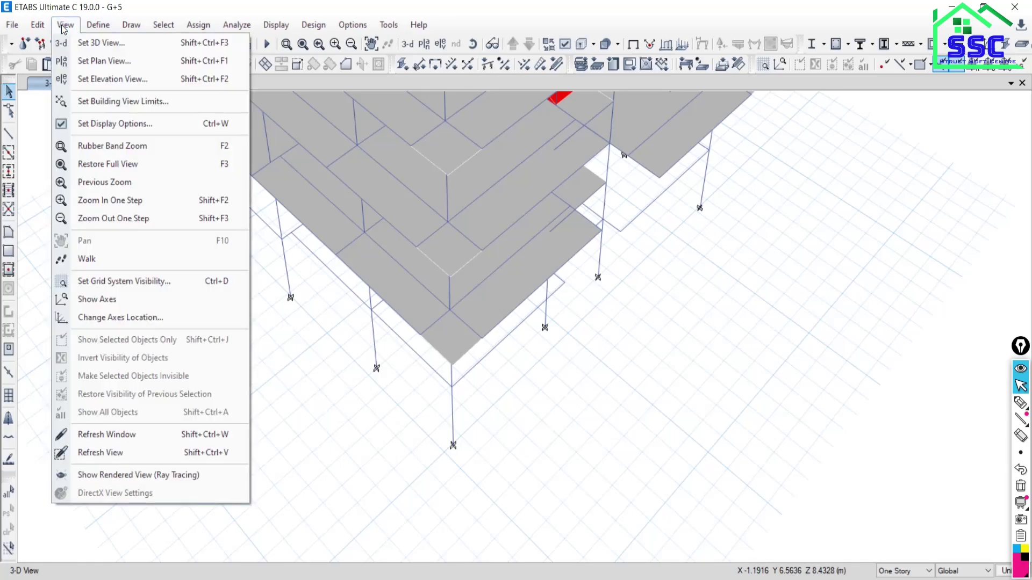
{"action": "left_click", "coordinate": [112, 299]}
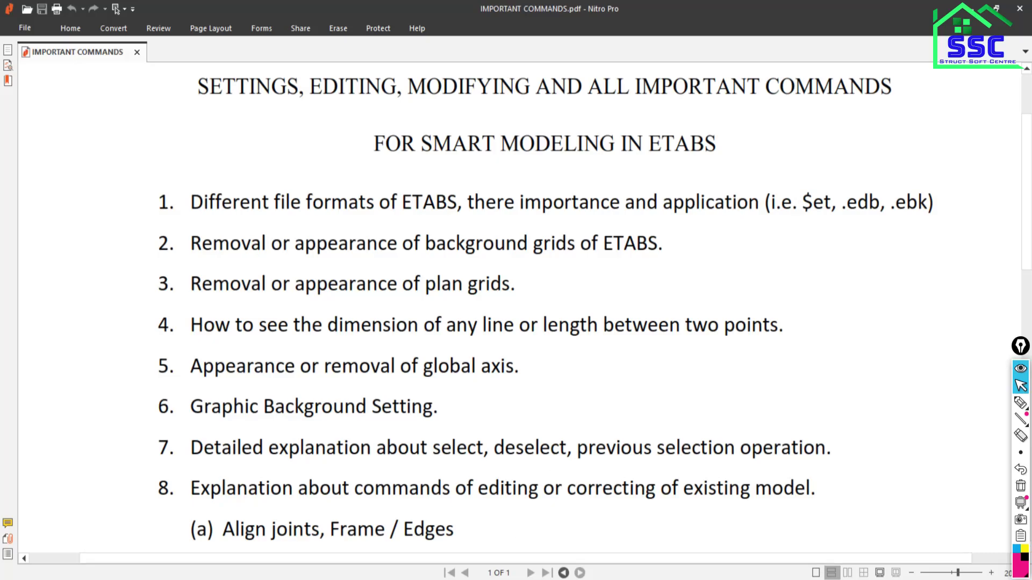
{"action": "key", "text": "alt+Tab"}
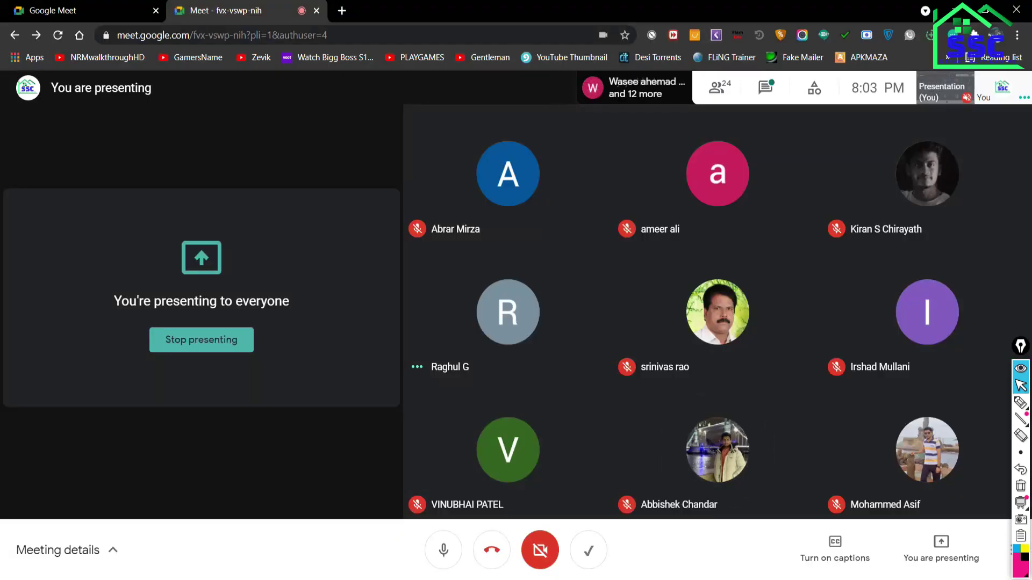
{"action": "key", "text": "alt+Tab"}
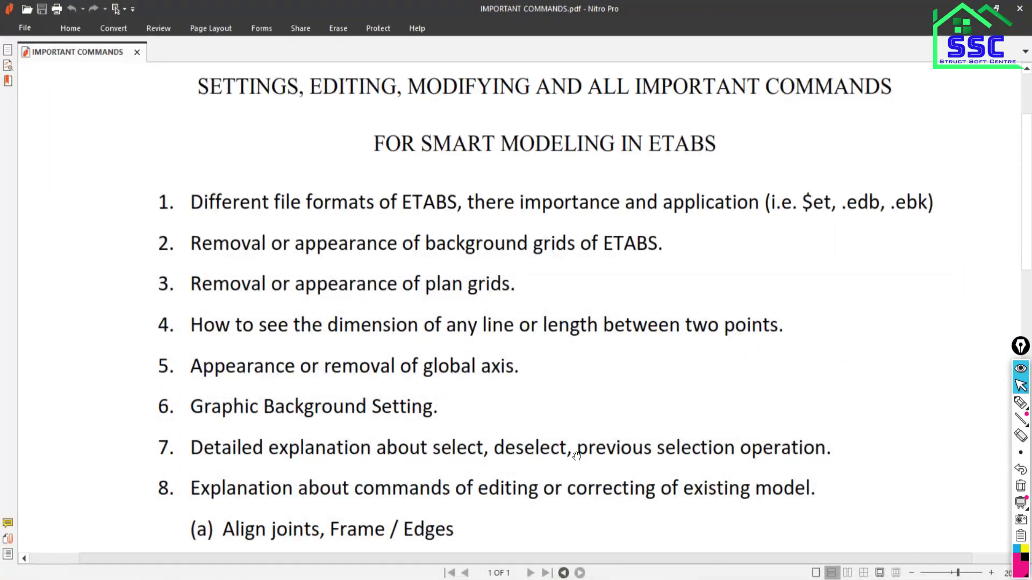
{"action": "key", "text": "alt+Tab"}
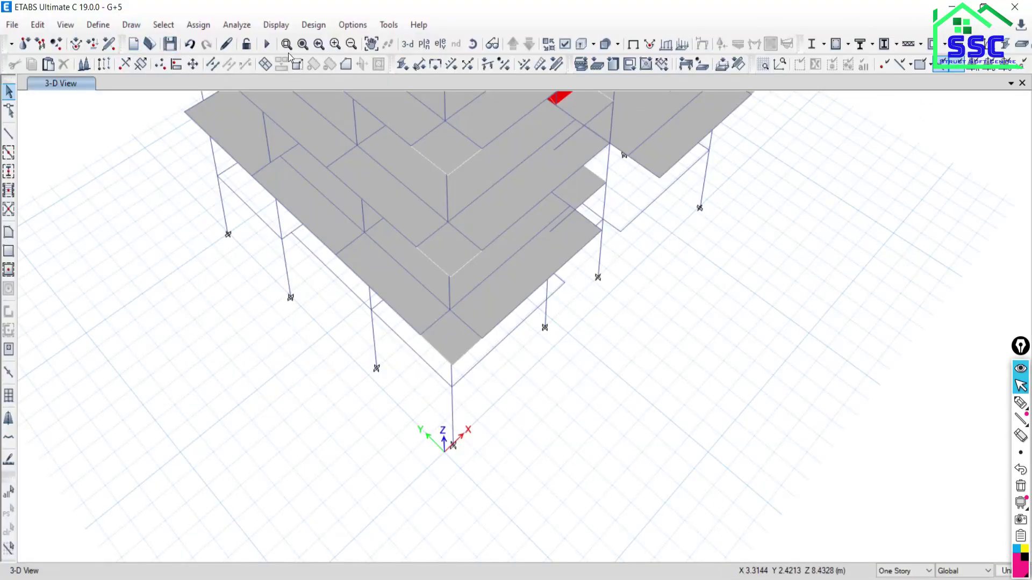
- Start a new model without saving the changes to G+5 and confirm the model initialization with Metric SI display units
{"action": "left_click", "coordinate": [13, 27]}
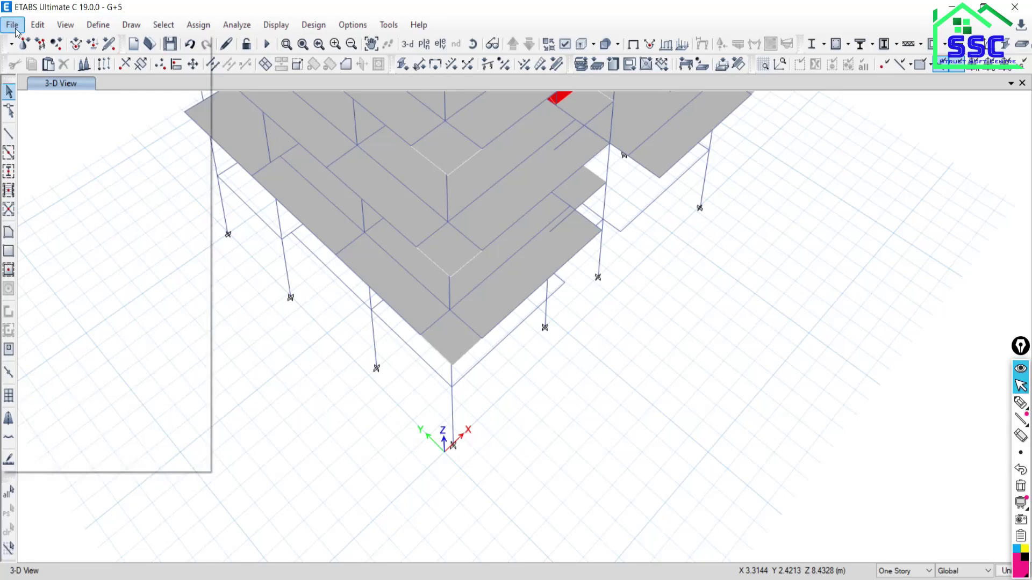
{"action": "left_click", "coordinate": [43, 41]}
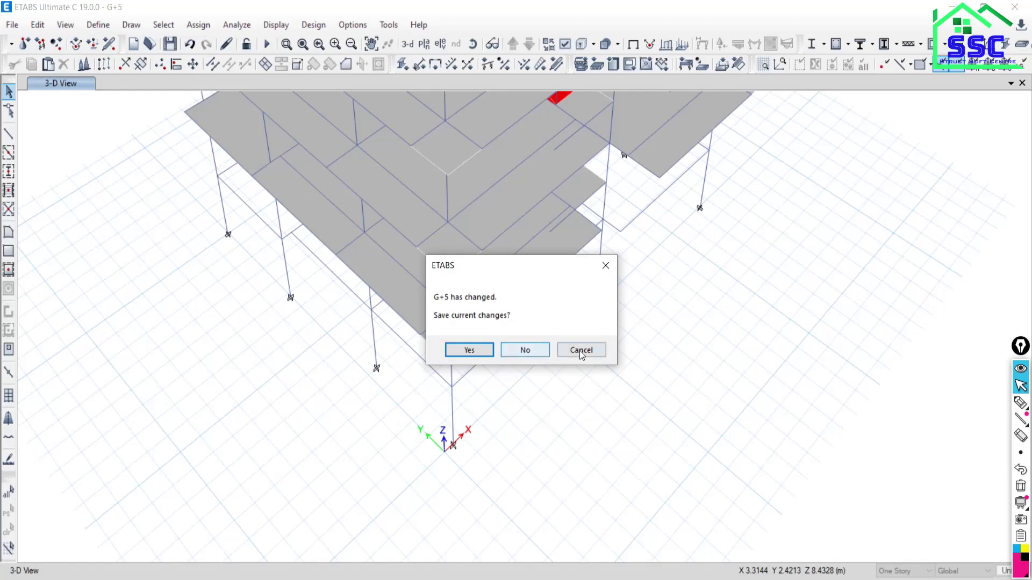
{"action": "left_click", "coordinate": [519, 349]}
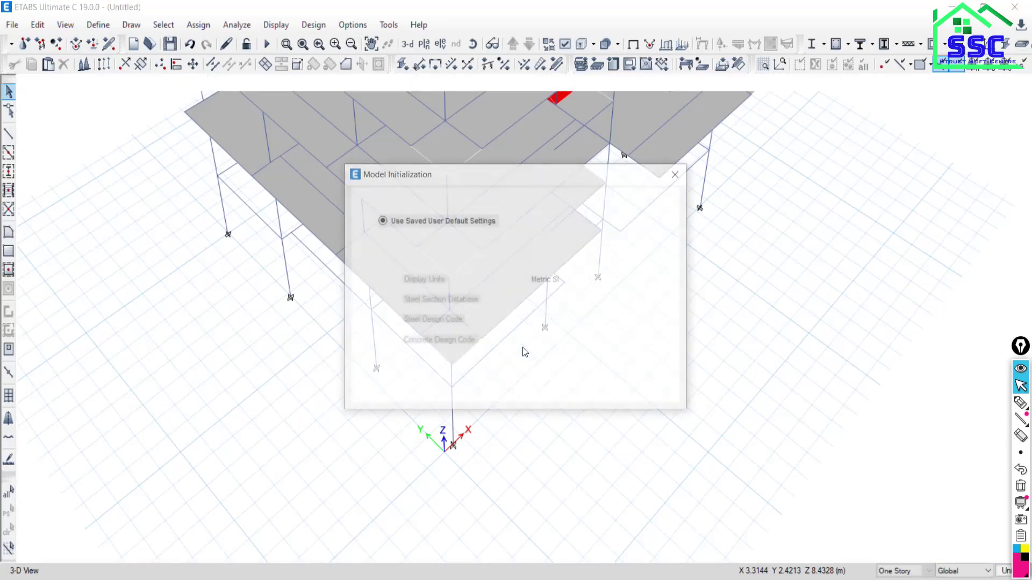
{"action": "left_click", "coordinate": [409, 261]}
{"action": "left_click", "coordinate": [470, 384]}
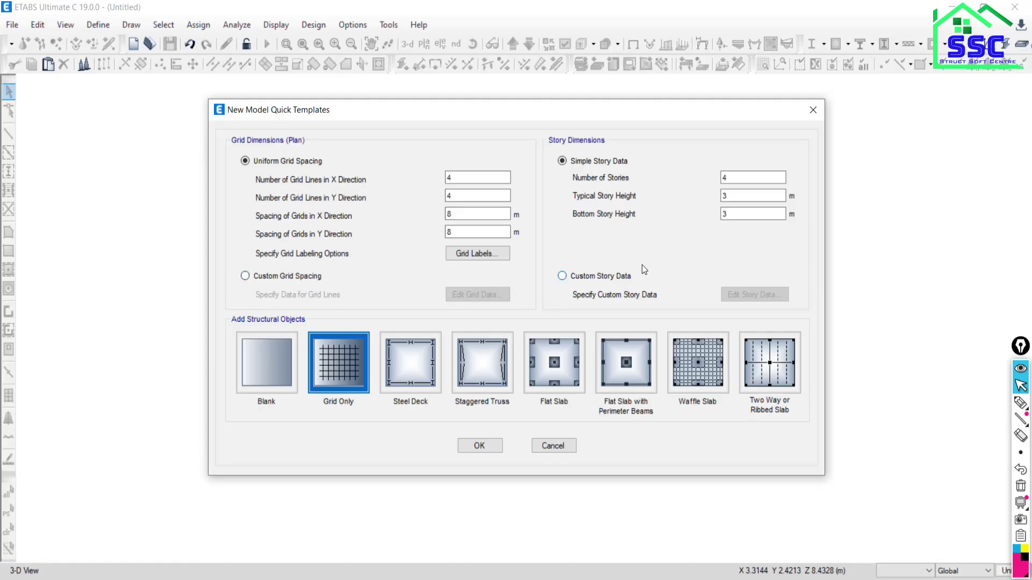
- Set the number of stories to 20 and create the new model from the Grid Only template
{"action": "double_click", "coordinate": [742, 178]}
{"action": "type", "text": "20"}
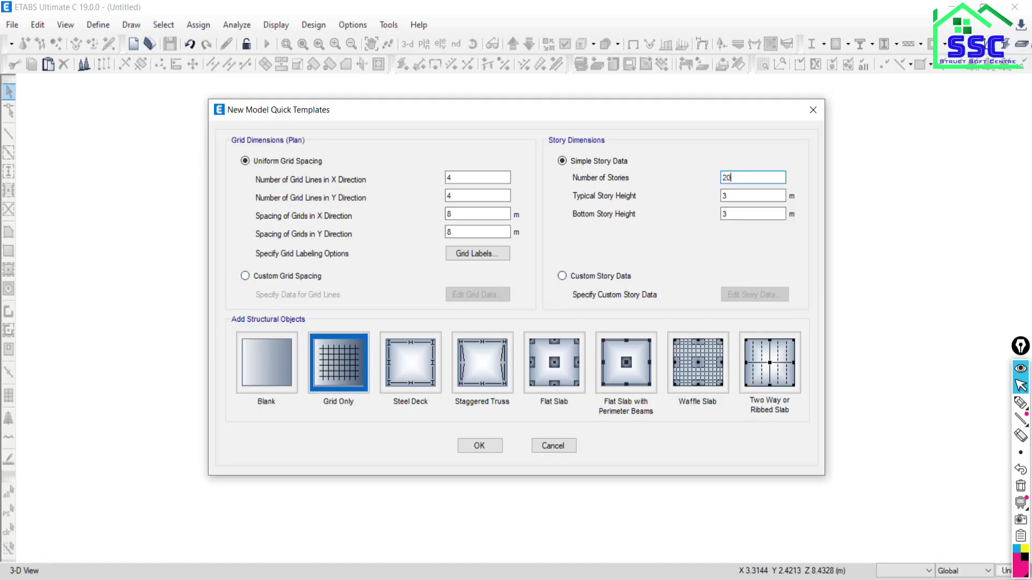
{"action": "left_click", "coordinate": [263, 366]}
{"action": "left_click", "coordinate": [347, 374]}
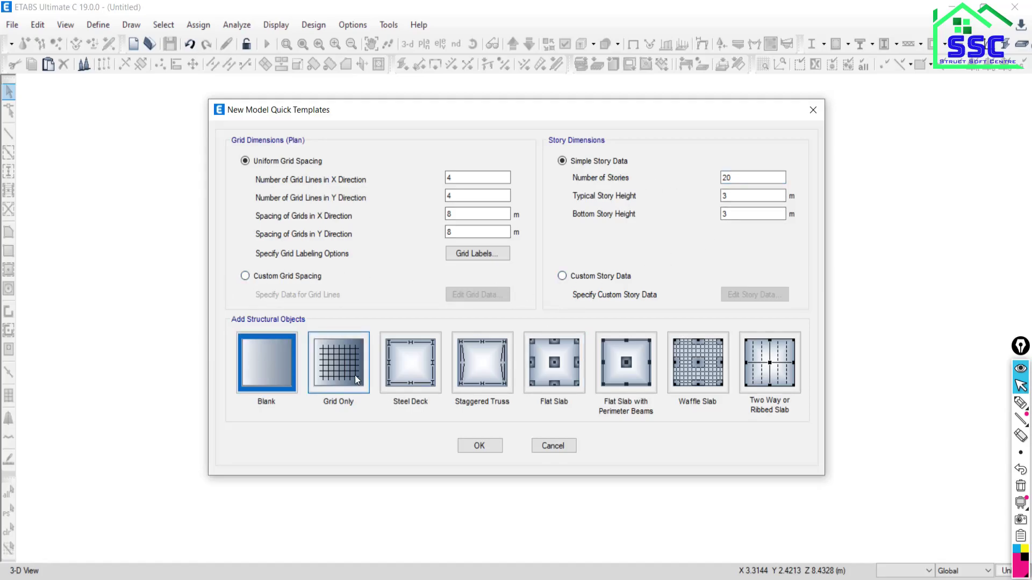
{"action": "left_click", "coordinate": [478, 445]}
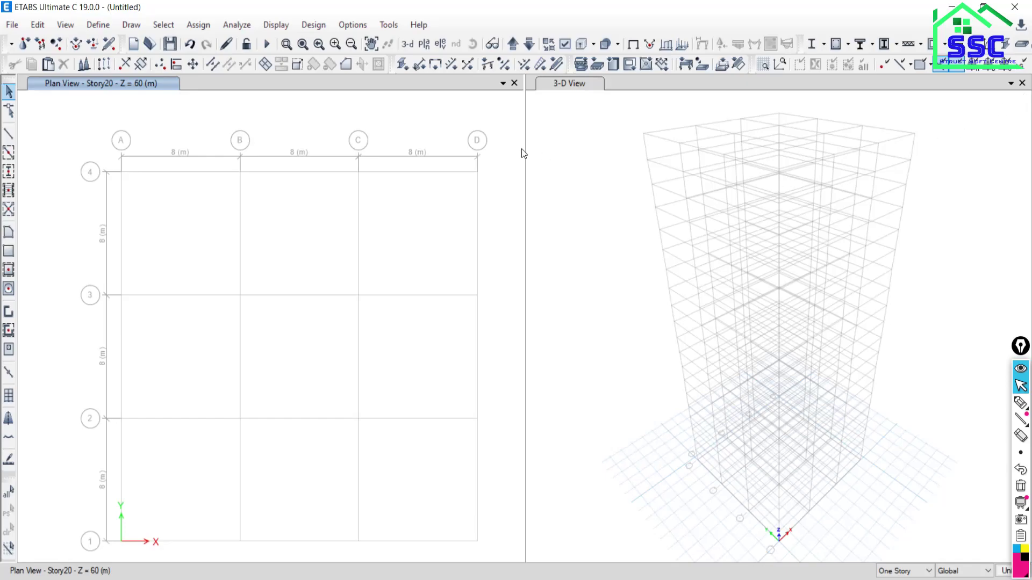
- Review the story data table of the new model and close it without changes
{"action": "left_click", "coordinate": [38, 24]}
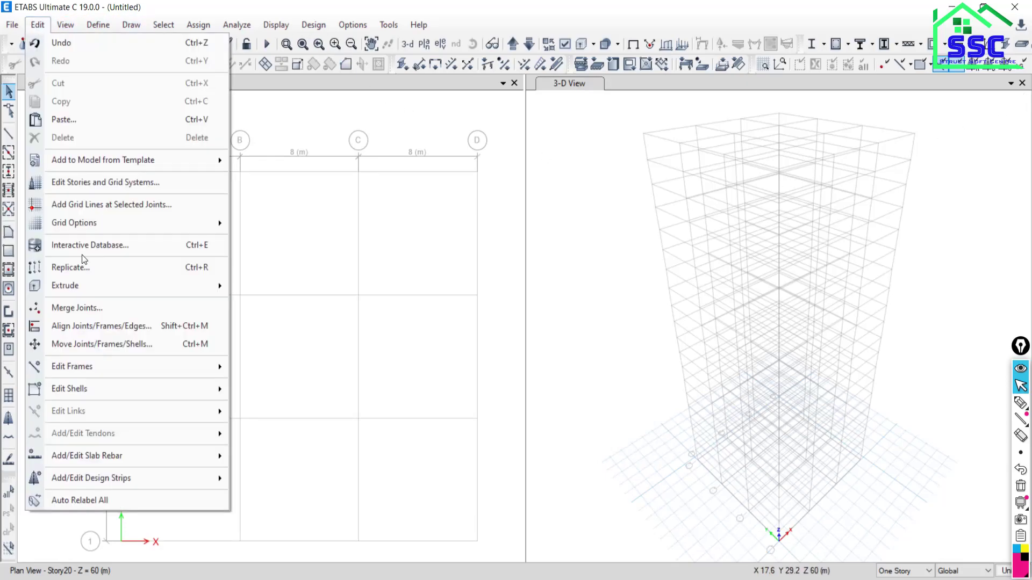
{"action": "left_click", "coordinate": [86, 183]}
{"action": "left_click", "coordinate": [596, 153]}
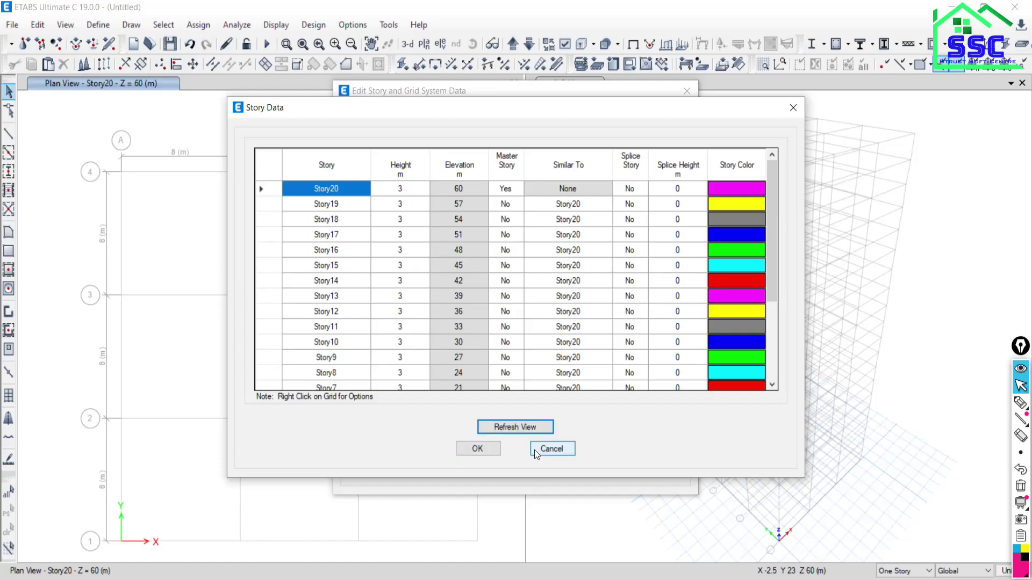
{"action": "left_click", "coordinate": [551, 449]}
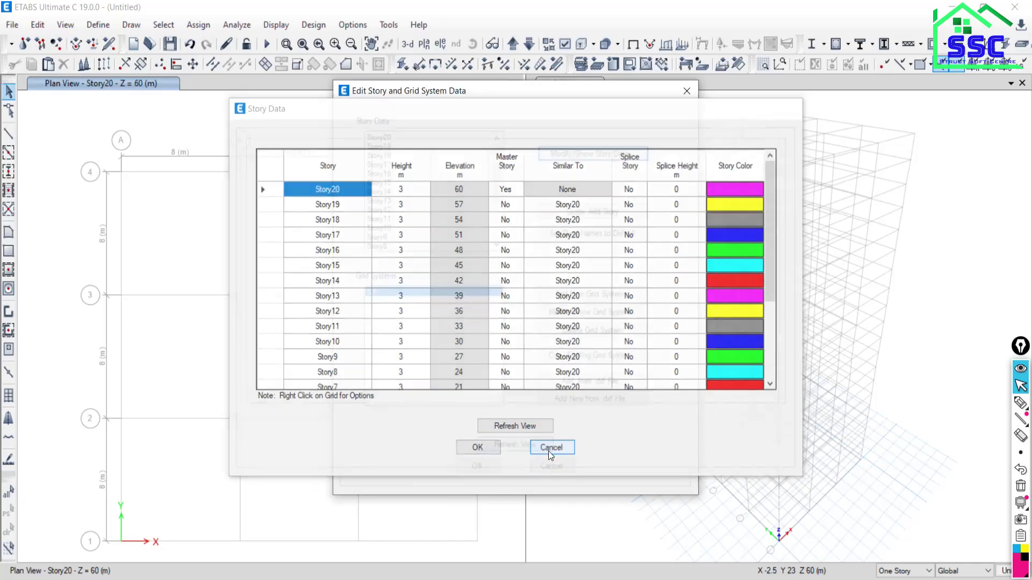
- Add 10 stories of 3 m height above Story20, keeping the existing story heights, and apply the story data
{"action": "left_click", "coordinate": [558, 153]}
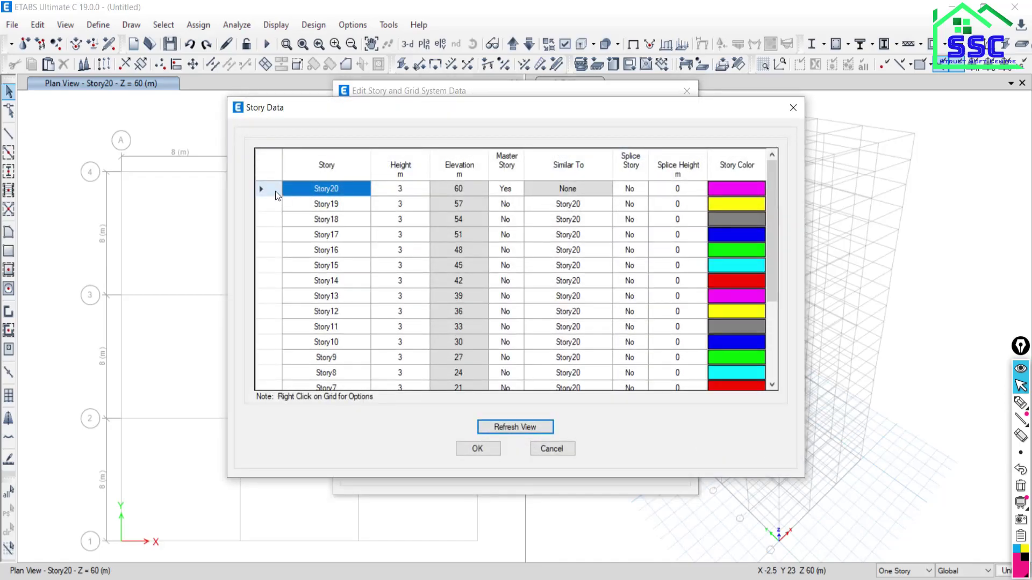
{"action": "right_click", "coordinate": [275, 191]}
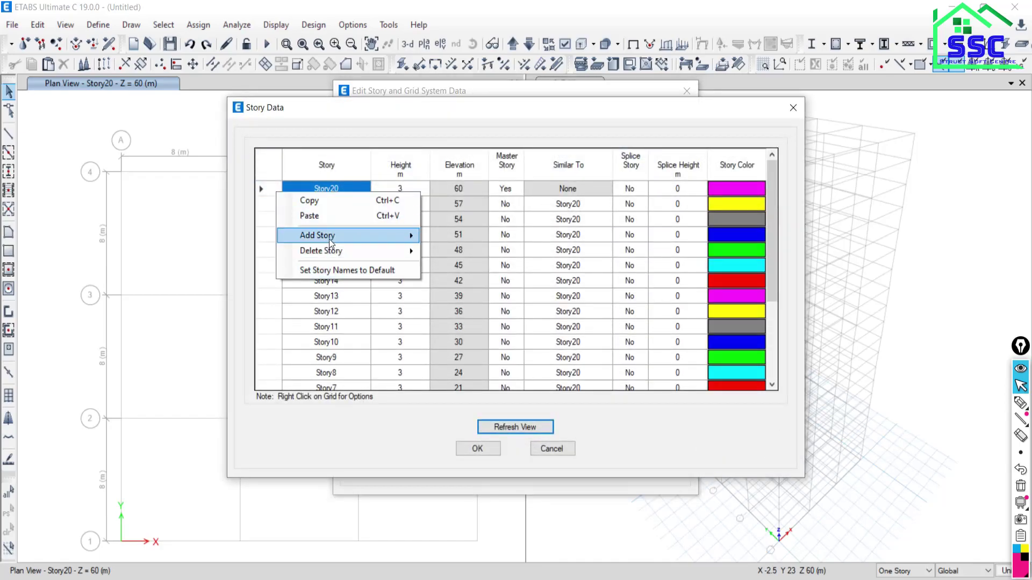
{"action": "mouse_move", "coordinate": [338, 235]}
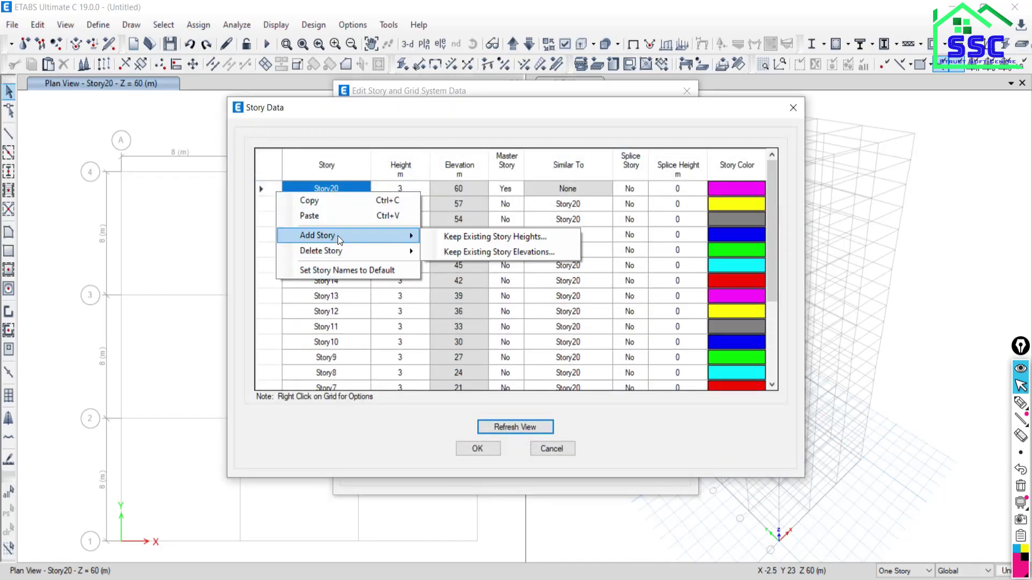
{"action": "left_click", "coordinate": [470, 240]}
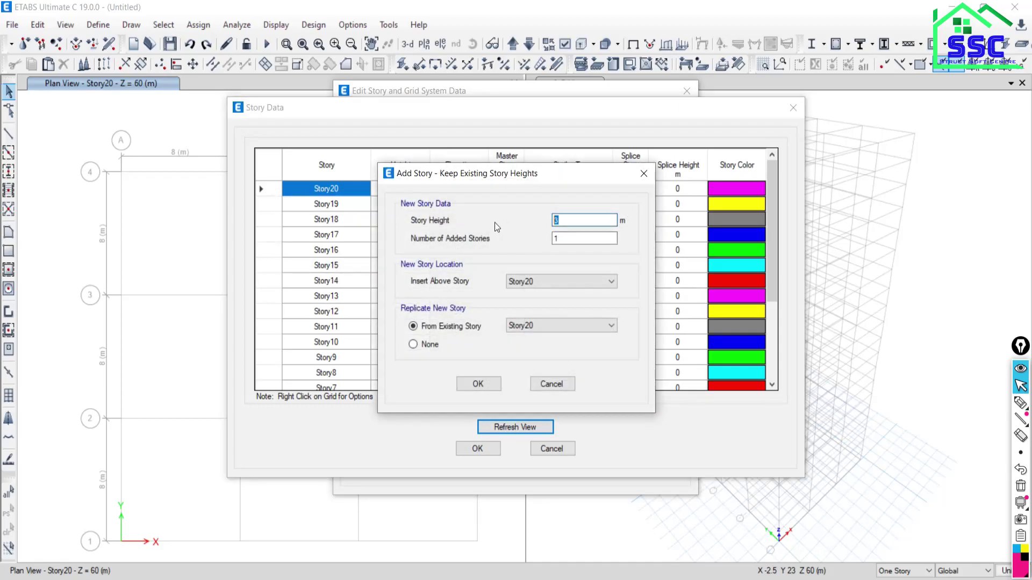
{"action": "key", "text": "Tab"}
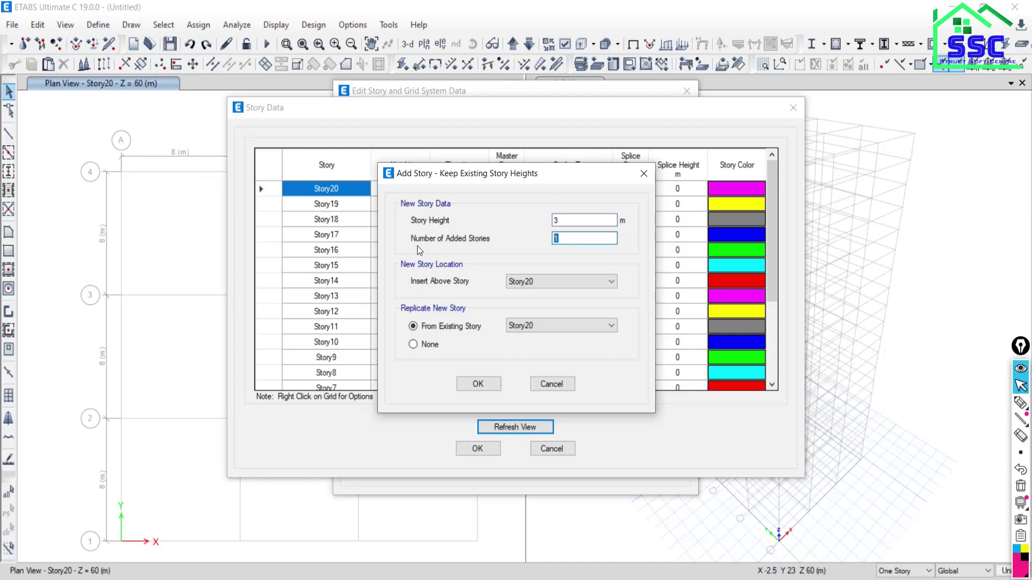
{"action": "type", "text": "10"}
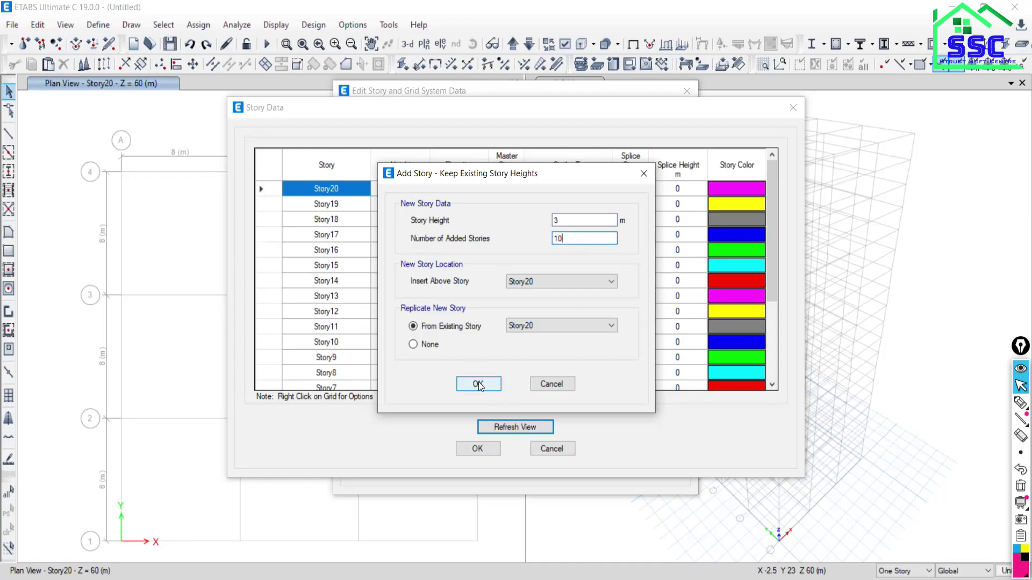
{"action": "left_click", "coordinate": [478, 384]}
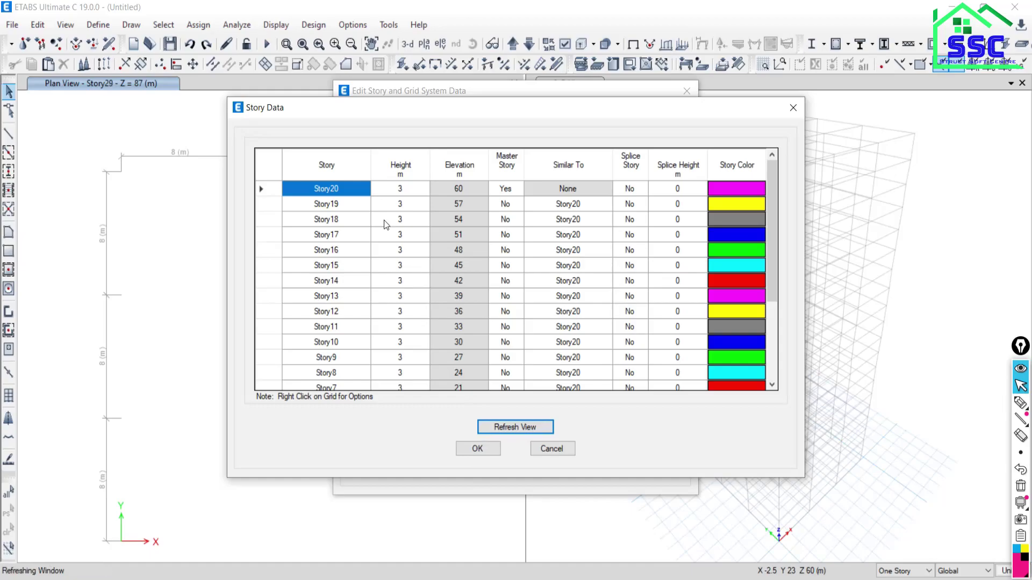
{"action": "left_click", "coordinate": [469, 449]}
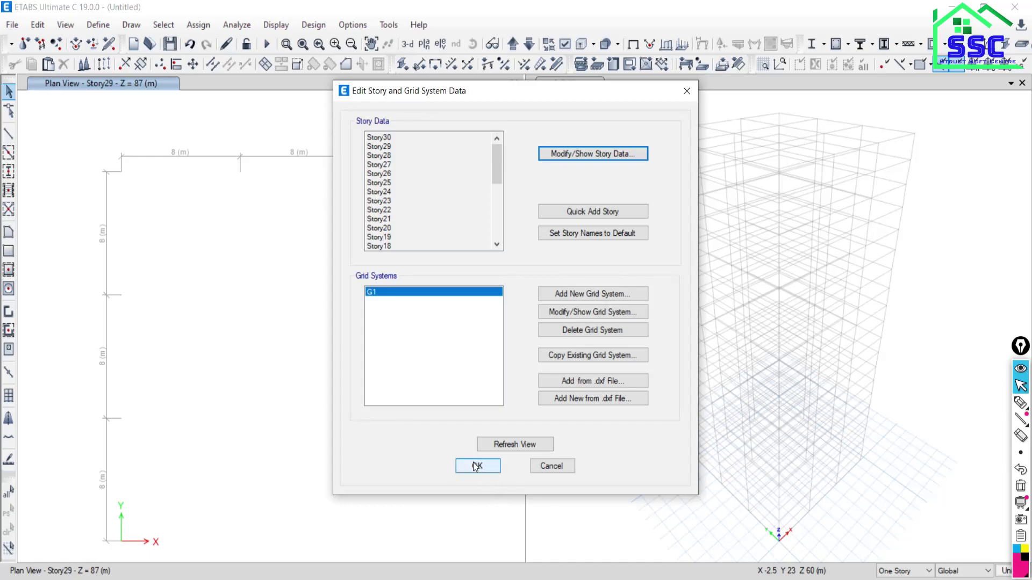
{"action": "left_click", "coordinate": [477, 466]}
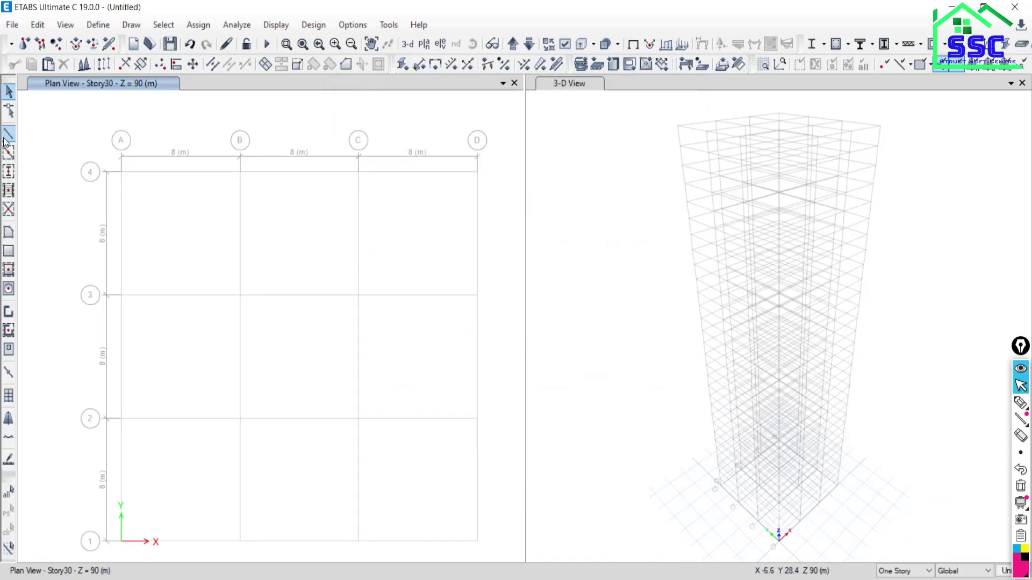
- Quick draw SteelCol columns at all grid intersections of the plan with All Stories active
{"action": "left_click", "coordinate": [9, 171]}
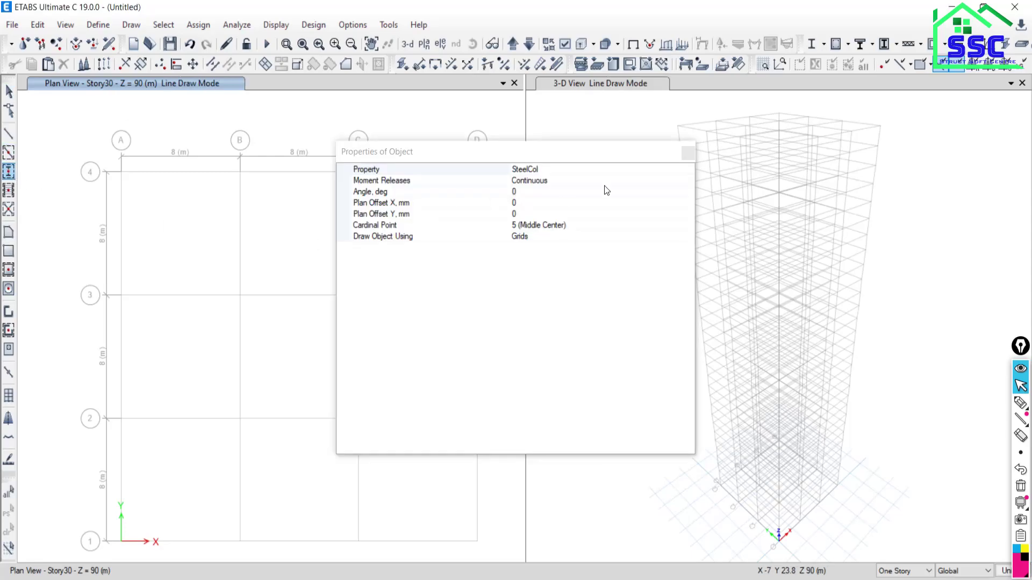
{"action": "left_click", "coordinate": [688, 154]}
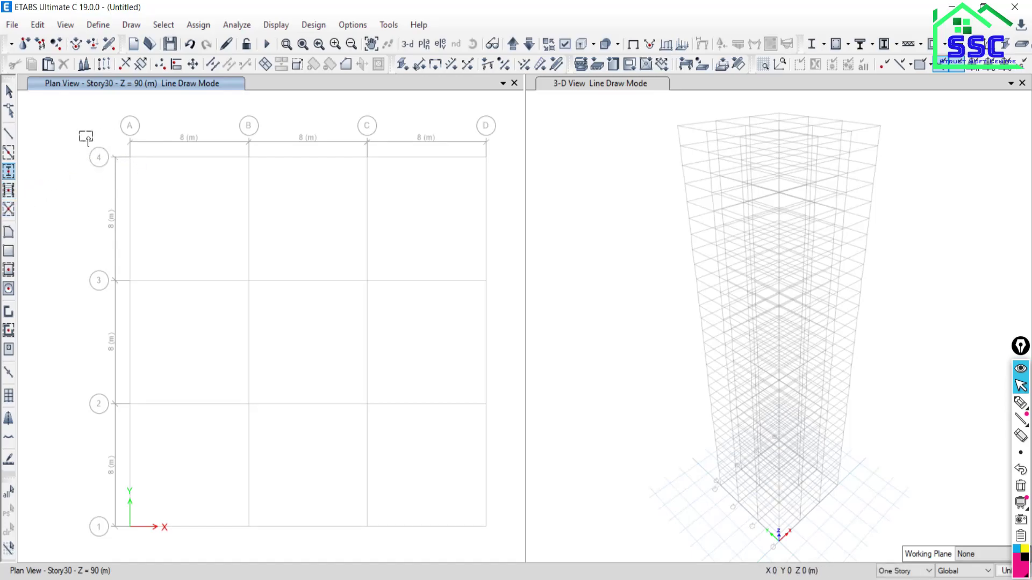
{"action": "left_click", "coordinate": [903, 571]}
{"action": "left_click", "coordinate": [894, 550]}
{"action": "left_click_drag", "start_coordinate": [71, 114], "coordinate": [501, 544]}
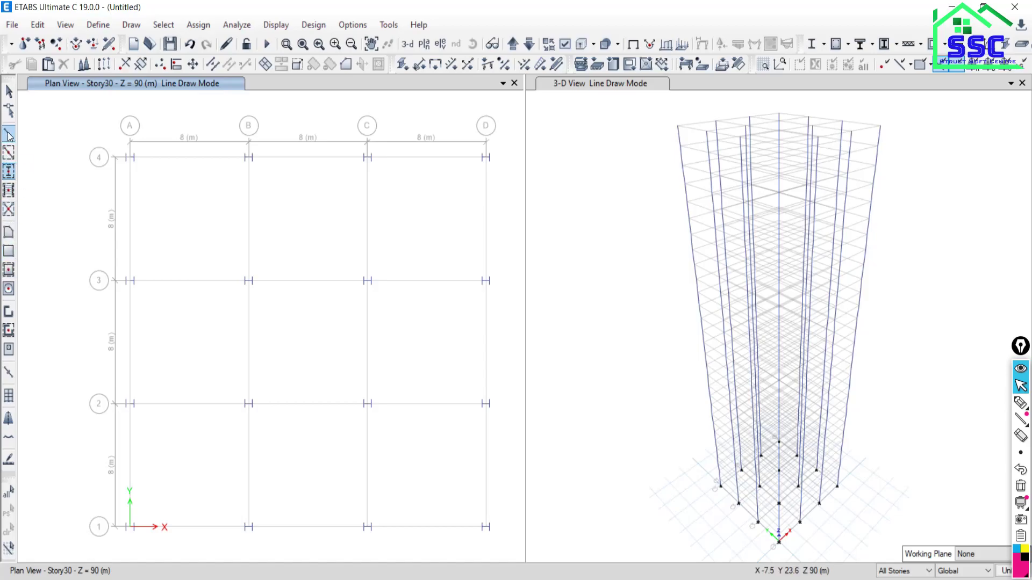
- Quick draw SteelCol frame beams along all grid lines in the plan on all stories
{"action": "left_click", "coordinate": [9, 153]}
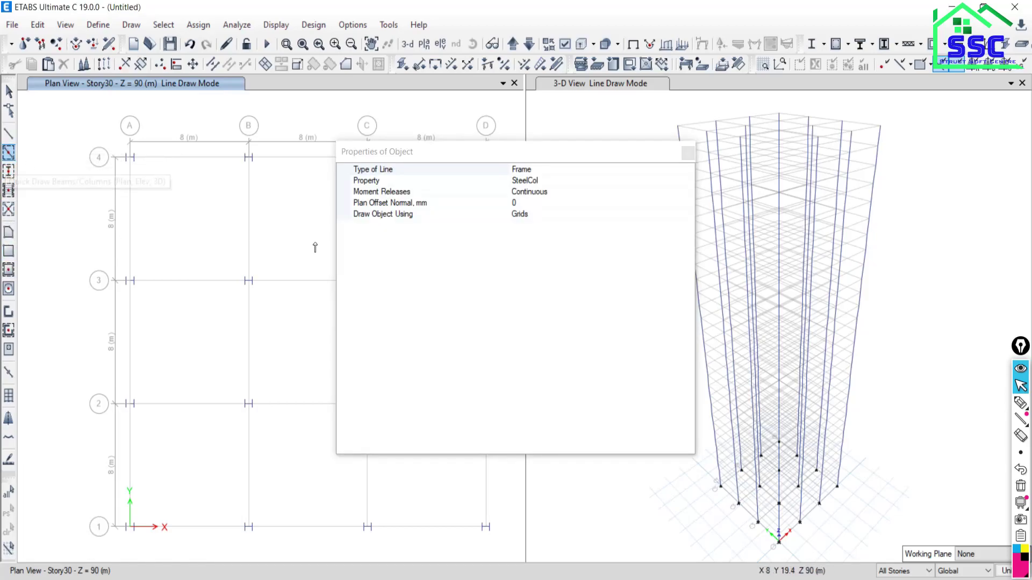
{"action": "left_click", "coordinate": [688, 153]}
{"action": "mouse_move", "coordinate": [81, 122]}
{"action": "left_mouse_down"}
{"action": "mouse_move", "coordinate": [394, 493]}
{"action": "mouse_move", "coordinate": [507, 569]}
{"action": "mouse_move", "coordinate": [508, 553]}
{"action": "left_mouse_up"}
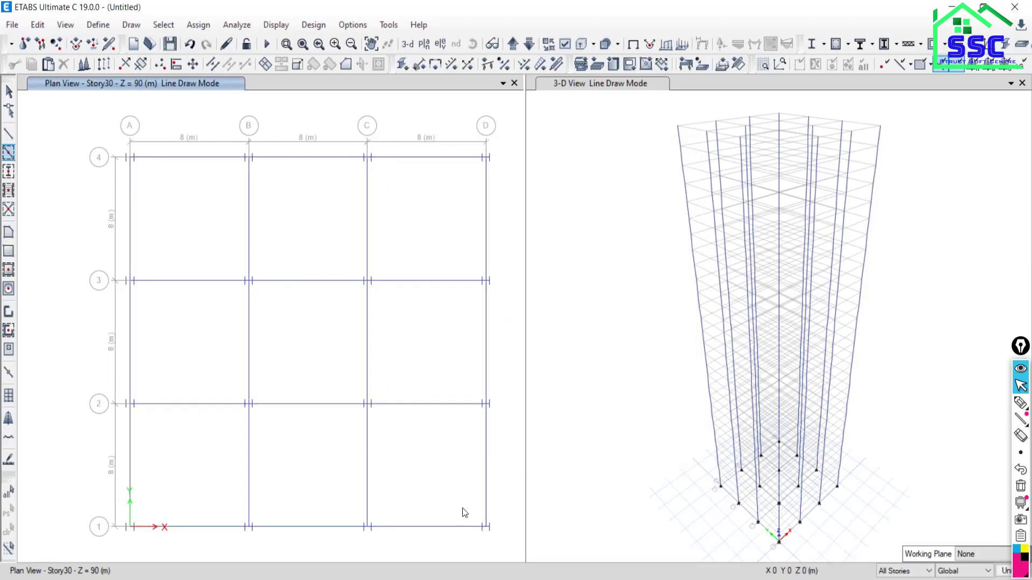
- Quick draw Slab1 floor panels in all grid bays on all stories and leave the drawing mode
{"action": "left_click", "coordinate": [9, 251]}
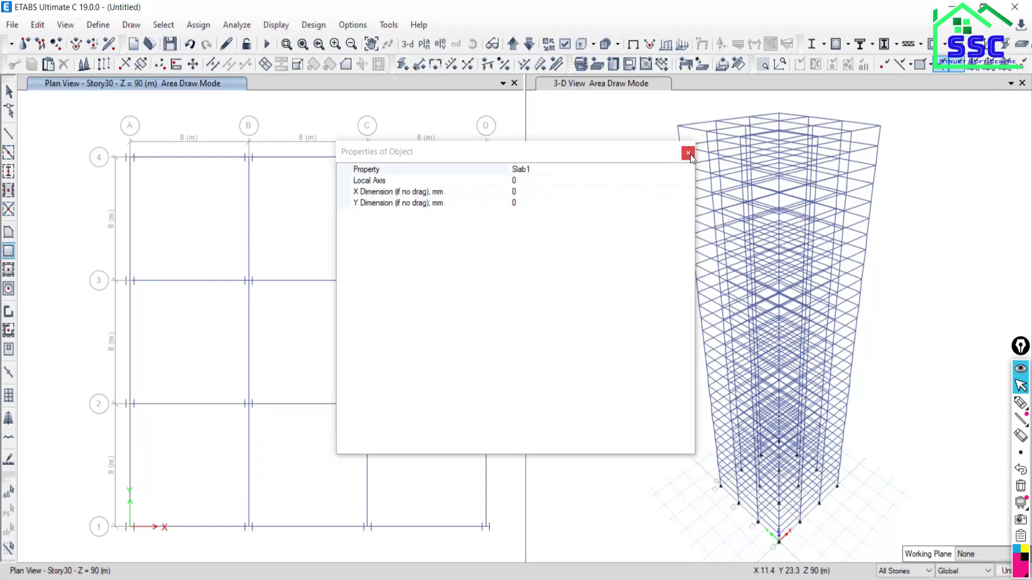
{"action": "left_click", "coordinate": [689, 153]}
{"action": "left_click", "coordinate": [8, 269]}
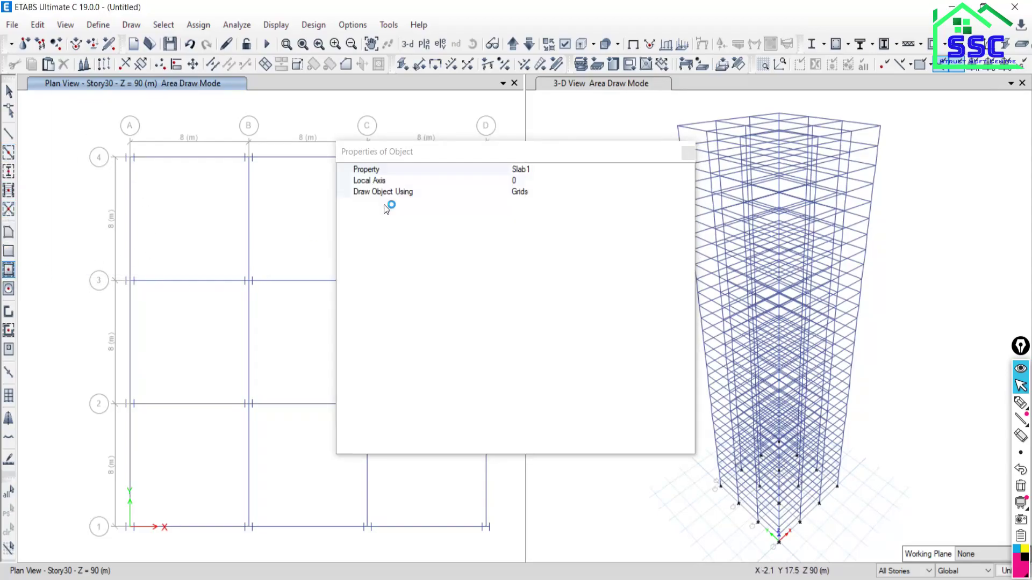
{"action": "left_click", "coordinate": [688, 153]}
{"action": "mouse_move", "coordinate": [64, 137]}
{"action": "left_mouse_down"}
{"action": "mouse_move", "coordinate": [443, 425]}
{"action": "mouse_move", "coordinate": [507, 548]}
{"action": "left_mouse_up"}
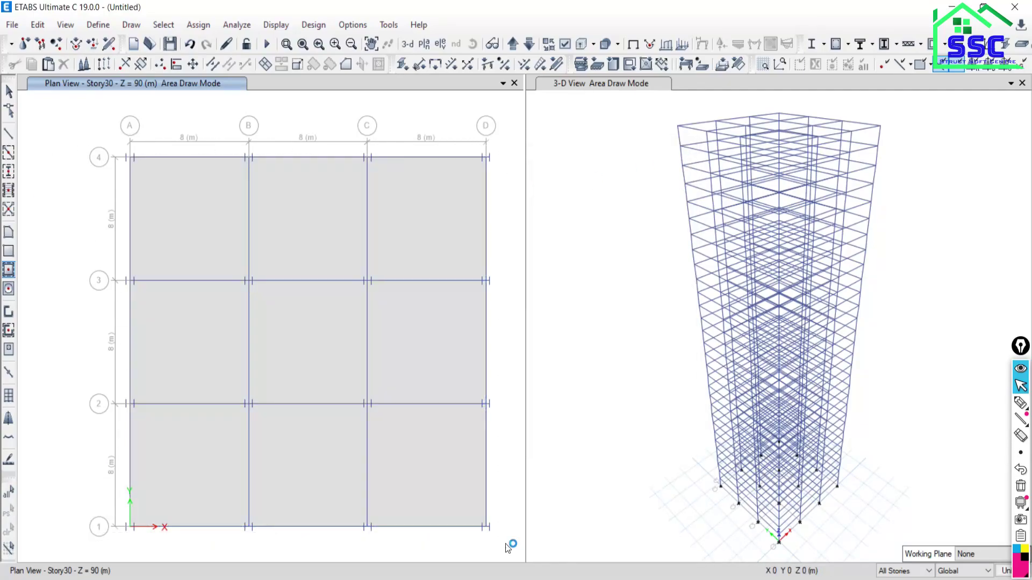
{"action": "scroll", "coordinate": [465, 371], "scroll_direction": "down", "scroll_amount": 5}
{"action": "scroll", "coordinate": [806, 342], "scroll_direction": "down", "scroll_amount": 3}
{"action": "scroll", "coordinate": [771, 342], "scroll_direction": "up", "scroll_amount": 6}
{"action": "middle_click_drag", "start_coordinate": [360, 352], "coordinate": [237, 331]}
{"action": "scroll", "coordinate": [294, 293], "scroll_direction": "up", "scroll_amount": 3}
{"action": "scroll", "coordinate": [322, 387], "scroll_direction": "up", "scroll_amount": 5}
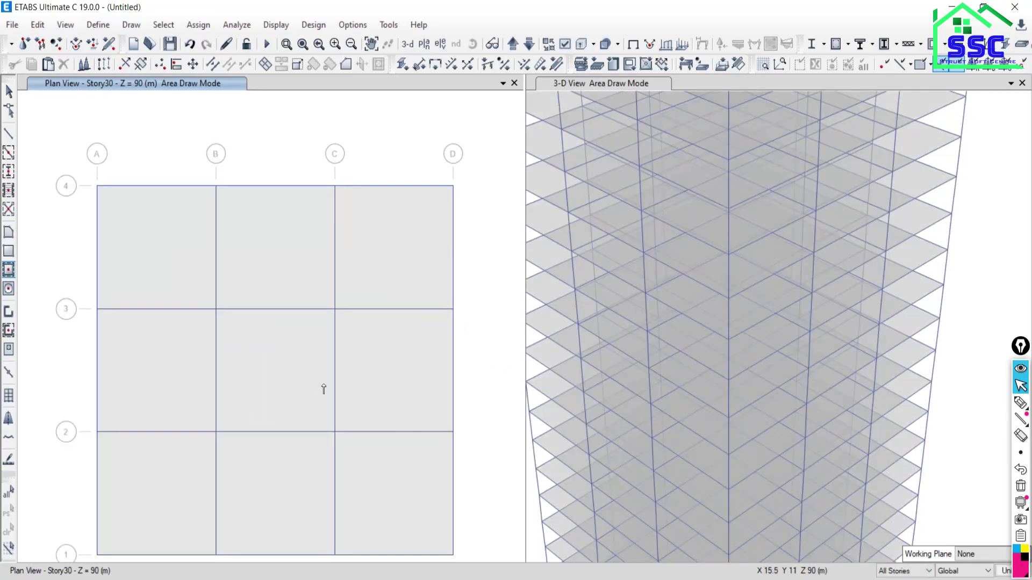
{"action": "left_click", "coordinate": [9, 92]}
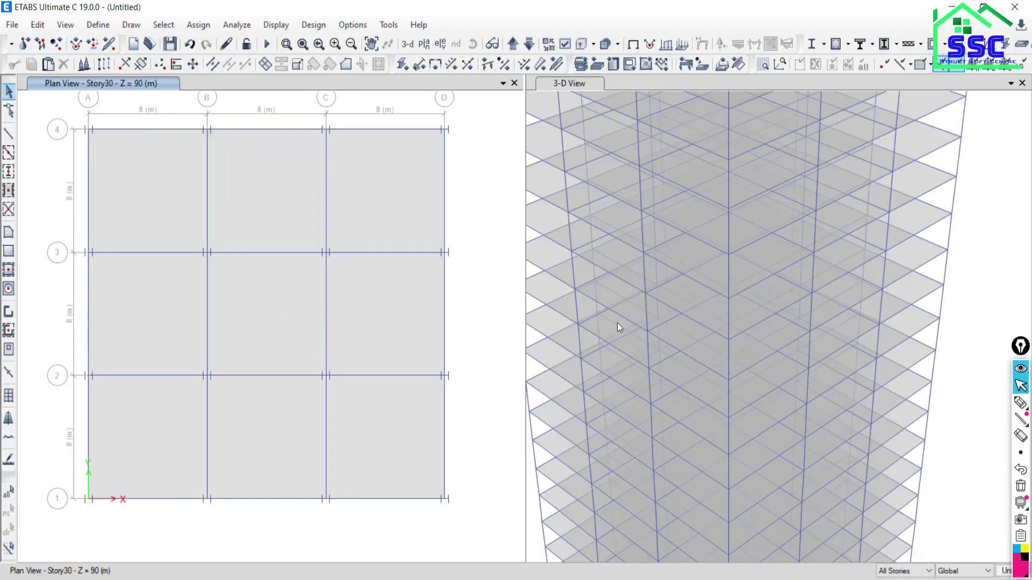
{"action": "scroll", "coordinate": [707, 331], "scroll_direction": "down", "scroll_amount": 5}
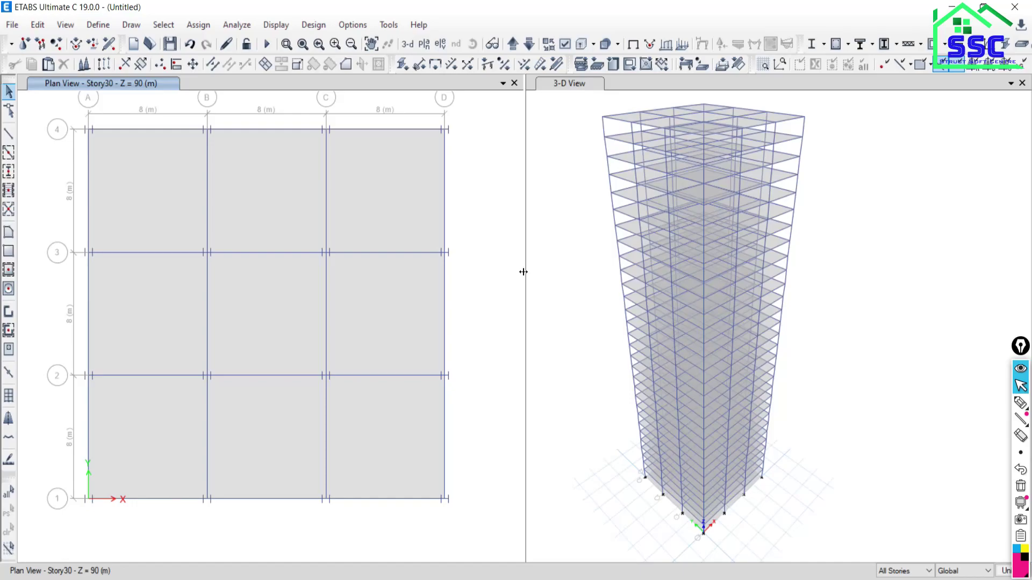
- Widen the Story30 plan window and switch the 3-D window to the Base plan view
{"action": "left_click_drag", "start_coordinate": [524, 272], "coordinate": [650, 290]}
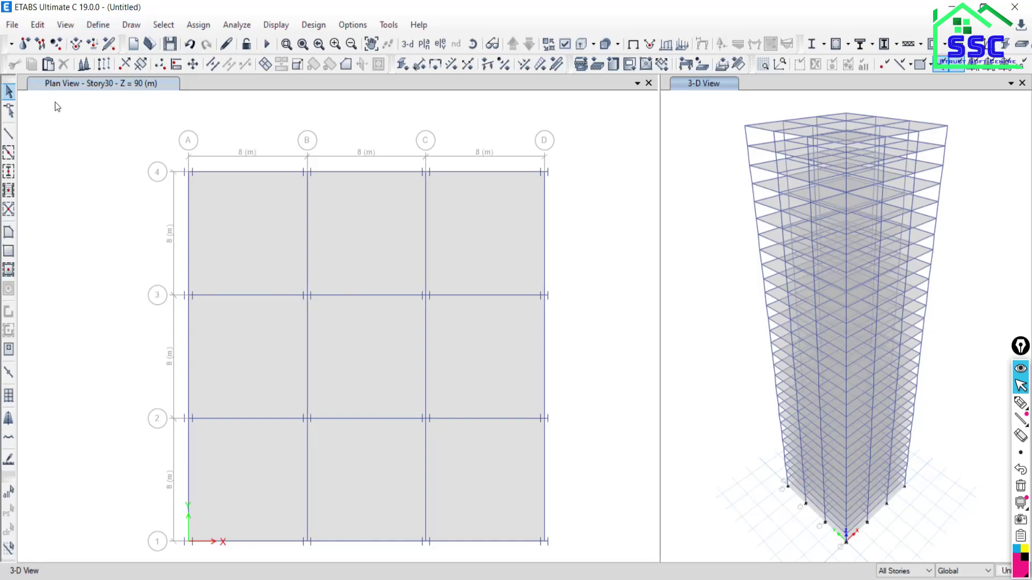
{"action": "left_click", "coordinate": [424, 43]}
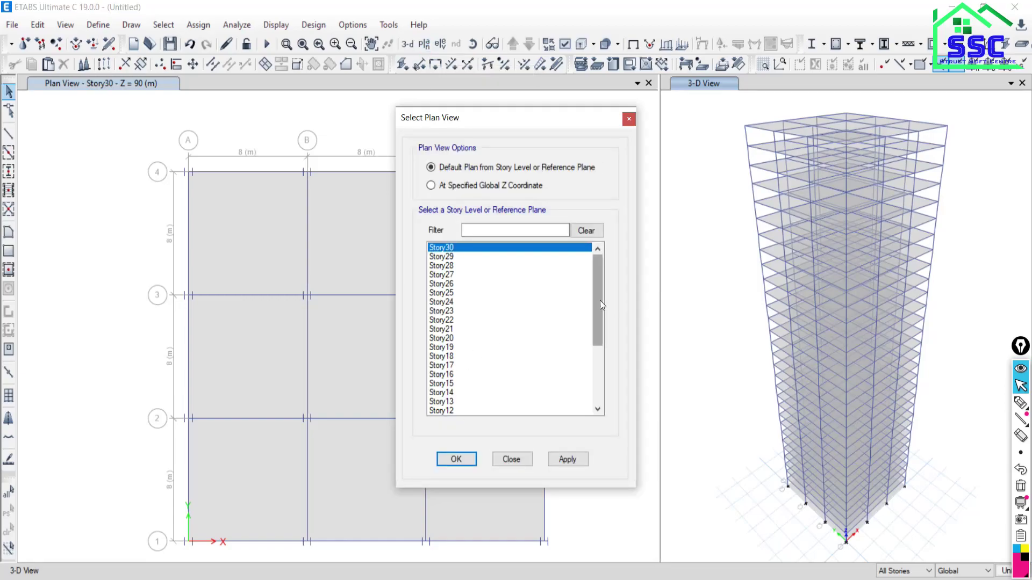
{"action": "scroll", "coordinate": [480, 392], "scroll_direction": "down", "scroll_amount": 4}
{"action": "left_click", "coordinate": [439, 411]}
{"action": "left_click", "coordinate": [569, 460]}
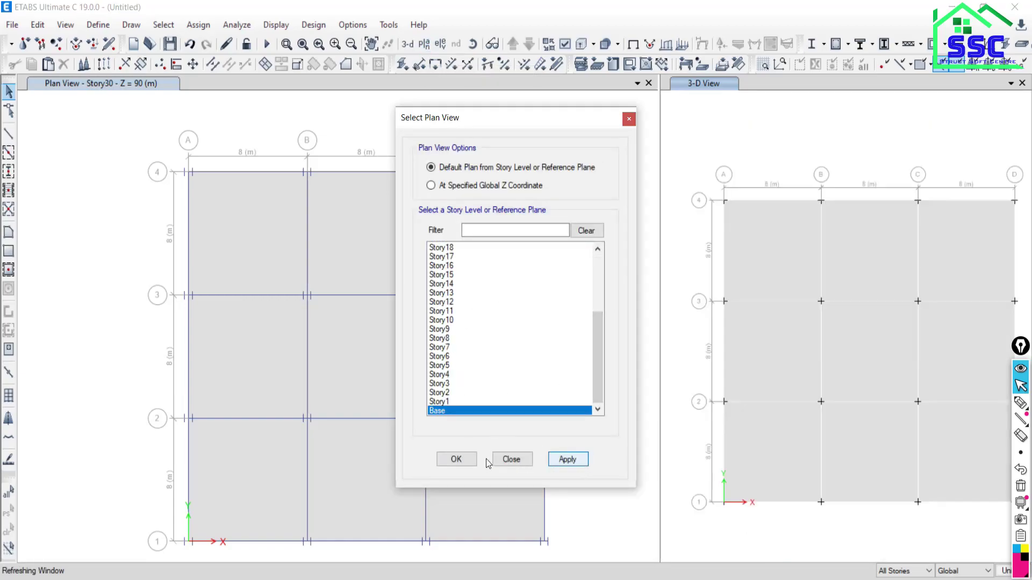
{"action": "left_click", "coordinate": [511, 459]}
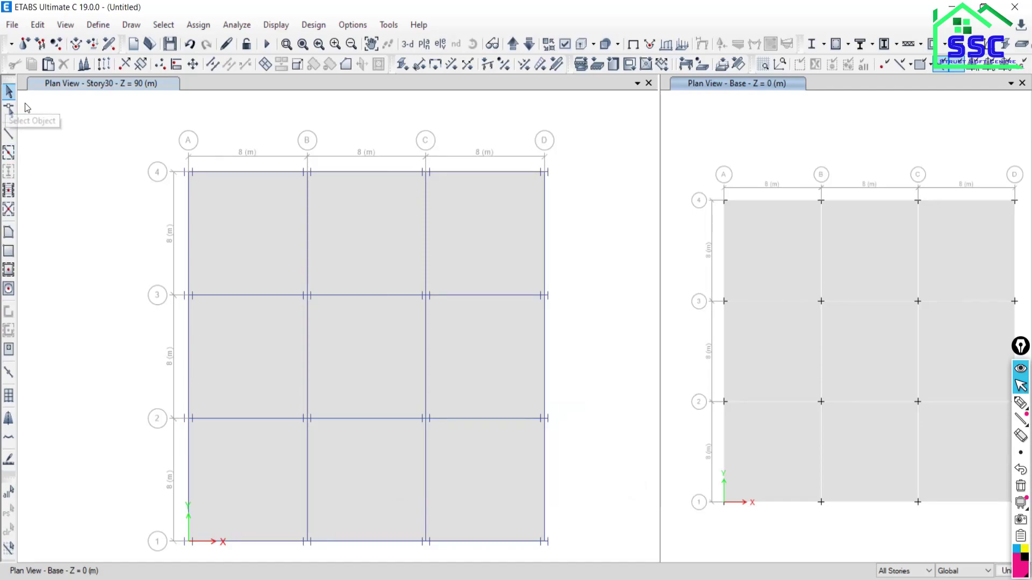
- Delete the nine slab panels picked in the Base plan with All Stories active, and undo the deletion
{"action": "left_click", "coordinate": [768, 436]}
{"action": "left_click", "coordinate": [860, 443]}
{"action": "left_click", "coordinate": [930, 450]}
{"action": "left_click", "coordinate": [941, 372]}
{"action": "left_click", "coordinate": [883, 352]}
{"action": "left_click", "coordinate": [758, 348]}
{"action": "left_click", "coordinate": [868, 265]}
{"action": "left_click", "coordinate": [950, 264]}
{"action": "left_click", "coordinate": [760, 262]}
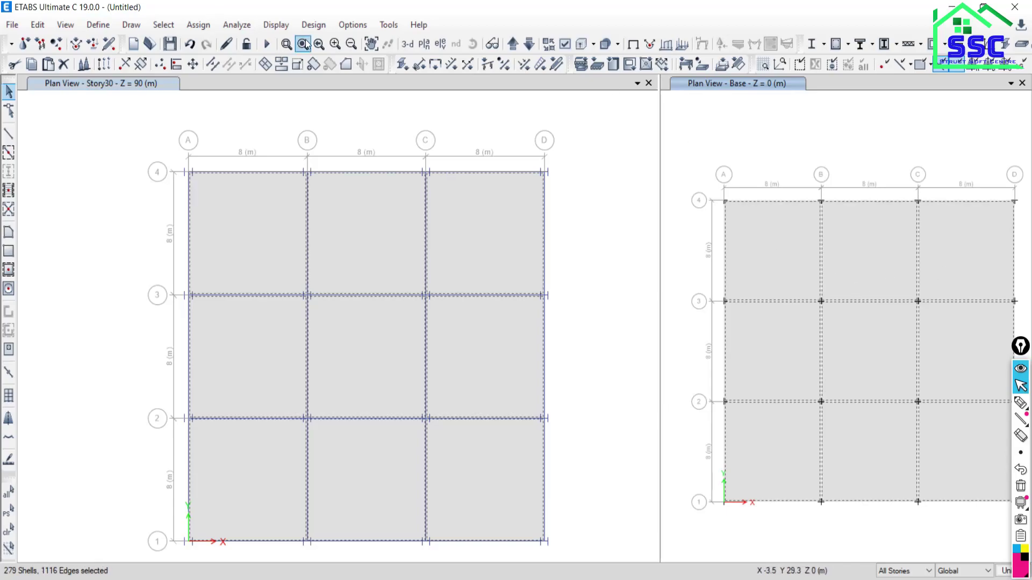
{"action": "left_click", "coordinate": [61, 66]}
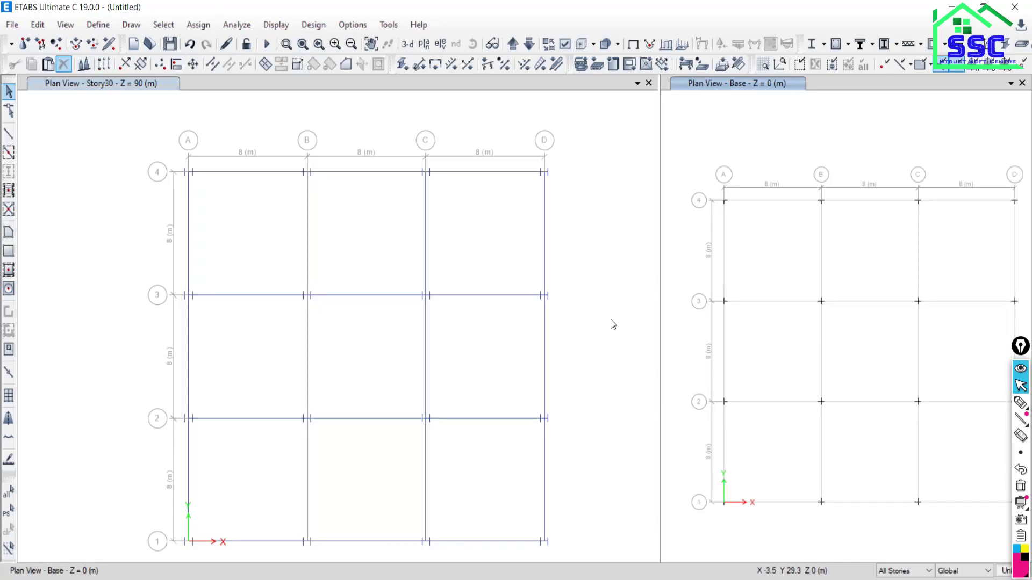
{"action": "left_click", "coordinate": [189, 43]}
- Set the story scope to One Story and delete all nine slab panels in the Base plan
{"action": "left_click", "coordinate": [900, 571]}
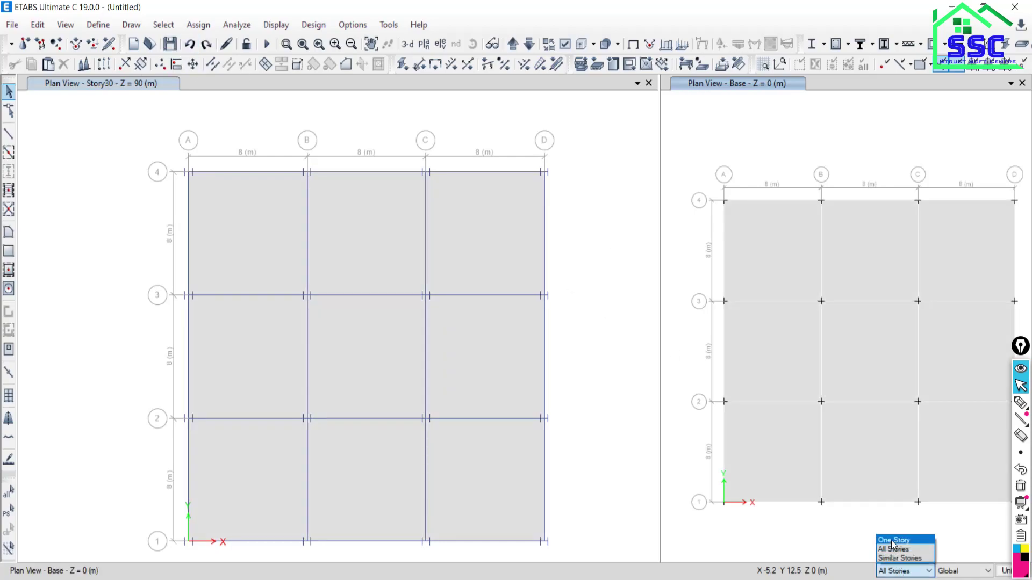
{"action": "left_click", "coordinate": [894, 538]}
{"action": "left_click", "coordinate": [860, 450]}
{"action": "left_click", "coordinate": [754, 444]}
{"action": "left_click", "coordinate": [755, 362]}
{"action": "left_click", "coordinate": [854, 359]}
{"action": "left_click", "coordinate": [972, 458]}
{"action": "left_click", "coordinate": [964, 345]}
{"action": "left_click", "coordinate": [946, 284]}
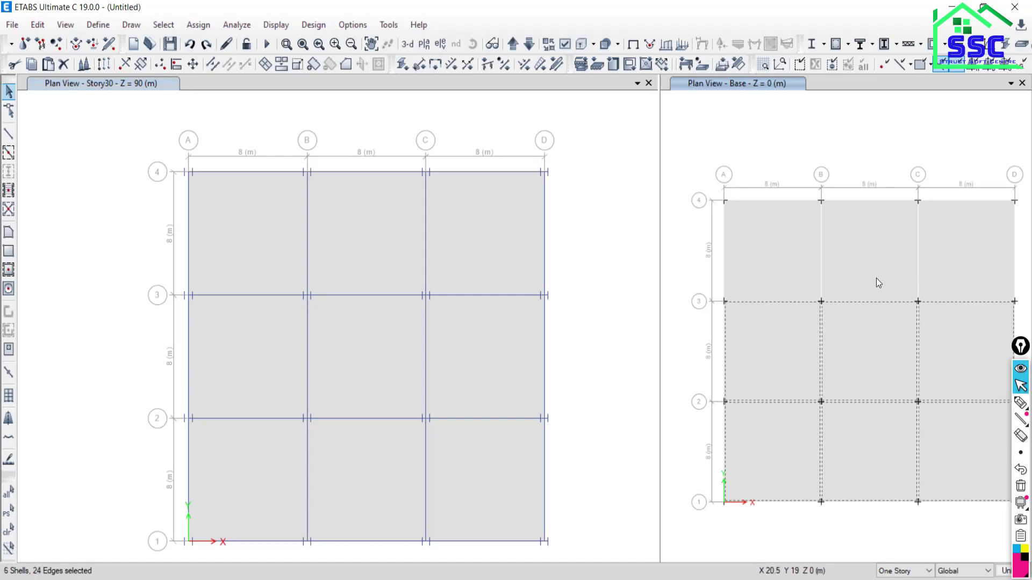
{"action": "left_click", "coordinate": [786, 269]}
{"action": "left_click", "coordinate": [847, 269]}
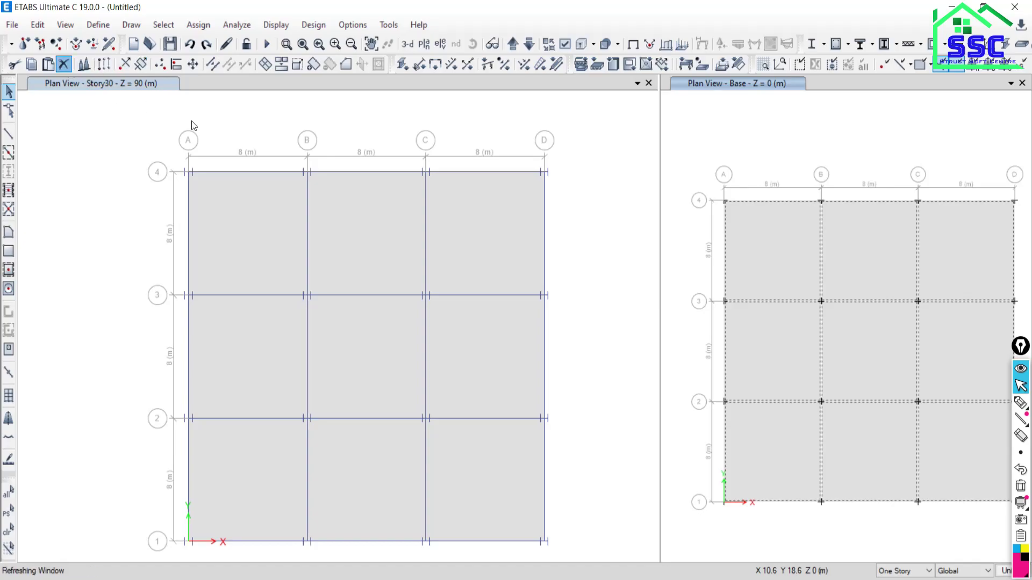
{"action": "left_click", "coordinate": [64, 64]}
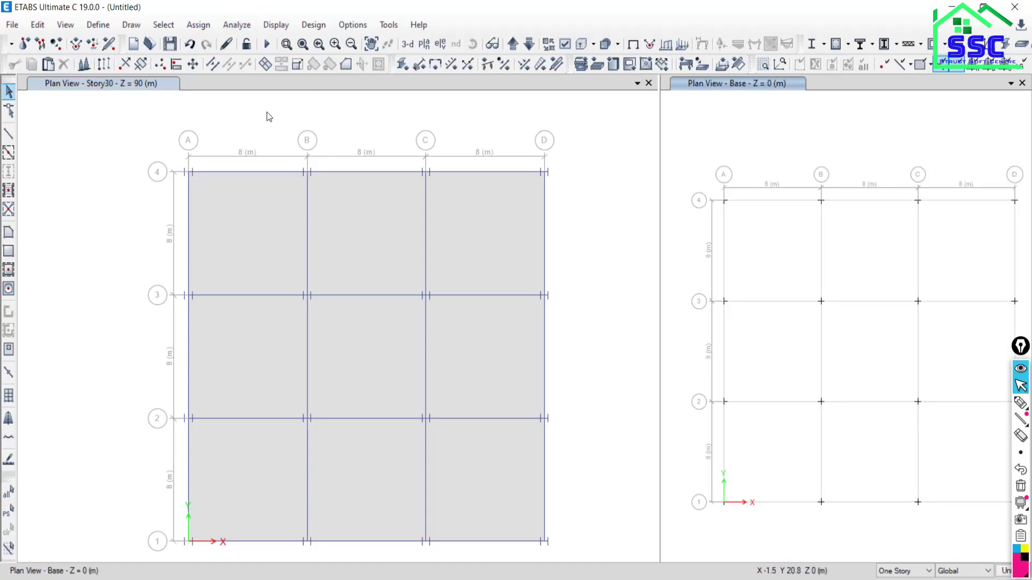
- Switch the Story30 plan window to the 3-D view and clear the selection
{"action": "left_click_drag", "start_coordinate": [267, 113], "coordinate": [580, 333]}
{"action": "left_click", "coordinate": [407, 44]}
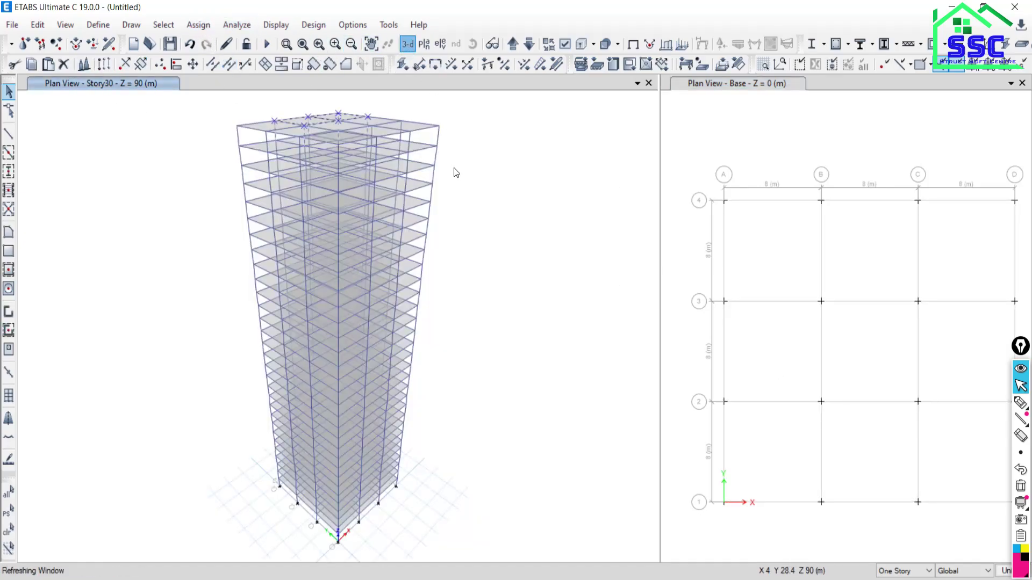
{"action": "left_click", "coordinate": [7, 537]}
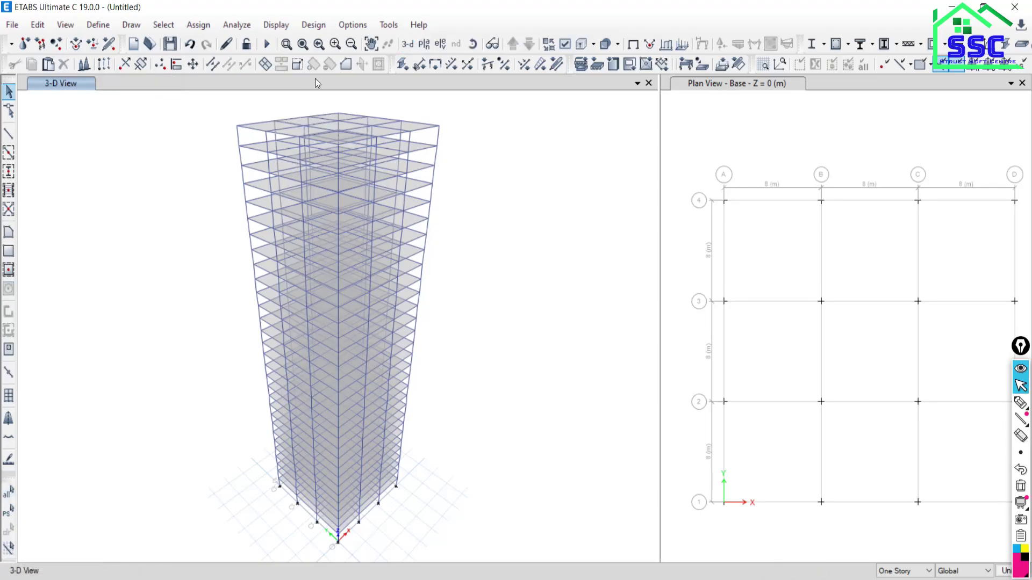
- Switch the 3-D window to the Story13 plan and the Base plan window to the 3-D view
{"action": "left_click", "coordinate": [424, 44]}
{"action": "left_click", "coordinate": [440, 401]}
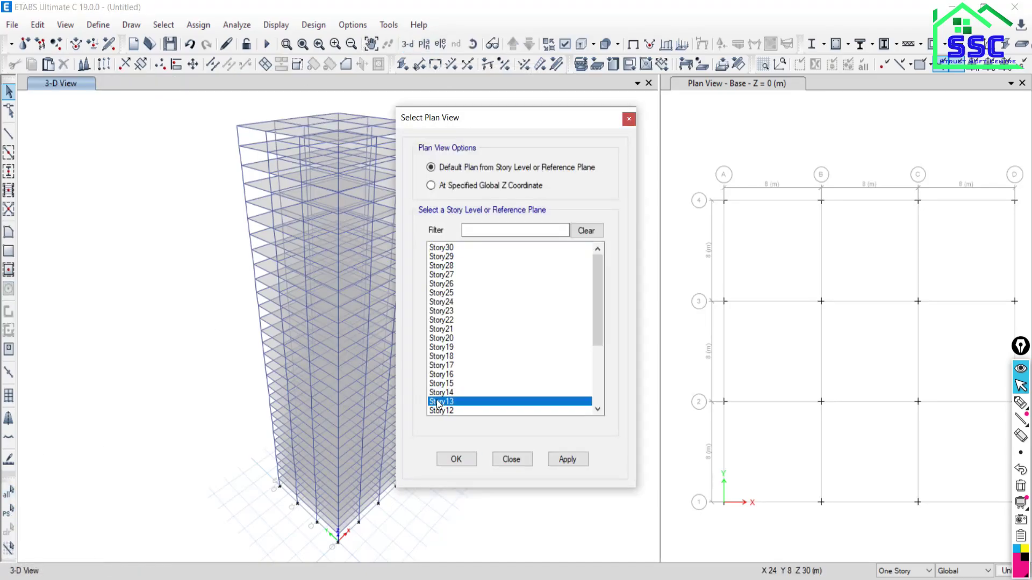
{"action": "left_click", "coordinate": [562, 459]}
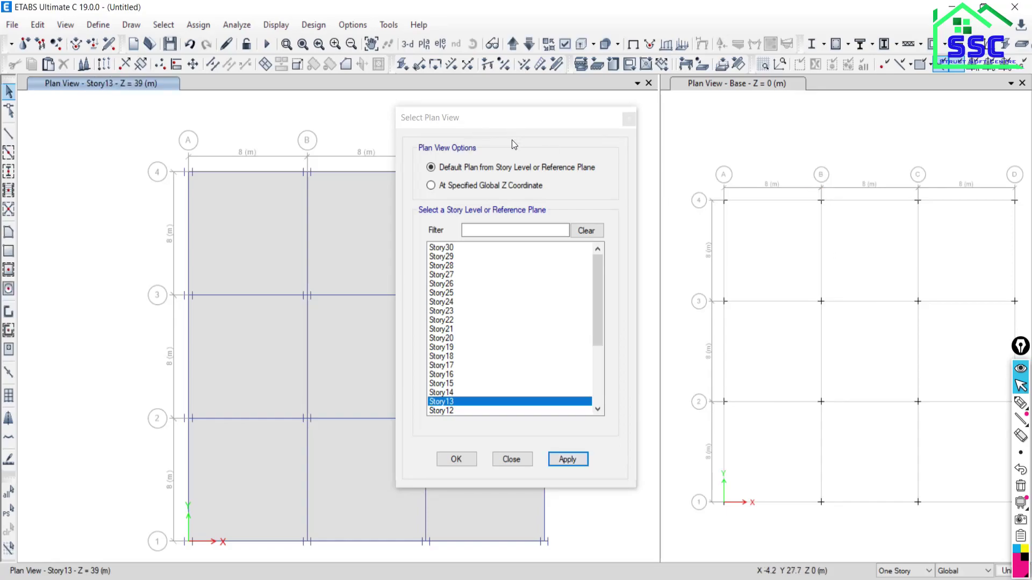
{"action": "left_click", "coordinate": [630, 119]}
{"action": "left_click", "coordinate": [847, 164]}
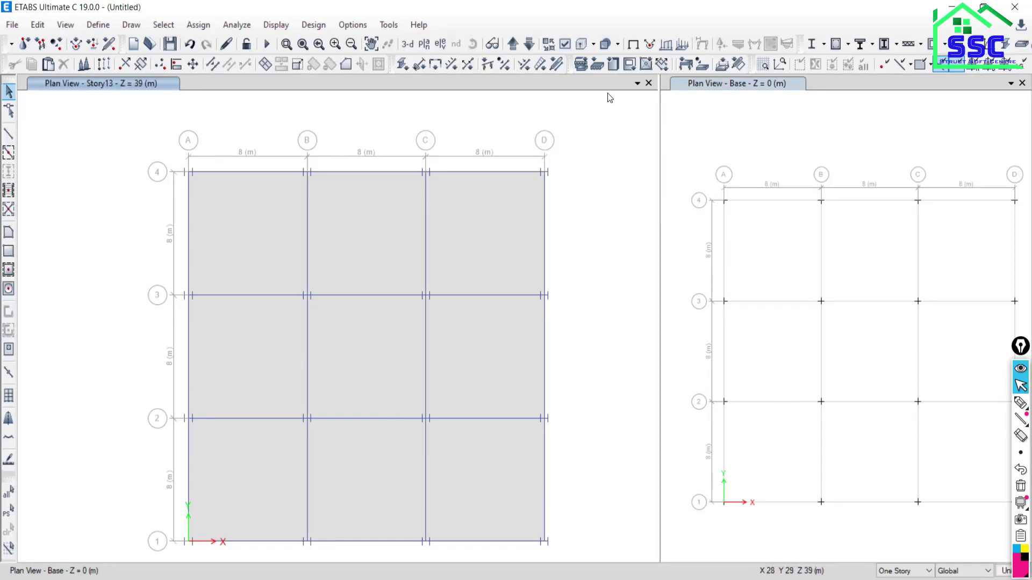
{"action": "left_click", "coordinate": [403, 45]}
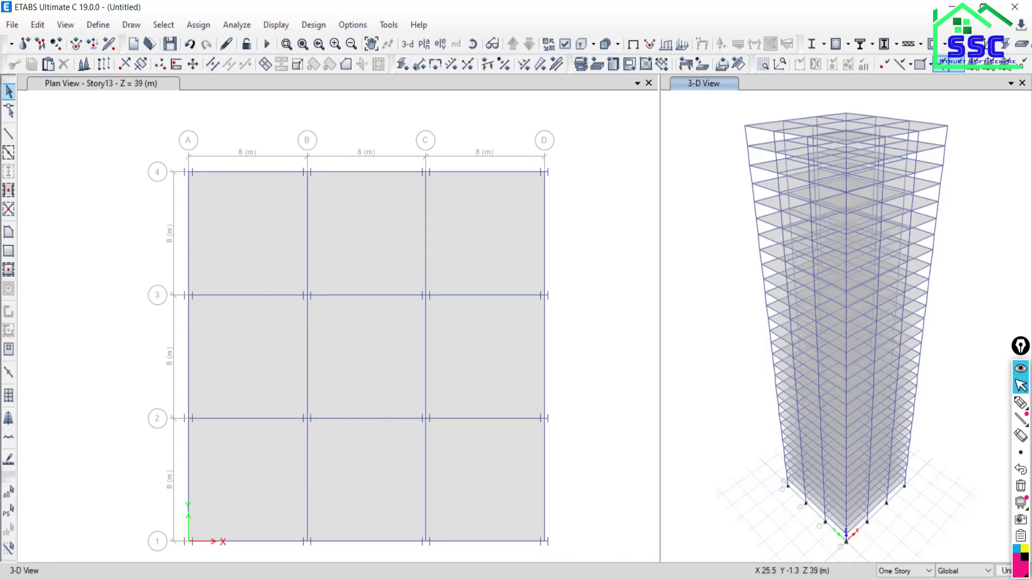
{"action": "middle_click_drag", "start_coordinate": [404, 369], "coordinate": [394, 337]}
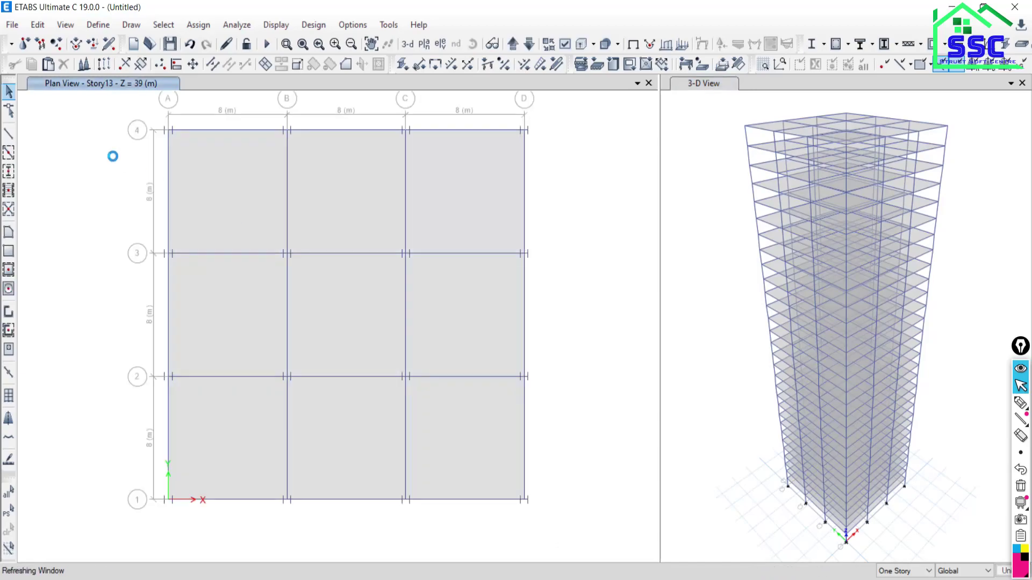
{"action": "middle_click_drag", "start_coordinate": [284, 293], "coordinate": [311, 295]}
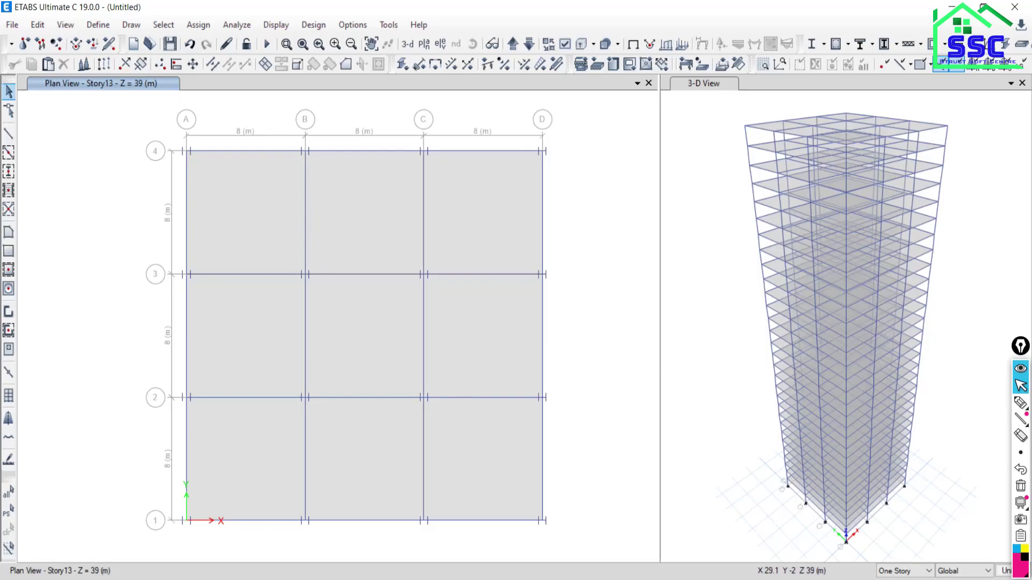
- Switch to the IMPORTANT COMMANDS PDF in Nitro Pro to review the topic list, and return to ETABS
{"action": "key", "text": "alt+Tab"}
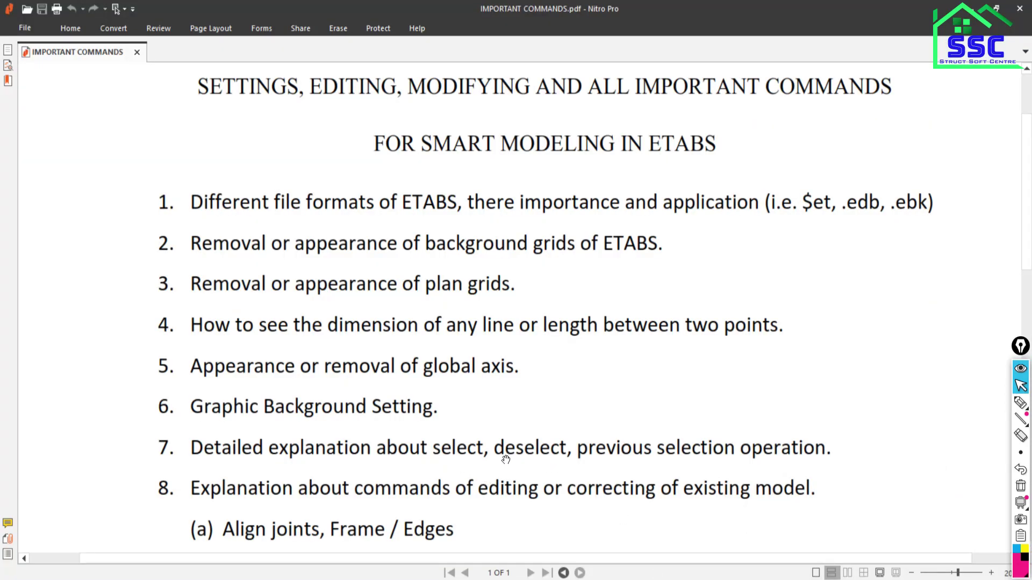
{"action": "key", "text": "alt+Tab"}
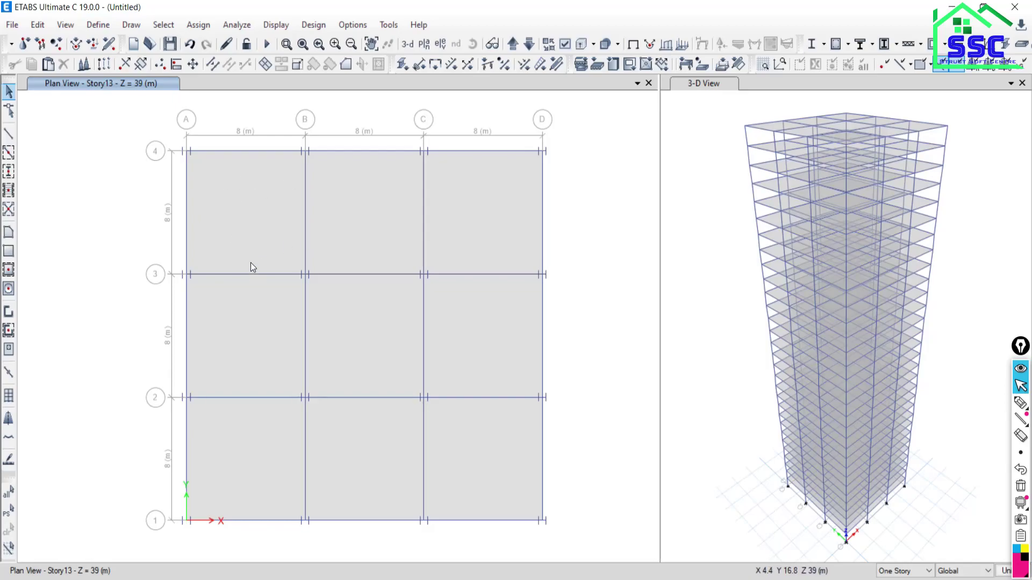
- Select the Story13 slab panel between grids A-B and 3-4, outline and mark its four edges with the annotation pen, and erase the marks
{"action": "left_click", "coordinate": [245, 203]}
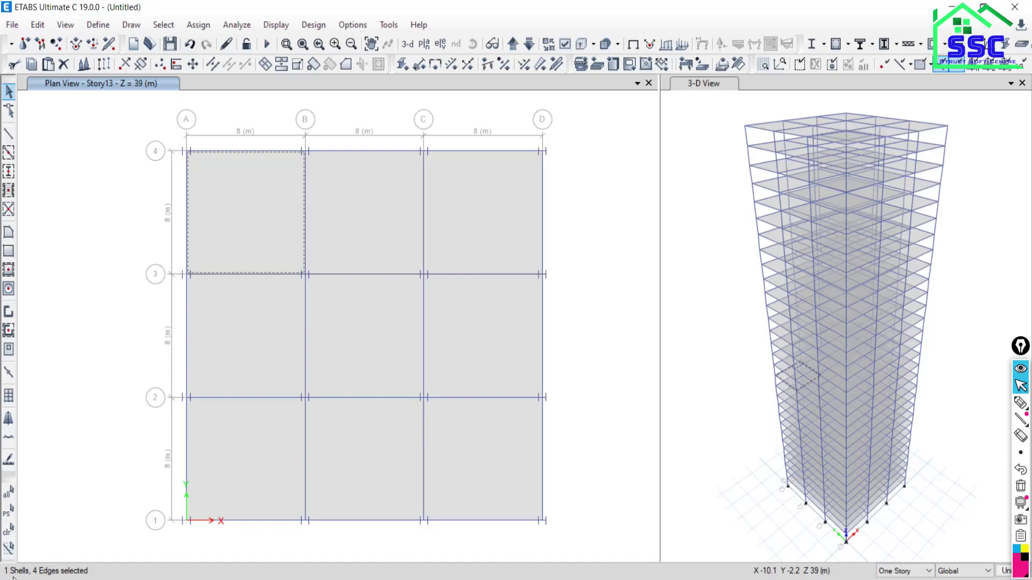
{"action": "left_click", "coordinate": [1021, 402]}
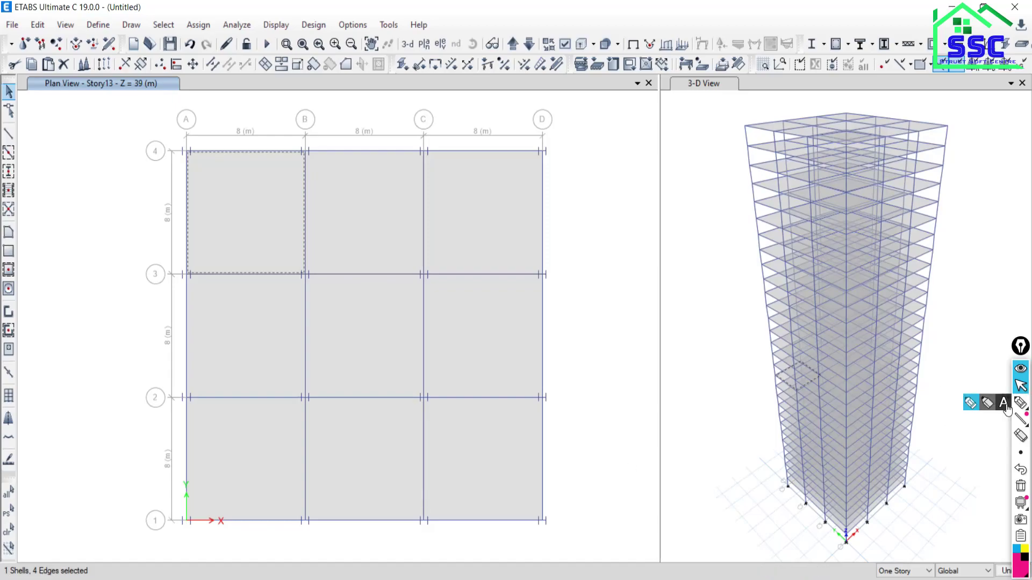
{"action": "mouse_move", "coordinate": [185, 154]}
{"action": "left_mouse_down"}
{"action": "mouse_move", "coordinate": [186, 272]}
{"action": "mouse_move", "coordinate": [304, 273]}
{"action": "mouse_move", "coordinate": [302, 157]}
{"action": "mouse_move", "coordinate": [184, 150]}
{"action": "left_mouse_up"}
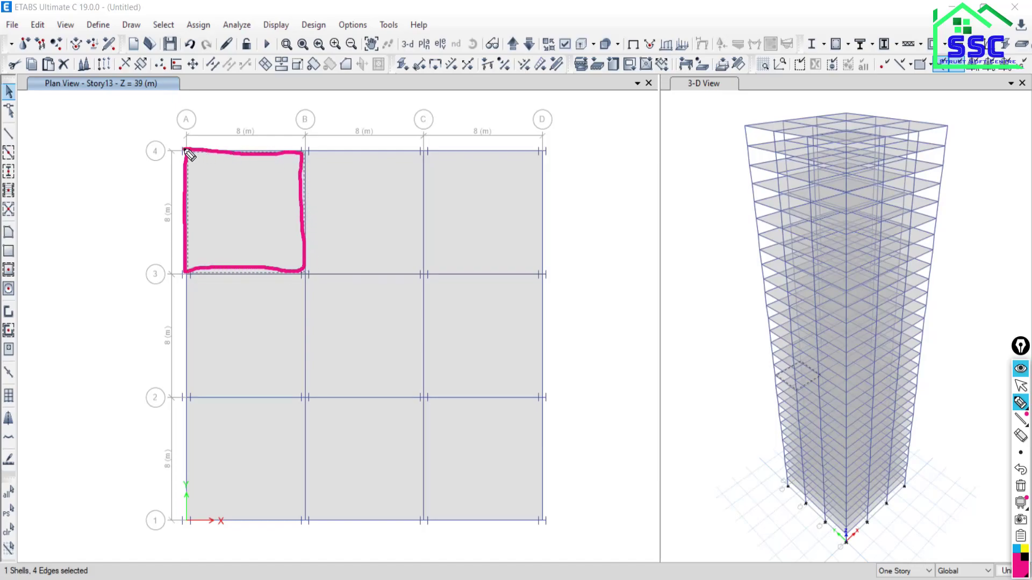
{"action": "mouse_move", "coordinate": [250, 128]}
{"action": "left_mouse_down"}
{"action": "mouse_move", "coordinate": [235, 147]}
{"action": "mouse_move", "coordinate": [253, 155]}
{"action": "left_mouse_up"}
{"action": "mouse_move", "coordinate": [324, 200]}
{"action": "left_mouse_down"}
{"action": "mouse_move", "coordinate": [264, 233]}
{"action": "mouse_move", "coordinate": [237, 285]}
{"action": "left_mouse_up"}
{"action": "left_click_drag", "start_coordinate": [197, 206], "coordinate": [139, 227]}
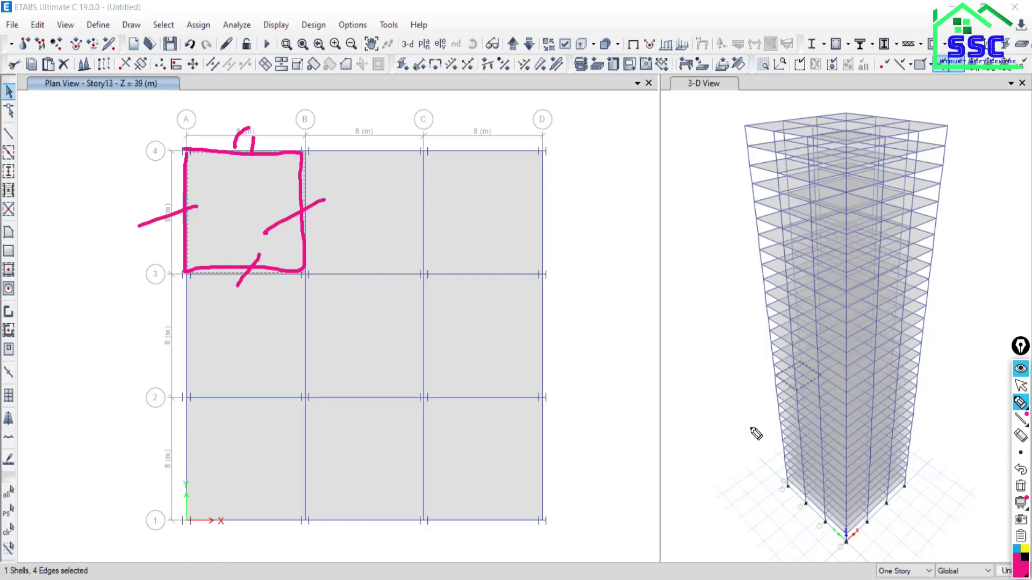
{"action": "left_click", "coordinate": [1021, 486]}
{"action": "left_click", "coordinate": [1020, 386]}
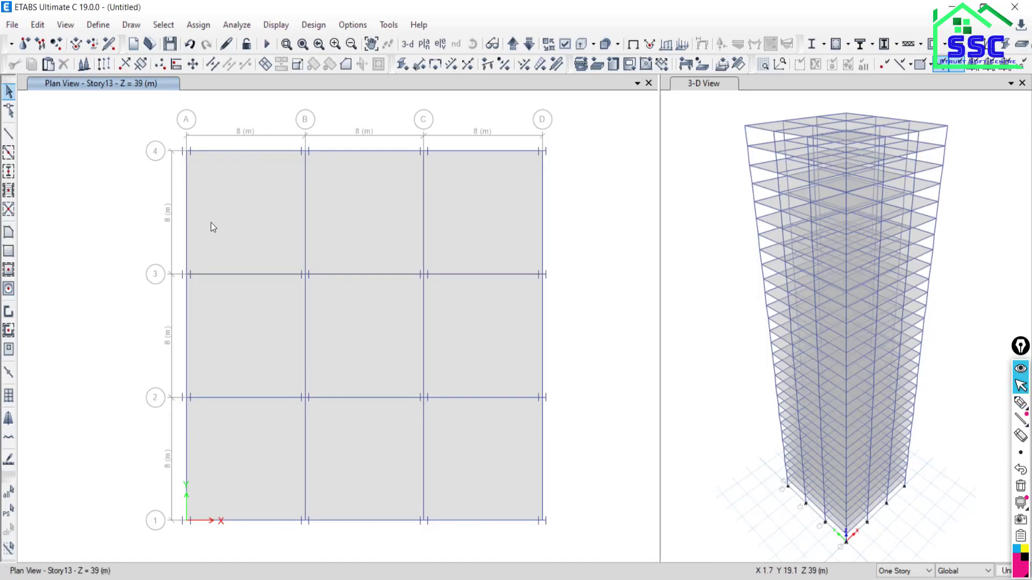
- Pick all nine slab panels one by one in the Story13 plan
{"action": "left_click", "coordinate": [234, 215]}
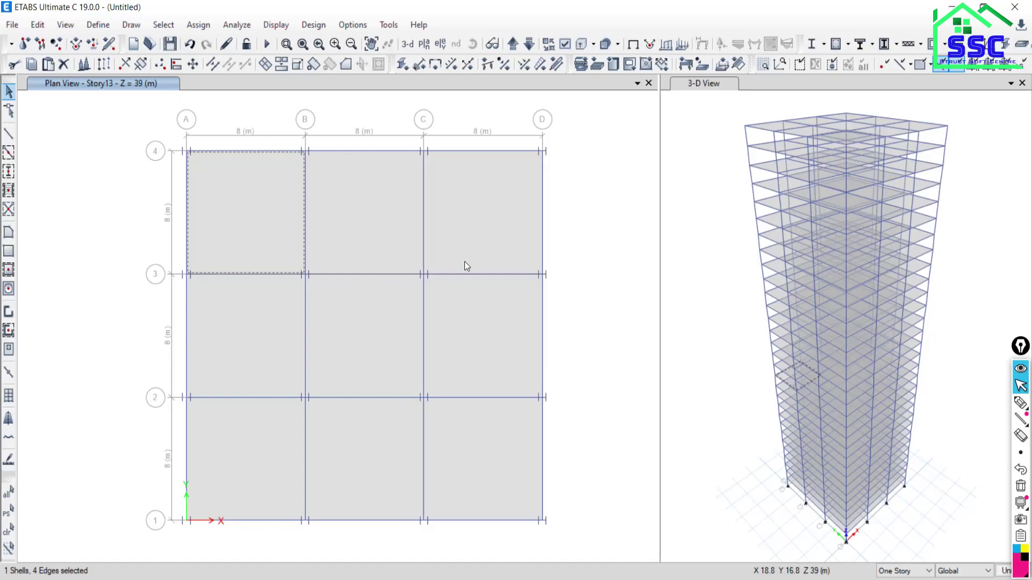
{"action": "left_click", "coordinate": [242, 210]}
{"action": "left_click", "coordinate": [237, 214]}
{"action": "left_click", "coordinate": [343, 229]}
{"action": "left_click", "coordinate": [472, 221]}
{"action": "left_click", "coordinate": [462, 331]}
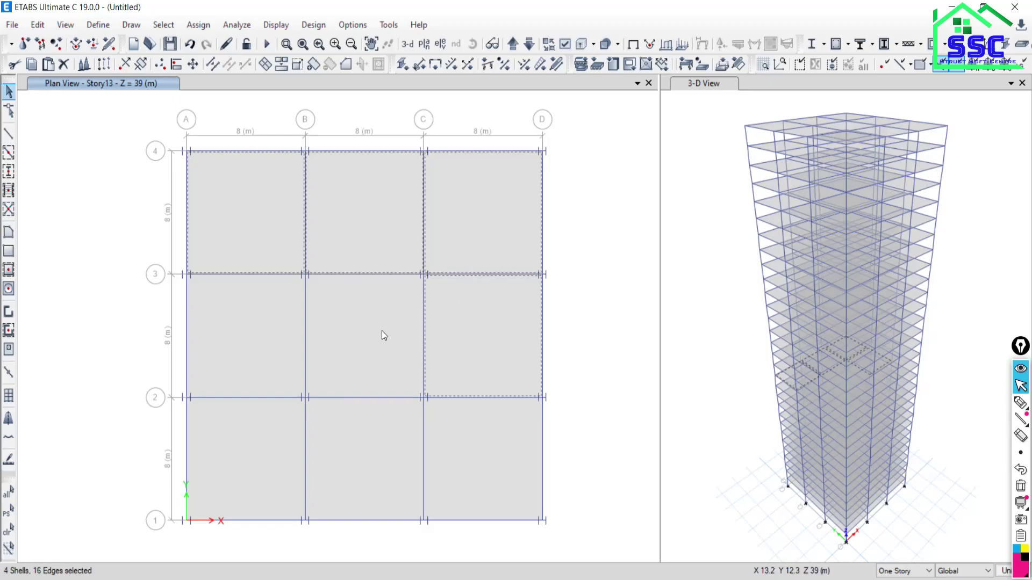
{"action": "left_click", "coordinate": [290, 331]}
{"action": "left_click", "coordinate": [348, 348]}
{"action": "left_click", "coordinate": [351, 436]}
{"action": "left_click", "coordinate": [468, 439]}
{"action": "left_click", "coordinate": [285, 448]}
{"action": "left_click", "coordinate": [385, 332]}
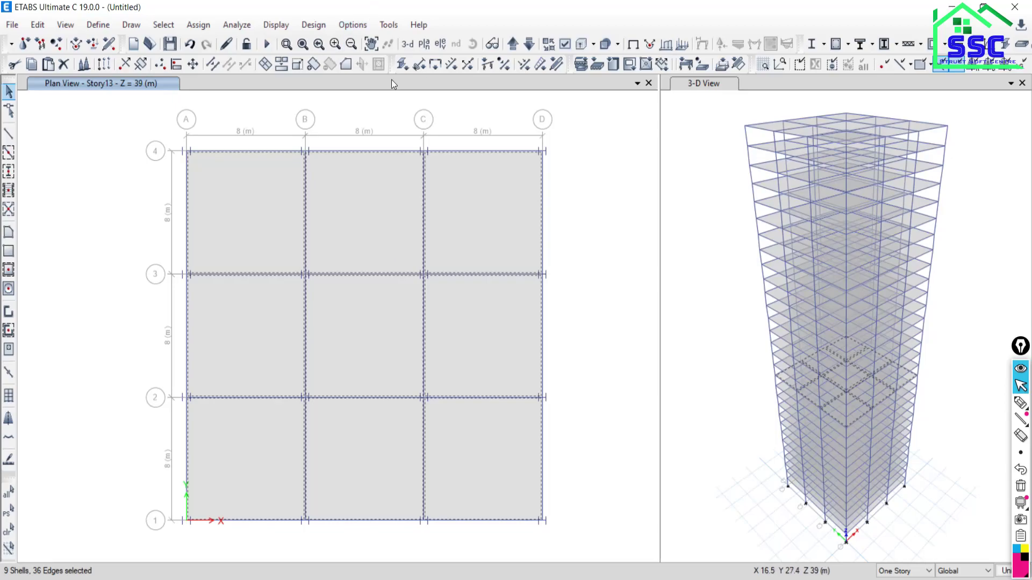
- Move the plan down to Story12, pick the six slab panels between grids 2 and 4, and clear the whole selection
{"action": "left_click", "coordinate": [529, 44]}
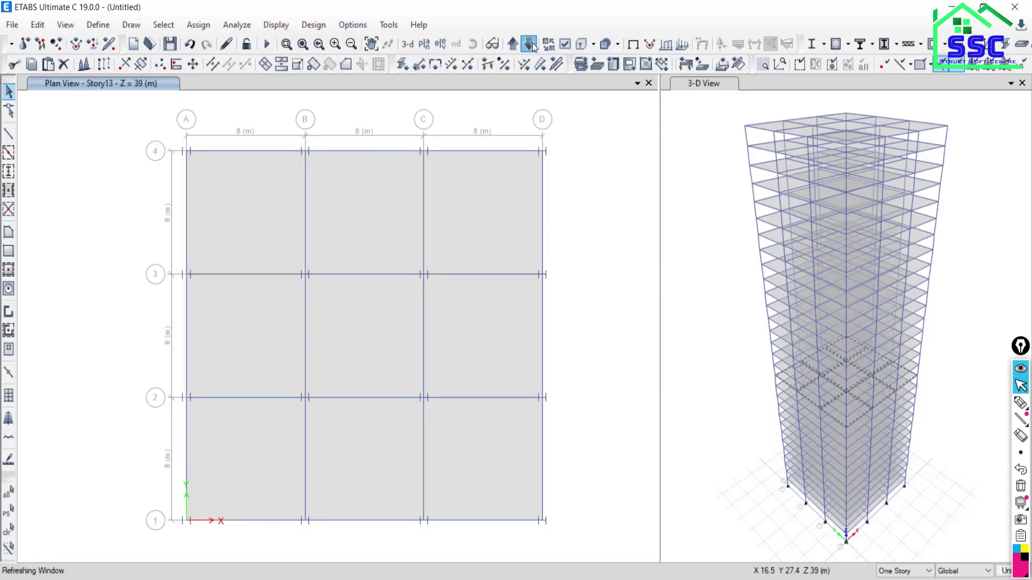
{"action": "left_click", "coordinate": [245, 228]}
{"action": "left_click", "coordinate": [351, 231]}
{"action": "left_click", "coordinate": [465, 223]}
{"action": "left_click", "coordinate": [452, 329]}
{"action": "left_click", "coordinate": [377, 329]}
{"action": "left_click", "coordinate": [291, 330]}
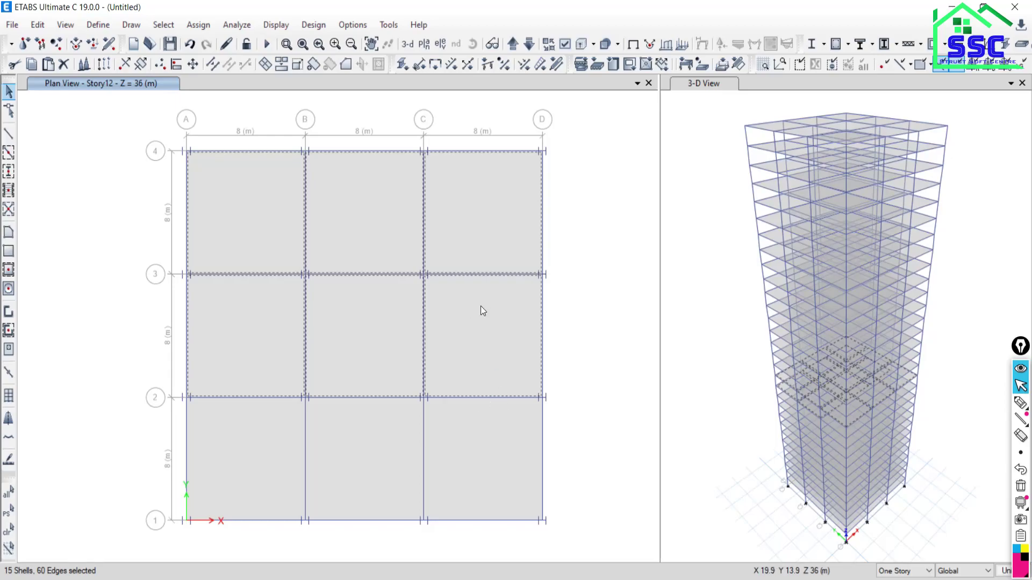
{"action": "left_click", "coordinate": [9, 531]}
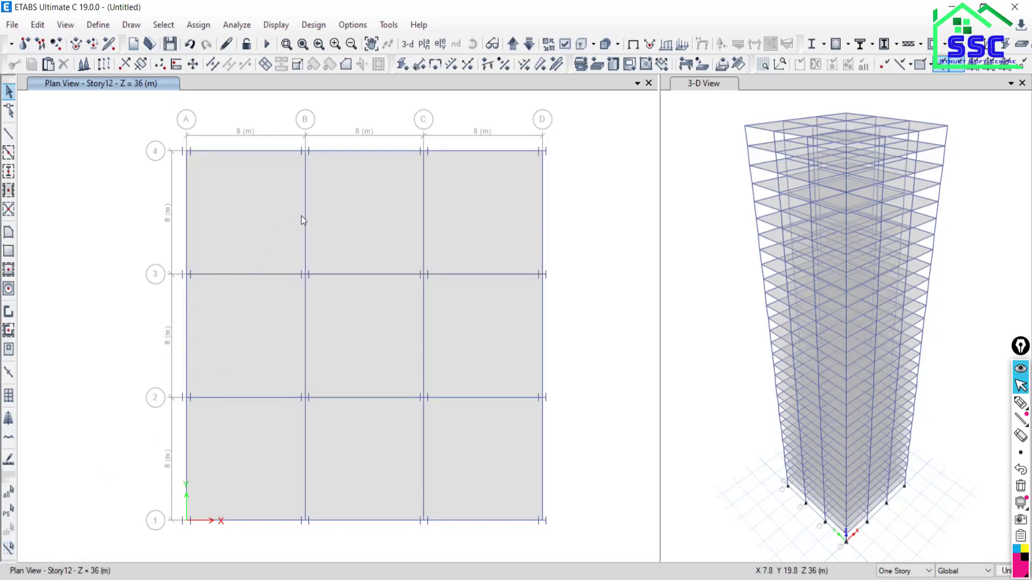
- Select all Floors in the model by object type, and clear the selection
{"action": "left_click", "coordinate": [161, 26]}
{"action": "mouse_move", "coordinate": [170, 43]}
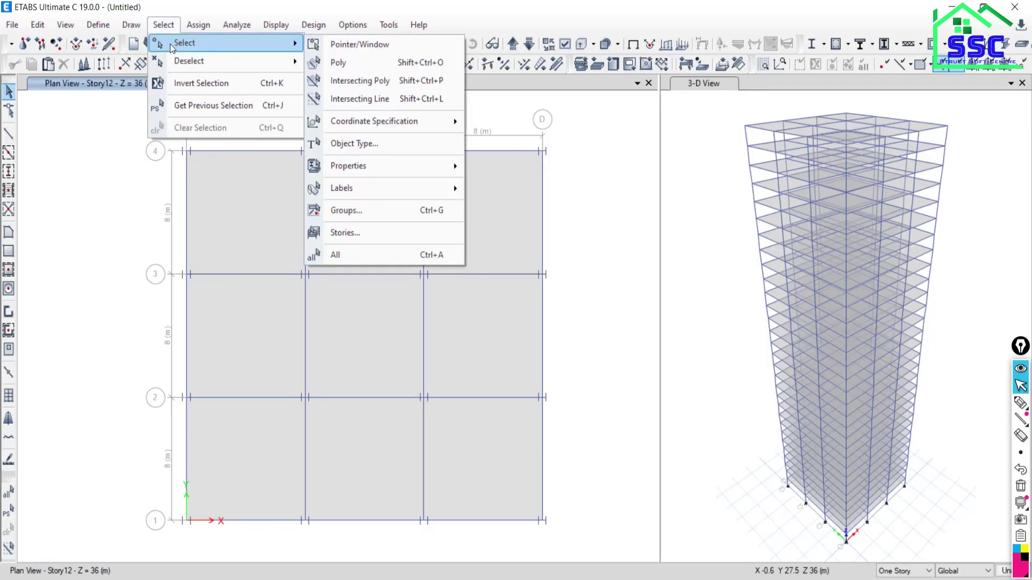
{"action": "left_click", "coordinate": [343, 143]}
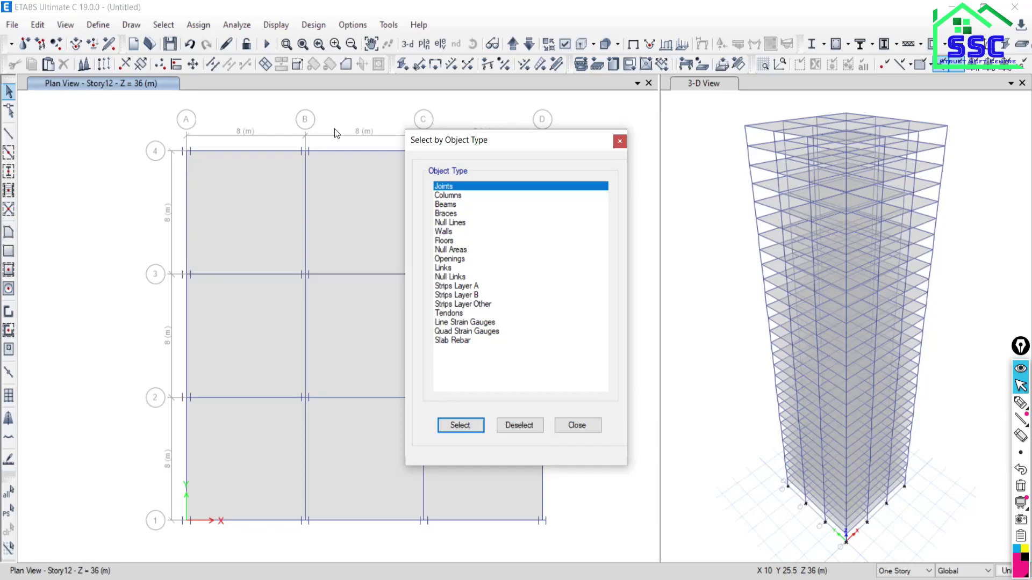
{"action": "left_click", "coordinate": [445, 242]}
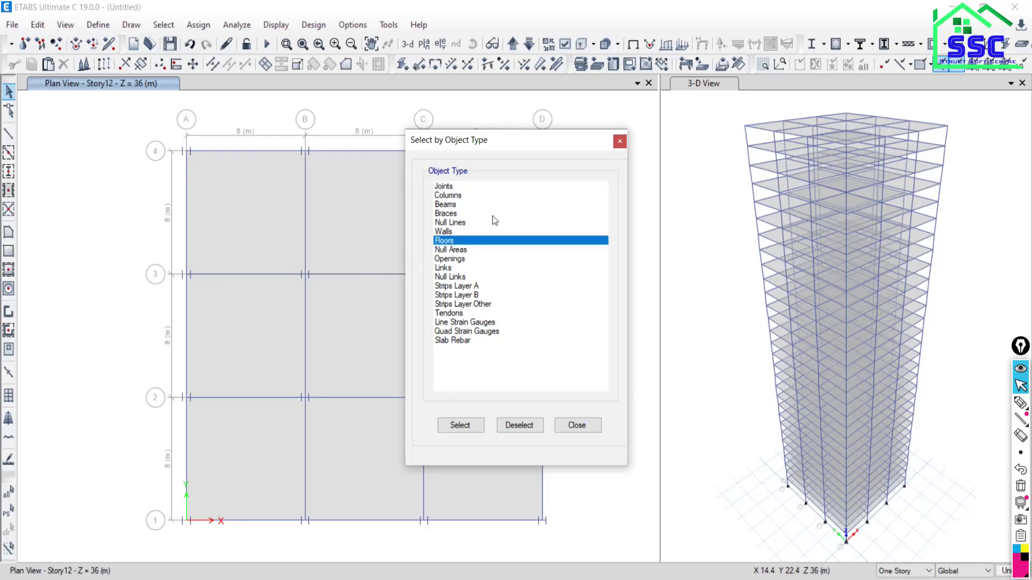
{"action": "left_click", "coordinate": [458, 425]}
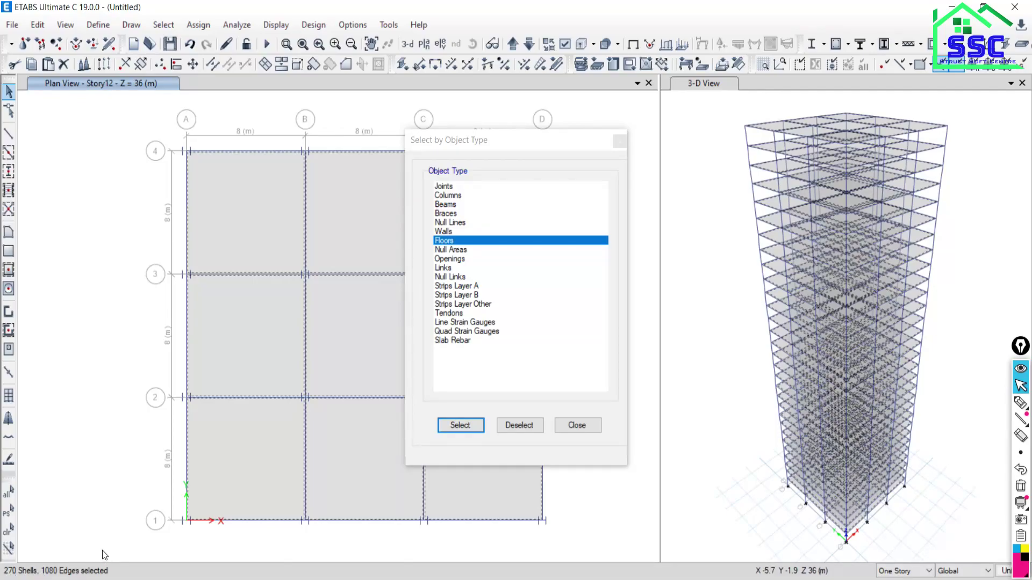
{"action": "left_click", "coordinate": [576, 425]}
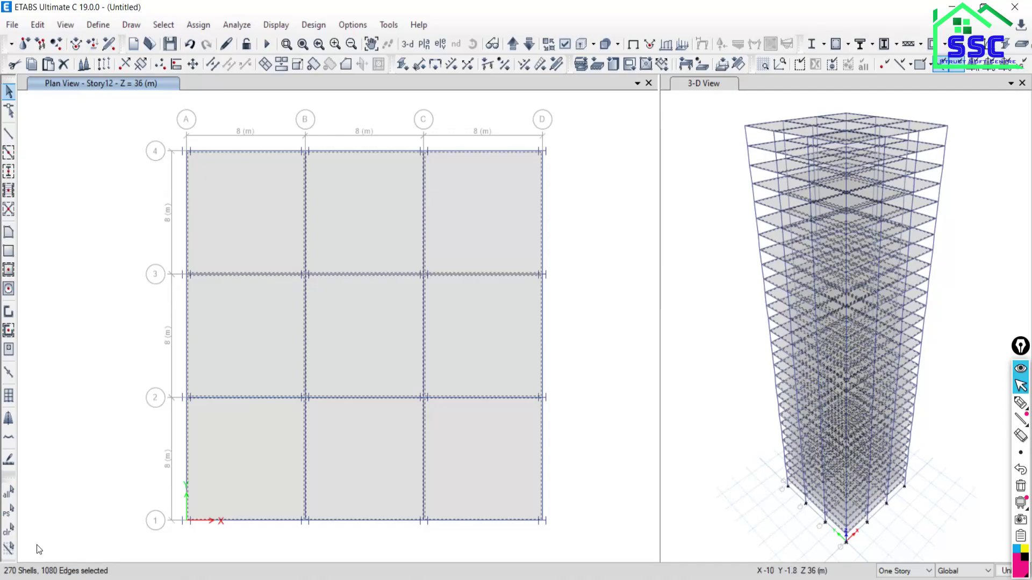
{"action": "left_click", "coordinate": [8, 529]}
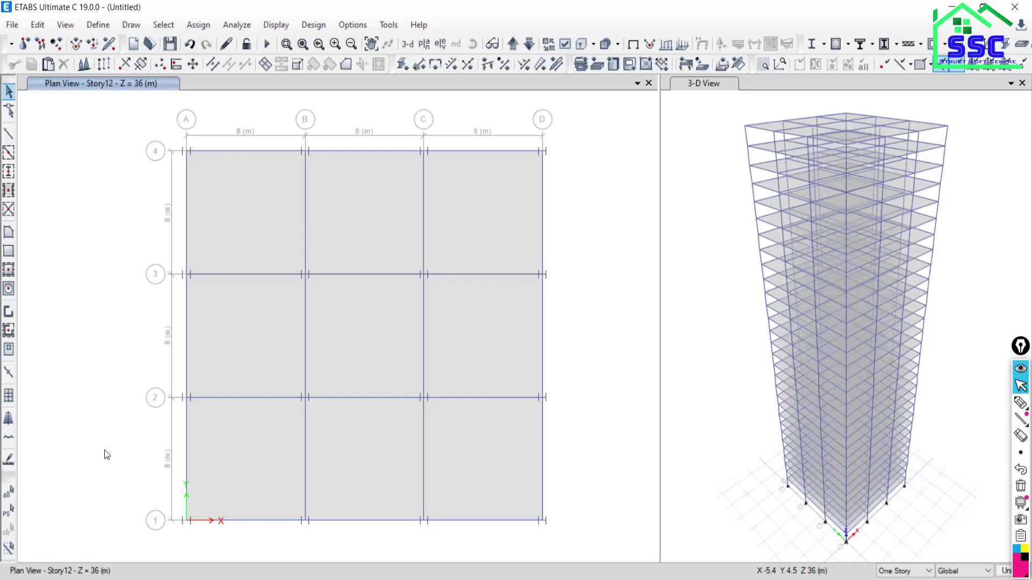
- Pick individual beams along grids A, B, C, 1, 2 and 3 in the Story12 plan, and clear the selection
{"action": "left_click", "coordinate": [187, 438]}
{"action": "left_click", "coordinate": [305, 452]}
{"action": "left_click", "coordinate": [424, 450]}
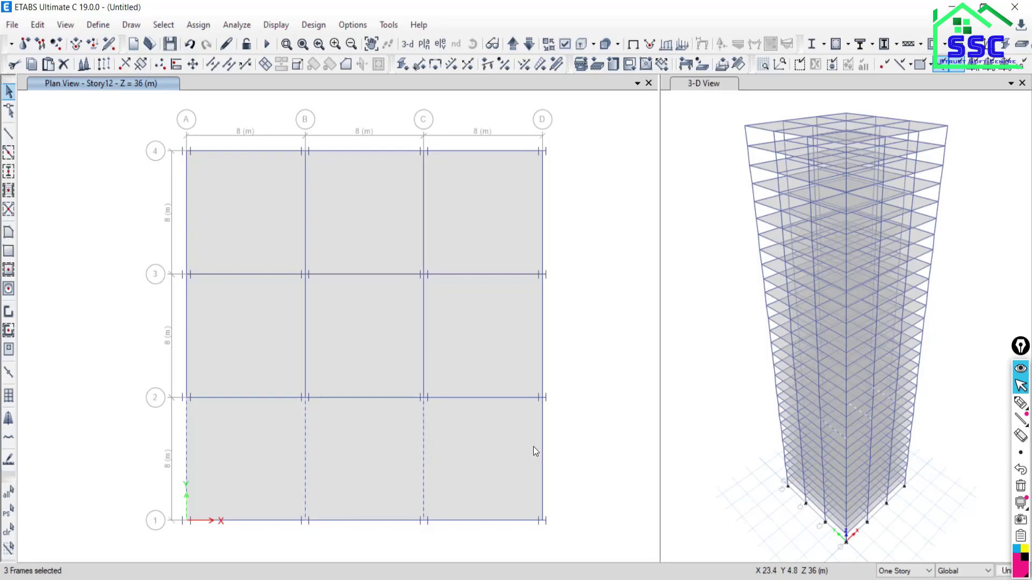
{"action": "left_click", "coordinate": [470, 518]}
{"action": "left_click", "coordinate": [379, 520]}
{"action": "left_click", "coordinate": [260, 520]}
{"action": "left_click", "coordinate": [259, 407]}
{"action": "left_click", "coordinate": [264, 399]}
{"action": "left_click", "coordinate": [239, 276]}
{"action": "left_click", "coordinate": [8, 529]}
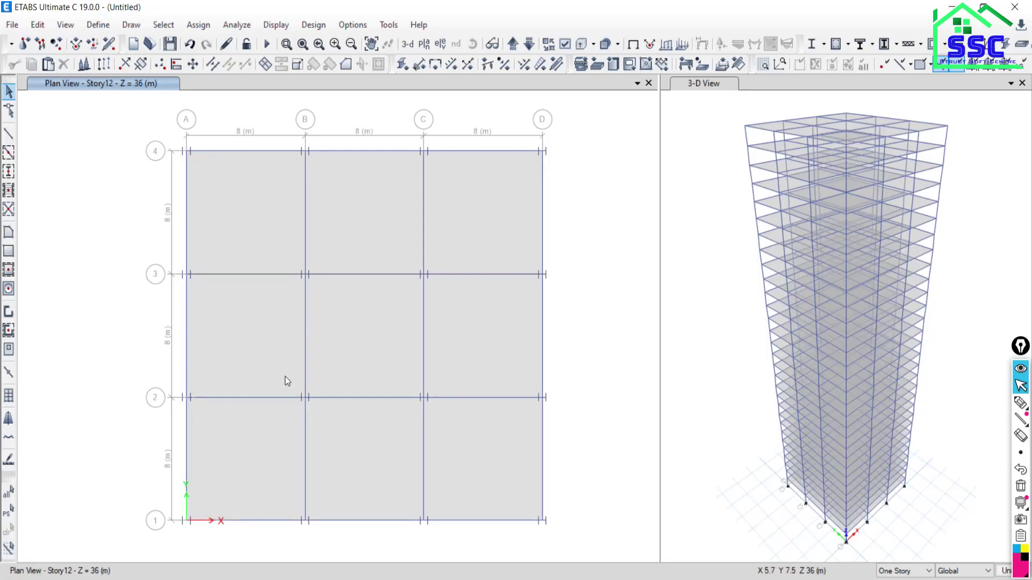
- Select all Beams in the model by object type
{"action": "left_click", "coordinate": [164, 25]}
{"action": "mouse_move", "coordinate": [189, 45]}
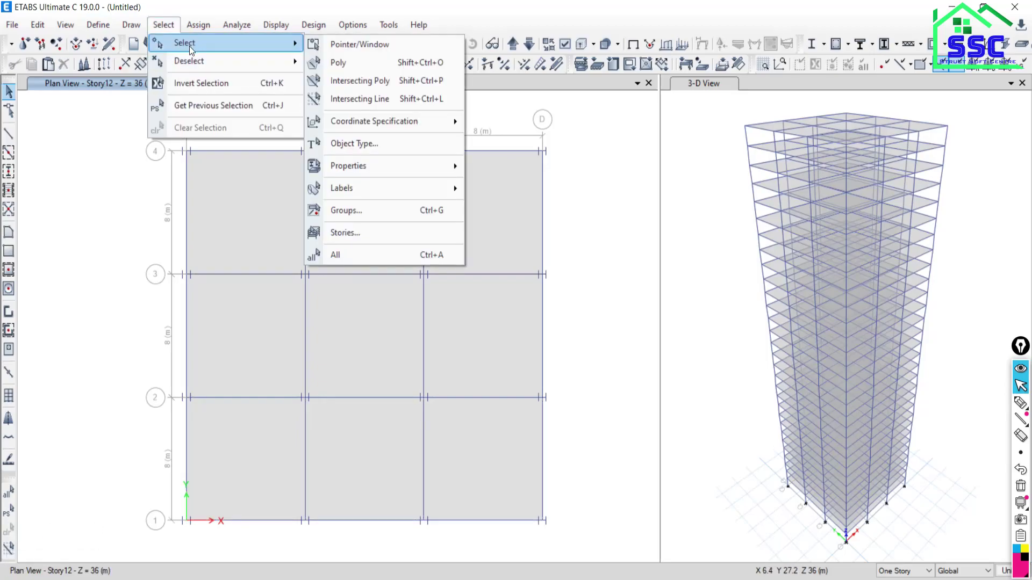
{"action": "left_click", "coordinate": [338, 144]}
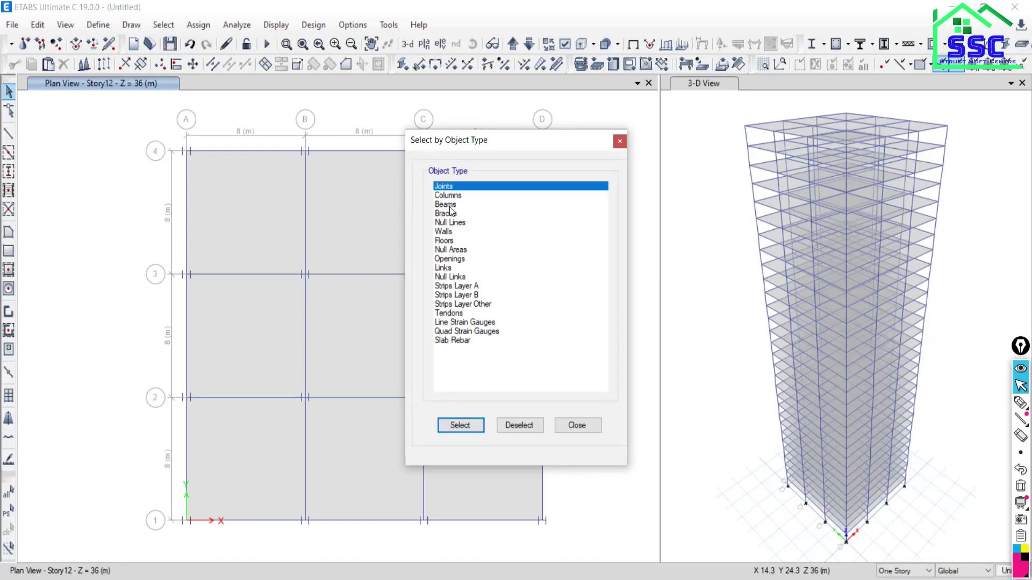
{"action": "left_click", "coordinate": [446, 205]}
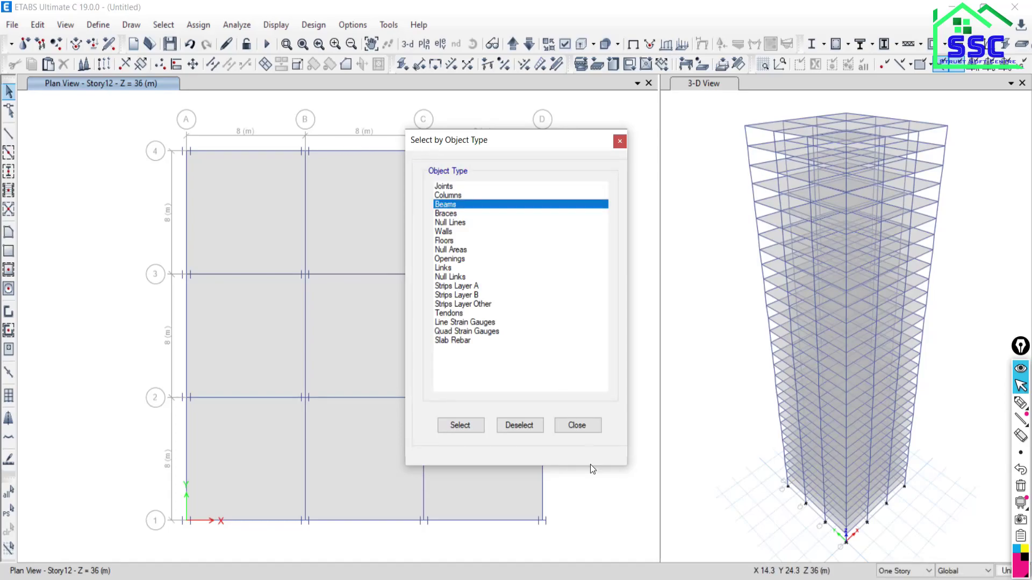
{"action": "left_click", "coordinate": [469, 427]}
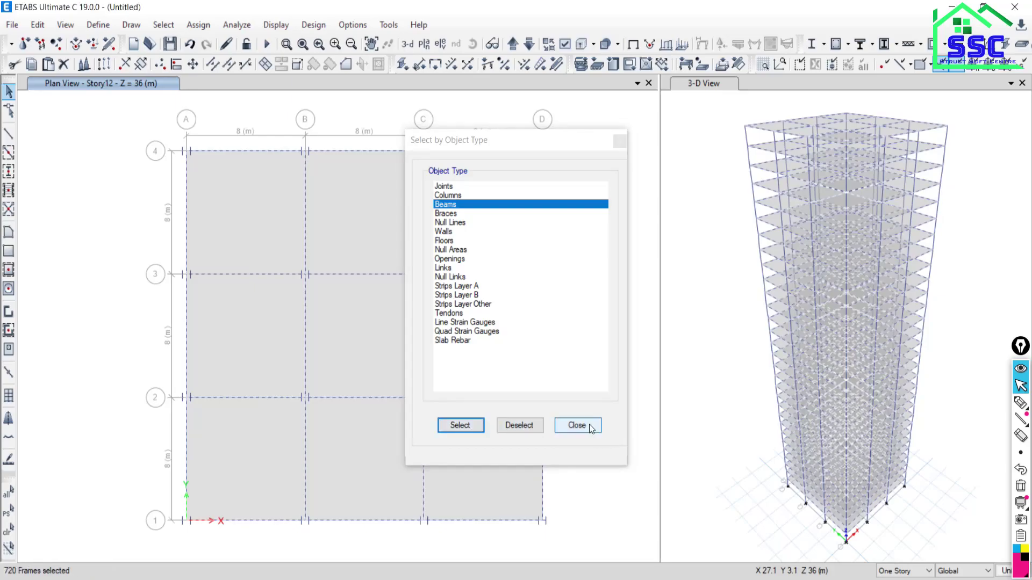
{"action": "left_click", "coordinate": [576, 425]}
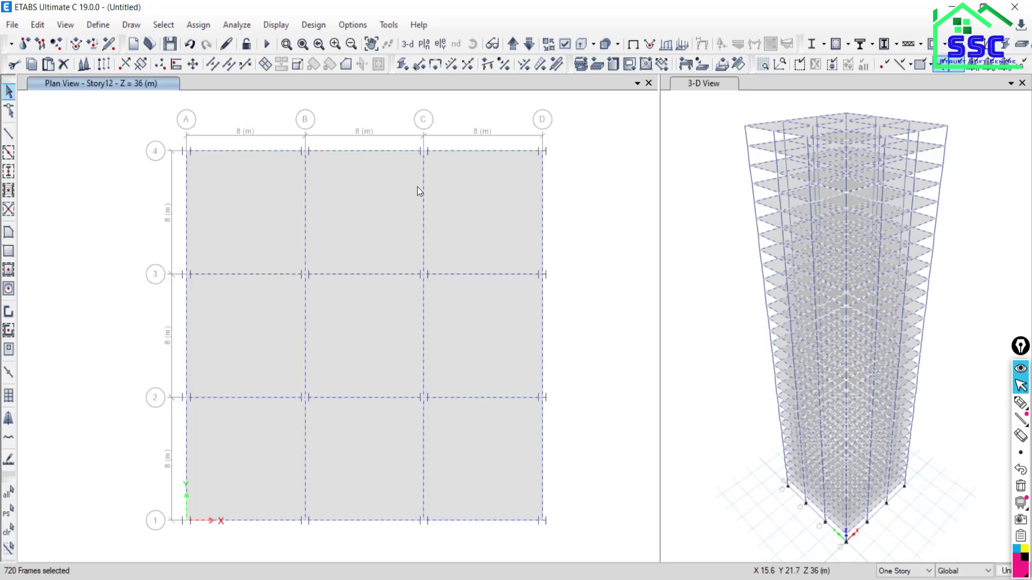
- Show only the selected beams in the Story12 plan view
{"action": "right_click", "coordinate": [52, 148]}
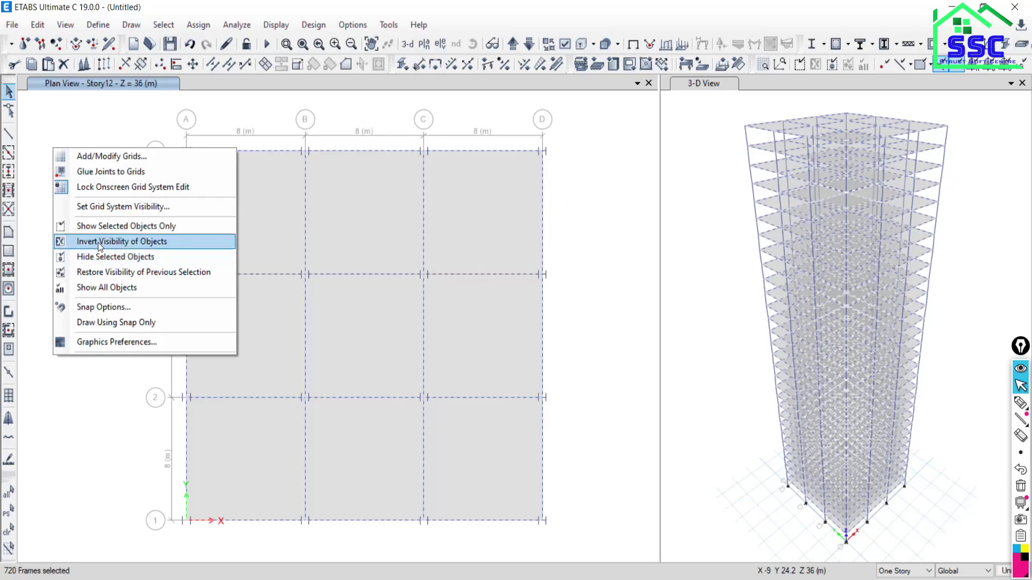
{"action": "right_click", "coordinate": [63, 115]}
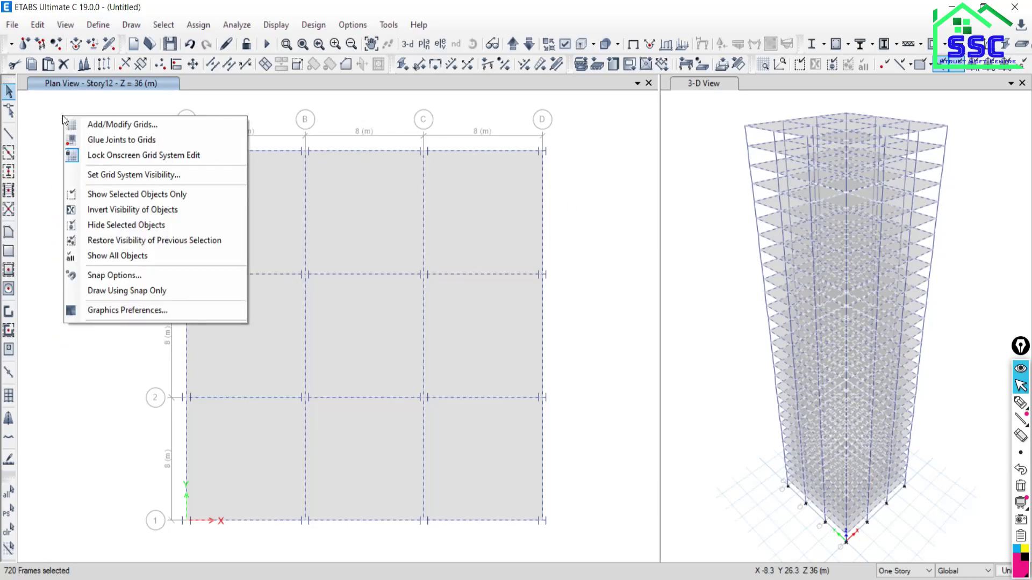
{"action": "left_click", "coordinate": [118, 195]}
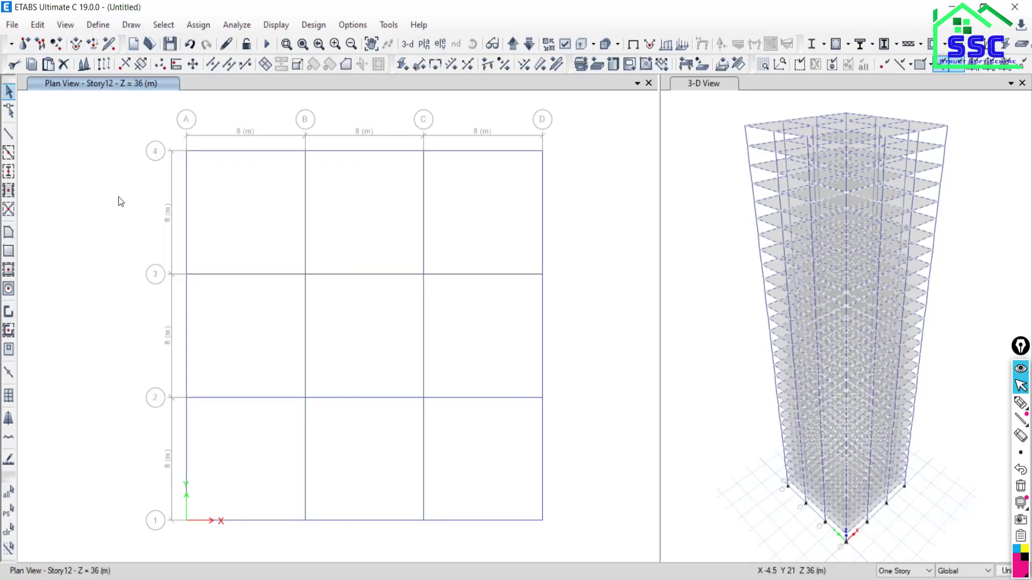
- Switch the Story12 plan window to the 3-D view and show all objects in it
{"action": "left_click", "coordinate": [408, 44]}
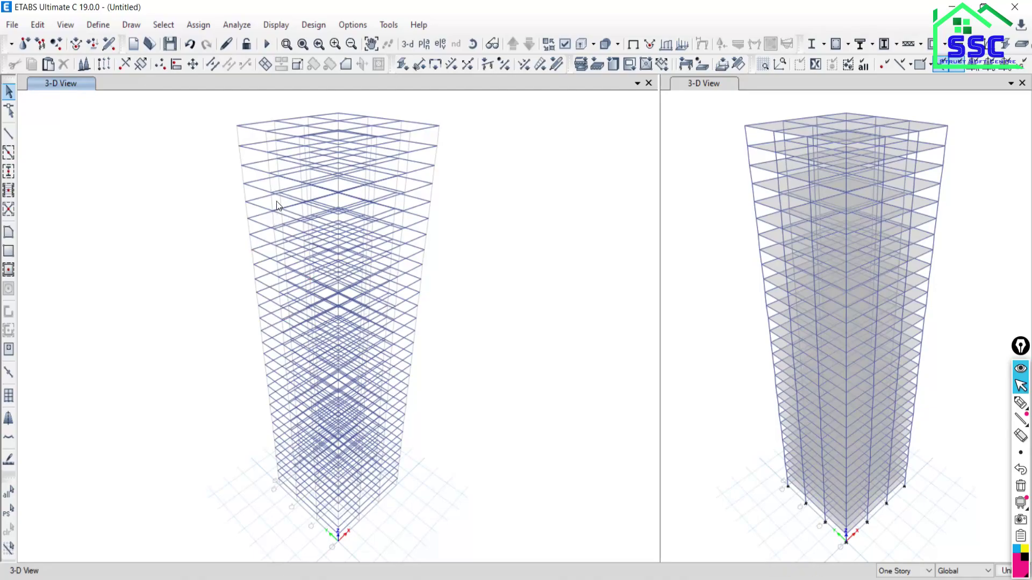
{"action": "middle_click_drag", "start_coordinate": [291, 313], "coordinate": [270, 335]}
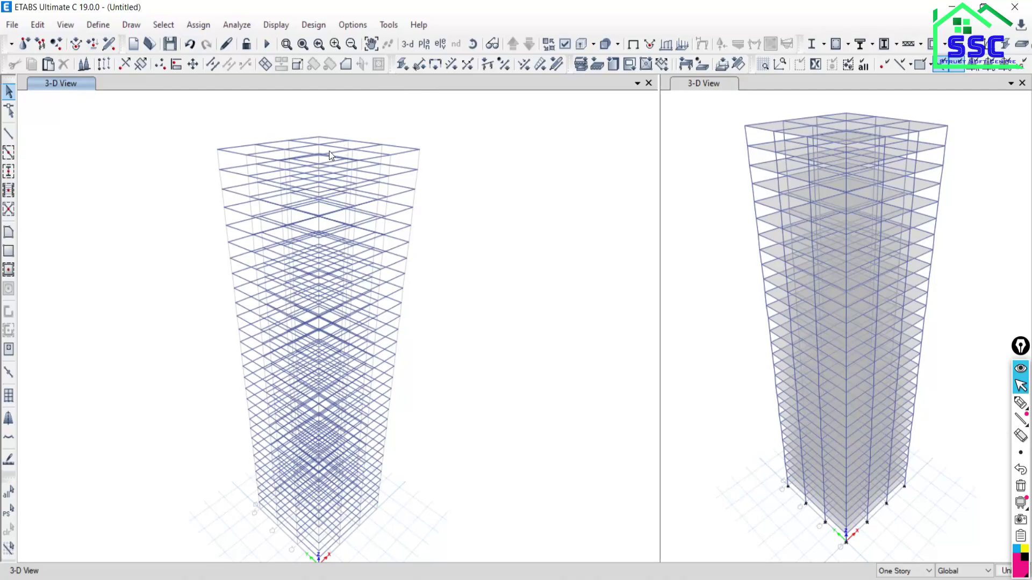
{"action": "right_click", "coordinate": [59, 156]}
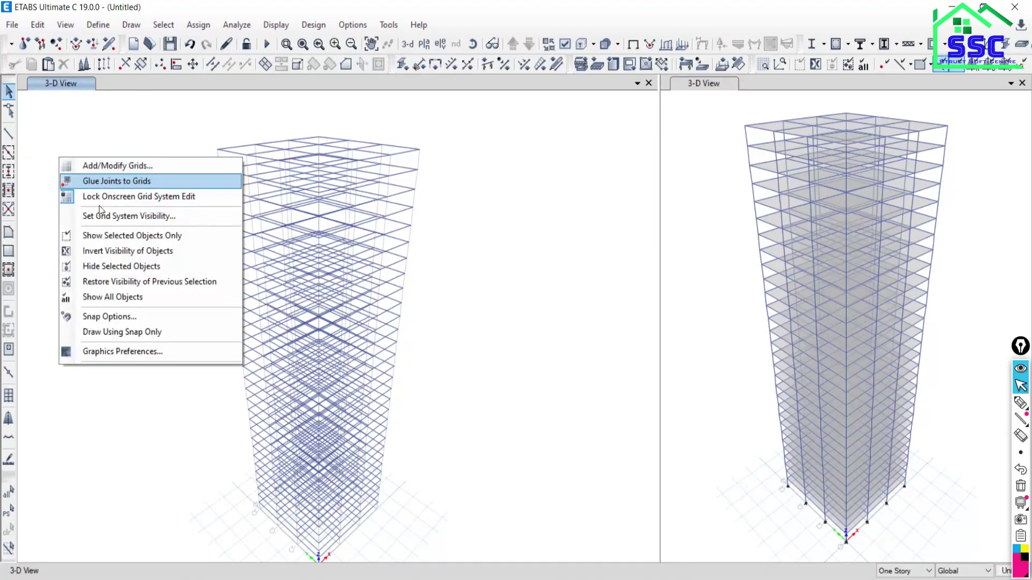
{"action": "left_click", "coordinate": [92, 298]}
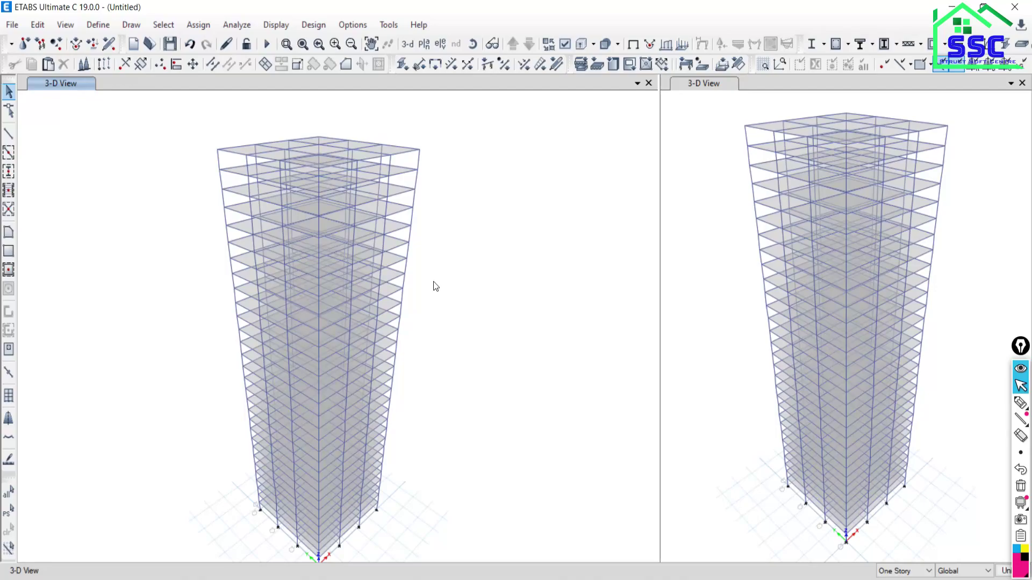
- Select all Columns in the model by object type
{"action": "left_click", "coordinate": [168, 25]}
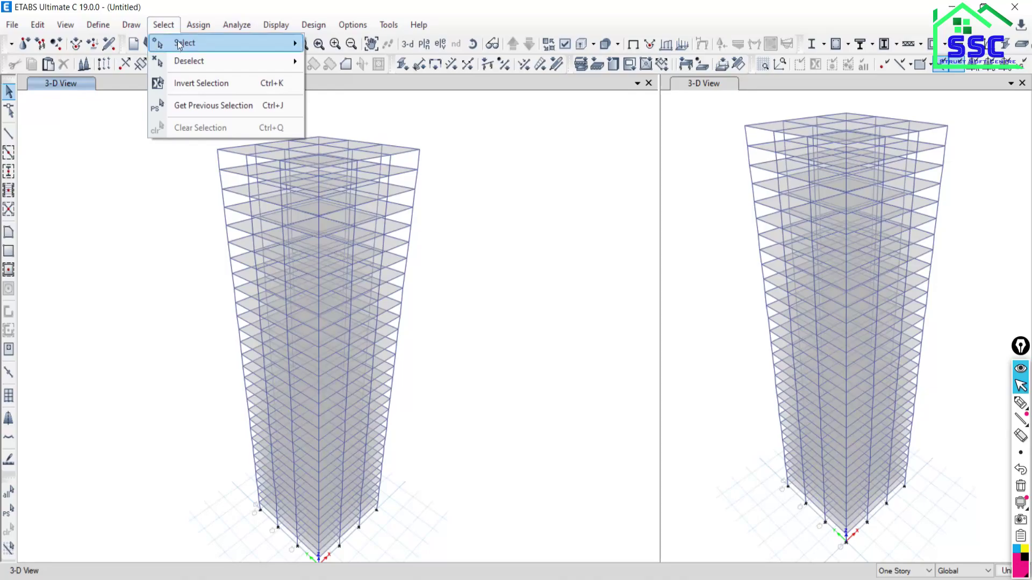
{"action": "mouse_move", "coordinate": [182, 43]}
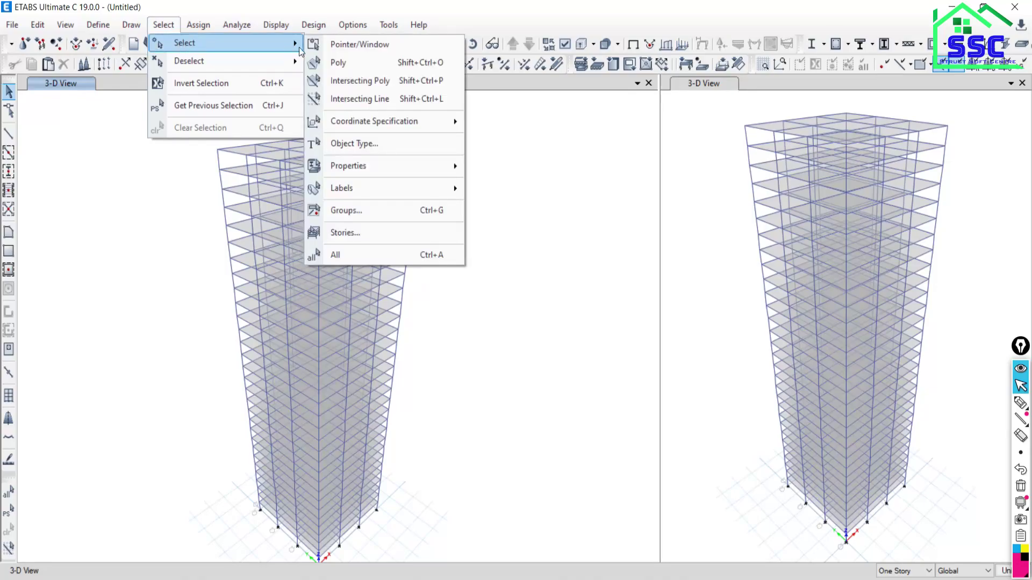
{"action": "left_click", "coordinate": [351, 144]}
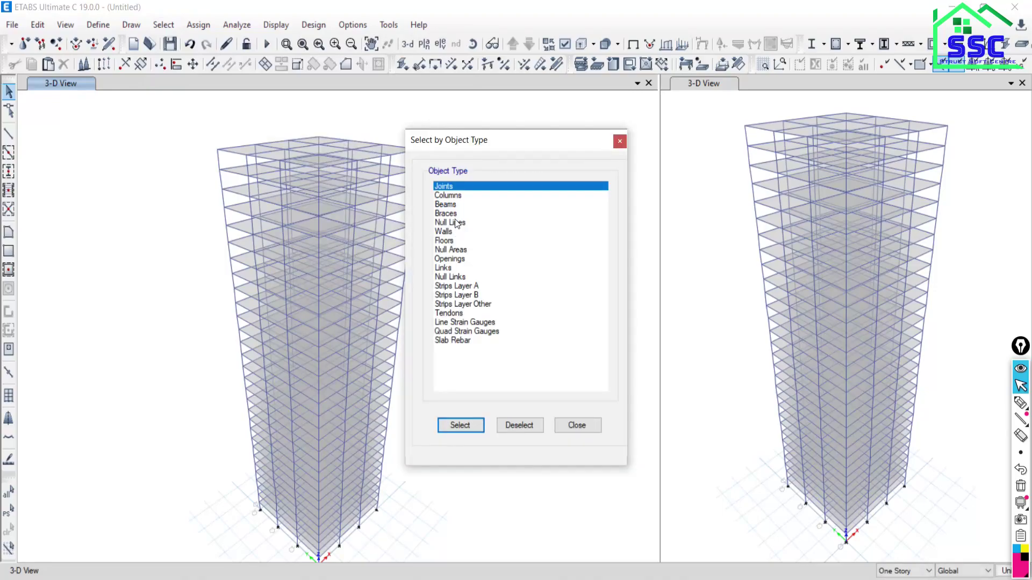
{"action": "left_click", "coordinate": [466, 196]}
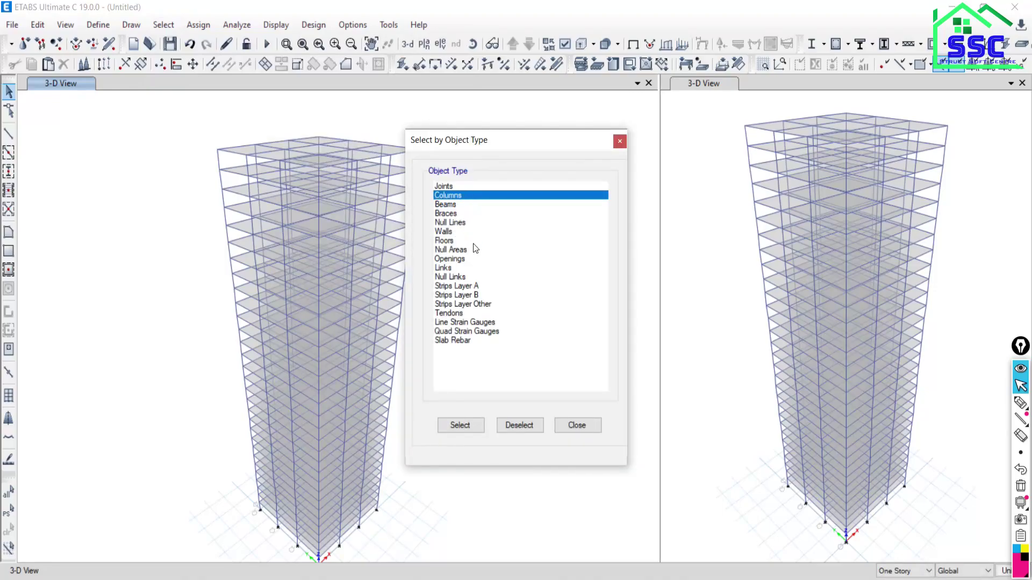
{"action": "left_click", "coordinate": [456, 426]}
{"action": "left_click", "coordinate": [588, 426]}
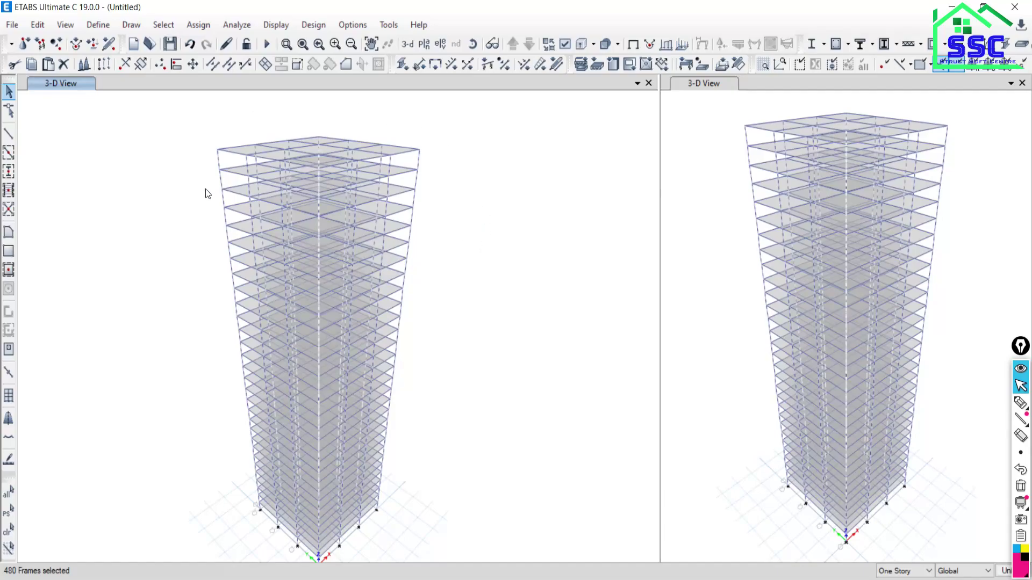
- Show only the selected columns in the 3-D view, and restore the visibility of all objects
{"action": "right_click", "coordinate": [79, 146]}
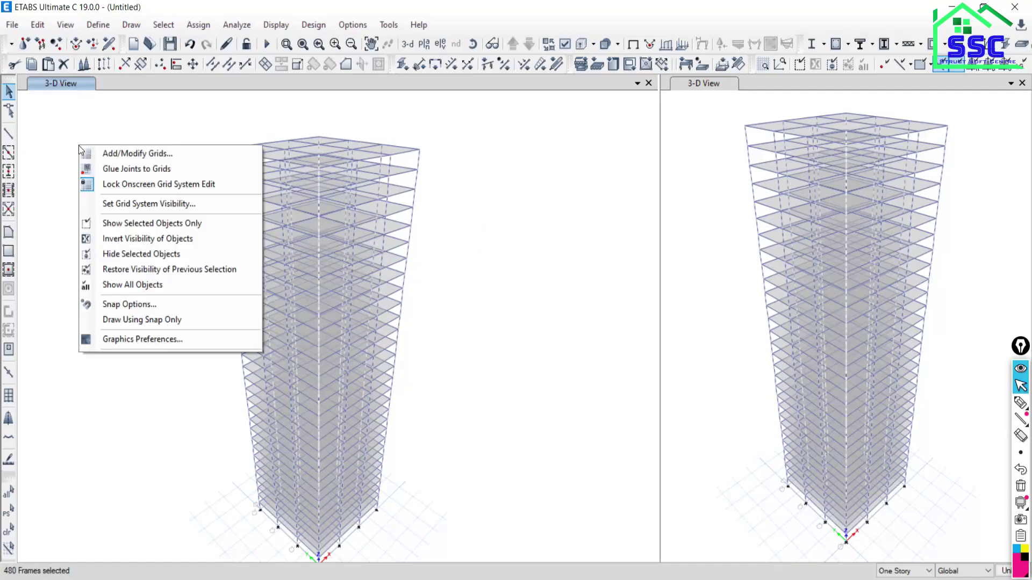
{"action": "left_click", "coordinate": [121, 223]}
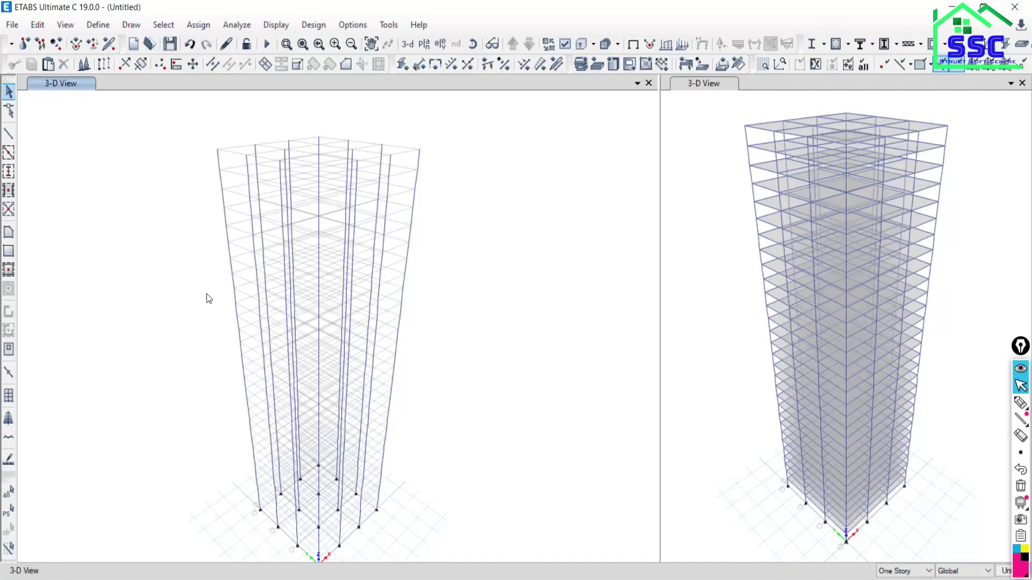
{"action": "scroll", "coordinate": [237, 269], "scroll_direction": "up", "scroll_amount": 2}
{"action": "middle_click_drag", "start_coordinate": [250, 201], "coordinate": [215, 200]}
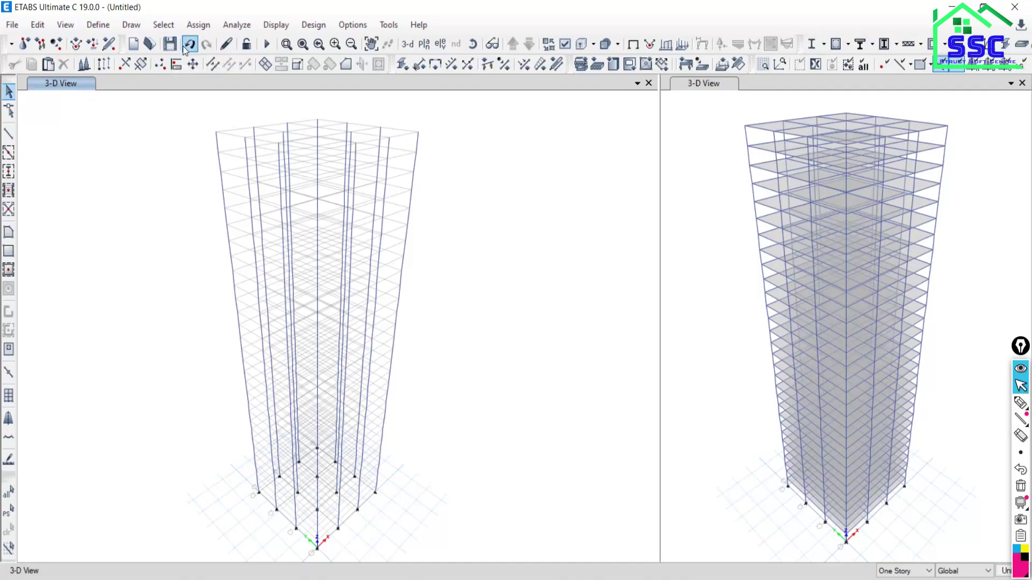
{"action": "right_click", "coordinate": [120, 180]}
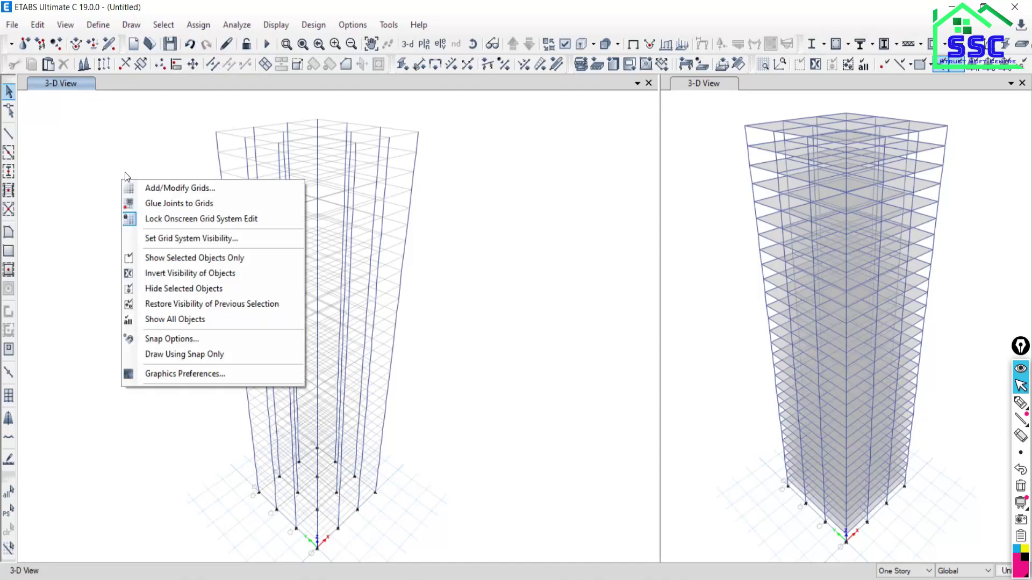
{"action": "left_click", "coordinate": [150, 322]}
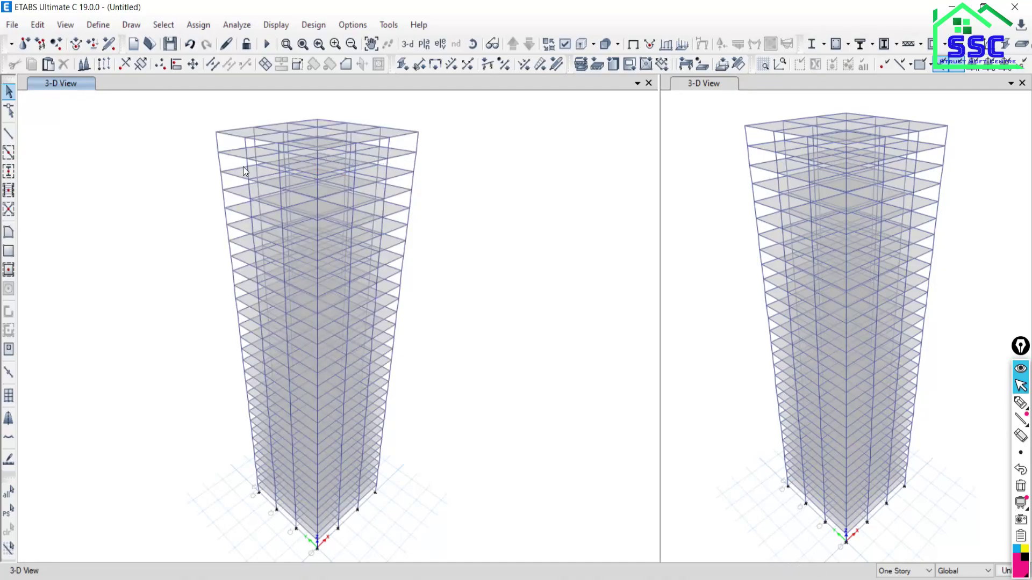
- Select all Columns by object type and hide them in the 3-D view
{"action": "left_click", "coordinate": [157, 25]}
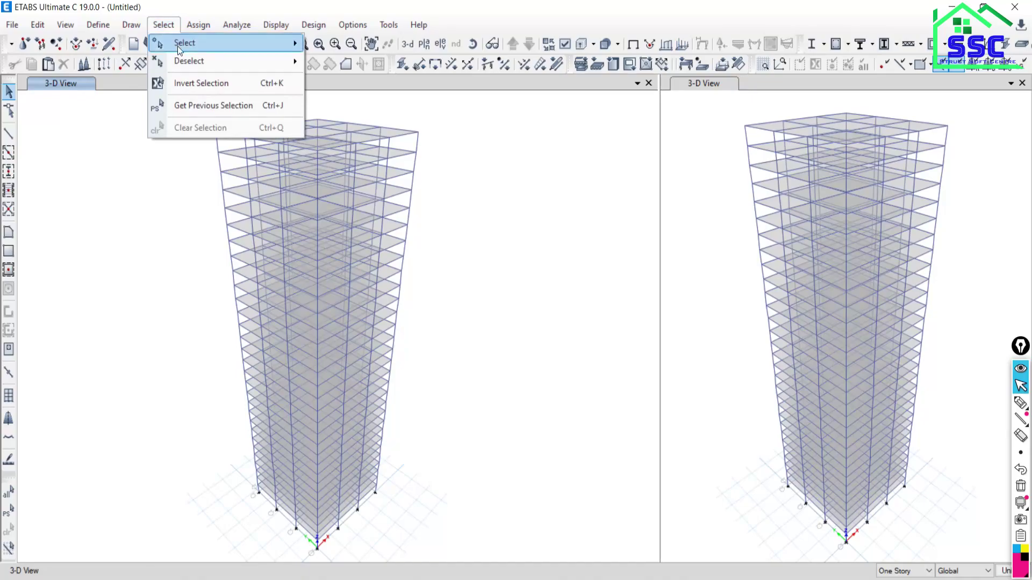
{"action": "mouse_move", "coordinate": [178, 45]}
{"action": "left_click", "coordinate": [396, 142]}
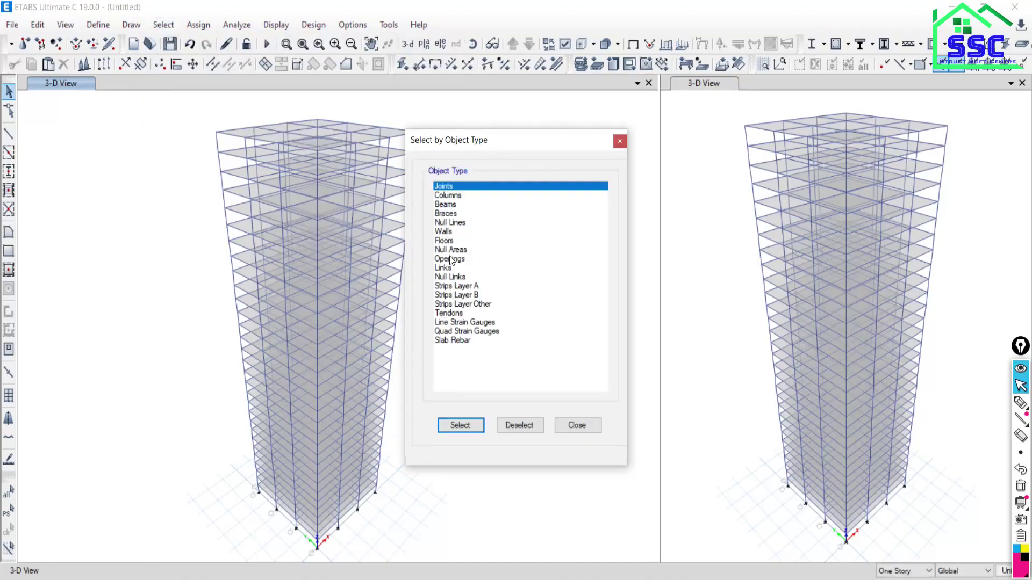
{"action": "left_click", "coordinate": [451, 196]}
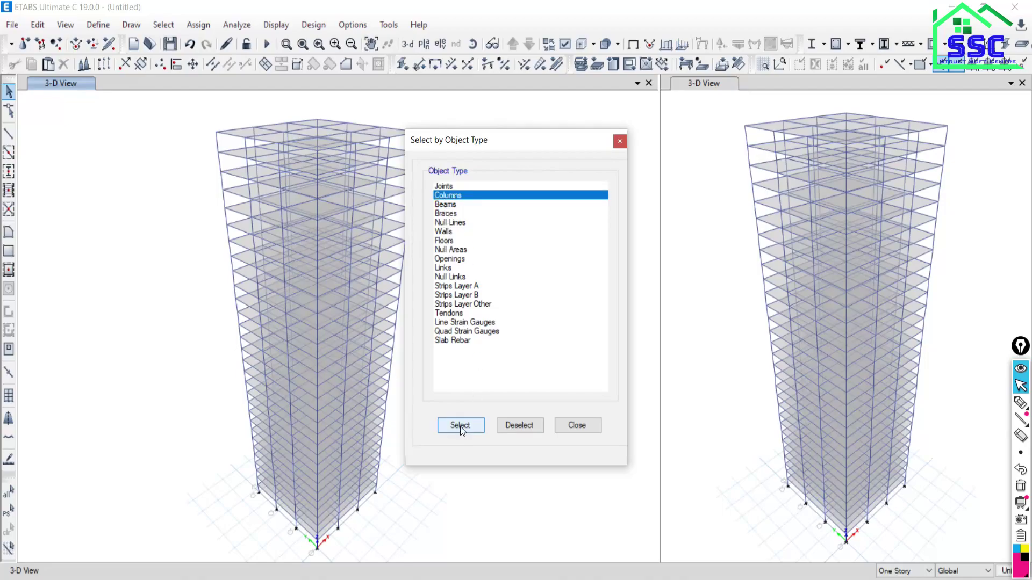
{"action": "left_click", "coordinate": [460, 425]}
{"action": "left_click", "coordinate": [574, 426]}
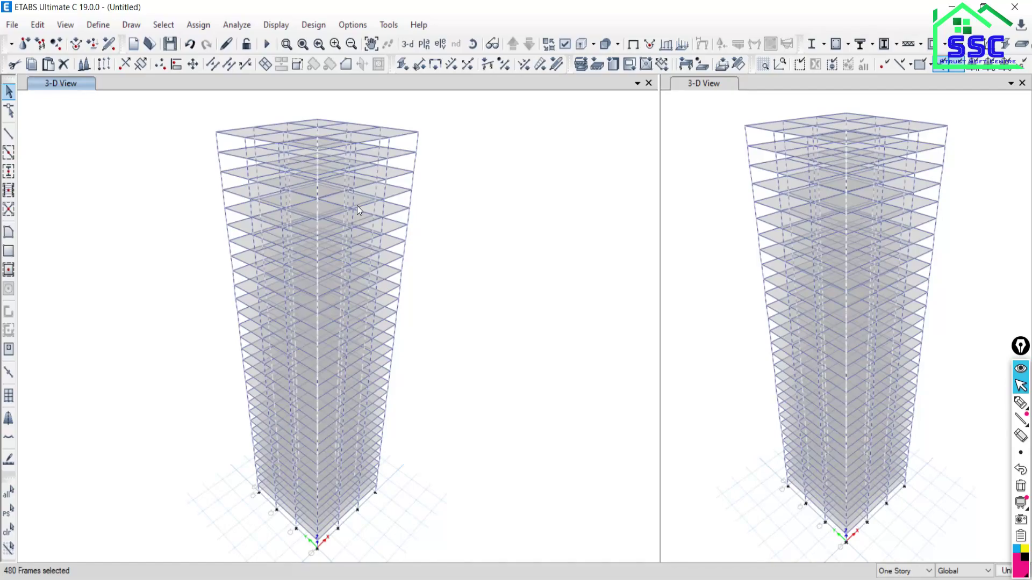
{"action": "right_click", "coordinate": [80, 156]}
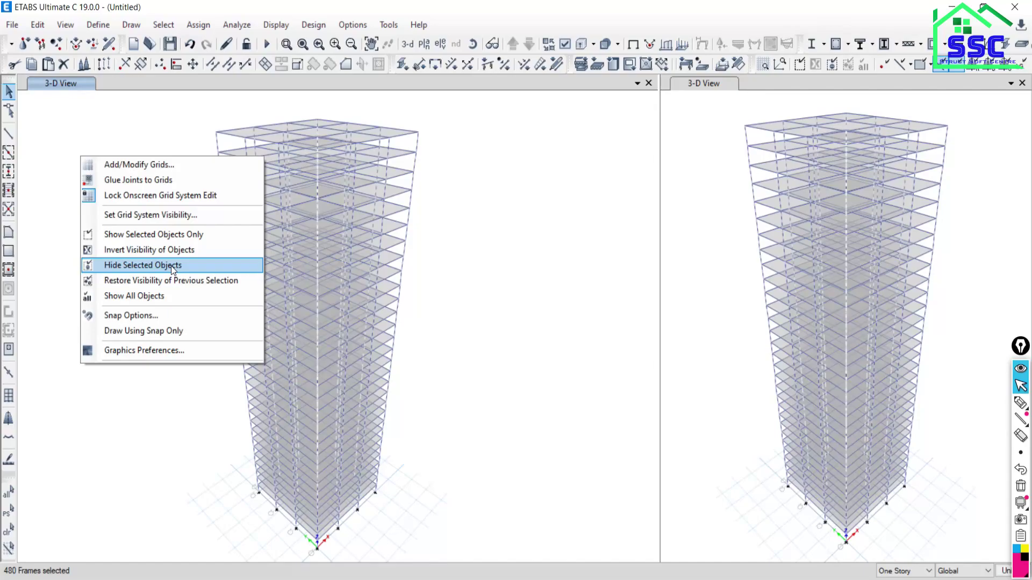
{"action": "left_click", "coordinate": [129, 266]}
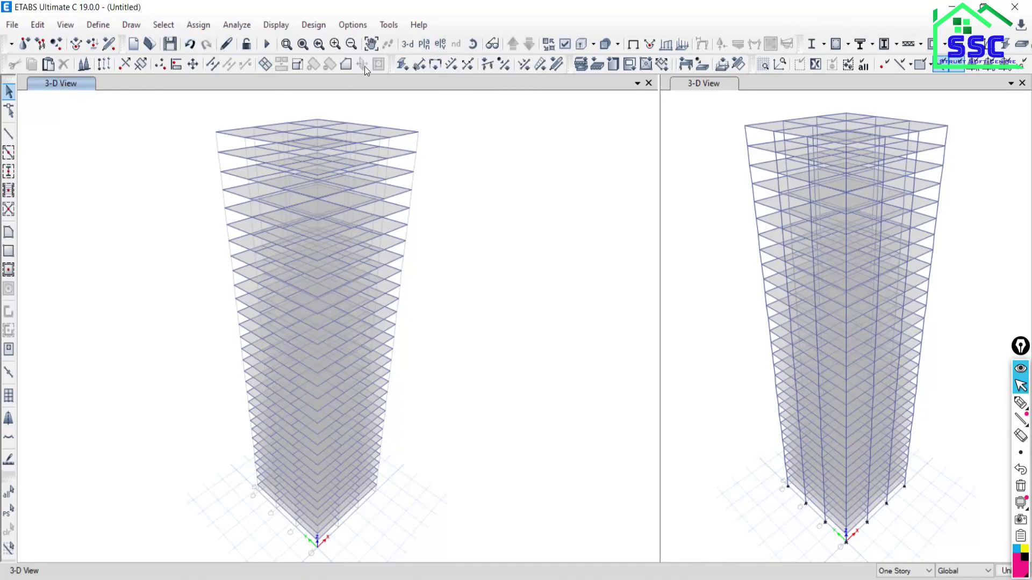
- Choose Story26 as the story level for the plan view
{"action": "left_click", "coordinate": [427, 44]}
{"action": "left_click", "coordinate": [445, 284]}
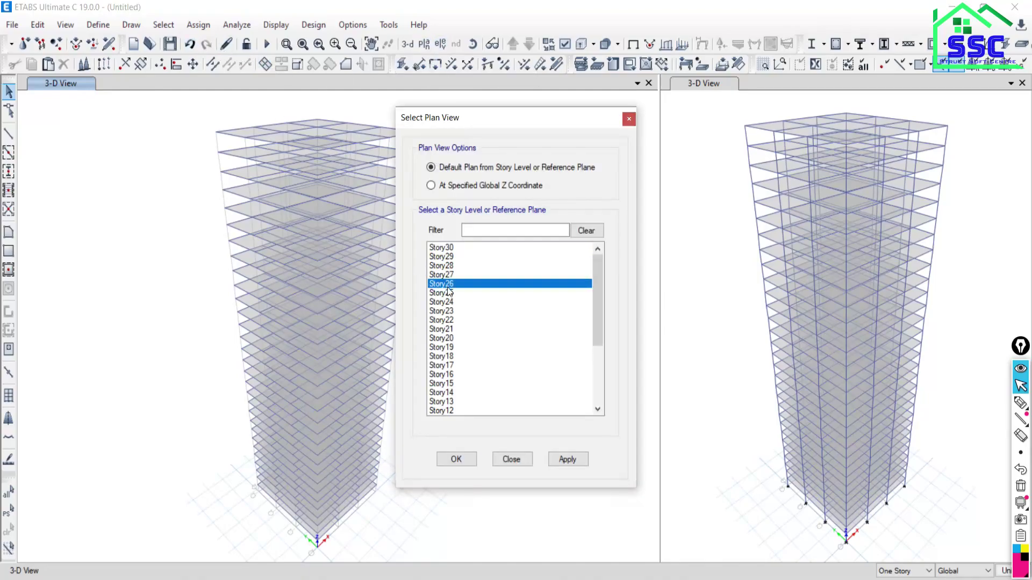
- Show the Story26 plan view and make all objects visible in it
{"action": "left_click", "coordinate": [568, 460]}
{"action": "left_click", "coordinate": [526, 461]}
{"action": "left_click_drag", "start_coordinate": [247, 367], "coordinate": [63, 160]}
{"action": "right_click_drag", "start_coordinate": [62, 160], "coordinate": [62, 159]}
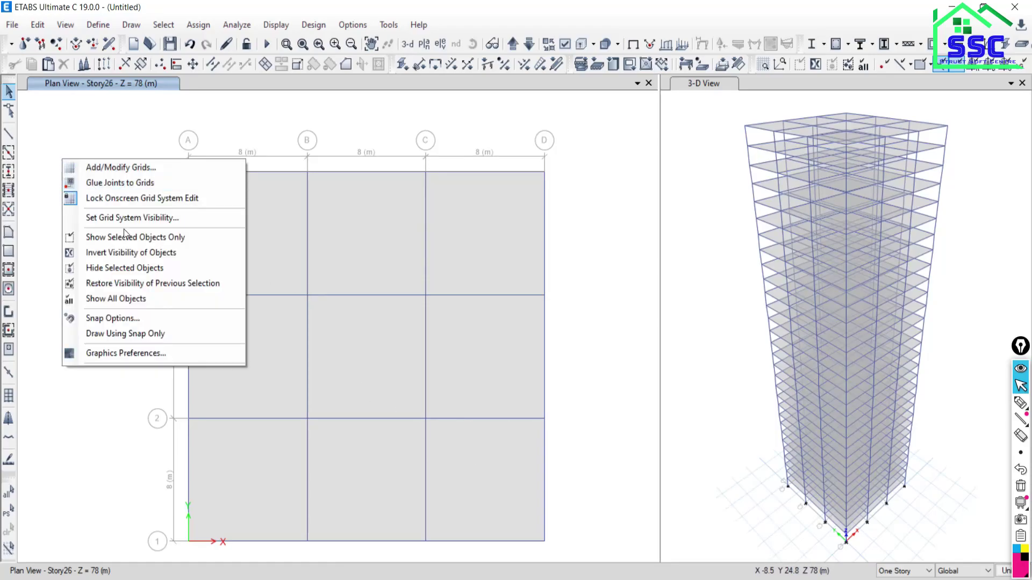
{"action": "left_click", "coordinate": [121, 298]}
{"action": "middle_click_drag", "start_coordinate": [272, 378], "coordinate": [267, 330]}
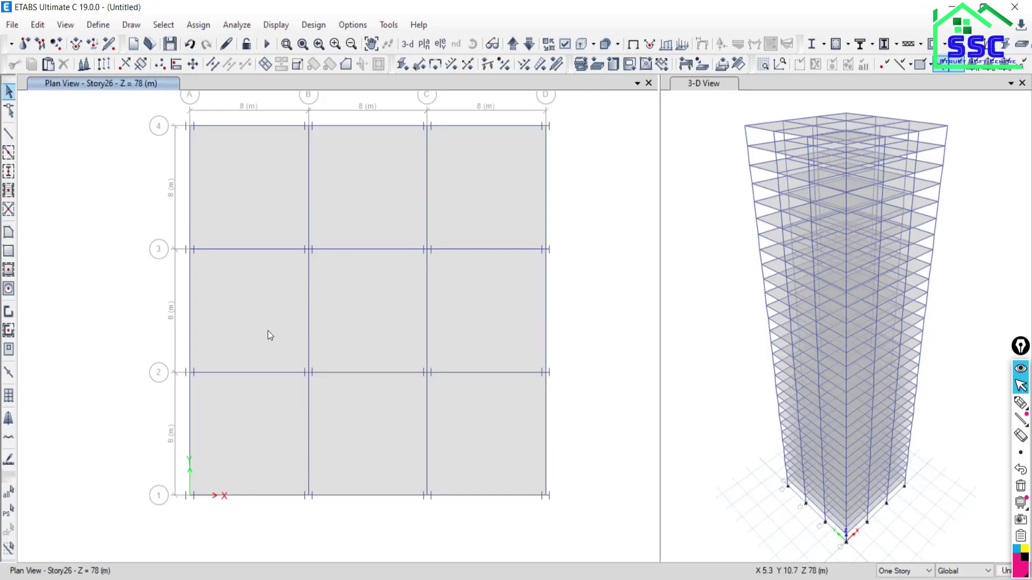
- Select every column in the model by object type
{"action": "left_click", "coordinate": [163, 25]}
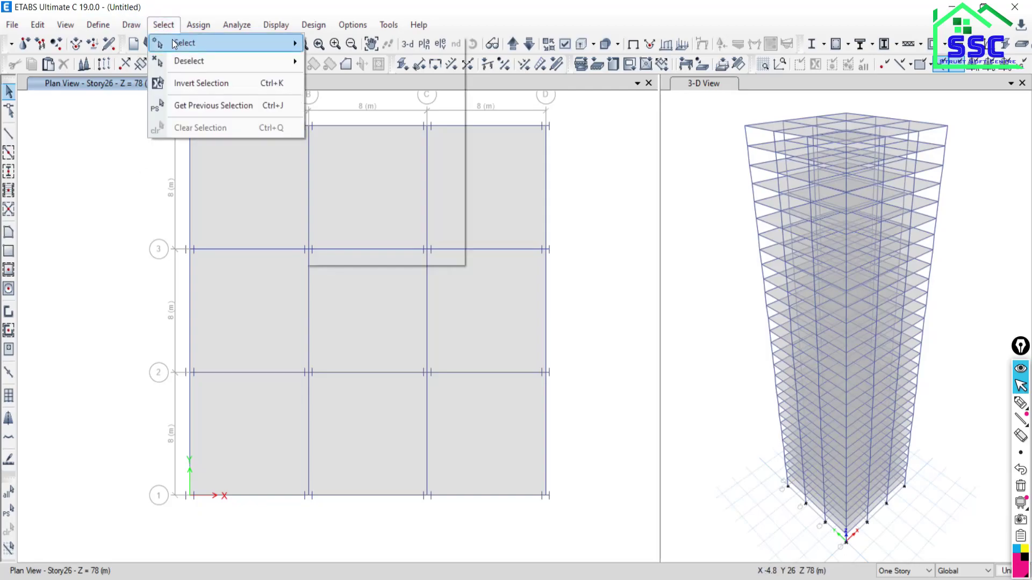
{"action": "mouse_move", "coordinate": [175, 43]}
{"action": "left_click", "coordinate": [361, 142]}
{"action": "left_click", "coordinate": [449, 196]}
{"action": "left_click", "coordinate": [462, 426]}
{"action": "left_click", "coordinate": [593, 426]}
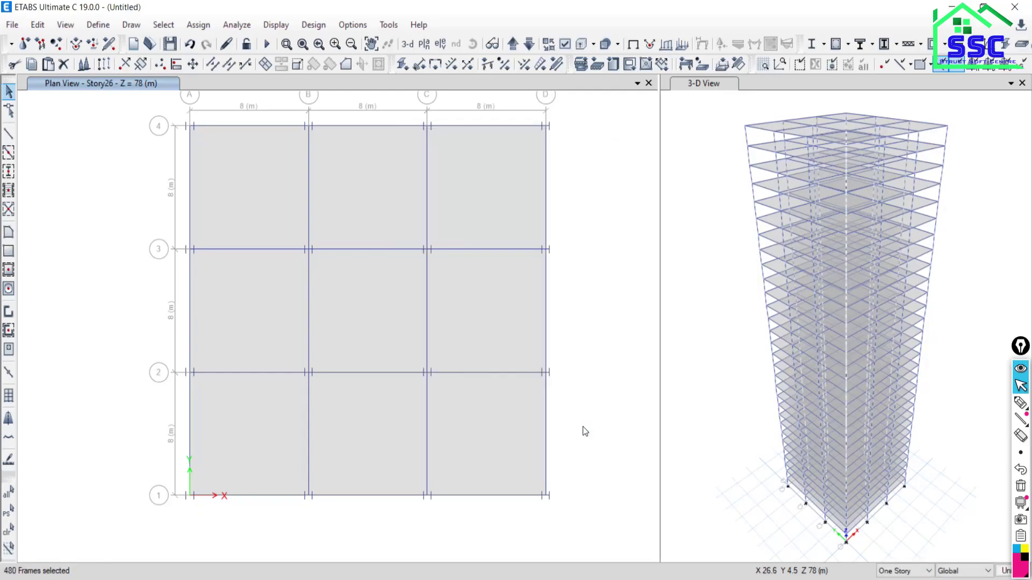
- Assign the ConcCol frame section to the selected columns and clear the section labels from the plan view
{"action": "left_click", "coordinate": [199, 25]}
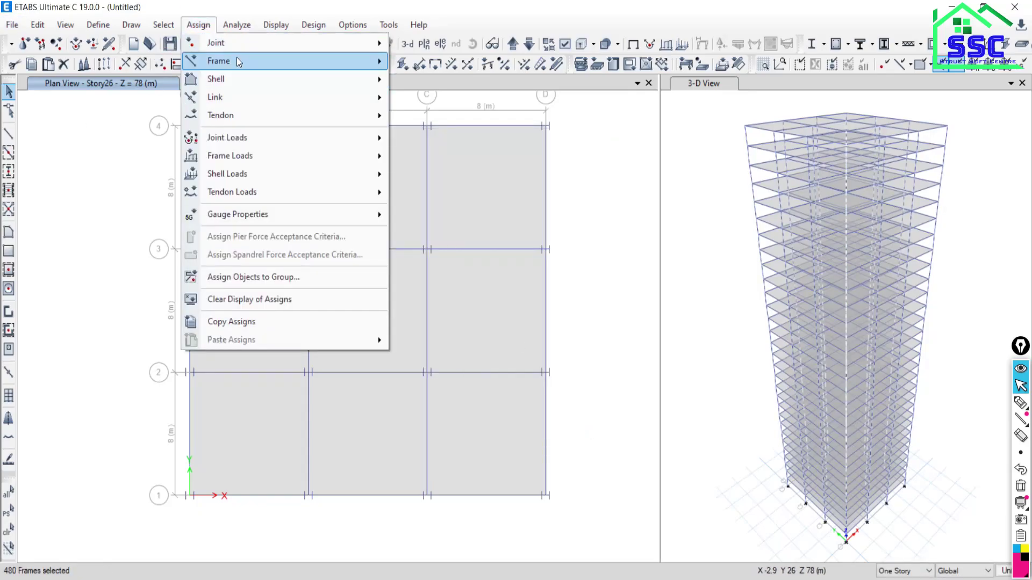
{"action": "mouse_move", "coordinate": [236, 57]}
{"action": "left_click", "coordinate": [456, 63]}
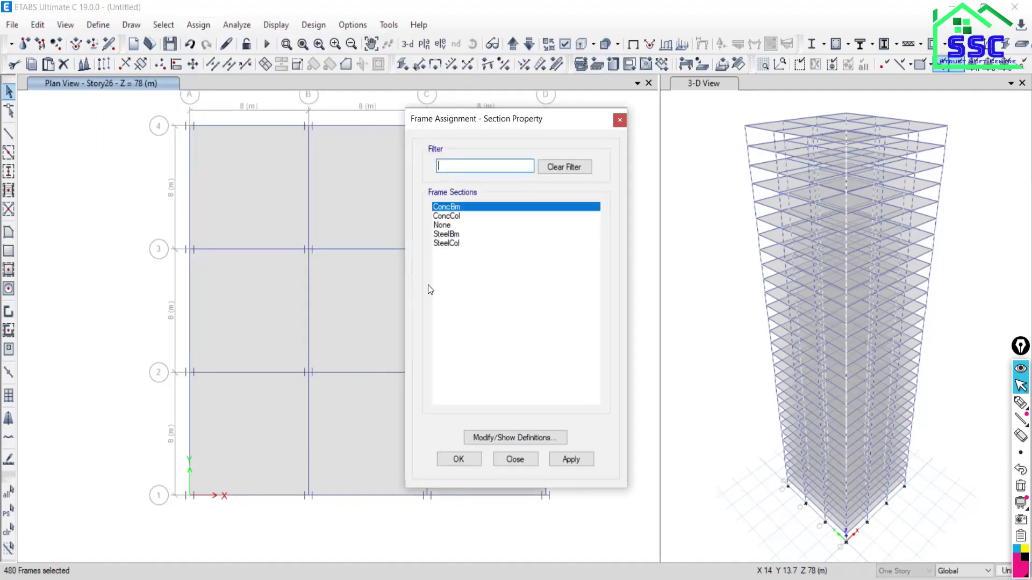
{"action": "left_click", "coordinate": [448, 217]}
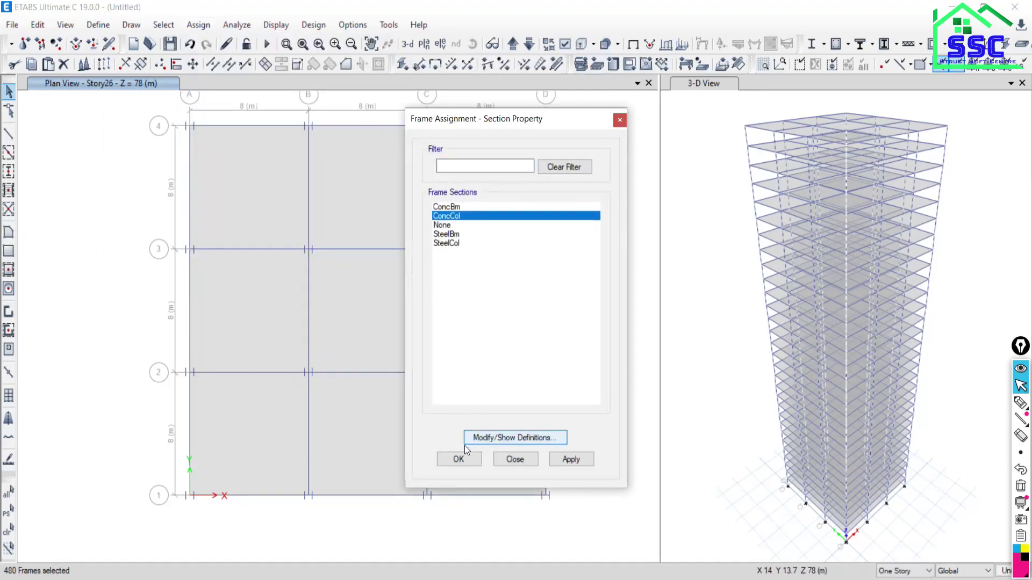
{"action": "left_click", "coordinate": [570, 460]}
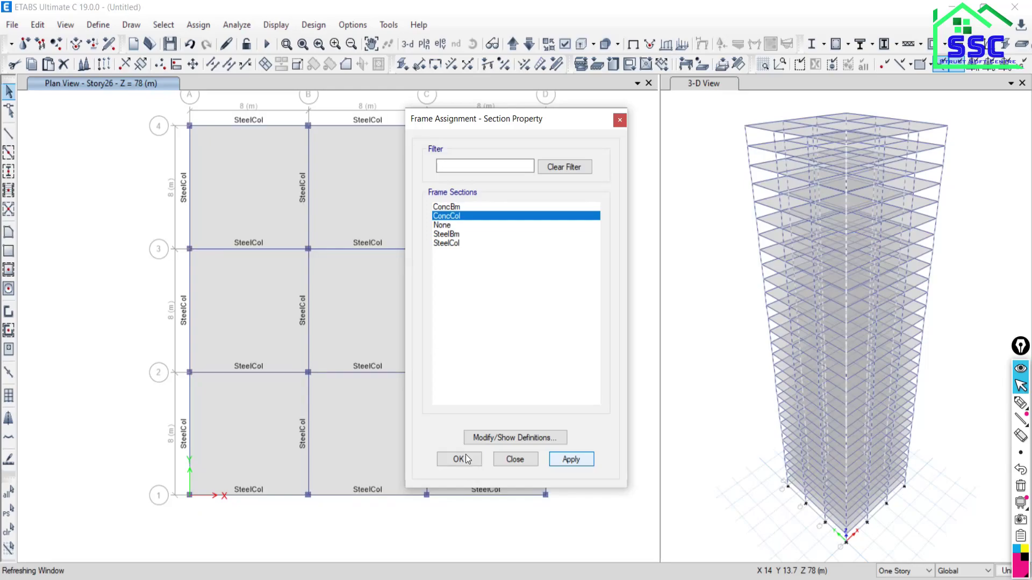
{"action": "left_click", "coordinate": [466, 460]}
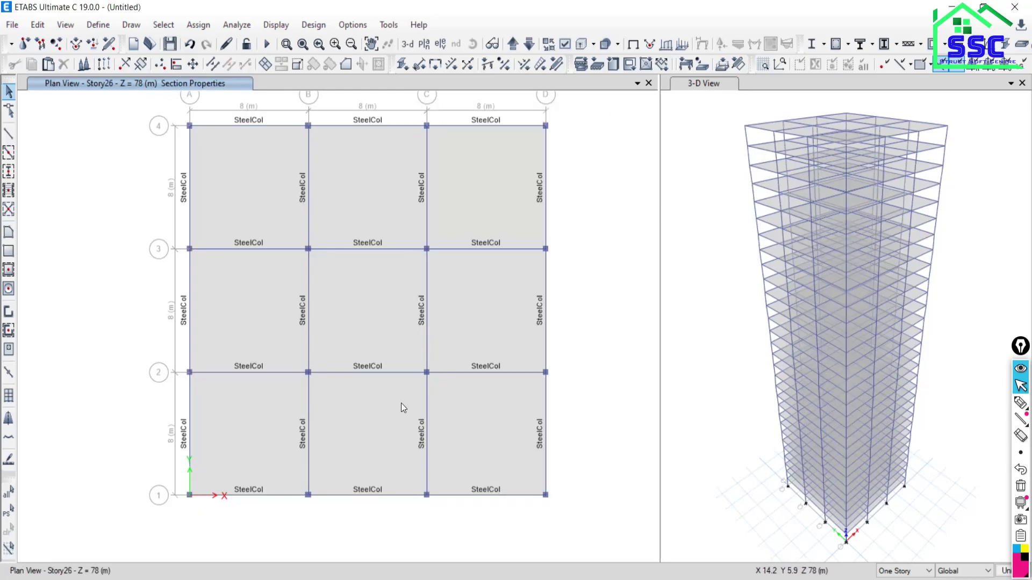
{"action": "middle_click_drag", "start_coordinate": [342, 301], "coordinate": [367, 327]}
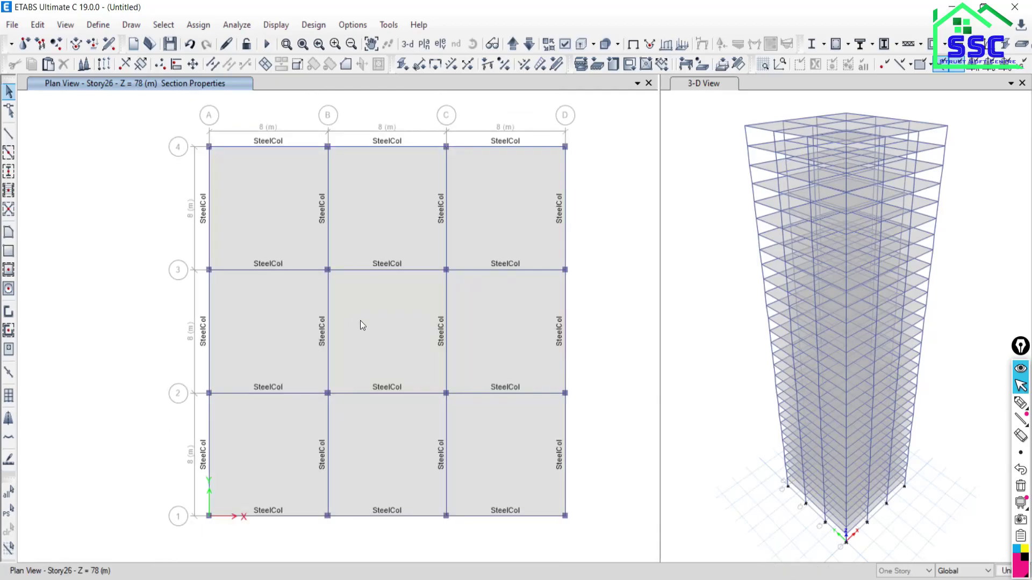
{"action": "left_click", "coordinate": [632, 49]}
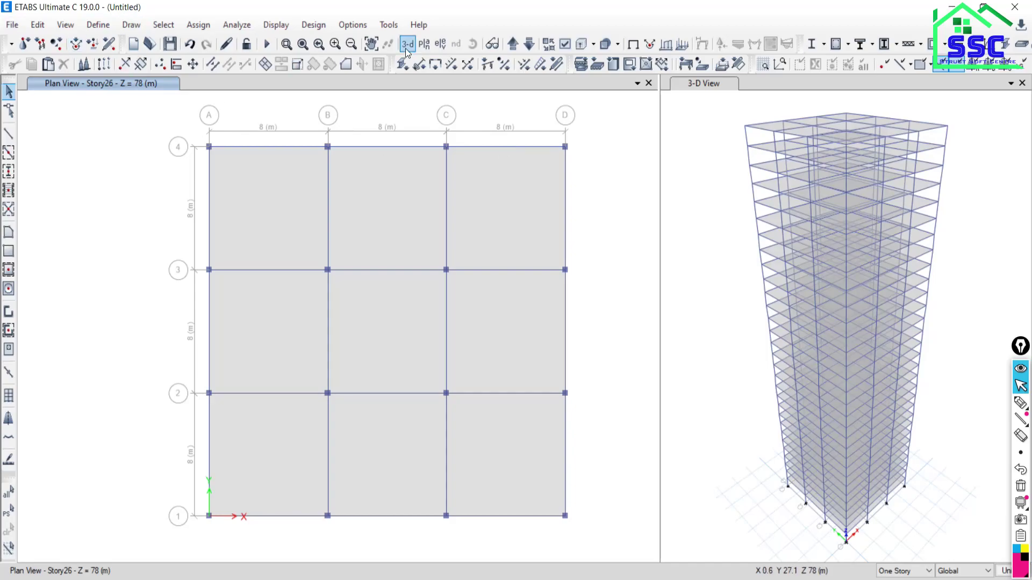
- Show the Story30 plan view to check its column sections
{"action": "left_click", "coordinate": [428, 44]}
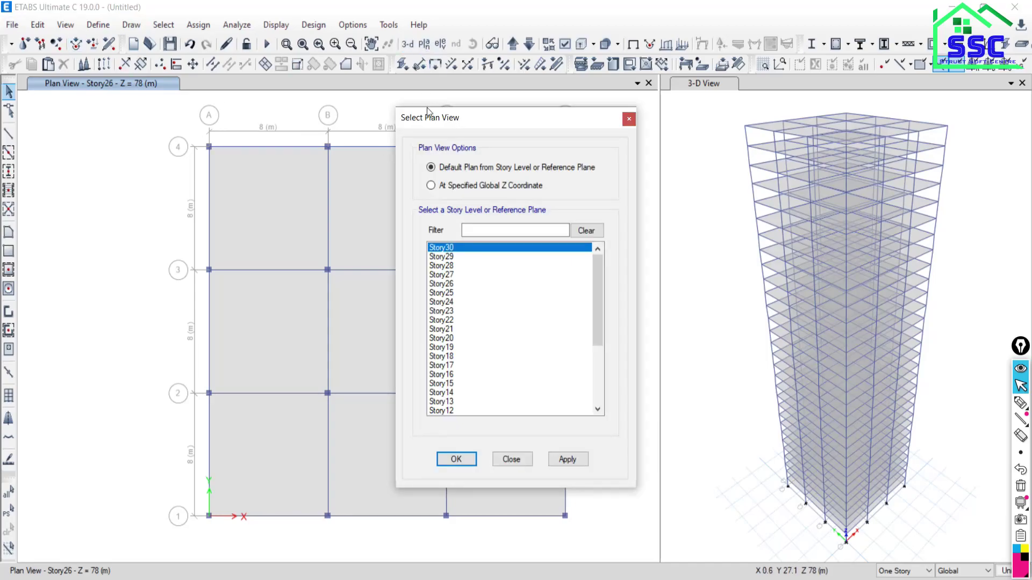
{"action": "left_click", "coordinate": [572, 461]}
{"action": "left_click", "coordinate": [511, 459]}
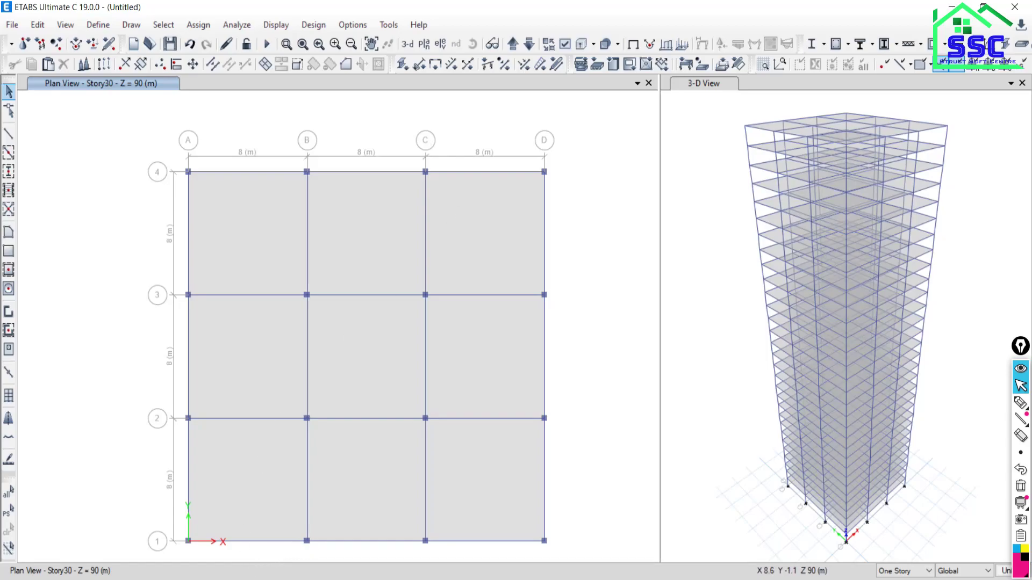
{"action": "left_click", "coordinate": [423, 579]}
{"action": "left_click", "coordinate": [350, 535]}
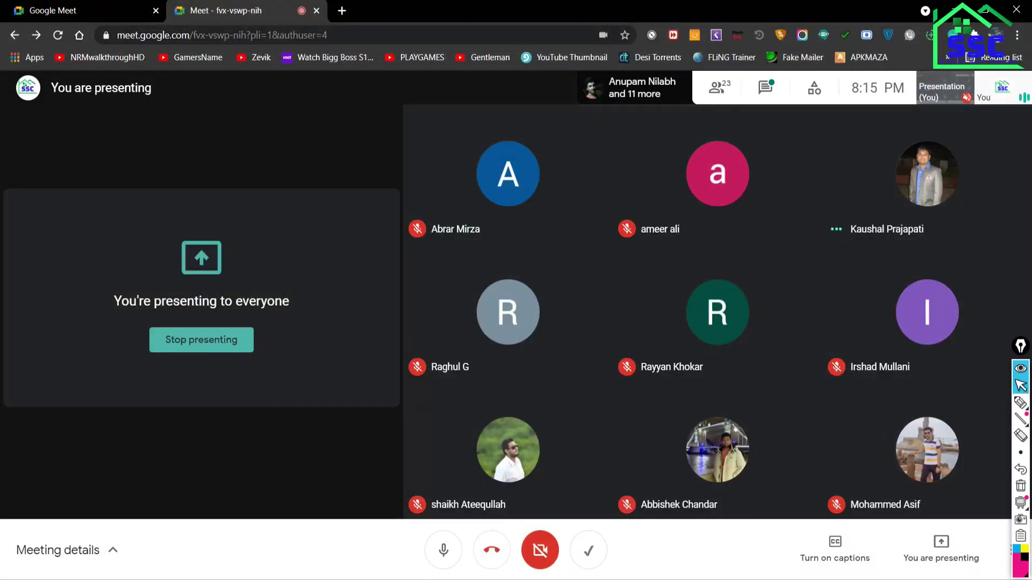
{"action": "key", "text": "alt+Tab"}
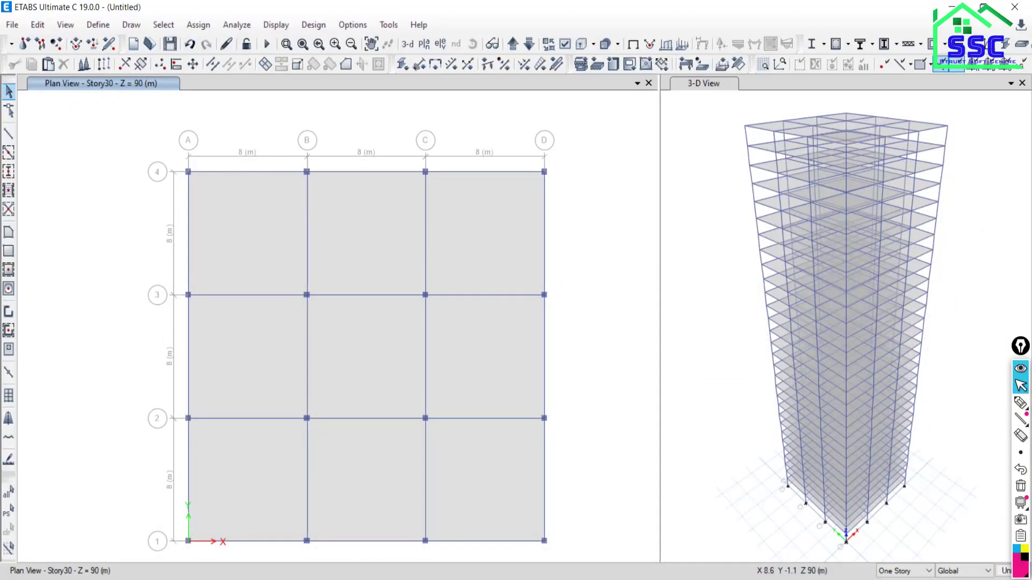
- Show the Story15 plan view
{"action": "left_click", "coordinate": [424, 47]}
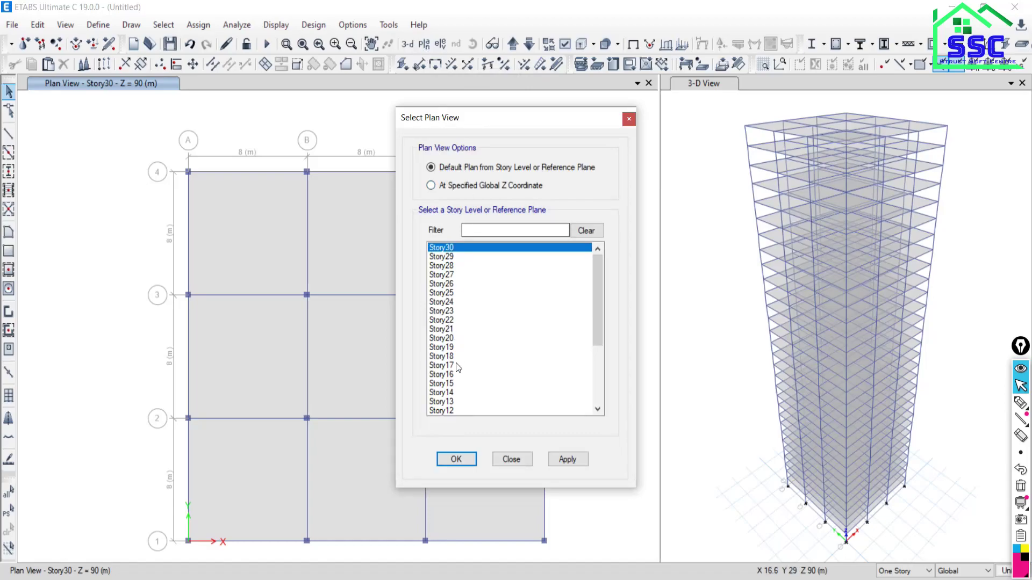
{"action": "left_click", "coordinate": [444, 384]}
{"action": "left_click", "coordinate": [567, 460]}
{"action": "left_click", "coordinate": [508, 462]}
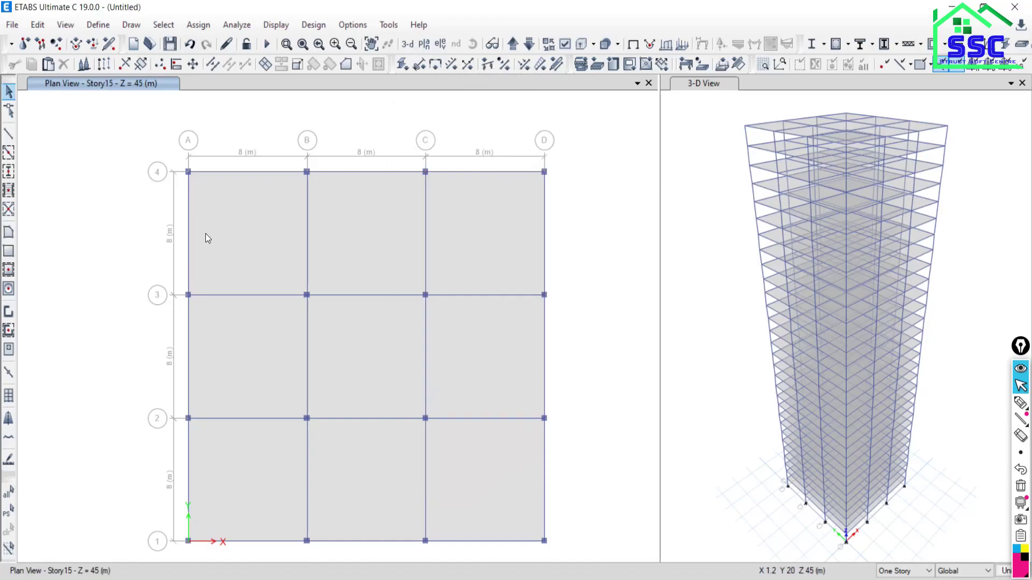
- Try selecting the Story15 beams one by one in the plan, and clear that selection
{"action": "left_click", "coordinate": [189, 217]}
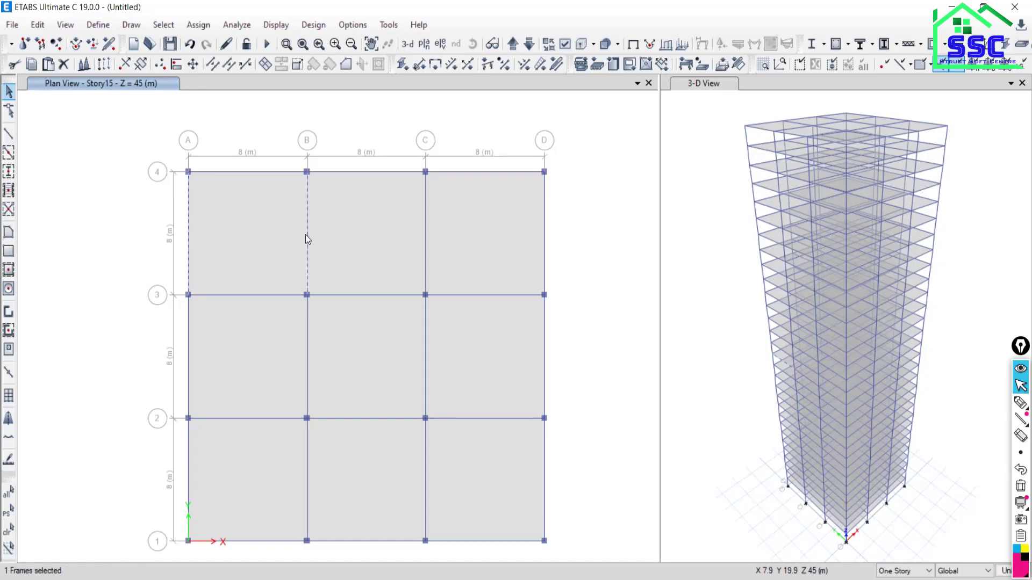
{"action": "left_click", "coordinate": [424, 237]}
{"action": "left_click", "coordinate": [544, 241]}
{"action": "left_click", "coordinate": [426, 353]}
{"action": "left_click", "coordinate": [188, 447]}
{"action": "left_click", "coordinate": [308, 466]}
{"action": "left_click", "coordinate": [426, 463]}
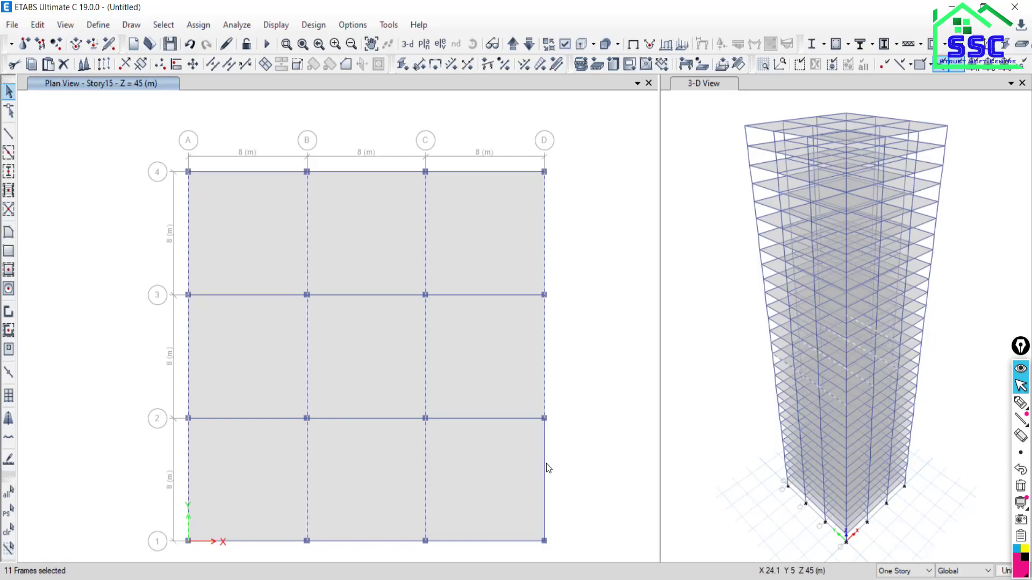
{"action": "left_click", "coordinate": [488, 542]}
{"action": "left_click", "coordinate": [354, 541]}
{"action": "left_click", "coordinate": [260, 541]}
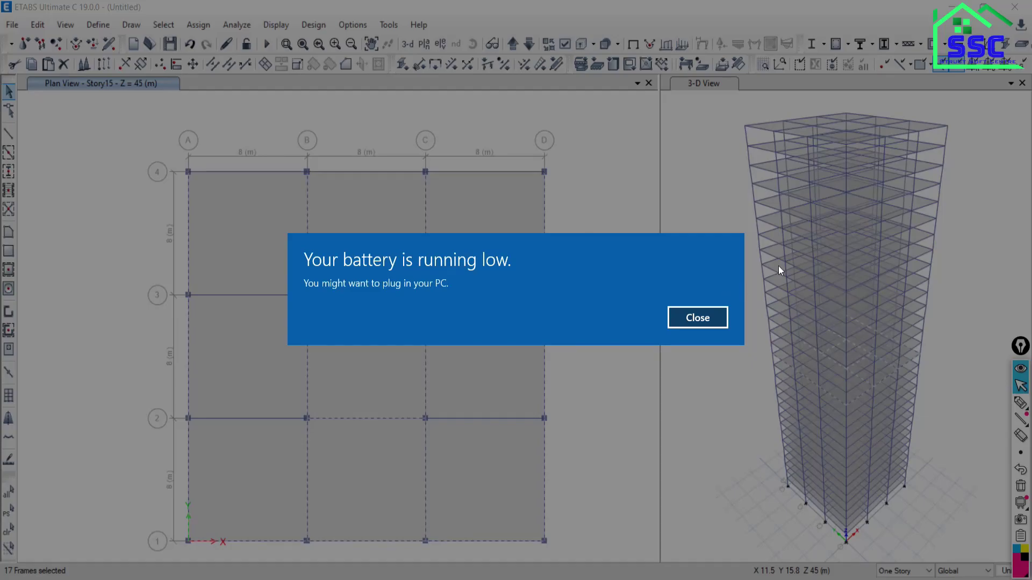
{"action": "left_click", "coordinate": [697, 318]}
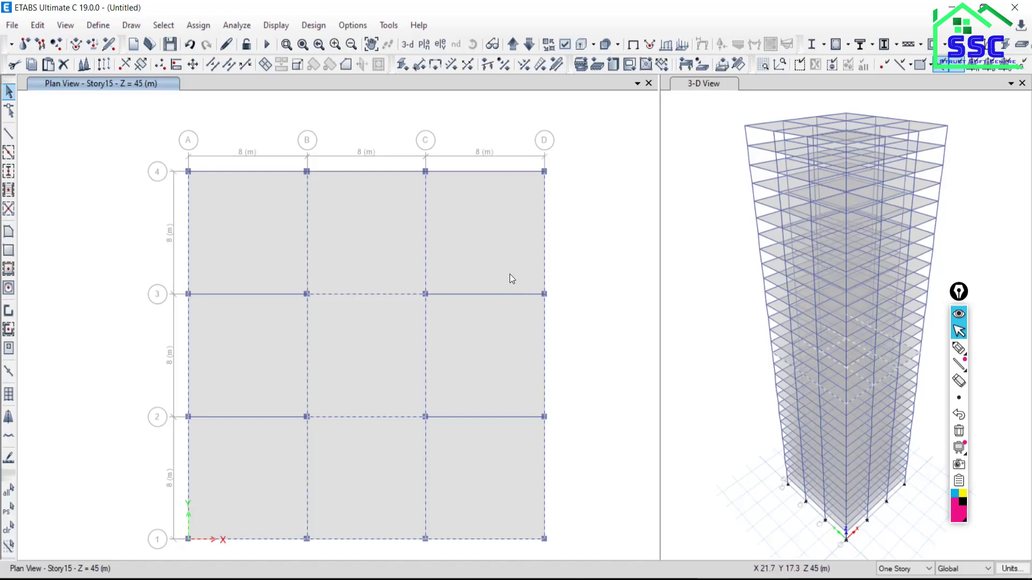
{"action": "left_click", "coordinate": [483, 170]}
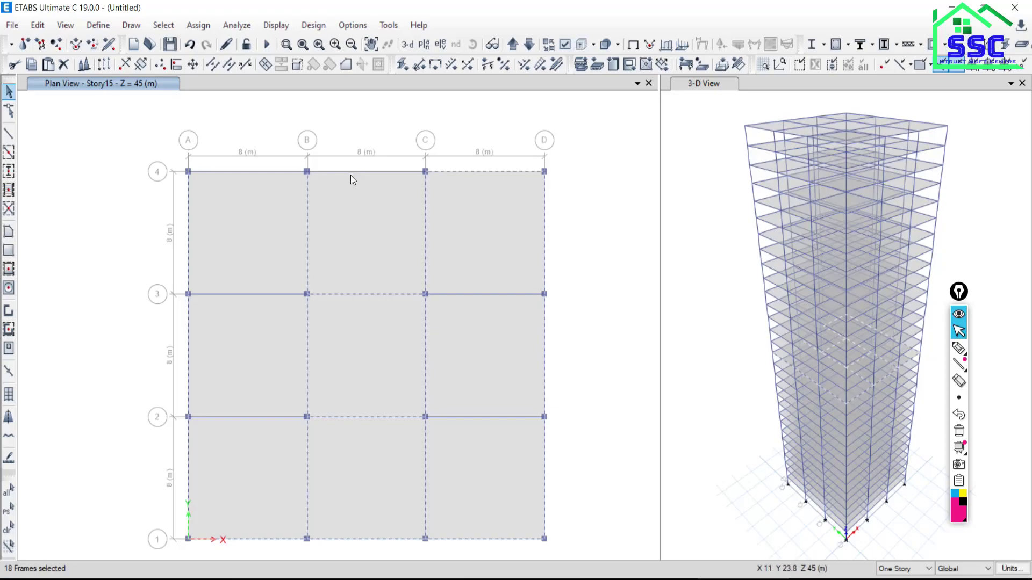
{"action": "left_click", "coordinate": [6, 532]}
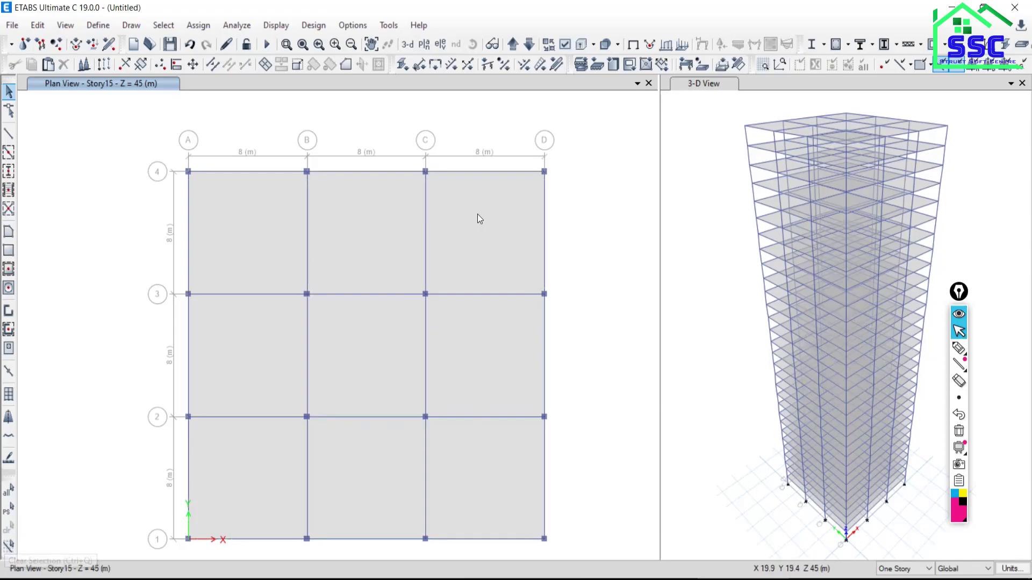
- Select every beam in the model by object type
{"action": "left_click", "coordinate": [164, 24]}
{"action": "mouse_move", "coordinate": [179, 45]}
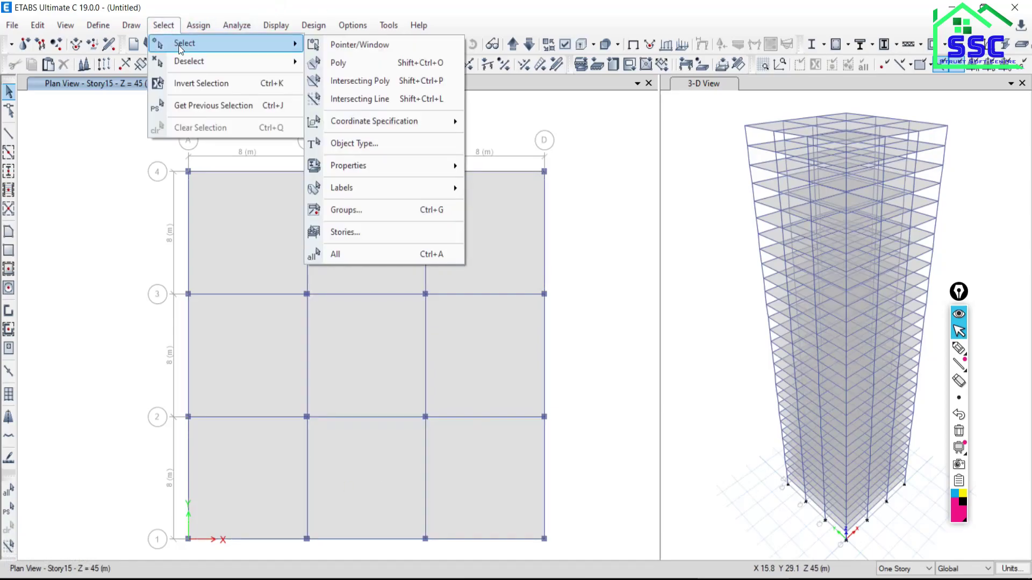
{"action": "left_click", "coordinate": [359, 143]}
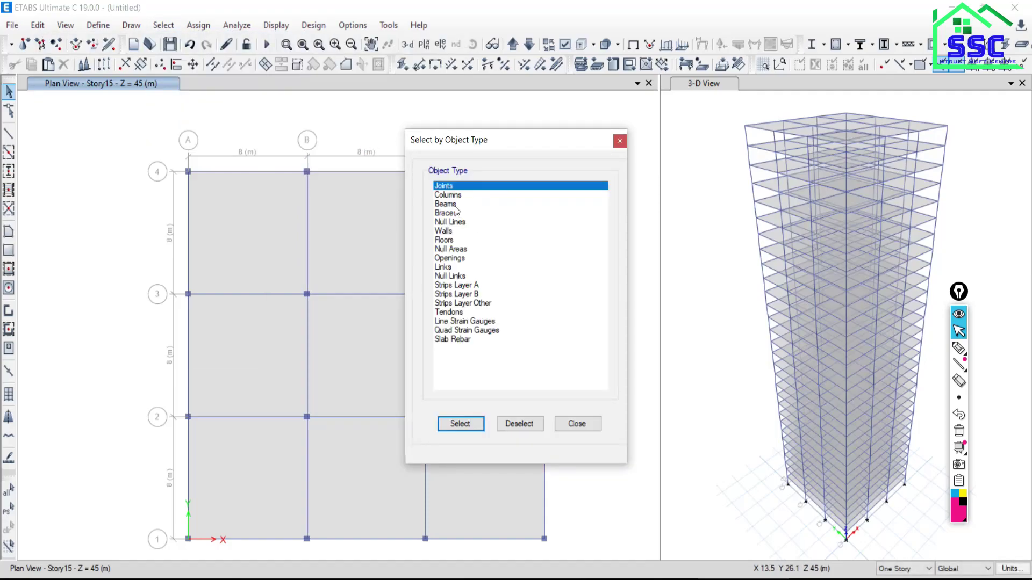
{"action": "left_click", "coordinate": [446, 204]}
{"action": "left_click", "coordinate": [460, 424]}
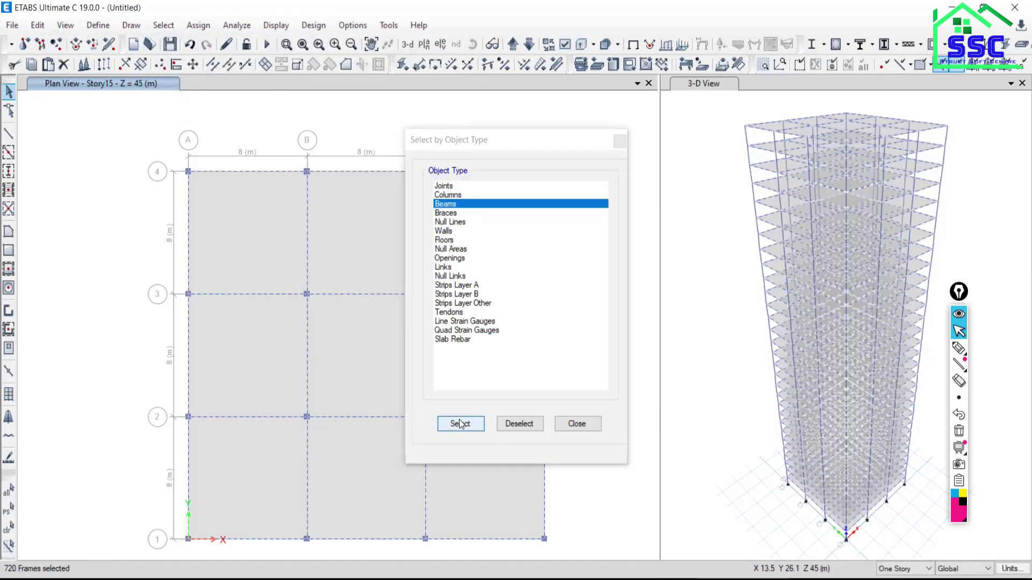
{"action": "left_click", "coordinate": [574, 425]}
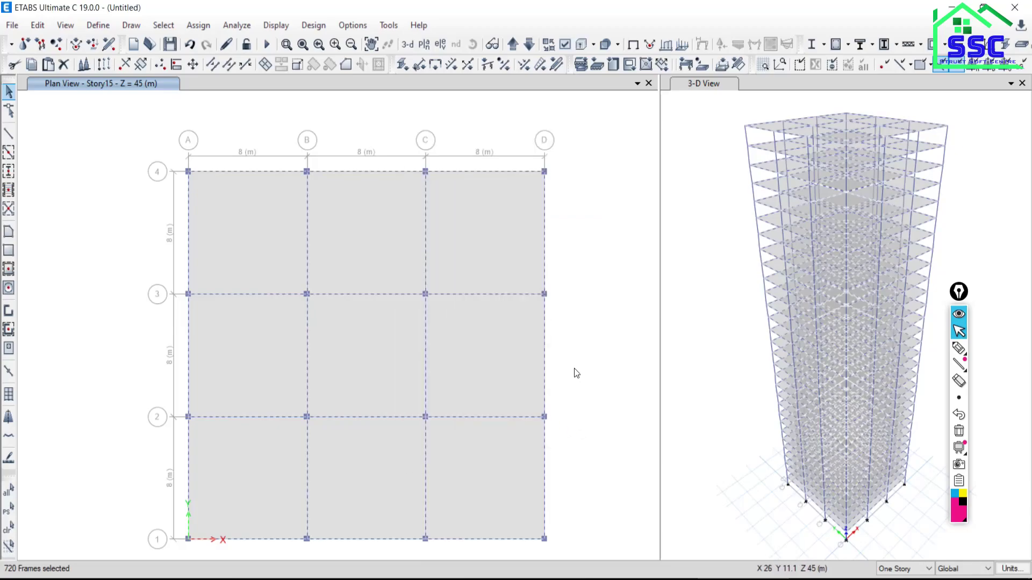
{"action": "mouse_move", "coordinate": [423, 578]}
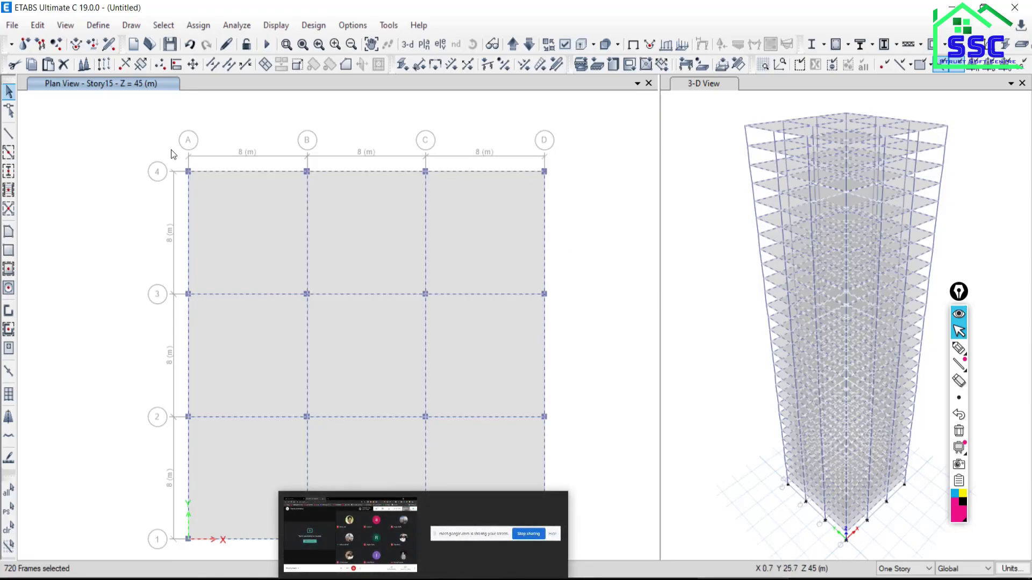
- Deselect the beams on Story30 through Story16 by story
{"action": "left_click", "coordinate": [157, 24]}
{"action": "mouse_move", "coordinate": [185, 66]}
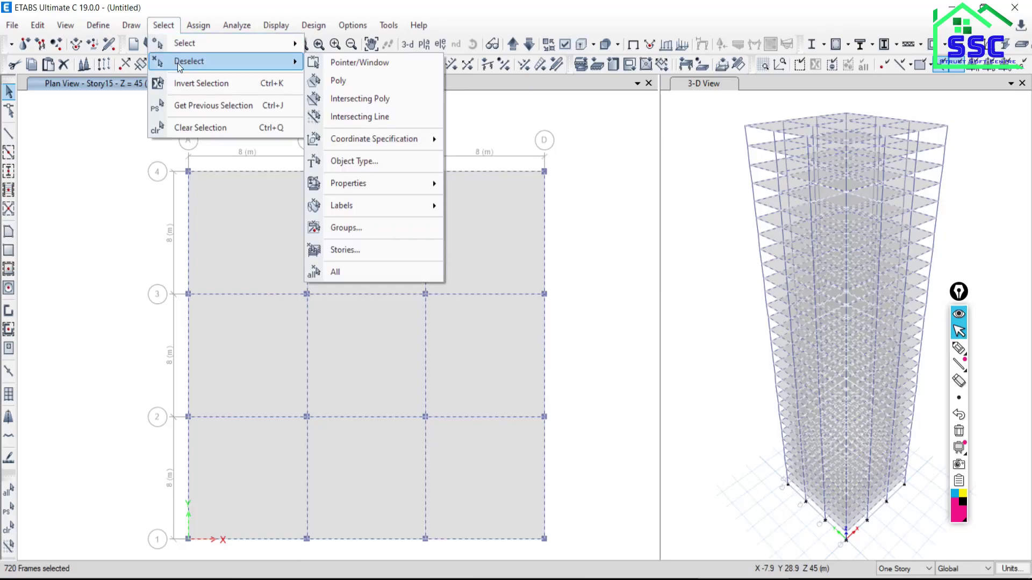
{"action": "left_click", "coordinate": [340, 251]}
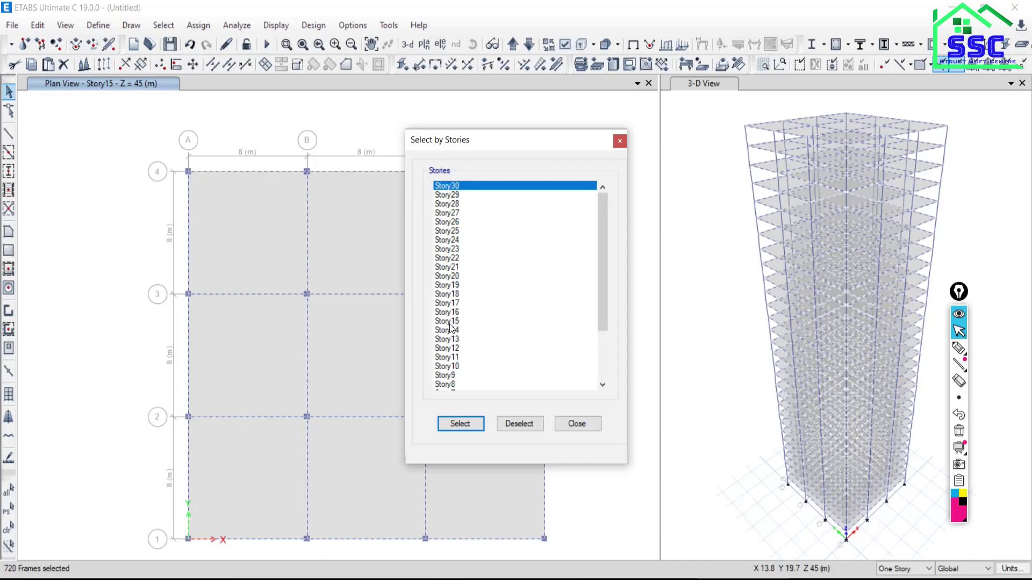
{"action": "left_click_drag", "start_coordinate": [449, 186], "coordinate": [452, 315]}
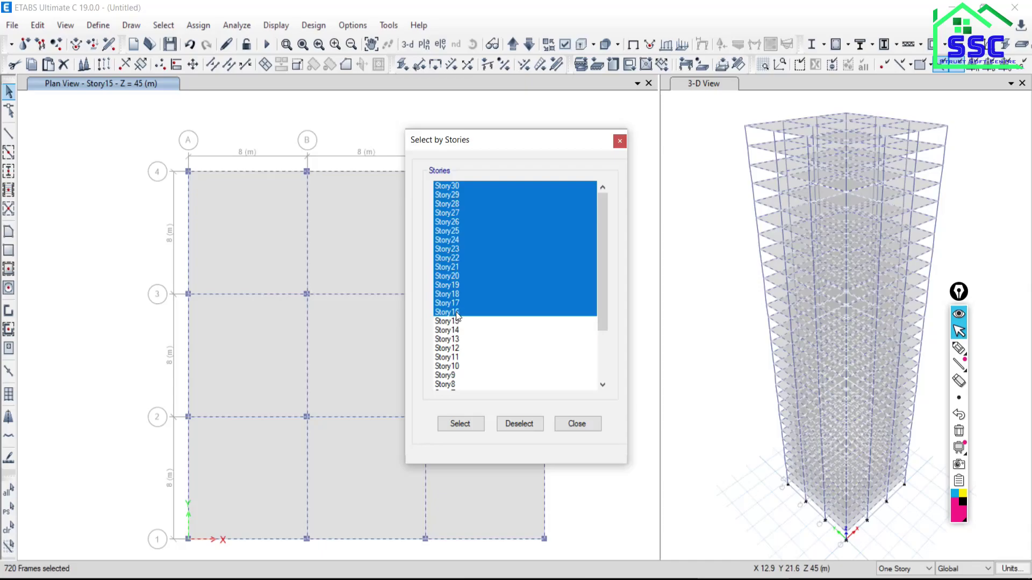
{"action": "left_click", "coordinate": [515, 425]}
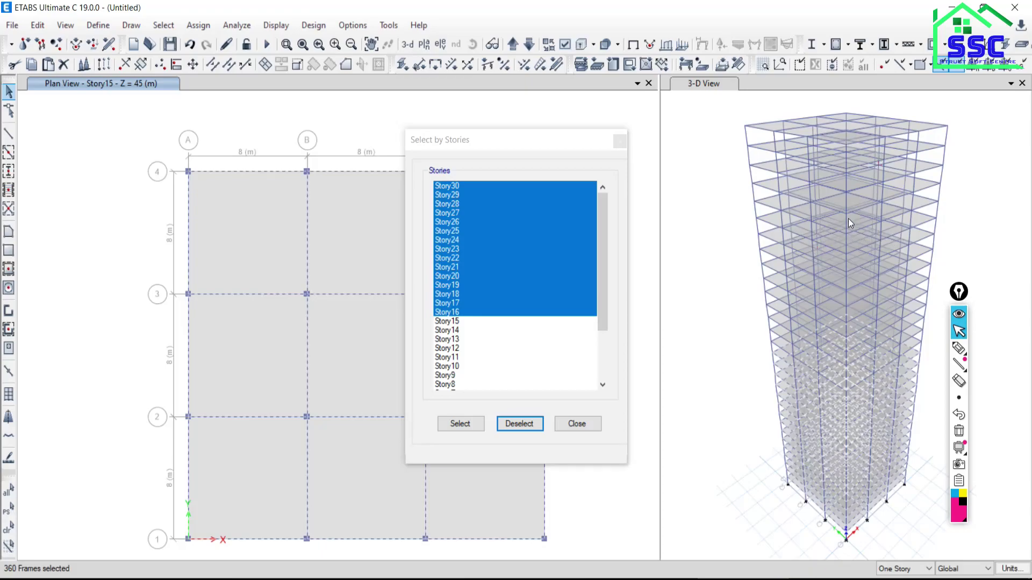
- Deselect the beams on Story14 down to Base, keeping only the Story15 beams selected
{"action": "left_click", "coordinate": [447, 332]}
{"action": "left_click_drag", "start_coordinate": [447, 333], "coordinate": [456, 419]}
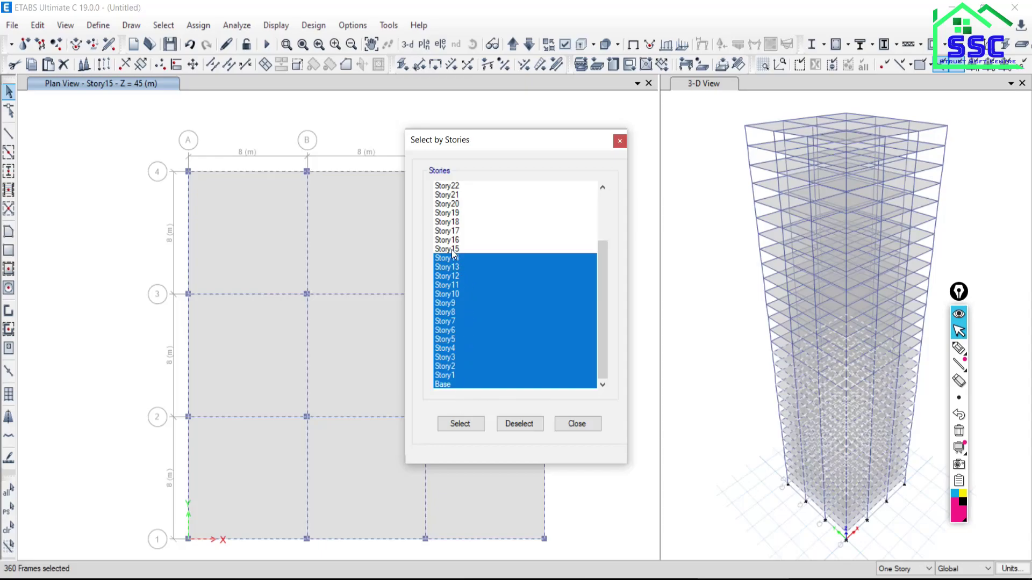
{"action": "left_click", "coordinate": [518, 424]}
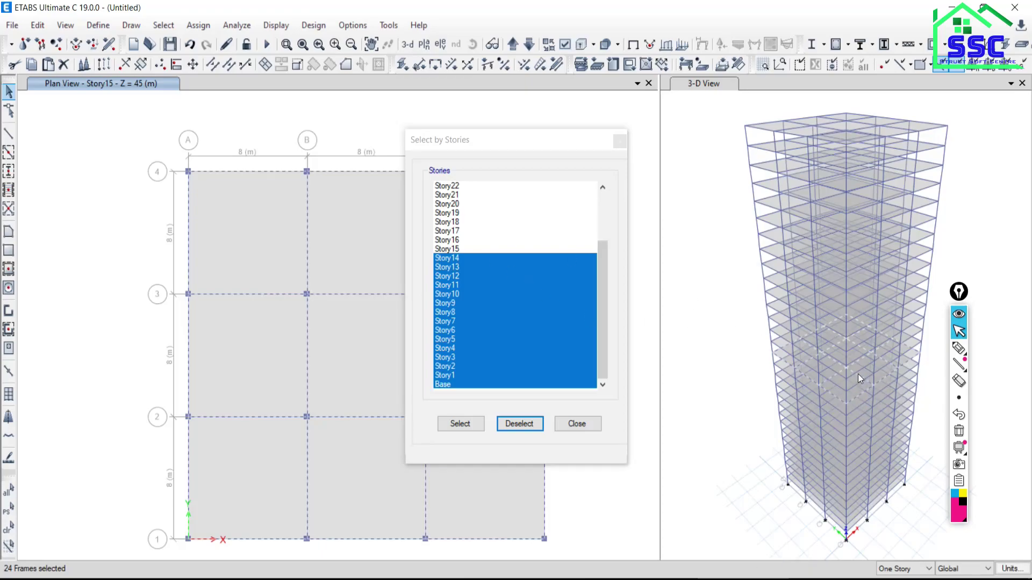
{"action": "left_click", "coordinate": [580, 425]}
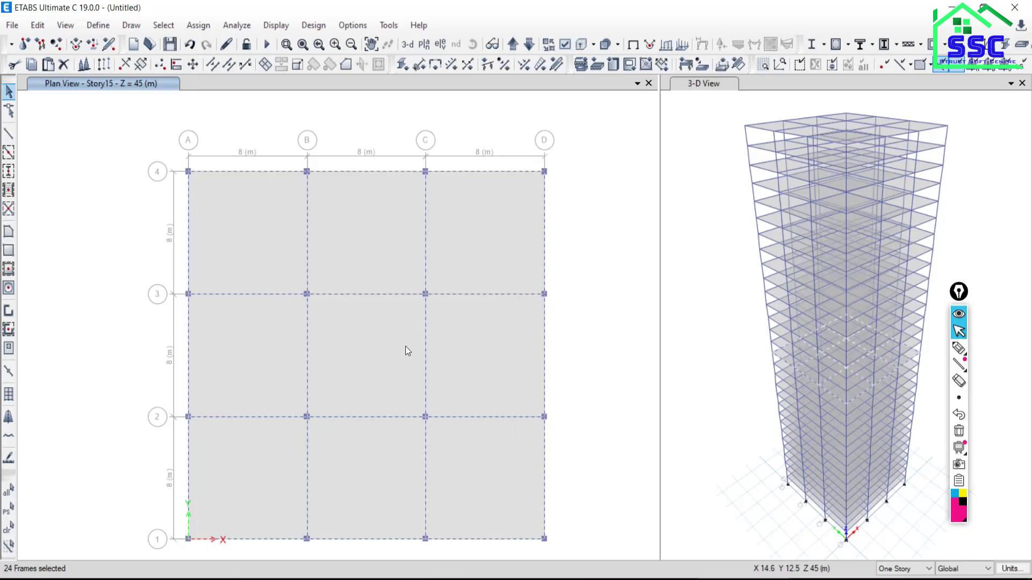
- Check the plan of Story14, return to the Story15 plan, and clear the beam selection
{"action": "left_click", "coordinate": [530, 44]}
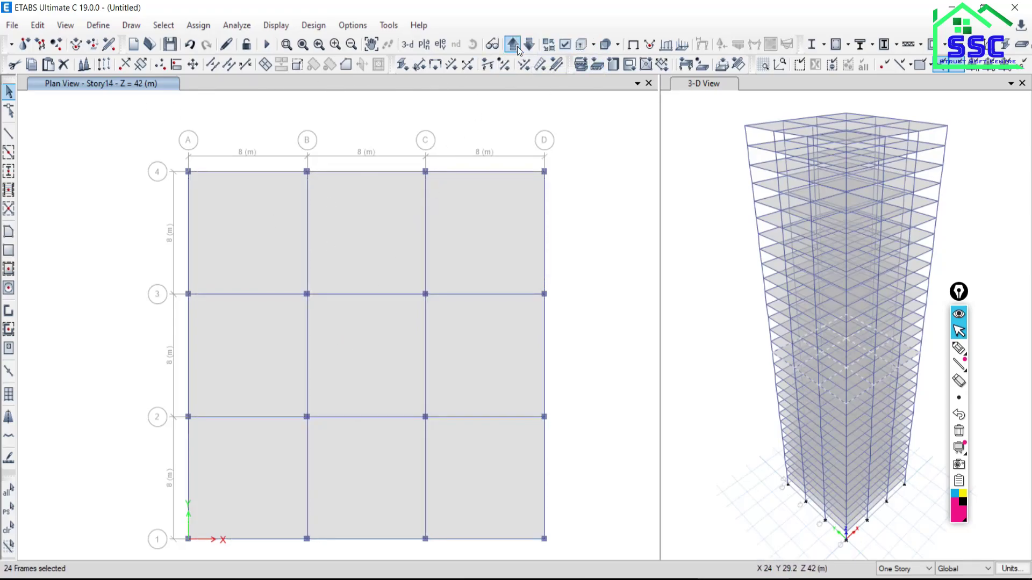
{"action": "left_click", "coordinate": [510, 47]}
{"action": "left_click", "coordinate": [7, 531]}
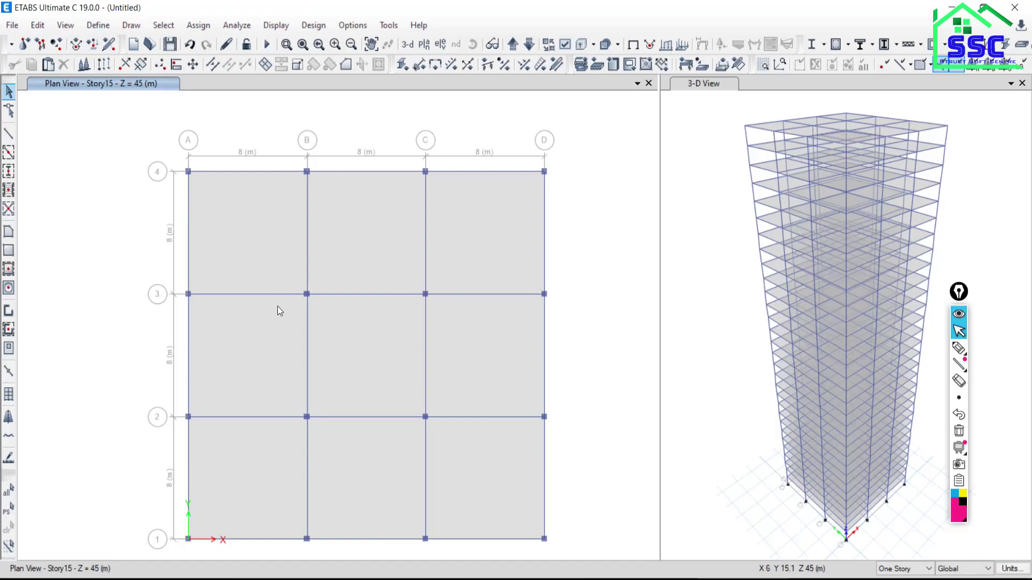
{"action": "key", "text": "alt+Tab"}
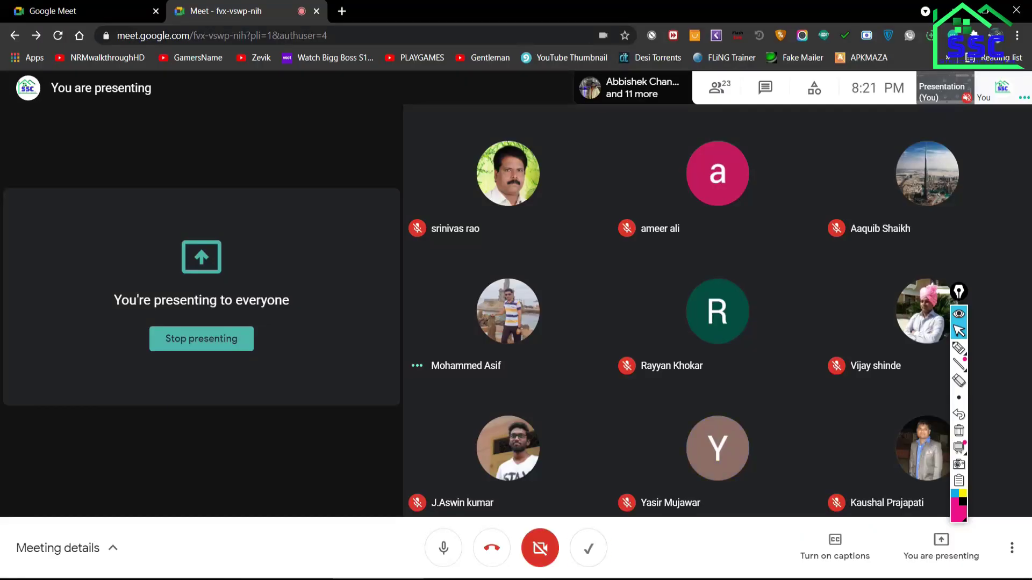
{"action": "key", "text": "alt+Tab"}
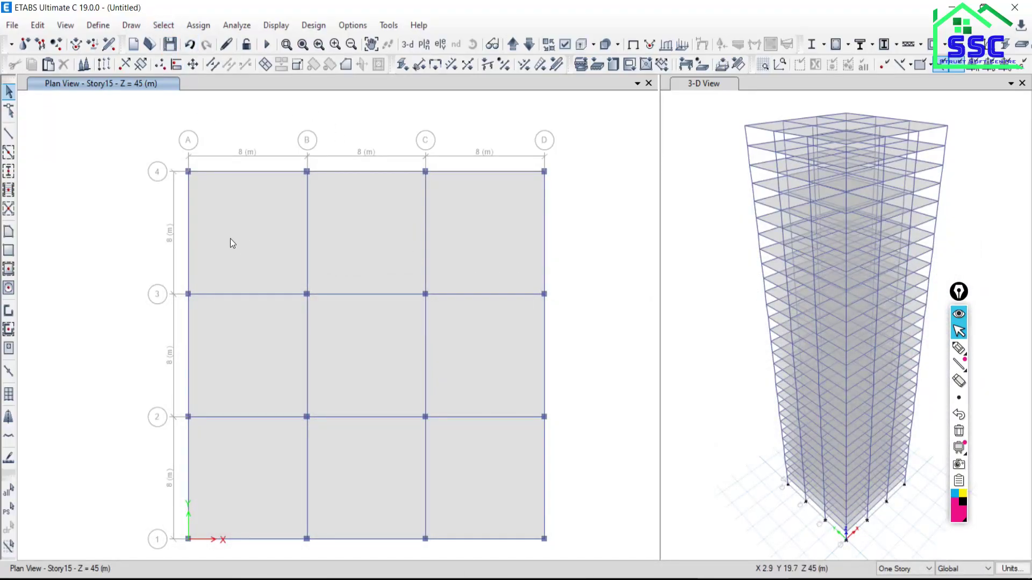
- Select every column in the model by object type
{"action": "left_click", "coordinate": [158, 26]}
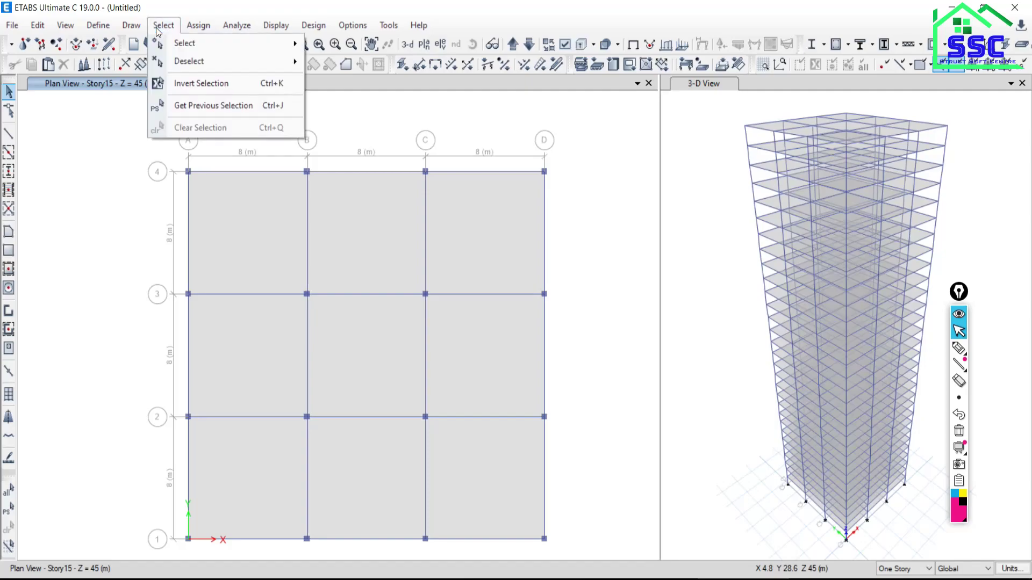
{"action": "mouse_move", "coordinate": [179, 43]}
{"action": "left_click", "coordinate": [355, 143]}
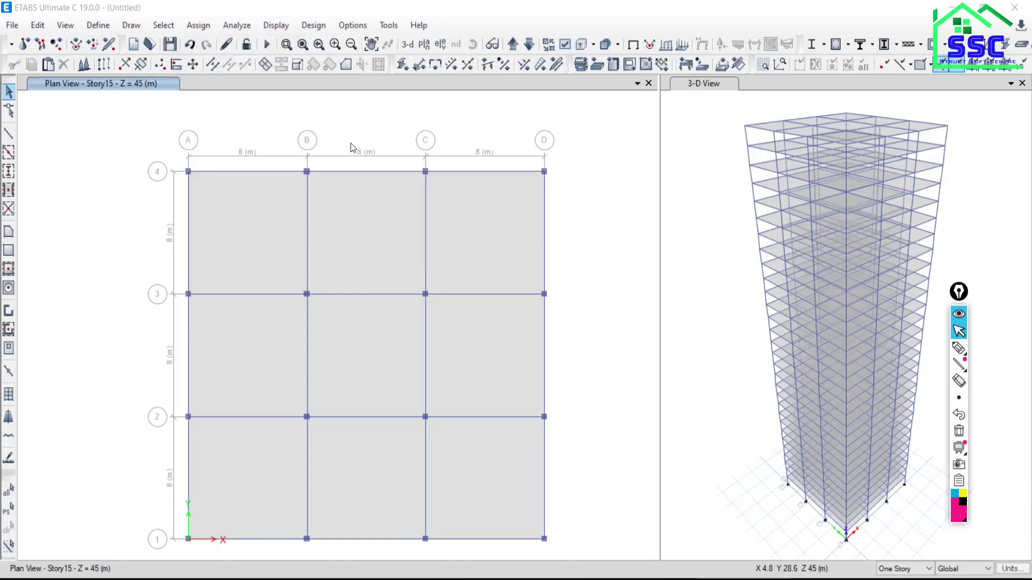
{"action": "left_click", "coordinate": [451, 195]}
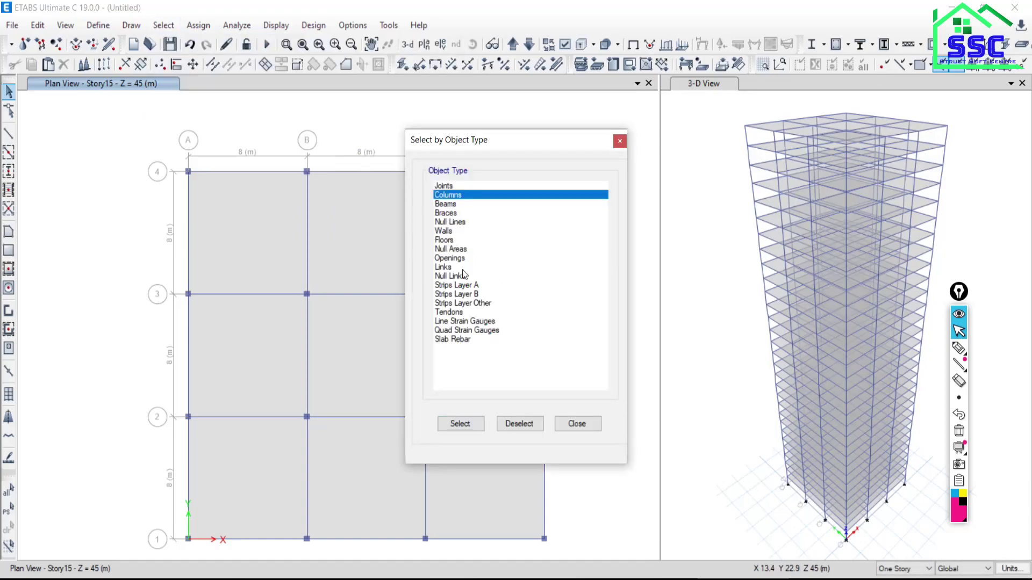
{"action": "left_click", "coordinate": [458, 423]}
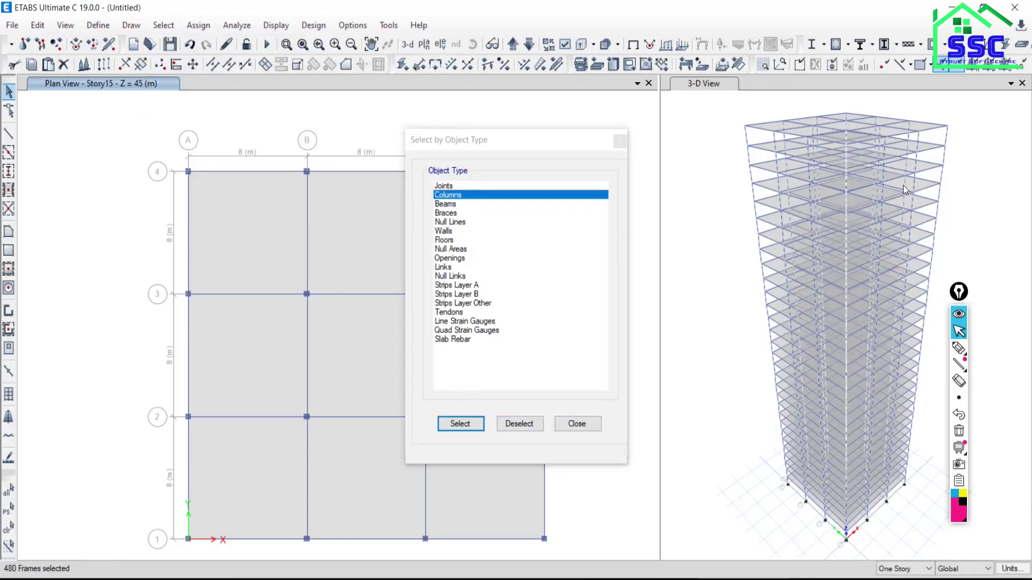
{"action": "left_click", "coordinate": [586, 428]}
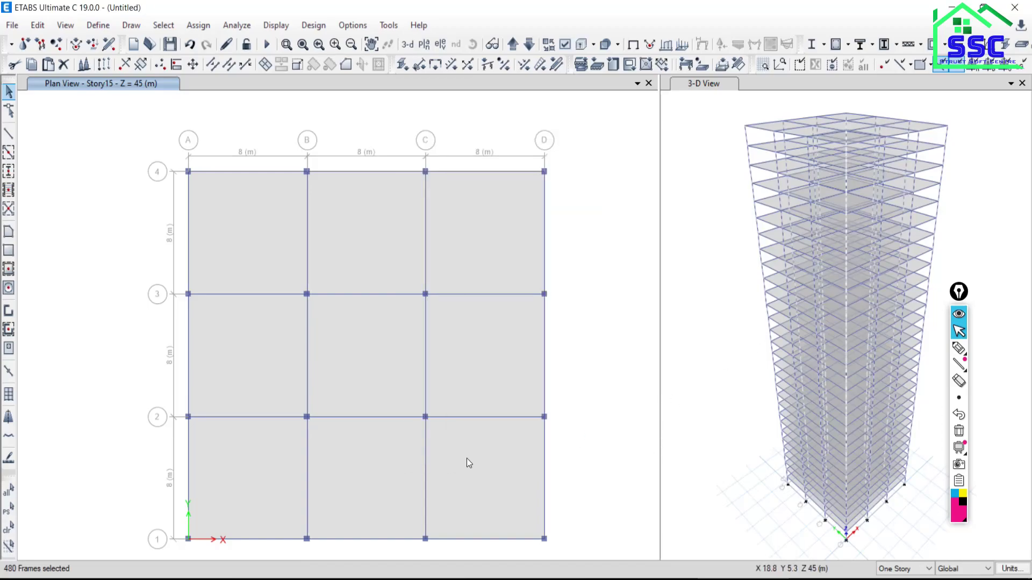
- Deselect the columns on Story29 through Story21 and on Story19 through Story11 by story
{"action": "left_click", "coordinate": [164, 25]}
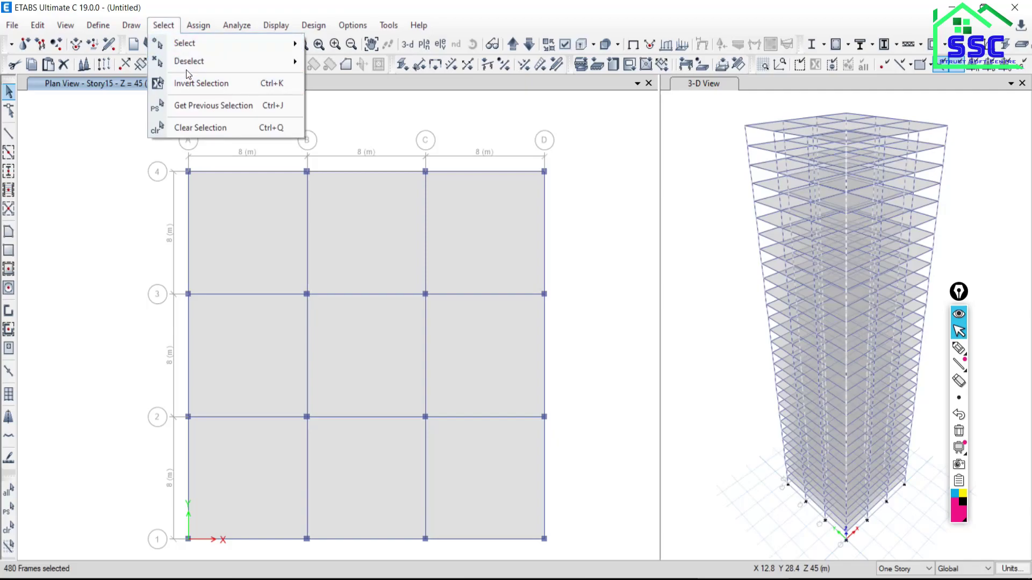
{"action": "mouse_move", "coordinate": [186, 66]}
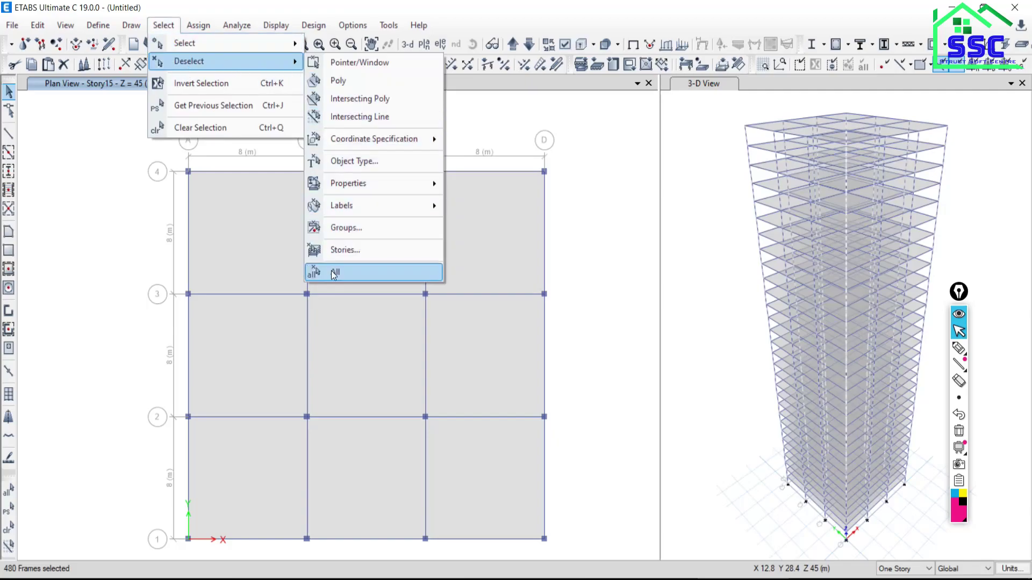
{"action": "left_click", "coordinate": [339, 249]}
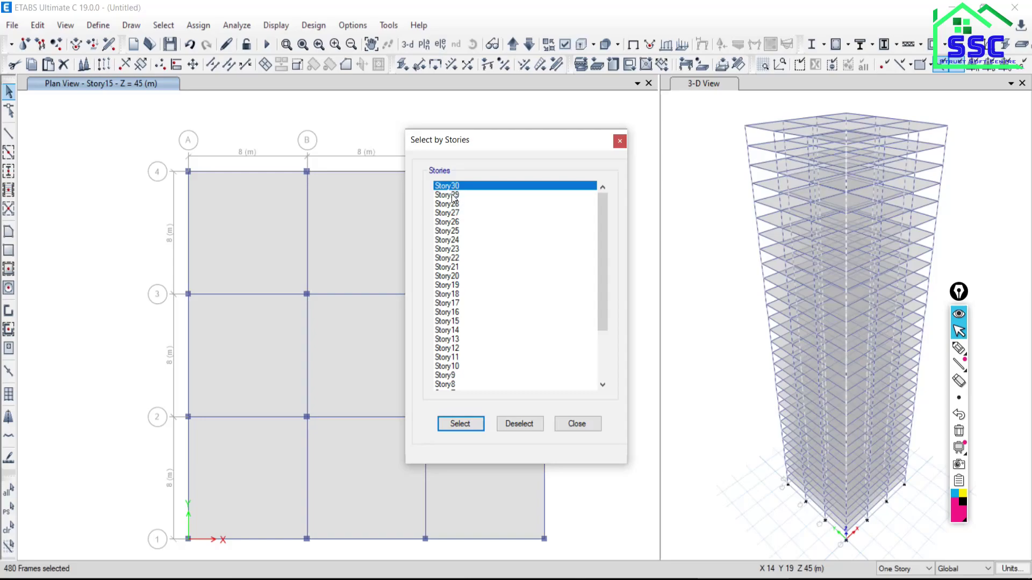
{"action": "left_click_drag", "start_coordinate": [442, 196], "coordinate": [453, 268]}
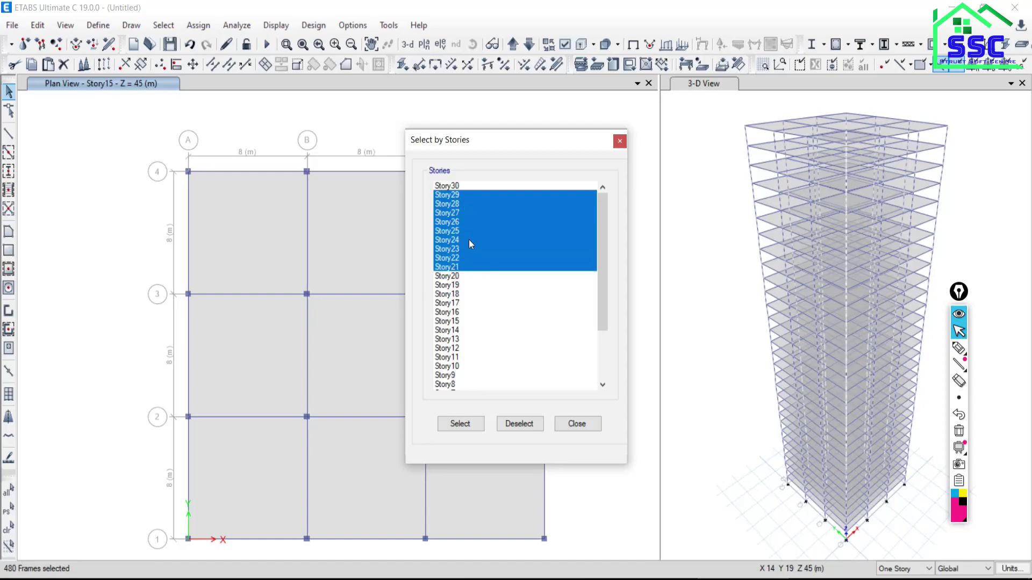
{"action": "left_click", "coordinate": [521, 425]}
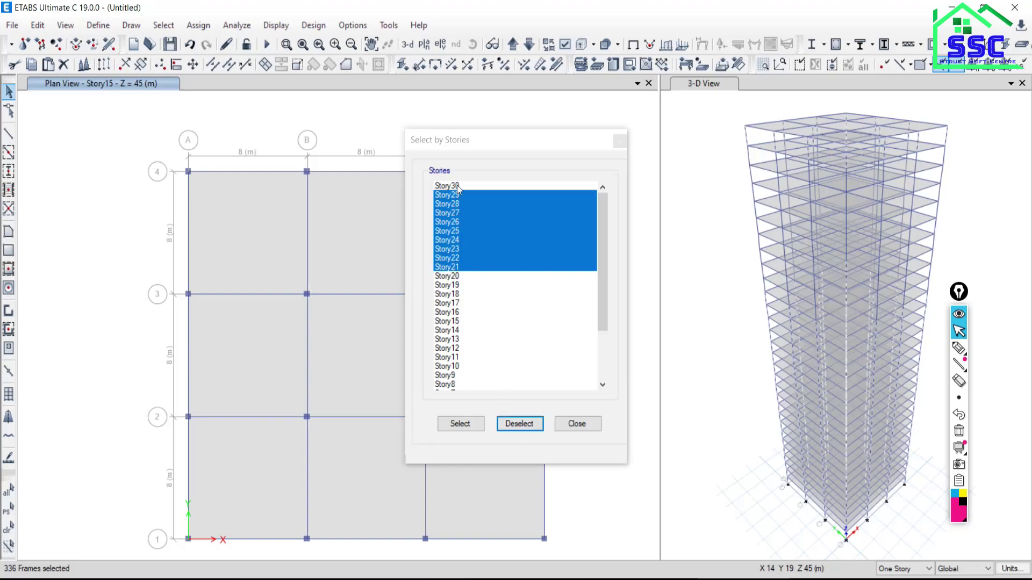
{"action": "left_click_drag", "start_coordinate": [450, 285], "coordinate": [449, 359]}
{"action": "left_click", "coordinate": [519, 424]}
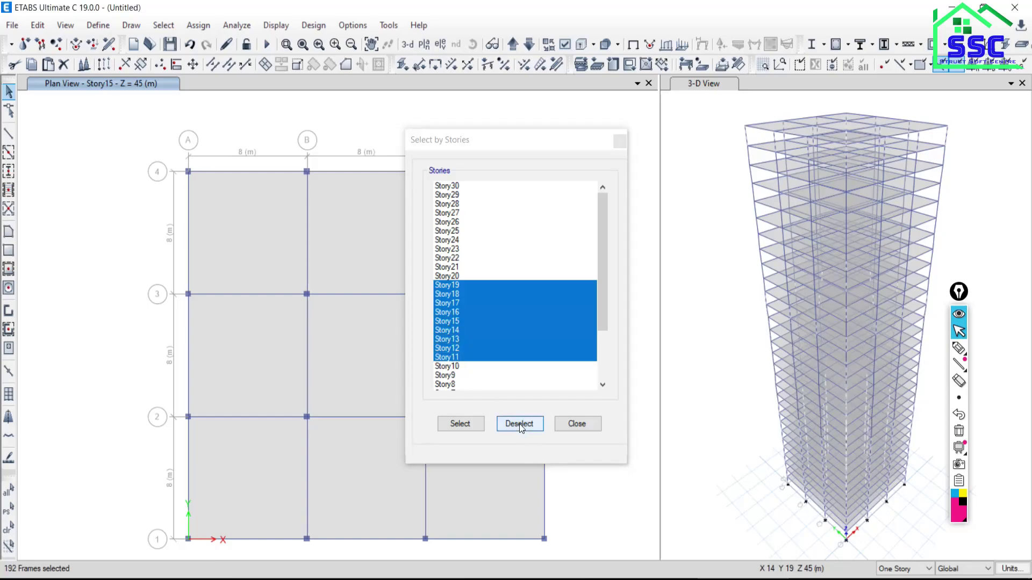
- Deselect the columns on Story9 down to Base, keeping only the Story30, Story20 and Story10 columns selected
{"action": "left_click_drag", "start_coordinate": [602, 274], "coordinate": [535, 323]}
{"action": "left_click_drag", "start_coordinate": [453, 304], "coordinate": [456, 395]}
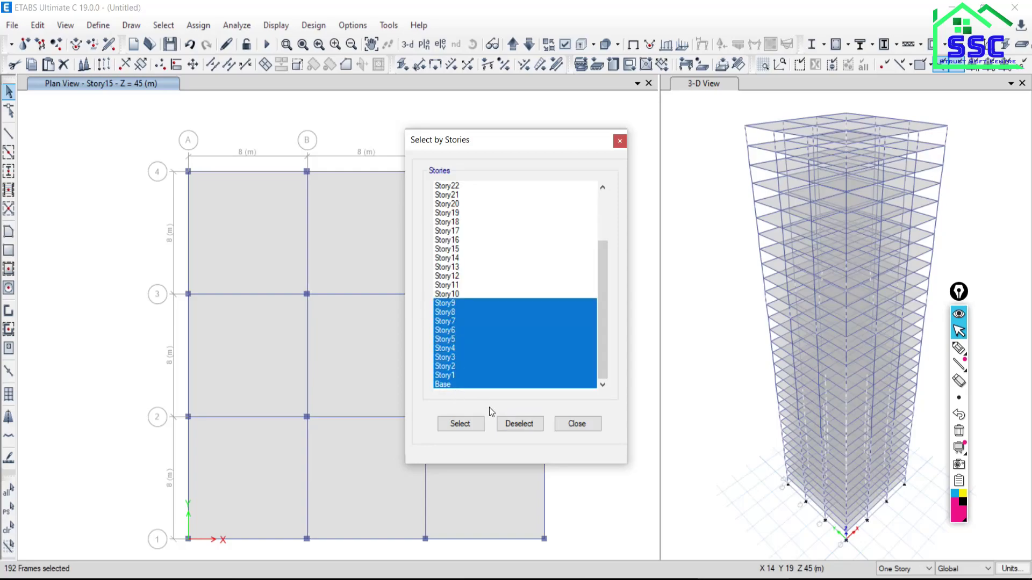
{"action": "left_click", "coordinate": [513, 422]}
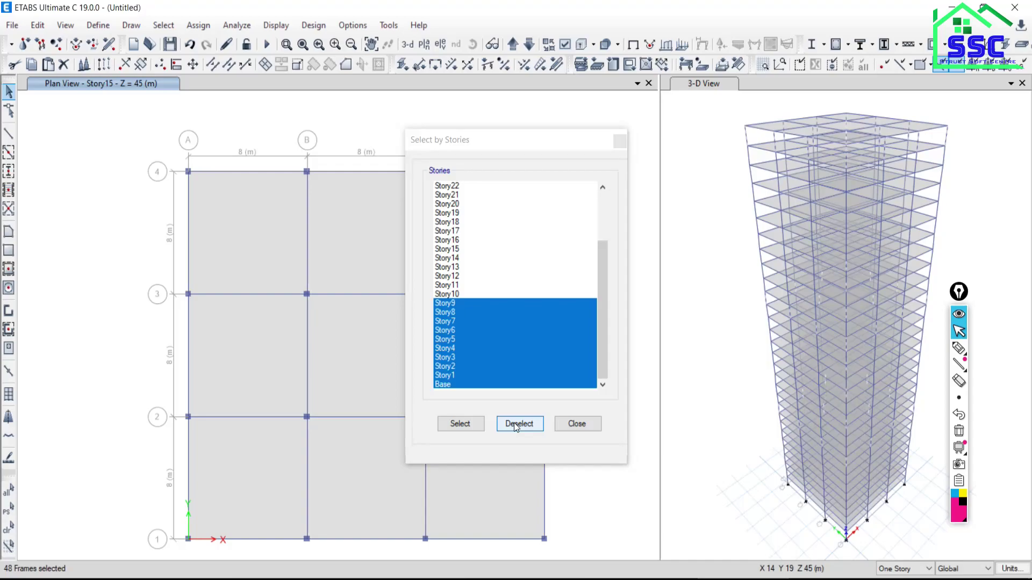
{"action": "left_click", "coordinate": [575, 425]}
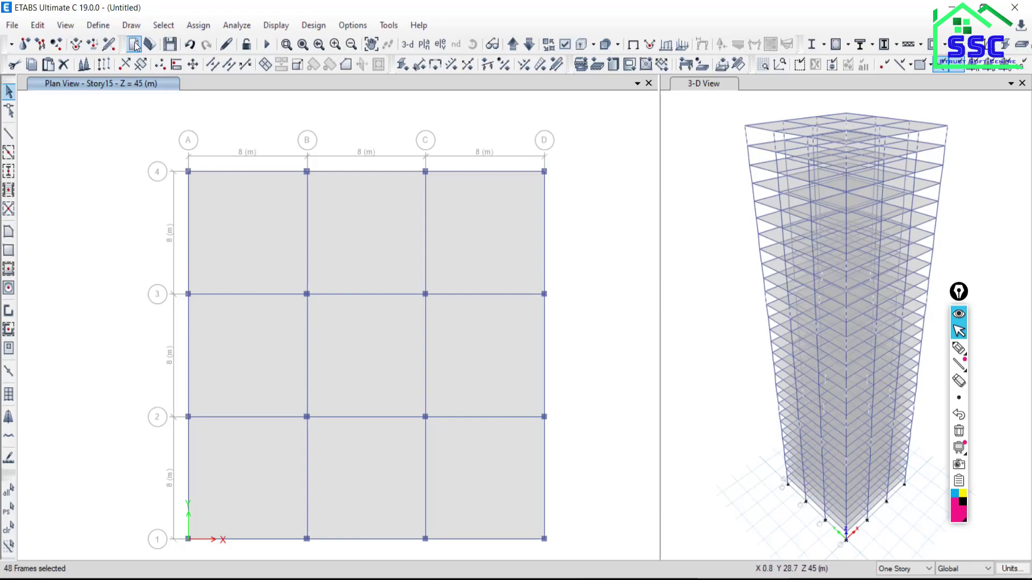
- Invert the current selection across the model, and clear it
{"action": "left_click", "coordinate": [163, 25]}
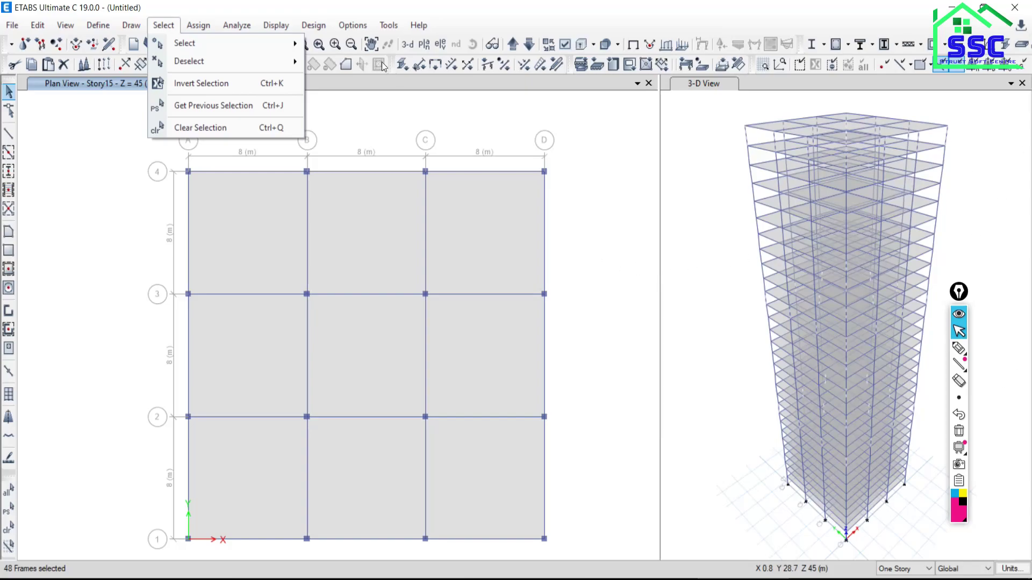
{"action": "left_click", "coordinate": [195, 88]}
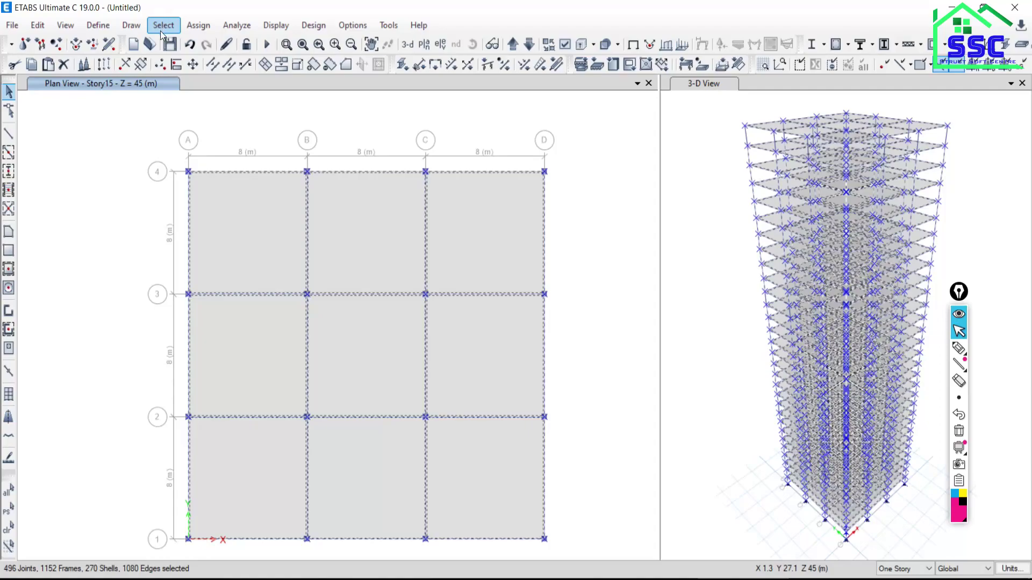
{"action": "left_click", "coordinate": [8, 529]}
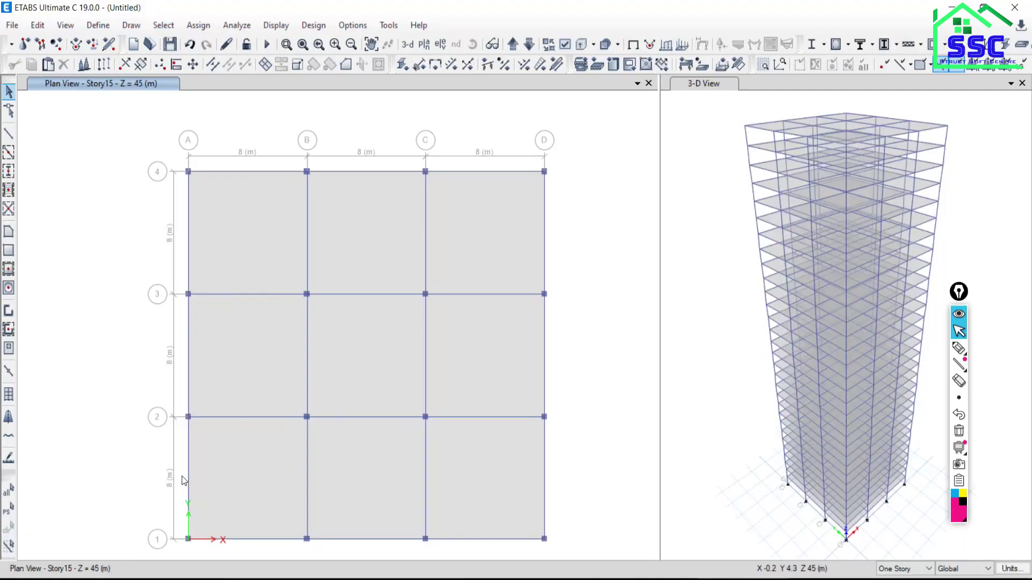
{"action": "left_click", "coordinate": [162, 27]}
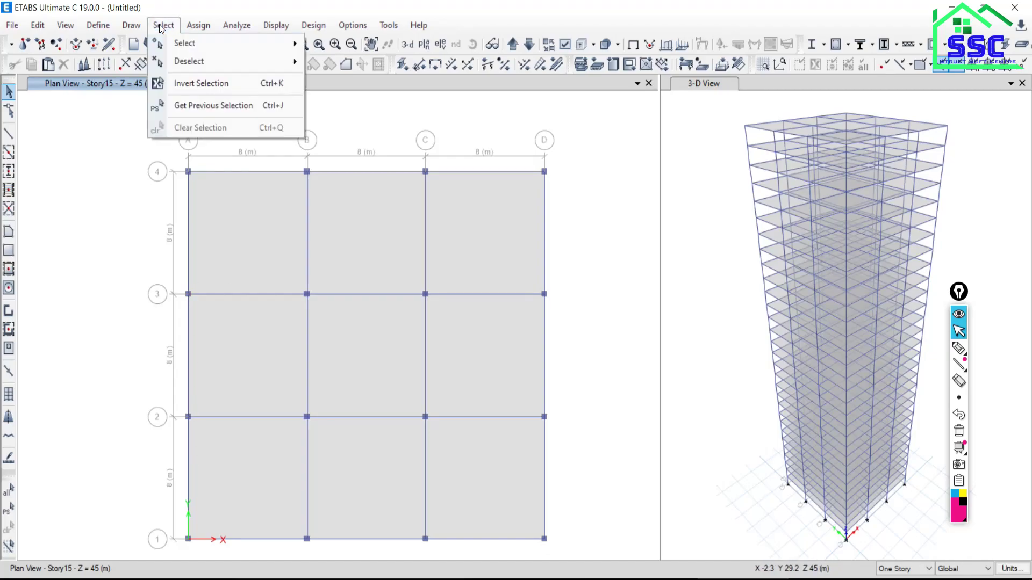
{"action": "mouse_move", "coordinate": [178, 47]}
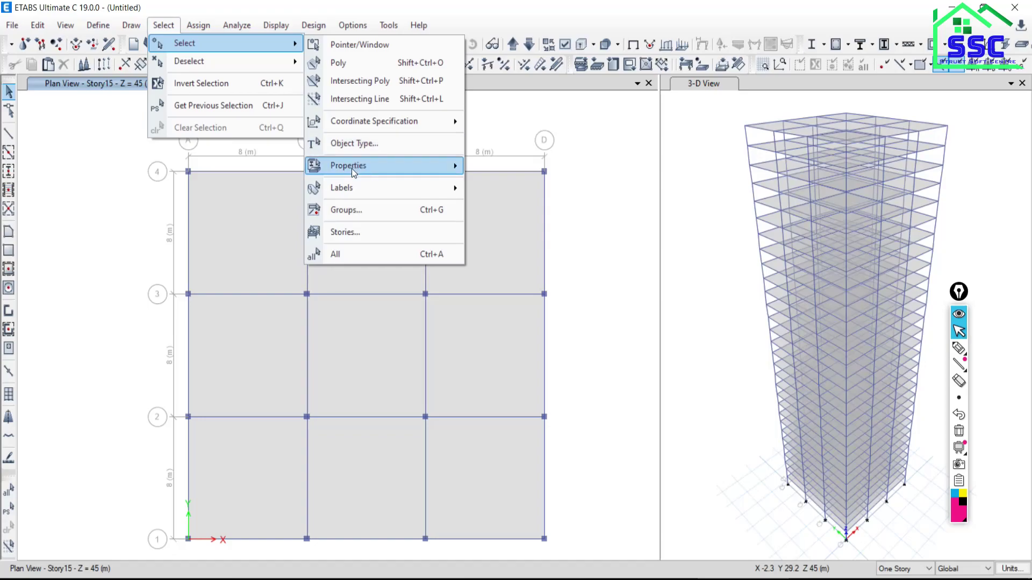
{"action": "mouse_move", "coordinate": [350, 168]}
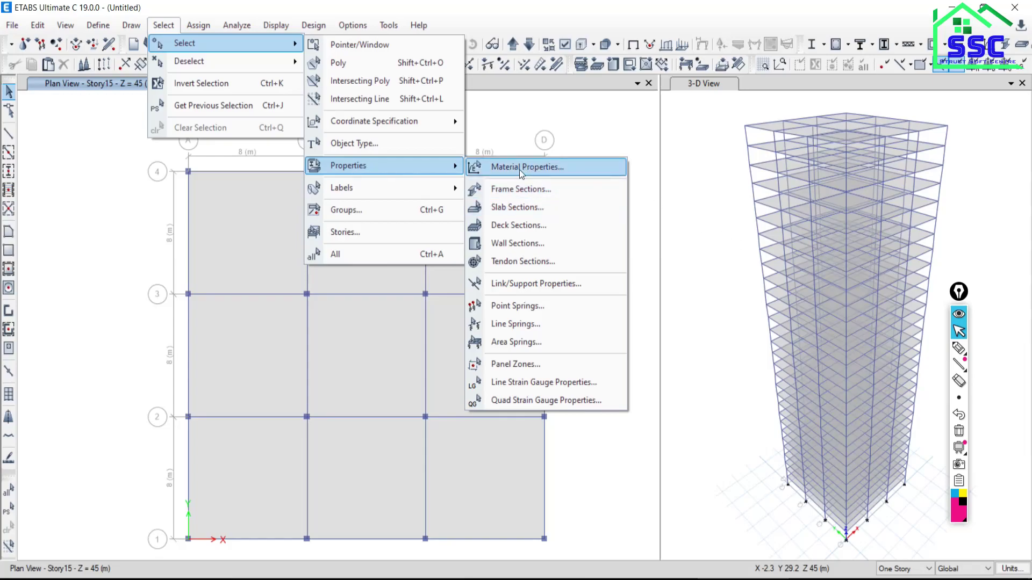
{"action": "left_click", "coordinate": [701, 282]}
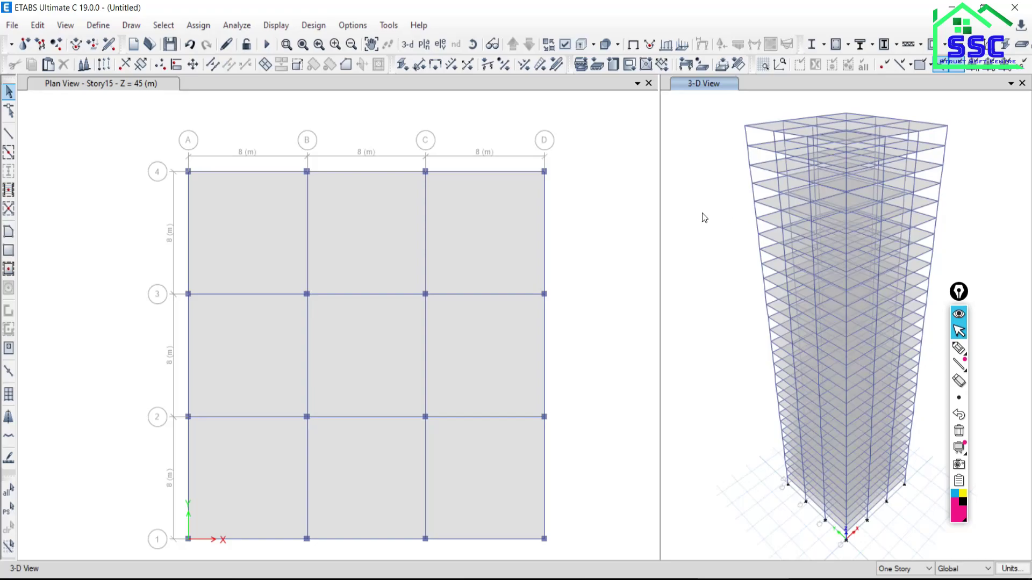
- Select the objects made of the A992Fy50 material by material property
{"action": "left_click", "coordinate": [157, 27]}
{"action": "mouse_move", "coordinate": [181, 44]}
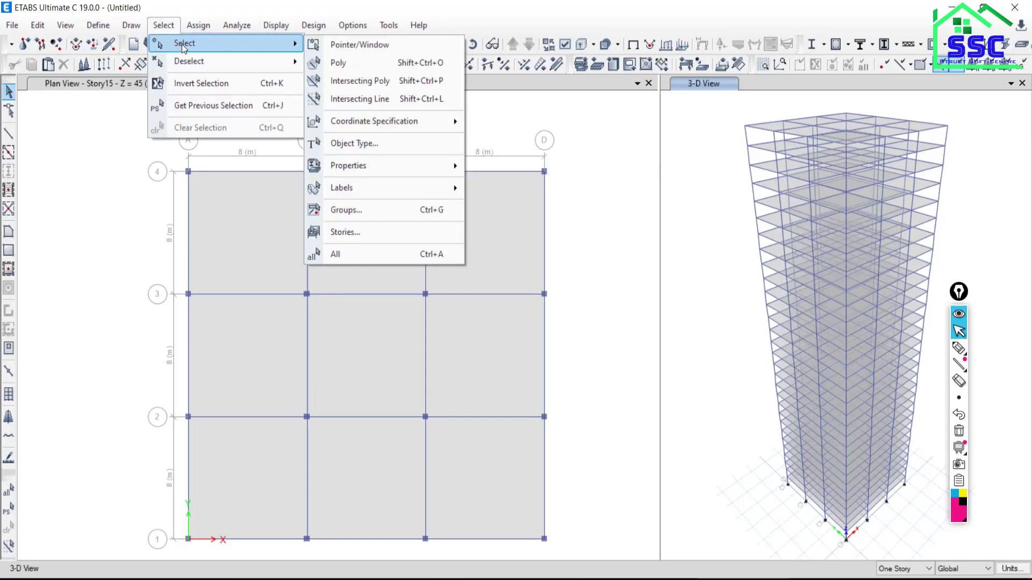
{"action": "mouse_move", "coordinate": [348, 168]}
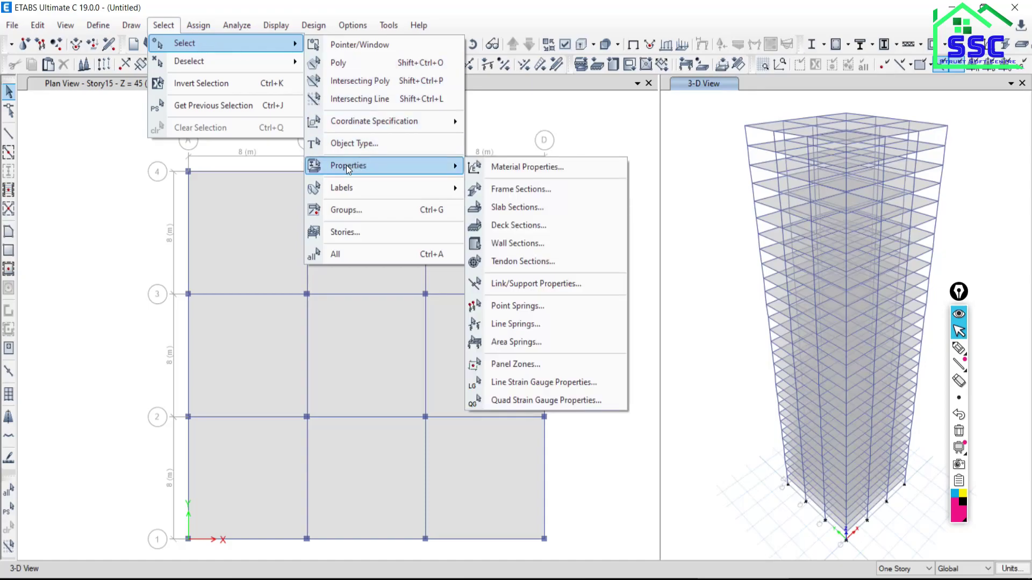
{"action": "left_click", "coordinate": [533, 169]}
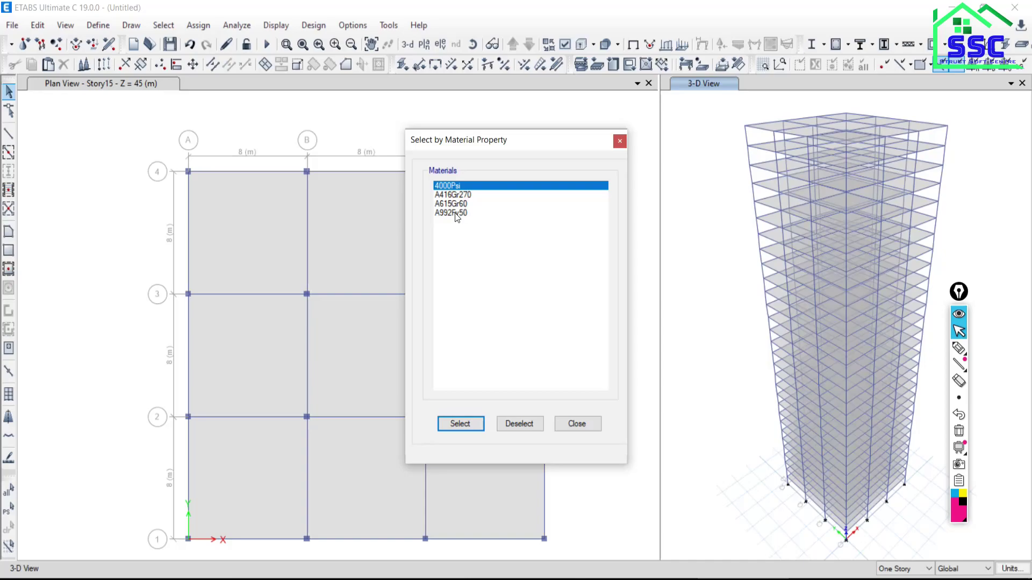
{"action": "left_click", "coordinate": [450, 214]}
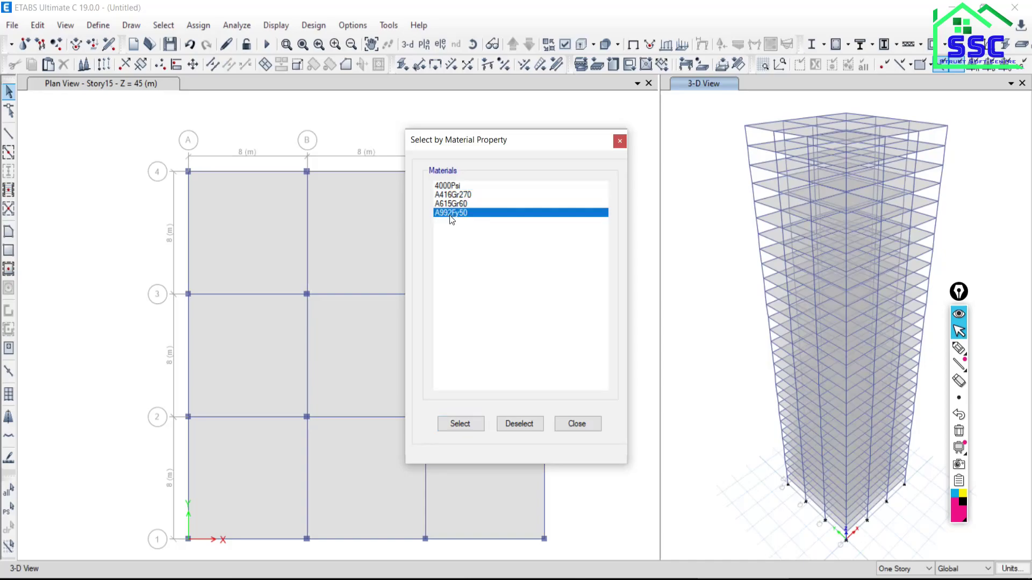
{"action": "left_click", "coordinate": [456, 426]}
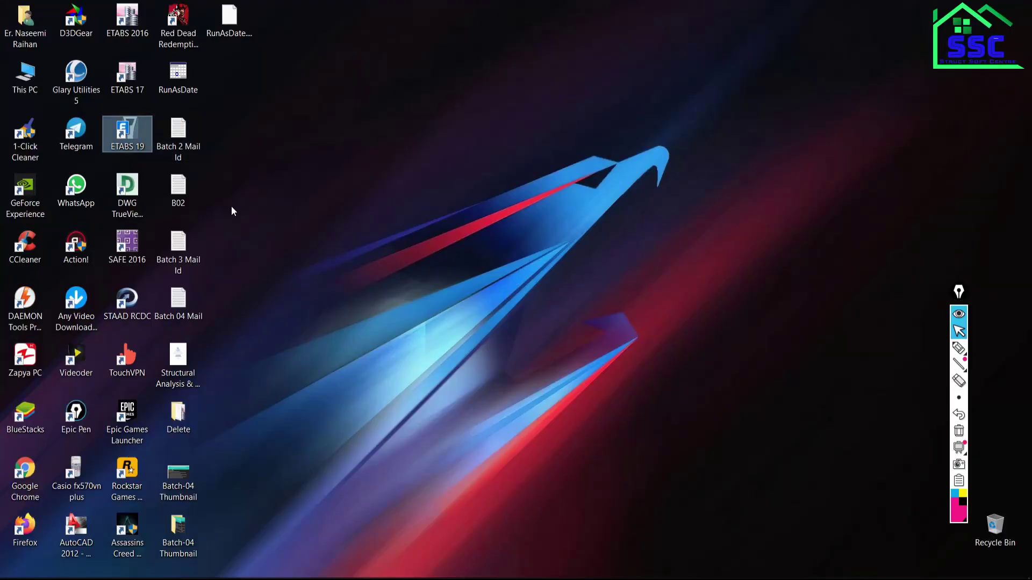
- Switch to the G+5 model in ETABS 19 and hide its grid system in the 3-D view
{"action": "double_click", "coordinate": [128, 134]}
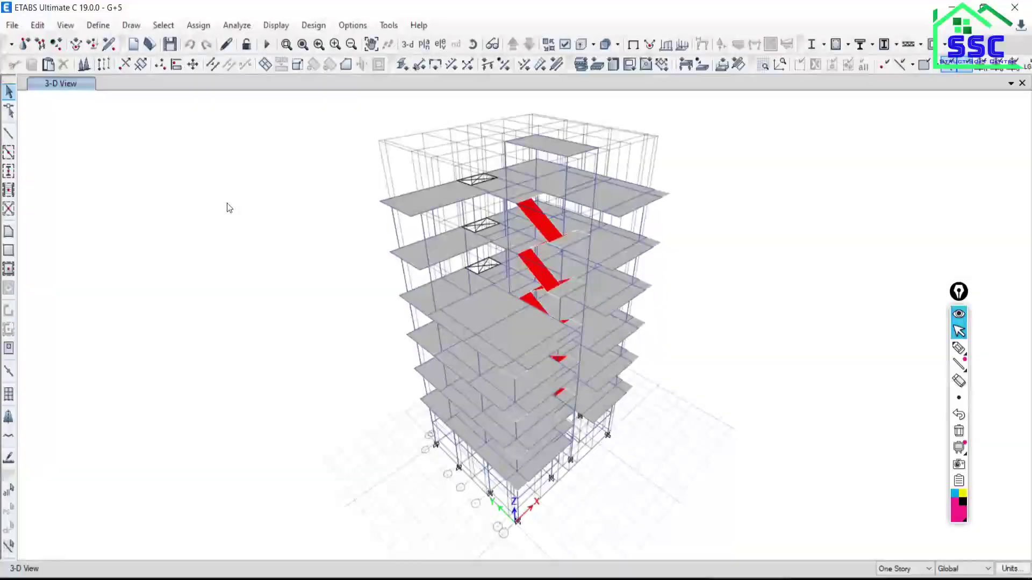
{"action": "right_click", "coordinate": [164, 189]}
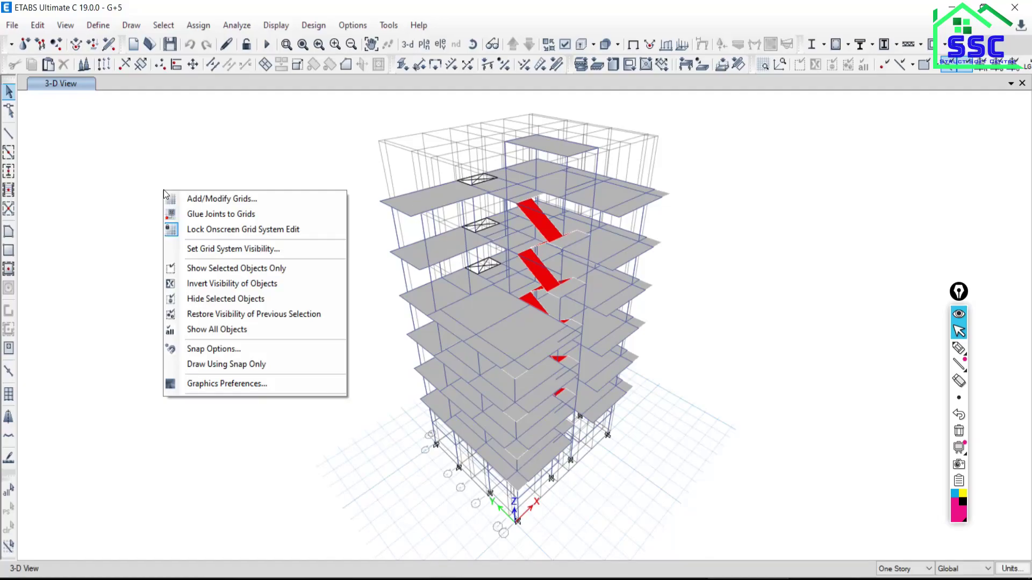
{"action": "left_click", "coordinate": [200, 250]}
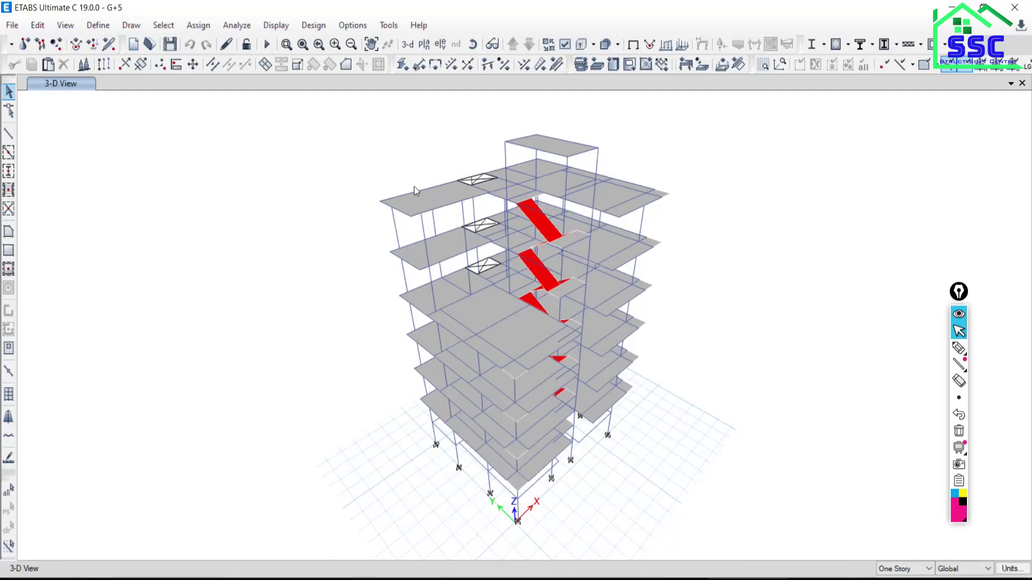
- Display the plan view of Story2 in the G+5 model
{"action": "left_click", "coordinate": [409, 61]}
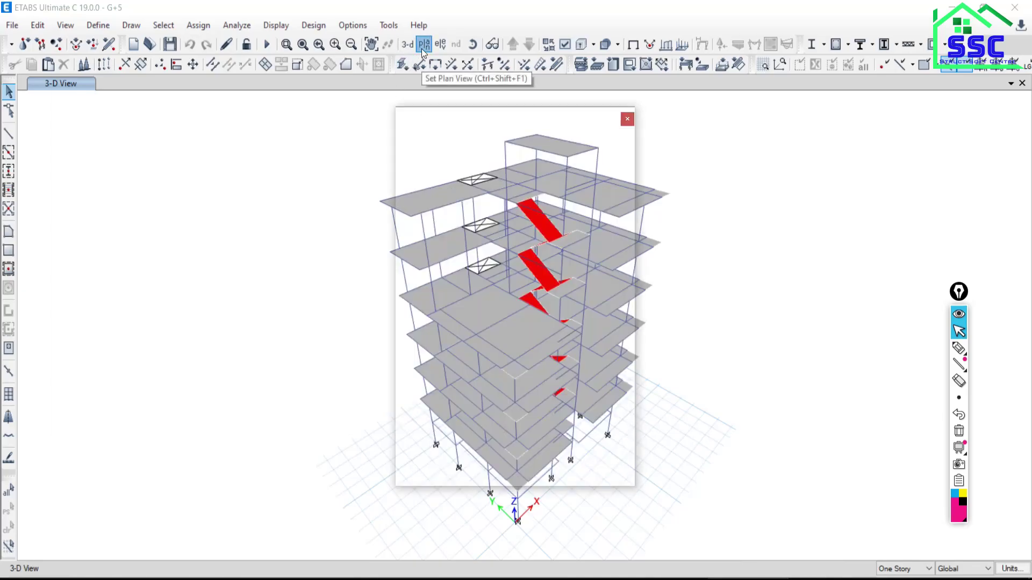
{"action": "left_click", "coordinate": [441, 293]}
{"action": "left_click", "coordinate": [568, 457]}
{"action": "left_click", "coordinate": [512, 457]}
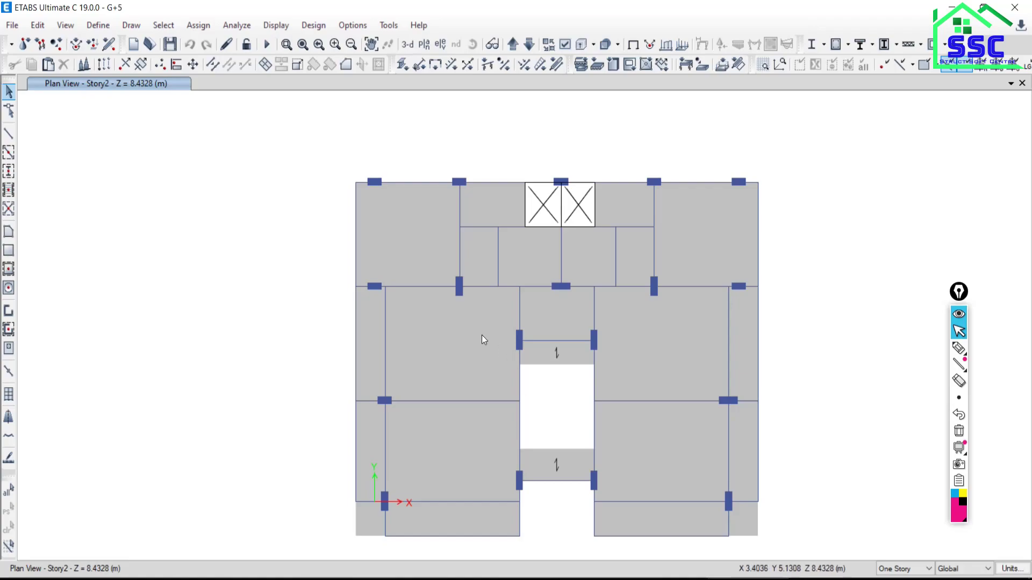
- Select the objects made of the M20 material by material property
{"action": "scroll", "coordinate": [482, 333], "scroll_direction": "up", "scroll_amount": 1}
{"action": "middle_click_drag", "start_coordinate": [482, 325], "coordinate": [408, 312]}
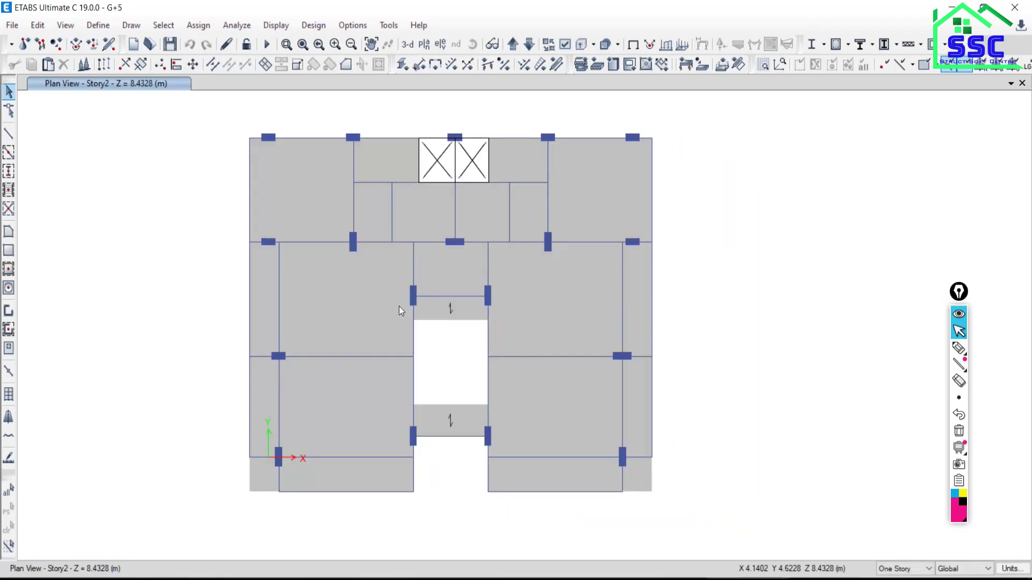
{"action": "left_click", "coordinate": [163, 25]}
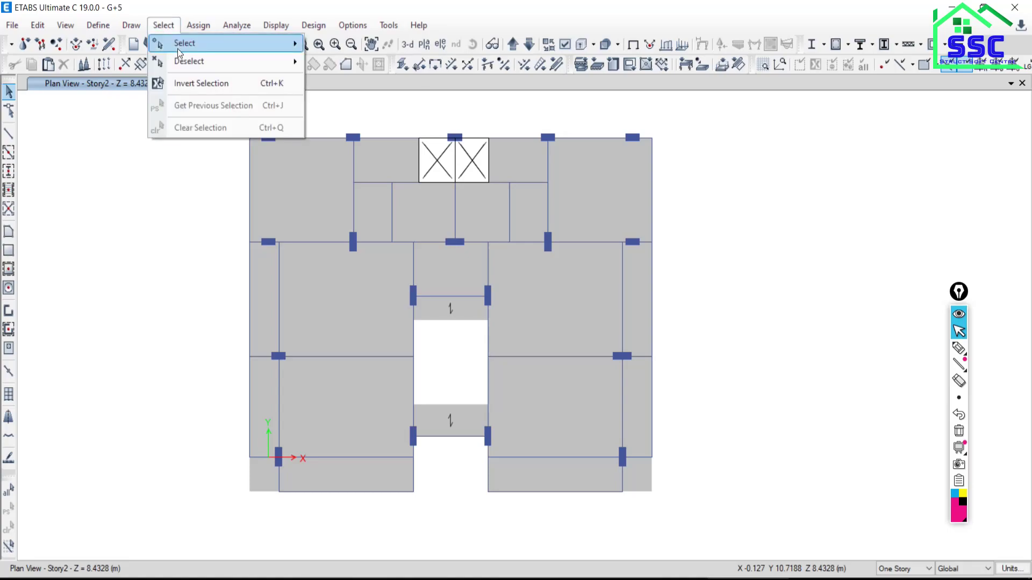
{"action": "mouse_move", "coordinate": [175, 44]}
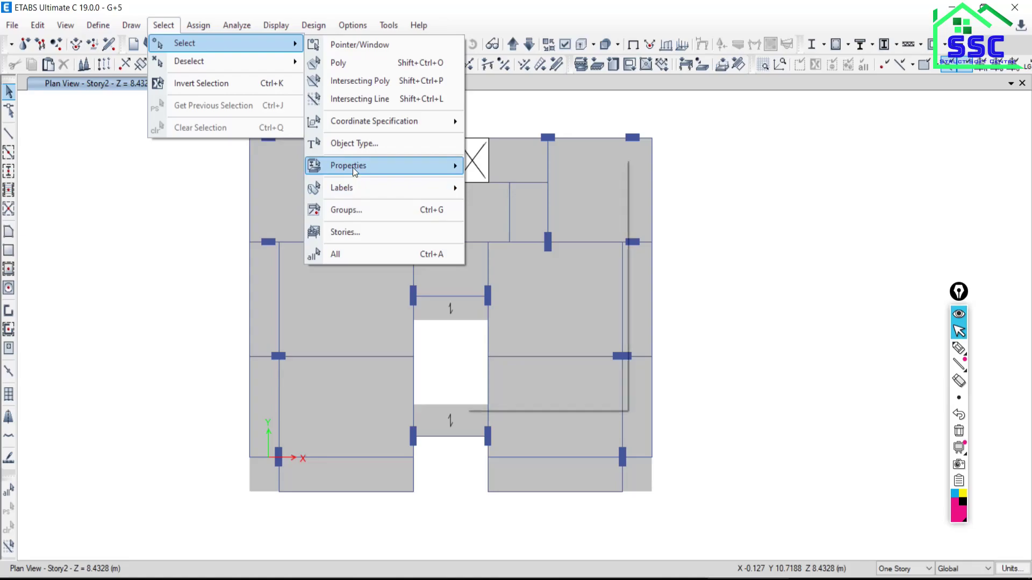
{"action": "mouse_move", "coordinate": [353, 167]}
{"action": "left_click", "coordinate": [509, 166]}
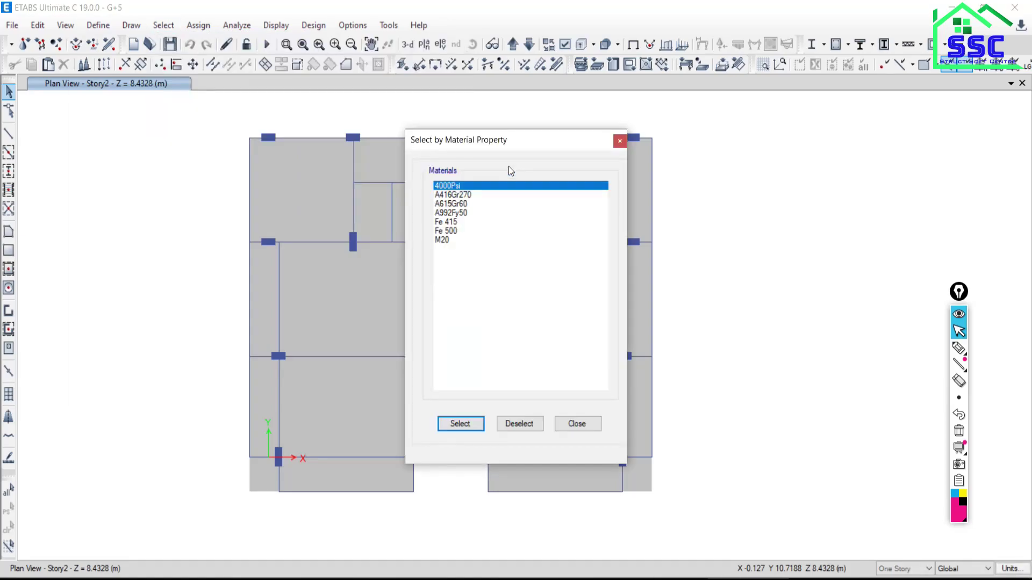
{"action": "left_click_drag", "start_coordinate": [474, 144], "coordinate": [770, 120]}
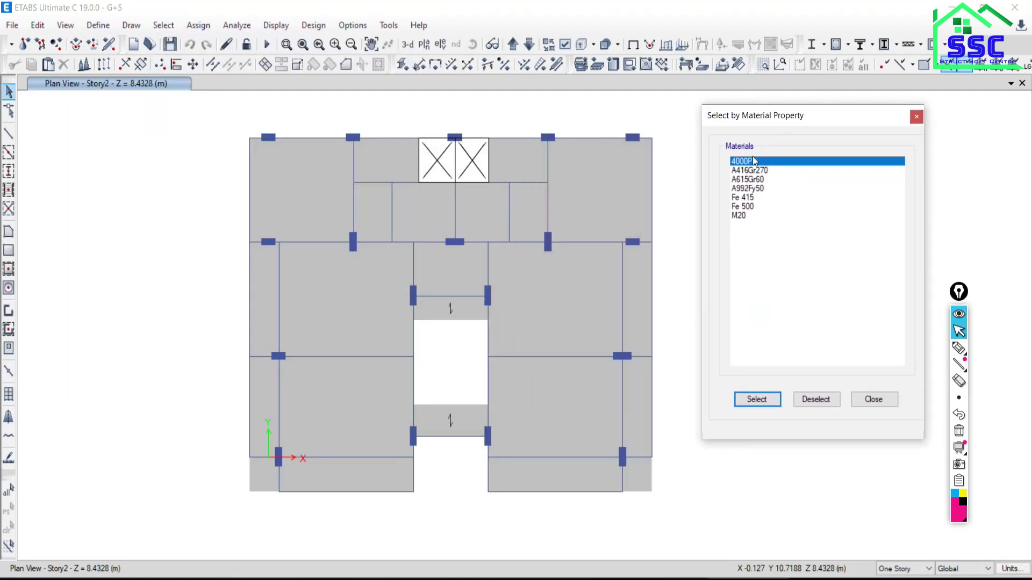
{"action": "left_click", "coordinate": [738, 215]}
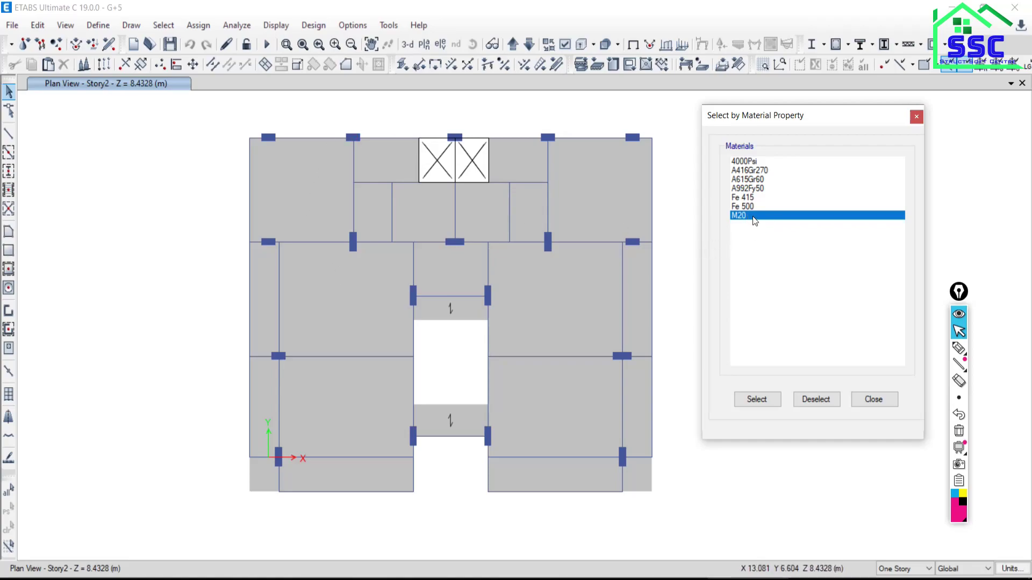
{"action": "left_click", "coordinate": [755, 400]}
{"action": "middle_click_drag", "start_coordinate": [431, 305], "coordinate": [327, 288]}
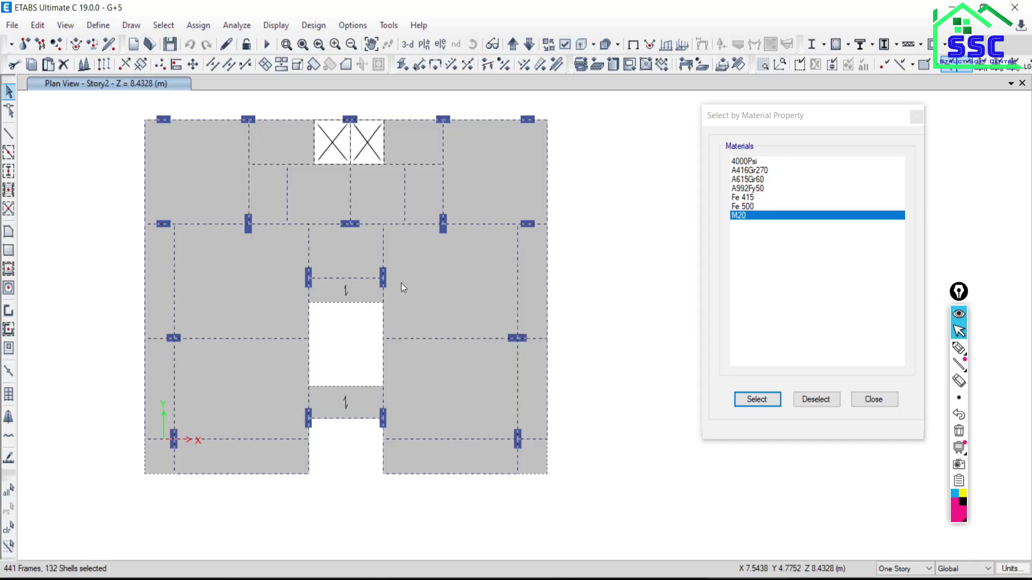
- Display the selected objects in the 3-D view, and clear the selection
{"action": "left_click", "coordinate": [408, 43]}
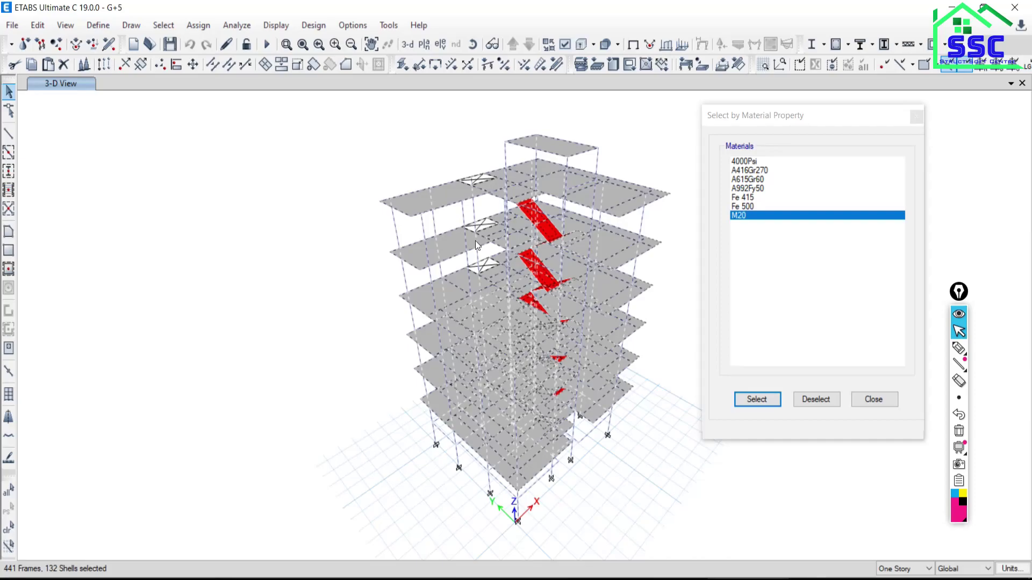
{"action": "left_click", "coordinate": [873, 399]}
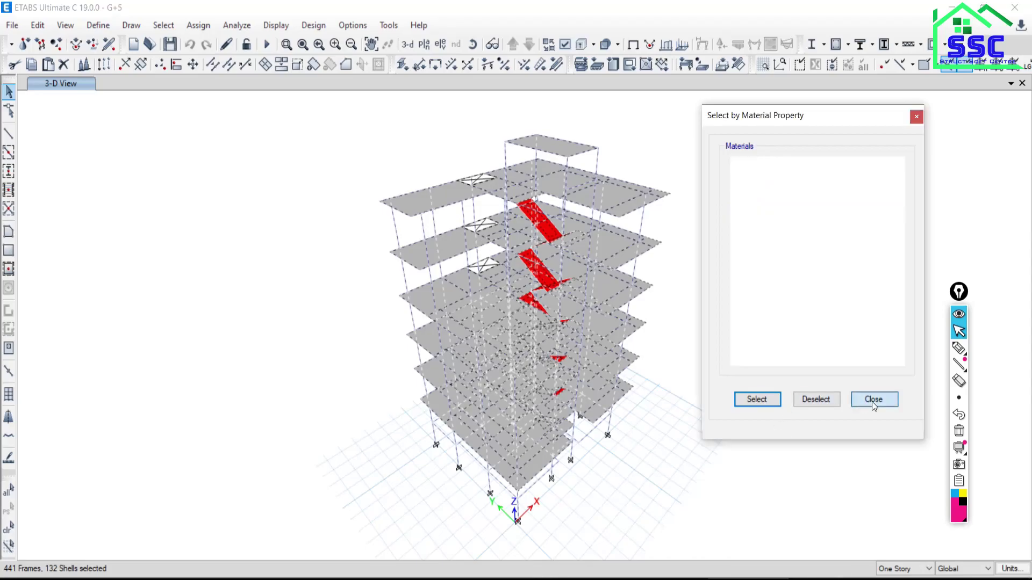
{"action": "left_click", "coordinate": [14, 532]}
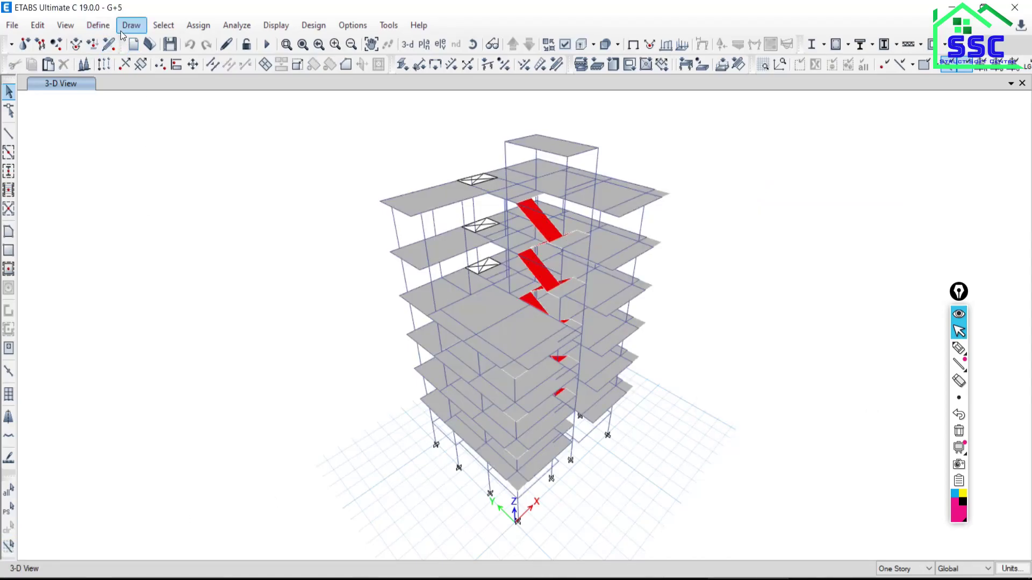
- Add a new concrete material for the India region with the Indian standard and grade M30
{"action": "left_click", "coordinate": [98, 24]}
{"action": "left_click", "coordinate": [111, 43]}
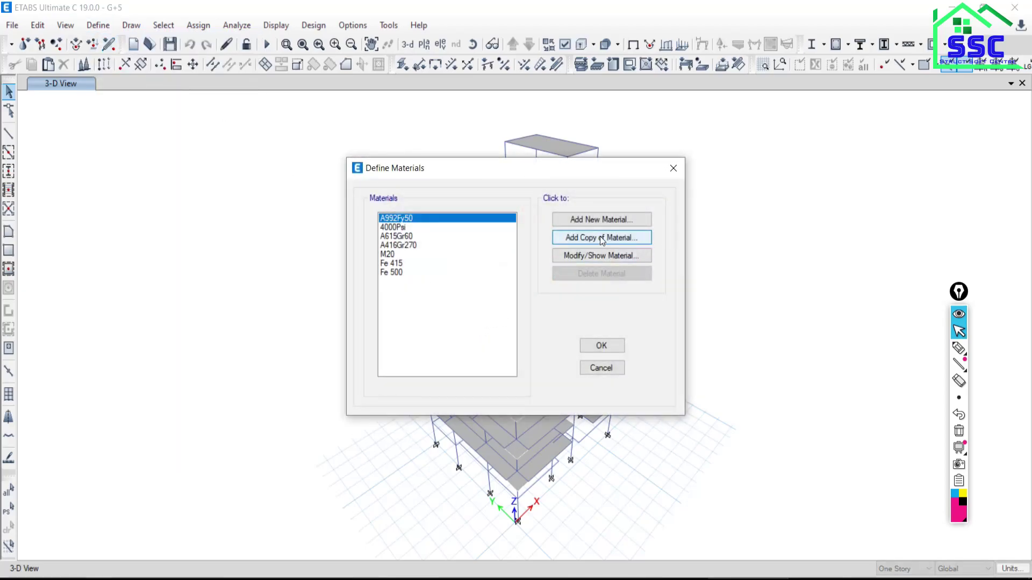
{"action": "left_click", "coordinate": [583, 220]}
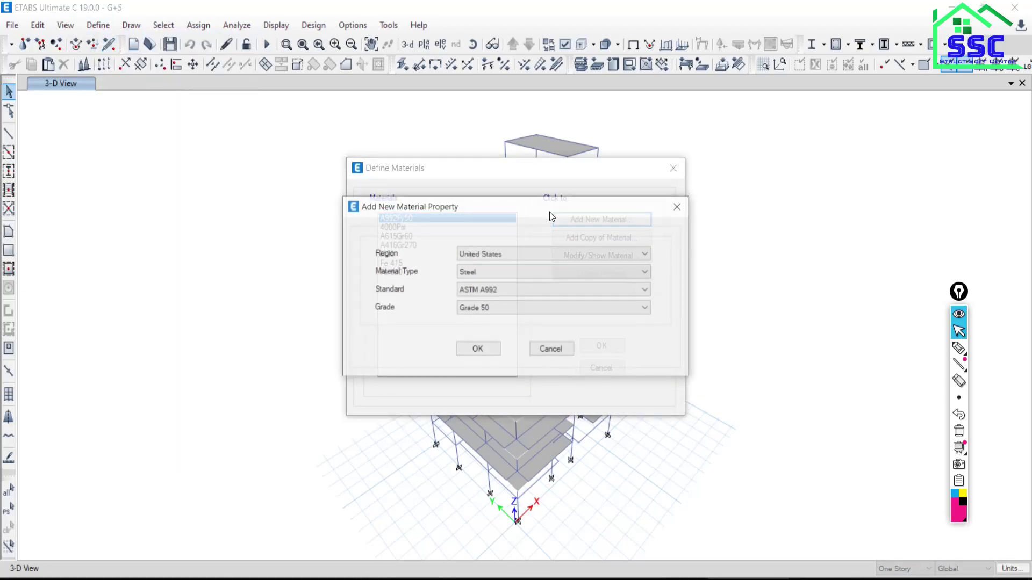
{"action": "left_click", "coordinate": [499, 254]}
{"action": "left_click", "coordinate": [476, 284]}
{"action": "left_click", "coordinate": [489, 273]}
{"action": "left_click", "coordinate": [473, 293]}
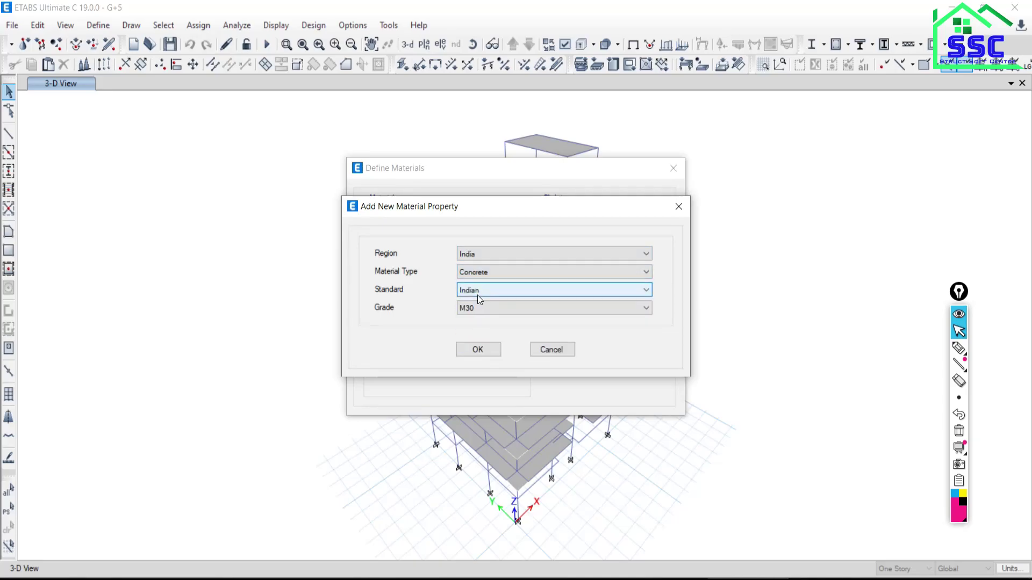
{"action": "left_click", "coordinate": [476, 350]}
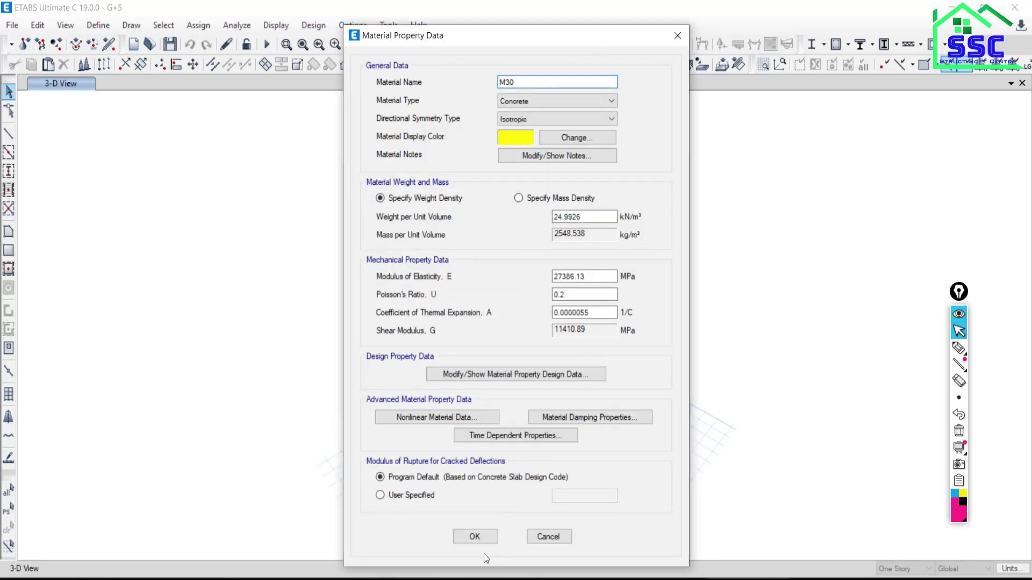
{"action": "left_click", "coordinate": [476, 537]}
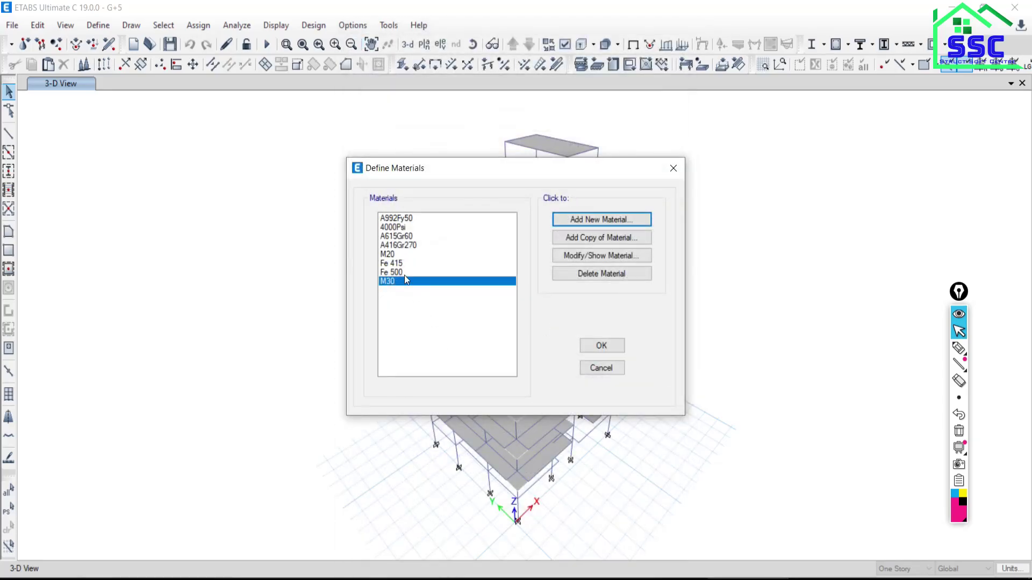
{"action": "left_click", "coordinate": [601, 346]}
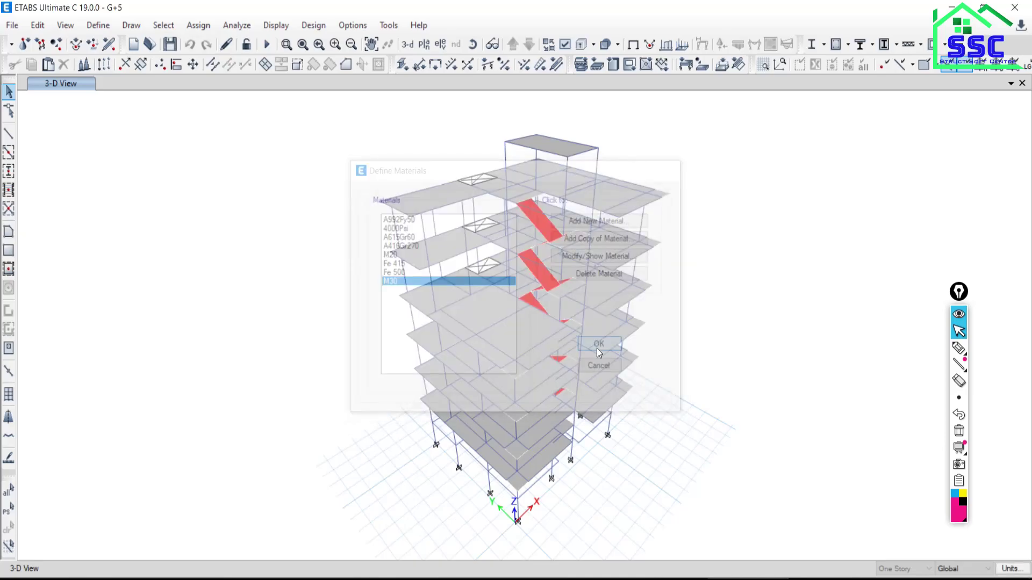
- Add a new concrete rectangular frame section named CM230X600M30
{"action": "left_click", "coordinate": [98, 26]}
{"action": "mouse_move", "coordinate": [215, 65]}
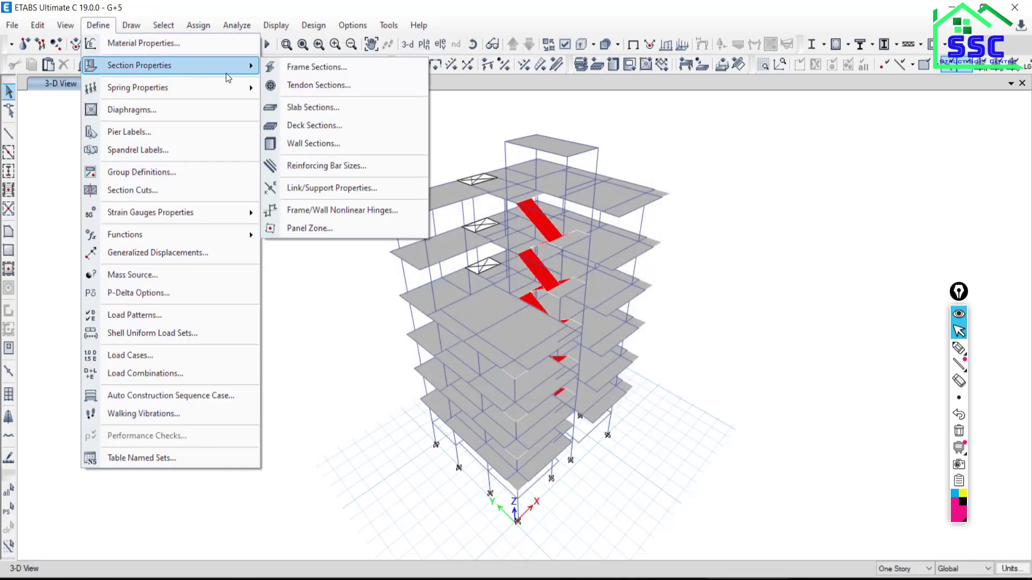
{"action": "left_click", "coordinate": [301, 66]}
{"action": "left_click", "coordinate": [580, 184]}
{"action": "left_click", "coordinate": [288, 261]}
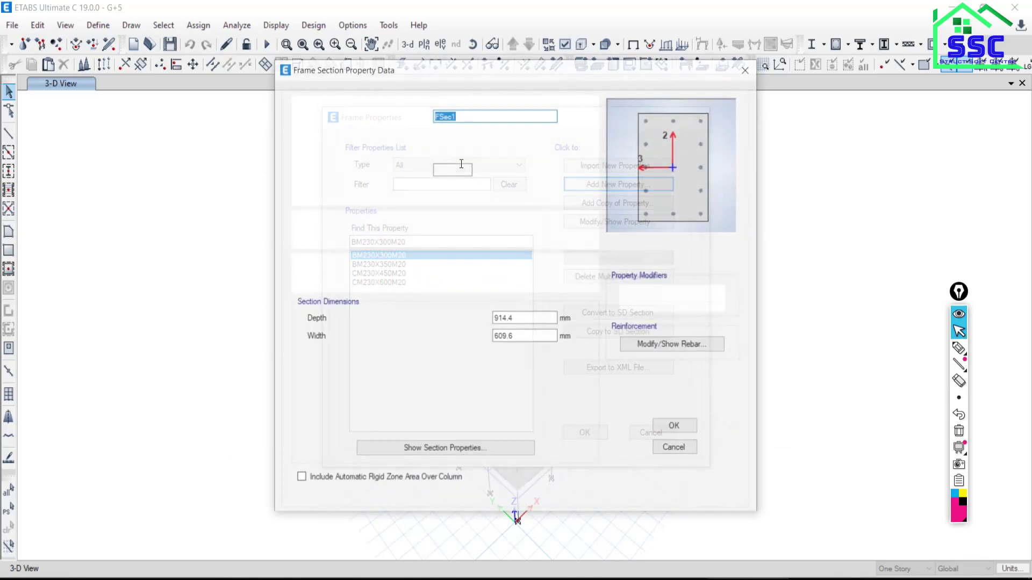
{"action": "type", "text": "cm"}
{"action": "key", "text": "BackSpace"}
{"action": "key", "text": "BackSpace"}
{"action": "type", "text": "CM230X"}
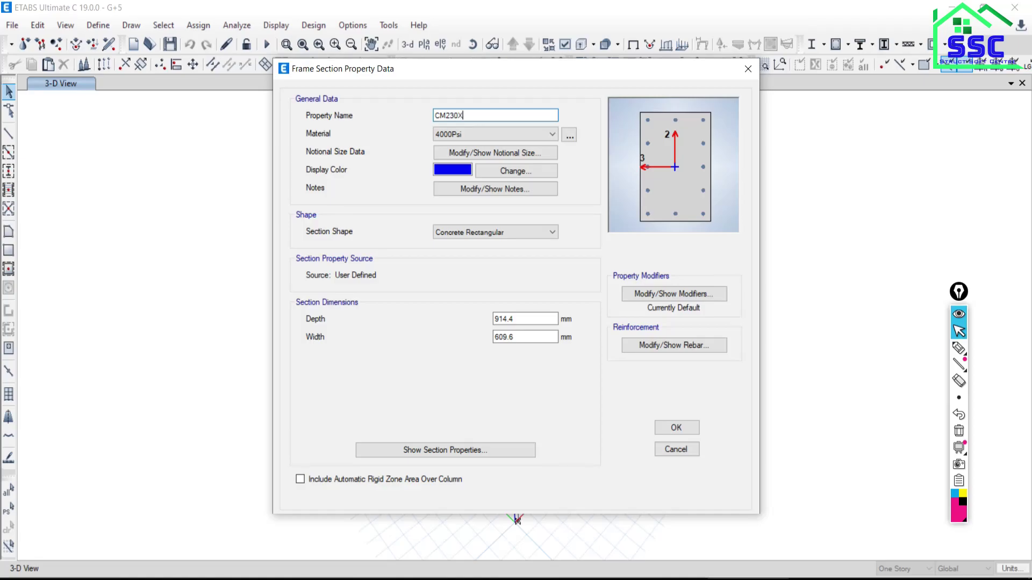
{"action": "type", "text": "600M"}
{"action": "key", "text": "BackSpace"}
{"action": "key", "text": "BackSpace"}
{"action": "type", "text": "30"}
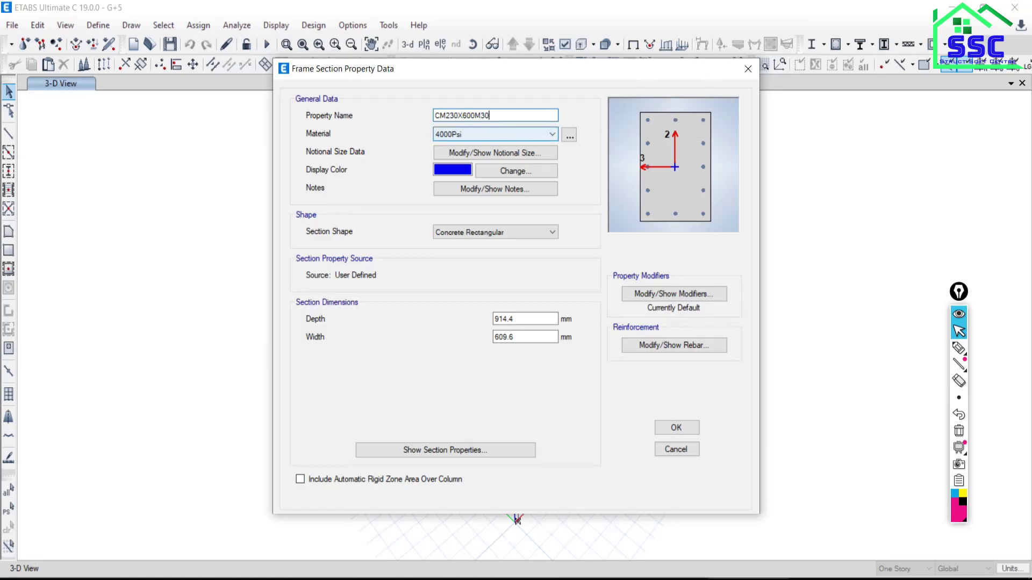
- Give the new column section M30 material, a width of 230 mm and a depth of 600 mm
{"action": "left_click", "coordinate": [476, 137]}
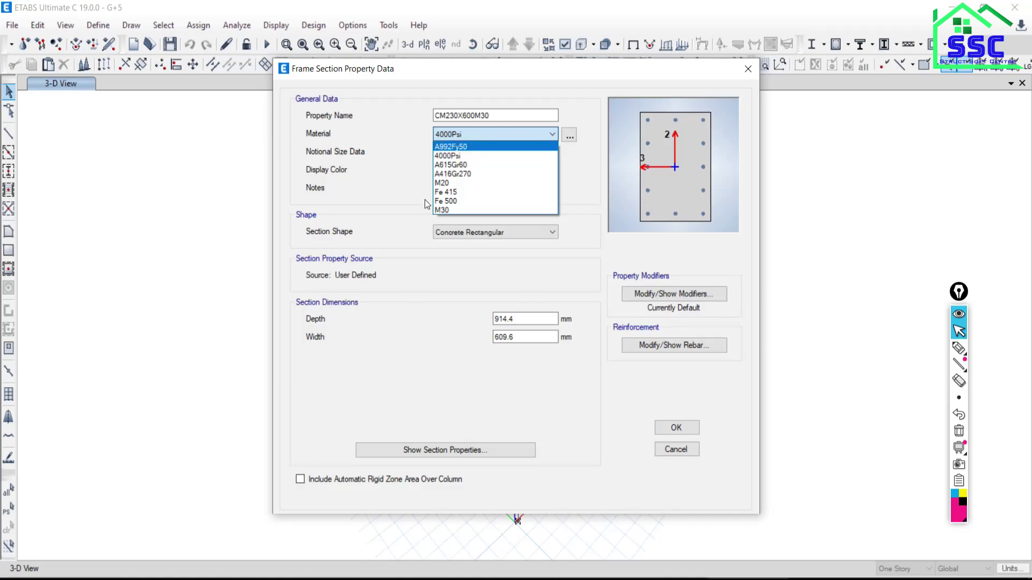
{"action": "left_click", "coordinate": [442, 211]}
{"action": "double_click", "coordinate": [518, 339]}
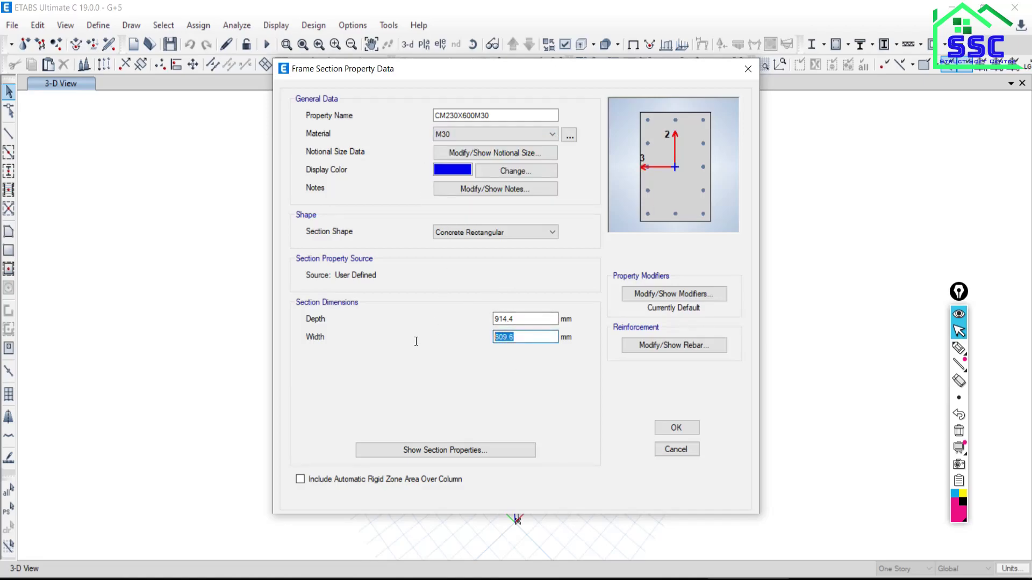
{"action": "type", "text": "230"}
{"action": "double_click", "coordinate": [524, 317]}
{"action": "type", "text": "600"}
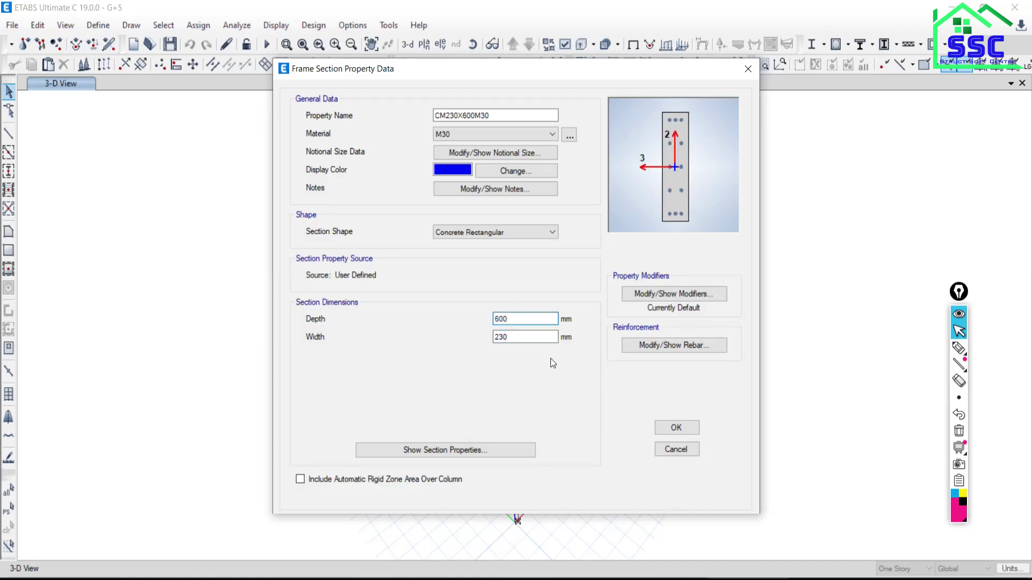
- Set the section's rebar to Fe 500 for longitudinal bars and Fe 415 for ties, and save the section
{"action": "left_click", "coordinate": [688, 345]}
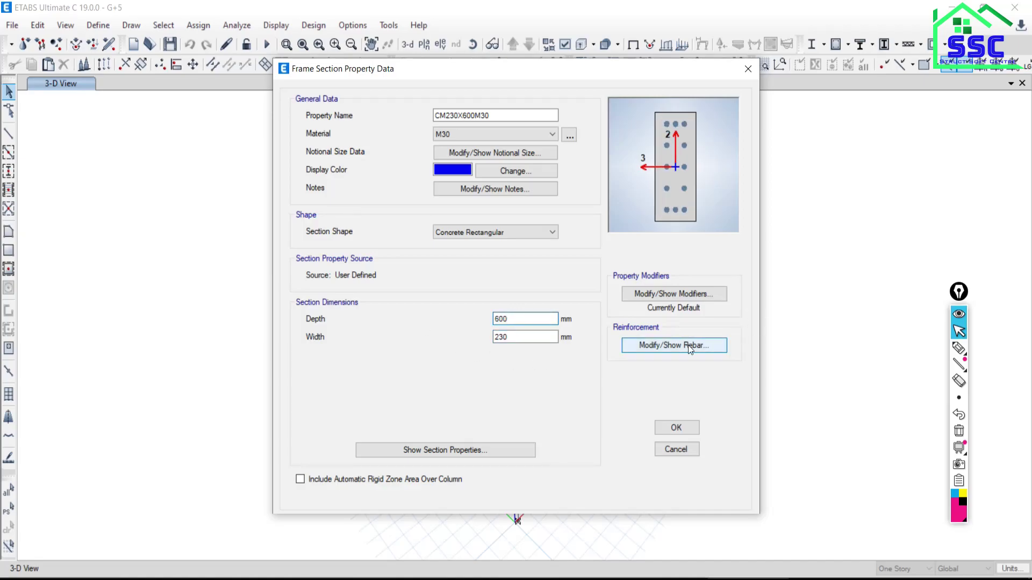
{"action": "left_click", "coordinate": [609, 129]}
{"action": "left_click", "coordinate": [587, 160]}
{"action": "left_click", "coordinate": [588, 148]}
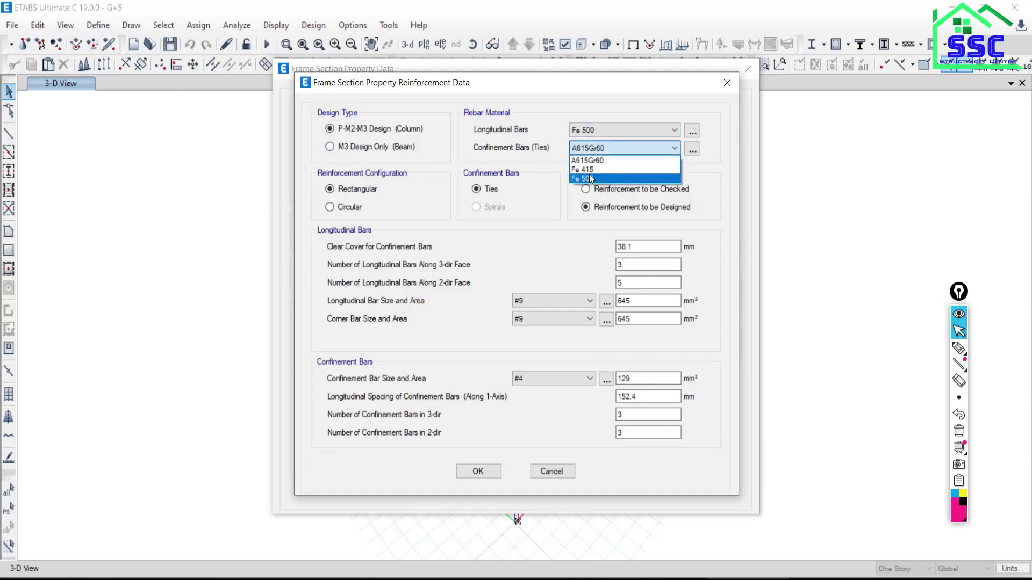
{"action": "left_click", "coordinate": [586, 170]}
{"action": "left_click", "coordinate": [476, 471]}
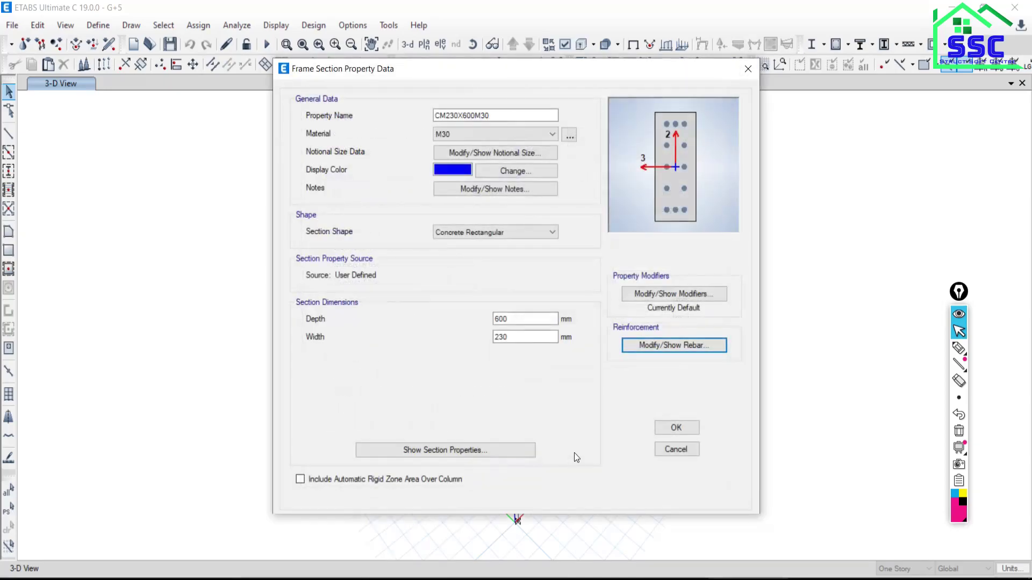
{"action": "left_click", "coordinate": [662, 428]}
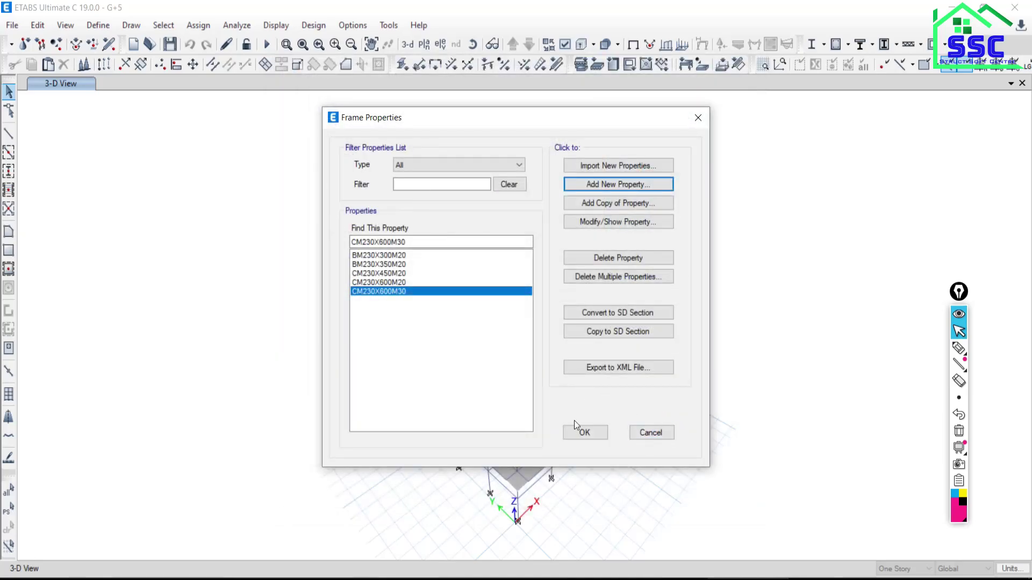
{"action": "left_click", "coordinate": [570, 433]}
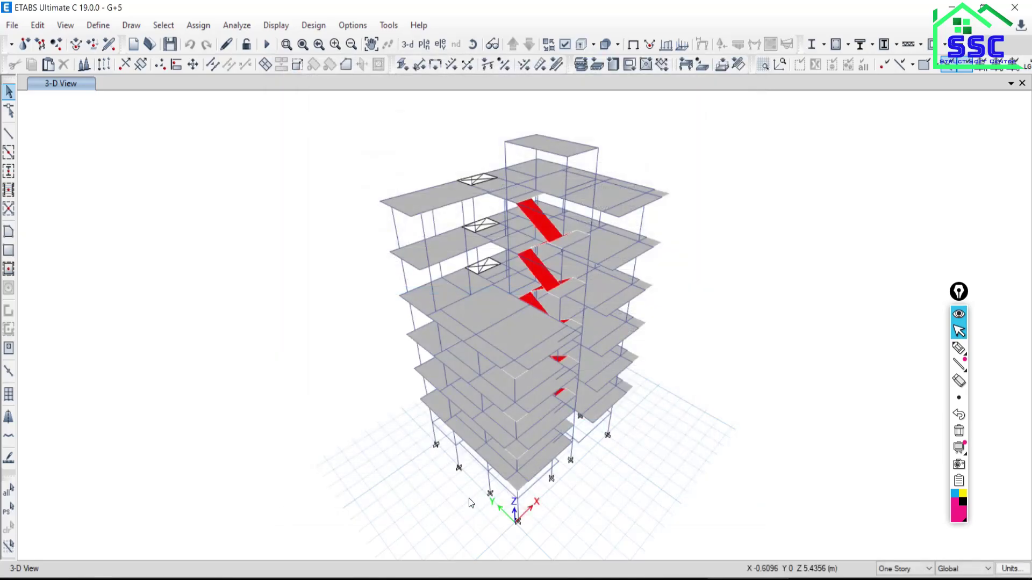
- Display the plan view of Story3 and set the editing scope to All Stories
{"action": "left_click", "coordinate": [424, 45]}
{"action": "left_click", "coordinate": [456, 284]}
{"action": "left_click", "coordinate": [567, 457]}
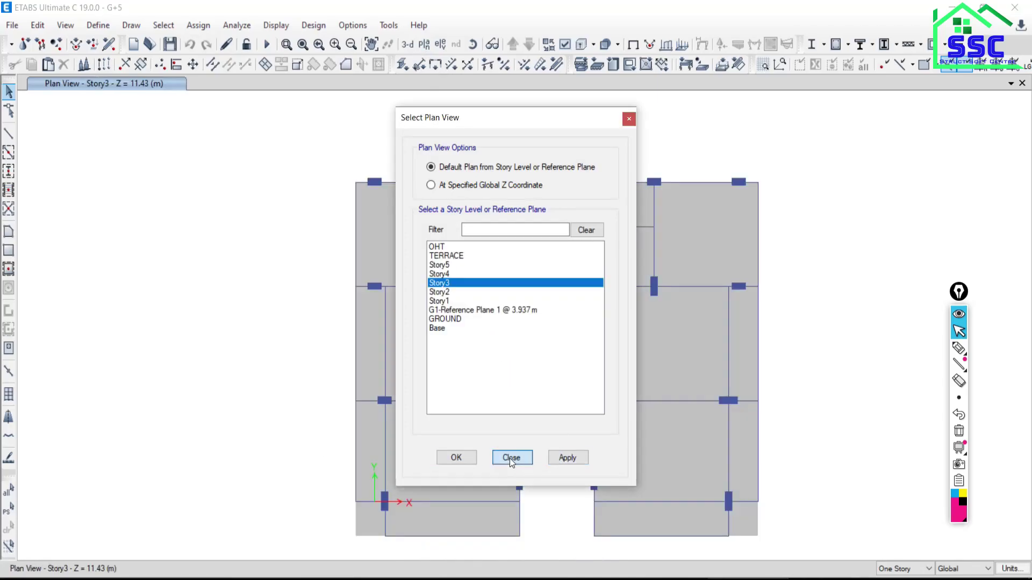
{"action": "left_click", "coordinate": [511, 457]}
{"action": "left_click", "coordinate": [894, 569]}
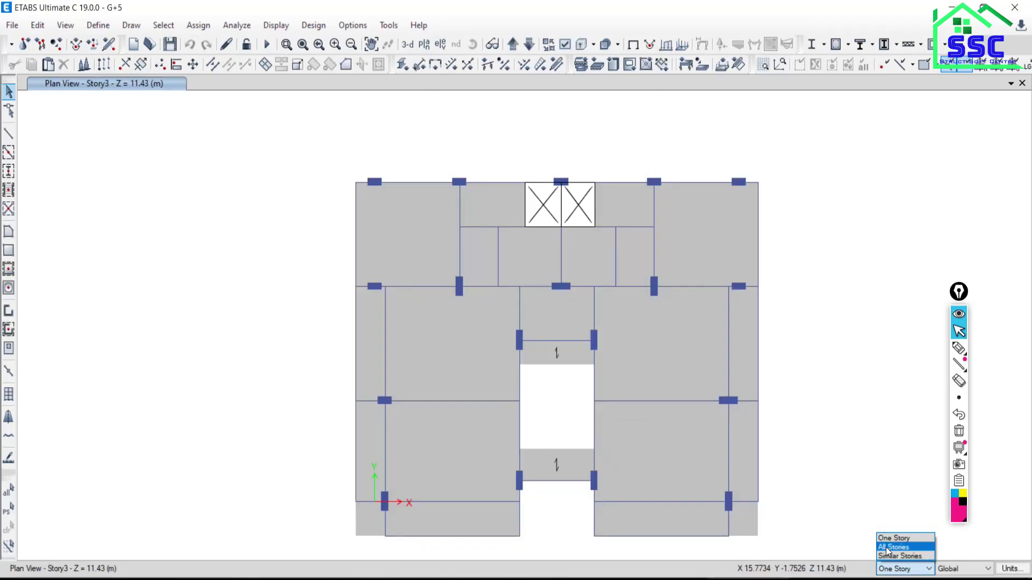
{"action": "left_click", "coordinate": [896, 548]}
{"action": "left_click_drag", "start_coordinate": [743, 524], "coordinate": [747, 526]}
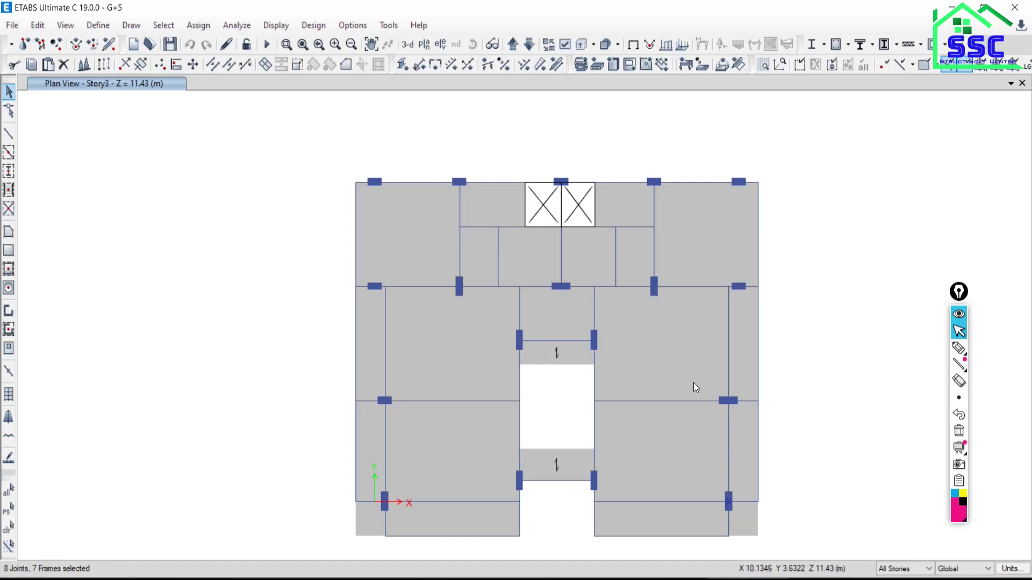
{"action": "left_click_drag", "start_coordinate": [507, 324], "coordinate": [540, 354]}
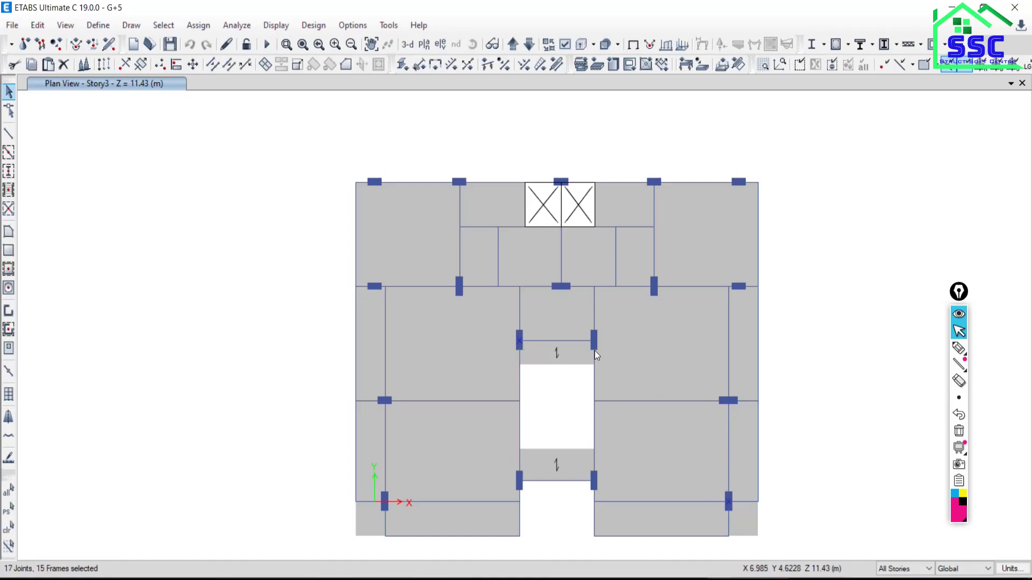
{"action": "left_click", "coordinate": [8, 528]}
- Window-select the four columns around the stair opening through all stories, and clear the selection
{"action": "left_click_drag", "start_coordinate": [547, 505], "coordinate": [509, 458]}
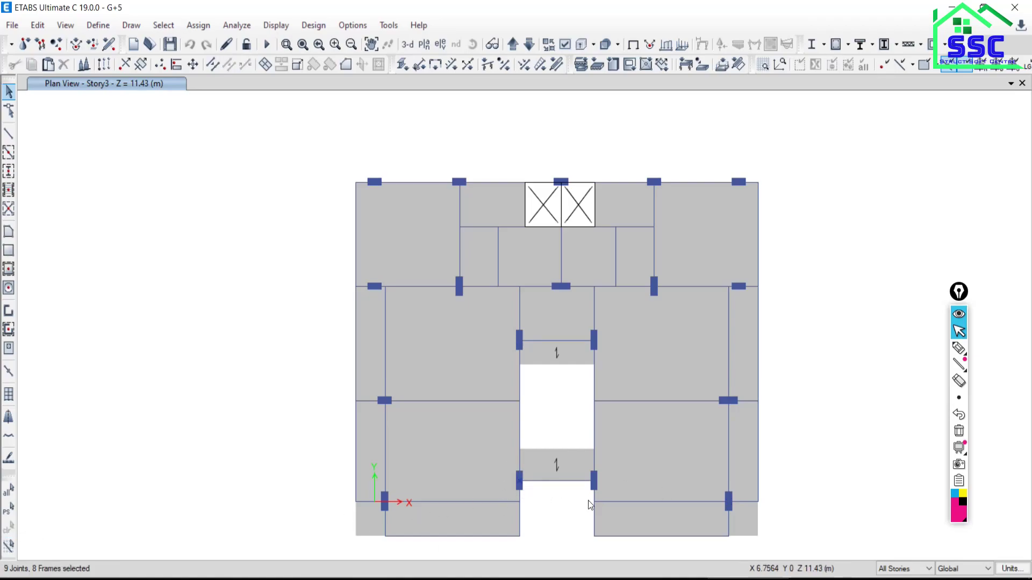
{"action": "left_click_drag", "start_coordinate": [581, 459], "coordinate": [611, 491]}
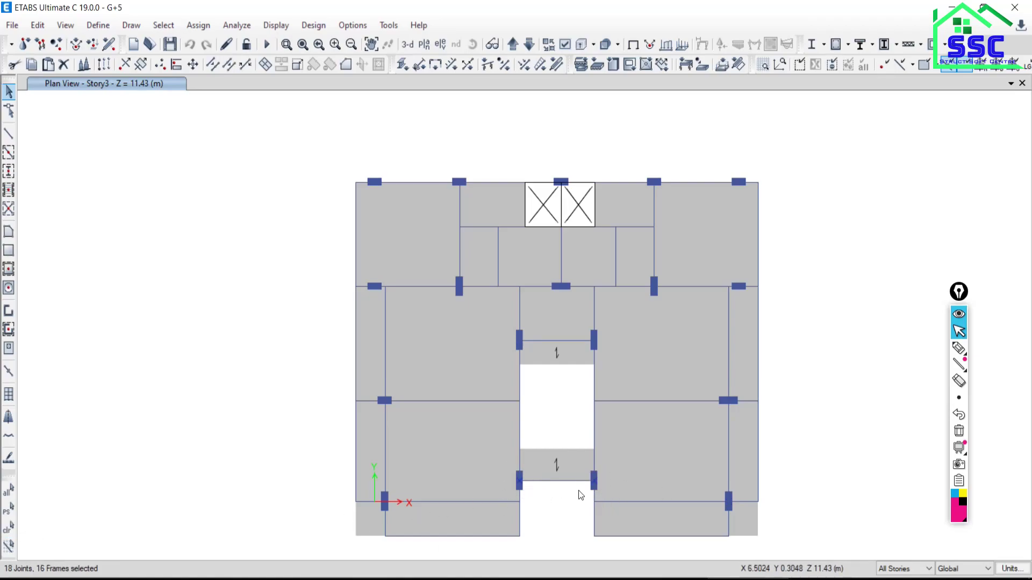
{"action": "left_click_drag", "start_coordinate": [587, 322], "coordinate": [616, 359]}
{"action": "left_click_drag", "start_coordinate": [503, 322], "coordinate": [535, 370]}
{"action": "left_click", "coordinate": [8, 529]}
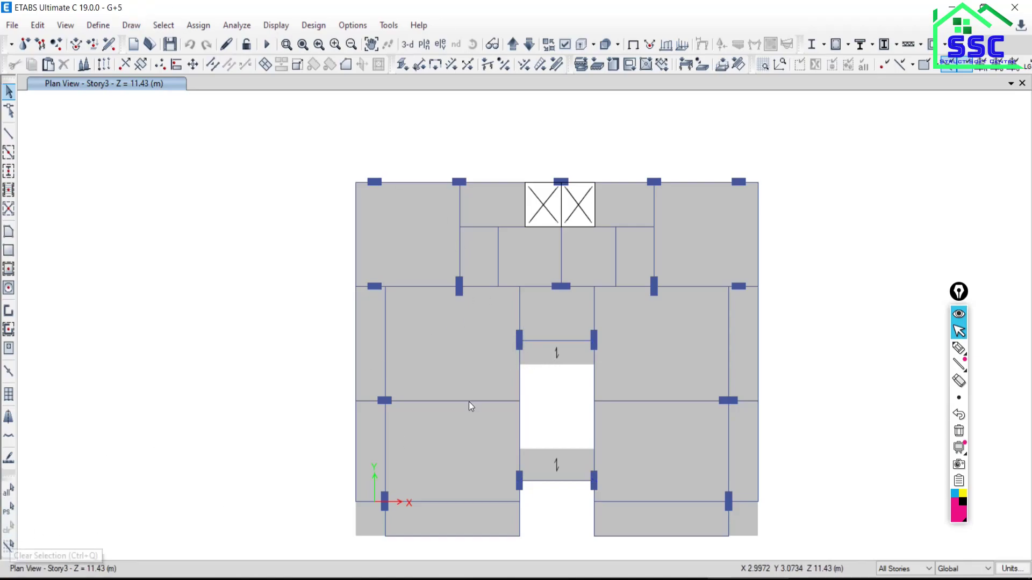
- Assign the frame section CM230X600M30 to the four columns around the stair opening through all stories
{"action": "left_click_drag", "start_coordinate": [491, 319], "coordinate": [546, 356]}
{"action": "left_click_drag", "start_coordinate": [577, 319], "coordinate": [609, 356]}
{"action": "left_click_drag", "start_coordinate": [502, 466], "coordinate": [547, 500]}
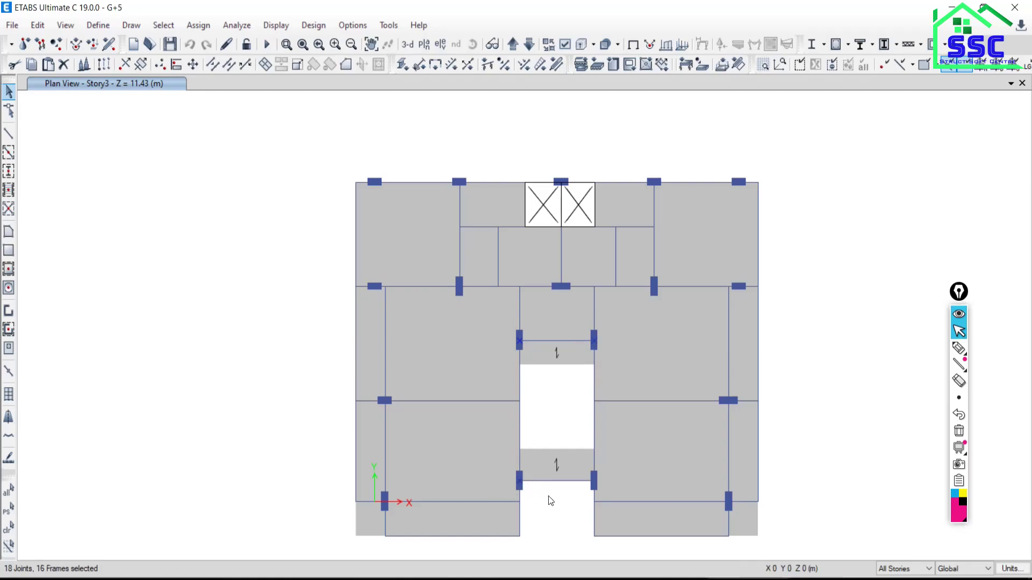
{"action": "left_click_drag", "start_coordinate": [581, 462], "coordinate": [606, 493]}
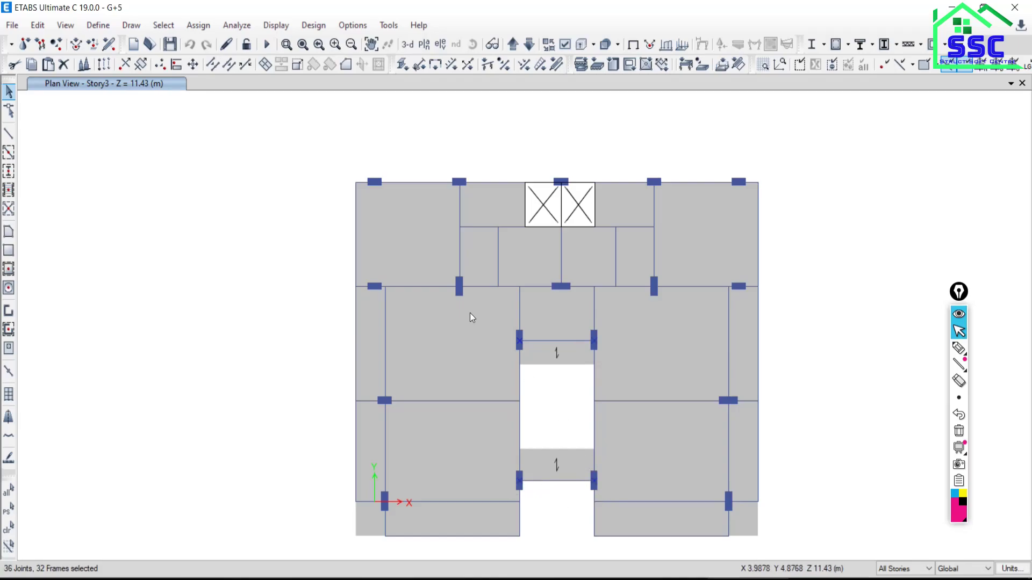
{"action": "left_click", "coordinate": [197, 25]}
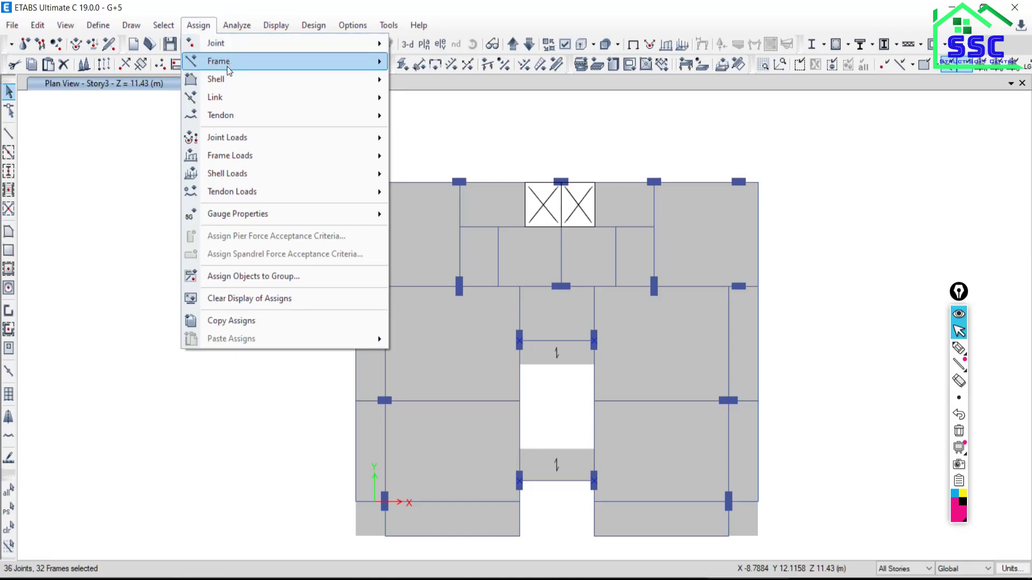
{"action": "mouse_move", "coordinate": [301, 63]}
{"action": "left_click", "coordinate": [436, 63]}
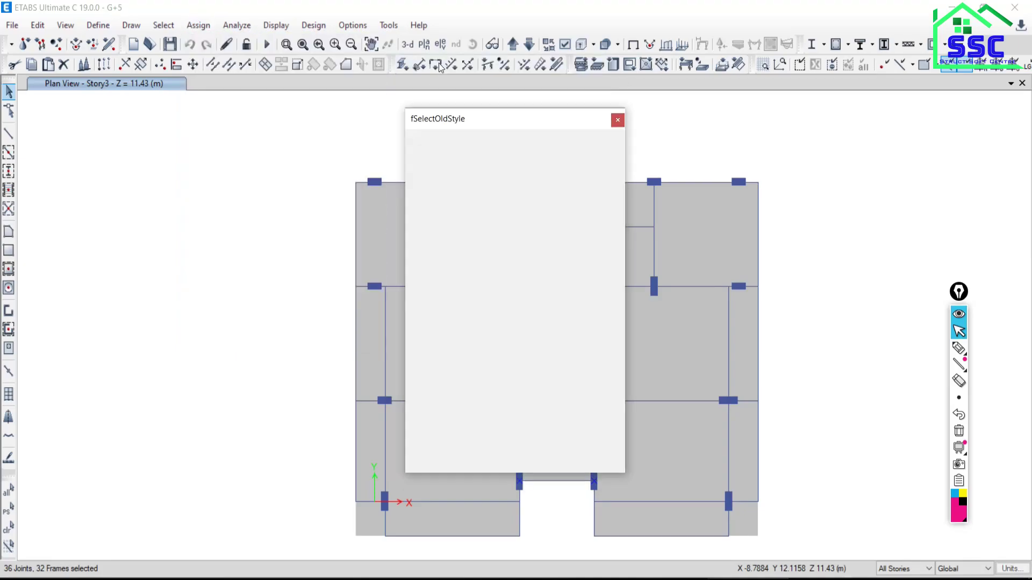
{"action": "left_click", "coordinate": [479, 243]}
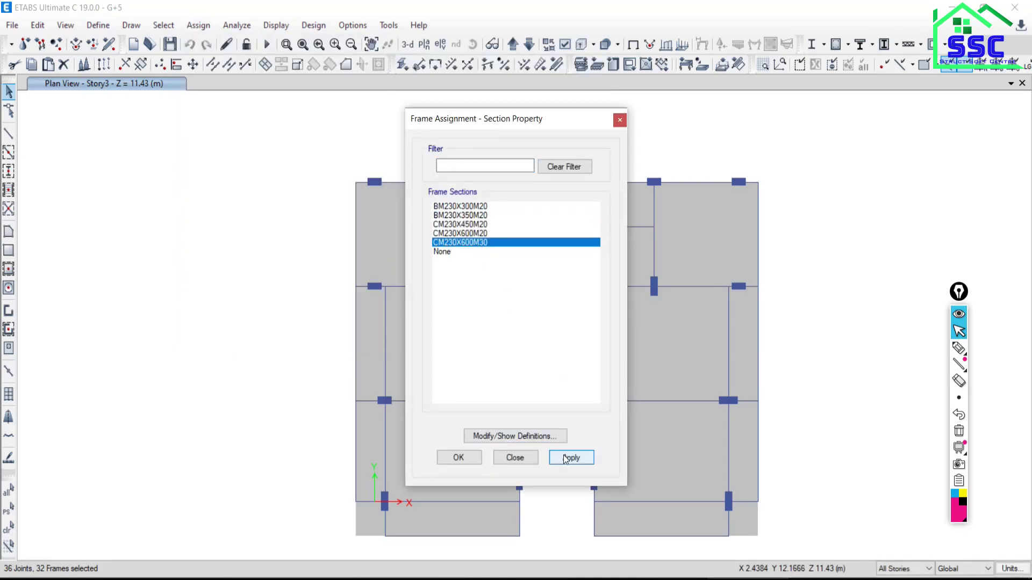
{"action": "left_click", "coordinate": [572, 458]}
{"action": "left_click", "coordinate": [515, 458]}
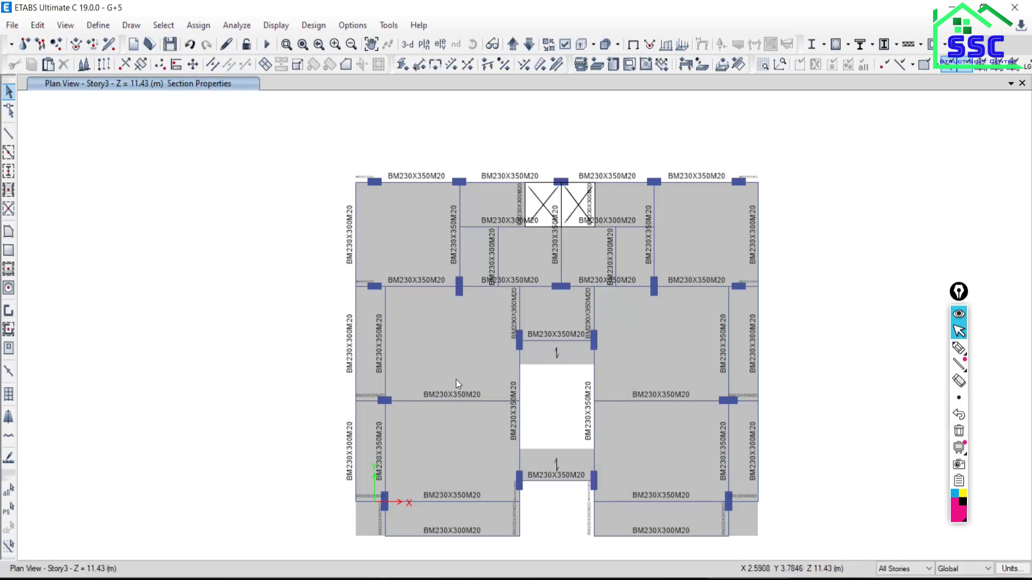
- Select all members whose material property is M30, keeping the material selection dialog clear of the plan
{"action": "middle_click_drag", "start_coordinate": [477, 368], "coordinate": [458, 341]}
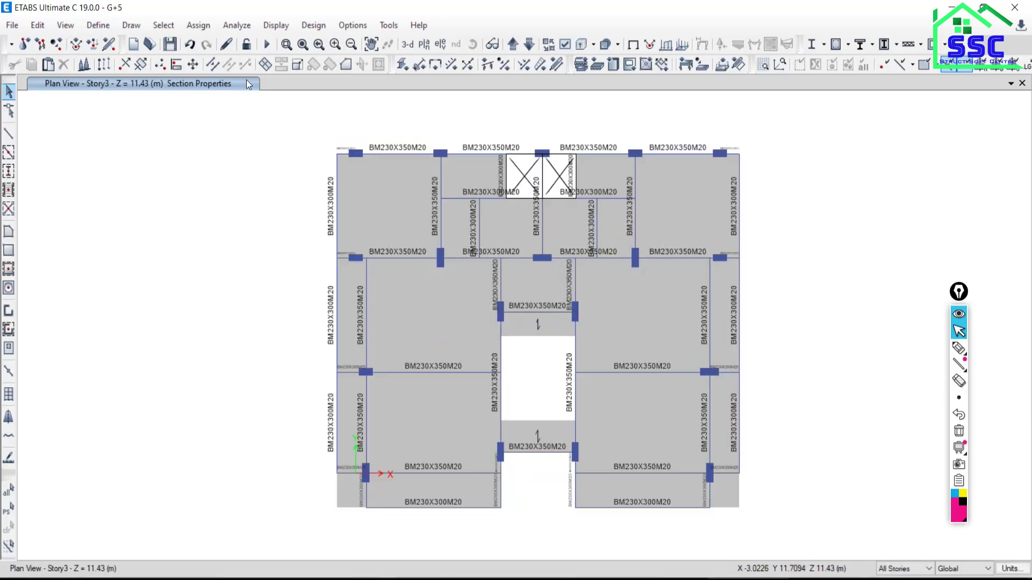
{"action": "left_click", "coordinate": [163, 25]}
{"action": "mouse_move", "coordinate": [184, 43]}
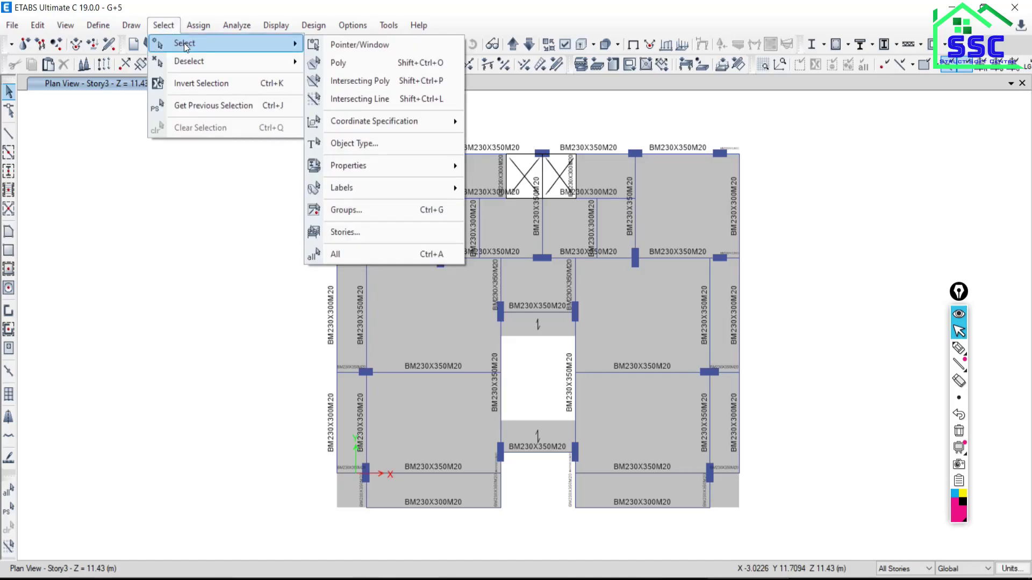
{"action": "mouse_move", "coordinate": [370, 169]}
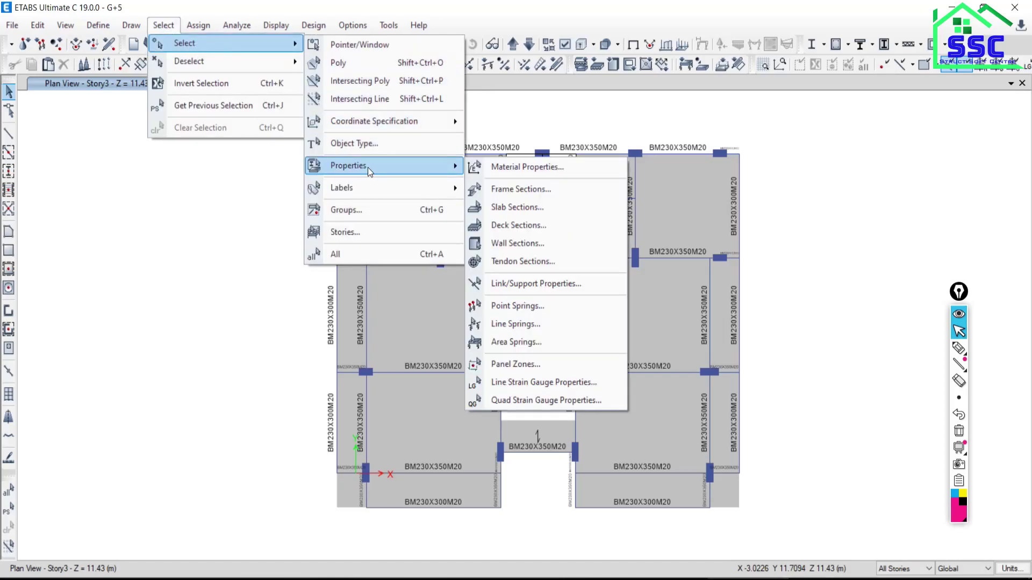
{"action": "left_click", "coordinate": [500, 169]}
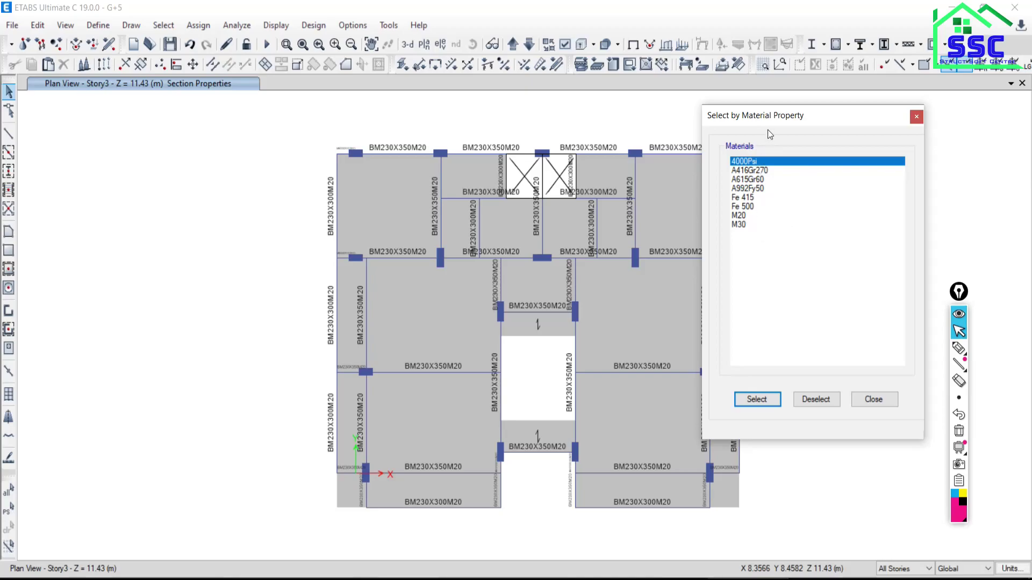
{"action": "left_click_drag", "start_coordinate": [784, 116], "coordinate": [171, 44]}
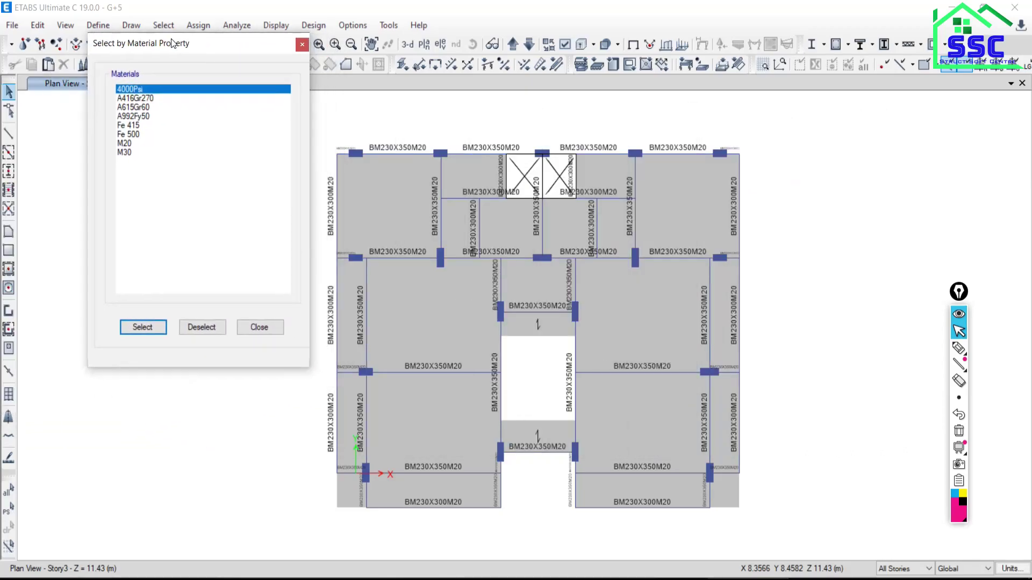
{"action": "left_click", "coordinate": [123, 152]}
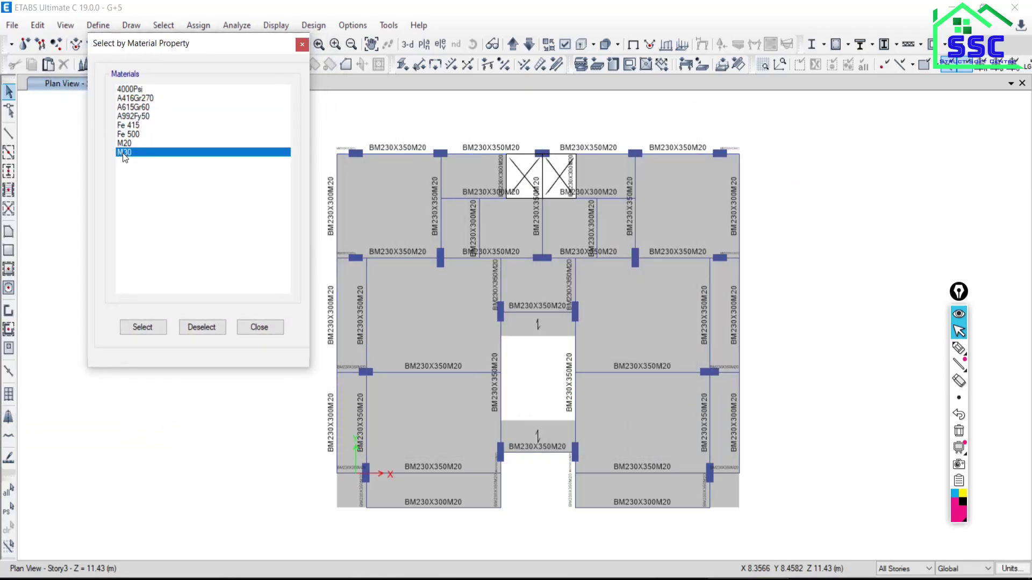
{"action": "left_click", "coordinate": [136, 330]}
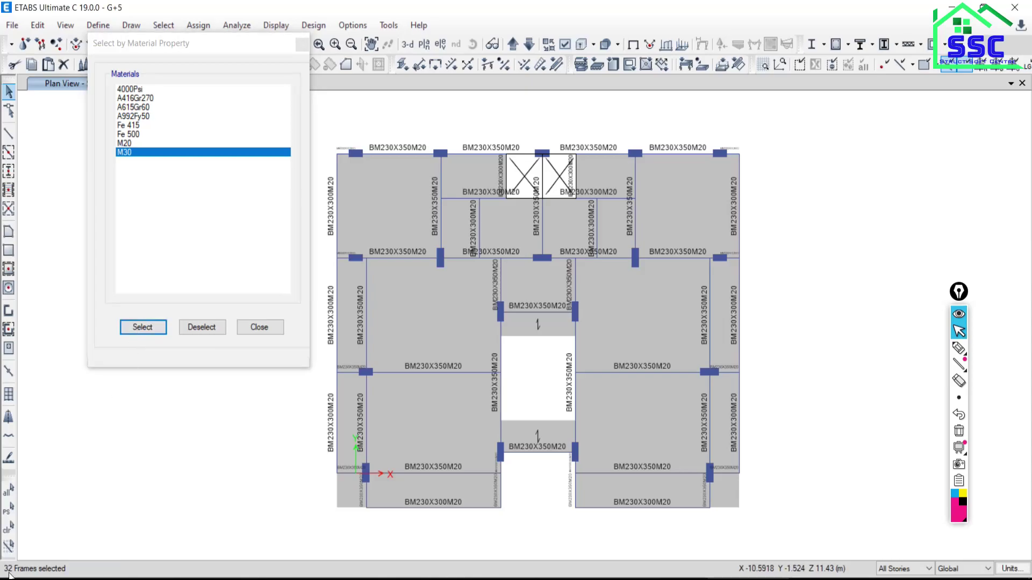
- Switch to the 3D view and show only the selected M30 columns
{"action": "left_click", "coordinate": [408, 44]}
{"action": "right_click", "coordinate": [797, 203]}
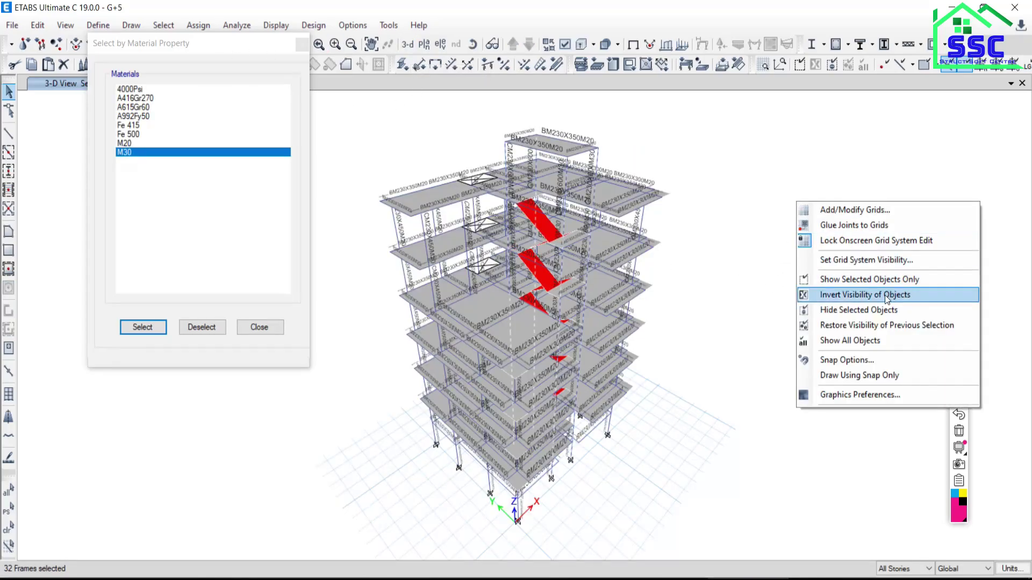
{"action": "left_click", "coordinate": [846, 279]}
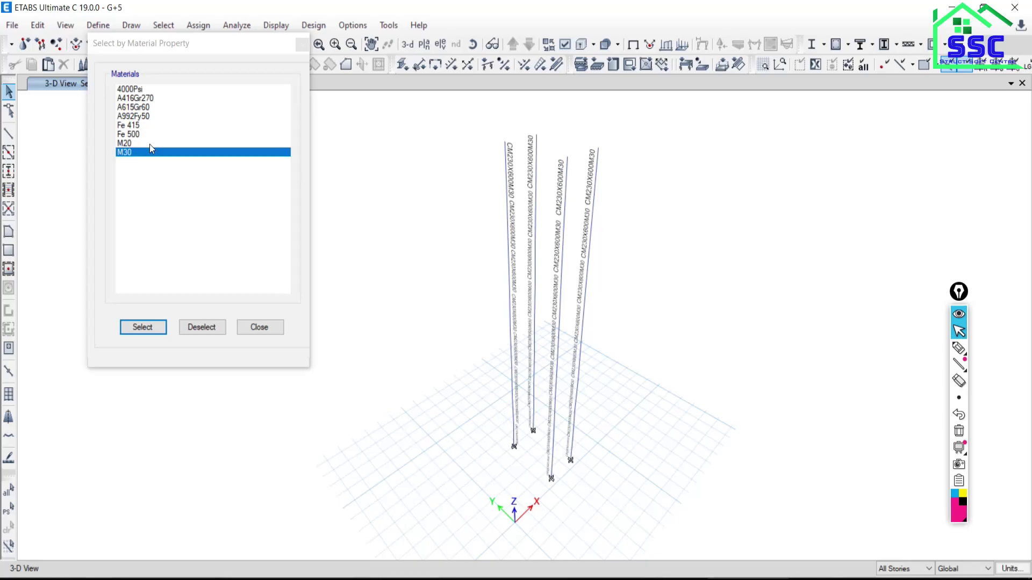
- Show all objects of the model again, close the material selection and remove the section labels from the view
{"action": "left_click_drag", "start_coordinate": [188, 45], "coordinate": [195, 138]}
{"action": "right_click", "coordinate": [433, 178]}
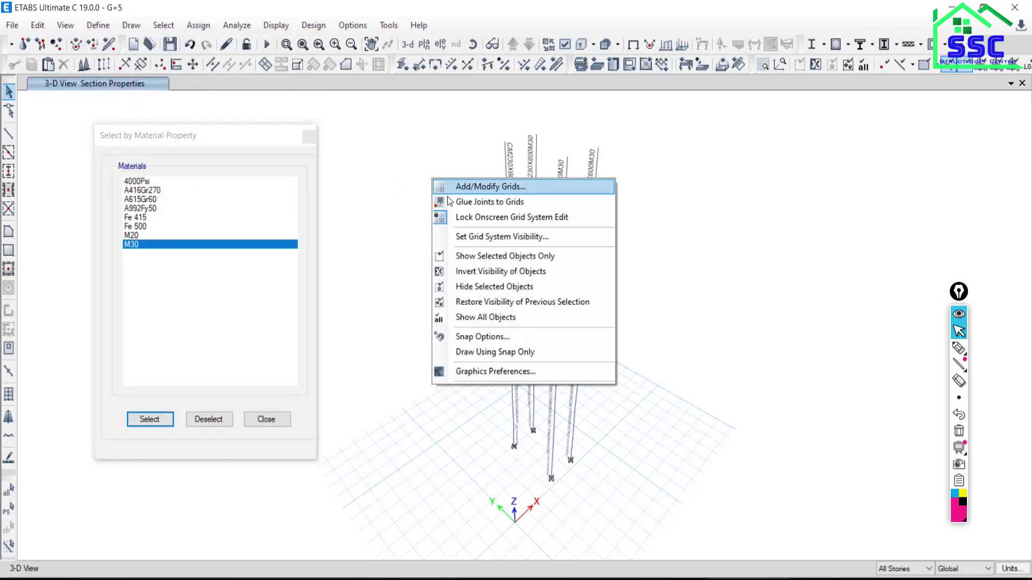
{"action": "left_click", "coordinate": [467, 317]}
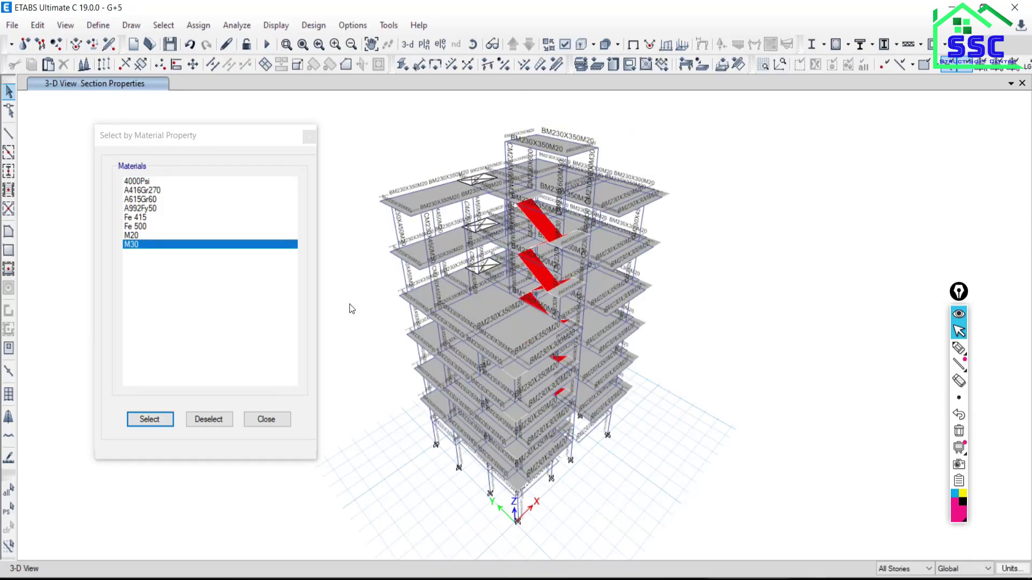
{"action": "left_click", "coordinate": [277, 420]}
{"action": "left_click", "coordinate": [633, 44]}
{"action": "left_click", "coordinate": [162, 31]}
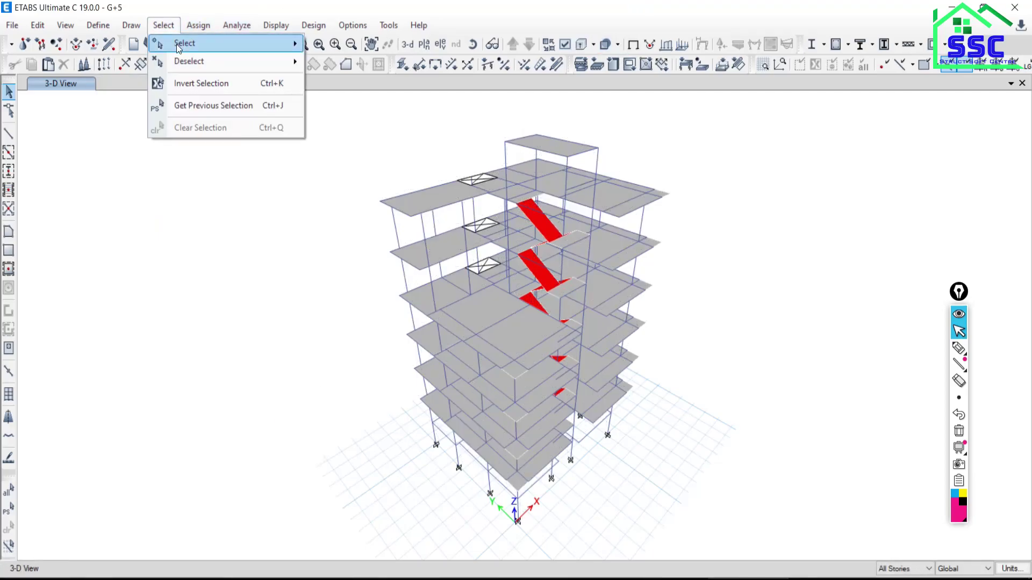
{"action": "mouse_move", "coordinate": [180, 43]}
{"action": "left_click", "coordinate": [337, 145]}
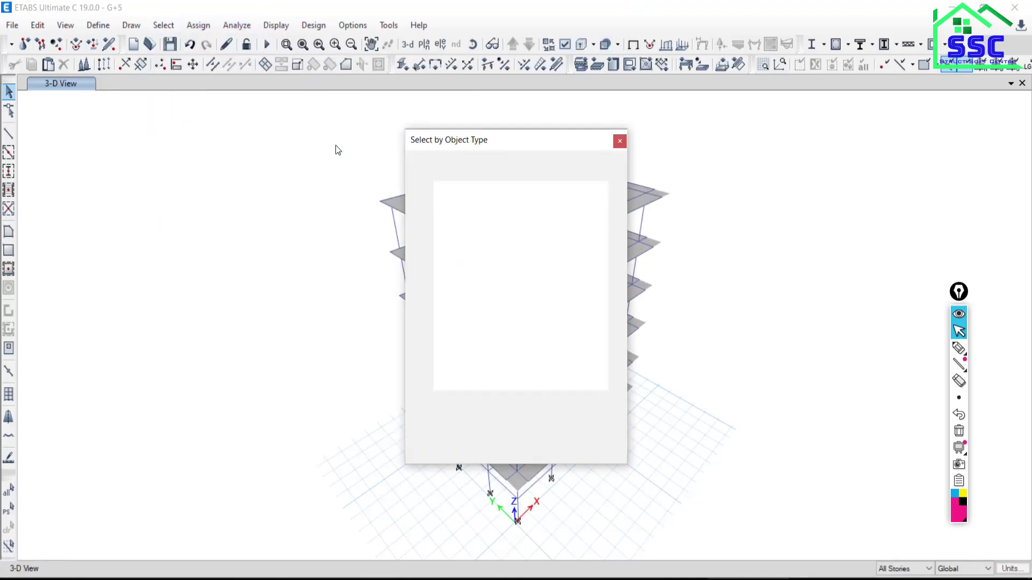
{"action": "left_click", "coordinate": [575, 424]}
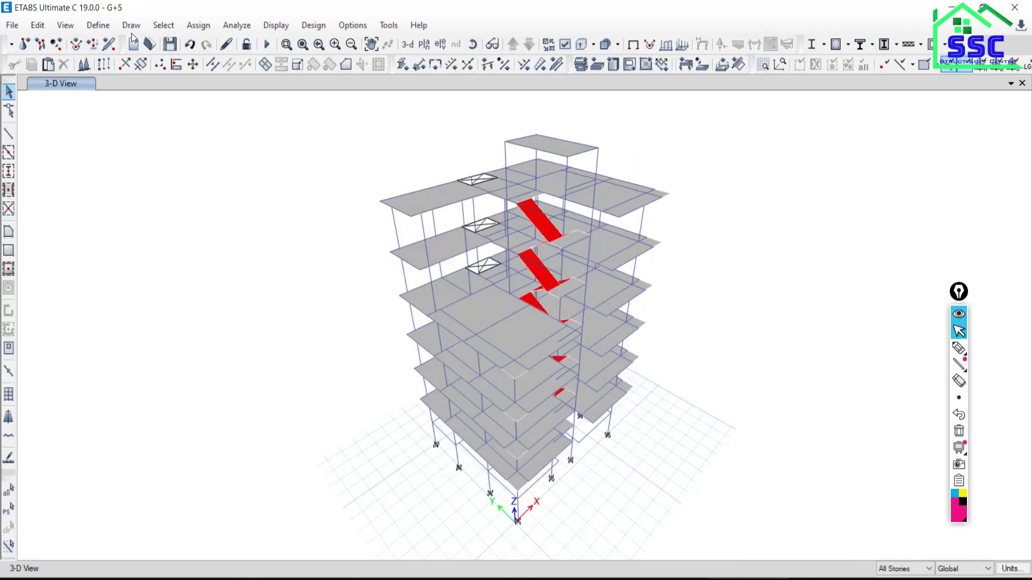
- Select all frames and shells of the model that use the M20 material
{"action": "left_click", "coordinate": [164, 25]}
{"action": "mouse_move", "coordinate": [219, 49]}
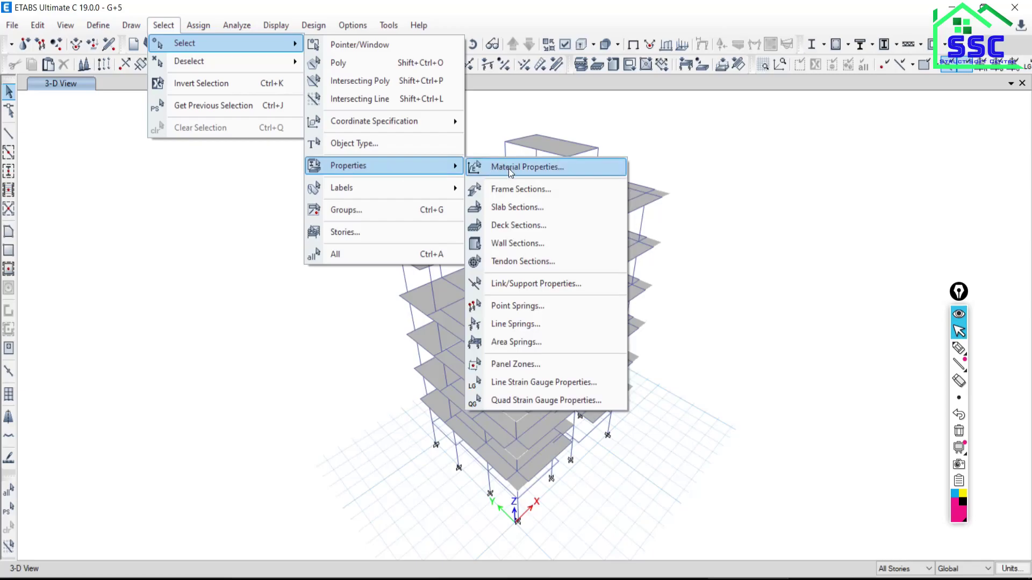
{"action": "left_click", "coordinate": [509, 169]}
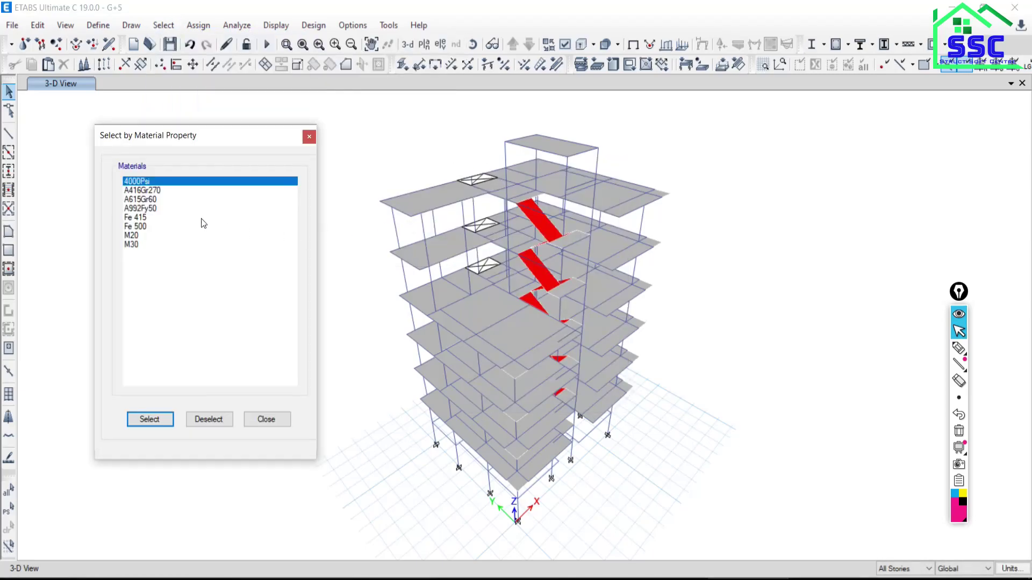
{"action": "left_click", "coordinate": [132, 237]}
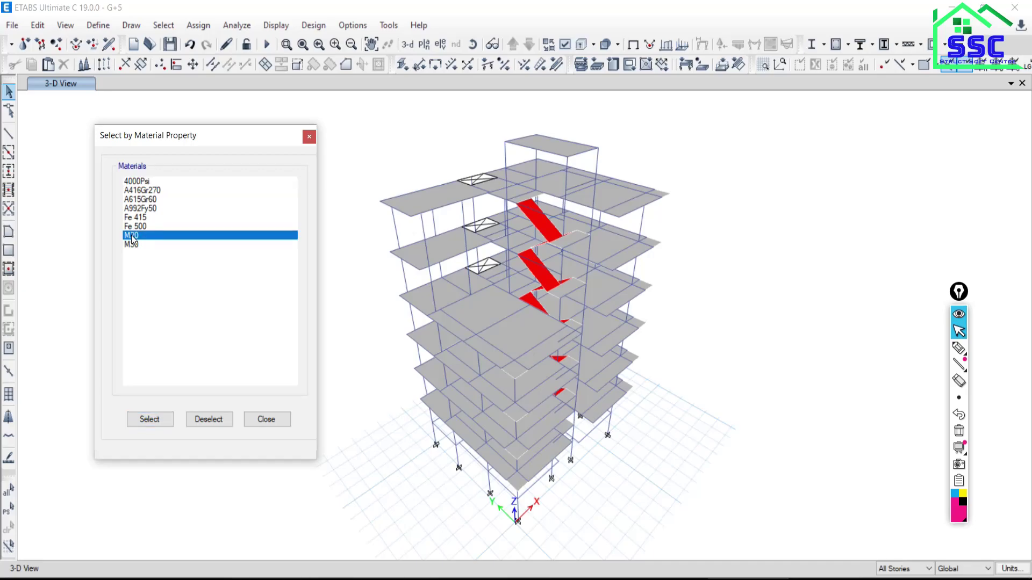
{"action": "left_click", "coordinate": [199, 420]}
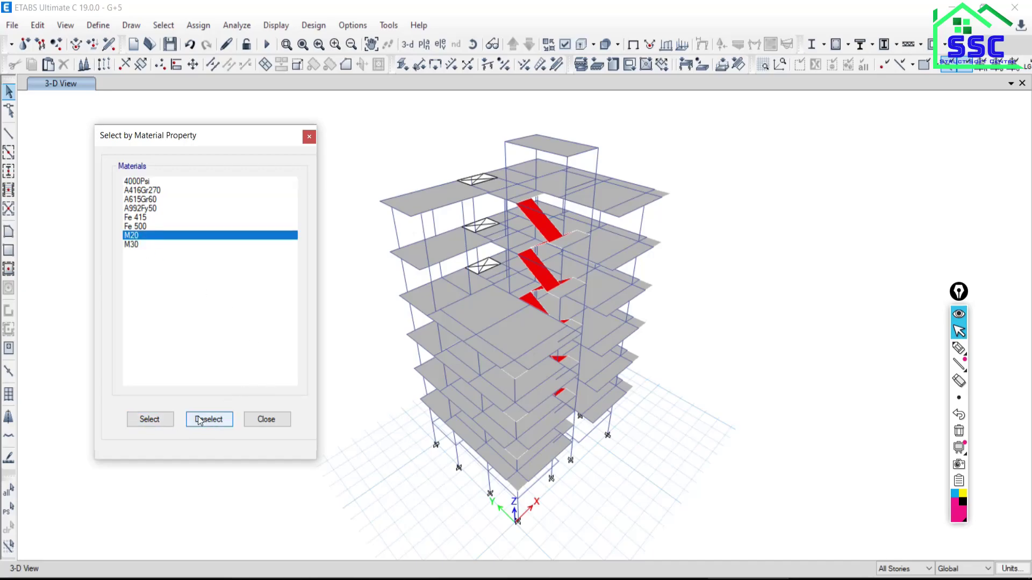
{"action": "left_click", "coordinate": [151, 418]}
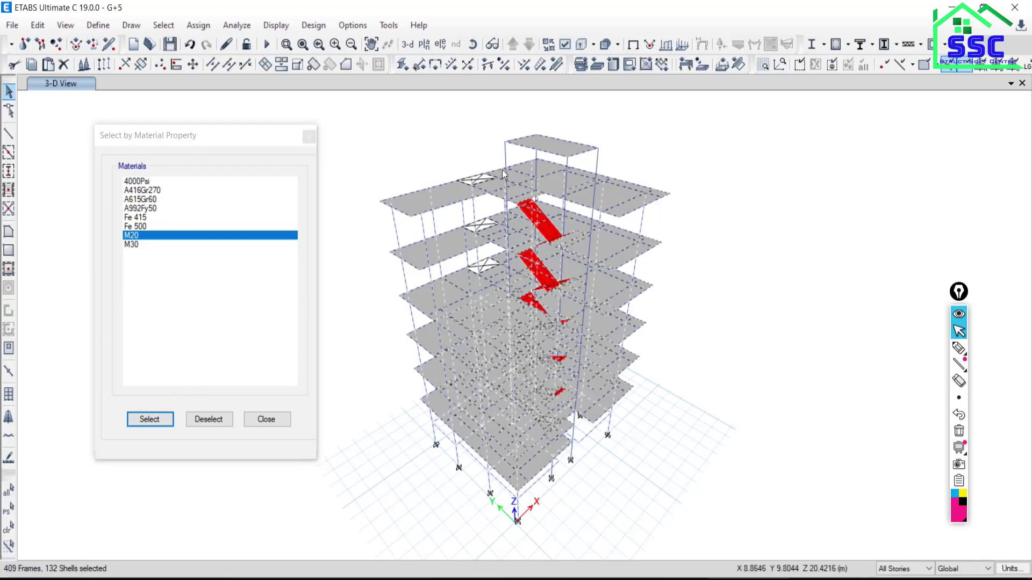
- Inspect the M20 selection around the stair columns at roof level, then close the material selection and clear the selection
{"action": "scroll", "coordinate": [503, 167], "scroll_direction": "up", "scroll_amount": 5}
{"action": "middle_click_drag", "start_coordinate": [512, 149], "coordinate": [543, 154]}
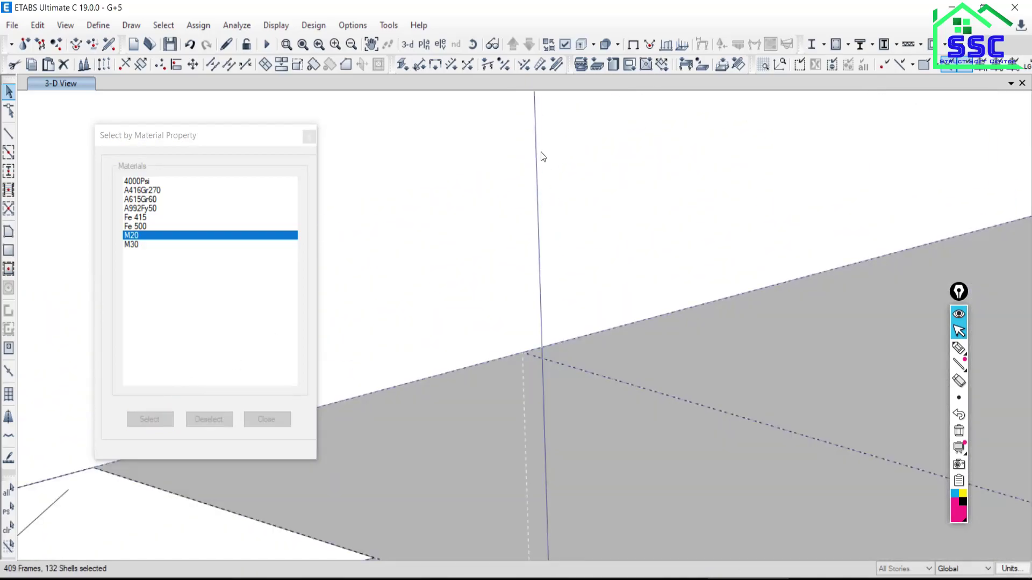
{"action": "scroll", "coordinate": [548, 158], "scroll_direction": "down", "scroll_amount": 5}
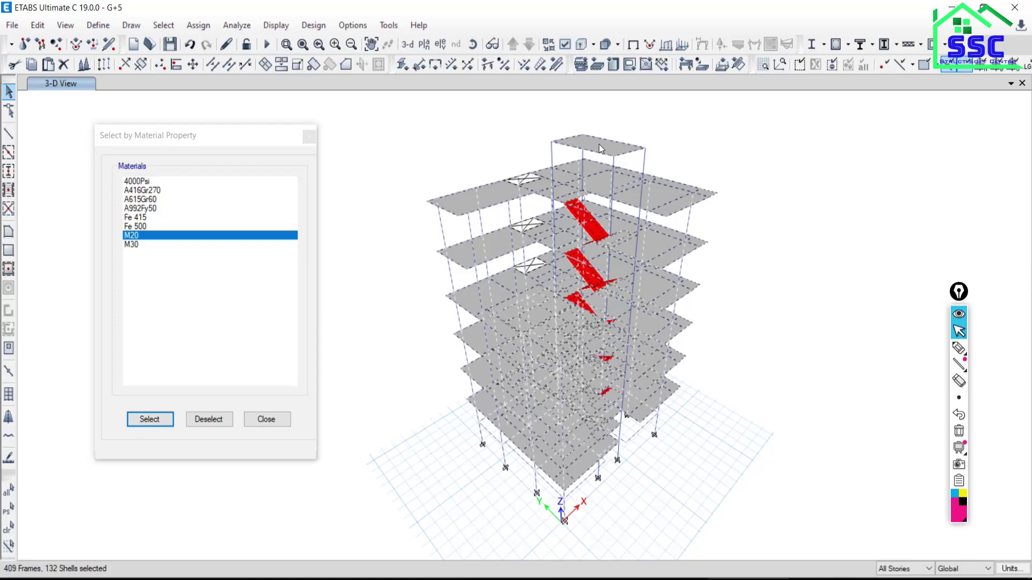
{"action": "scroll", "coordinate": [599, 144], "scroll_direction": "up", "scroll_amount": 5}
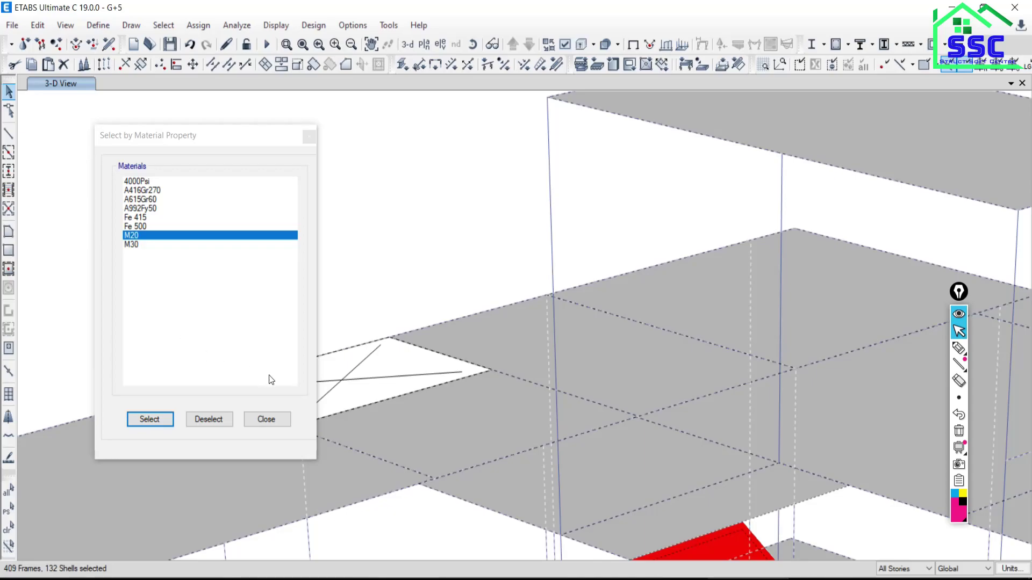
{"action": "left_click", "coordinate": [267, 420]}
{"action": "left_click", "coordinate": [8, 530]}
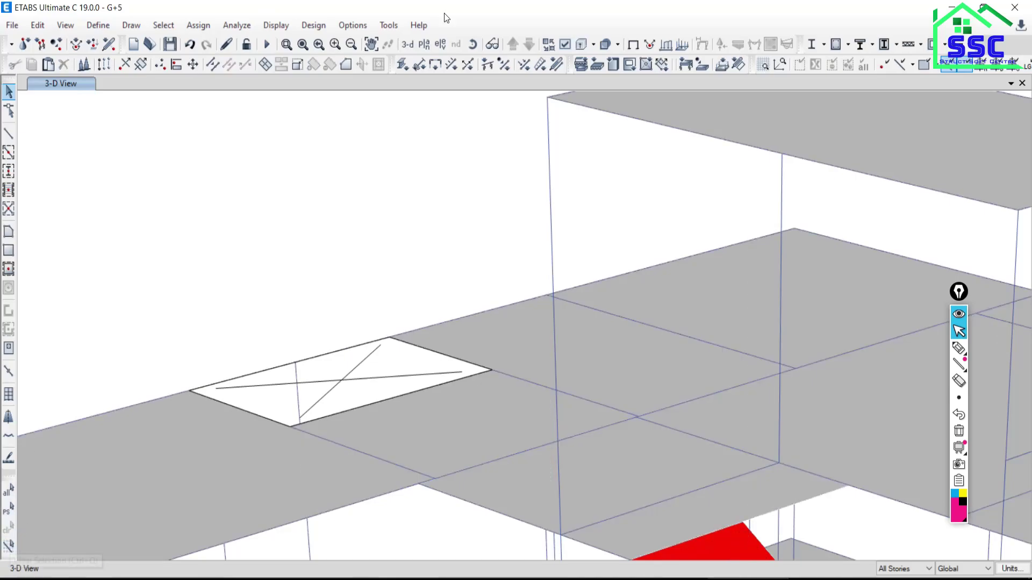
{"action": "scroll", "coordinate": [400, 185], "scroll_direction": "down", "scroll_amount": 10}
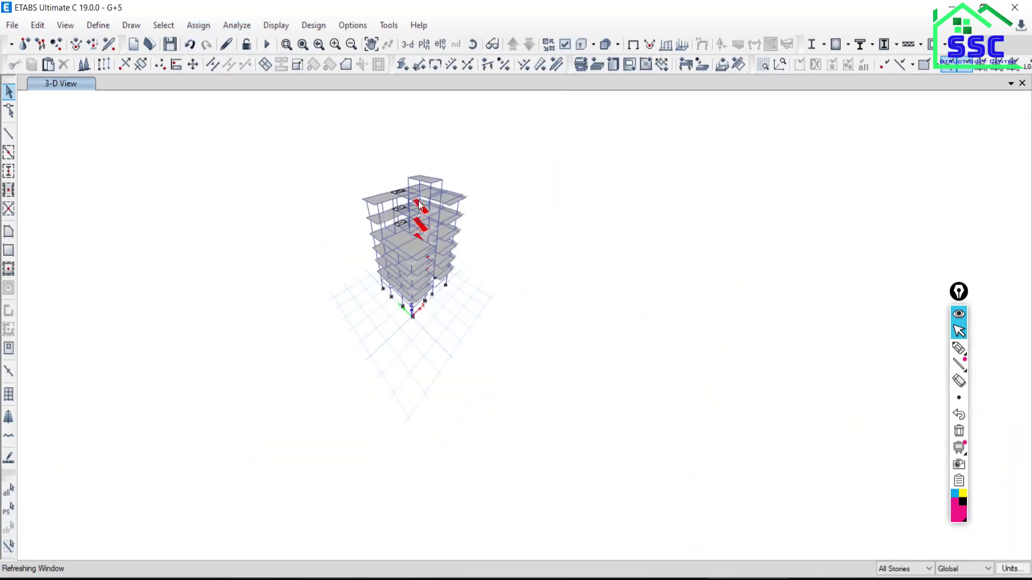
{"action": "scroll", "coordinate": [432, 199], "scroll_direction": "up", "scroll_amount": 7}
{"action": "scroll", "coordinate": [386, 224], "scroll_direction": "down", "scroll_amount": 5}
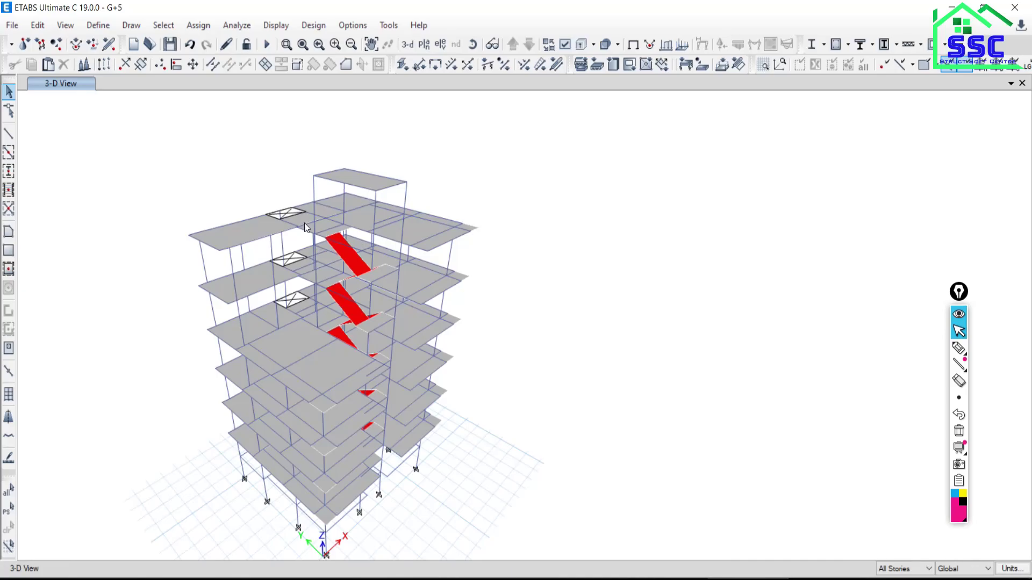
{"action": "left_click", "coordinate": [164, 25]}
{"action": "mouse_move", "coordinate": [185, 44]}
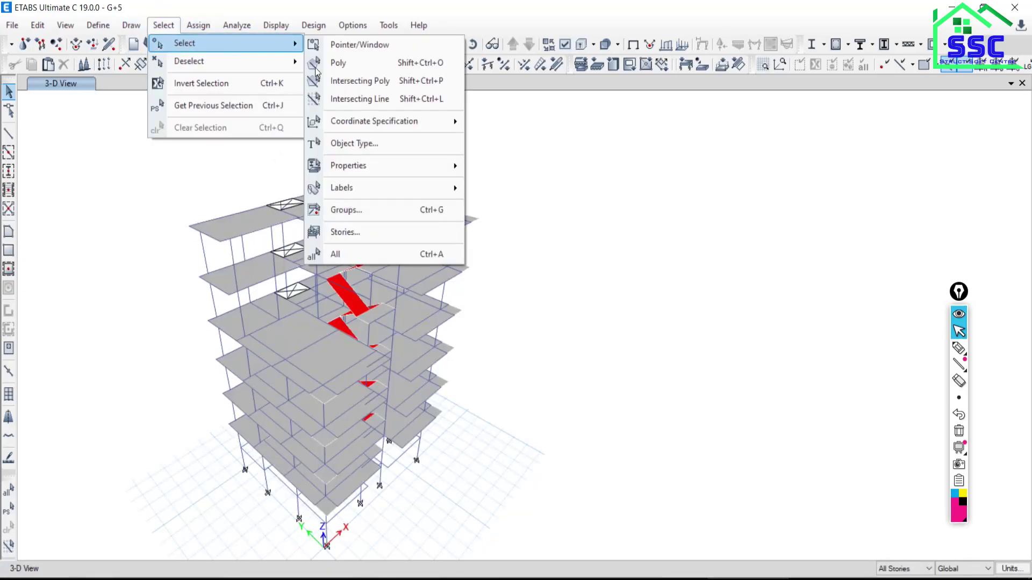
{"action": "mouse_move", "coordinate": [363, 165]}
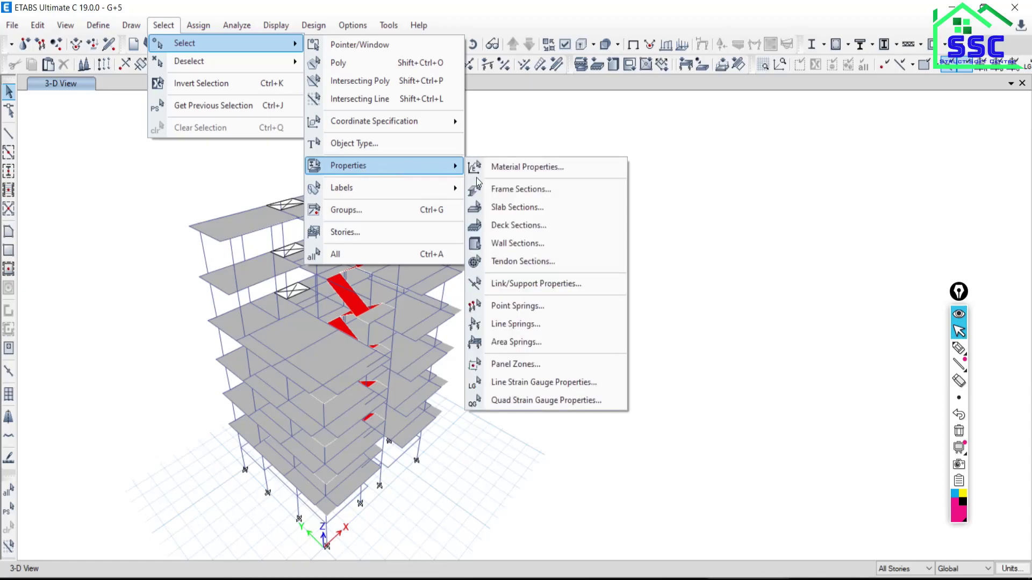
{"action": "left_click", "coordinate": [506, 191]}
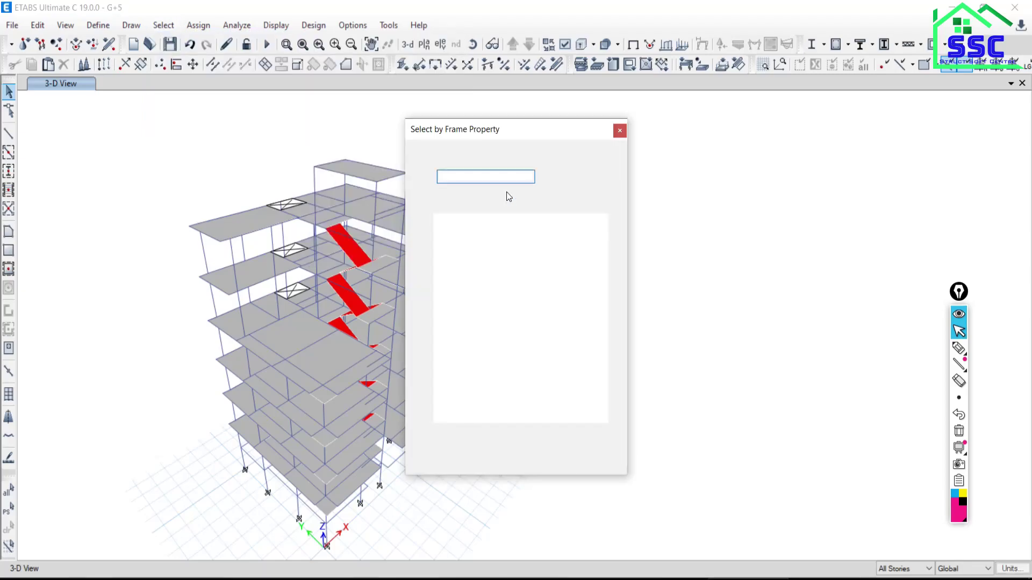
{"action": "left_click_drag", "start_coordinate": [475, 134], "coordinate": [734, 140]}
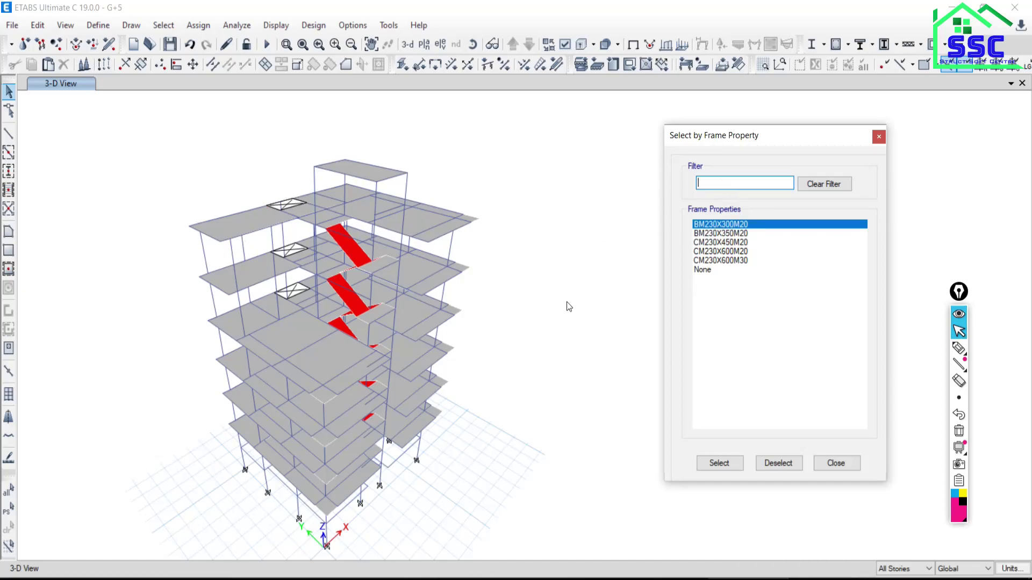
{"action": "left_click", "coordinate": [879, 137]}
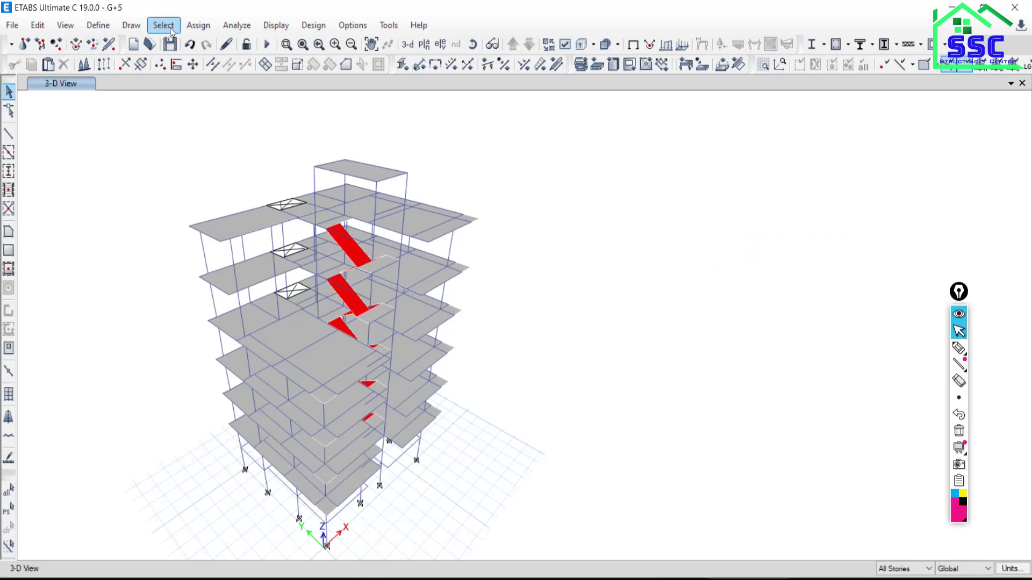
- Open the plan view of Story3
{"action": "left_click", "coordinate": [424, 44]}
{"action": "left_click", "coordinate": [458, 284]}
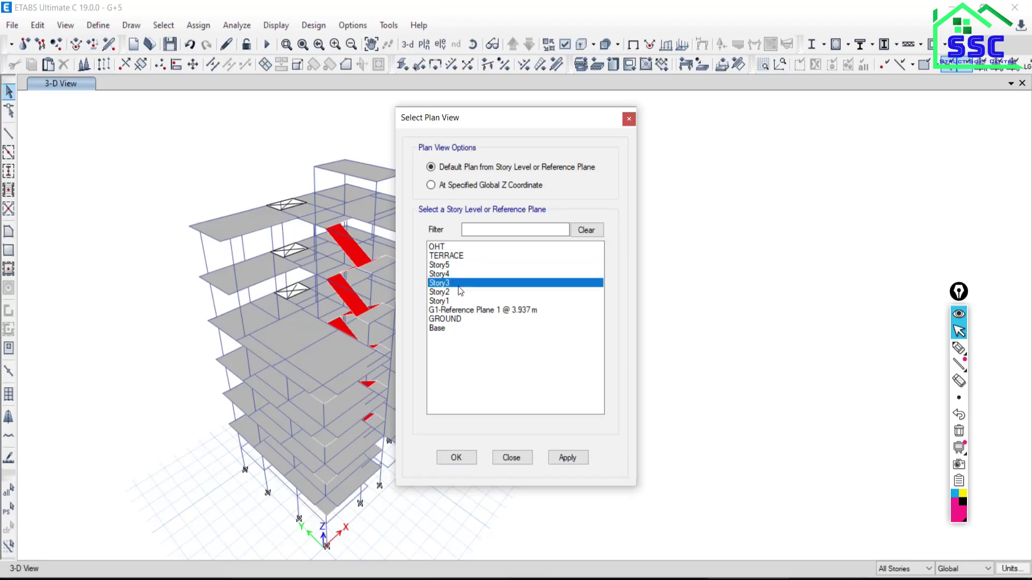
{"action": "left_click", "coordinate": [567, 457]}
{"action": "left_click", "coordinate": [524, 457]}
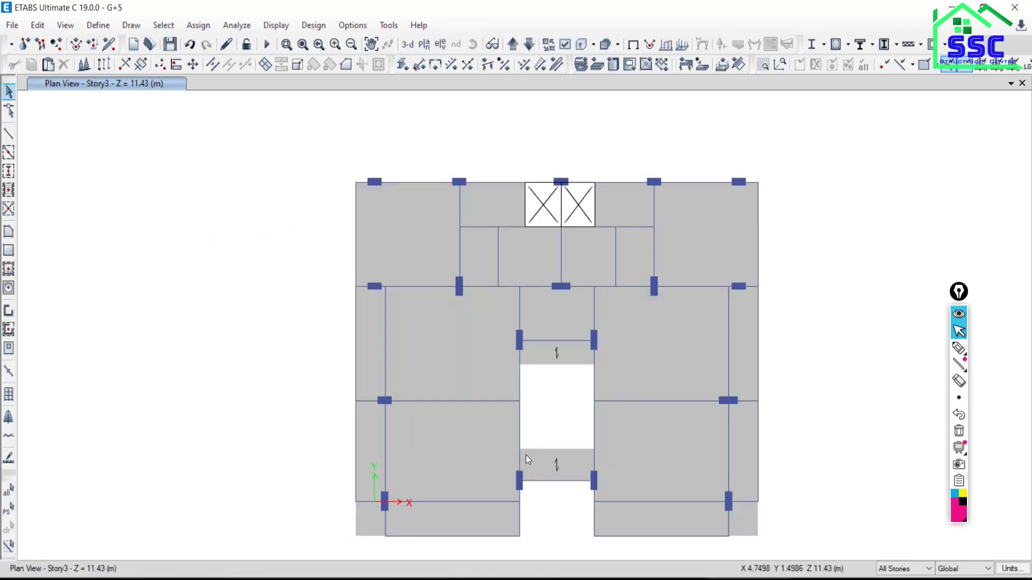
{"action": "left_click", "coordinate": [959, 347]}
{"action": "mouse_move", "coordinate": [56, 188]}
{"action": "left_mouse_down"}
{"action": "mouse_move", "coordinate": [55, 209]}
{"action": "mouse_move", "coordinate": [70, 217]}
{"action": "mouse_move", "coordinate": [122, 198]}
{"action": "mouse_move", "coordinate": [165, 210]}
{"action": "mouse_move", "coordinate": [205, 196]}
{"action": "mouse_move", "coordinate": [203, 208]}
{"action": "mouse_move", "coordinate": [222, 191]}
{"action": "left_mouse_up"}
{"action": "left_click", "coordinate": [960, 332]}
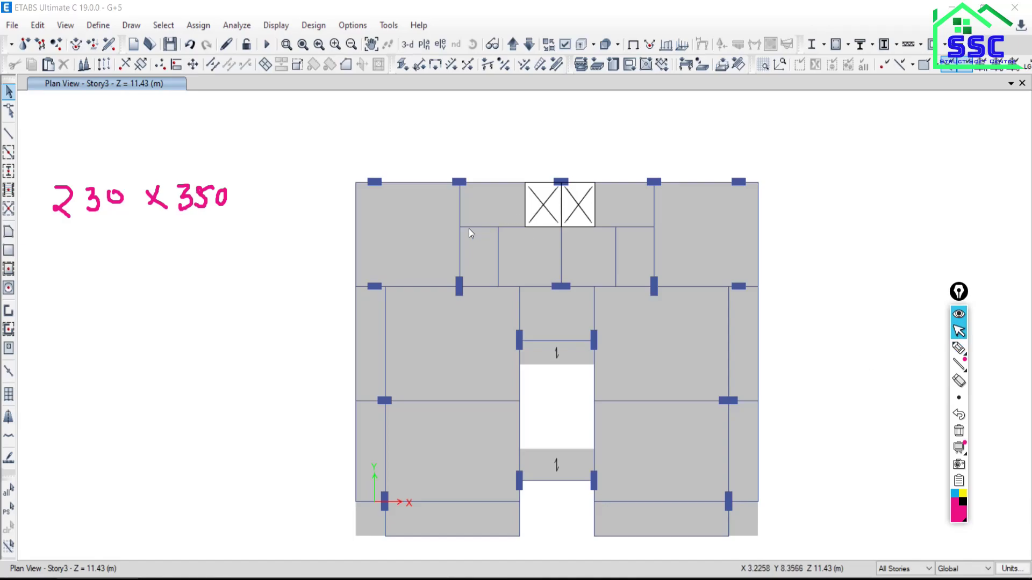
- Check the section property assigned to the two outer-edge beams and the adjacent inner beam on the plan's negative-X side
{"action": "right_click", "coordinate": [355, 216]}
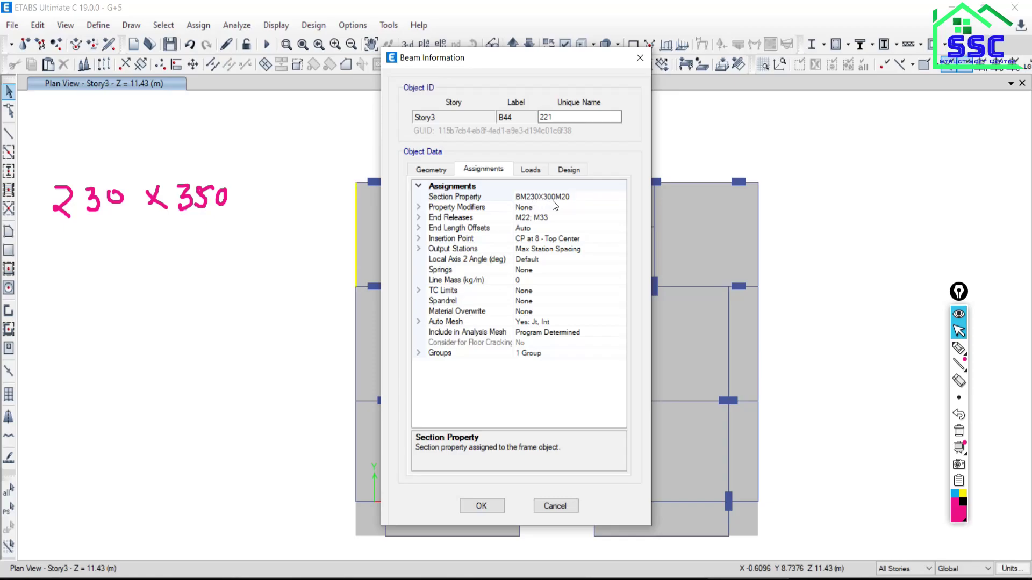
{"action": "left_click", "coordinate": [641, 60]}
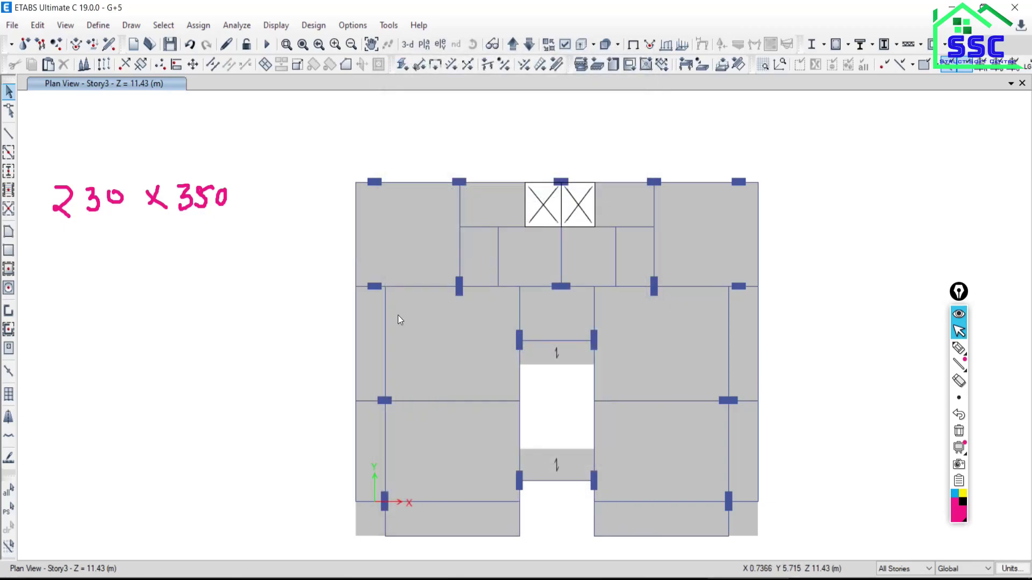
{"action": "right_click", "coordinate": [357, 328]}
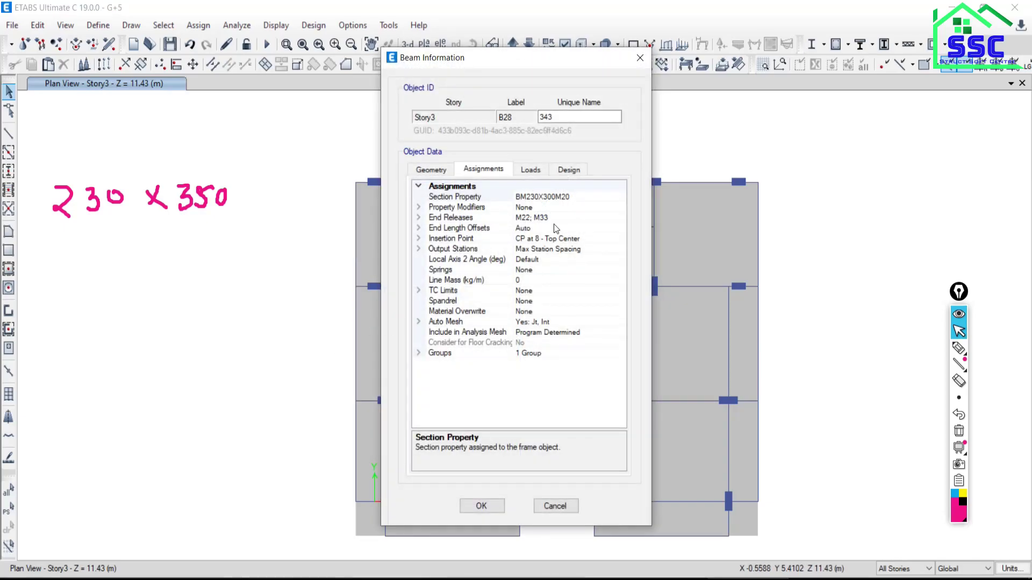
{"action": "left_click", "coordinate": [555, 507]}
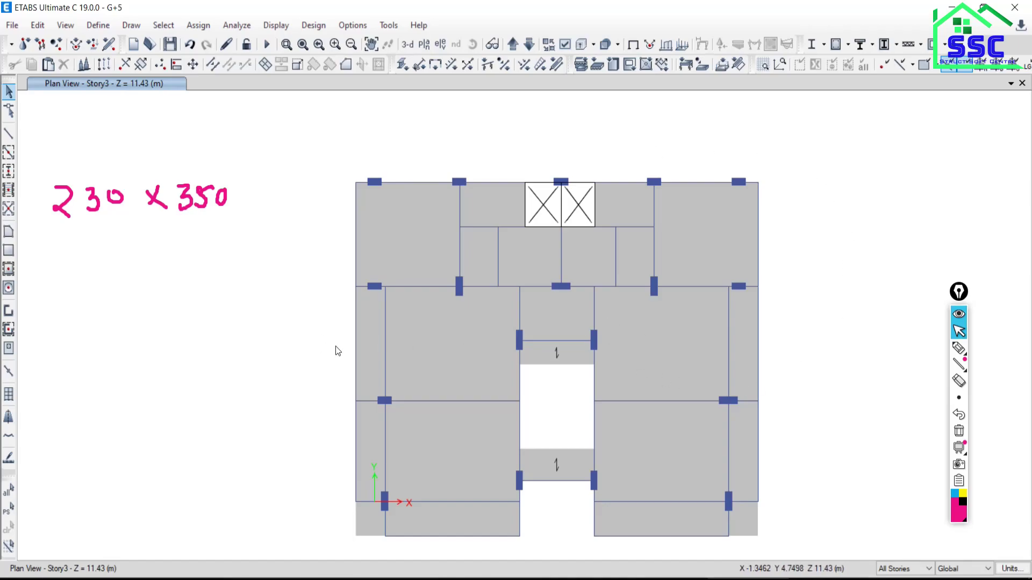
{"action": "right_click", "coordinate": [385, 335]}
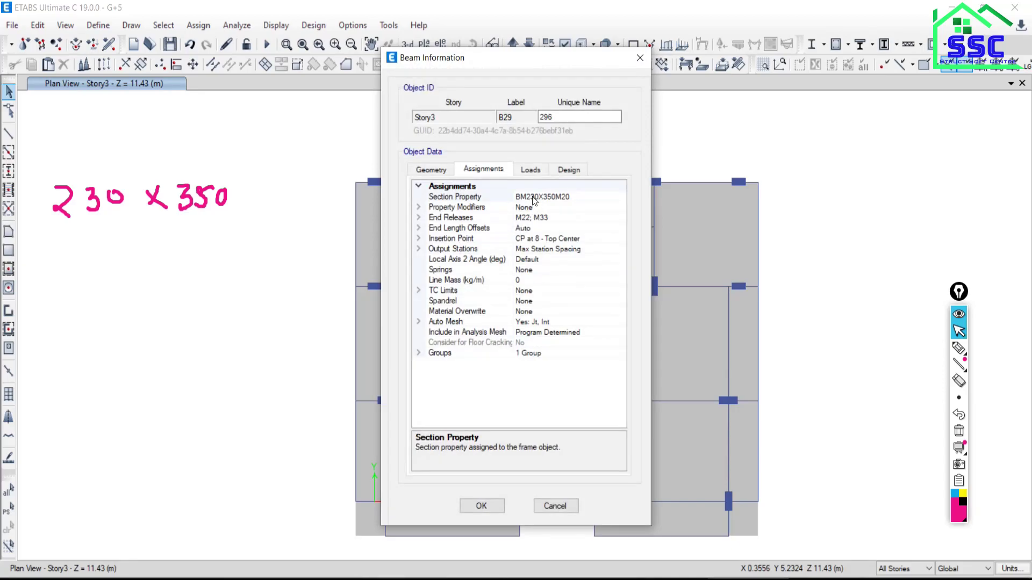
{"action": "left_click", "coordinate": [553, 505]}
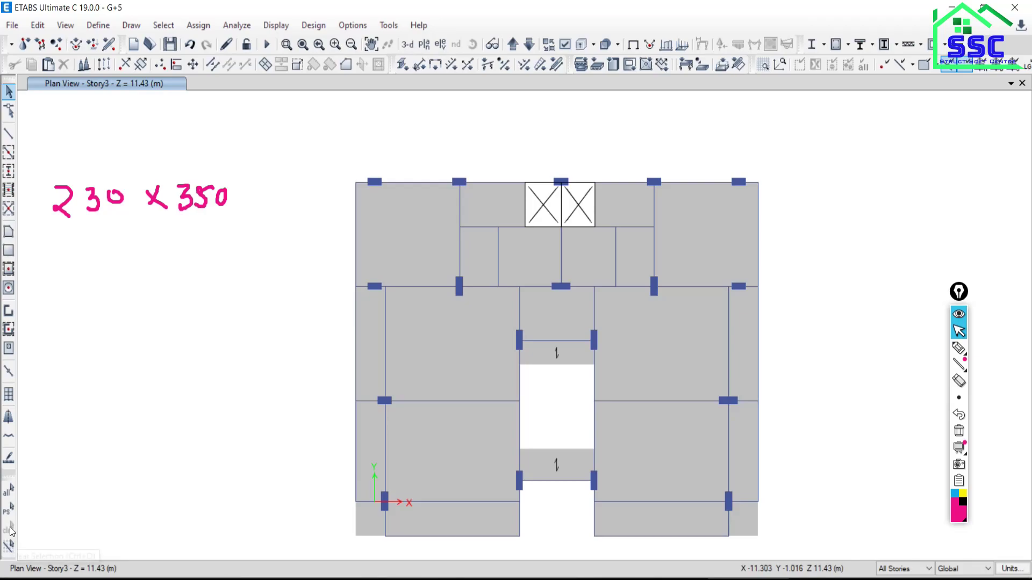
{"action": "left_click", "coordinate": [959, 430]}
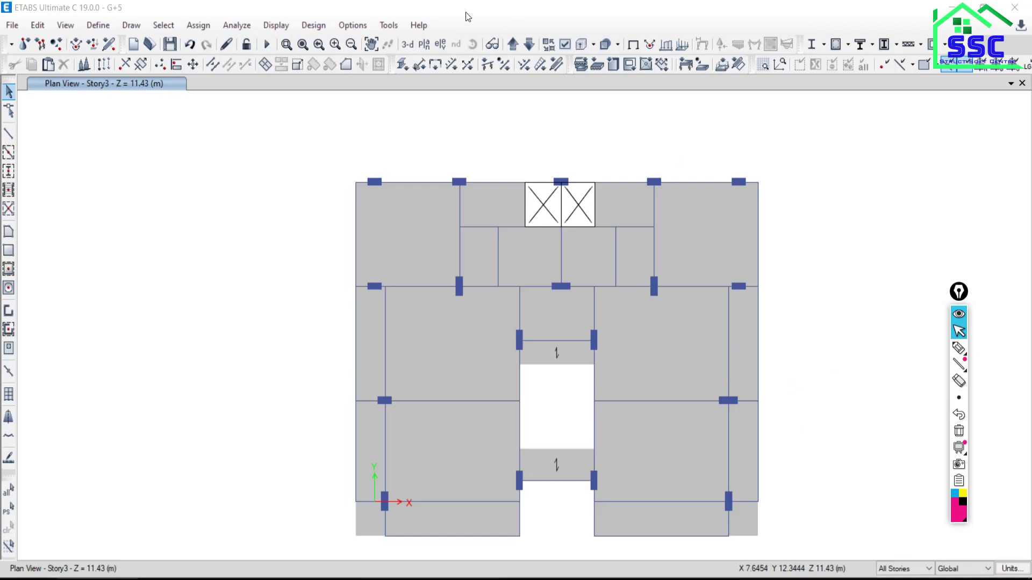
- Select all frames of the model that use the BM230X300M20 section property
{"action": "left_click", "coordinate": [163, 24]}
{"action": "mouse_move", "coordinate": [184, 43]}
{"action": "mouse_move", "coordinate": [349, 166]}
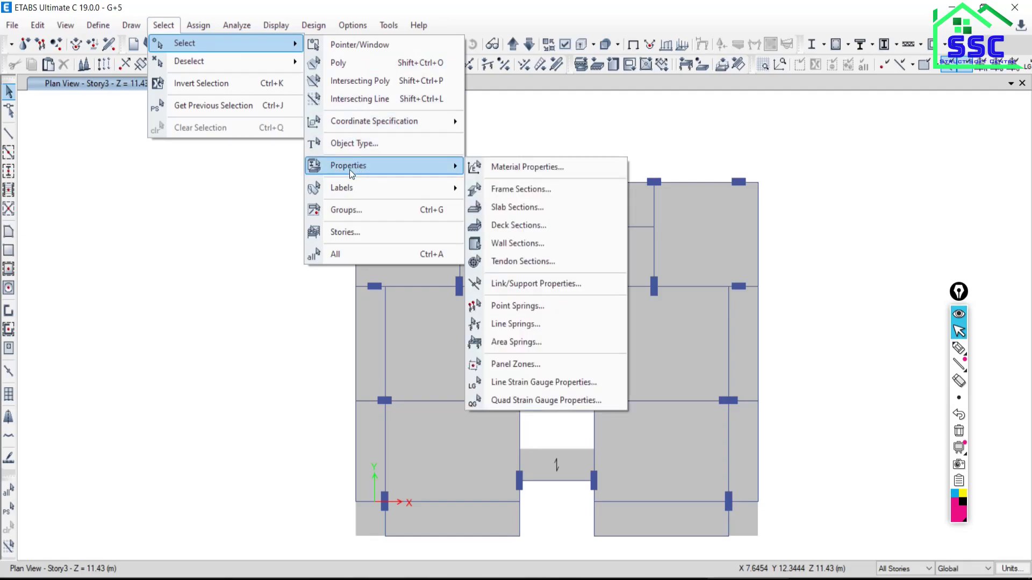
{"action": "left_click", "coordinate": [508, 193]}
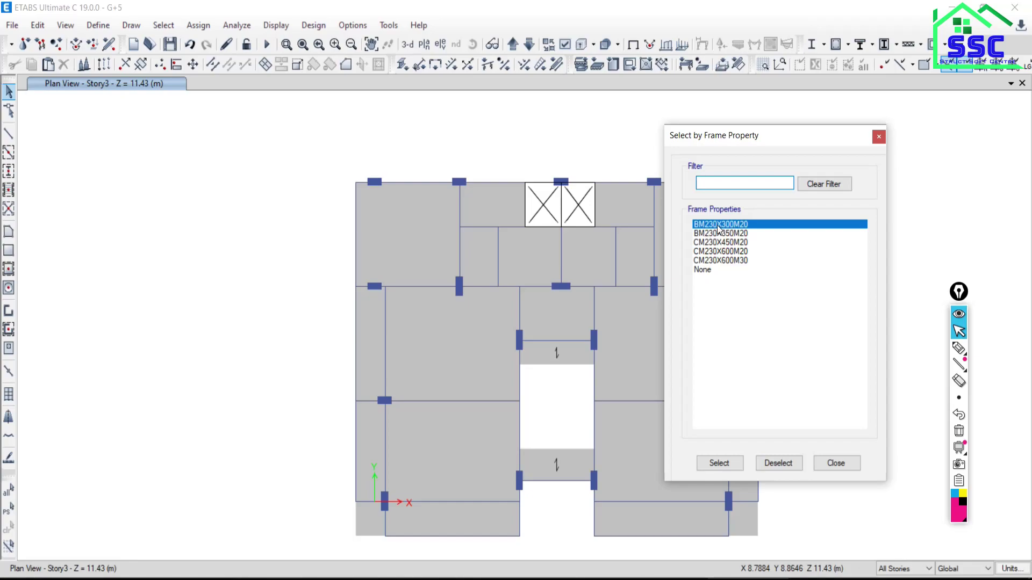
{"action": "left_click", "coordinate": [718, 464]}
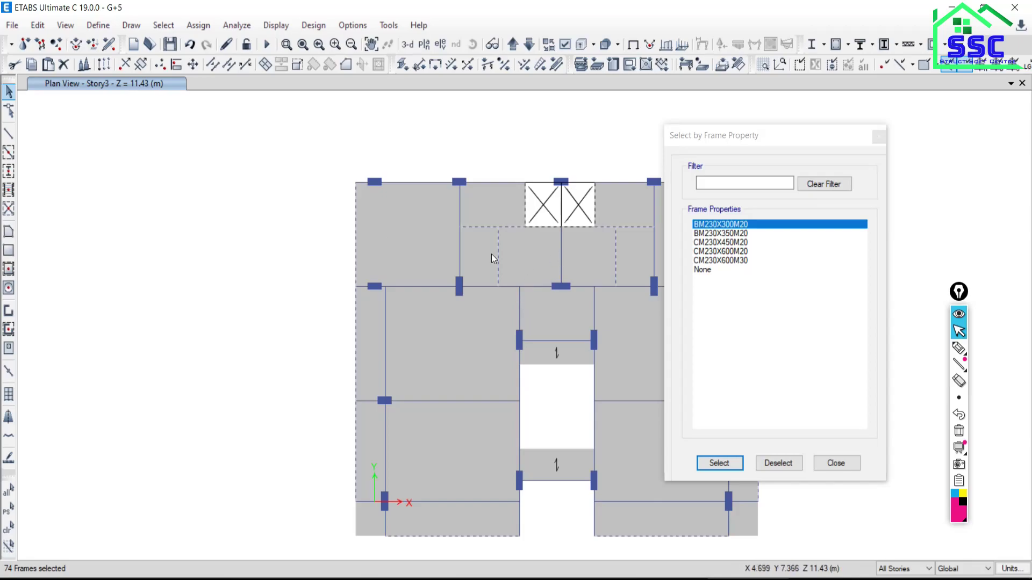
- Inspect the BM230X300M20 selection in 3D and on the Story4 plan, then close the frame property selection and clear the selected frames
{"action": "left_click", "coordinate": [407, 46]}
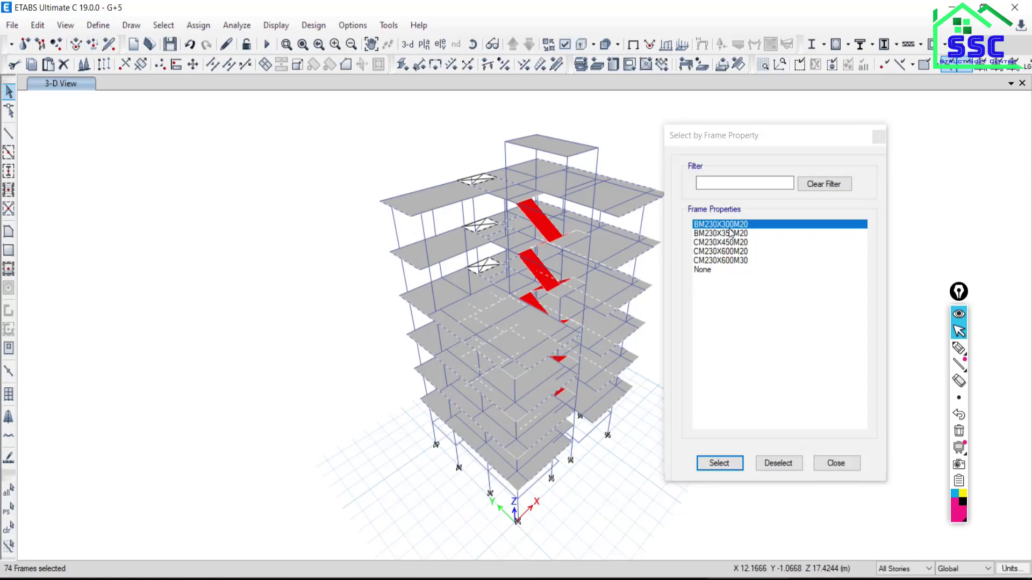
{"action": "left_click", "coordinate": [424, 44]}
{"action": "left_click", "coordinate": [444, 274]}
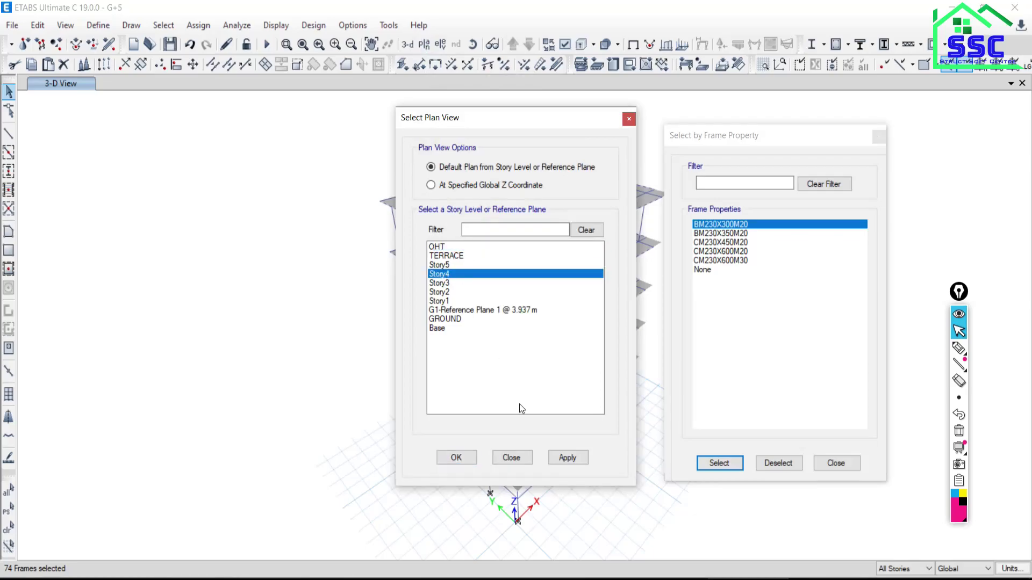
{"action": "left_click", "coordinate": [567, 458]}
{"action": "left_click", "coordinate": [511, 457]}
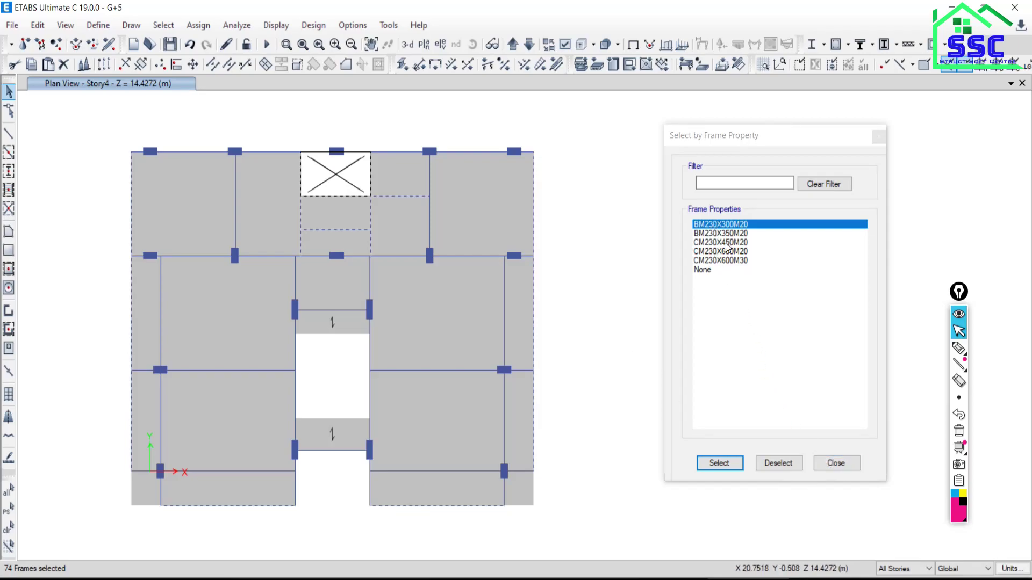
{"action": "left_click", "coordinate": [836, 466]}
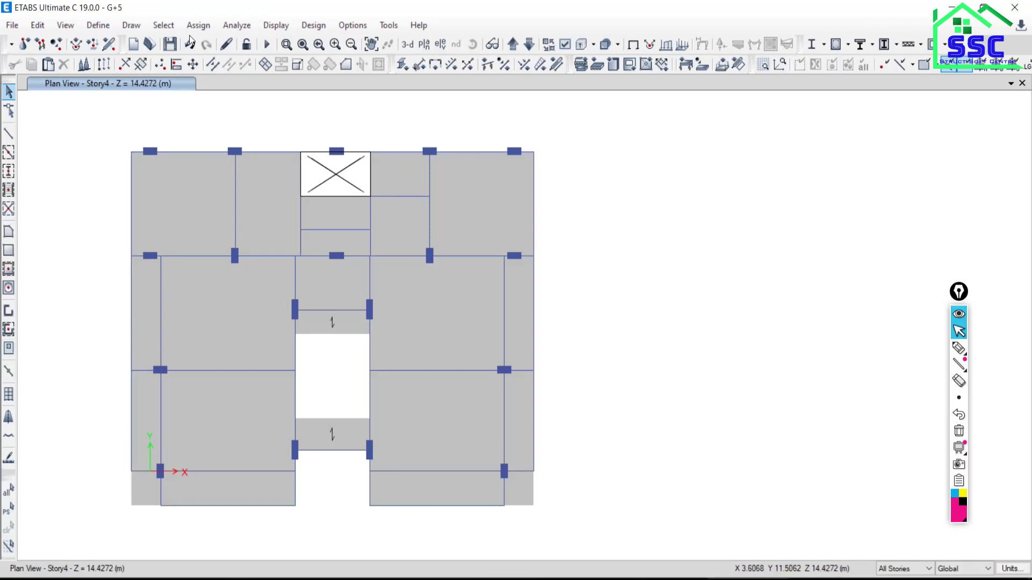
- Select all frames that use the CM230X600M30 column section
{"action": "left_click", "coordinate": [164, 24]}
{"action": "mouse_move", "coordinate": [178, 45]}
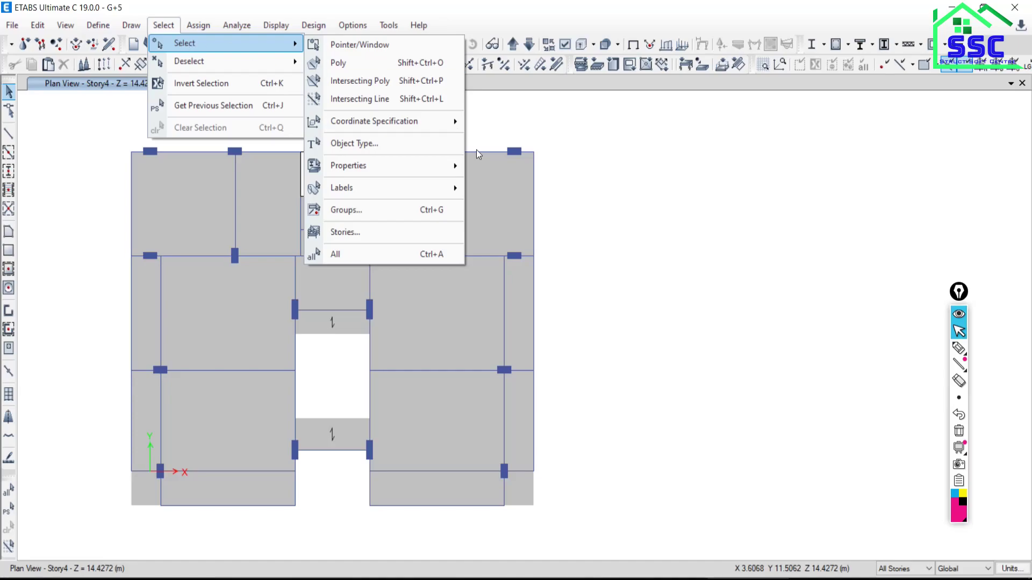
{"action": "mouse_move", "coordinate": [361, 175]}
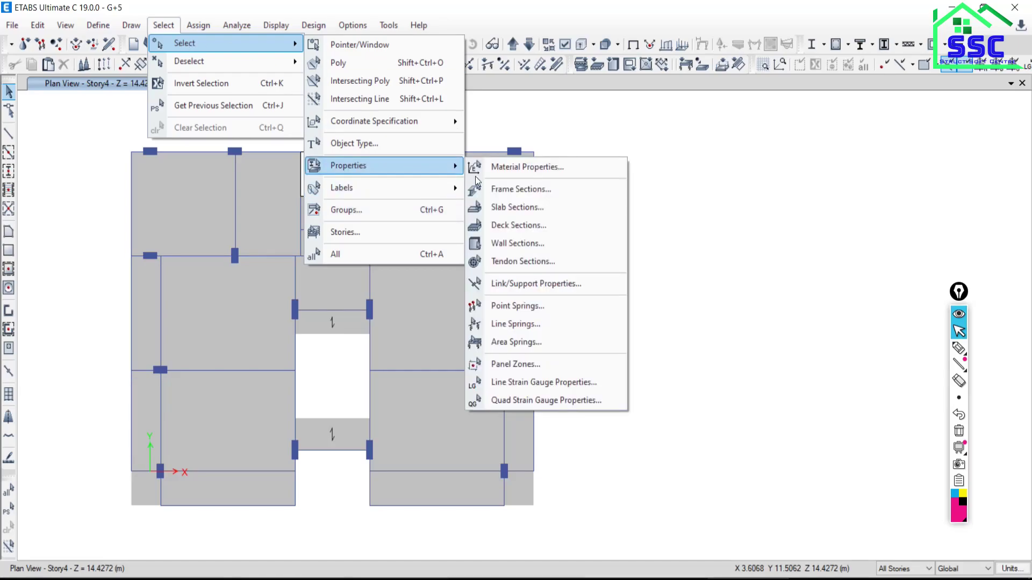
{"action": "left_click", "coordinate": [502, 191]}
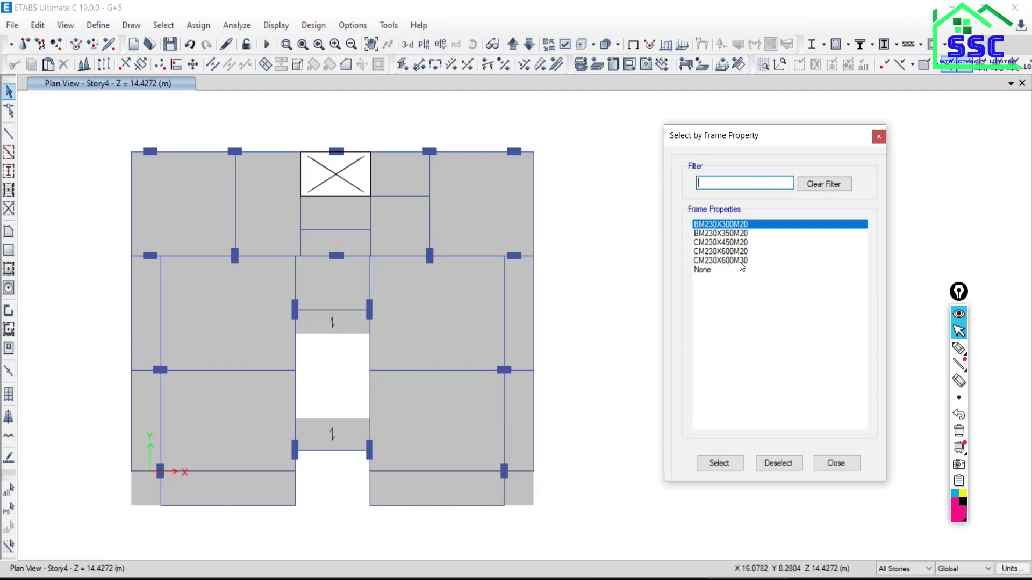
{"action": "left_click", "coordinate": [723, 263]}
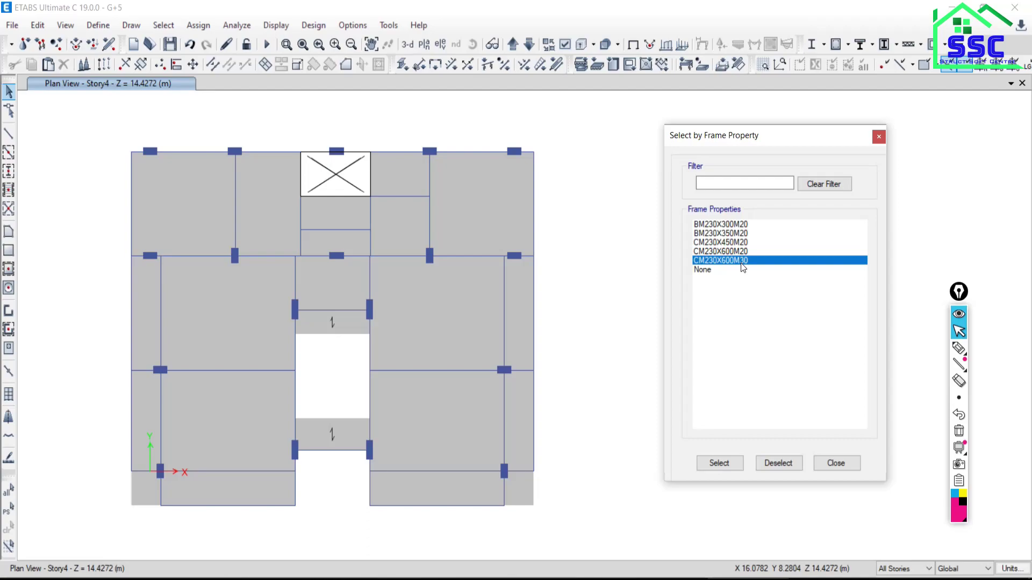
{"action": "left_click", "coordinate": [724, 465]}
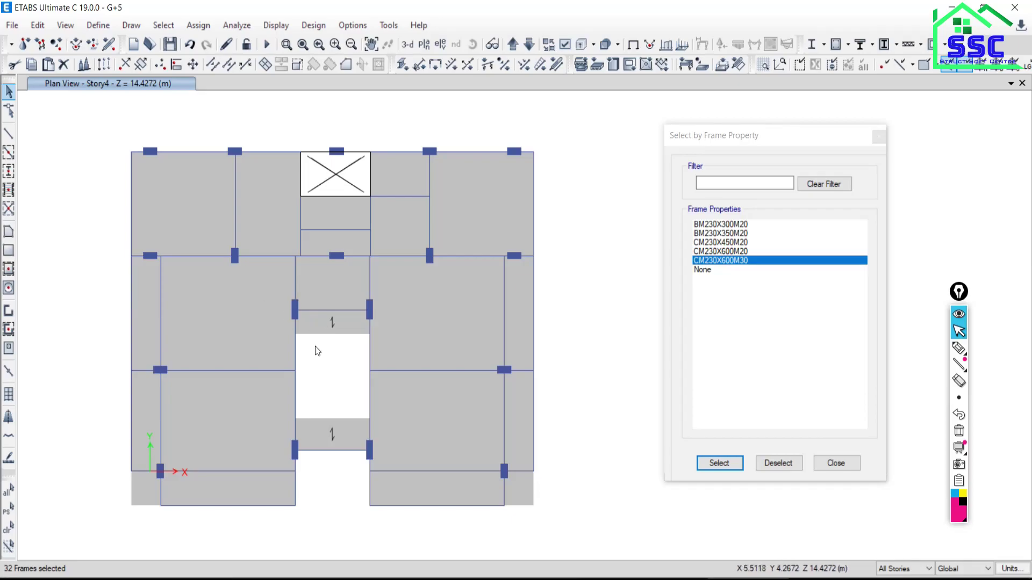
- Inspect the CM230X600M30 column selection in the 3D view, then close the frame property selection and clear the selection
{"action": "left_click", "coordinate": [408, 45]}
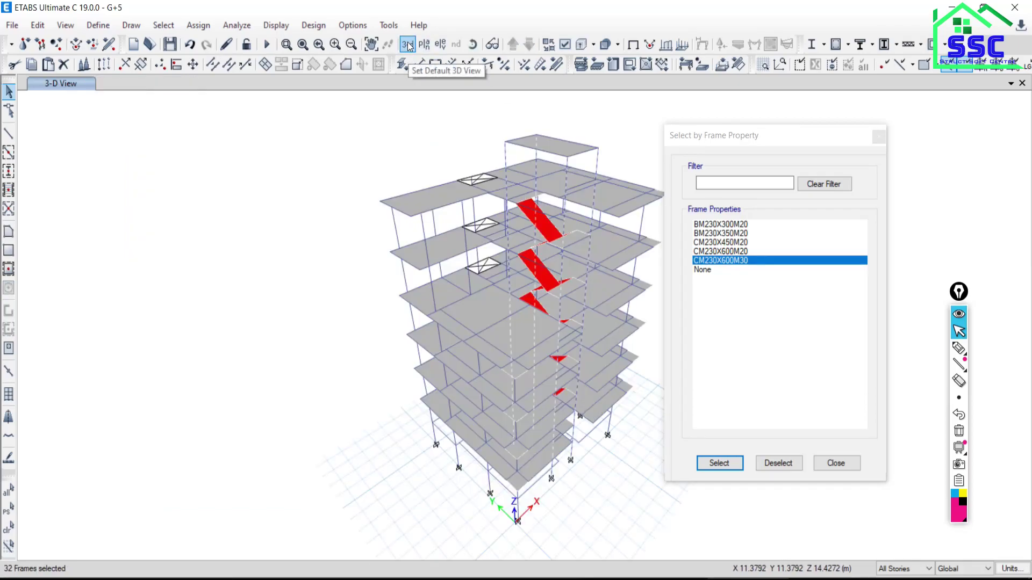
{"action": "middle_click_drag", "start_coordinate": [542, 279], "coordinate": [504, 264]}
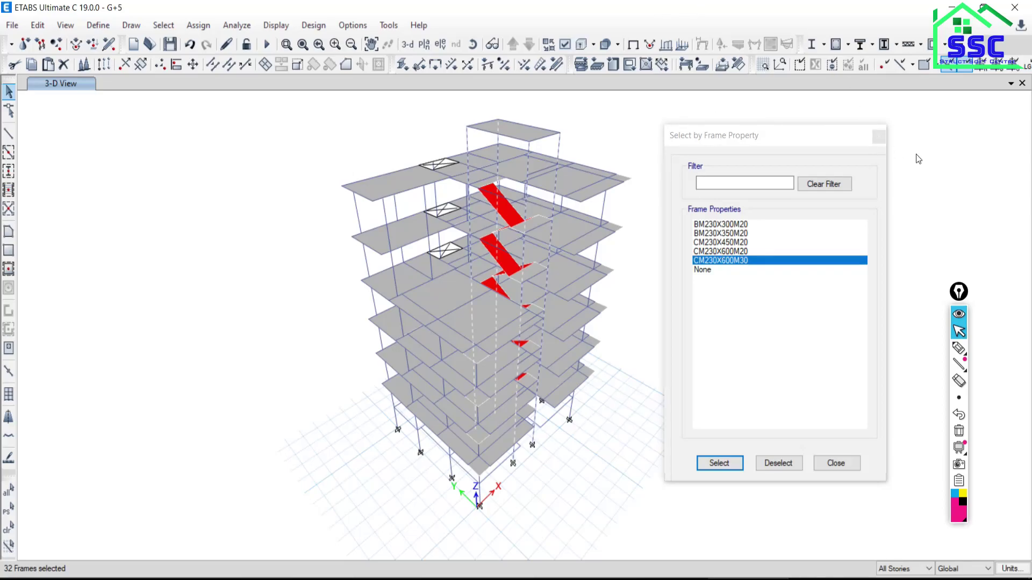
{"action": "left_click", "coordinate": [836, 463]}
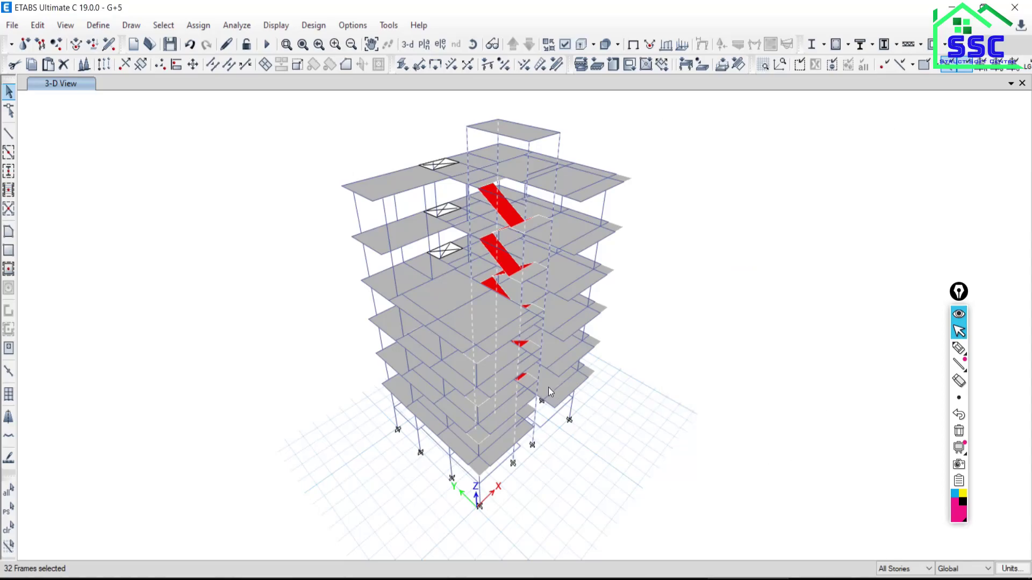
{"action": "left_click", "coordinate": [9, 533]}
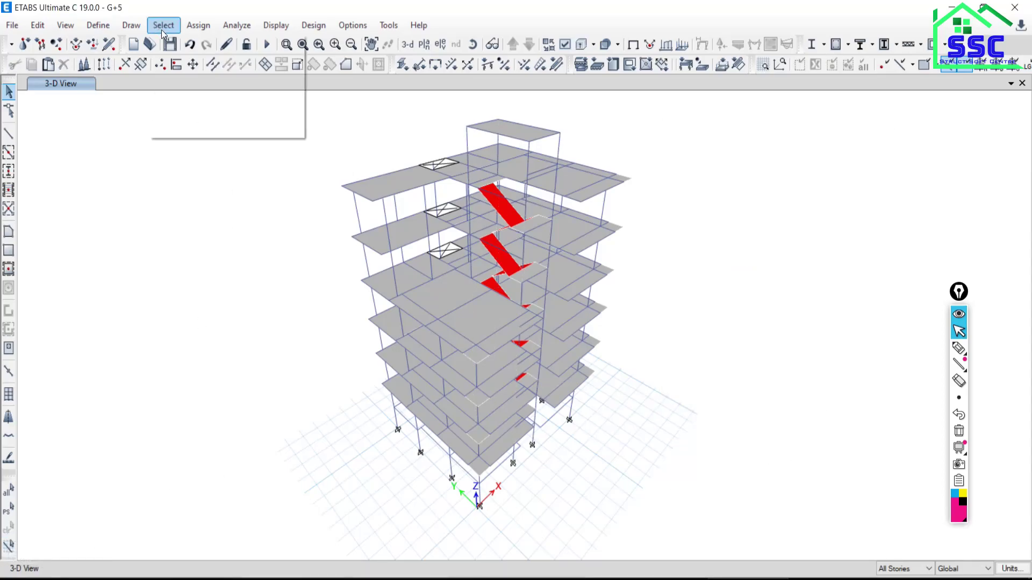
- Select the frames labelled C1 on all stories using selection by frame label
{"action": "left_click", "coordinate": [164, 26]}
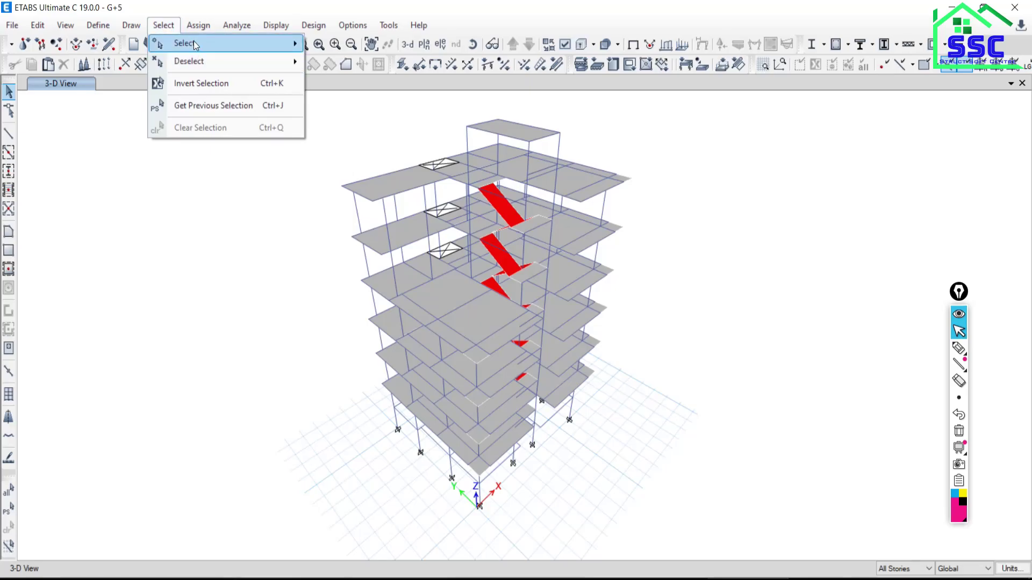
{"action": "mouse_move", "coordinate": [194, 41]}
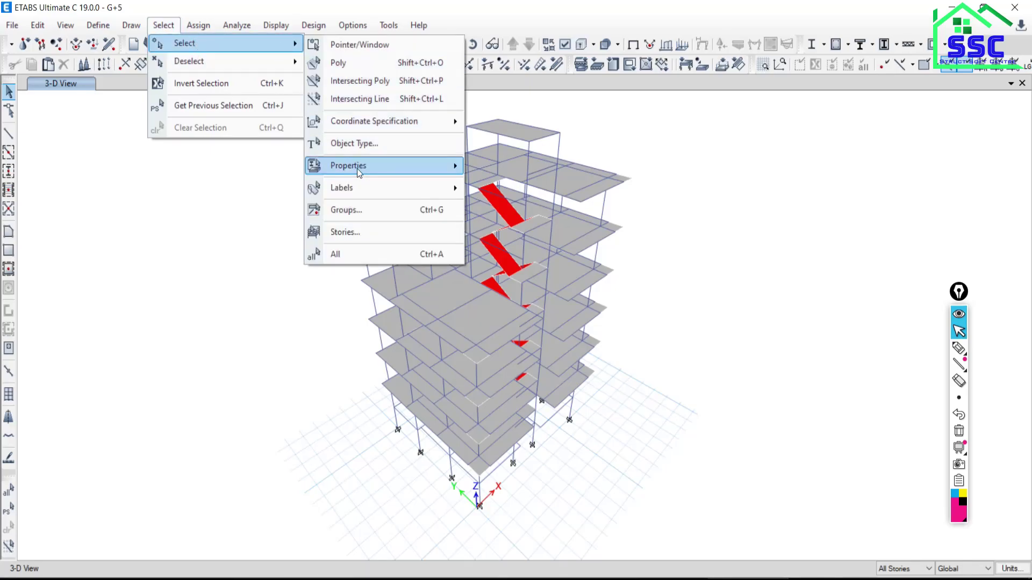
{"action": "mouse_move", "coordinate": [358, 169]}
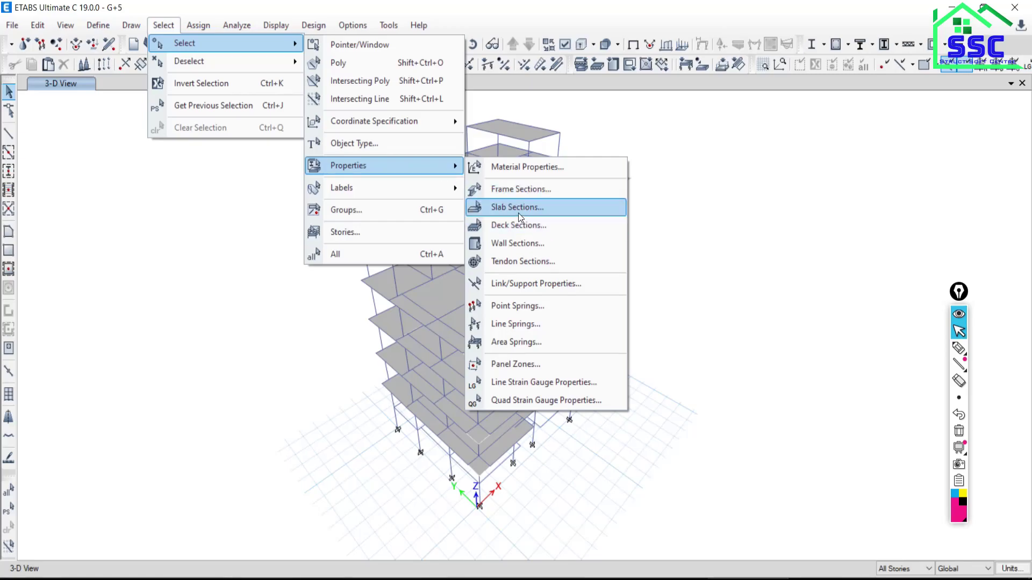
{"action": "mouse_move", "coordinate": [345, 189]}
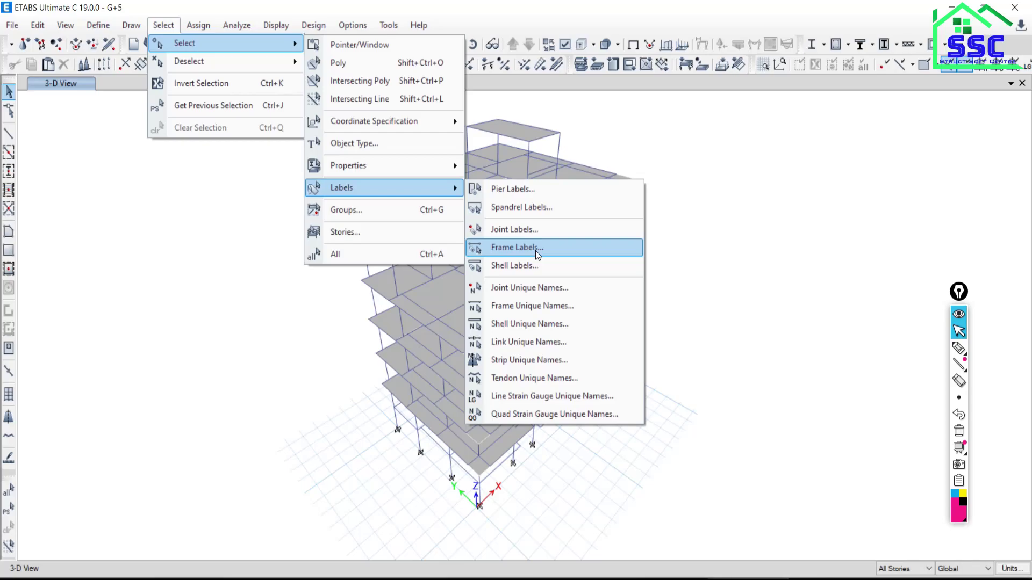
{"action": "left_click", "coordinate": [504, 247]}
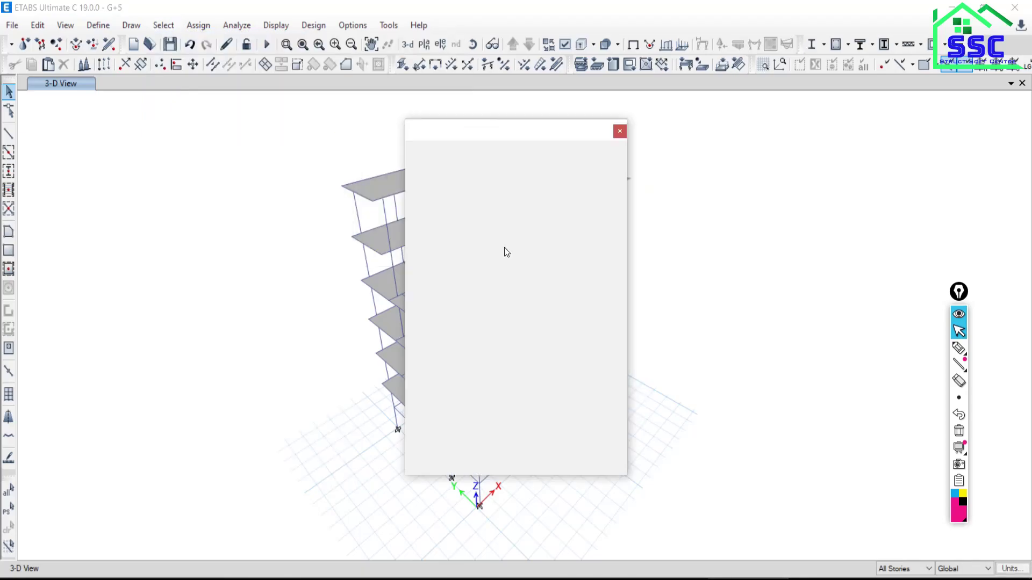
{"action": "left_click_drag", "start_coordinate": [603, 245], "coordinate": [476, 330]}
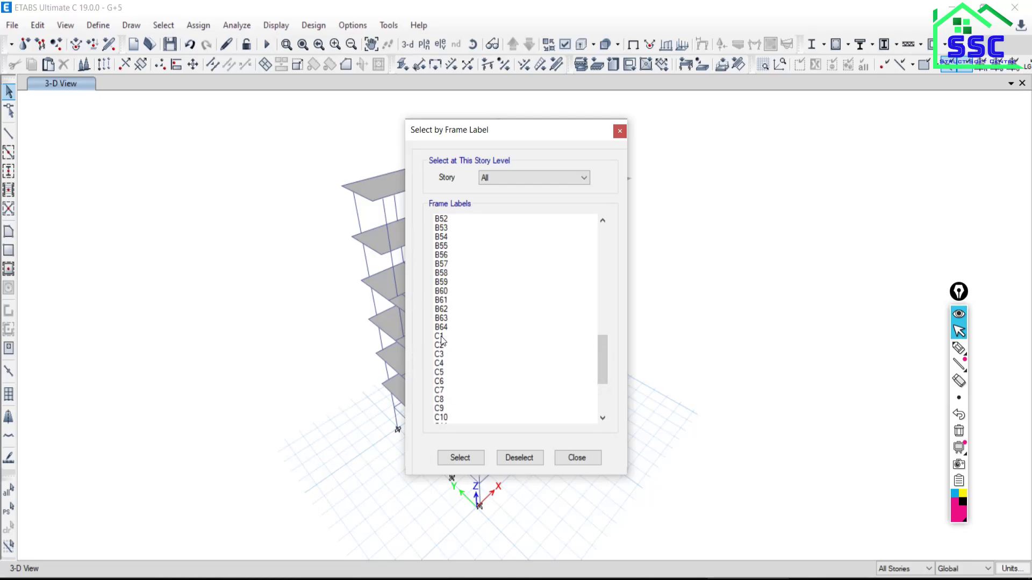
{"action": "left_click", "coordinate": [441, 336]}
{"action": "left_click", "coordinate": [466, 461]}
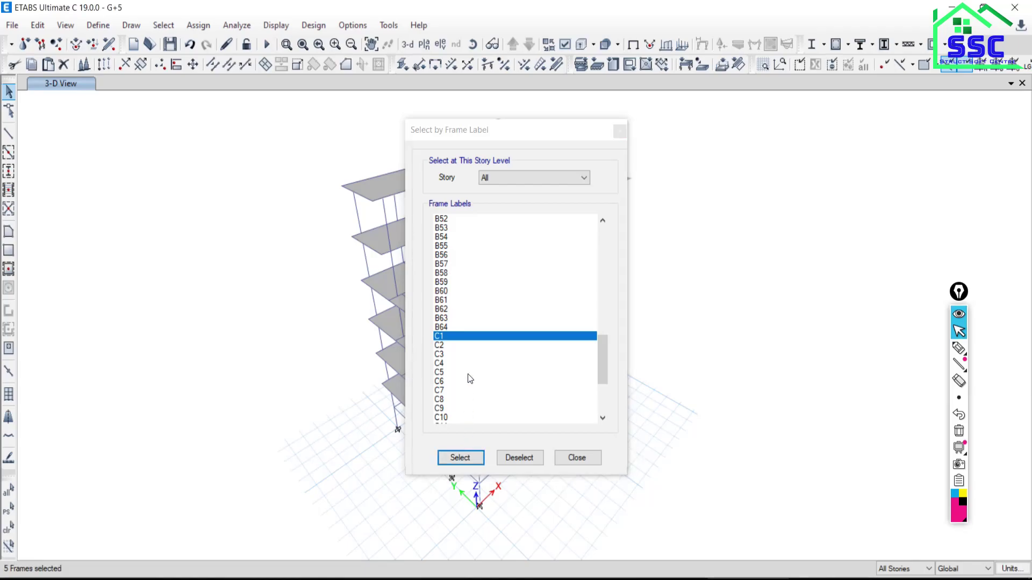
{"action": "left_click_drag", "start_coordinate": [483, 135], "coordinate": [155, 74]}
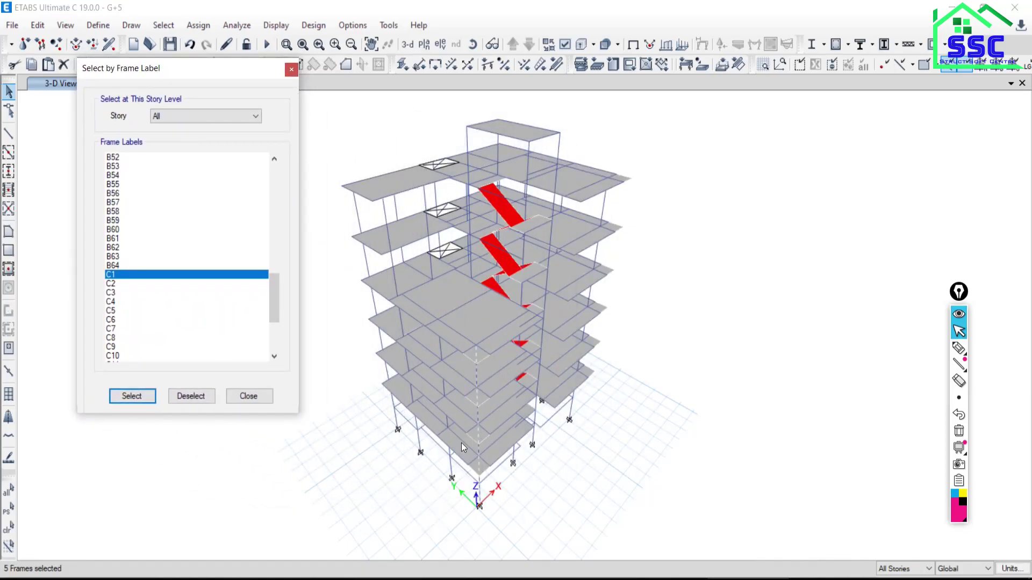
- Open the Story3 plan view and mark the selected C1 column near the origin with a pen stroke
{"action": "left_click", "coordinate": [424, 45]}
{"action": "left_click", "coordinate": [442, 283]}
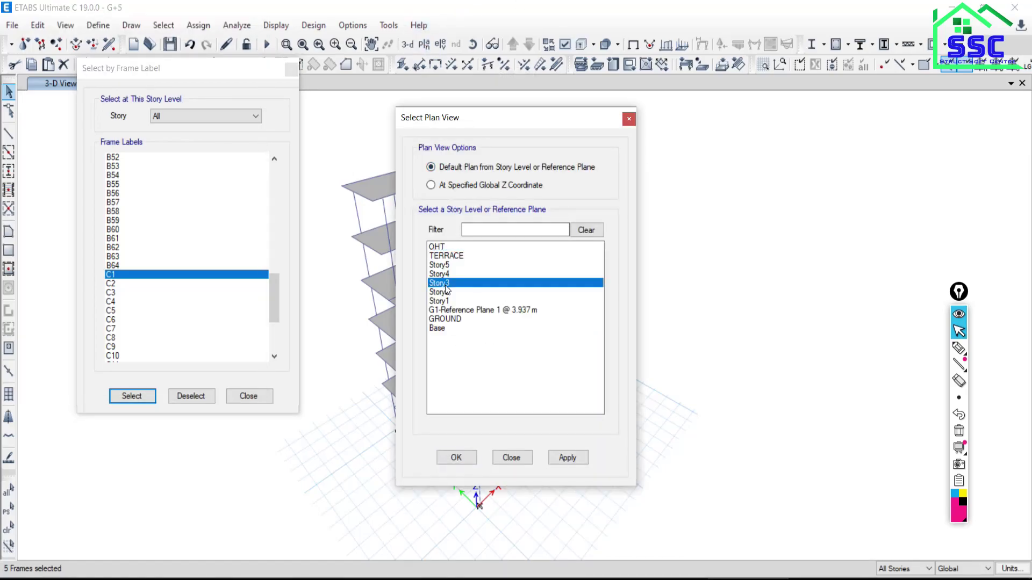
{"action": "left_click", "coordinate": [561, 458]}
{"action": "left_click", "coordinate": [512, 458]}
{"action": "middle_click_drag", "start_coordinate": [403, 495], "coordinate": [483, 375]}
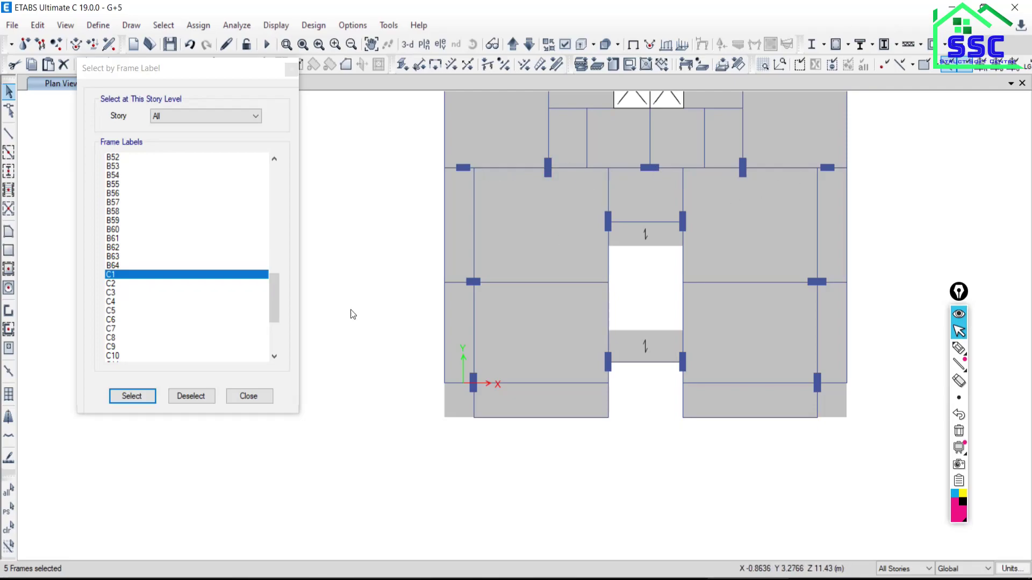
{"action": "left_click", "coordinate": [958, 348]}
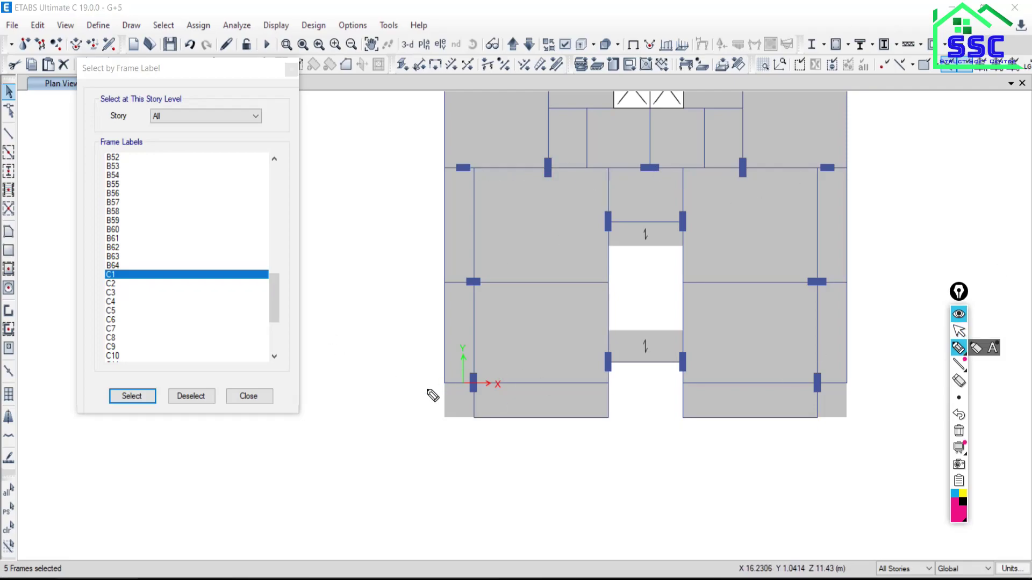
{"action": "left_click_drag", "start_coordinate": [462, 391], "coordinate": [469, 420]}
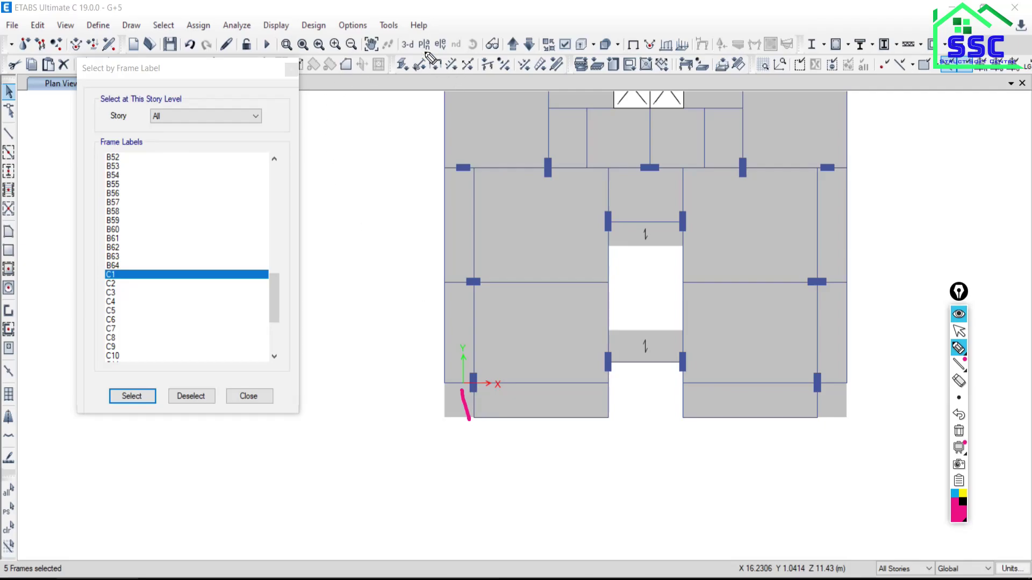
{"action": "left_click", "coordinate": [958, 331]}
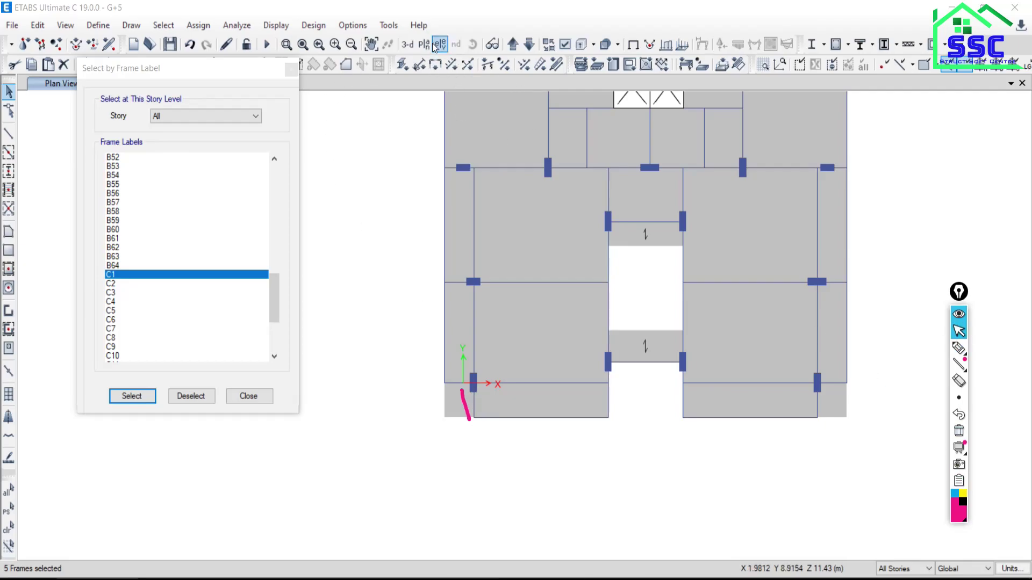
- Turn on the grid lines in the Story3 plan and show only the selected C1 column
{"action": "right_click", "coordinate": [358, 149]}
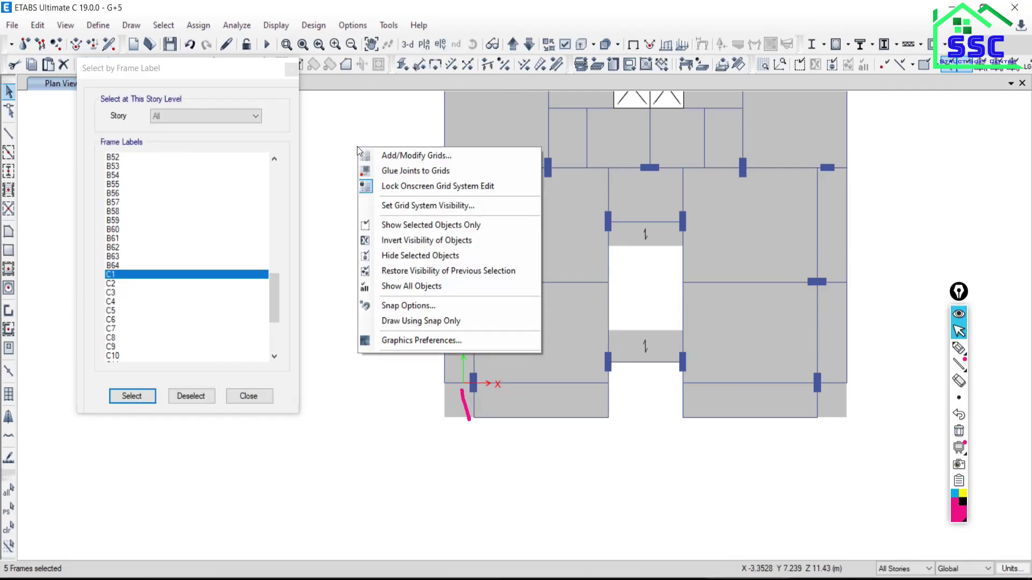
{"action": "left_click", "coordinate": [404, 205]}
{"action": "right_click", "coordinate": [352, 174]}
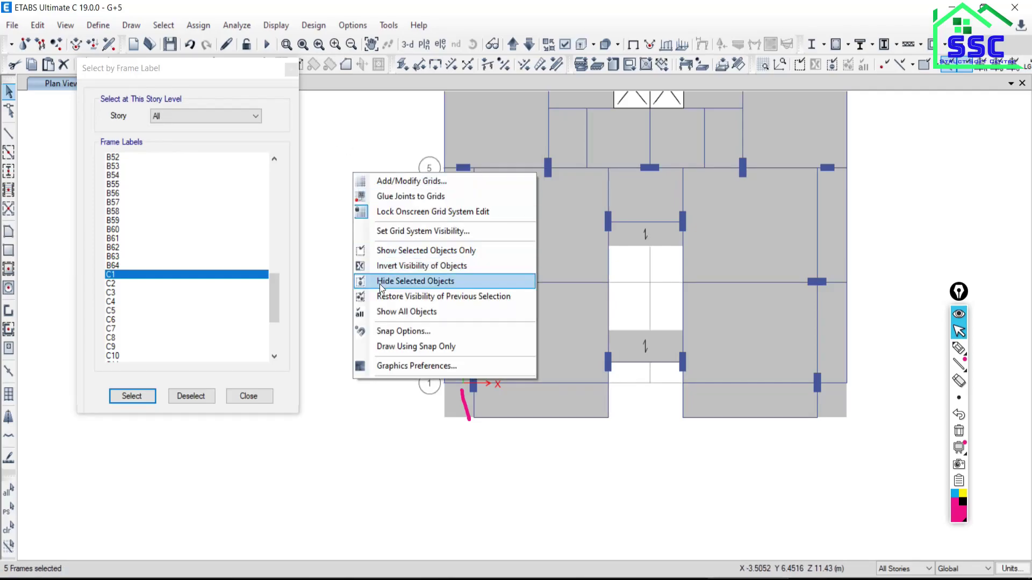
{"action": "left_click", "coordinate": [386, 266]}
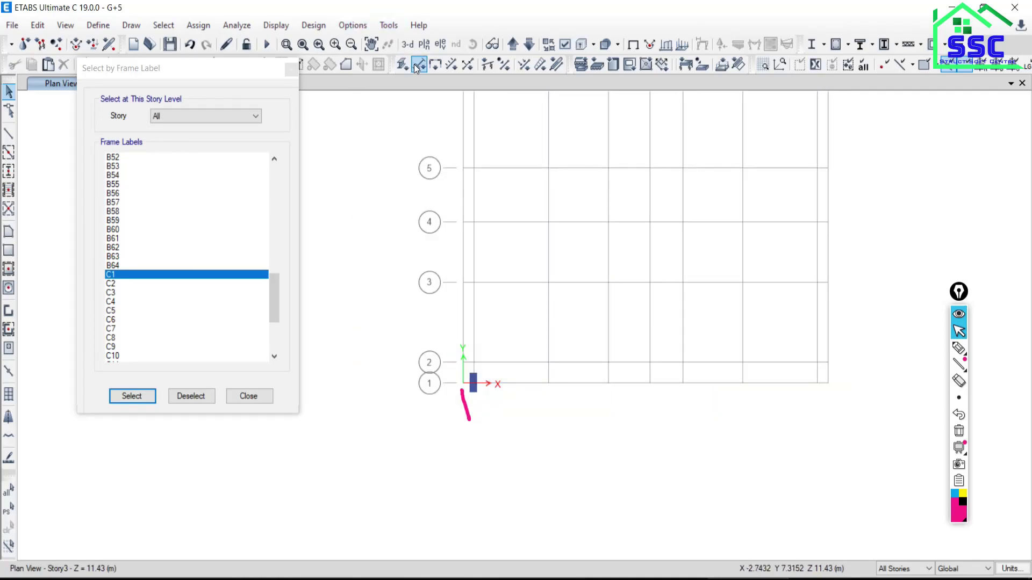
- Switch to the 3D view of the isolated C1 column and turn off the grid lines
{"action": "left_click", "coordinate": [407, 44]}
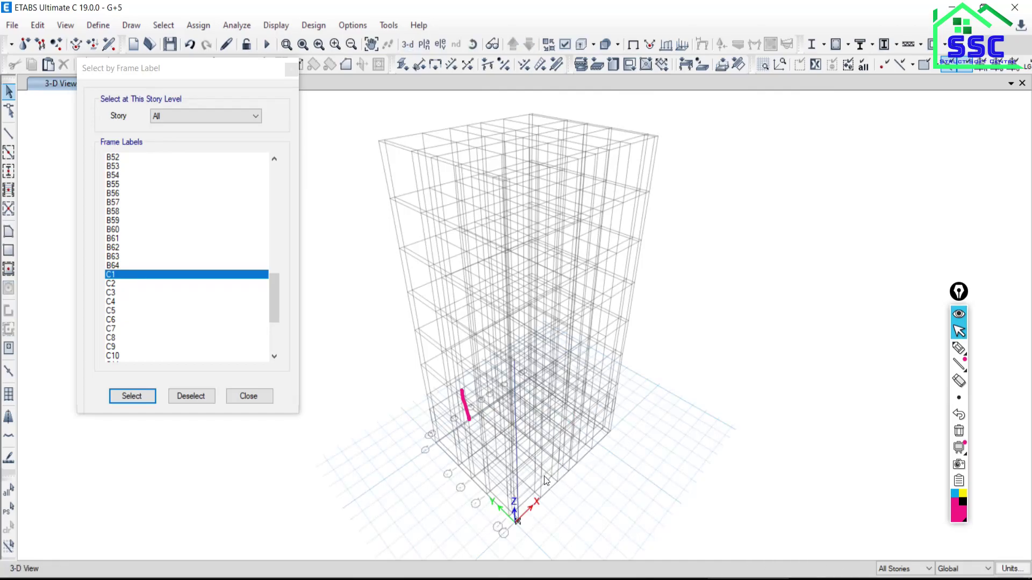
{"action": "right_click", "coordinate": [687, 286]}
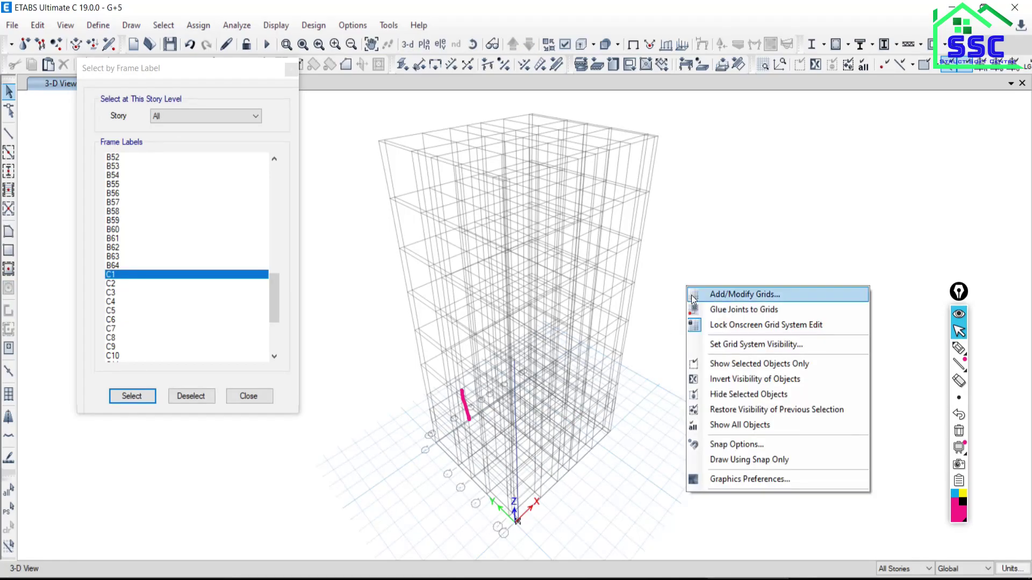
{"action": "left_click", "coordinate": [733, 379]}
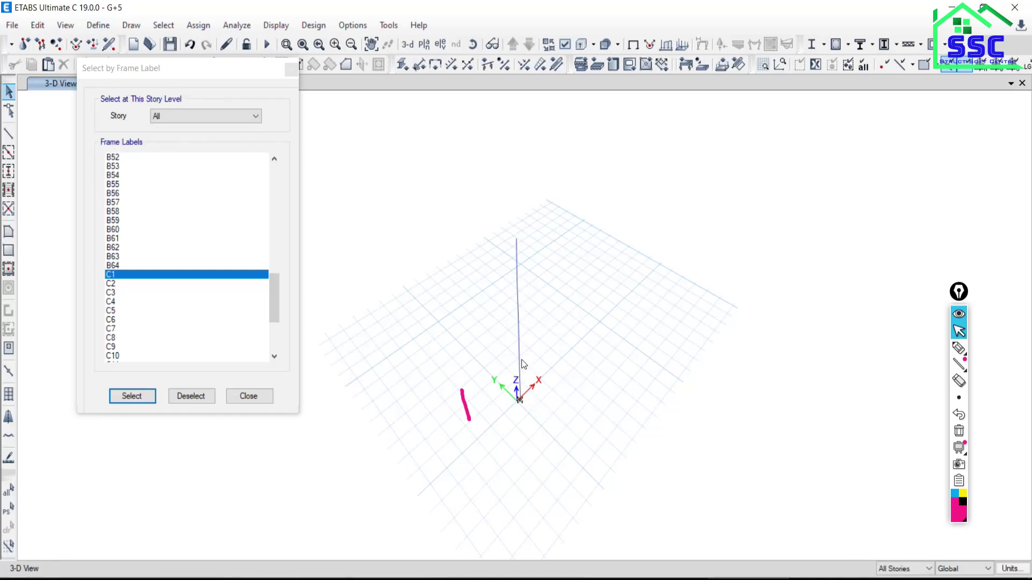
- Select the frames labelled C4 on all stories and show only these selected objects
{"action": "left_click", "coordinate": [112, 302]}
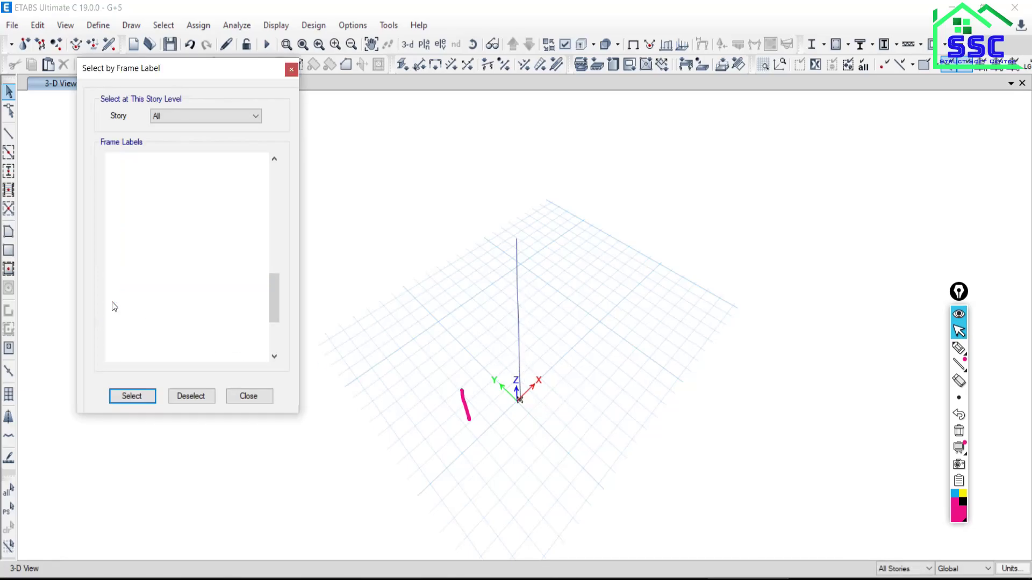
{"action": "left_click", "coordinate": [129, 396]}
{"action": "right_click", "coordinate": [734, 245]}
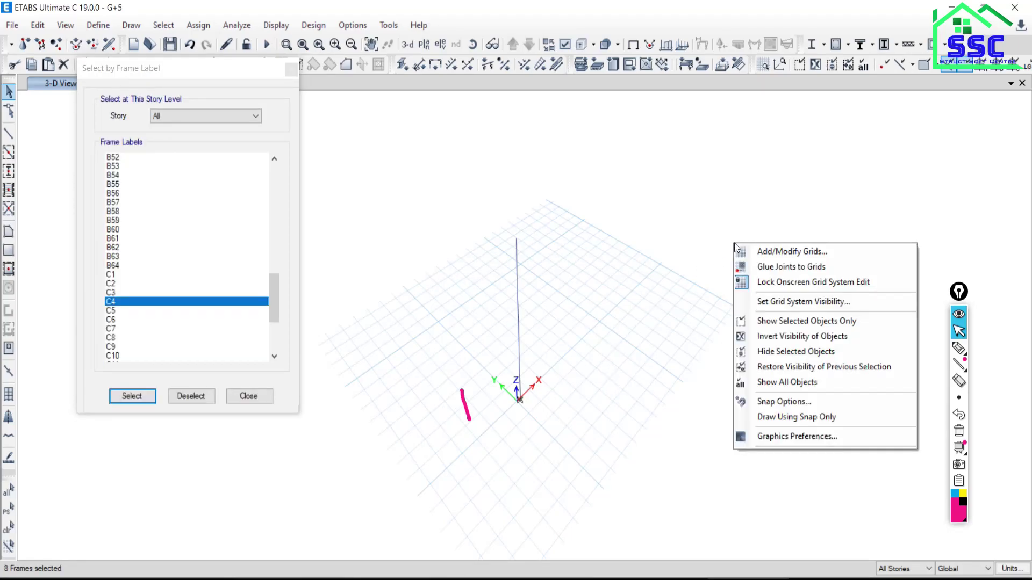
{"action": "left_click", "coordinate": [770, 323]}
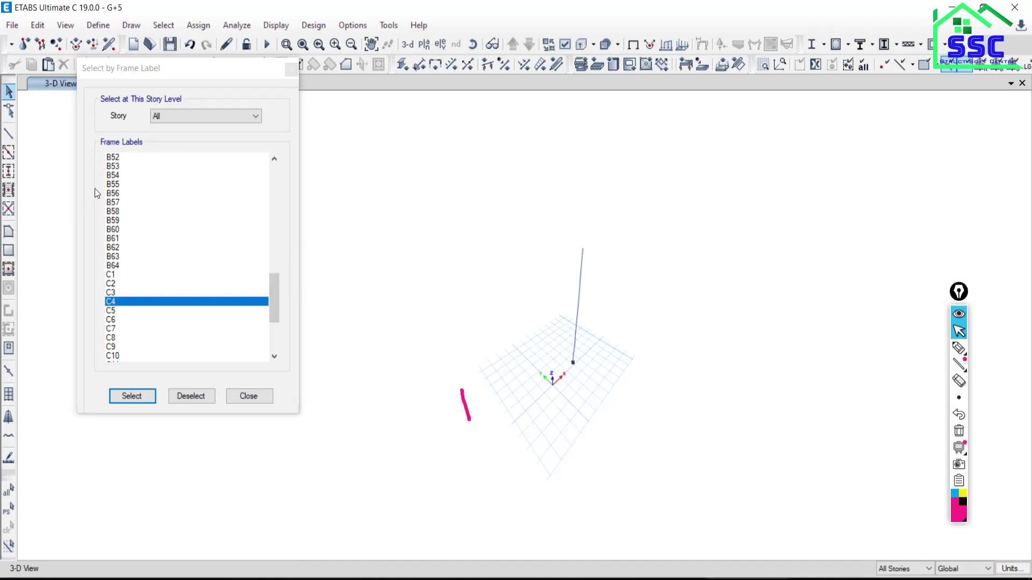
- Select the frames labelled B55 on all stories, show only them, and close the frame label selection
{"action": "left_click", "coordinate": [114, 185]}
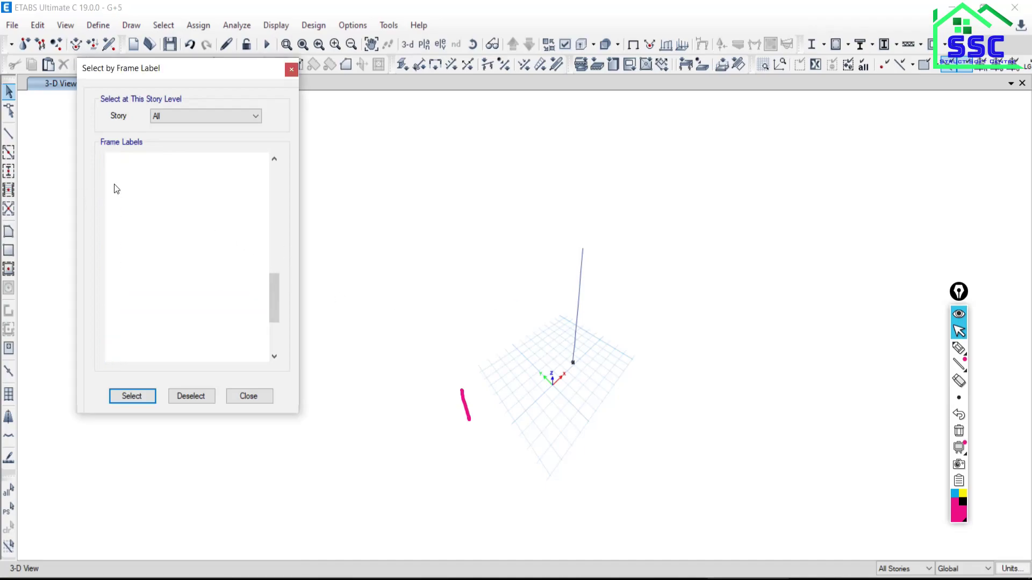
{"action": "left_click", "coordinate": [129, 401]}
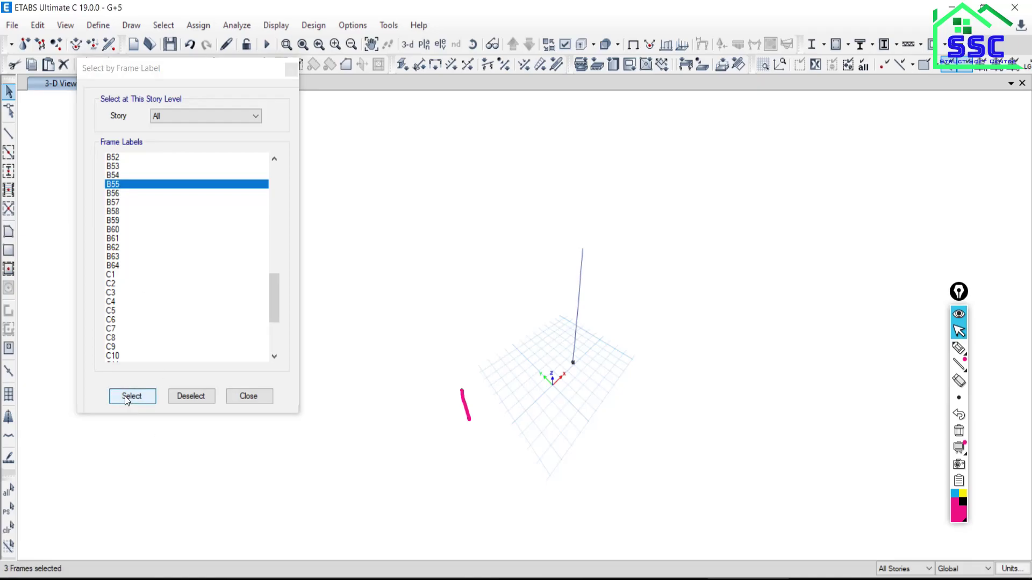
{"action": "right_click", "coordinate": [364, 299]}
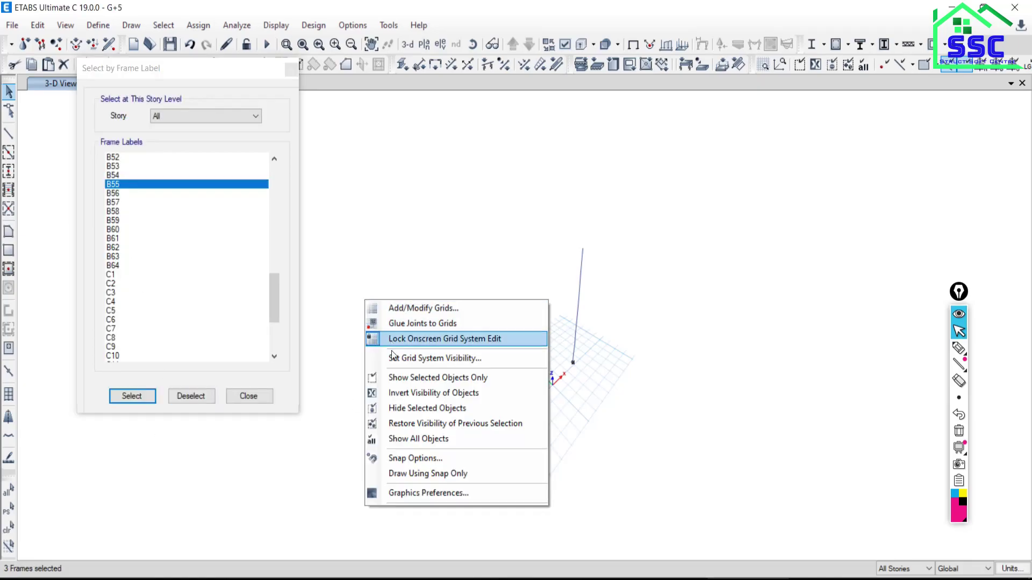
{"action": "left_click", "coordinate": [395, 382]}
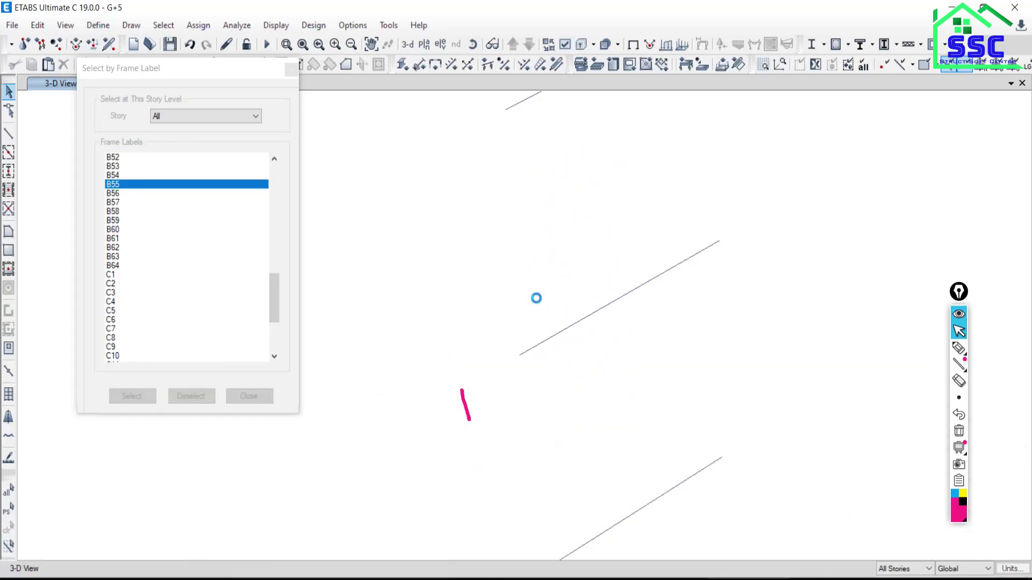
{"action": "scroll", "coordinate": [136, 207], "scroll_direction": "down", "scroll_amount": 1}
{"action": "scroll", "coordinate": [449, 263], "scroll_direction": "down", "scroll_amount": 5}
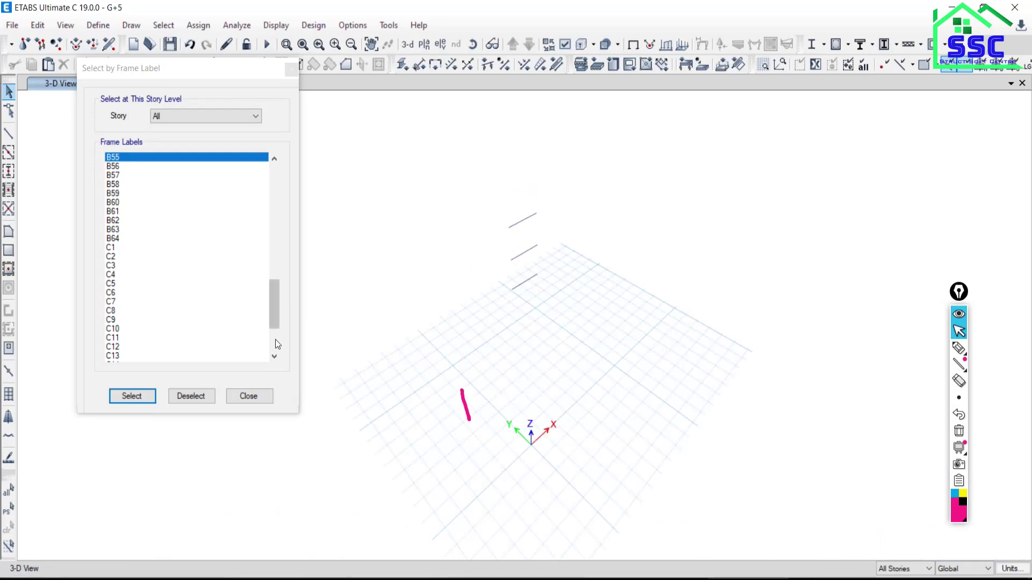
{"action": "left_click", "coordinate": [246, 401]}
{"action": "left_click", "coordinate": [247, 398]}
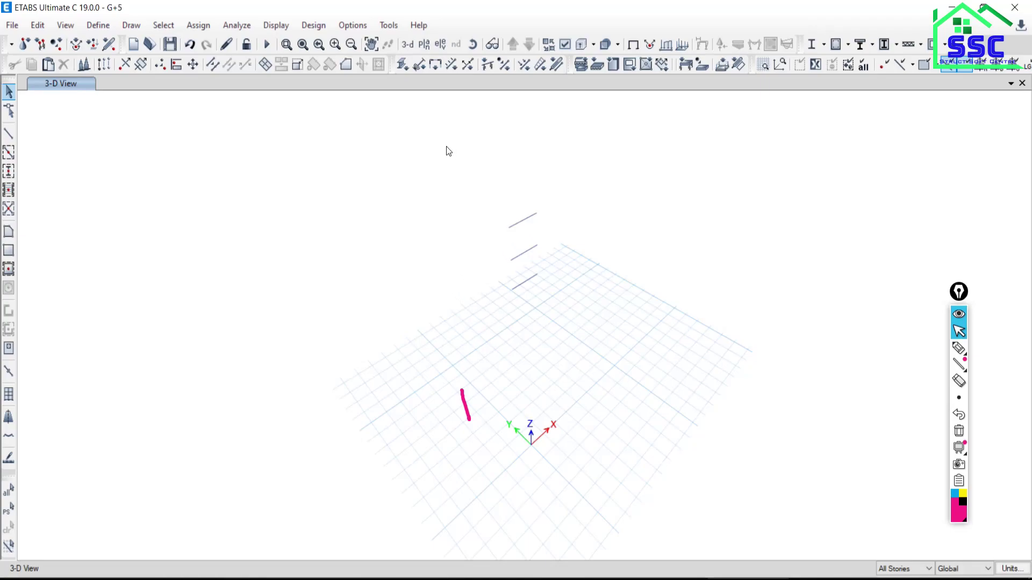
- Window-select the isolated B55 beams, try deleting them, and undo the deletion
{"action": "left_click_drag", "start_coordinate": [446, 146], "coordinate": [633, 379]}
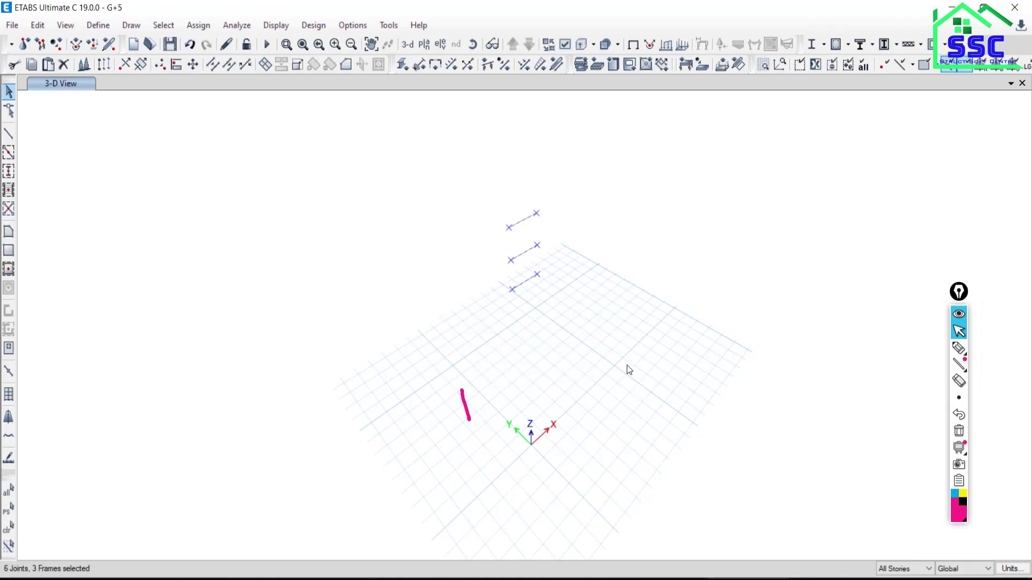
{"action": "left_click", "coordinate": [62, 65]}
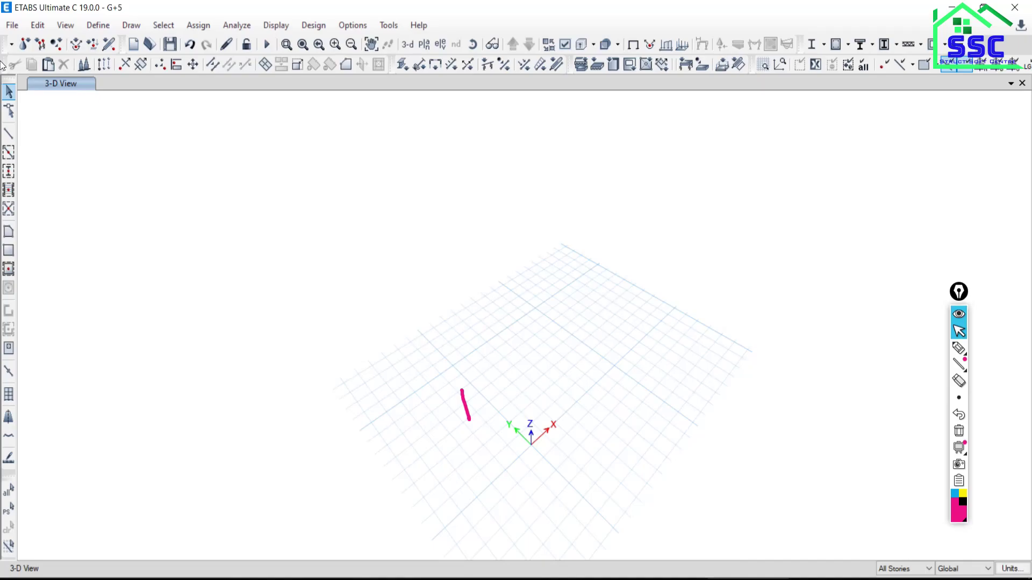
{"action": "left_click", "coordinate": [189, 45]}
- Show all objects of the building again and erase the pen mark from the screen
{"action": "right_click", "coordinate": [209, 189]}
{"action": "left_click", "coordinate": [273, 328]}
{"action": "left_click", "coordinate": [959, 431]}
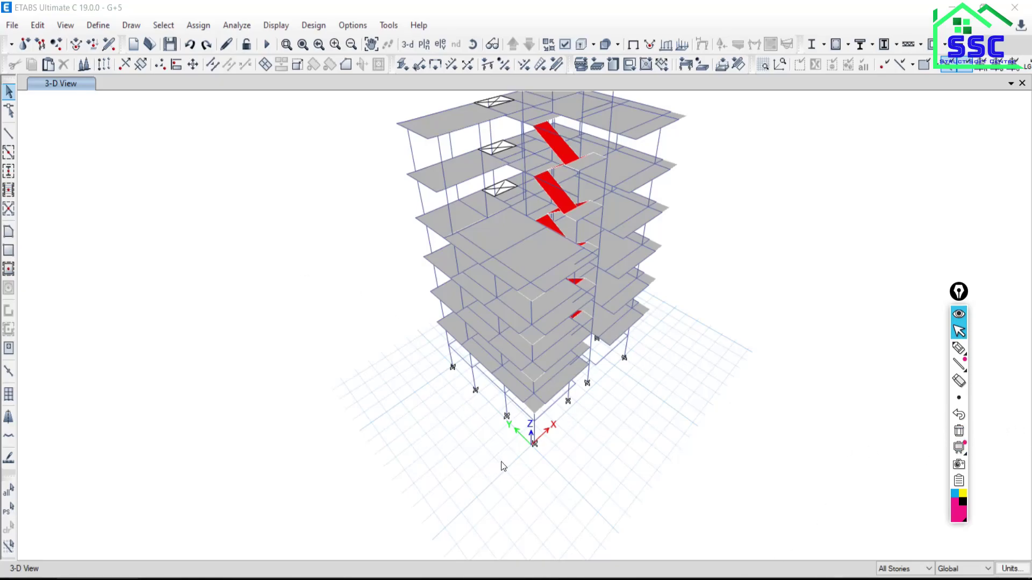
{"action": "middle_click_drag", "start_coordinate": [531, 292], "coordinate": [496, 358]}
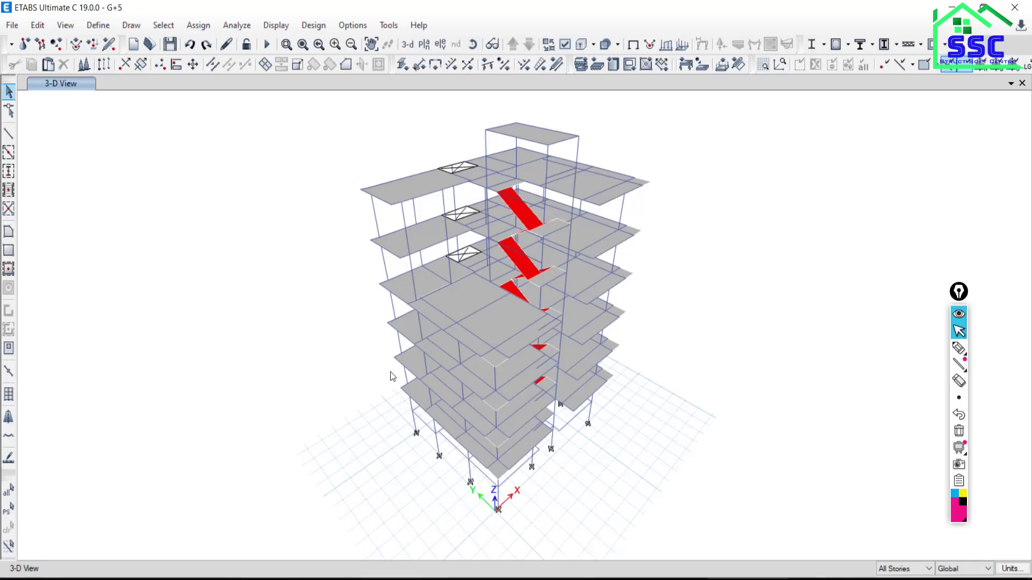
- Select every object in the model, clear the selection, and select everything once more
{"action": "left_click", "coordinate": [9, 495]}
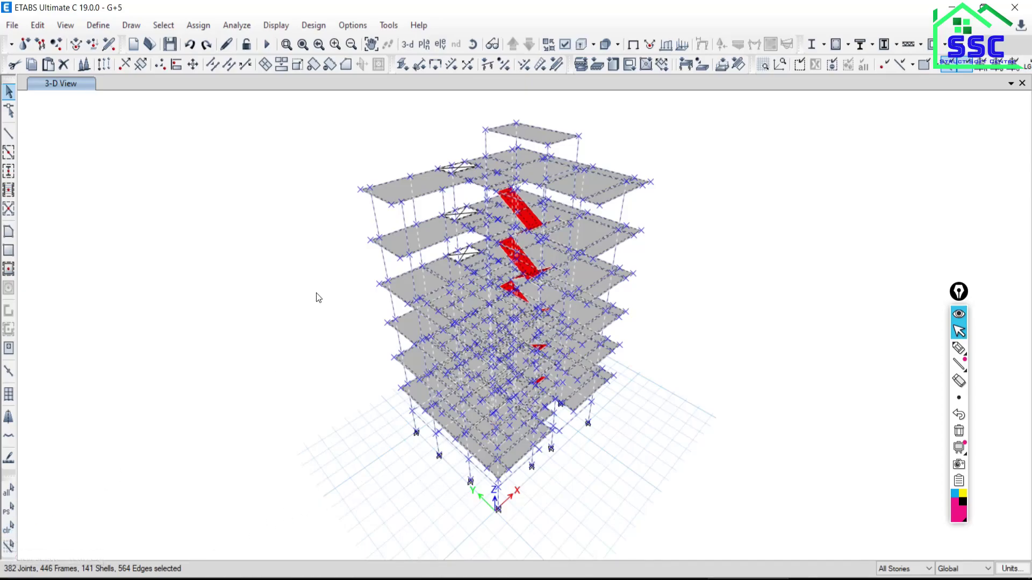
{"action": "left_click", "coordinate": [9, 529]}
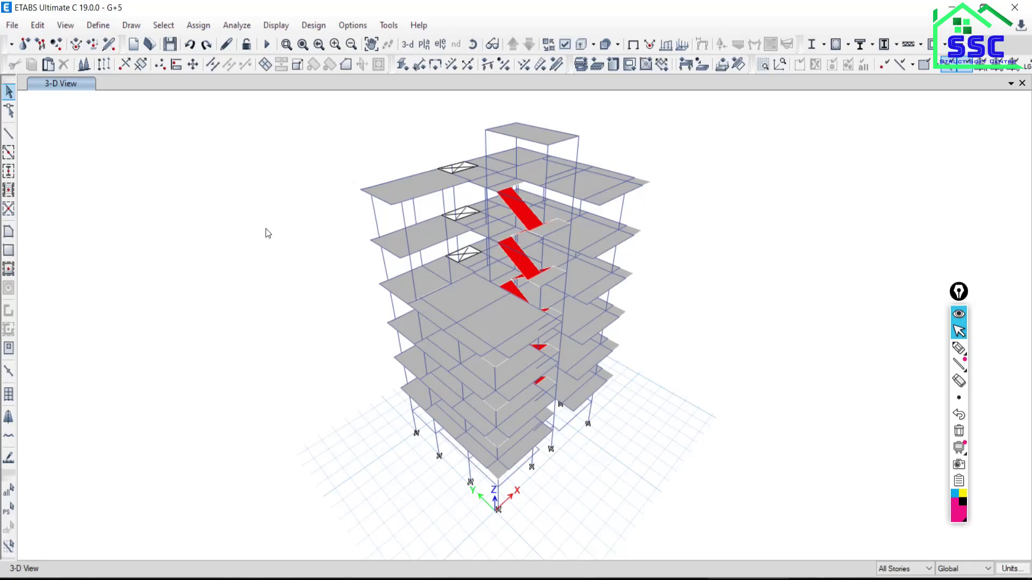
{"action": "left_click", "coordinate": [7, 491]}
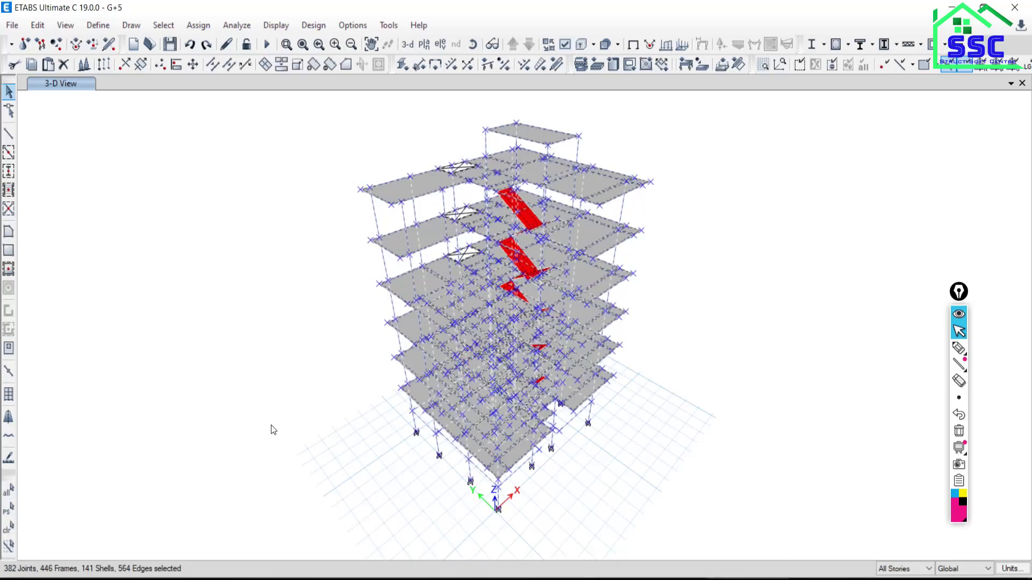
- Clear the current selection, select all objects in the model once more, and clear that selection too
{"action": "left_click", "coordinate": [8, 531]}
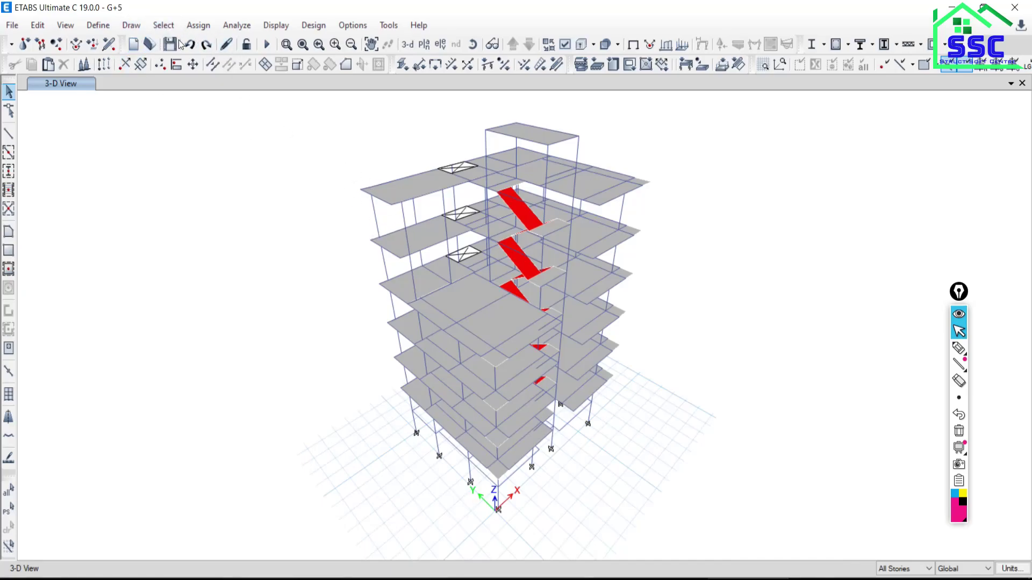
{"action": "left_click", "coordinate": [164, 25]}
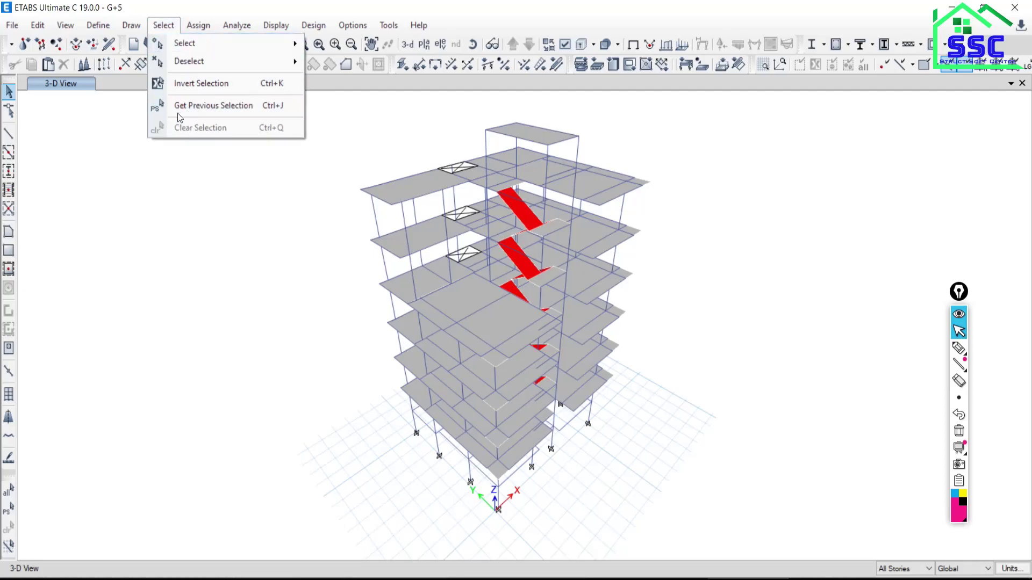
{"action": "mouse_move", "coordinate": [189, 44]}
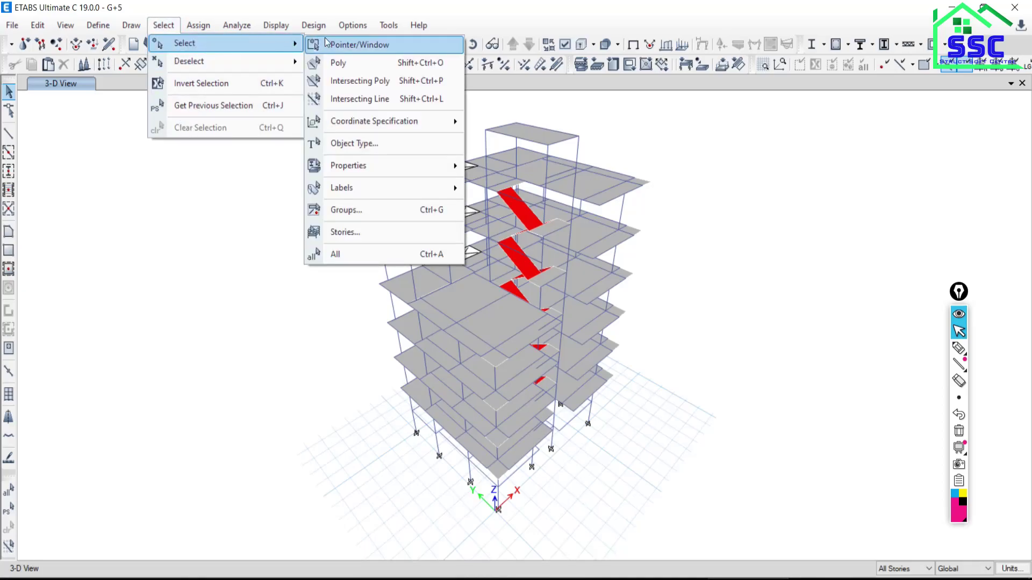
{"action": "left_click", "coordinate": [334, 255]}
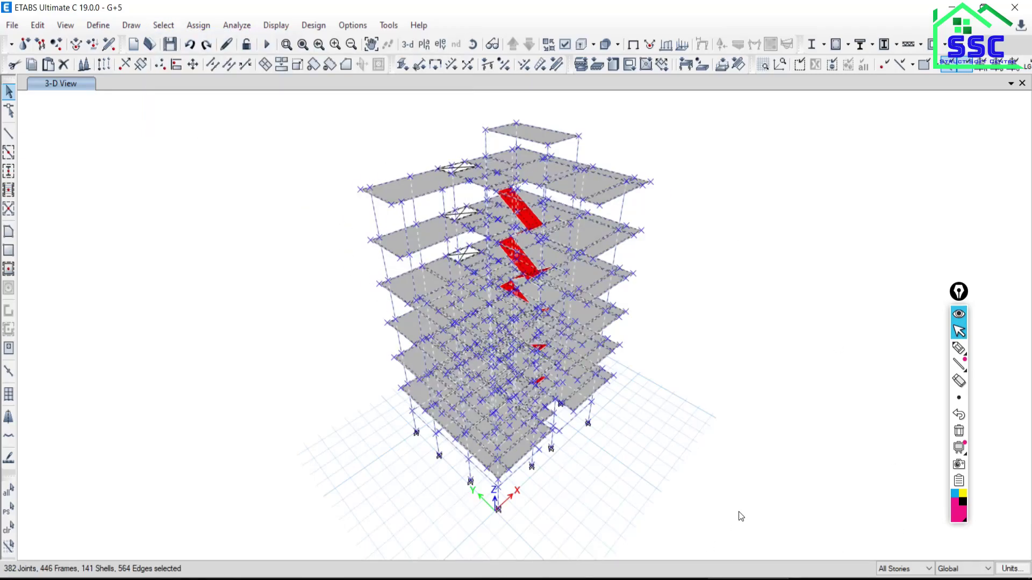
{"action": "left_click", "coordinate": [163, 27]}
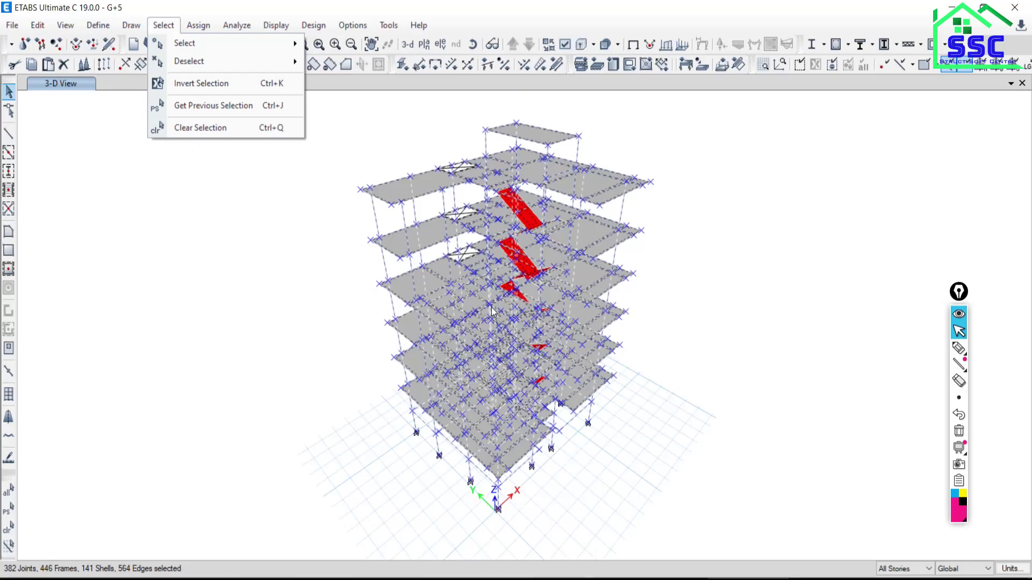
{"action": "left_click", "coordinate": [186, 128]}
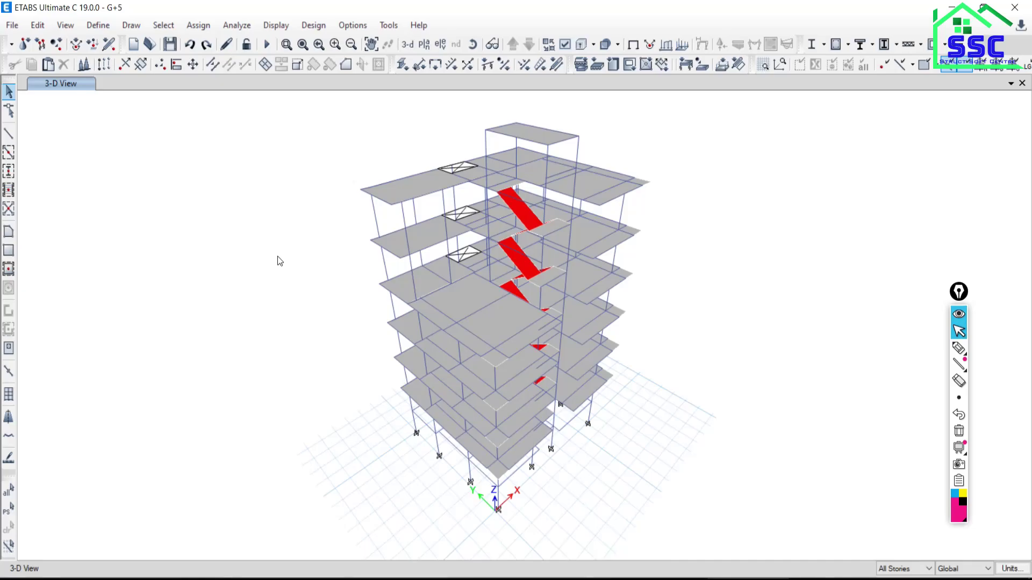
- Show the plan view of Story2 in place of the 3D view
{"action": "left_click", "coordinate": [424, 44]}
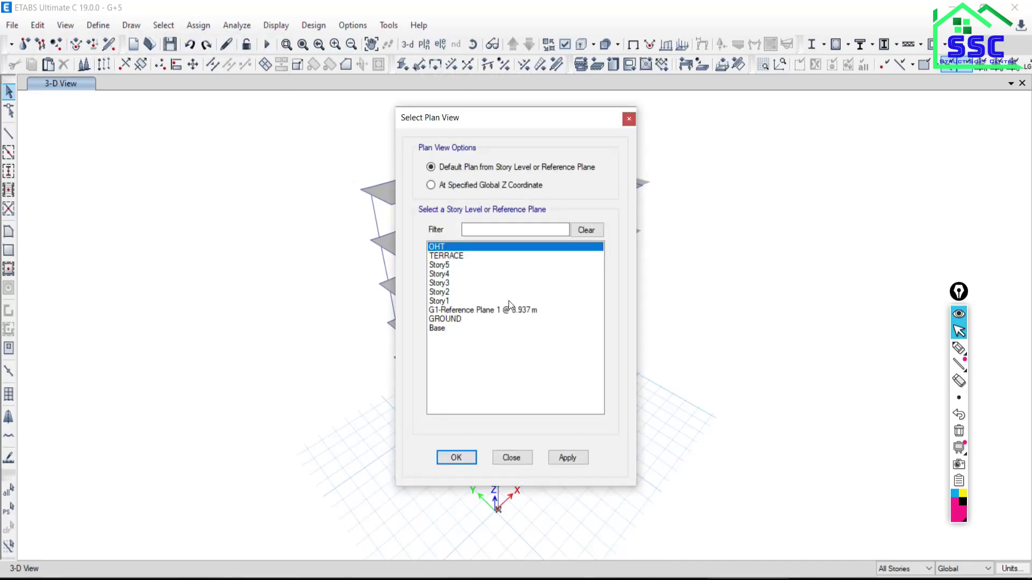
{"action": "left_click", "coordinate": [443, 292]}
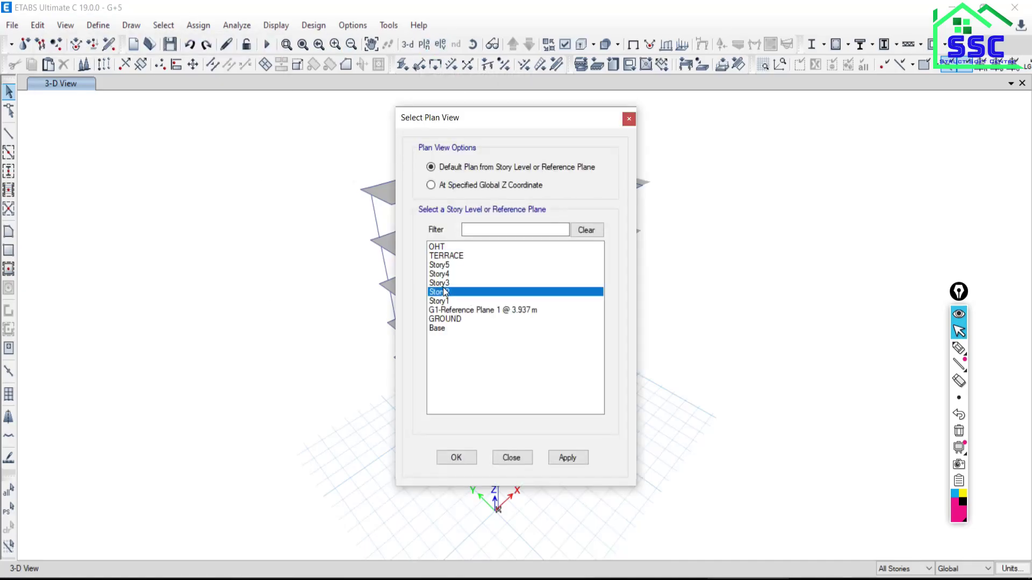
{"action": "left_click", "coordinate": [568, 458]}
{"action": "left_click", "coordinate": [502, 458]}
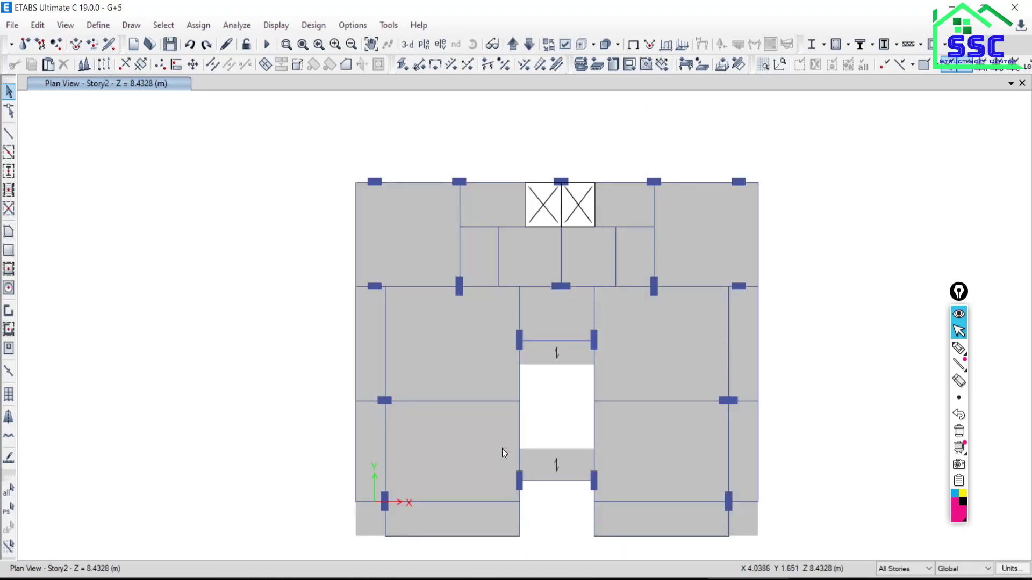
{"action": "middle_click_drag", "start_coordinate": [488, 387], "coordinate": [458, 356]}
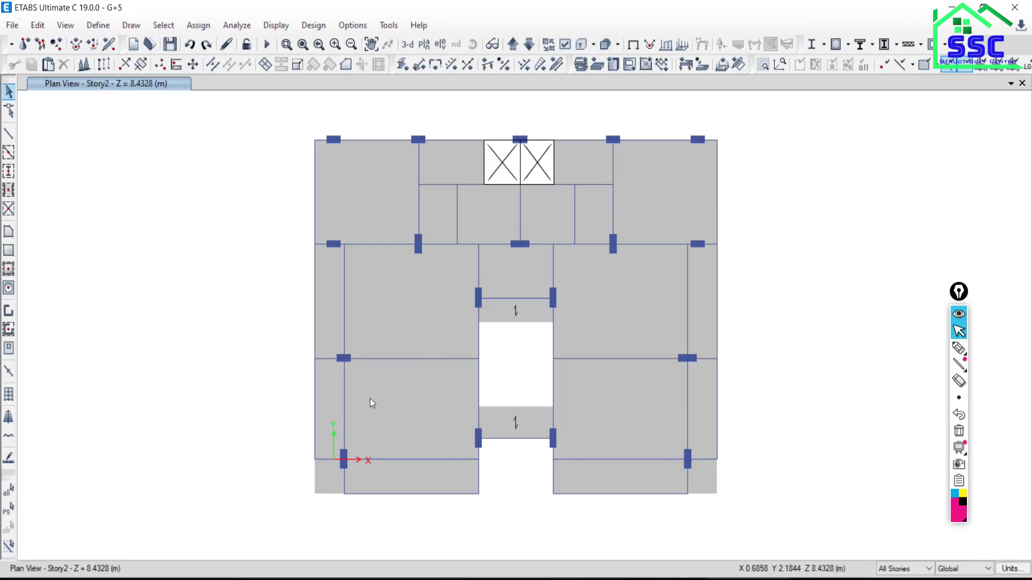
- Select eight separate beams across the Story2 plan, covering interior beams, outer edge beams and the two short beams in the upper bays
{"action": "left_click", "coordinate": [393, 358]}
{"action": "left_click", "coordinate": [344, 295]}
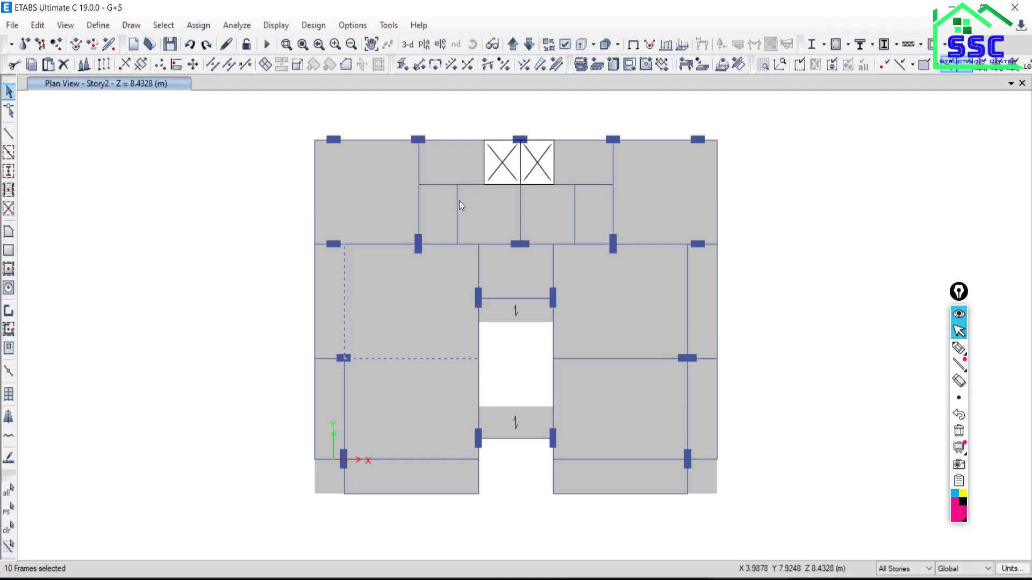
{"action": "left_click", "coordinate": [315, 179]}
{"action": "left_click", "coordinate": [716, 315]}
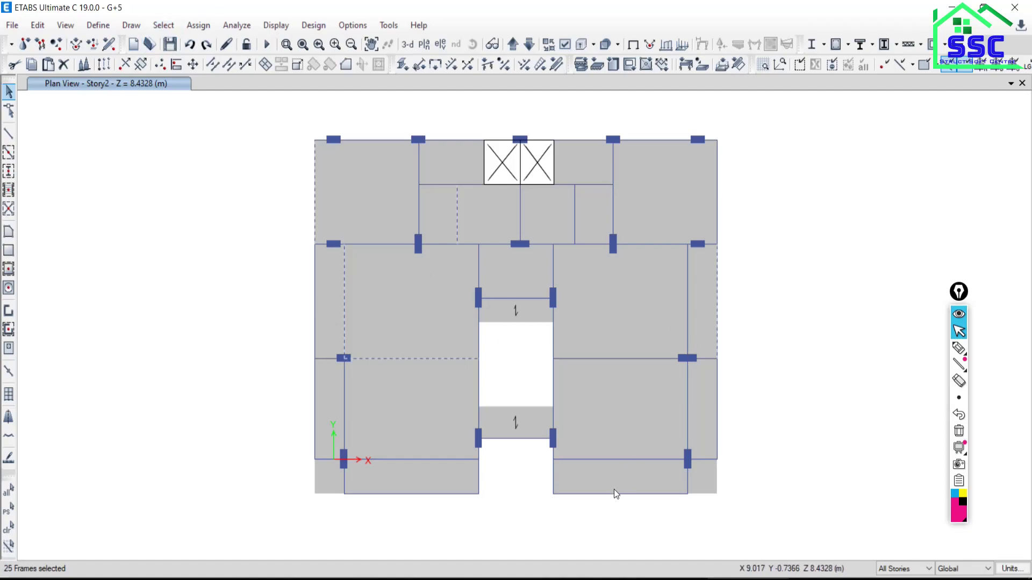
{"action": "left_click", "coordinate": [609, 460]}
{"action": "left_click", "coordinate": [385, 494]}
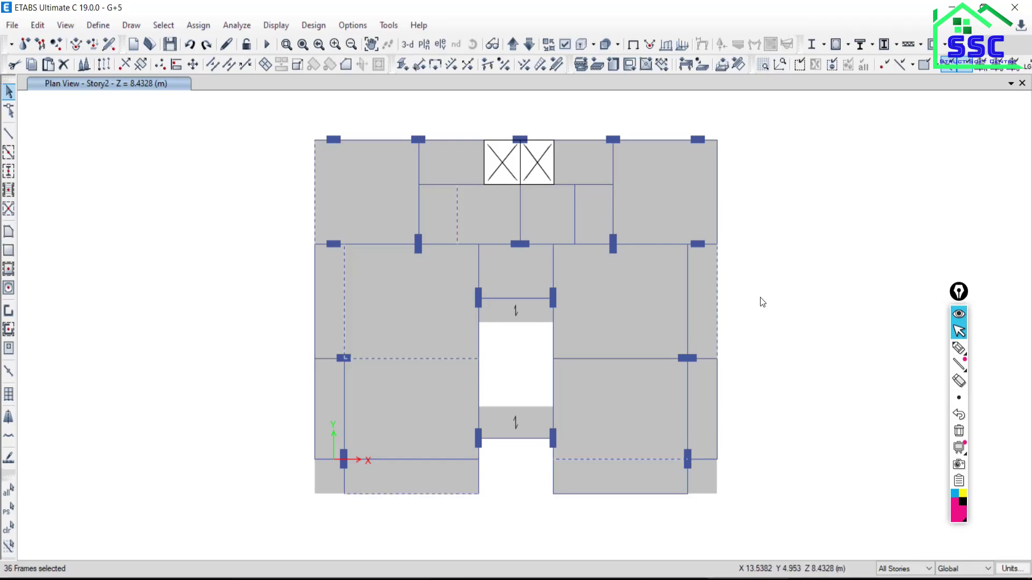
{"action": "left_click", "coordinate": [574, 212]}
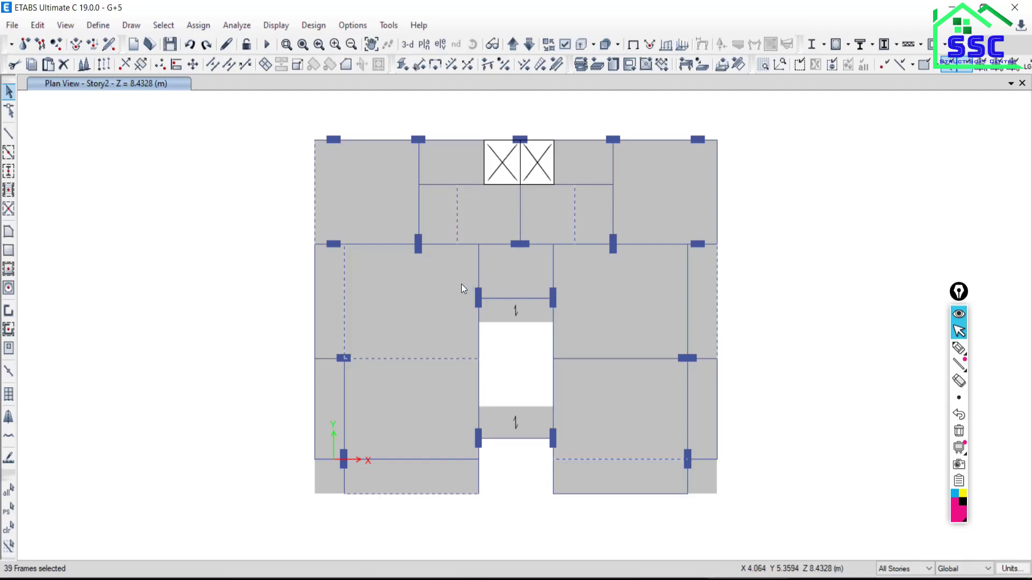
- Assign a uniform SIDL gravity load of 5 kN/m to the selected beams, replacing existing loads, and hide the load display
{"action": "left_click", "coordinate": [198, 25]}
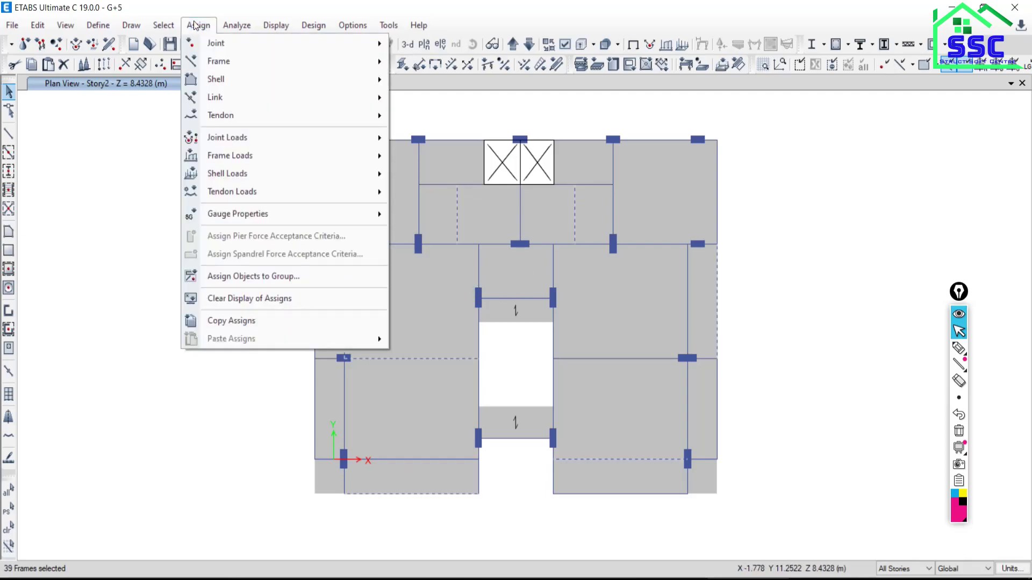
{"action": "mouse_move", "coordinate": [233, 157]}
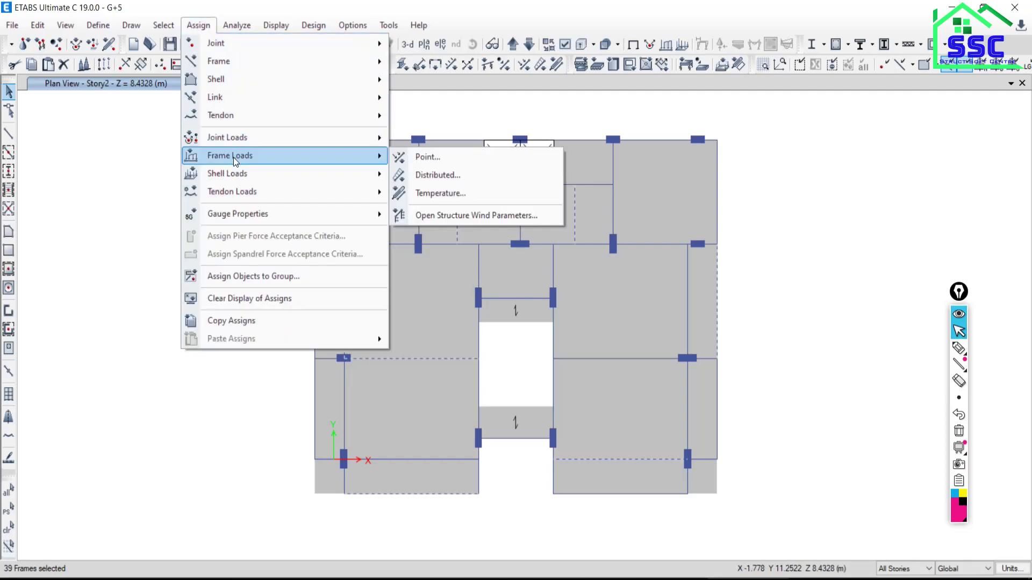
{"action": "left_click", "coordinate": [436, 176]}
{"action": "left_click", "coordinate": [524, 213]}
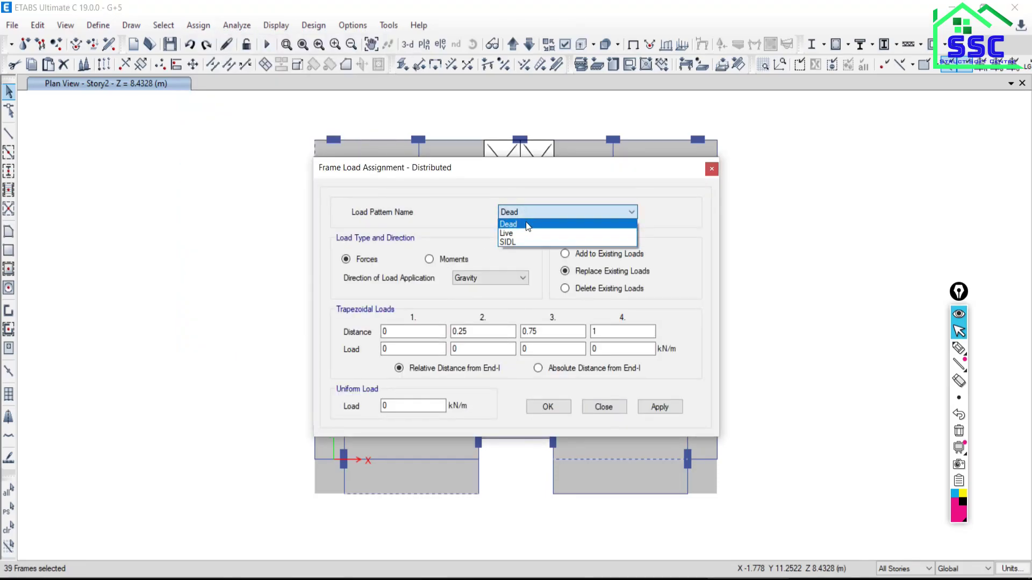
{"action": "left_click", "coordinate": [524, 232]}
{"action": "double_click", "coordinate": [408, 405]}
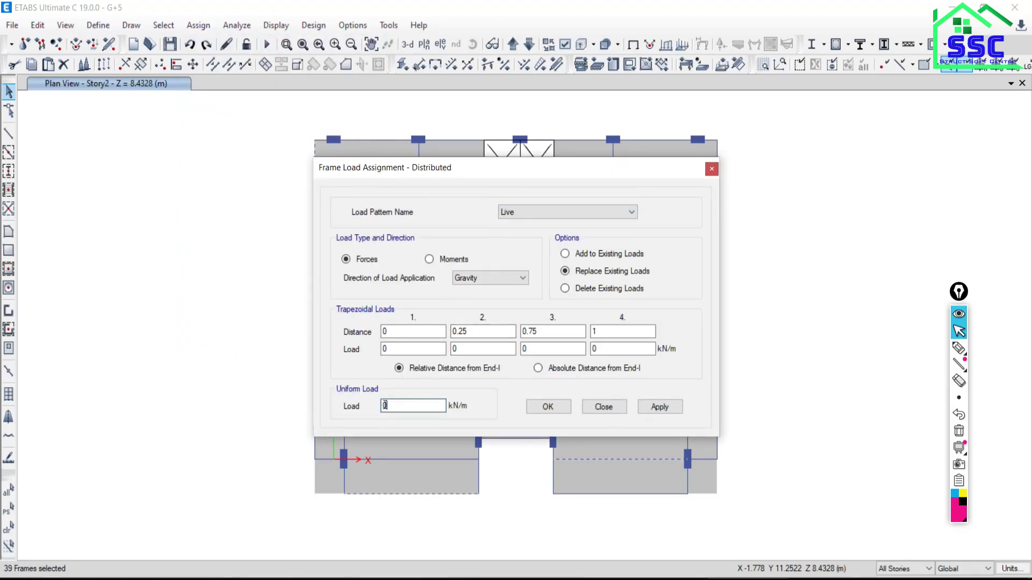
{"action": "left_click", "coordinate": [545, 213]}
{"action": "left_click", "coordinate": [508, 248]}
{"action": "left_click_drag", "start_coordinate": [529, 173], "coordinate": [293, 77]}
{"action": "double_click", "coordinate": [179, 311]}
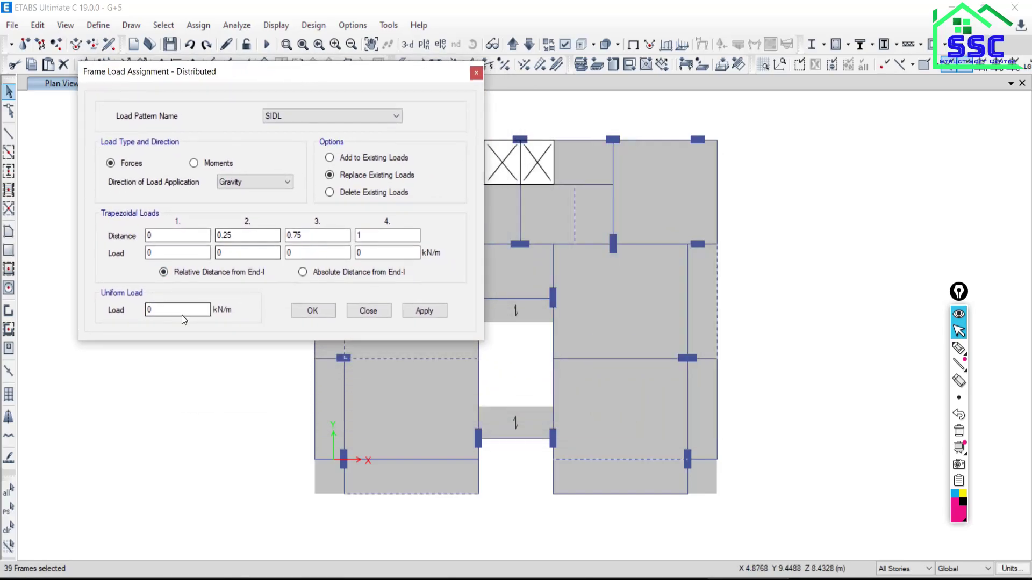
{"action": "type", "text": "5"}
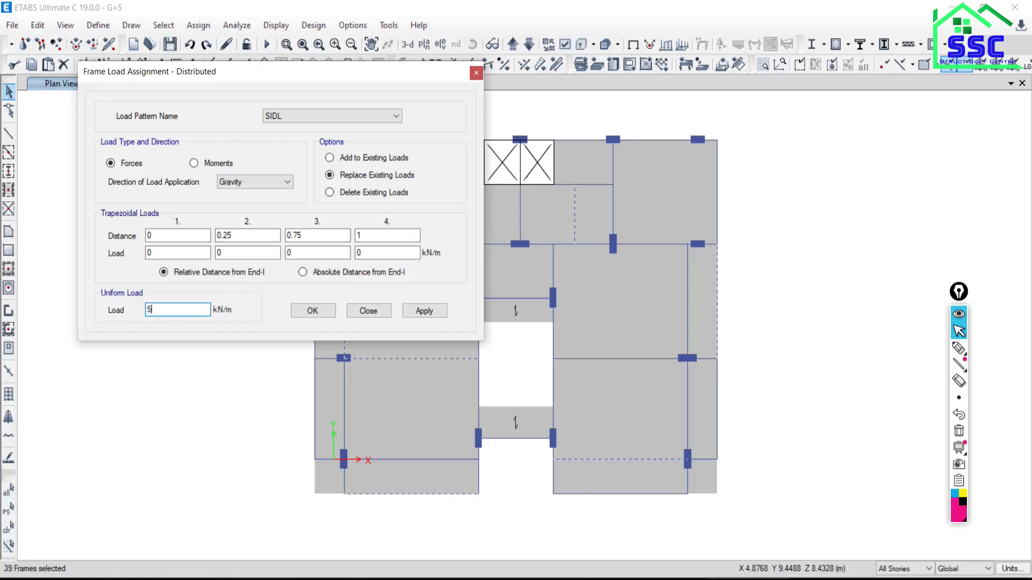
{"action": "left_click", "coordinate": [413, 315]}
{"action": "left_click", "coordinate": [368, 310]}
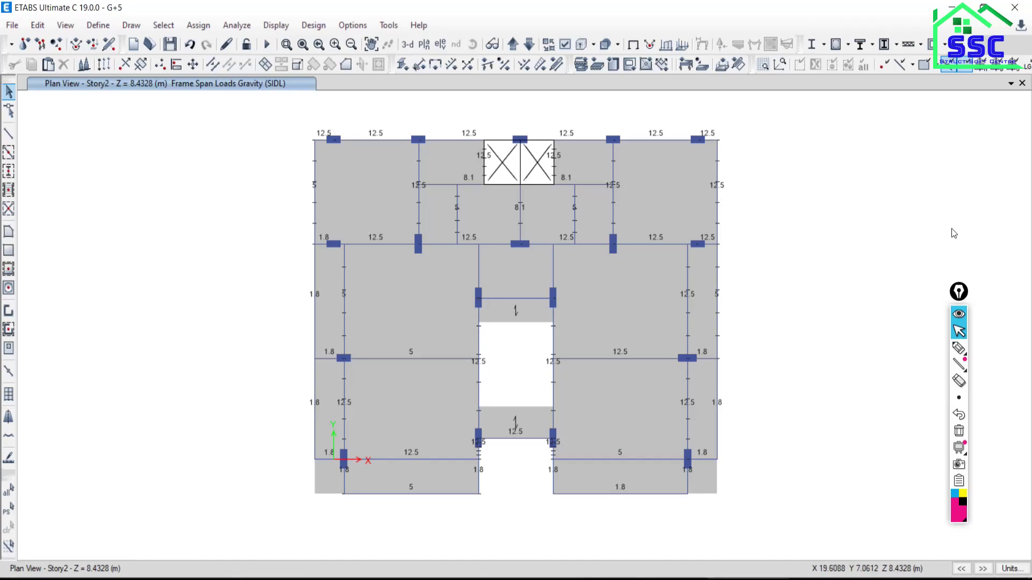
{"action": "left_click", "coordinate": [634, 46]}
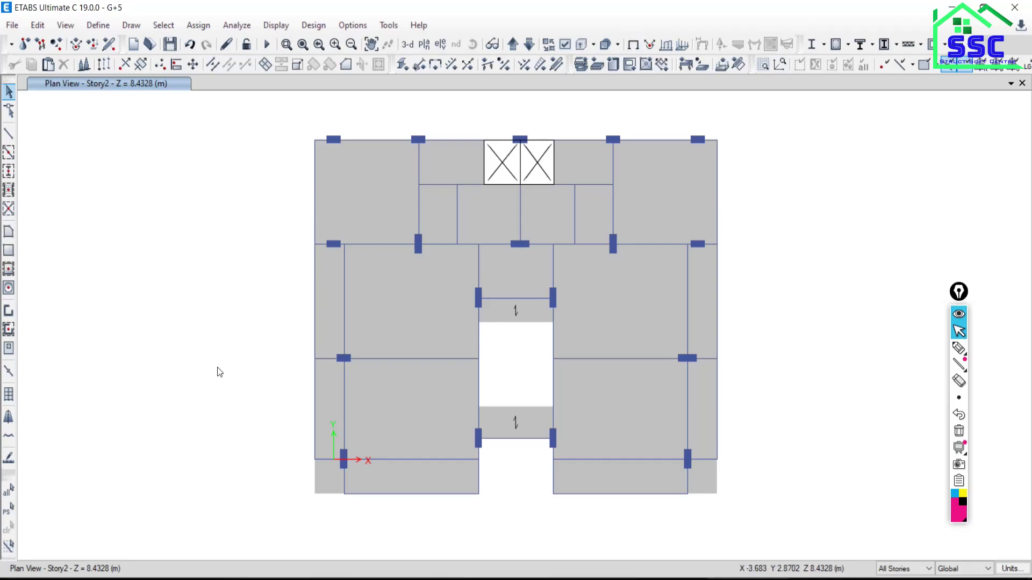
- Recall the previous beam selection and assign it a uniform Live gravity load of 15 kN/m, replacing existing loads
{"action": "left_click", "coordinate": [10, 513]}
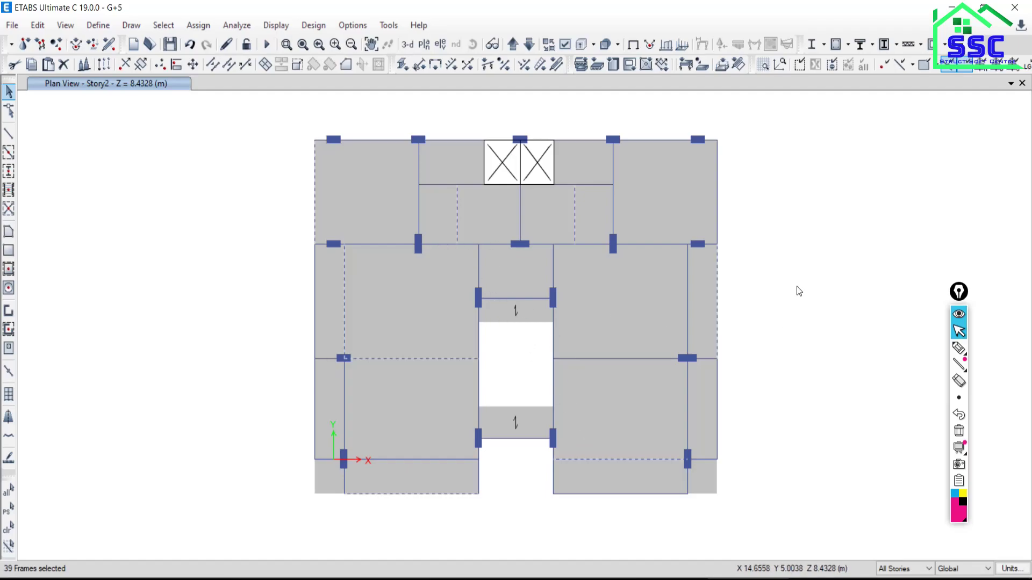
{"action": "left_click", "coordinate": [198, 25]}
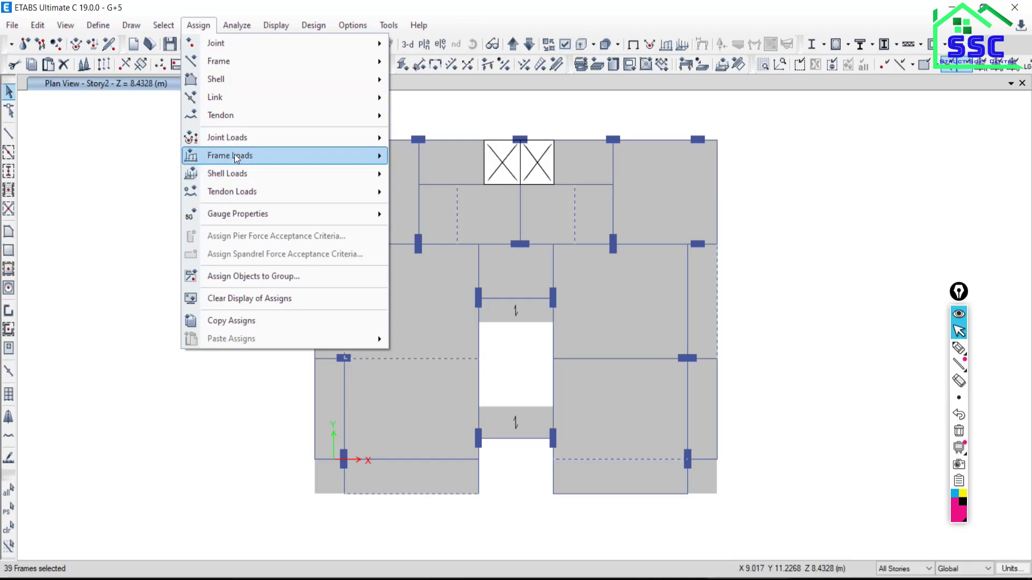
{"action": "mouse_move", "coordinate": [237, 159]}
{"action": "left_click", "coordinate": [454, 176]}
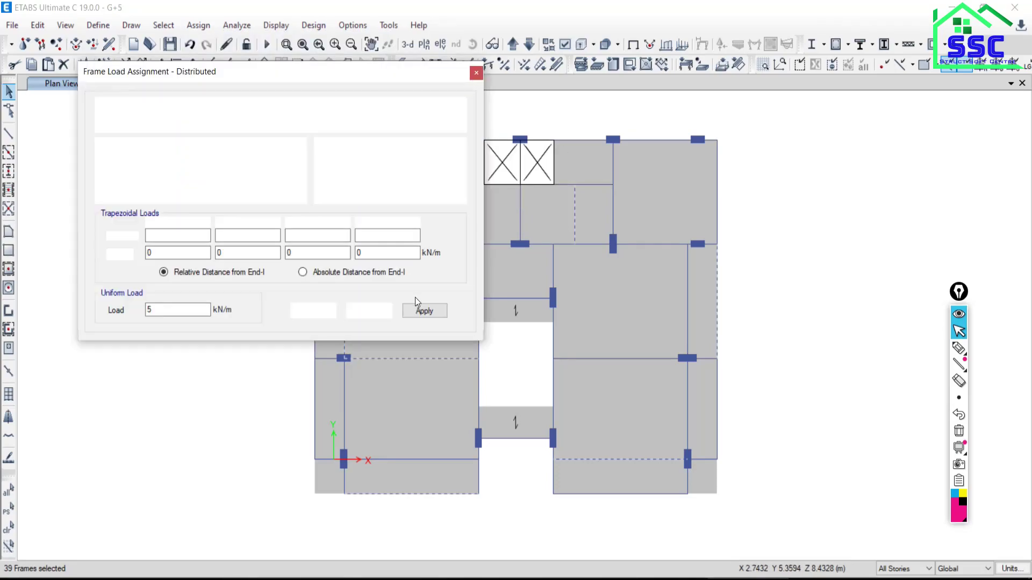
{"action": "left_click", "coordinate": [287, 116]}
{"action": "left_click", "coordinate": [277, 137]}
{"action": "left_click", "coordinate": [168, 312]}
{"action": "key", "text": "BackSpace"}
{"action": "type", "text": "15"}
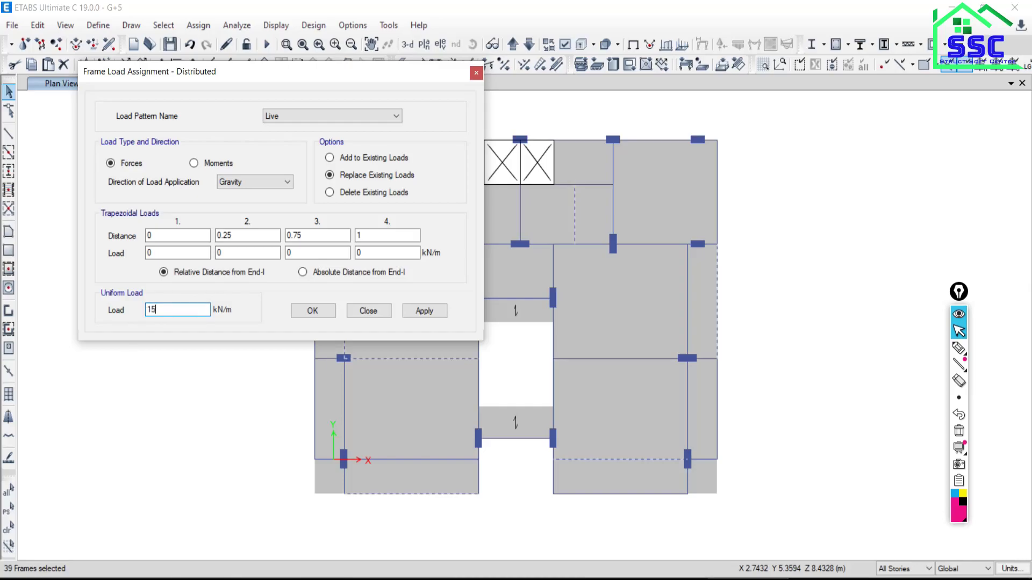
{"action": "left_click", "coordinate": [424, 311]}
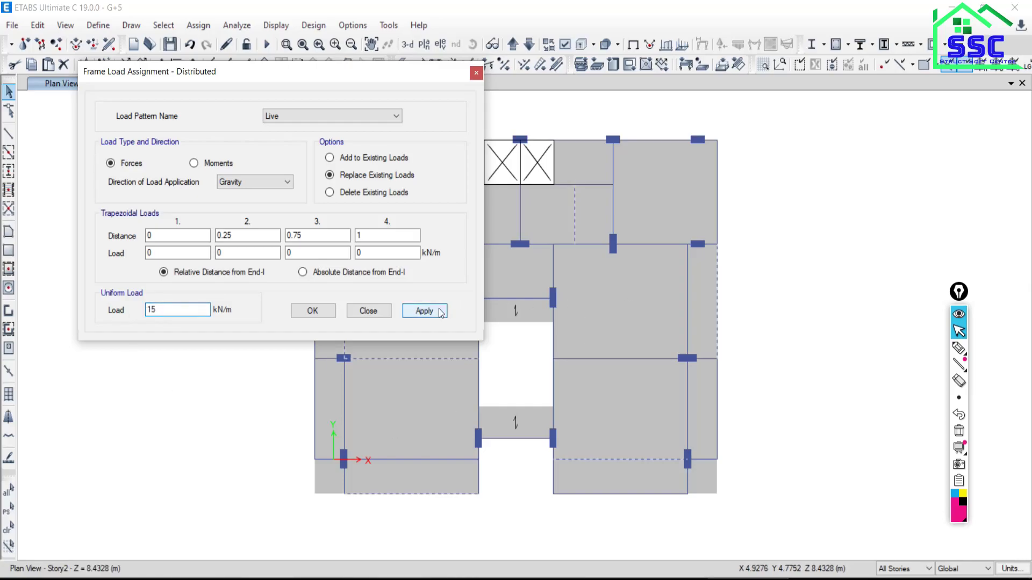
{"action": "left_click", "coordinate": [365, 314]}
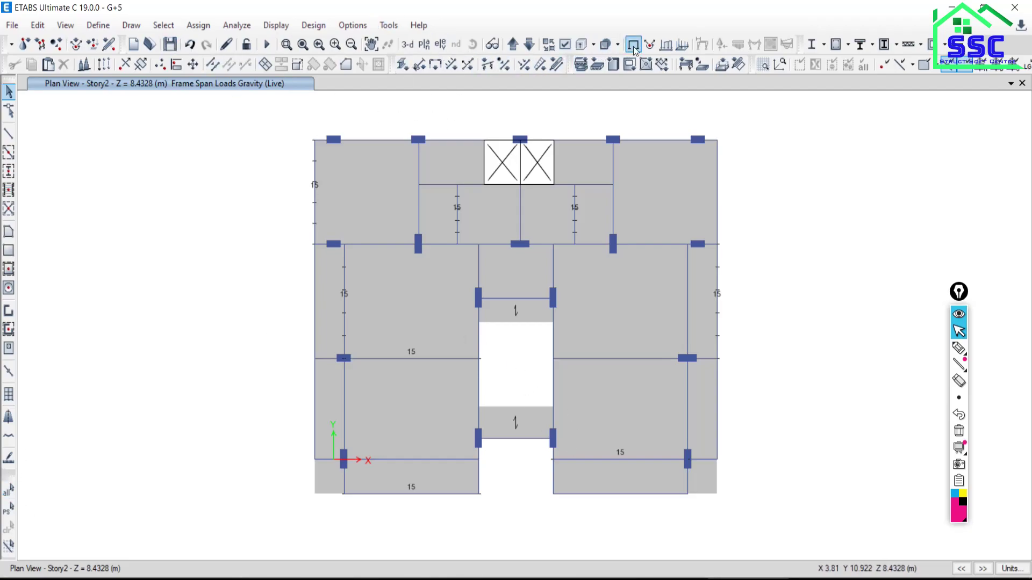
- Switch to the untitled ETABS model of the 30-story building and clear its frame selection
{"action": "left_click", "coordinate": [613, 64]}
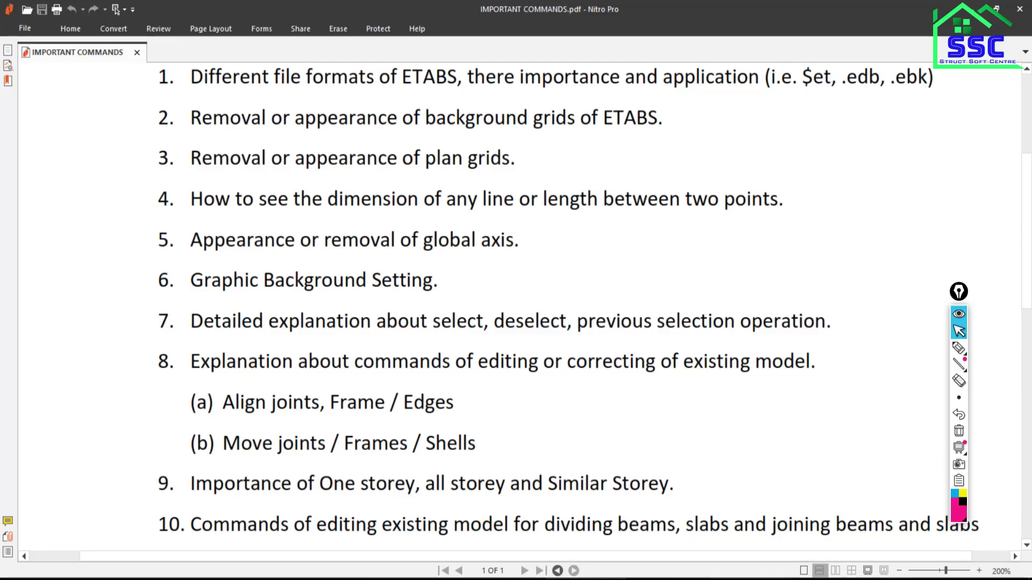
{"action": "left_click", "coordinate": [647, 574]}
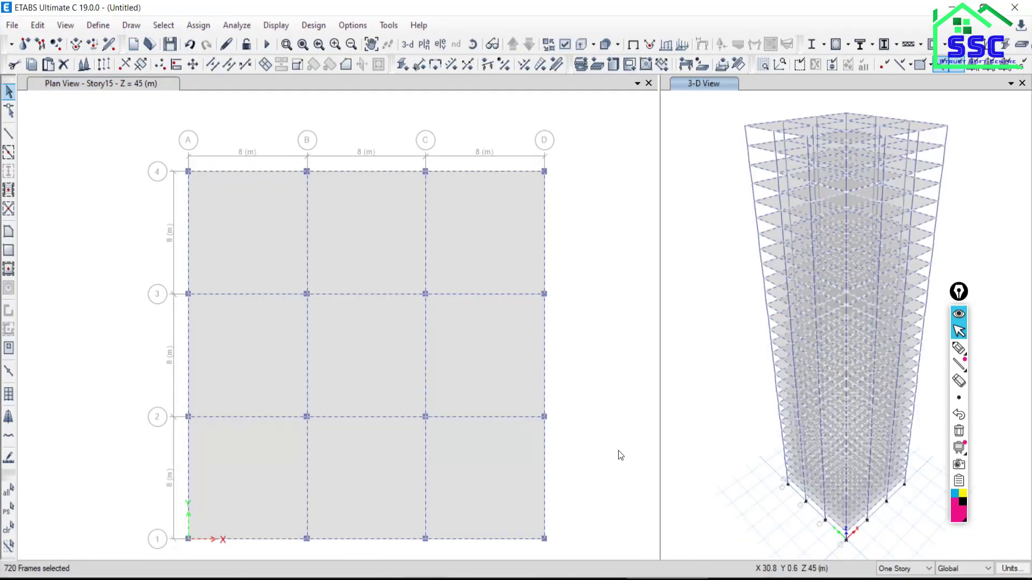
{"action": "left_click", "coordinate": [8, 528]}
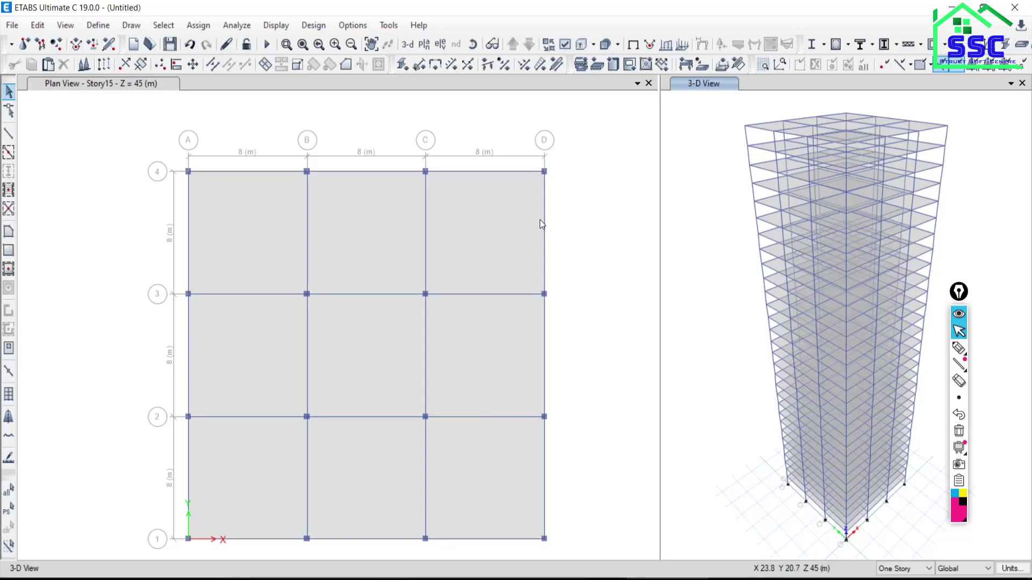
- Change the 3D view to the Story30 plan view and close the Story15 plan window
{"action": "left_click", "coordinate": [423, 45]}
{"action": "left_click", "coordinate": [565, 457]}
{"action": "left_click", "coordinate": [511, 457]}
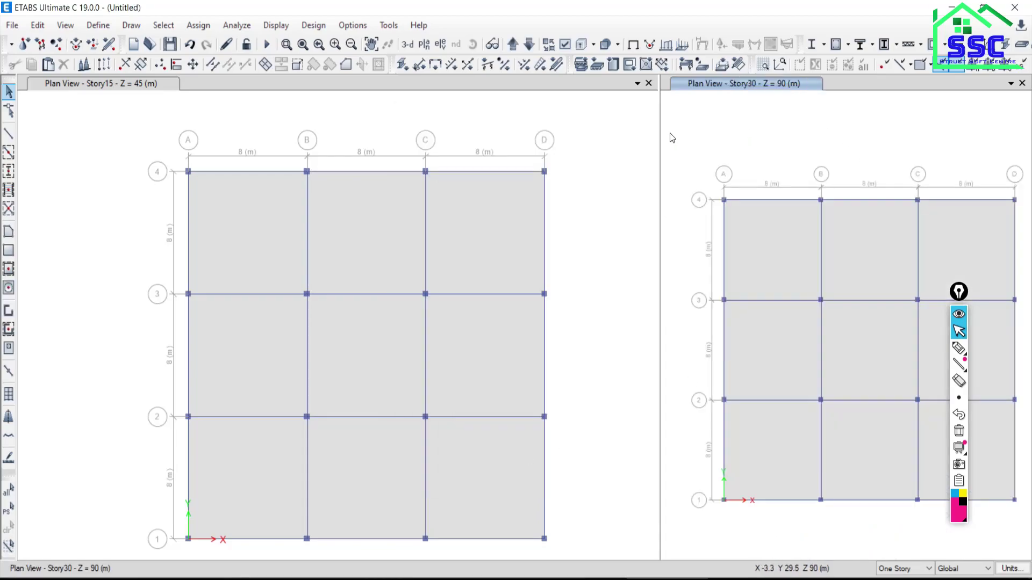
{"action": "left_click", "coordinate": [648, 83]}
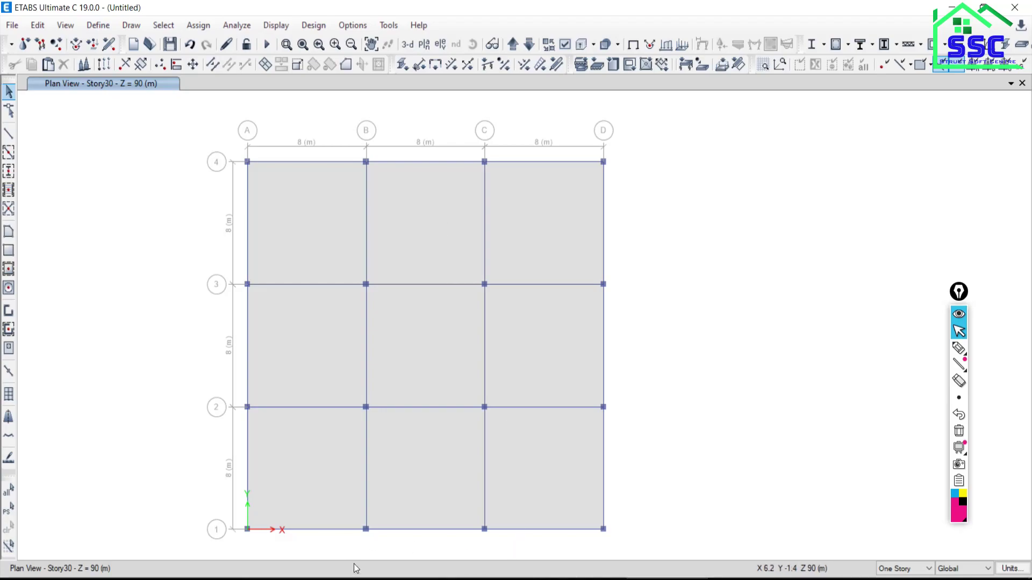
- Look at the Google Meet call and return to the untitled ETABS model
{"action": "left_click", "coordinate": [359, 579]}
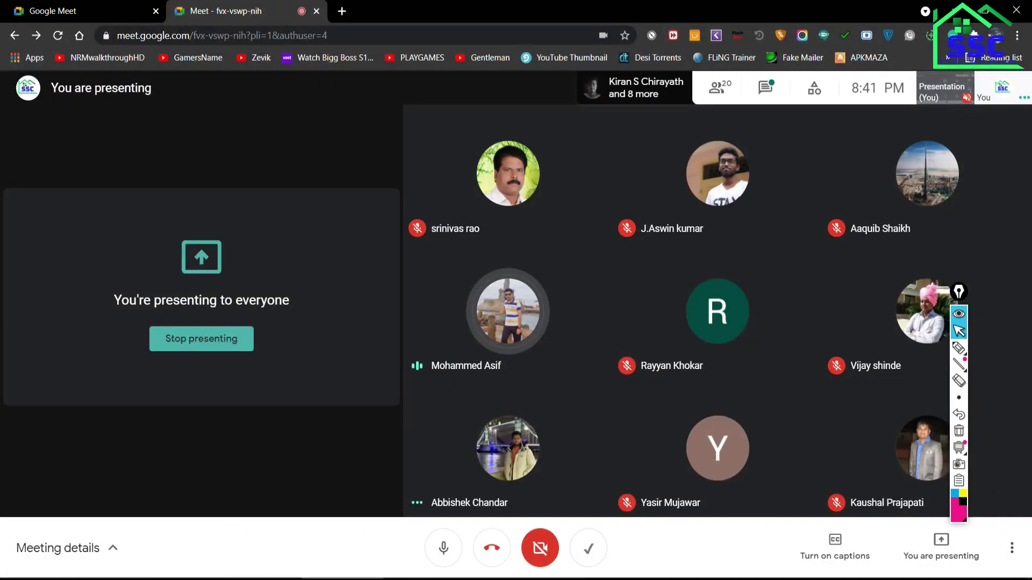
{"action": "left_click", "coordinate": [390, 579]}
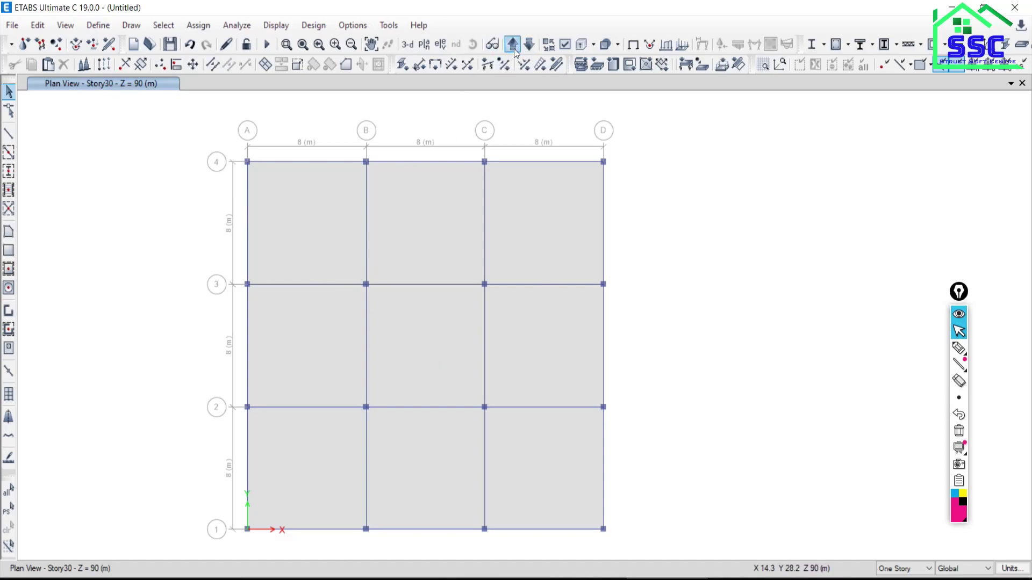
- Step the plan view down one story at a time from Story30 to Story15
{"action": "left_click", "coordinate": [531, 46]}
{"action": "left_click", "coordinate": [528, 46]}
{"action": "left_click", "coordinate": [530, 47]}
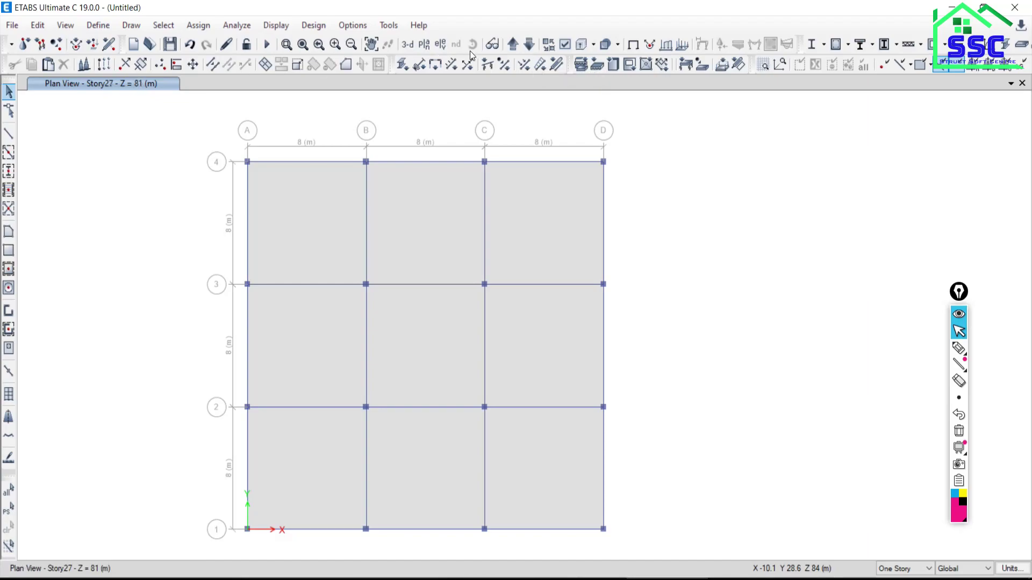
{"action": "left_click", "coordinate": [526, 46]}
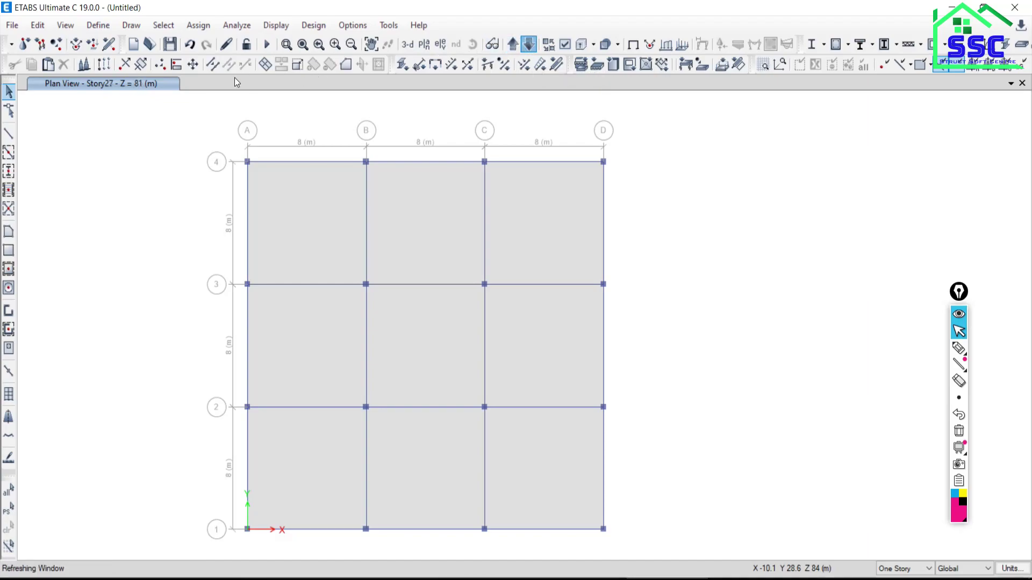
{"action": "left_click", "coordinate": [529, 45]}
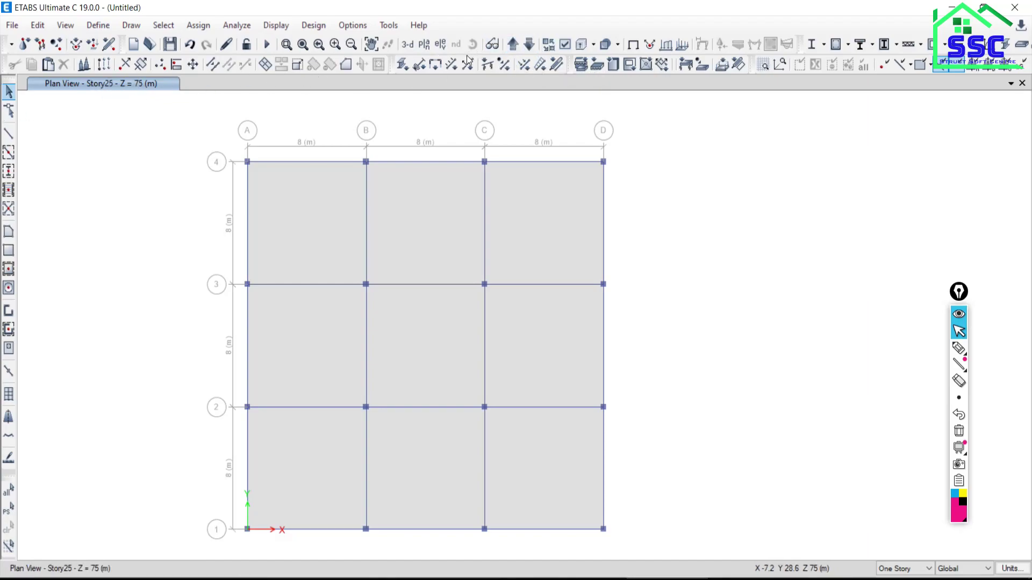
{"action": "left_click", "coordinate": [531, 45]}
{"action": "left_click", "coordinate": [526, 45]}
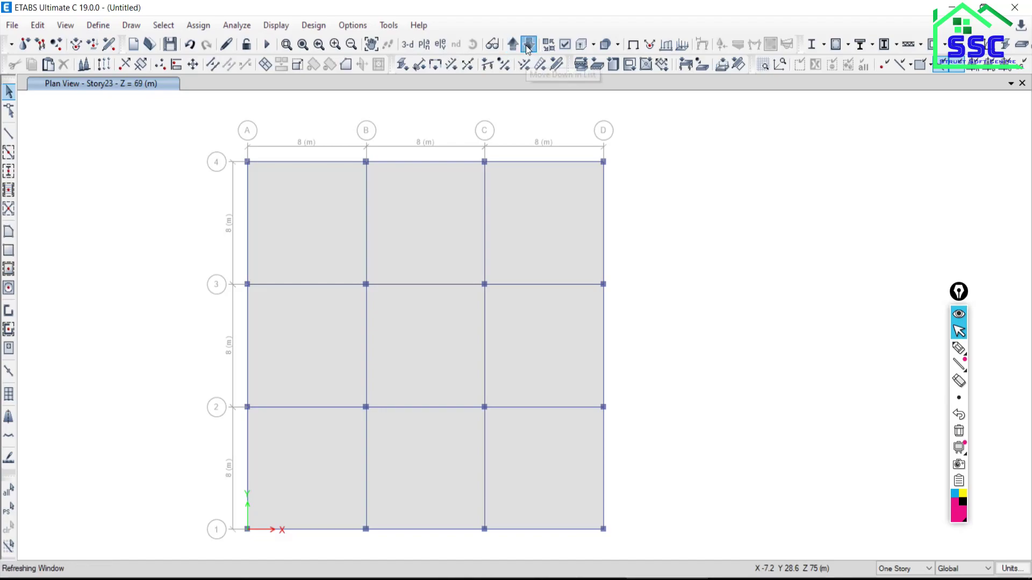
{"action": "left_click", "coordinate": [526, 45]}
{"action": "left_click", "coordinate": [526, 45]}
{"action": "left_click", "coordinate": [526, 46]}
{"action": "left_click", "coordinate": [526, 45]}
{"action": "left_click", "coordinate": [526, 45]}
{"action": "left_click", "coordinate": [525, 46]}
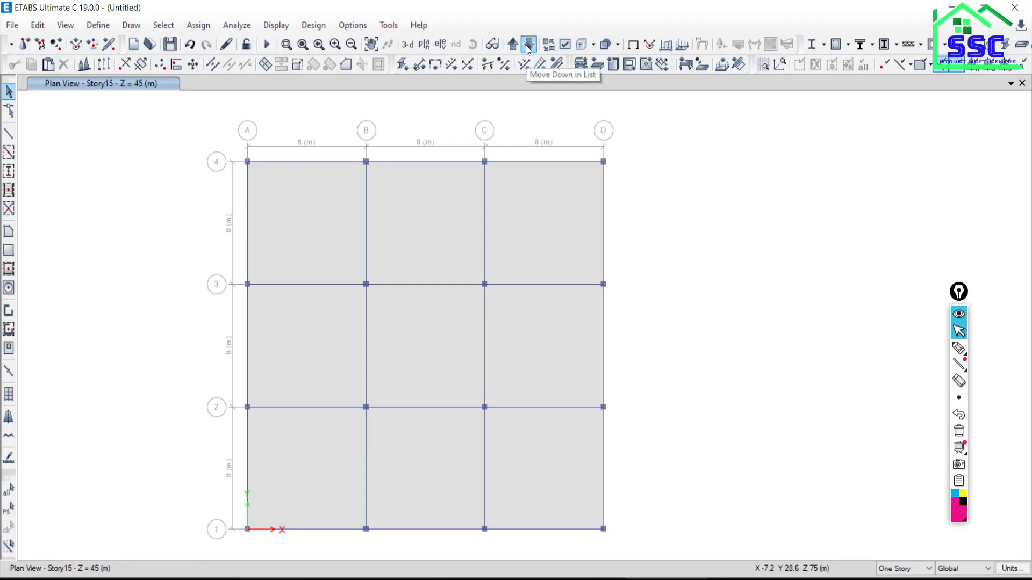
- Step the plan view down two more stories to Story13, look at the Google Meet call and return to the untitled ETABS model
{"action": "left_click", "coordinate": [958, 352]}
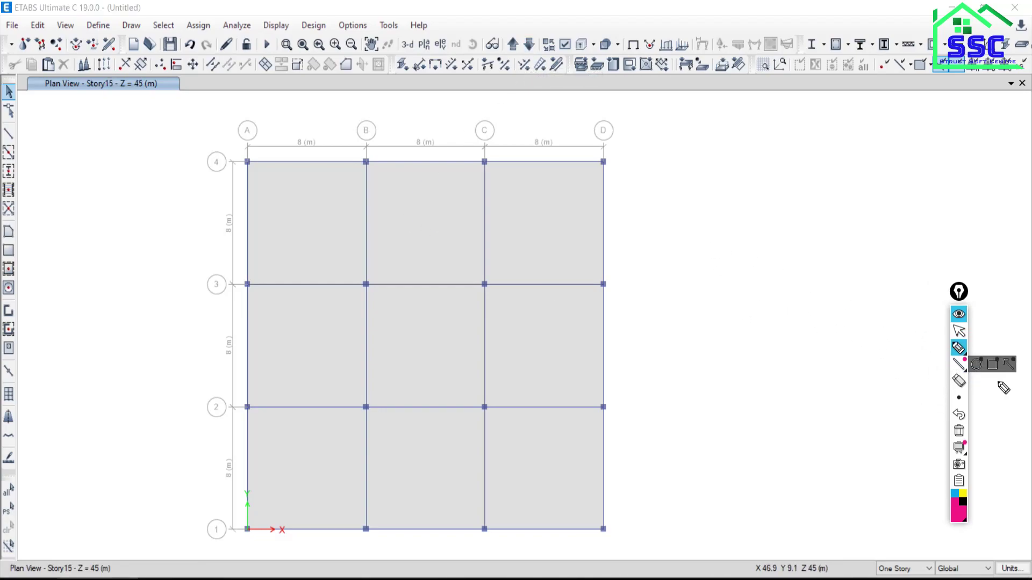
{"action": "left_click", "coordinate": [961, 332]}
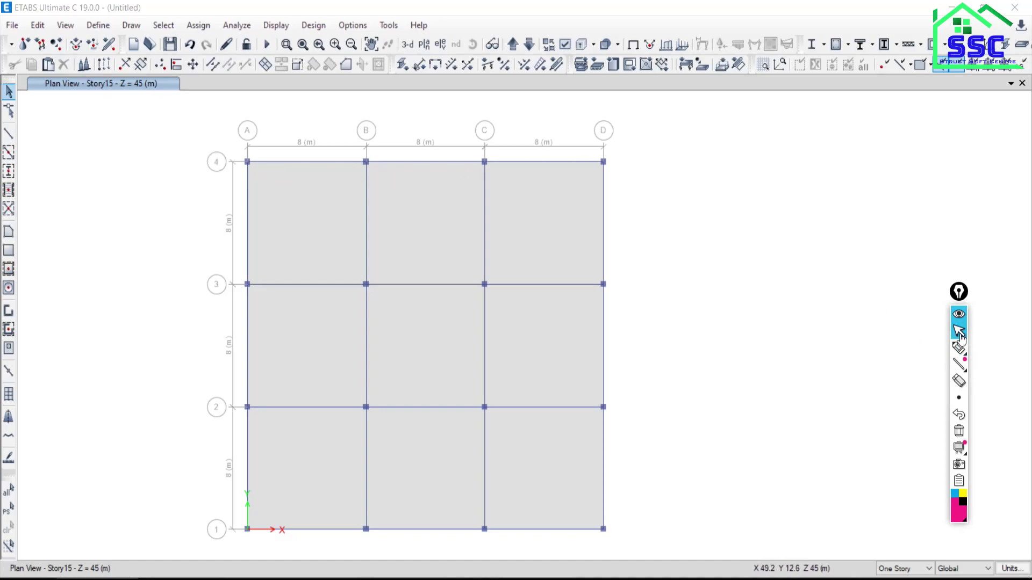
{"action": "left_click", "coordinate": [529, 45]}
{"action": "left_click", "coordinate": [529, 45]}
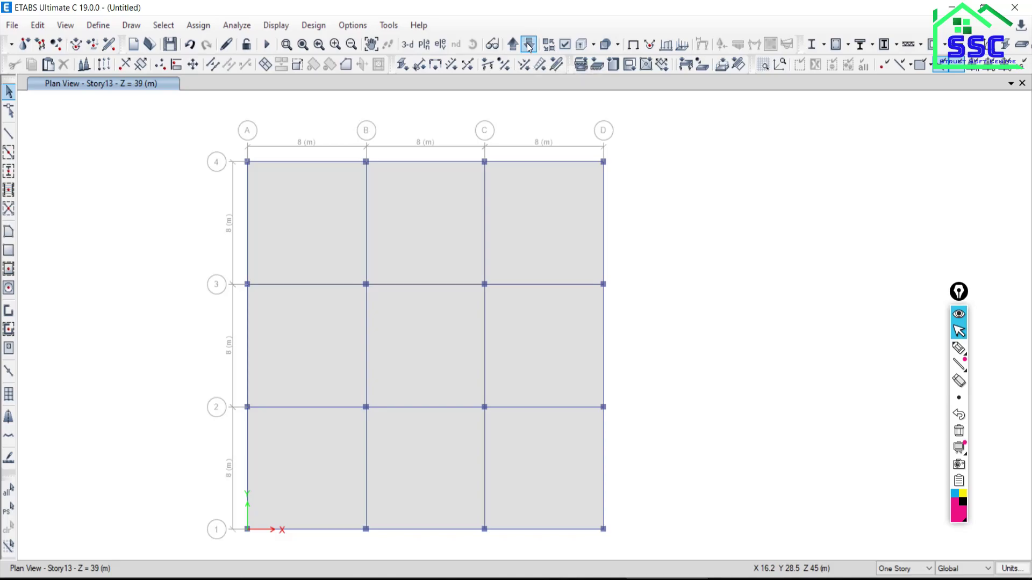
{"action": "left_click", "coordinate": [339, 579]}
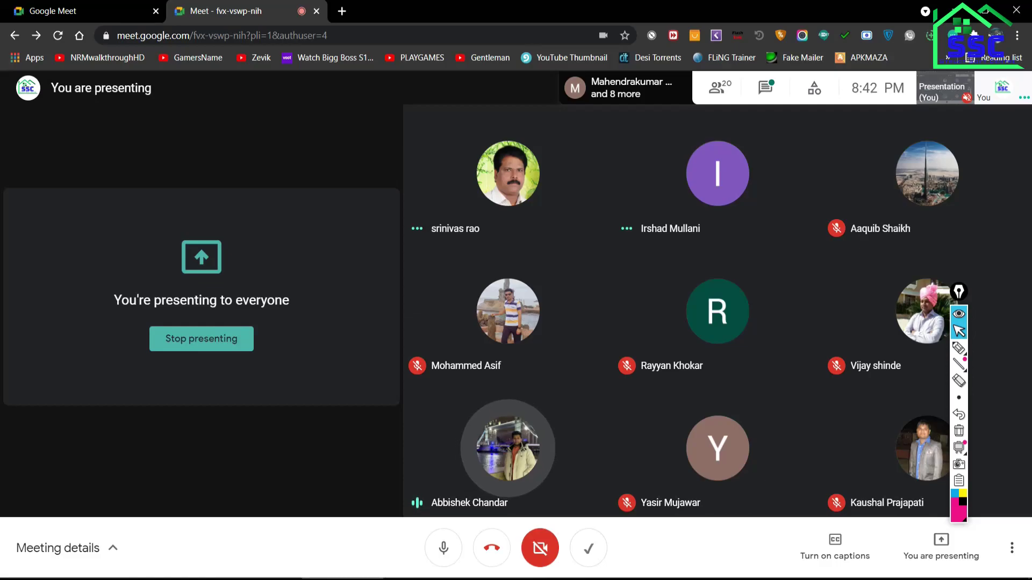
{"action": "left_click", "coordinate": [338, 579]}
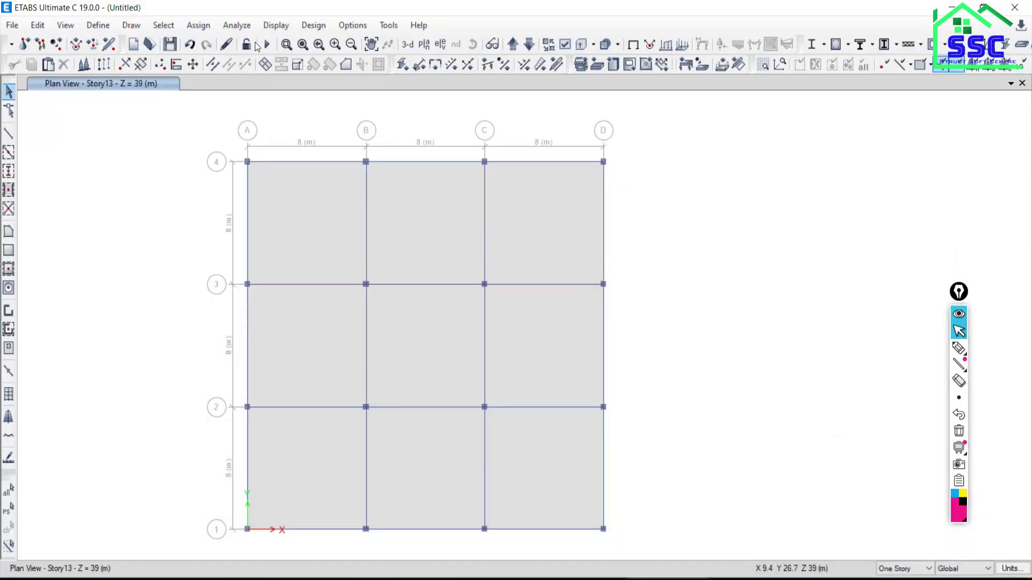
- Set the plan view directly to Story1 from the list of story levels
{"action": "left_click", "coordinate": [423, 46]}
{"action": "left_click_drag", "start_coordinate": [464, 122], "coordinate": [678, 61]}
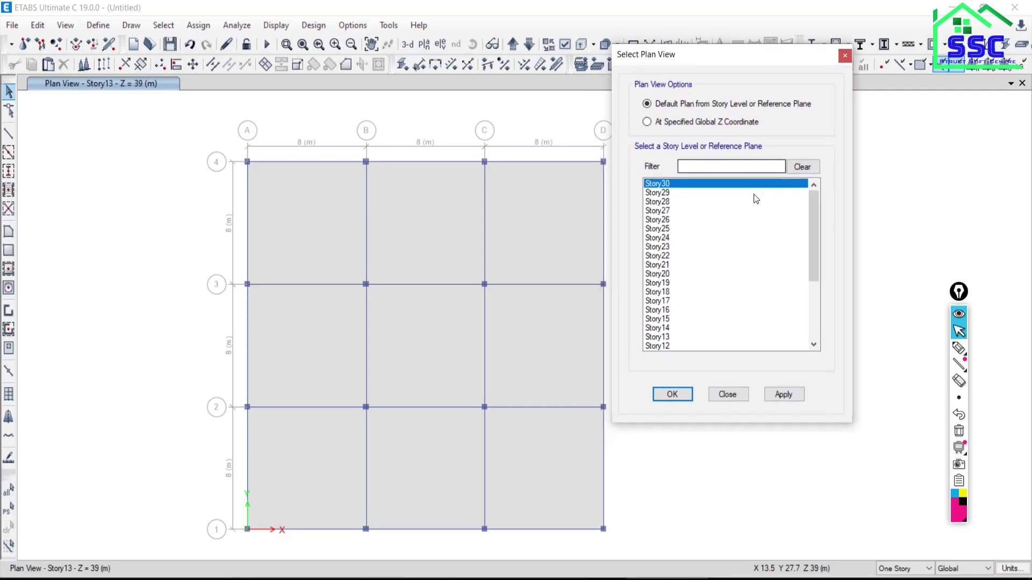
{"action": "left_click_drag", "start_coordinate": [814, 209], "coordinate": [752, 210]}
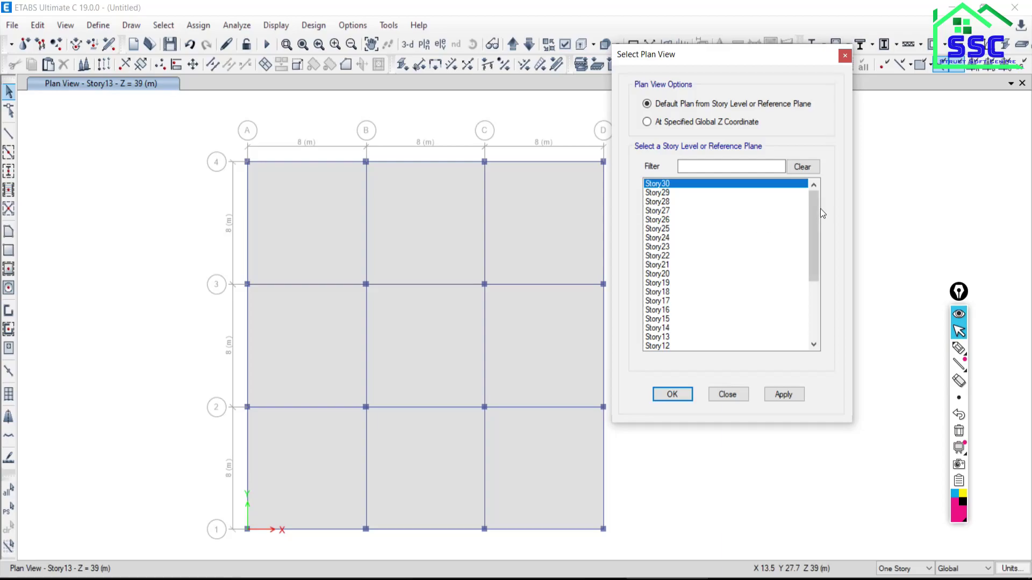
{"action": "left_click_drag", "start_coordinate": [816, 195], "coordinate": [818, 257]}
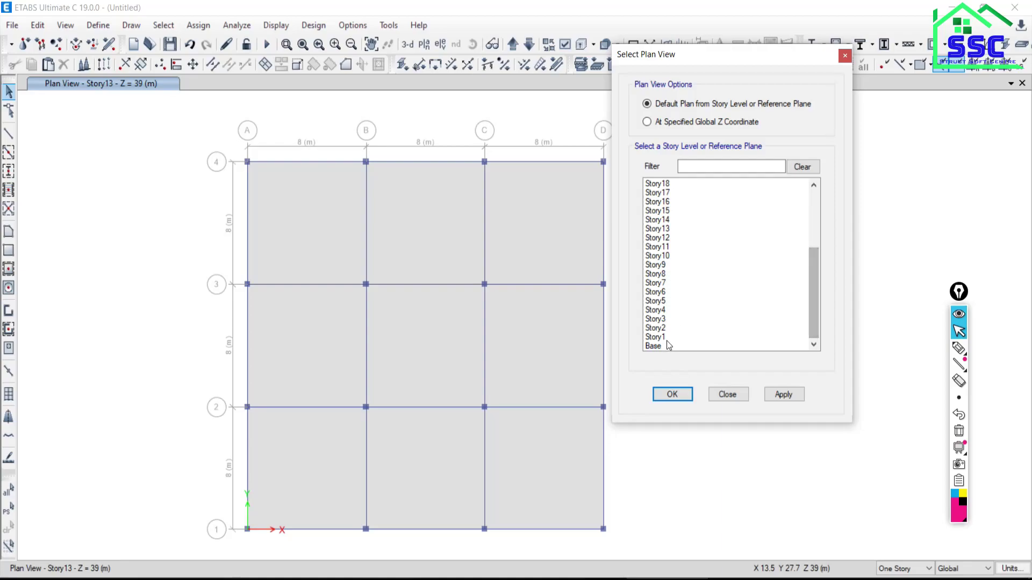
{"action": "left_click", "coordinate": [658, 337]}
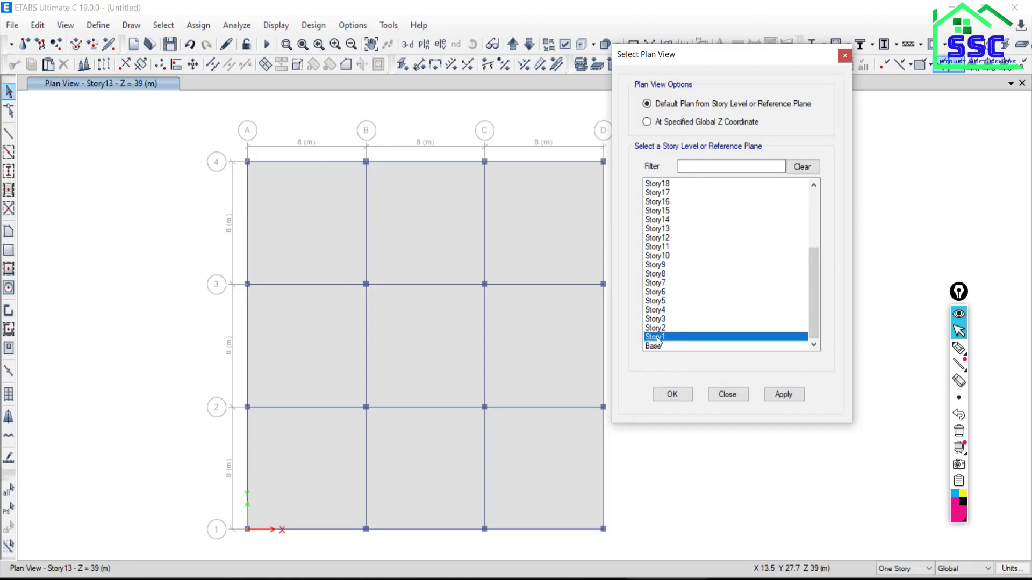
{"action": "left_click", "coordinate": [676, 396]}
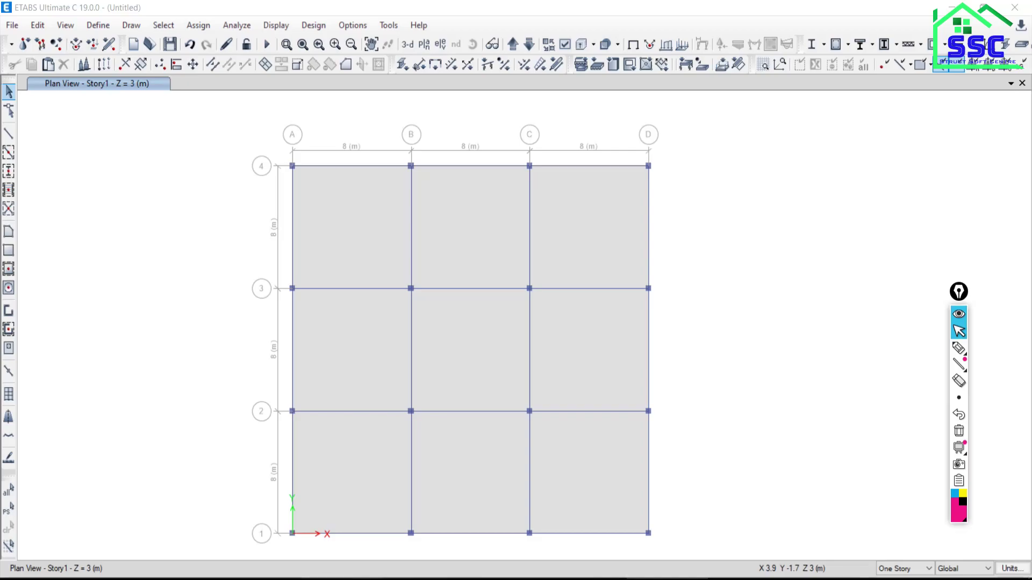
- Return from the Google Meet call to the untitled ETABS model and look at the plan view story list without changing the story
{"action": "key", "text": "alt+Tab"}
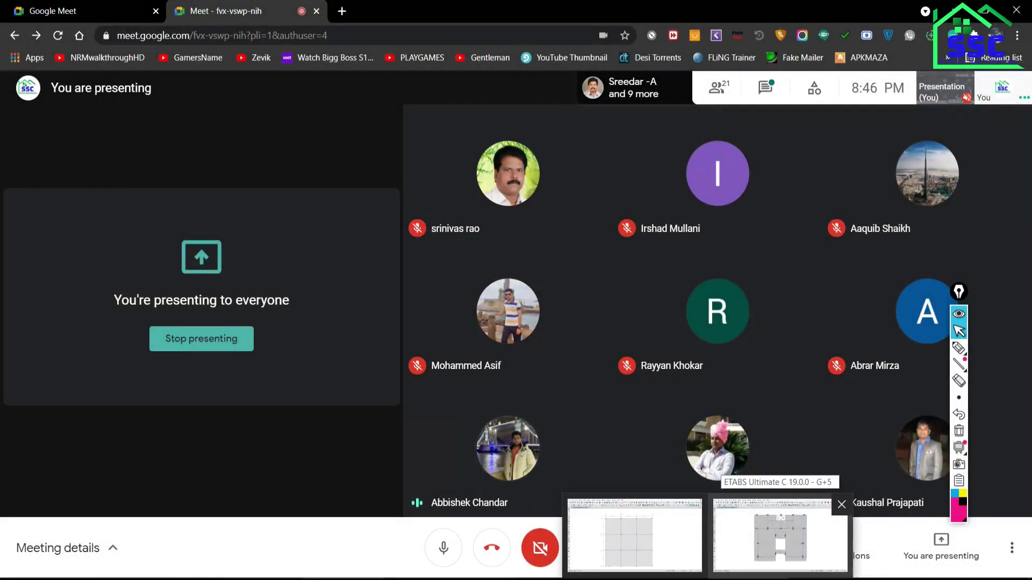
{"action": "left_click", "coordinate": [634, 535]}
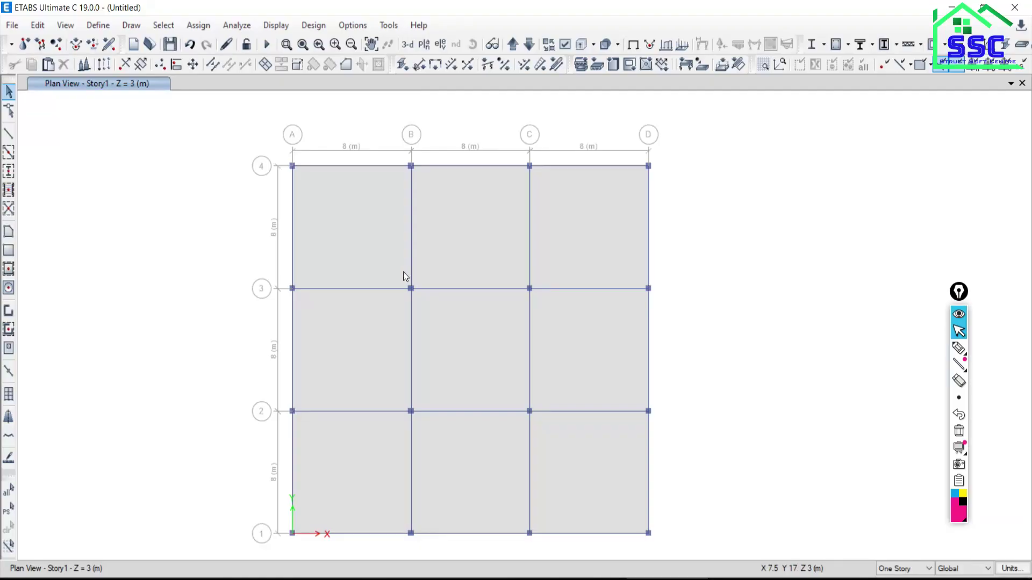
{"action": "left_click", "coordinate": [424, 46]}
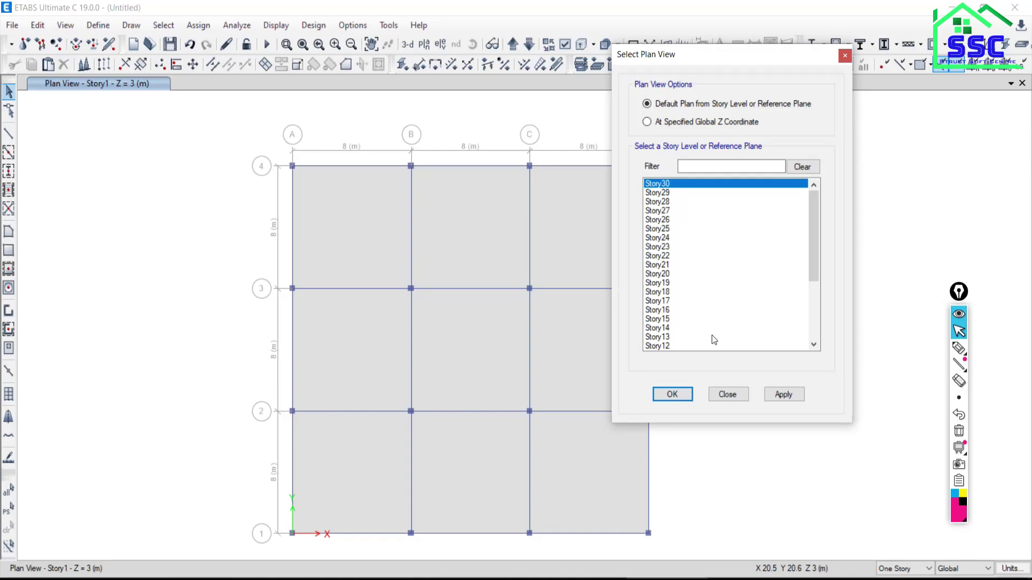
{"action": "left_click", "coordinate": [734, 395]}
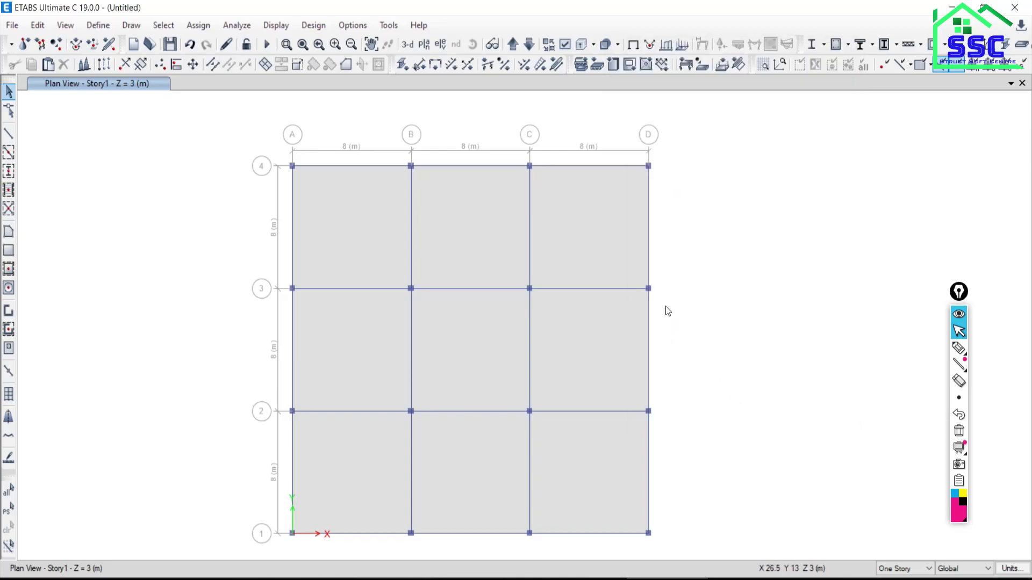
{"action": "left_click", "coordinate": [423, 45]}
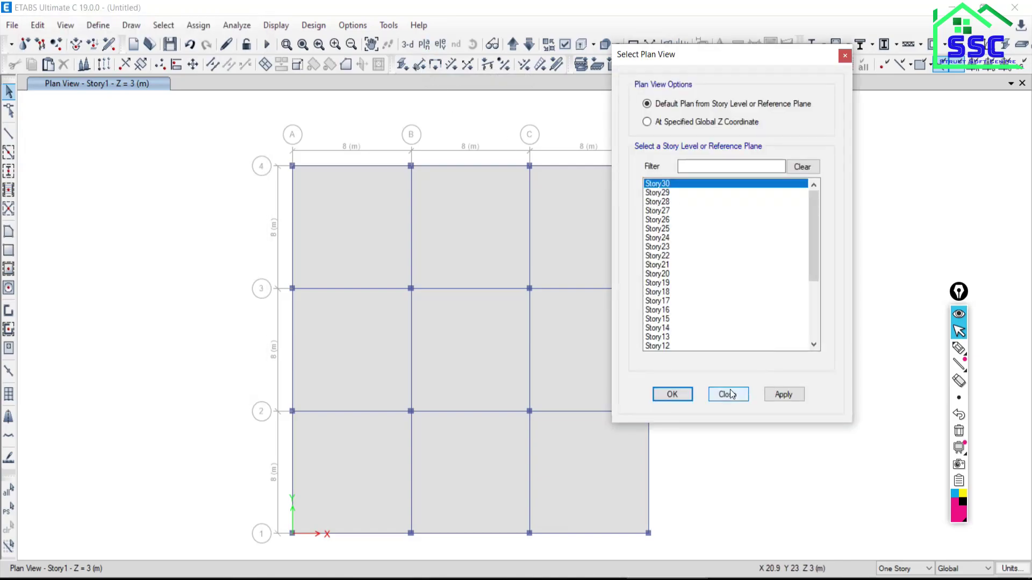
{"action": "left_click", "coordinate": [729, 395]}
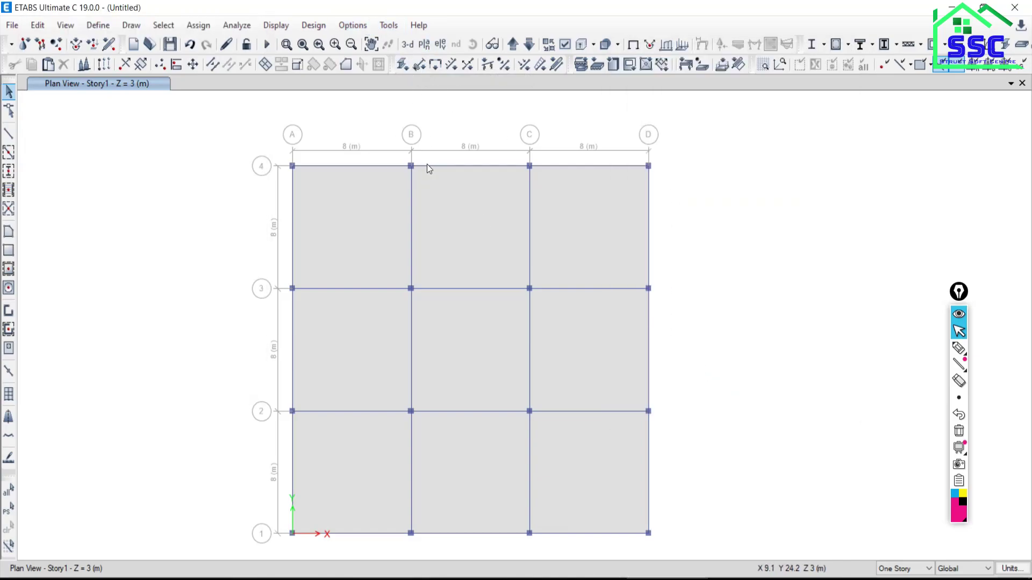
- Apply Story30 as the displayed plan level and close the plan selection
{"action": "left_click", "coordinate": [424, 46]}
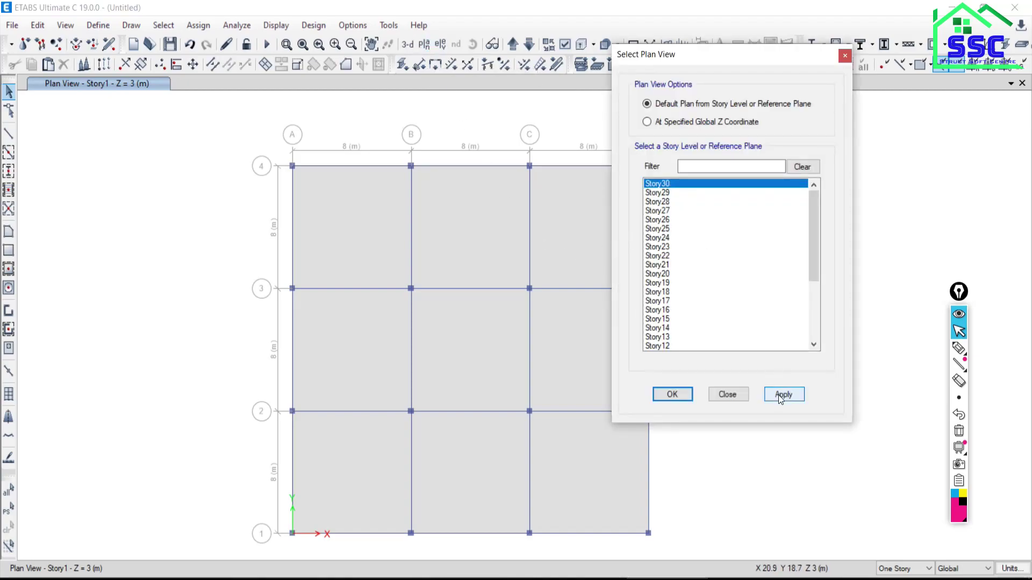
{"action": "left_click", "coordinate": [778, 395]}
{"action": "left_click", "coordinate": [742, 396]}
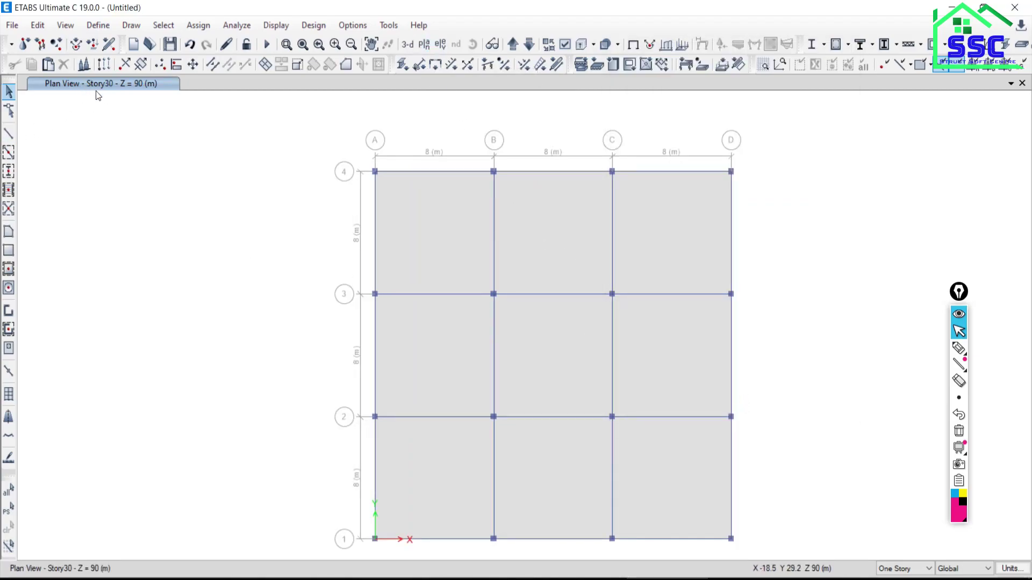
- Set the plan view to Story29, and step it up to Story30 and back down to Story29
{"action": "left_click", "coordinate": [425, 46]}
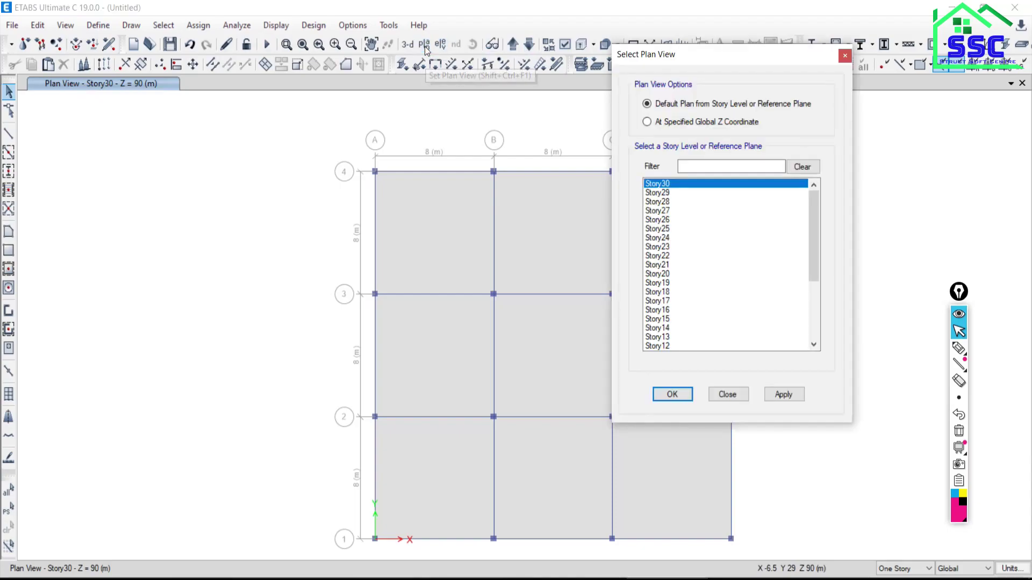
{"action": "left_click", "coordinate": [654, 192]}
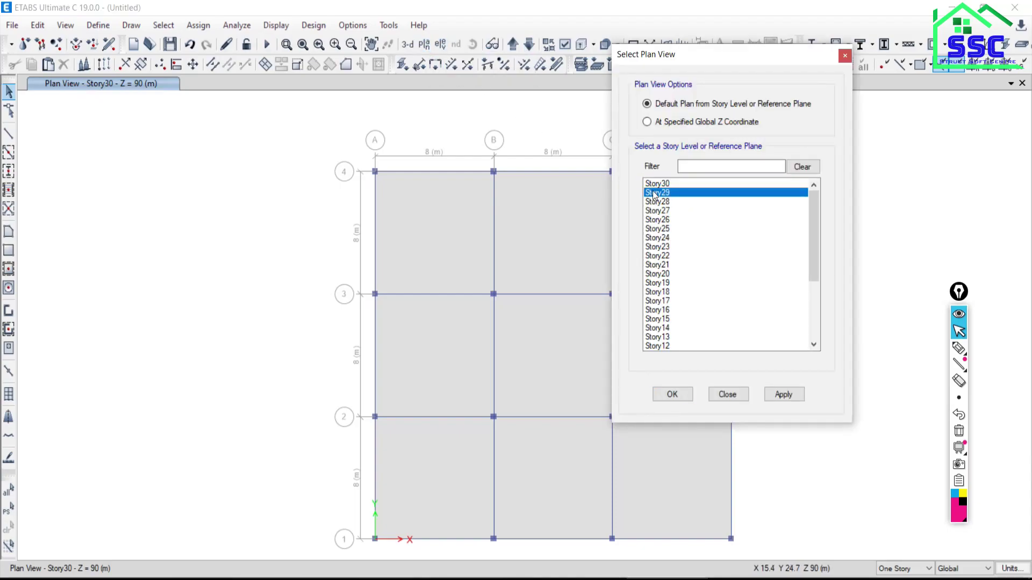
{"action": "left_click", "coordinate": [783, 396]}
{"action": "left_click", "coordinate": [727, 395]}
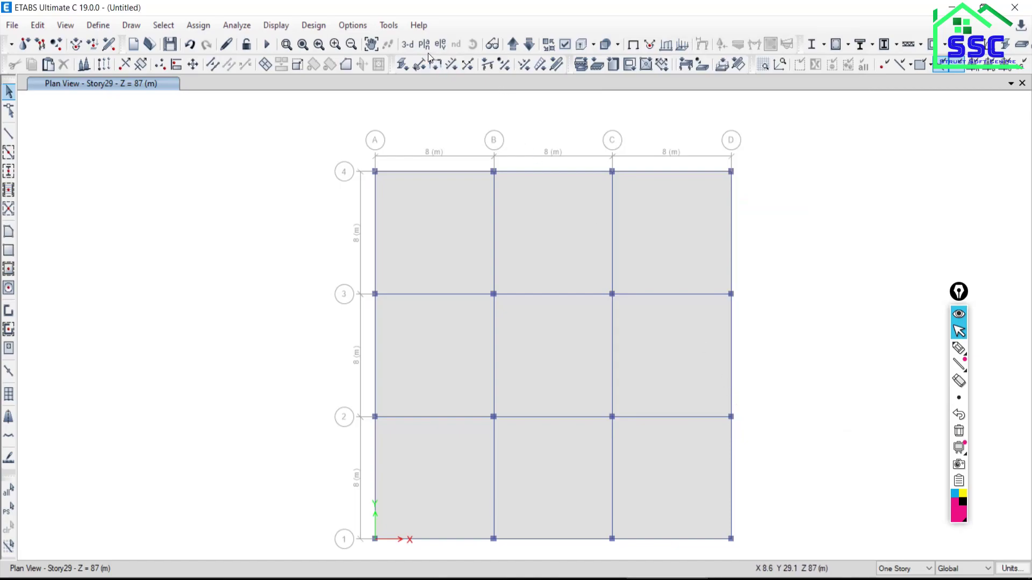
{"action": "left_click", "coordinate": [513, 44]}
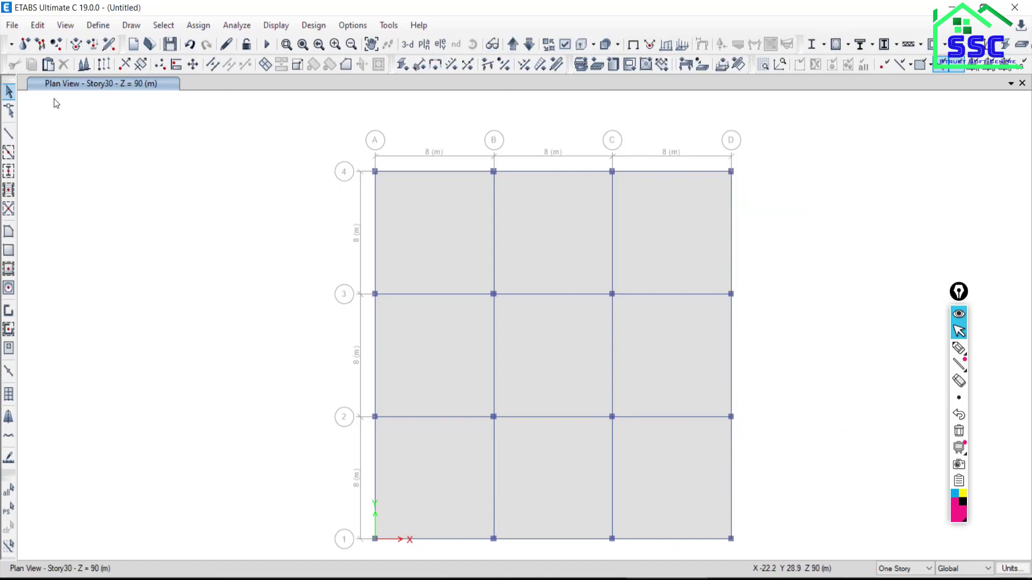
{"action": "left_click", "coordinate": [530, 45]}
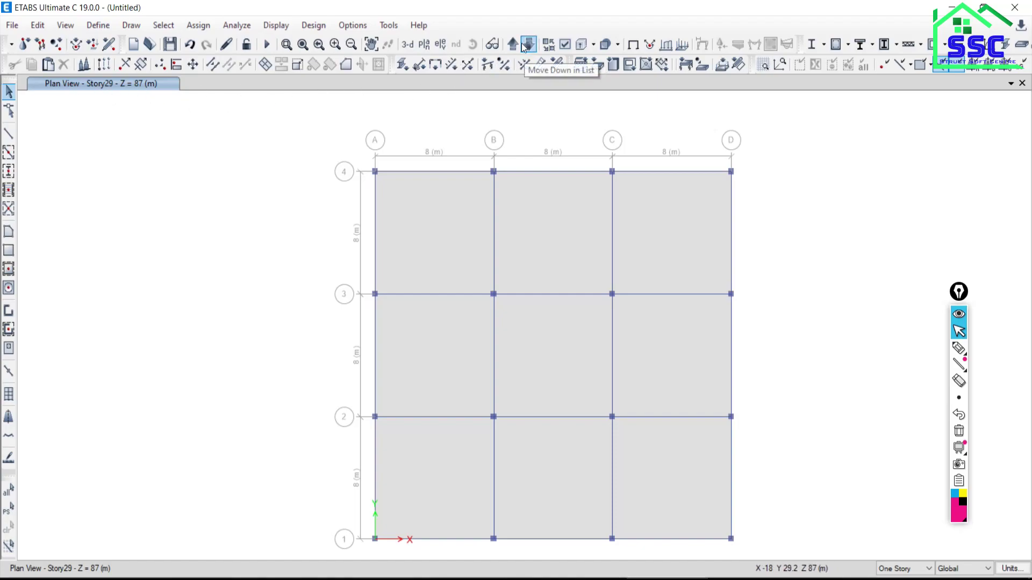
- Change the plan view directly from Story29 to Story5 using the story level list
{"action": "left_click", "coordinate": [424, 47]}
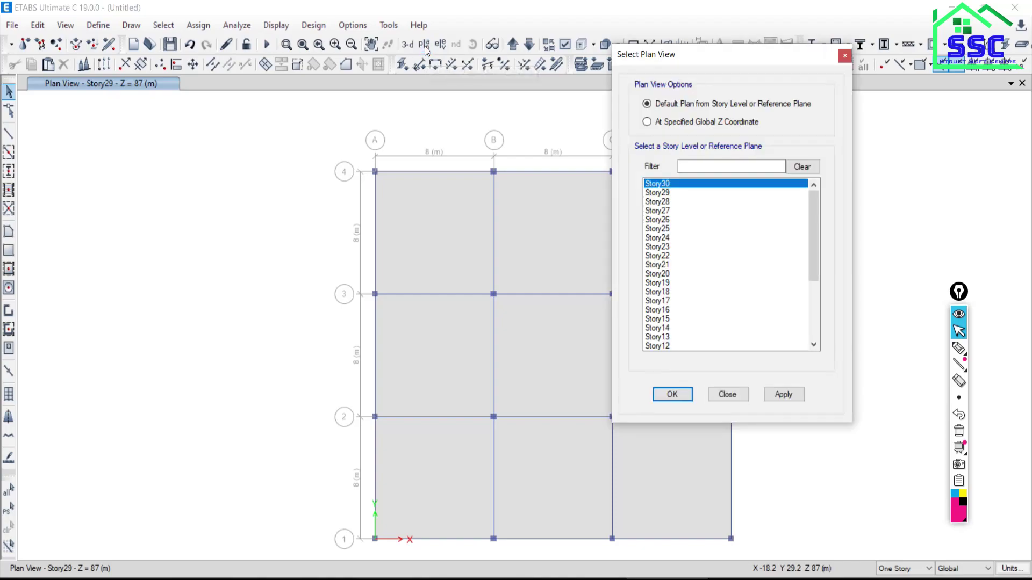
{"action": "left_click_drag", "start_coordinate": [816, 248], "coordinate": [814, 301]}
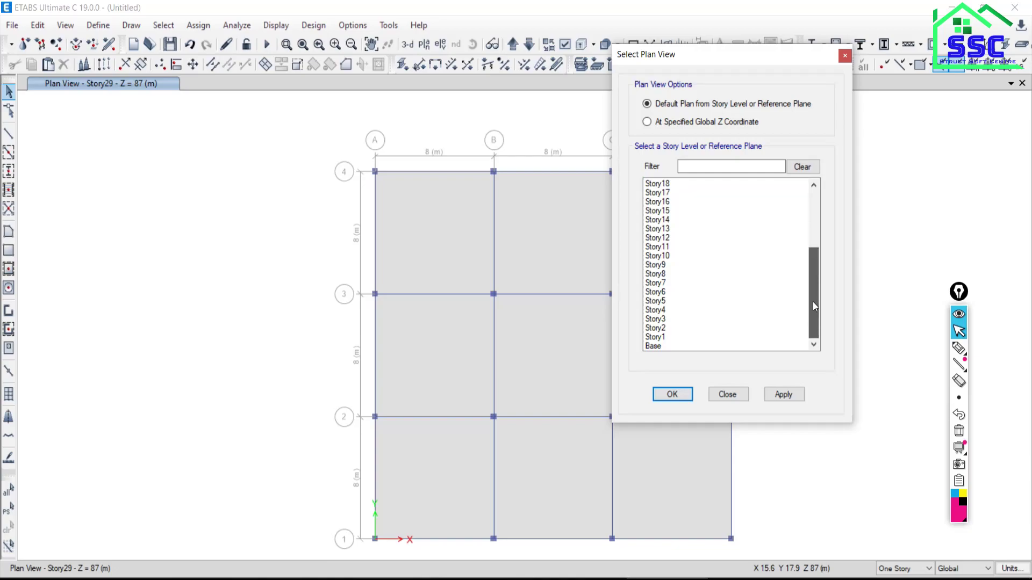
{"action": "left_click", "coordinate": [661, 303]}
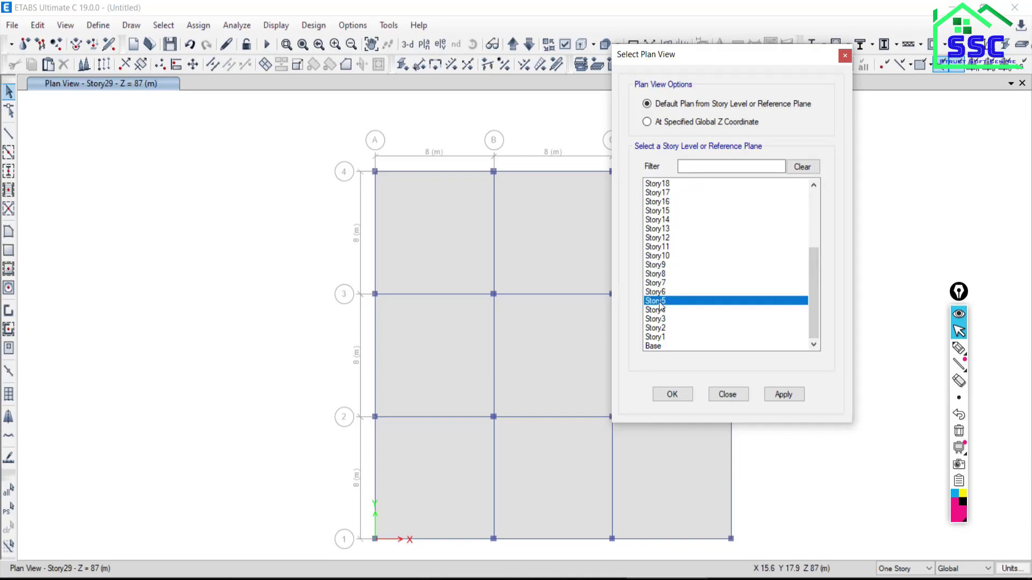
{"action": "left_click", "coordinate": [784, 394]}
{"action": "left_click", "coordinate": [727, 395]}
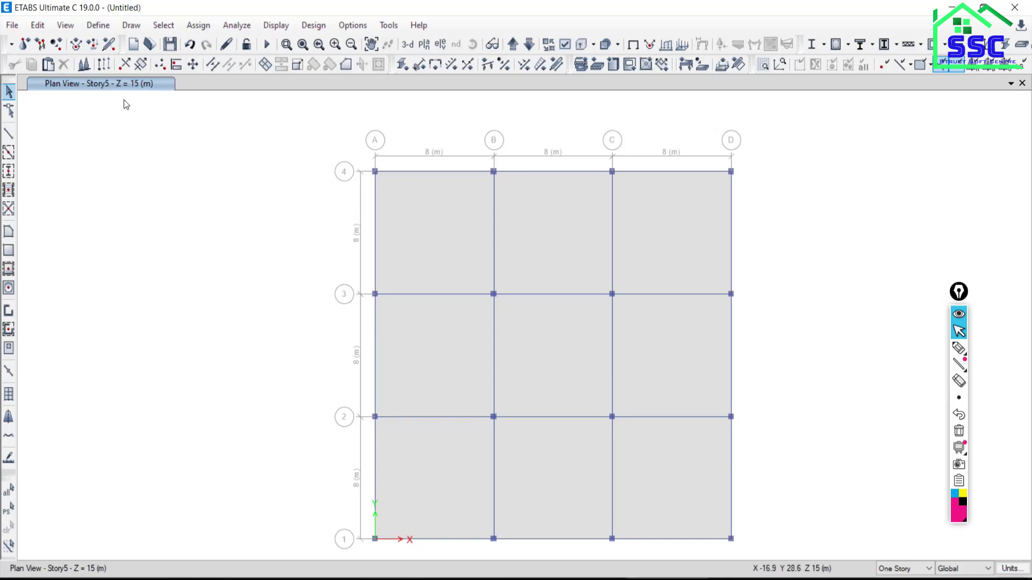
- Change the plan window to the 3-D view and add a new window with the Story5 plan beside it
{"action": "left_click", "coordinate": [408, 44]}
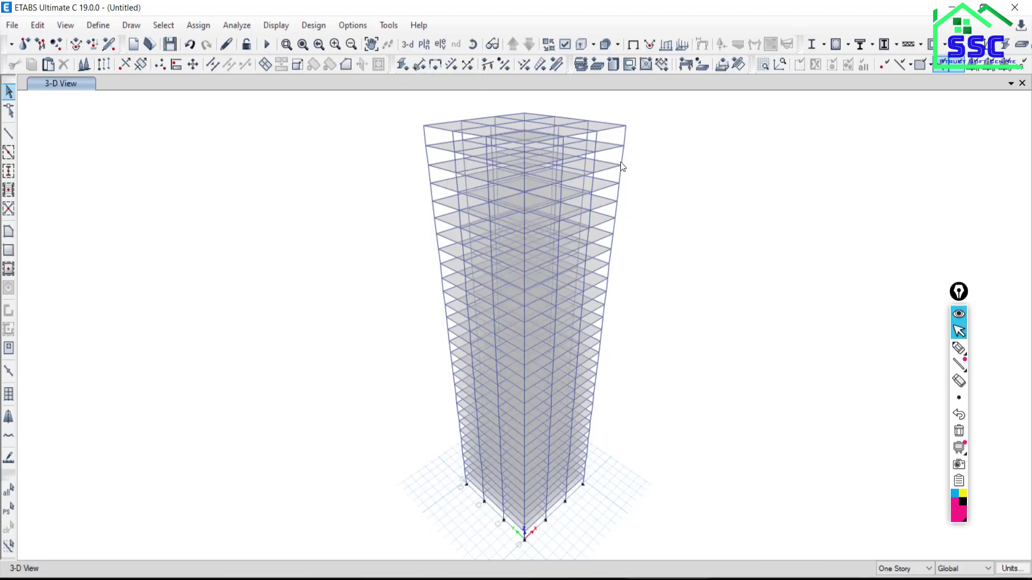
{"action": "left_click", "coordinate": [1011, 85]}
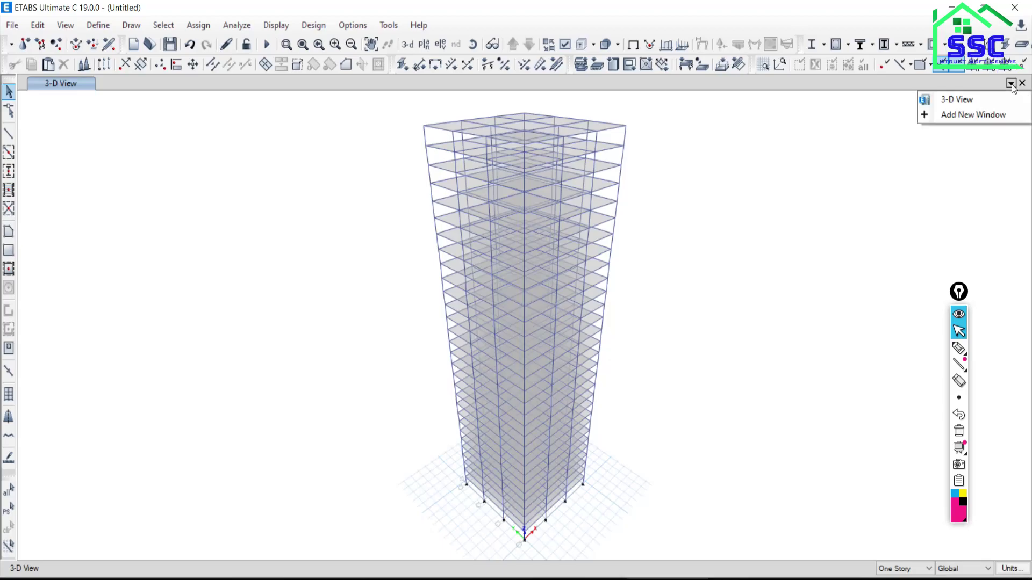
{"action": "left_click", "coordinate": [959, 119]}
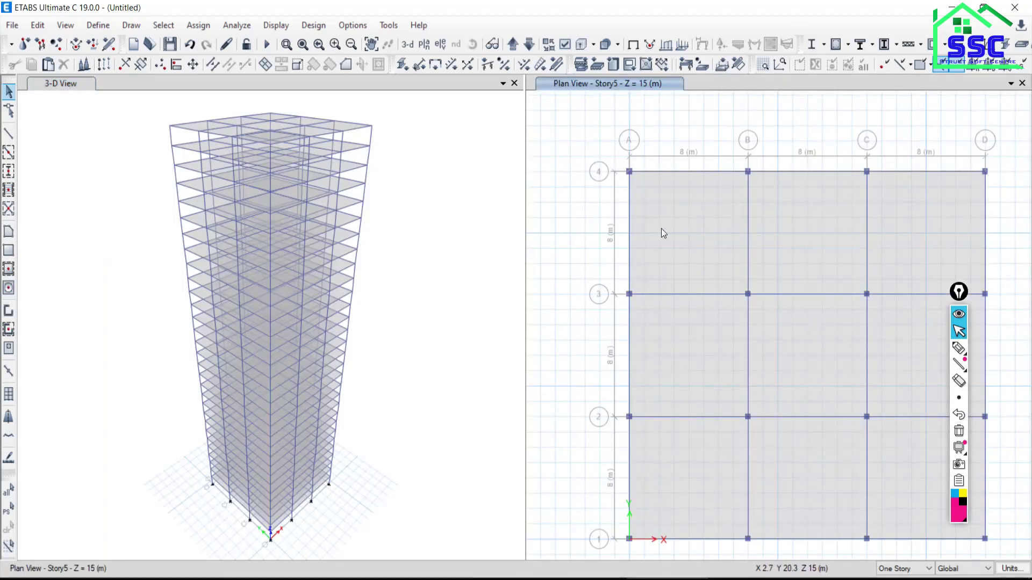
- Switch the active window between the 3-D view and the Story5 plan, ending on the 3-D view
{"action": "left_click", "coordinate": [387, 238]}
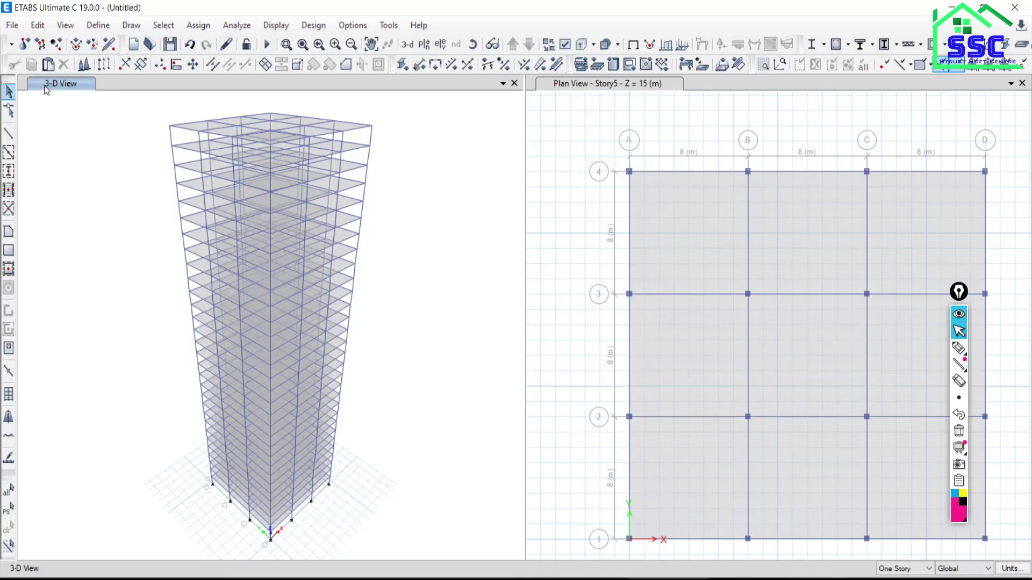
{"action": "left_click", "coordinate": [565, 160]}
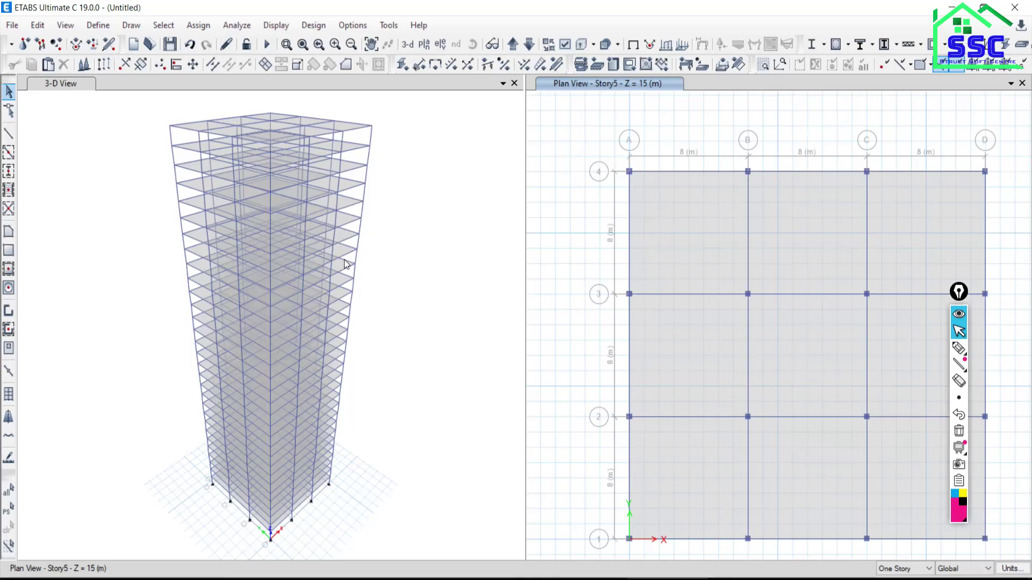
{"action": "left_click", "coordinate": [83, 216]}
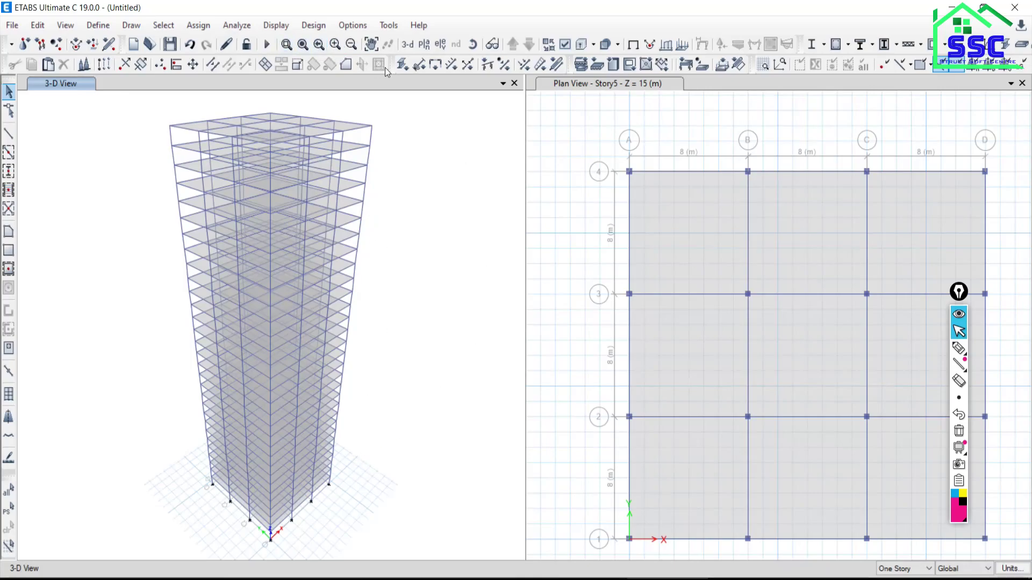
- Change the 3-D window to the Story21 plan view and the Story5 plan window to the 3-D view
{"action": "left_click", "coordinate": [423, 49]}
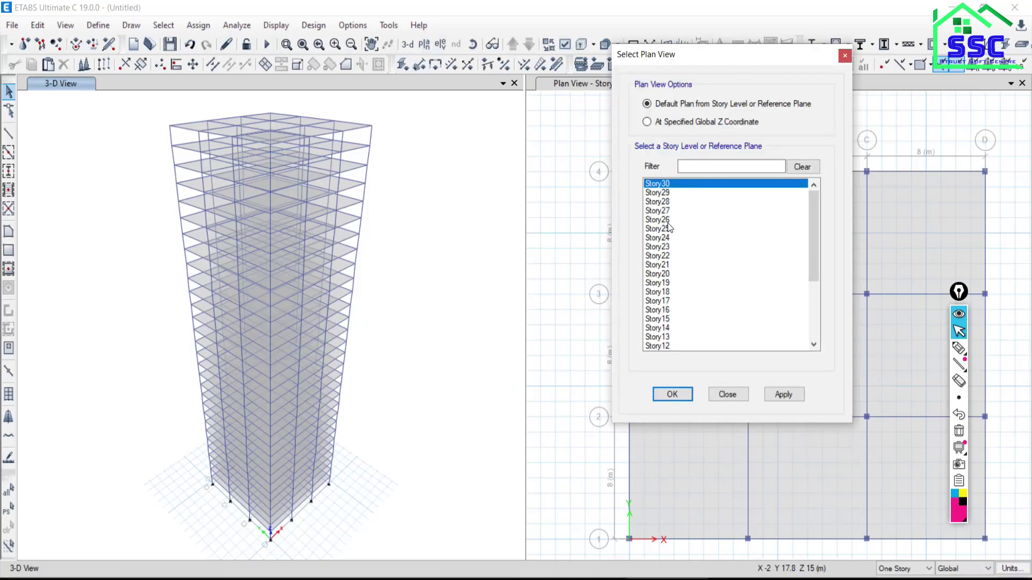
{"action": "left_click", "coordinate": [664, 265]}
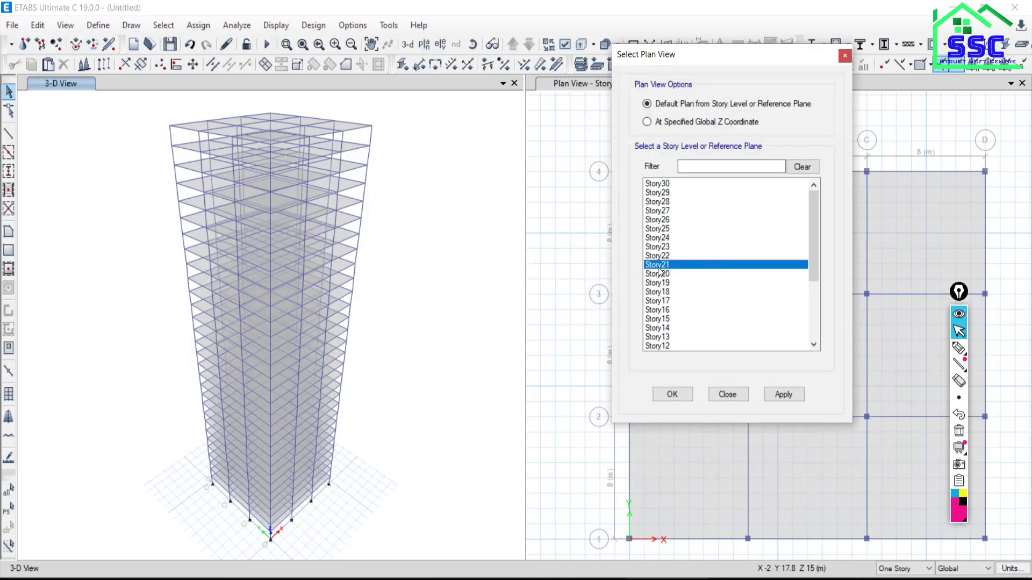
{"action": "left_click", "coordinate": [785, 396]}
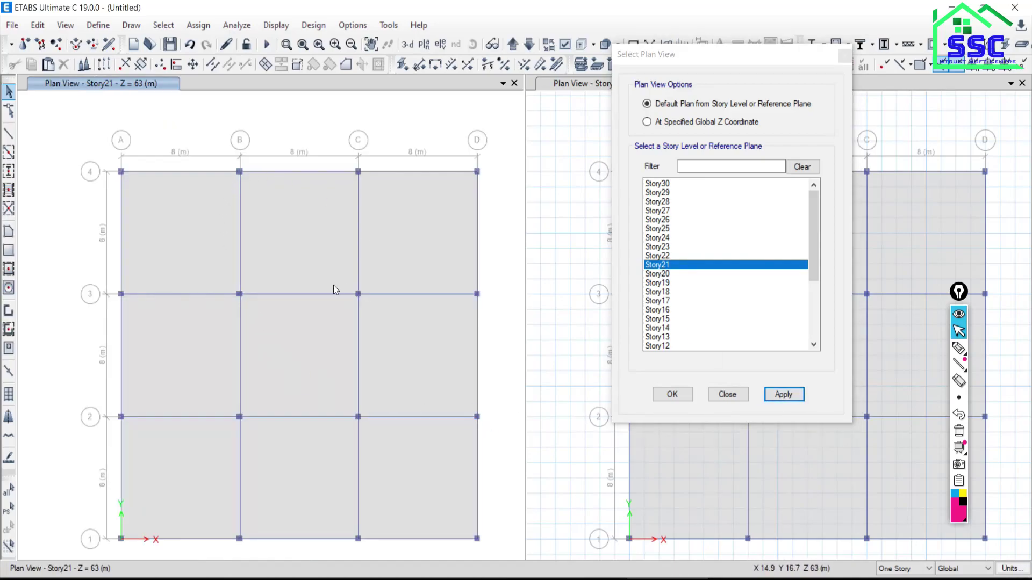
{"action": "left_click", "coordinate": [730, 395]}
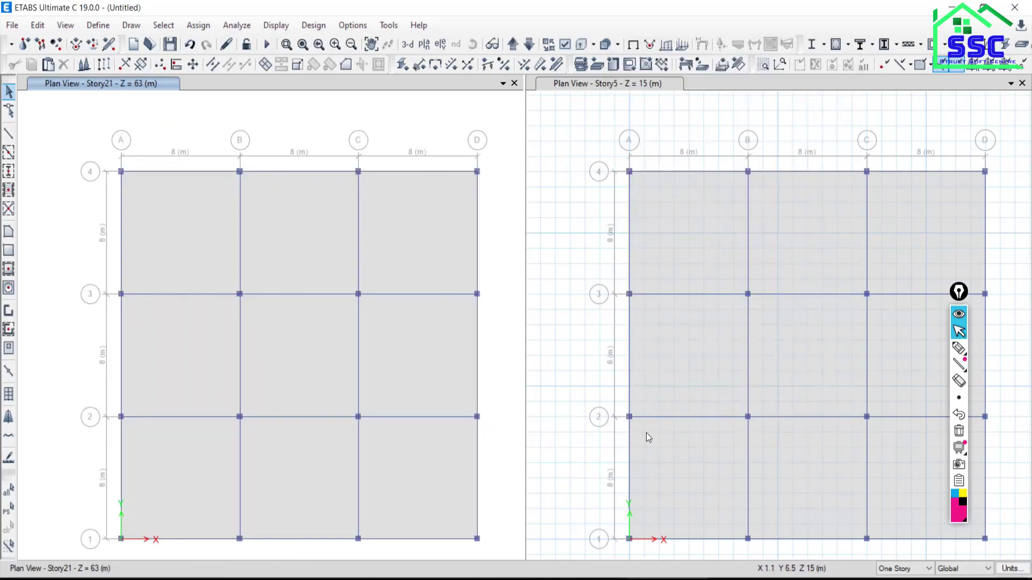
{"action": "left_click", "coordinate": [722, 118]}
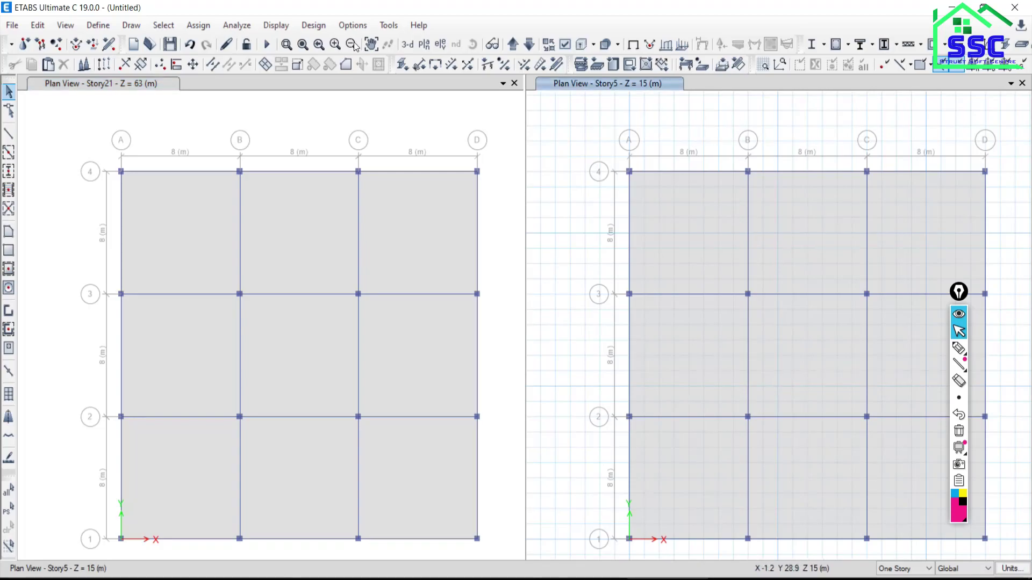
{"action": "left_click", "coordinate": [407, 45]}
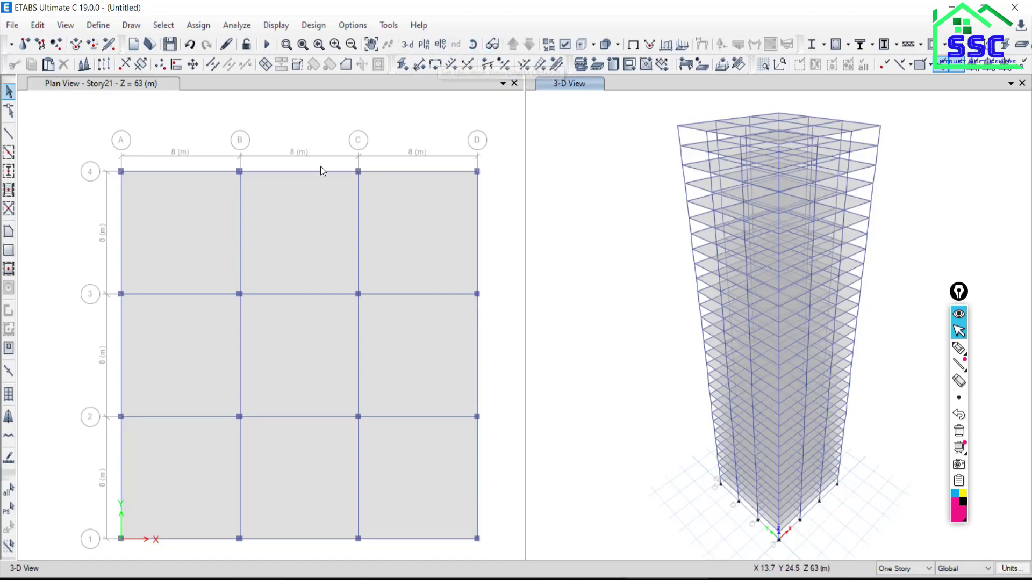
- Select the three beams along grid line 4 in the Story21 plan, and clear the selection
{"action": "middle_click_drag", "start_coordinate": [272, 182], "coordinate": [277, 251]}
{"action": "scroll", "coordinate": [135, 246], "scroll_direction": "up", "scroll_amount": 3}
{"action": "scroll", "coordinate": [145, 254], "scroll_direction": "down", "scroll_amount": 3}
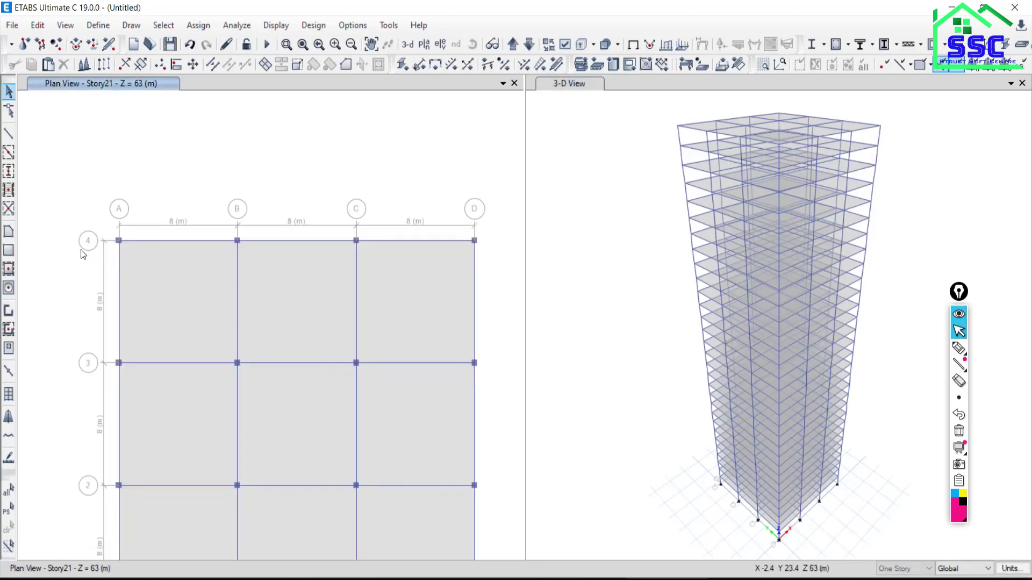
{"action": "mouse_move", "coordinate": [198, 267]}
{"action": "middle_mouse_down"}
{"action": "mouse_move", "coordinate": [196, 177]}
{"action": "mouse_move", "coordinate": [204, 273]}
{"action": "middle_mouse_up"}
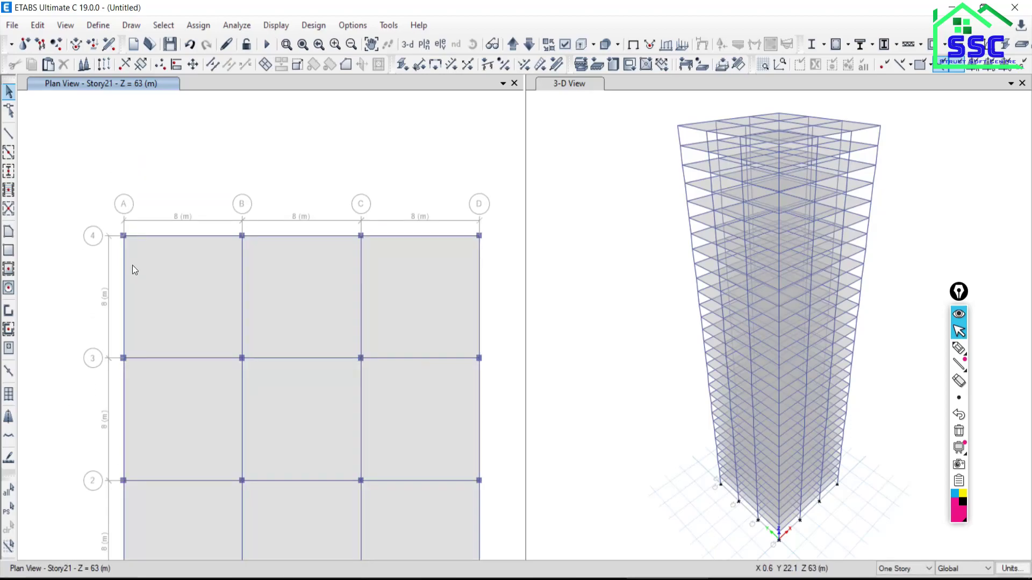
{"action": "middle_click_drag", "start_coordinate": [147, 304], "coordinate": [147, 299]}
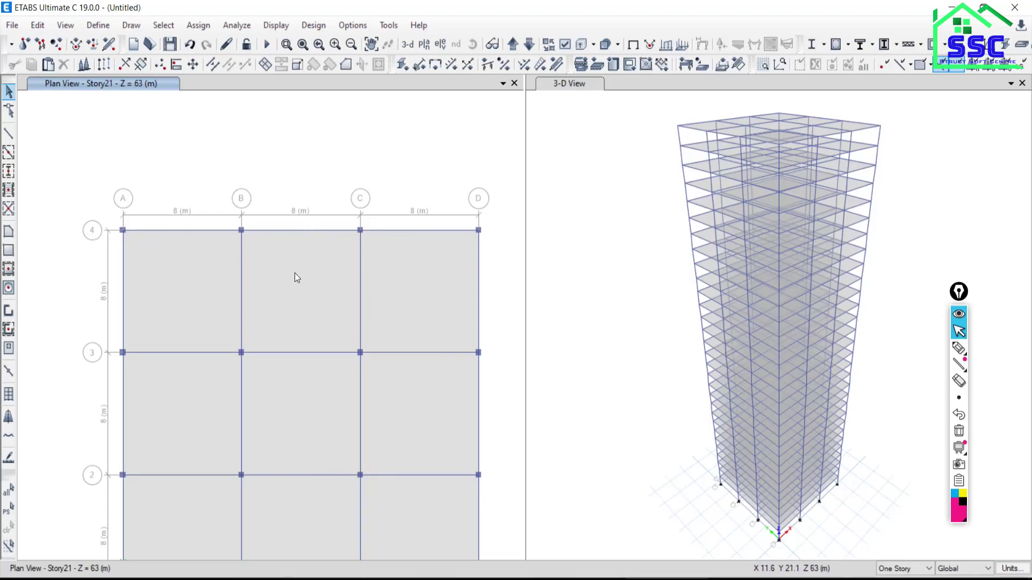
{"action": "middle_click_drag", "start_coordinate": [293, 287], "coordinate": [285, 224]}
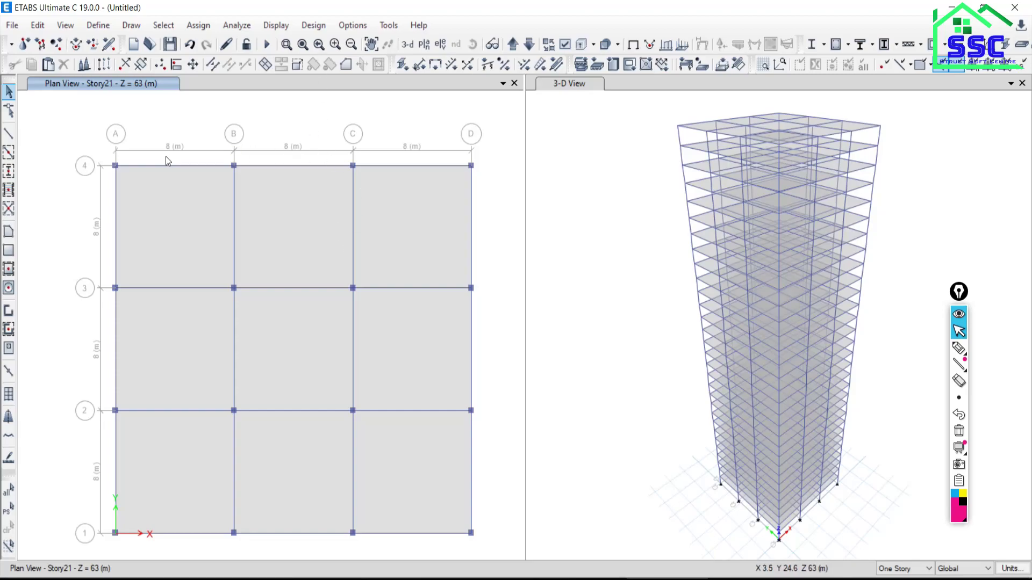
{"action": "middle_click_drag", "start_coordinate": [101, 178], "coordinate": [114, 260]}
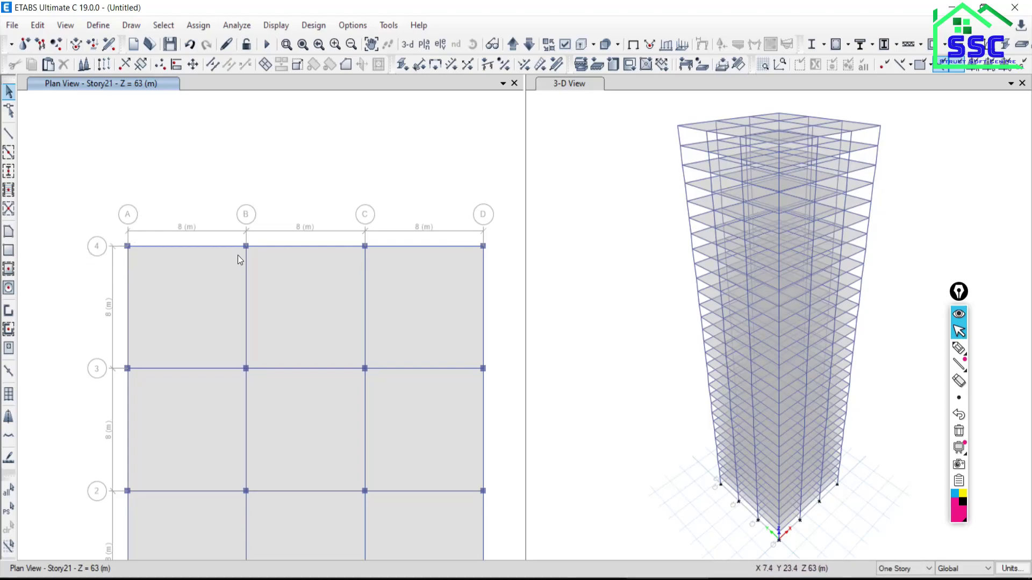
{"action": "scroll", "coordinate": [235, 254], "scroll_direction": "up", "scroll_amount": 3}
{"action": "scroll", "coordinate": [235, 254], "scroll_direction": "down", "scroll_amount": 3}
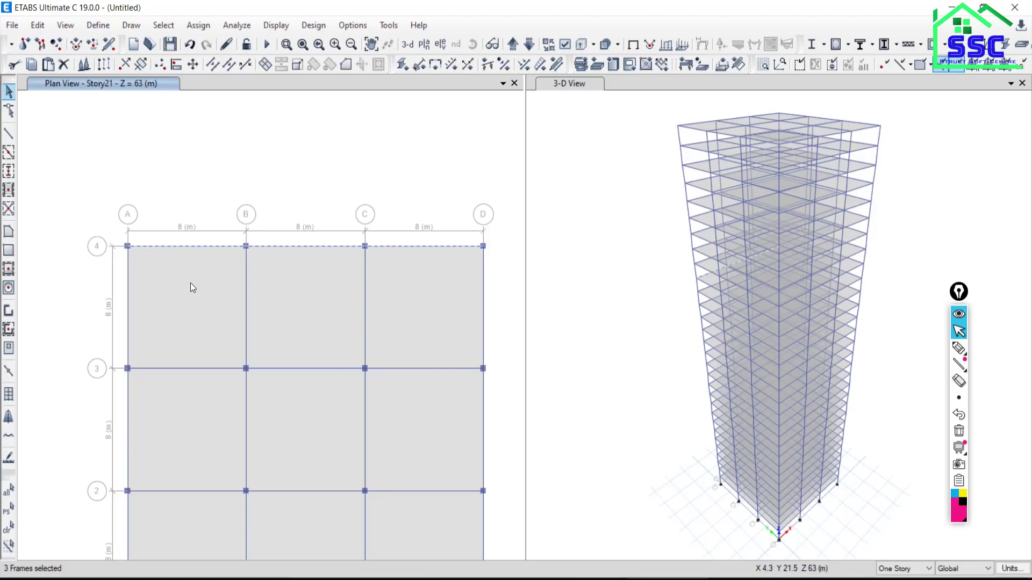
{"action": "left_click", "coordinate": [8, 528]}
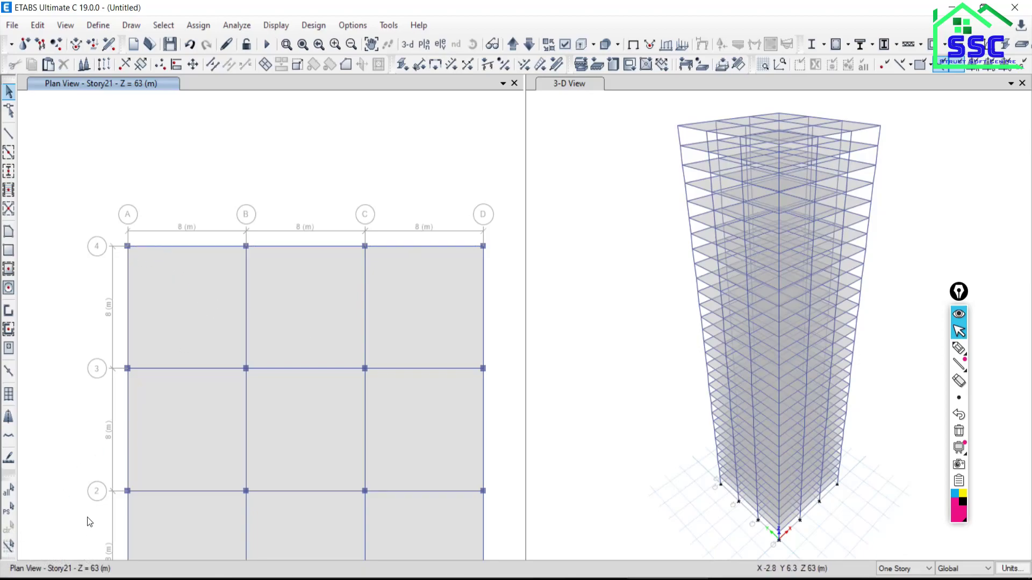
- Change the Story21 plan window to the elevation view of grid line 4
{"action": "left_click", "coordinate": [444, 46]}
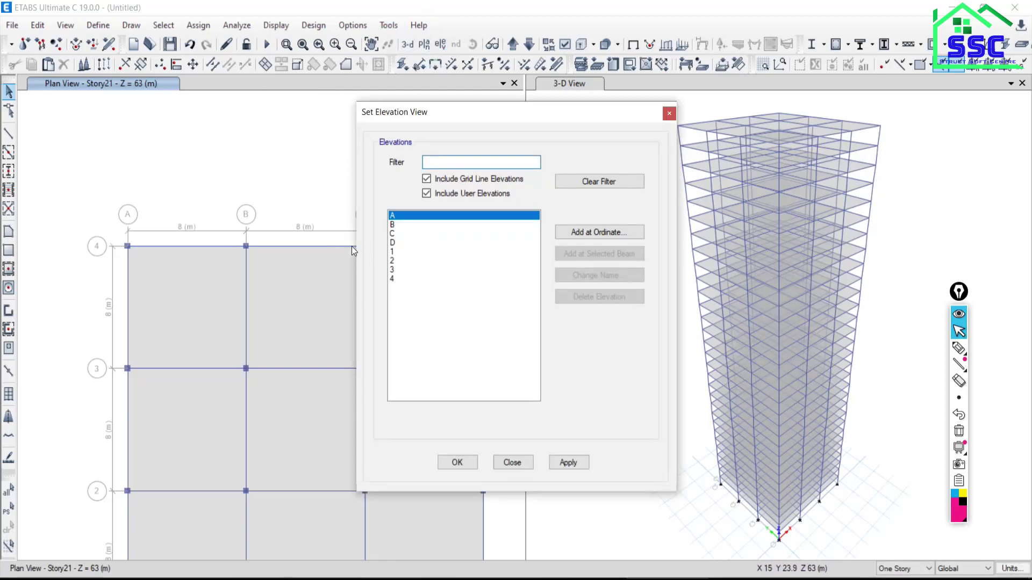
{"action": "left_click", "coordinate": [394, 279]}
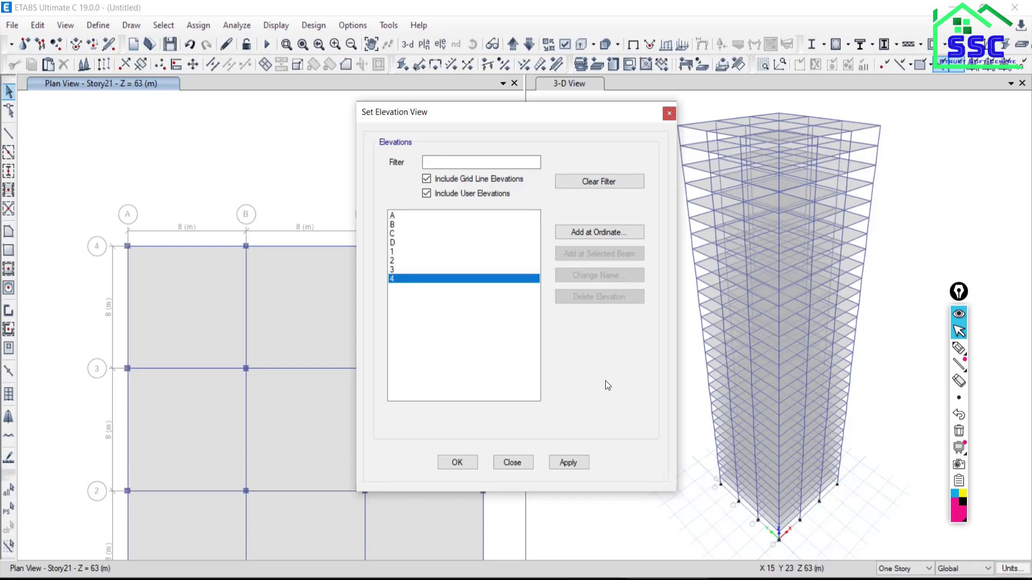
{"action": "left_click", "coordinate": [567, 463]}
{"action": "left_click", "coordinate": [512, 463]}
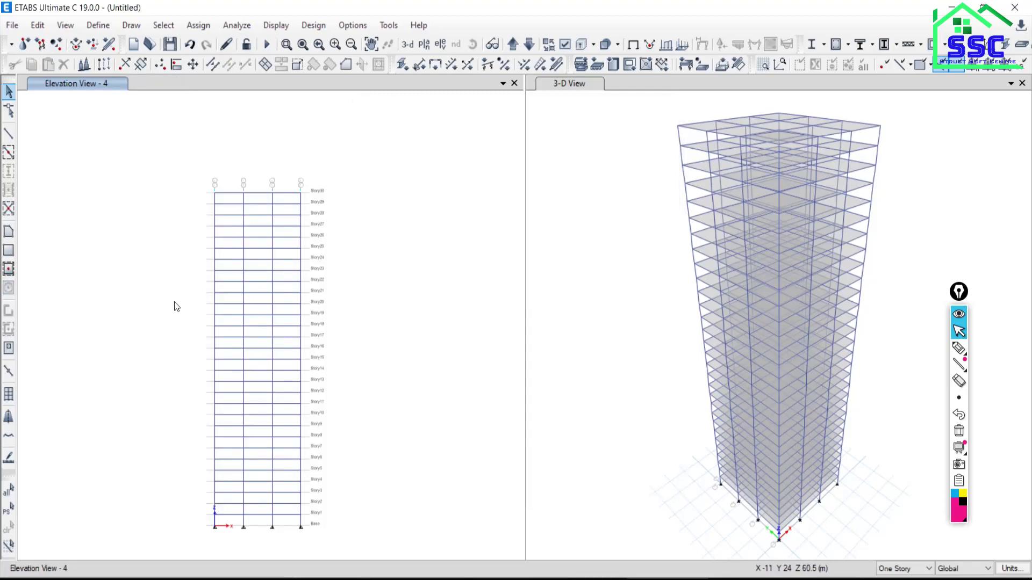
- Examine the story levels in the grid line 4 elevation, from the base up to Story30
{"action": "middle_click_drag", "start_coordinate": [297, 397], "coordinate": [329, 528]}
{"action": "scroll", "coordinate": [273, 408], "scroll_direction": "up", "scroll_amount": 3}
{"action": "scroll", "coordinate": [309, 449], "scroll_direction": "down", "scroll_amount": 3}
{"action": "scroll", "coordinate": [310, 511], "scroll_direction": "up", "scroll_amount": 3}
{"action": "middle_click_drag", "start_coordinate": [418, 514], "coordinate": [393, 392]}
{"action": "scroll", "coordinate": [417, 409], "scroll_direction": "up", "scroll_amount": 3}
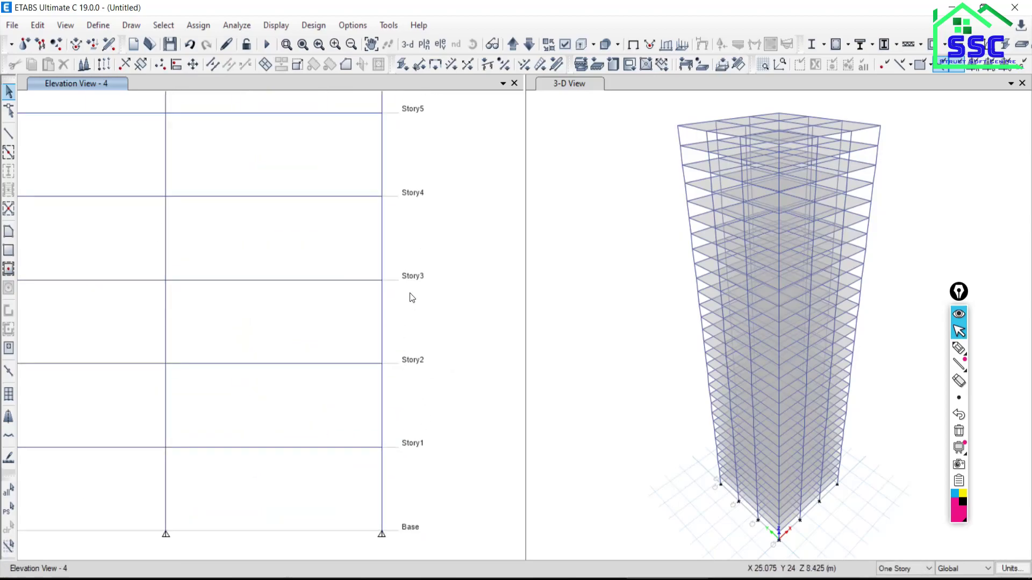
{"action": "scroll", "coordinate": [411, 274], "scroll_direction": "down", "scroll_amount": 6}
{"action": "middle_click_drag", "start_coordinate": [424, 303], "coordinate": [412, 465]}
{"action": "scroll", "coordinate": [429, 226], "scroll_direction": "up", "scroll_amount": 5}
{"action": "scroll", "coordinate": [320, 398], "scroll_direction": "down", "scroll_amount": 2}
{"action": "scroll", "coordinate": [281, 413], "scroll_direction": "up", "scroll_amount": 3}
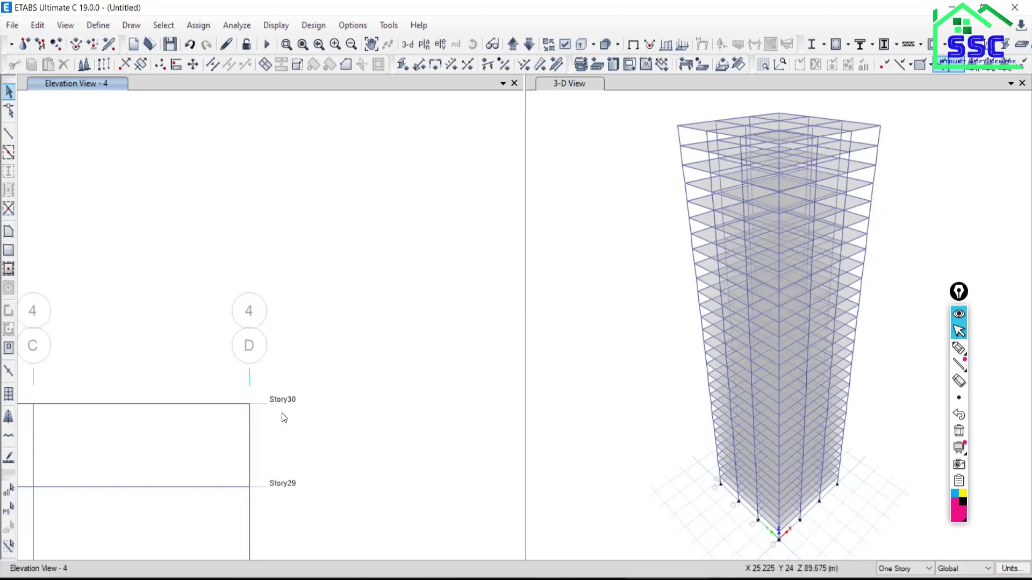
- Display the Story23 plan view in the window showing the grid 4 elevation
{"action": "scroll", "coordinate": [282, 413], "scroll_direction": "down", "scroll_amount": 3}
{"action": "middle_click_drag", "start_coordinate": [315, 420], "coordinate": [419, 247]}
{"action": "scroll", "coordinate": [368, 330], "scroll_direction": "down", "scroll_amount": 4}
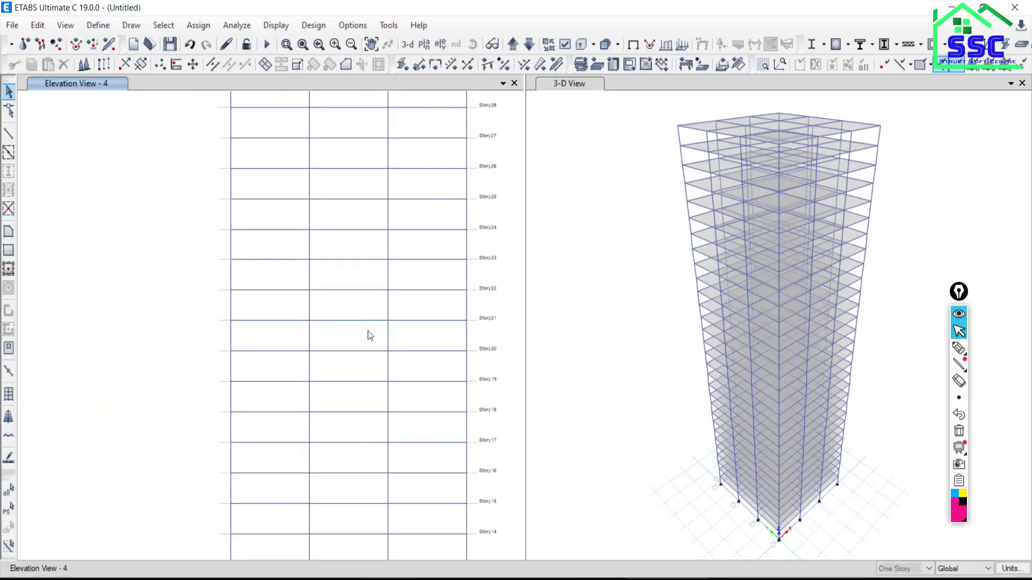
{"action": "scroll", "coordinate": [359, 351], "scroll_direction": "up", "scroll_amount": 4}
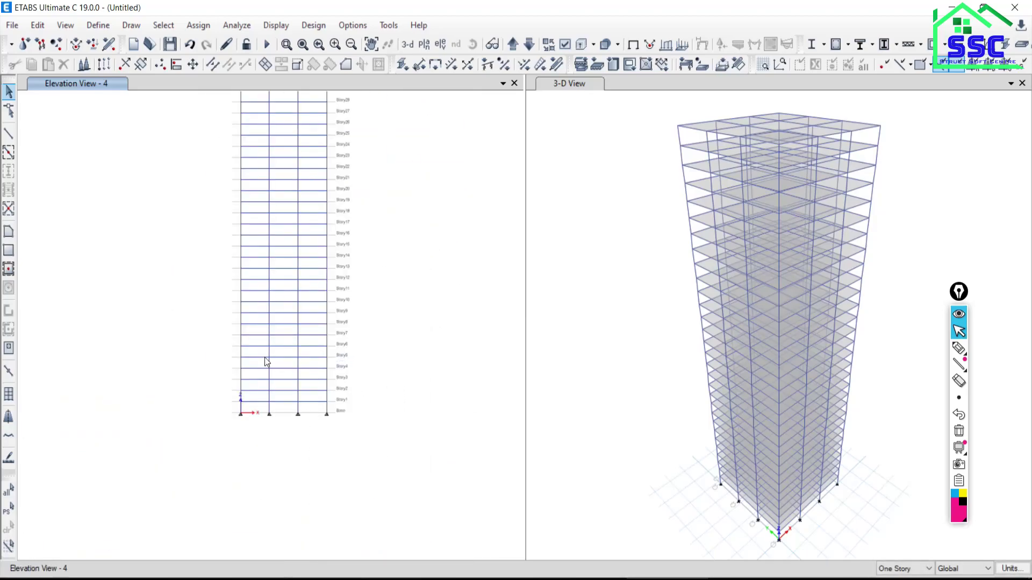
{"action": "middle_click_drag", "start_coordinate": [265, 362], "coordinate": [267, 412]}
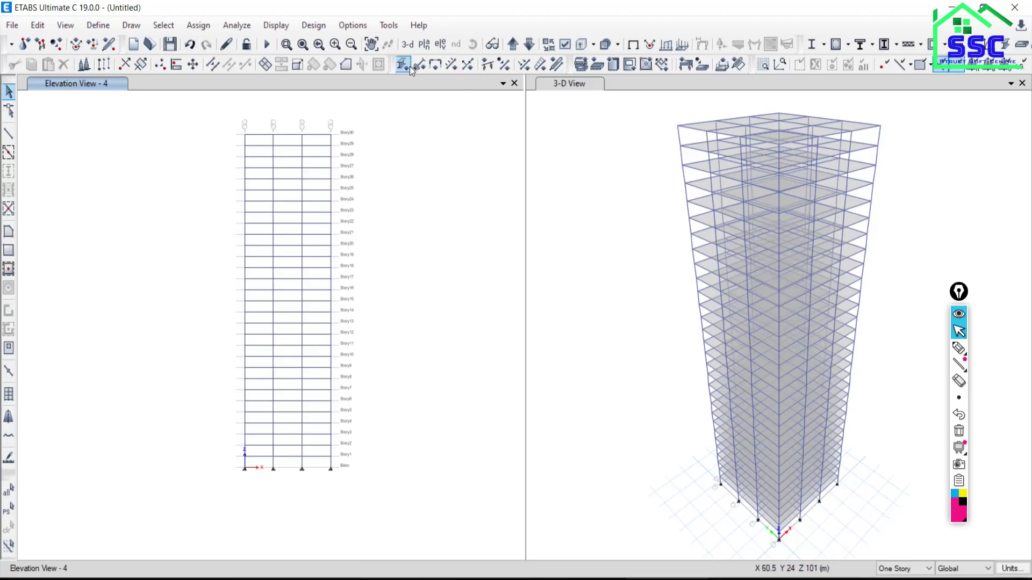
{"action": "left_click", "coordinate": [424, 44]}
{"action": "left_click", "coordinate": [666, 246]}
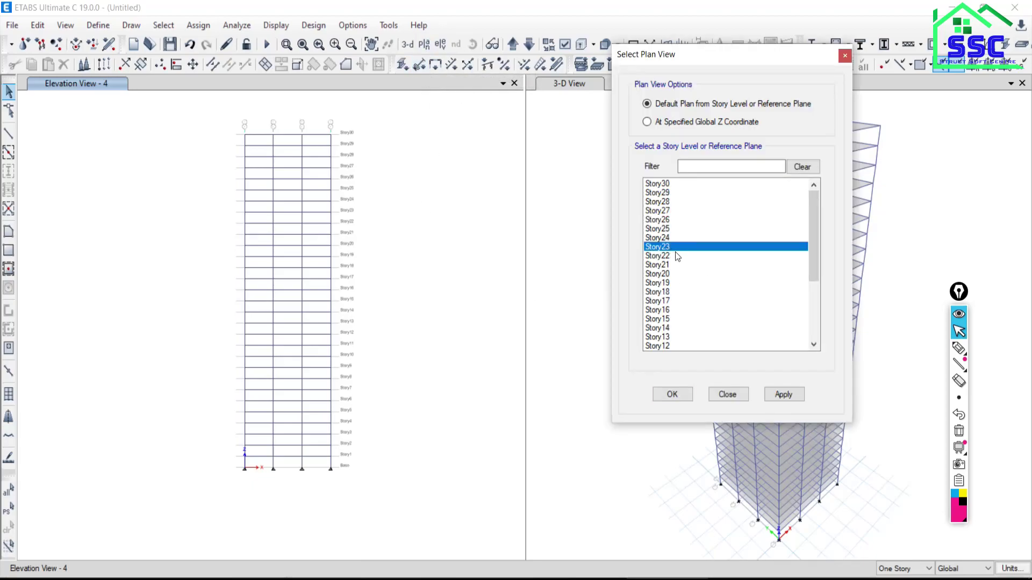
{"action": "left_click", "coordinate": [779, 396]}
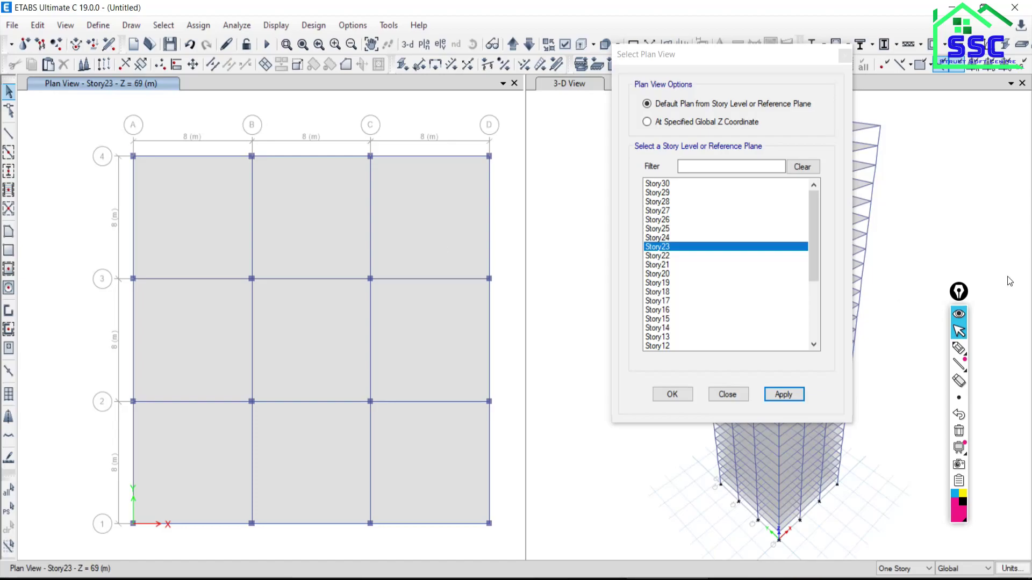
- Mark grid line B on the Story23 plan with a freehand pen stroke, clear the mark and close the plan selection
{"action": "left_click", "coordinate": [958, 347]}
{"action": "mouse_move", "coordinate": [257, 95]}
{"action": "left_mouse_down"}
{"action": "mouse_move", "coordinate": [263, 286]}
{"action": "mouse_move", "coordinate": [250, 537]}
{"action": "left_mouse_up"}
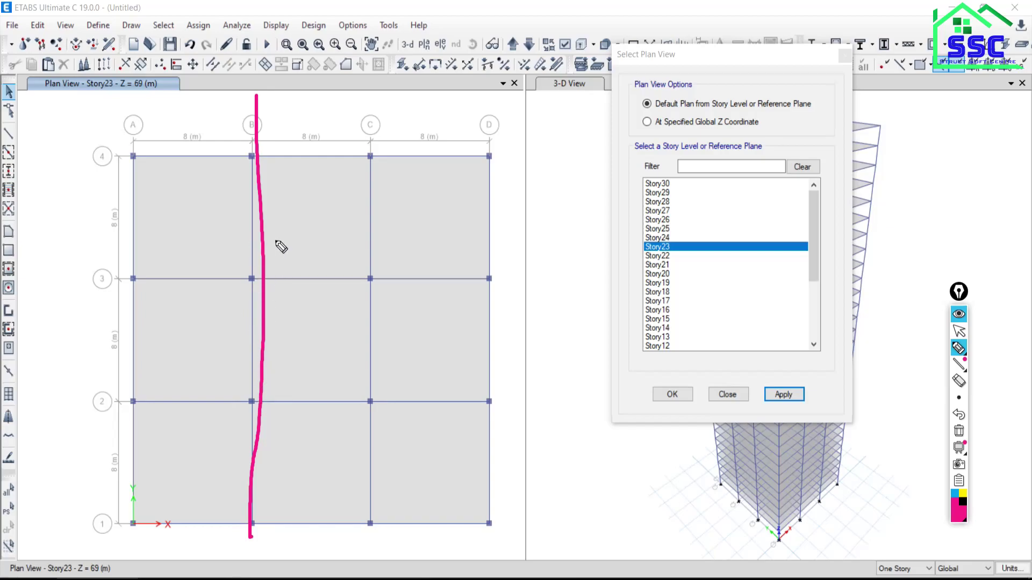
{"action": "left_click", "coordinate": [958, 430]}
{"action": "left_click", "coordinate": [959, 331]}
{"action": "left_click", "coordinate": [727, 396]}
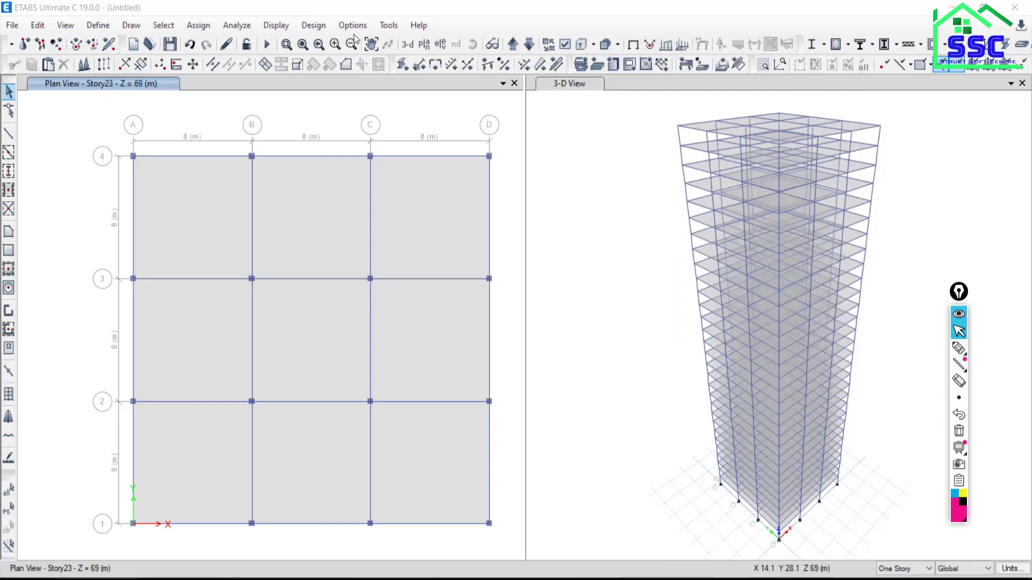
- Change the Story23 plan window to the elevation view along grid line B
{"action": "left_click", "coordinate": [439, 44]}
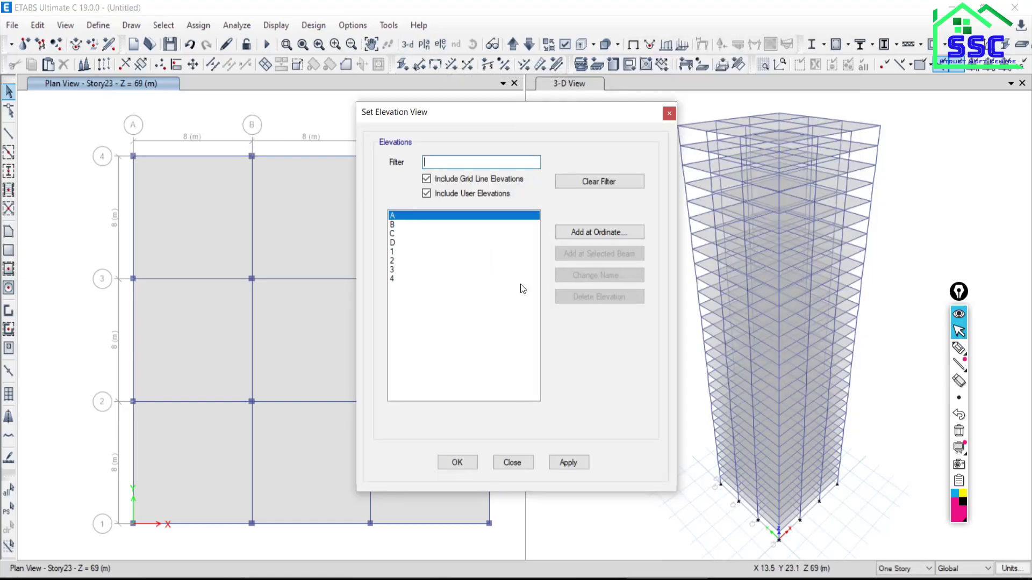
{"action": "left_click", "coordinate": [406, 225]}
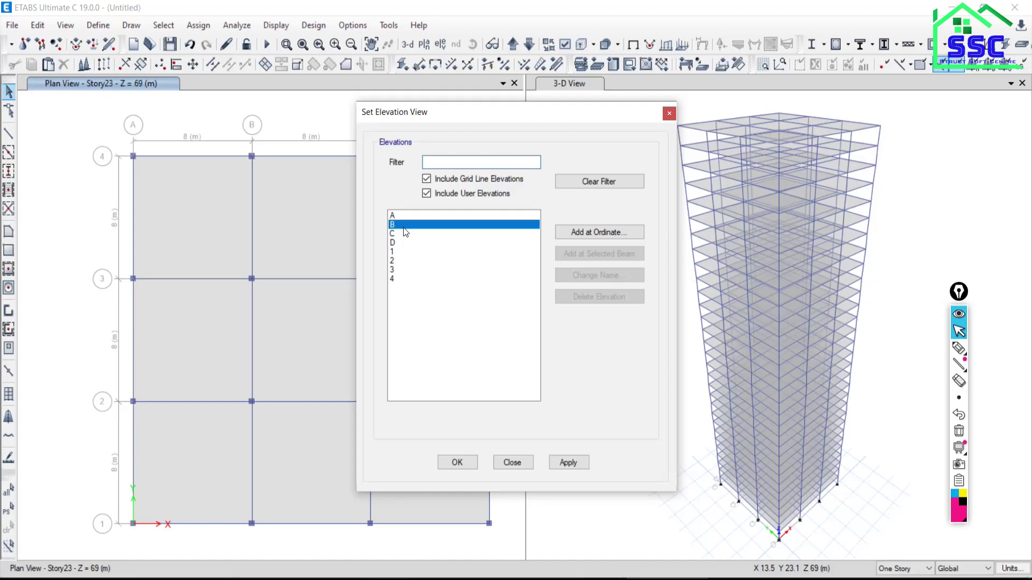
{"action": "left_click", "coordinate": [570, 466]}
{"action": "left_click", "coordinate": [517, 463]}
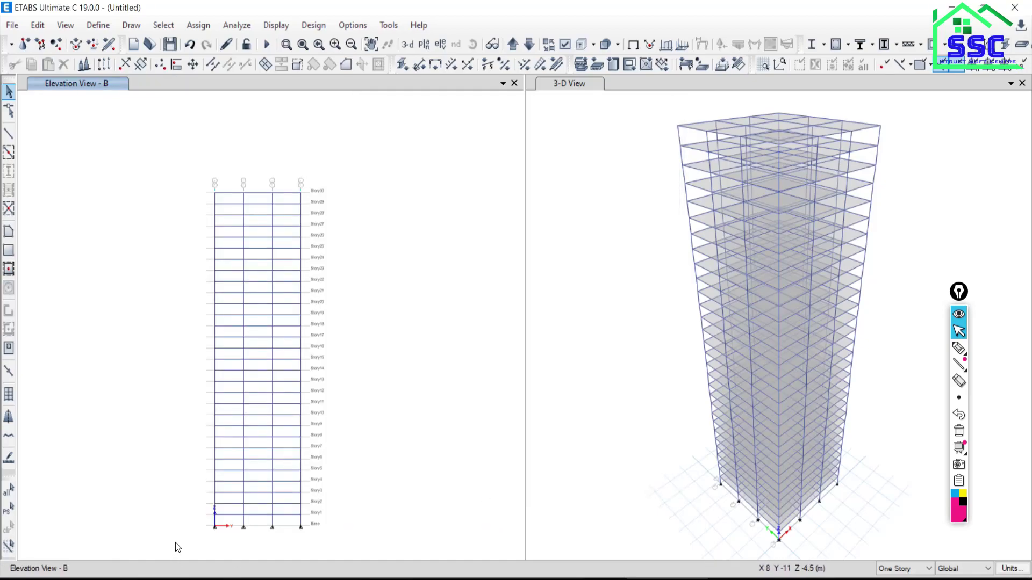
- Examine the grid labels above the top story of the grid B elevation, from grid 1 to grid 3
{"action": "scroll", "coordinate": [176, 545], "scroll_direction": "up", "scroll_amount": 6}
{"action": "scroll", "coordinate": [401, 487], "scroll_direction": "down", "scroll_amount": 3}
{"action": "middle_click_drag", "start_coordinate": [445, 260], "coordinate": [299, 415]}
{"action": "scroll", "coordinate": [242, 164], "scroll_direction": "up", "scroll_amount": 6}
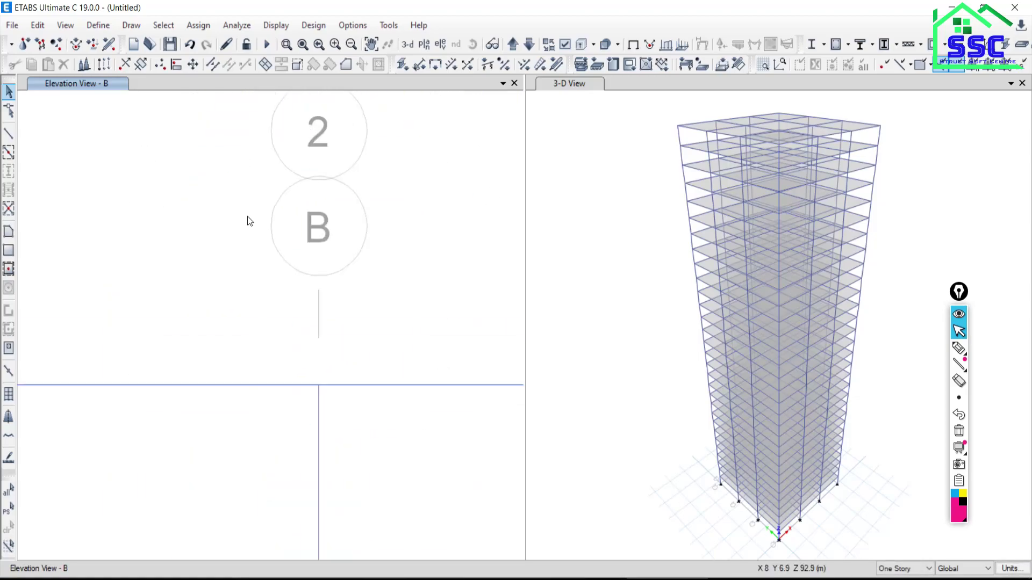
{"action": "scroll", "coordinate": [231, 237], "scroll_direction": "down", "scroll_amount": 6}
{"action": "scroll", "coordinate": [126, 250], "scroll_direction": "up", "scroll_amount": 3}
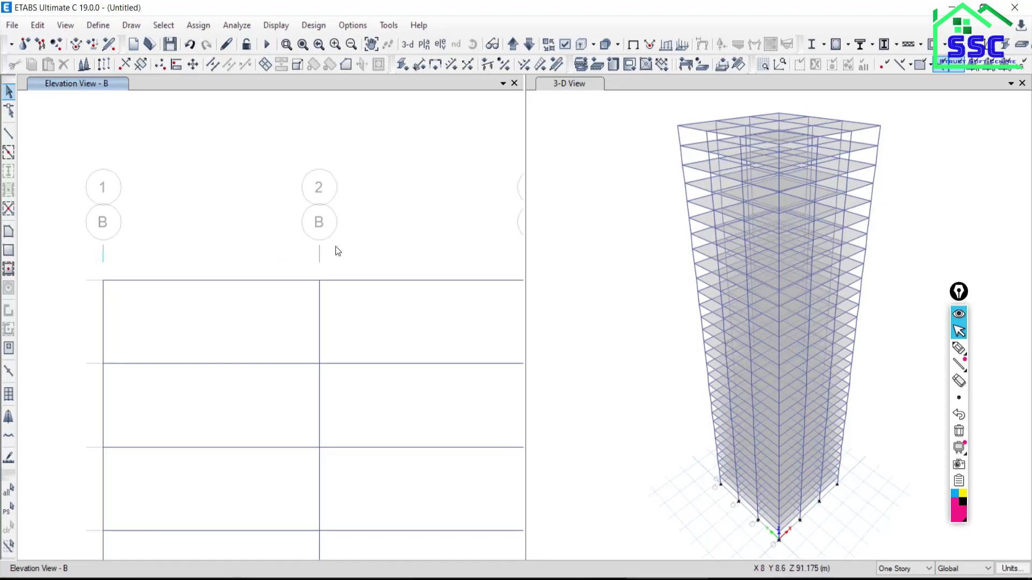
{"action": "middle_click_drag", "start_coordinate": [336, 247], "coordinate": [261, 247]}
{"action": "middle_click_drag", "start_coordinate": [445, 224], "coordinate": [411, 162]}
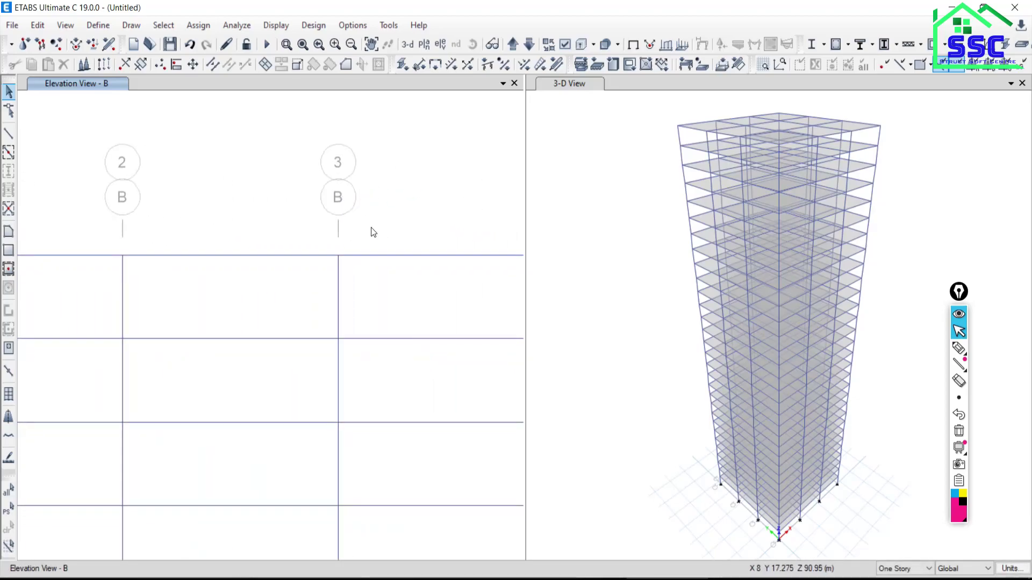
- Replace the 3-D view with the Story23 plan view, keeping the grid B elevation alongside it
{"action": "left_click", "coordinate": [423, 45]}
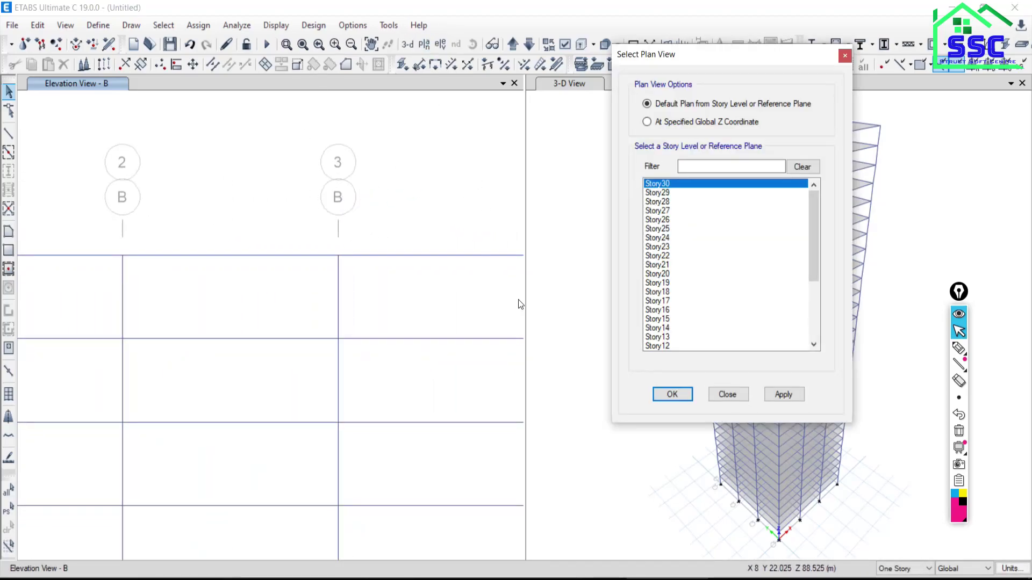
{"action": "left_click", "coordinate": [744, 397]}
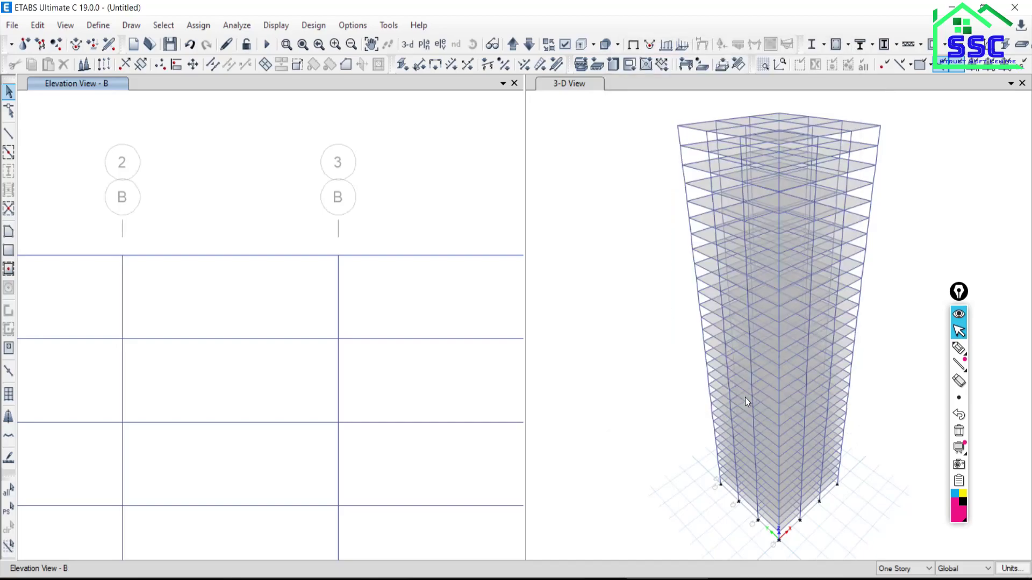
{"action": "left_click", "coordinate": [890, 270]}
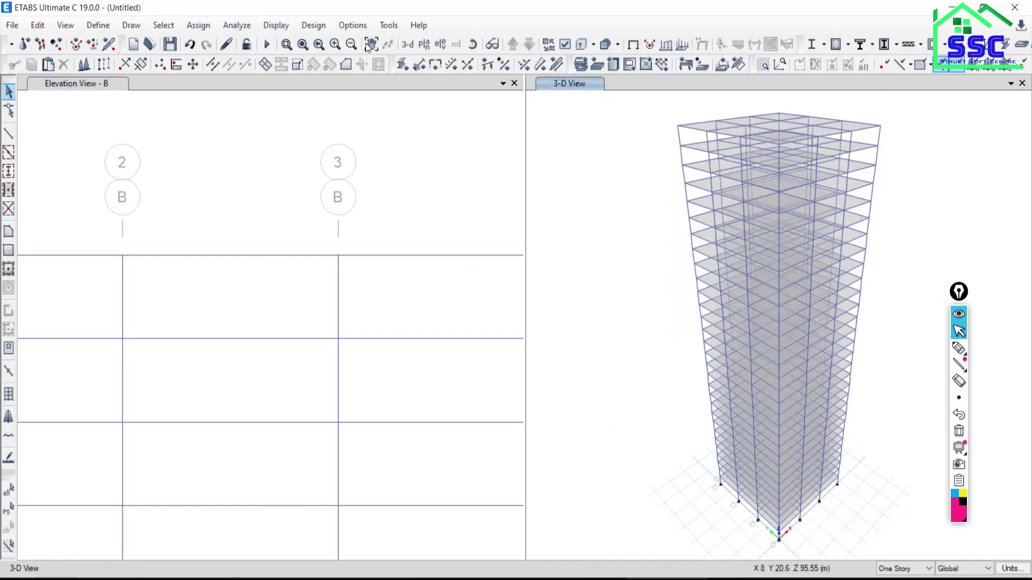
{"action": "left_click", "coordinate": [665, 248]}
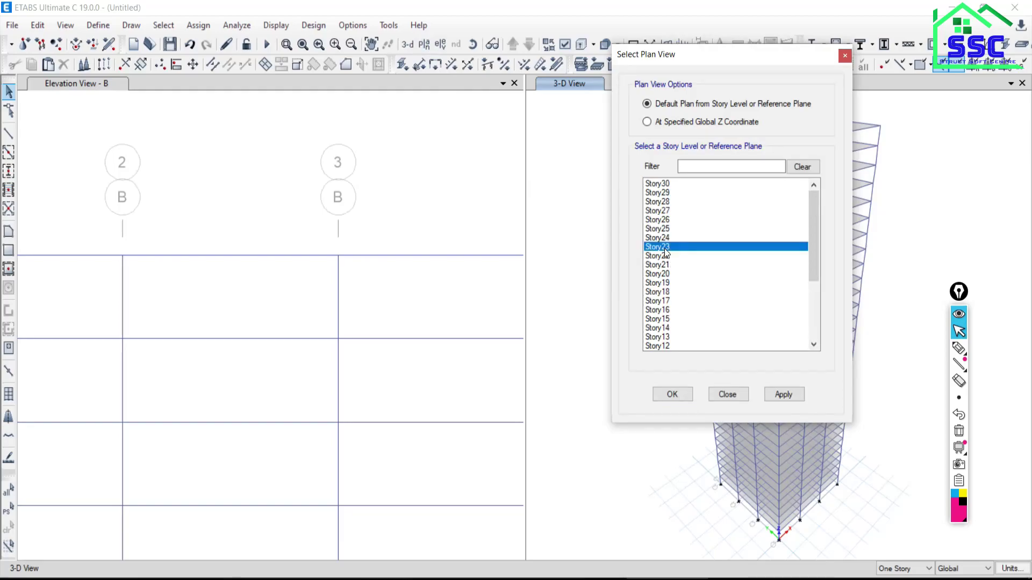
{"action": "left_click", "coordinate": [772, 396]}
{"action": "left_click", "coordinate": [723, 396]}
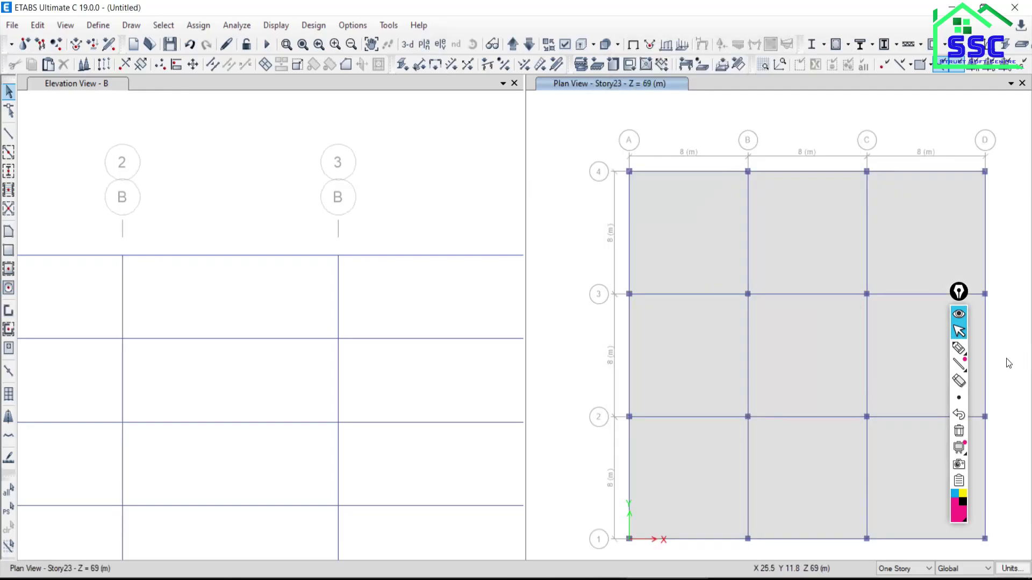
- Mark grid line B and the crossing grid lines 4, 3, 2 and 1 on the Story23 plan with freehand pen strokes
{"action": "left_click", "coordinate": [960, 352]}
{"action": "left_click_drag", "start_coordinate": [745, 131], "coordinate": [745, 544]}
{"action": "mouse_move", "coordinate": [743, 107]}
{"action": "left_mouse_down"}
{"action": "mouse_move", "coordinate": [744, 120]}
{"action": "mouse_move", "coordinate": [773, 131]}
{"action": "mouse_move", "coordinate": [751, 138]}
{"action": "left_mouse_up"}
{"action": "left_click_drag", "start_coordinate": [608, 171], "coordinate": [771, 173]}
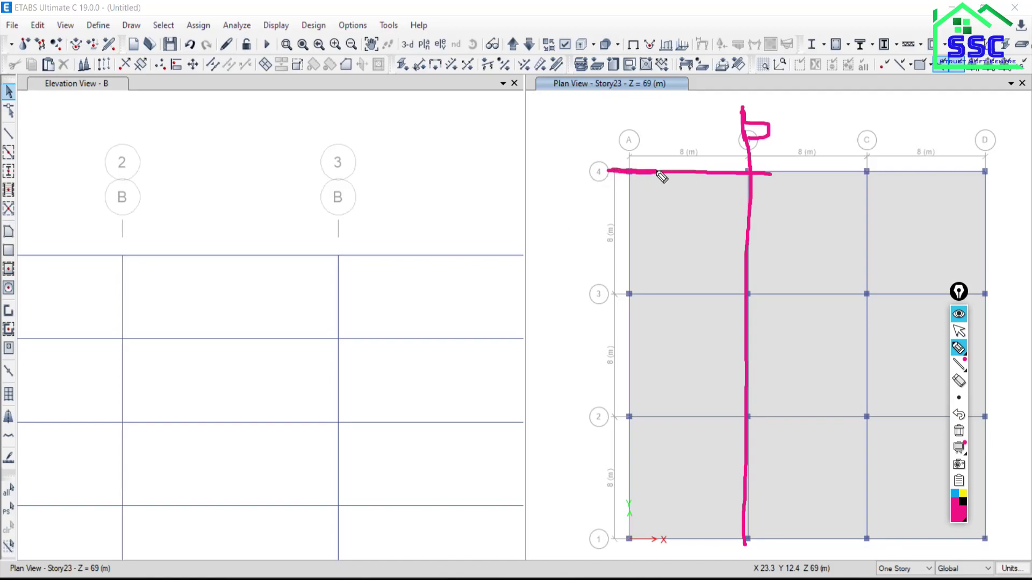
{"action": "mouse_move", "coordinate": [601, 159]}
{"action": "left_mouse_down"}
{"action": "mouse_move", "coordinate": [591, 184]}
{"action": "mouse_move", "coordinate": [602, 181]}
{"action": "left_mouse_up"}
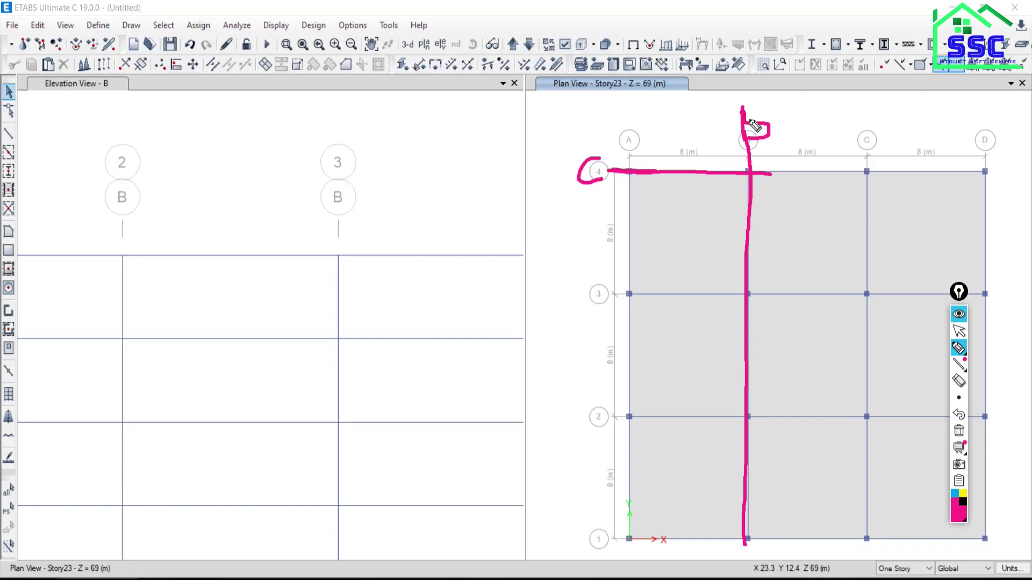
{"action": "mouse_move", "coordinate": [602, 277]}
{"action": "left_mouse_down"}
{"action": "mouse_move", "coordinate": [617, 303]}
{"action": "mouse_move", "coordinate": [771, 293]}
{"action": "left_mouse_up"}
{"action": "left_click_drag", "start_coordinate": [579, 420], "coordinate": [761, 412]}
{"action": "left_click_drag", "start_coordinate": [587, 537], "coordinate": [747, 539]}
{"action": "left_click", "coordinate": [959, 331]}
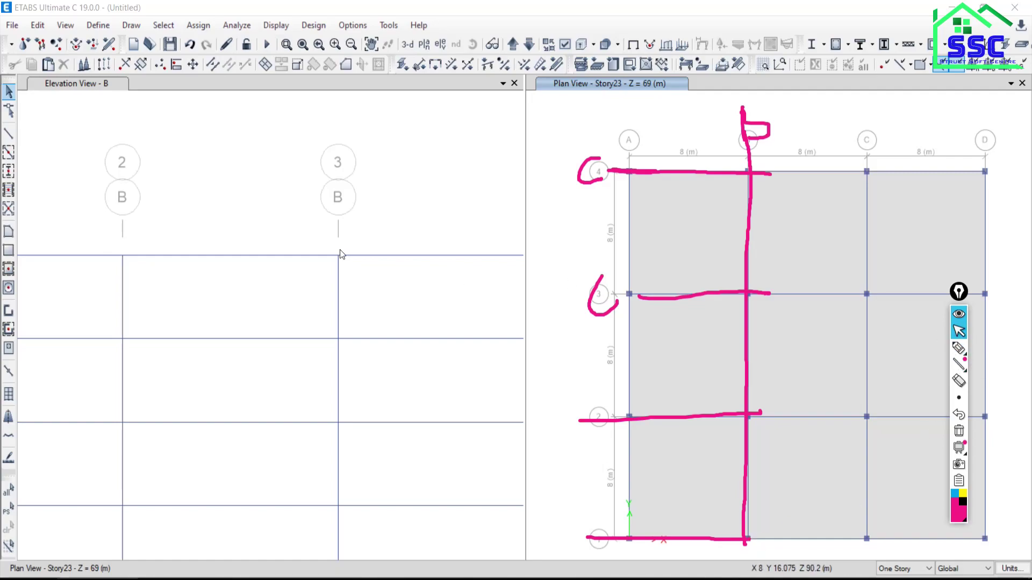
- Compare the marked plan grids with the grid labels of the B elevation and clear all pen marks
{"action": "scroll", "coordinate": [337, 253], "scroll_direction": "down", "scroll_amount": 3}
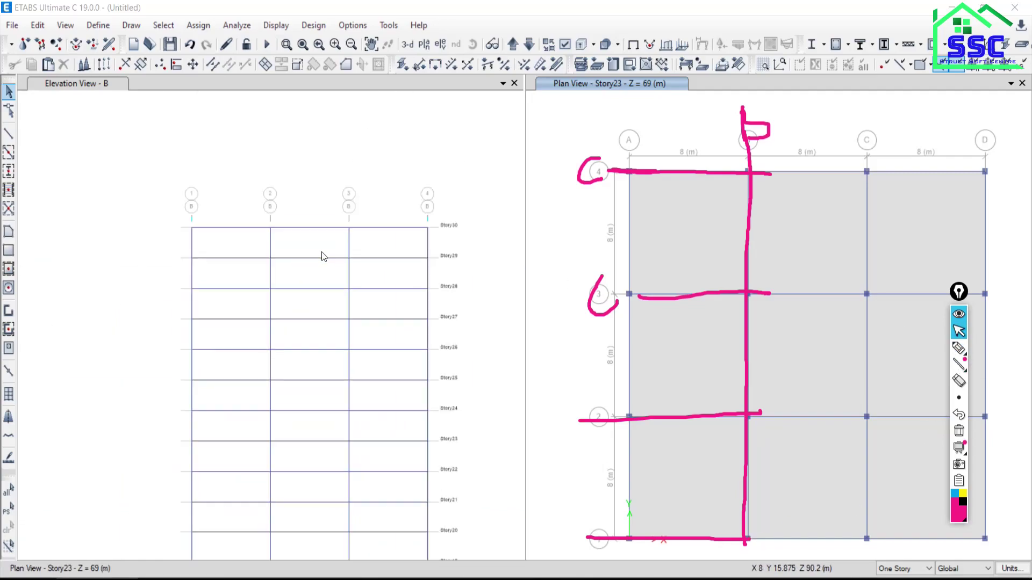
{"action": "scroll", "coordinate": [193, 215], "scroll_direction": "up", "scroll_amount": 3}
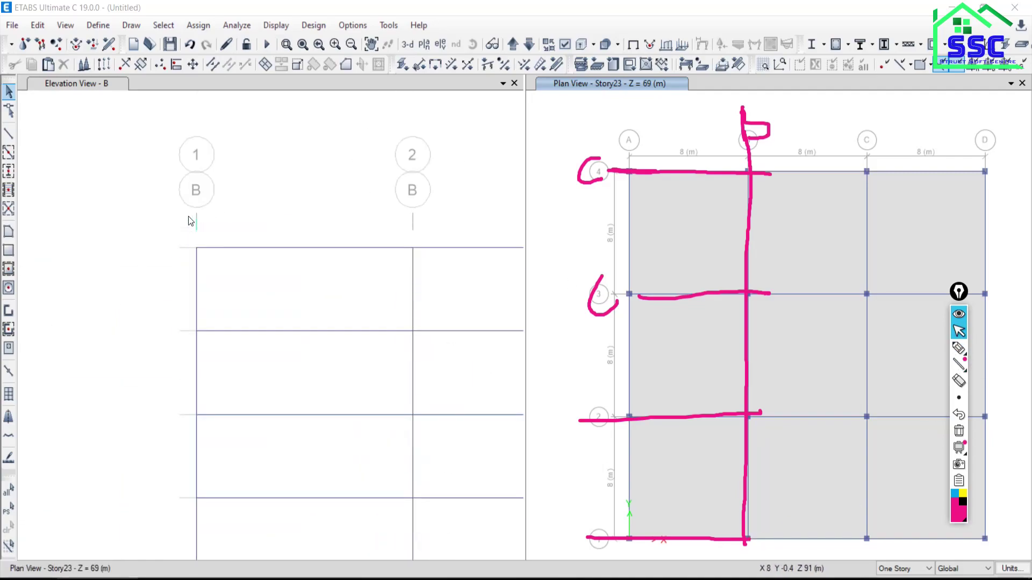
{"action": "left_click", "coordinate": [245, 272]}
{"action": "middle_click_drag", "start_coordinate": [277, 328], "coordinate": [264, 318]}
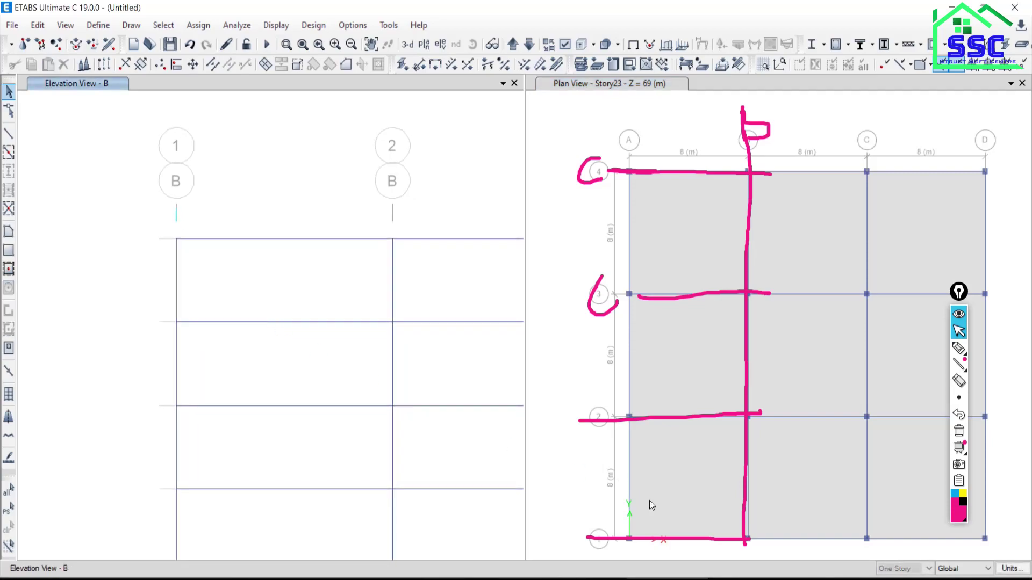
{"action": "left_click", "coordinate": [959, 431]}
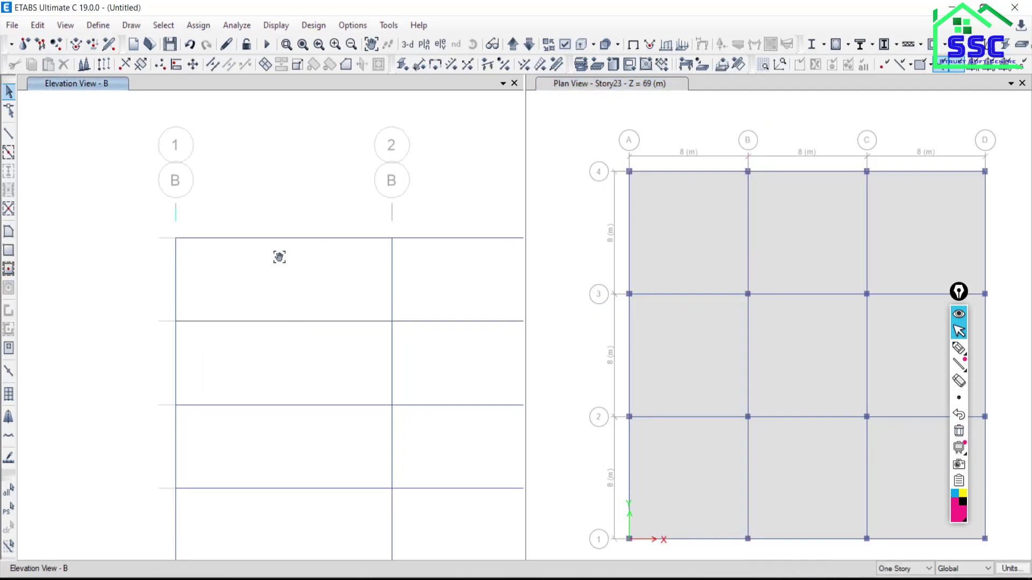
- Examine the grid B elevation from grid 1 to grid 4 and over its full height from Story30 to Base
{"action": "middle_click_drag", "start_coordinate": [281, 257], "coordinate": [211, 246]}
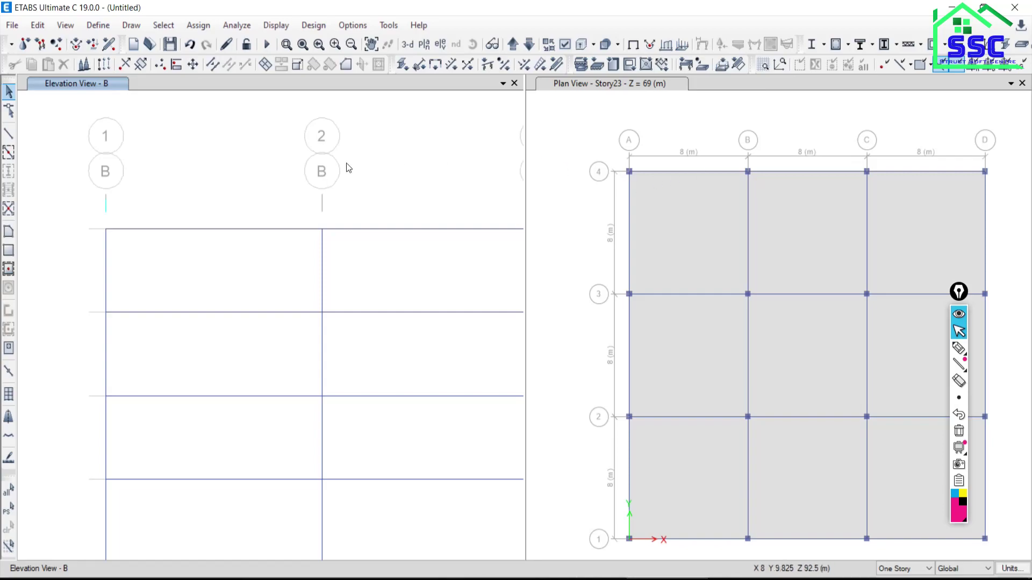
{"action": "scroll", "coordinate": [303, 246], "scroll_direction": "down", "scroll_amount": 3}
{"action": "scroll", "coordinate": [431, 222], "scroll_direction": "up", "scroll_amount": 3}
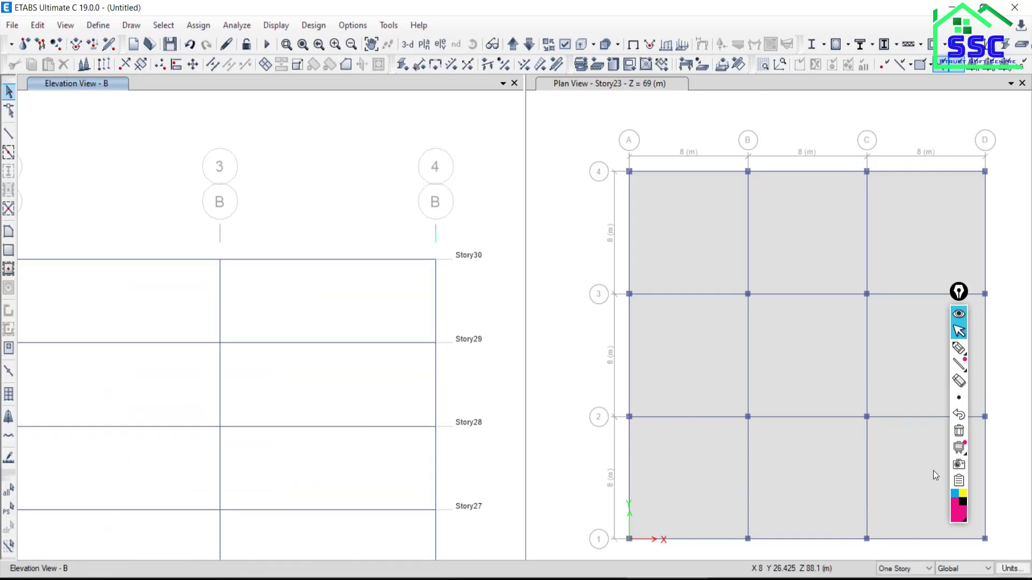
{"action": "scroll", "coordinate": [430, 266], "scroll_direction": "down", "scroll_amount": 3}
{"action": "middle_click_drag", "start_coordinate": [430, 273], "coordinate": [402, 183]}
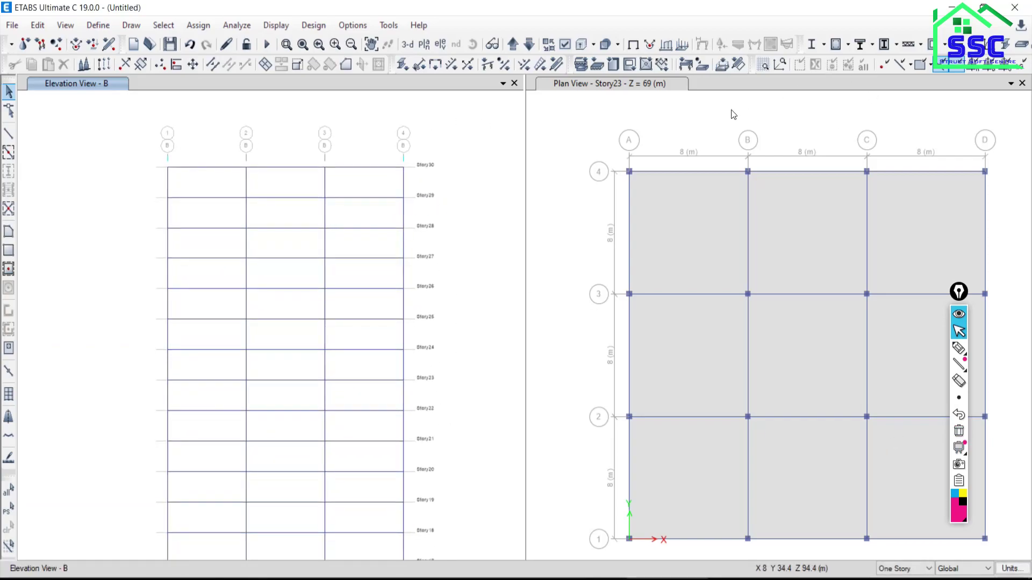
{"action": "scroll", "coordinate": [382, 251], "scroll_direction": "down", "scroll_amount": 3}
{"action": "scroll", "coordinate": [385, 269], "scroll_direction": "up", "scroll_amount": 1}
{"action": "middle_click_drag", "start_coordinate": [390, 270], "coordinate": [361, 230]}
{"action": "scroll", "coordinate": [329, 195], "scroll_direction": "up", "scroll_amount": 3}
{"action": "scroll", "coordinate": [380, 215], "scroll_direction": "down", "scroll_amount": 3}
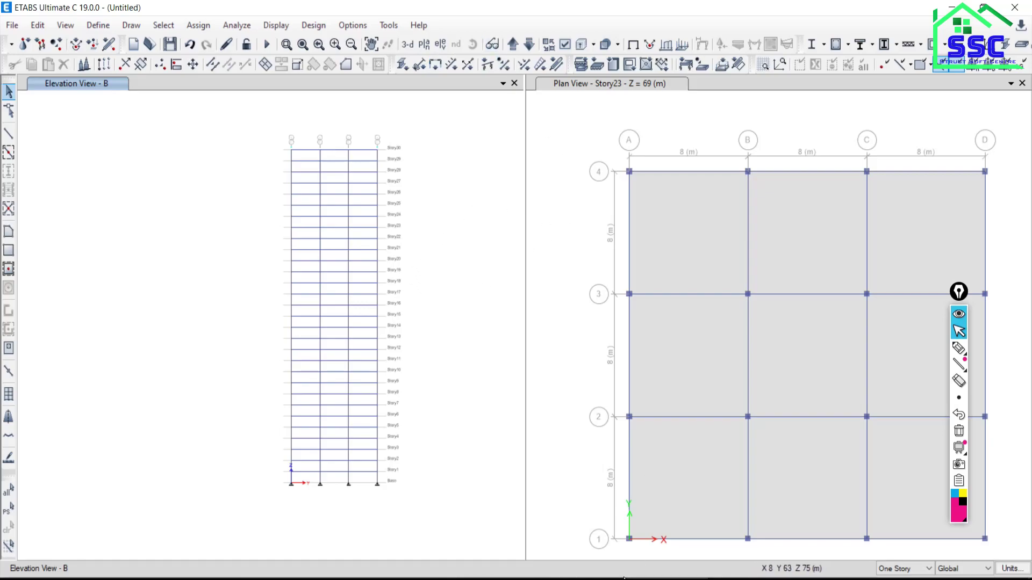
- Switch to IMPORTANT COMMANDS.pdf in Nitro Pro, review the list of command topics, and return to ETABS
{"action": "left_click", "coordinate": [626, 578]}
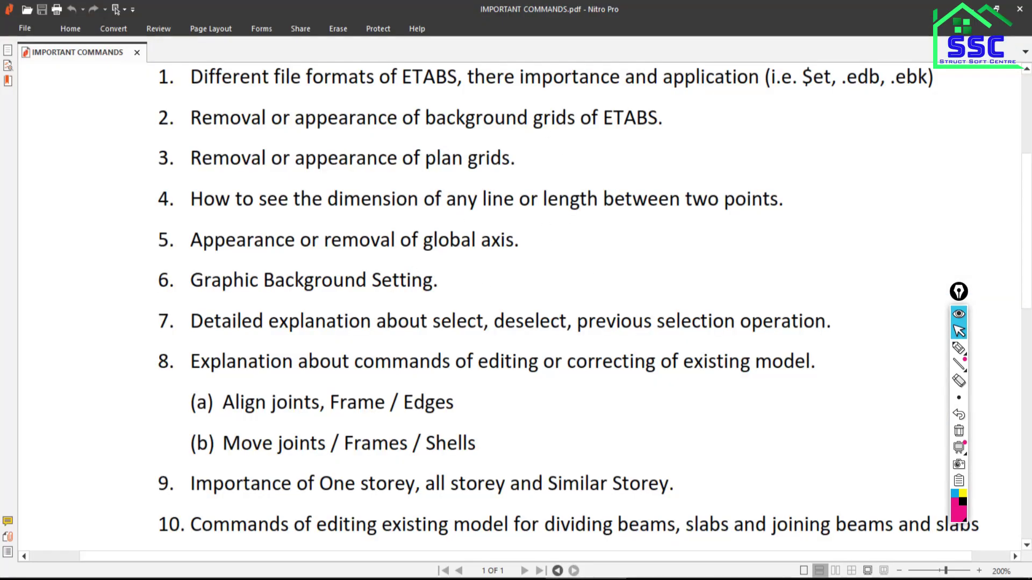
{"action": "scroll", "coordinate": [346, 502], "scroll_direction": "down", "scroll_amount": 3}
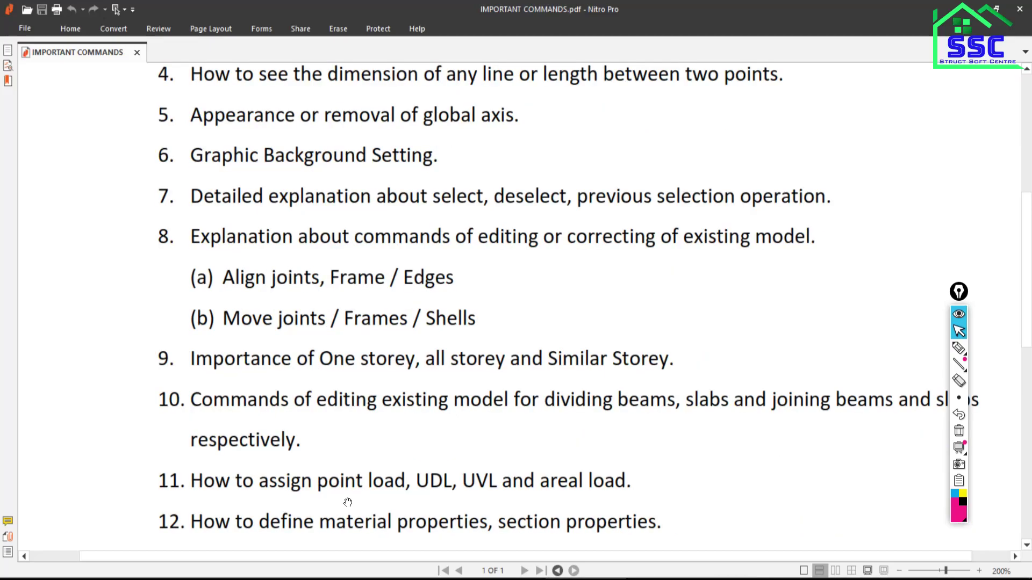
{"action": "scroll", "coordinate": [348, 482], "scroll_direction": "up", "scroll_amount": 2}
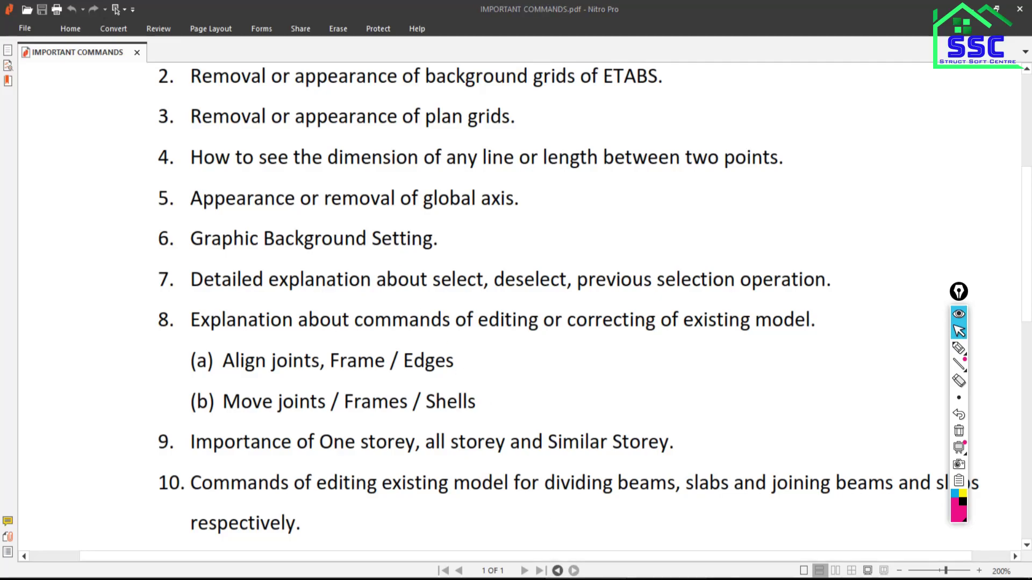
{"action": "key", "text": "alt+Tab"}
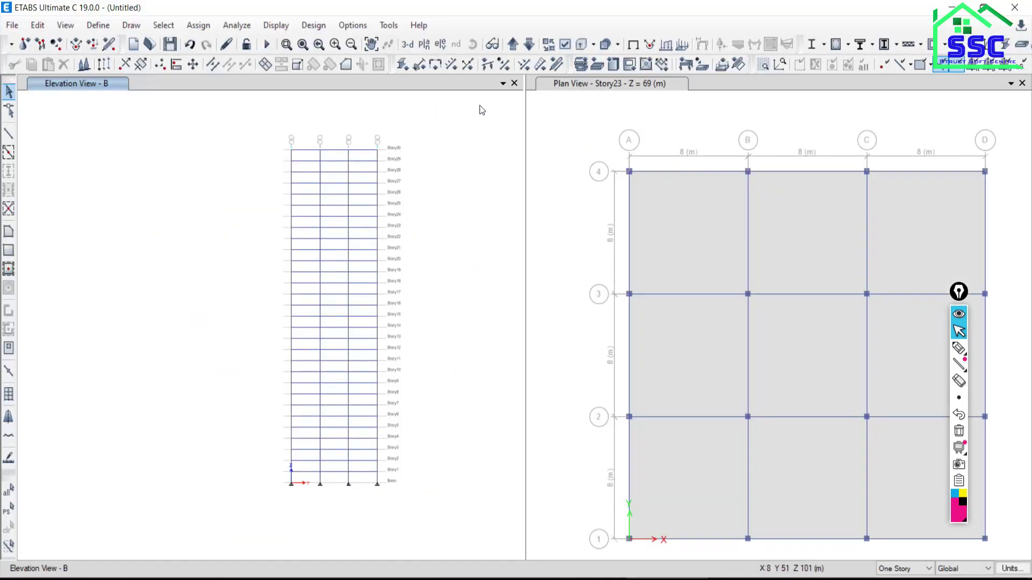
- Close the grid B elevation view so that only the Story23 plan view remains open
{"action": "left_click", "coordinate": [514, 84]}
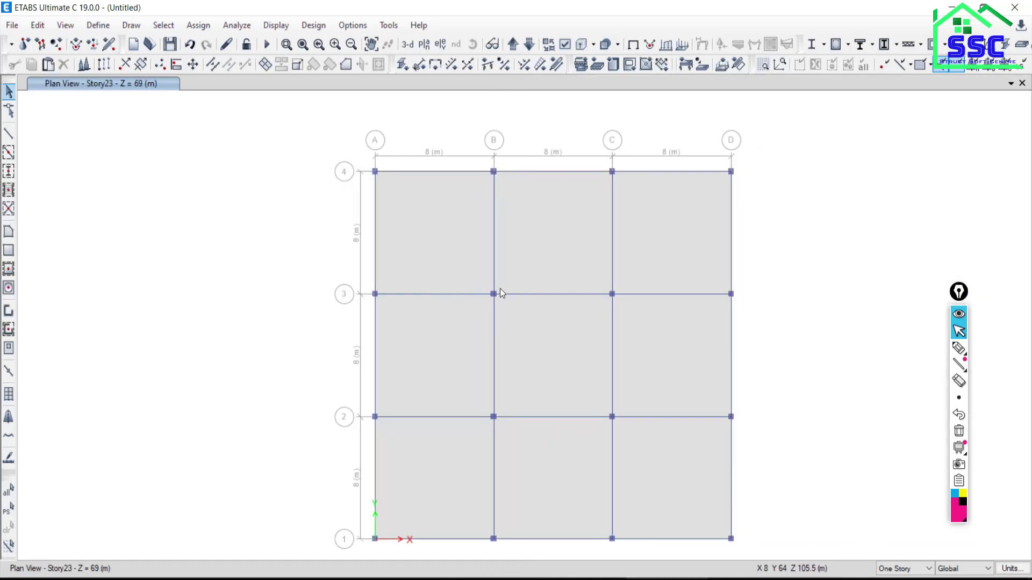
{"action": "left_click", "coordinate": [354, 24]}
{"action": "mouse_move", "coordinate": [384, 169]}
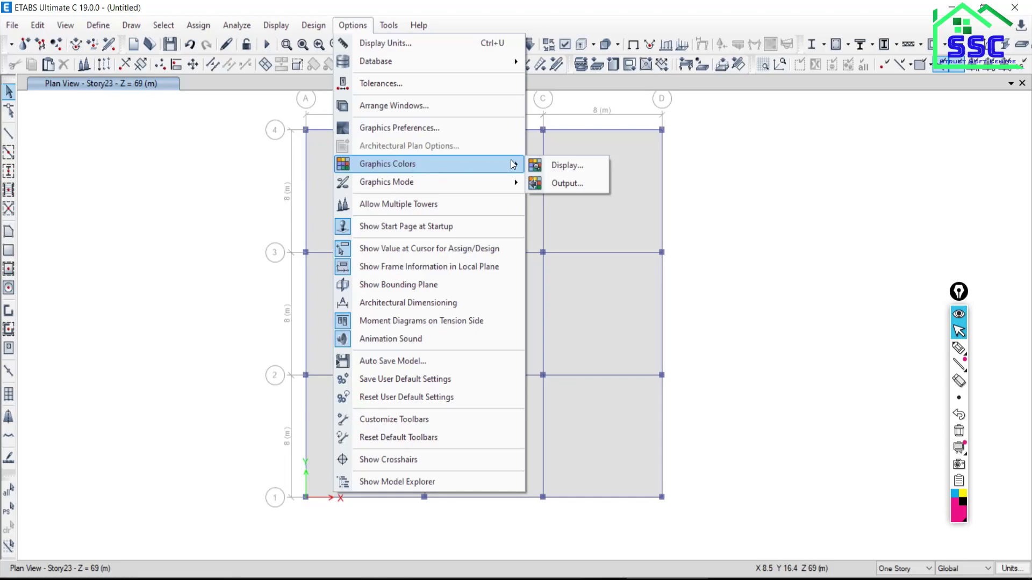
{"action": "left_click", "coordinate": [549, 186]}
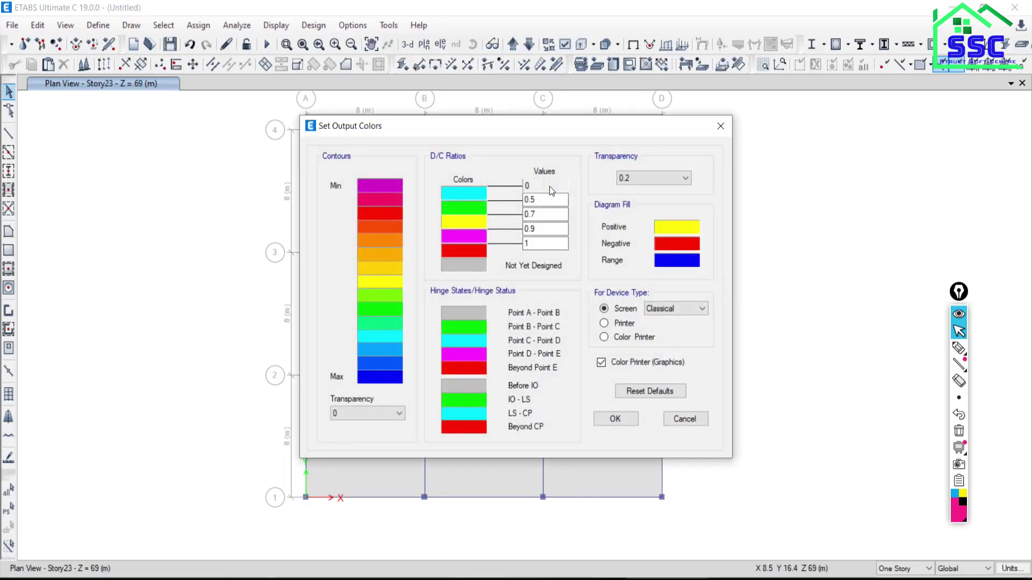
{"action": "left_click", "coordinate": [673, 419]}
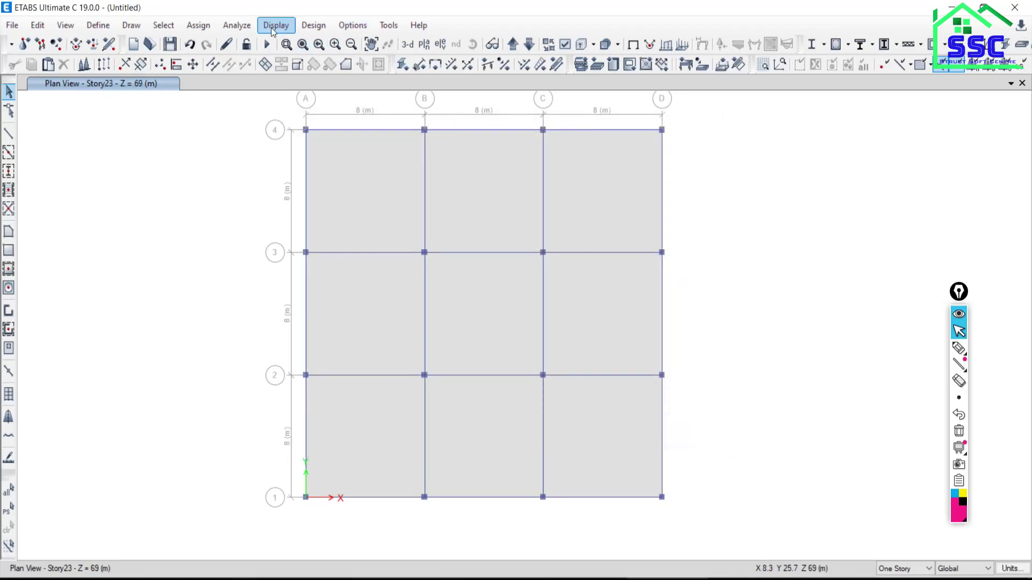
- Set the display color of columns to red (255, 0, 0) and apply it to the Story23 plan
{"action": "left_click", "coordinate": [345, 25]}
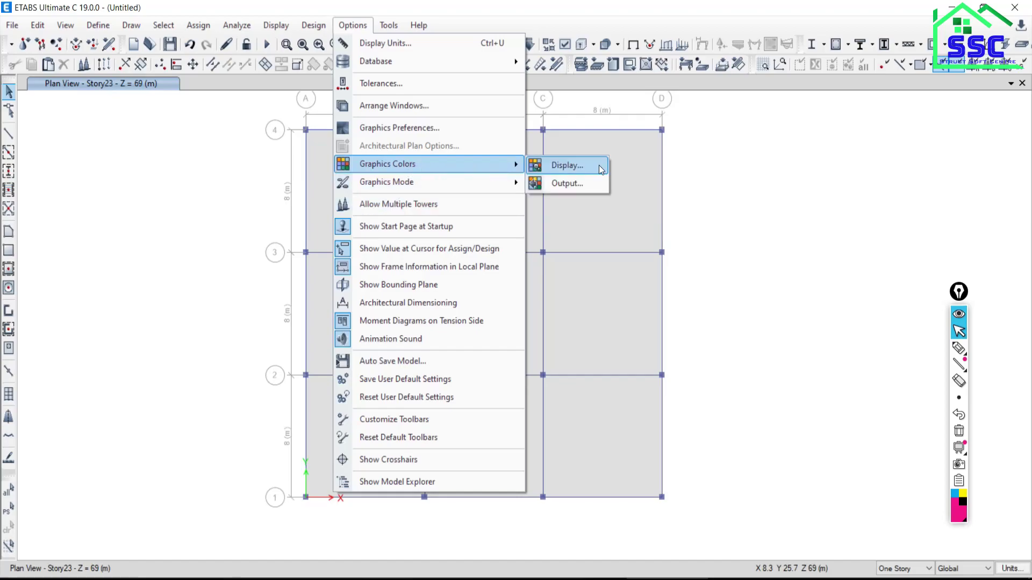
{"action": "left_click", "coordinate": [561, 169]}
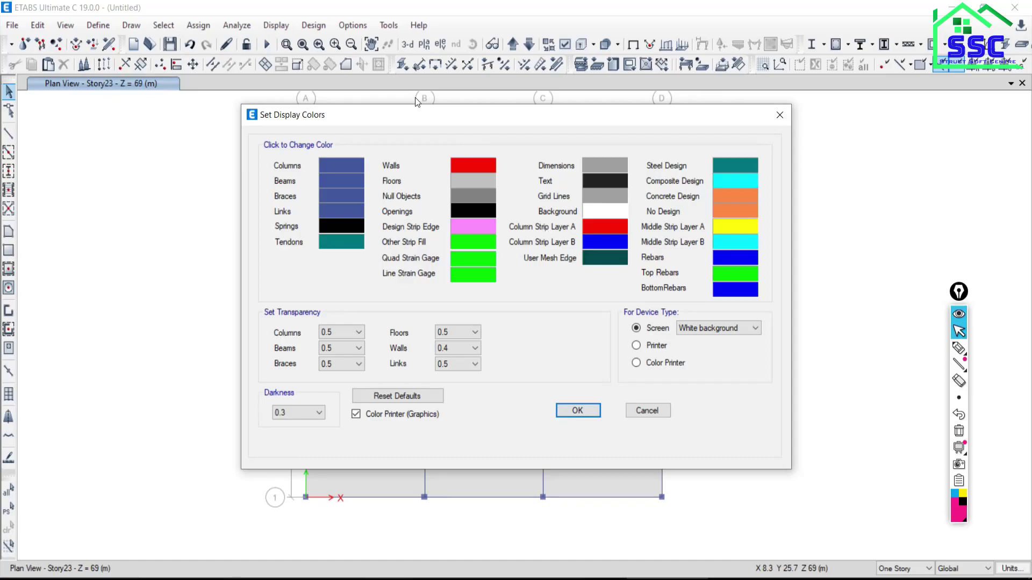
{"action": "left_click_drag", "start_coordinate": [430, 120], "coordinate": [831, 179]}
{"action": "scroll", "coordinate": [507, 247], "scroll_direction": "down", "scroll_amount": 2}
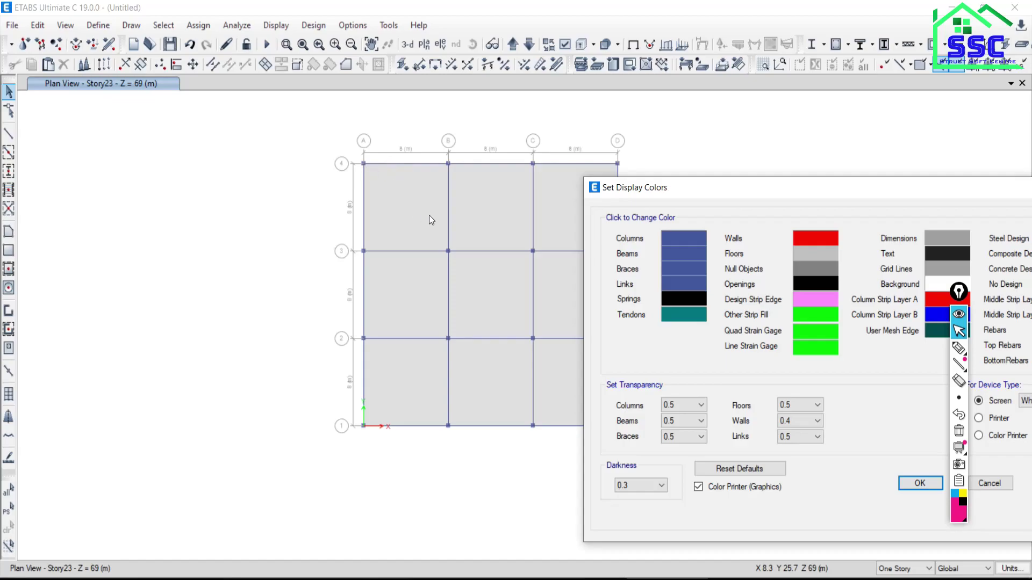
{"action": "left_click", "coordinate": [699, 241]}
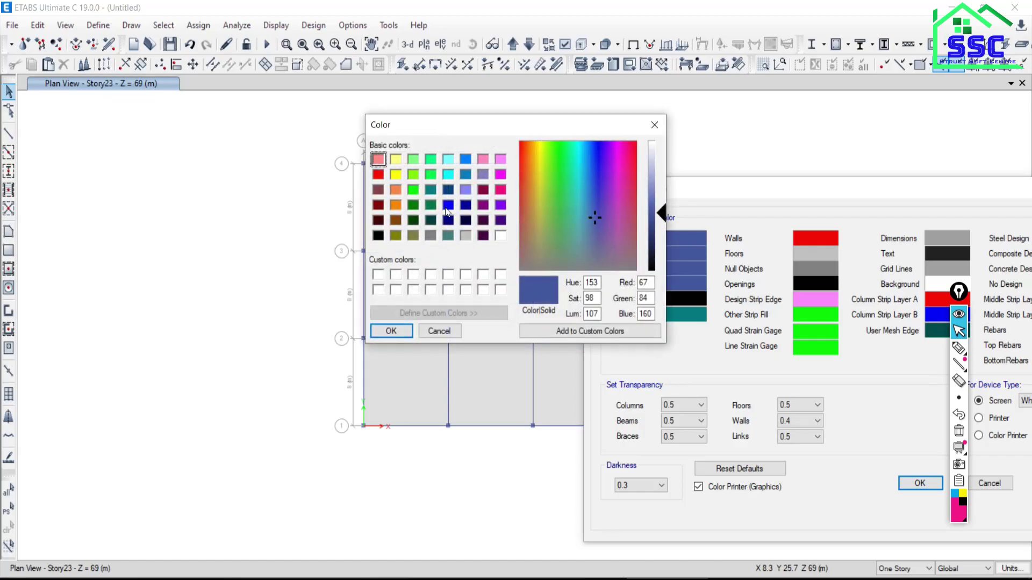
{"action": "left_click", "coordinate": [379, 176]}
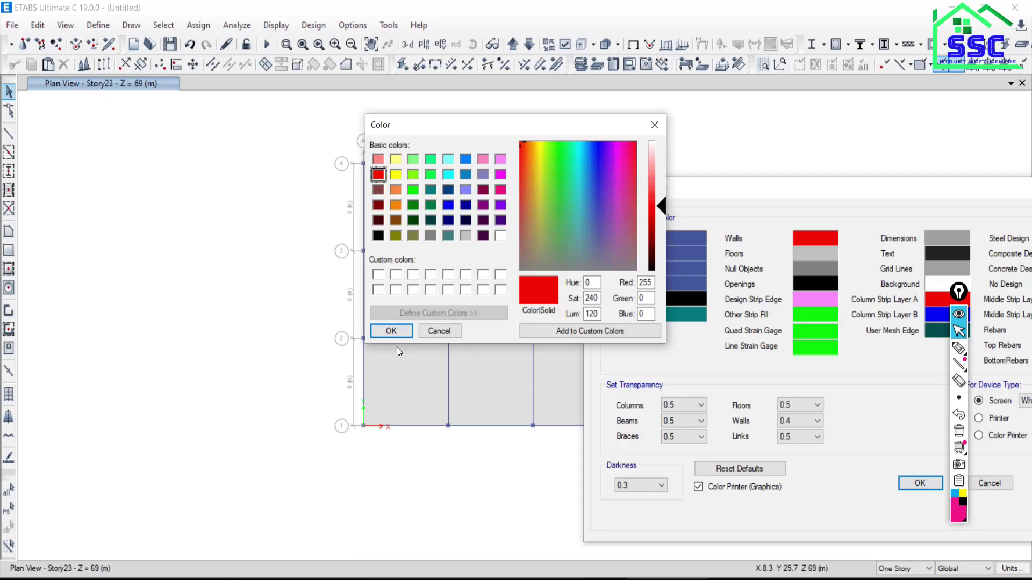
{"action": "left_click", "coordinate": [390, 331]}
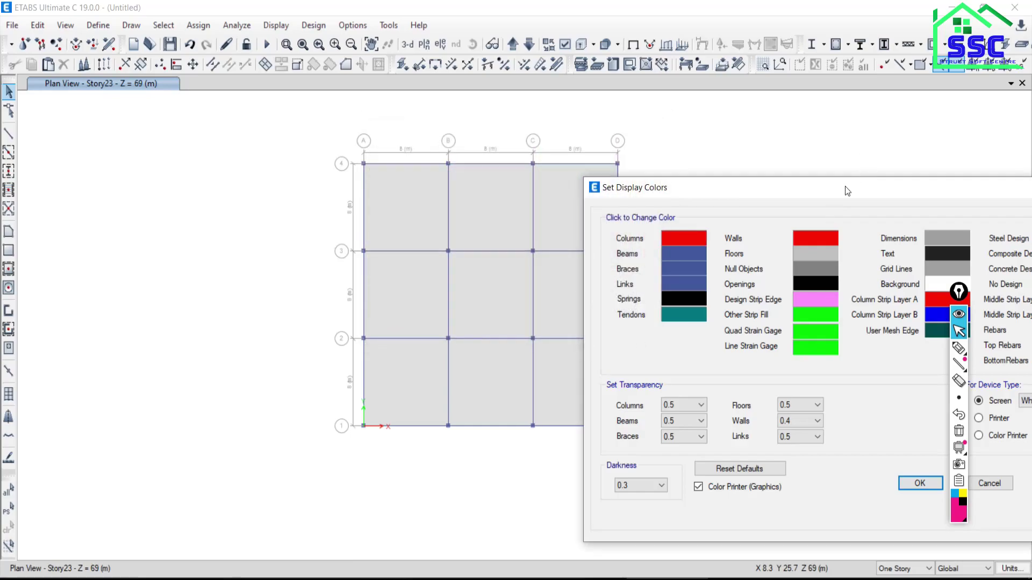
{"action": "left_click_drag", "start_coordinate": [847, 190], "coordinate": [758, 95]}
{"action": "left_click", "coordinate": [829, 395]}
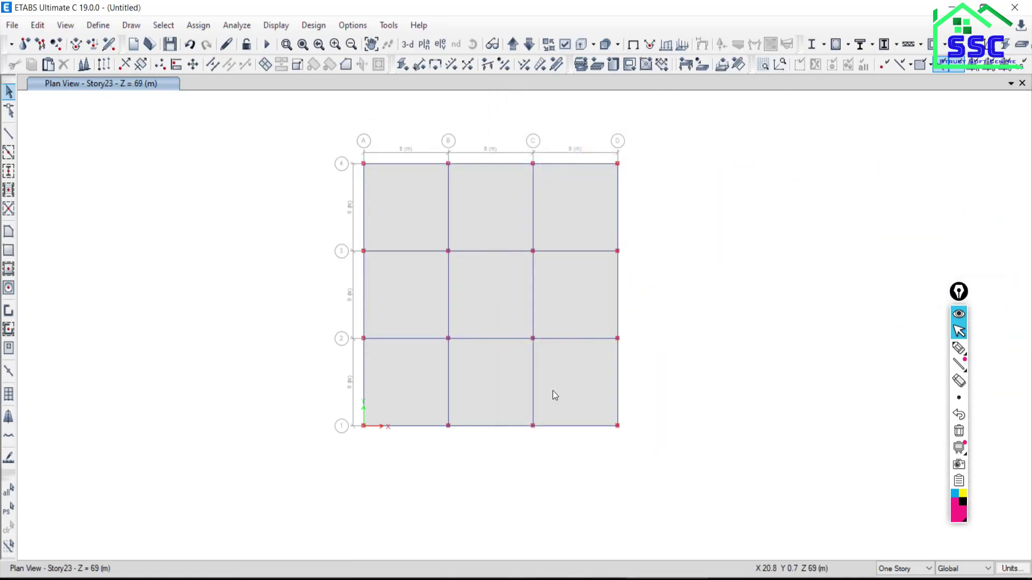
{"action": "scroll", "coordinate": [381, 177], "scroll_direction": "up", "scroll_amount": 3}
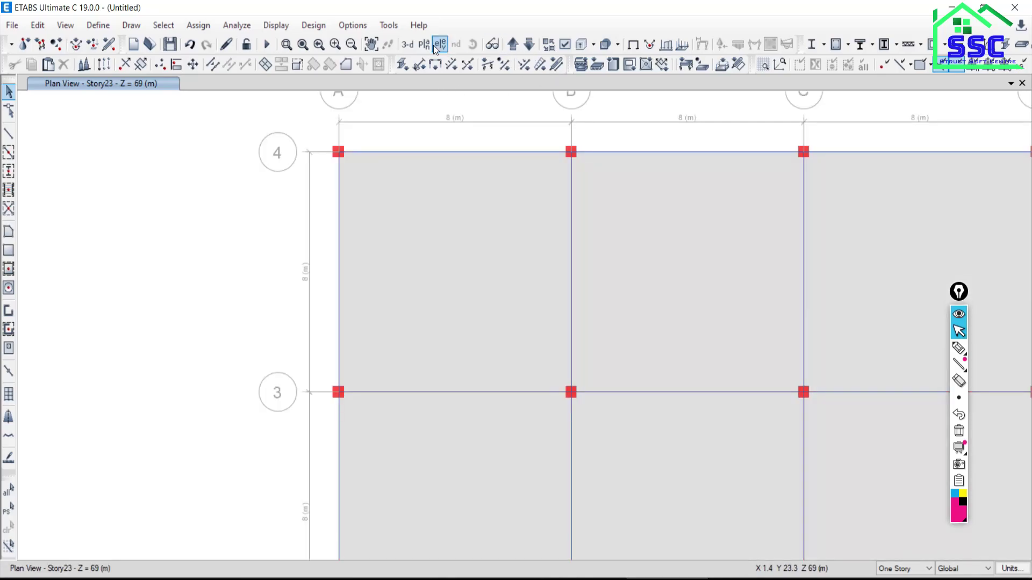
- Show the model in the 3-D view and set the display color of beams to dark green (0, 128, 0)
{"action": "left_click", "coordinate": [408, 48]}
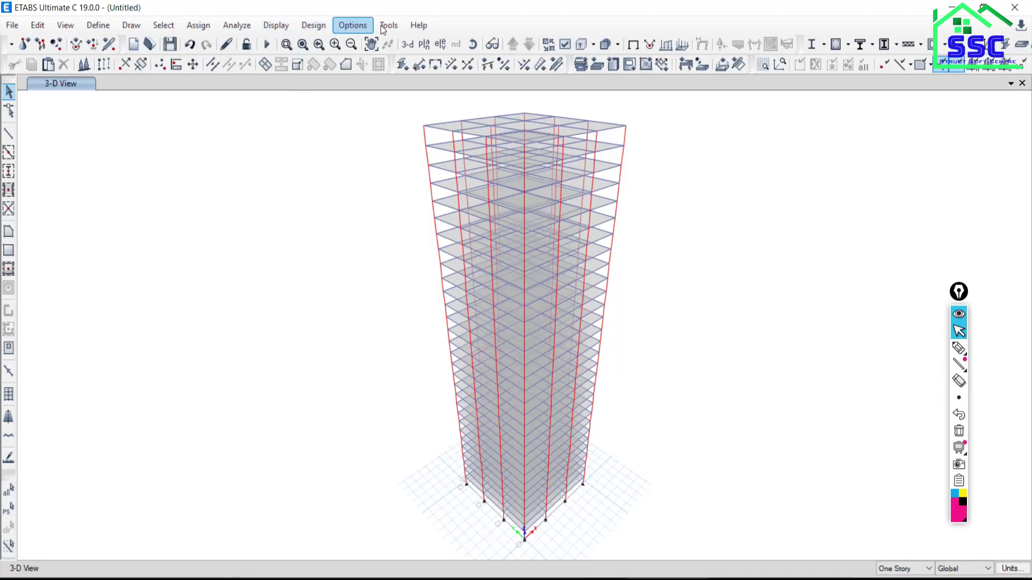
{"action": "left_click", "coordinate": [350, 26]}
{"action": "mouse_move", "coordinate": [375, 166]}
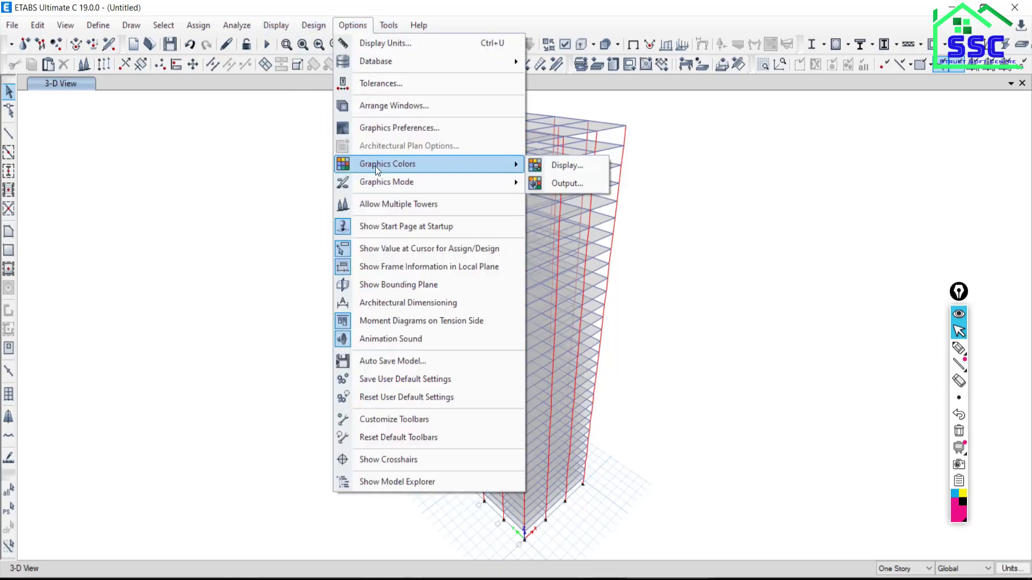
{"action": "left_click", "coordinate": [559, 166]}
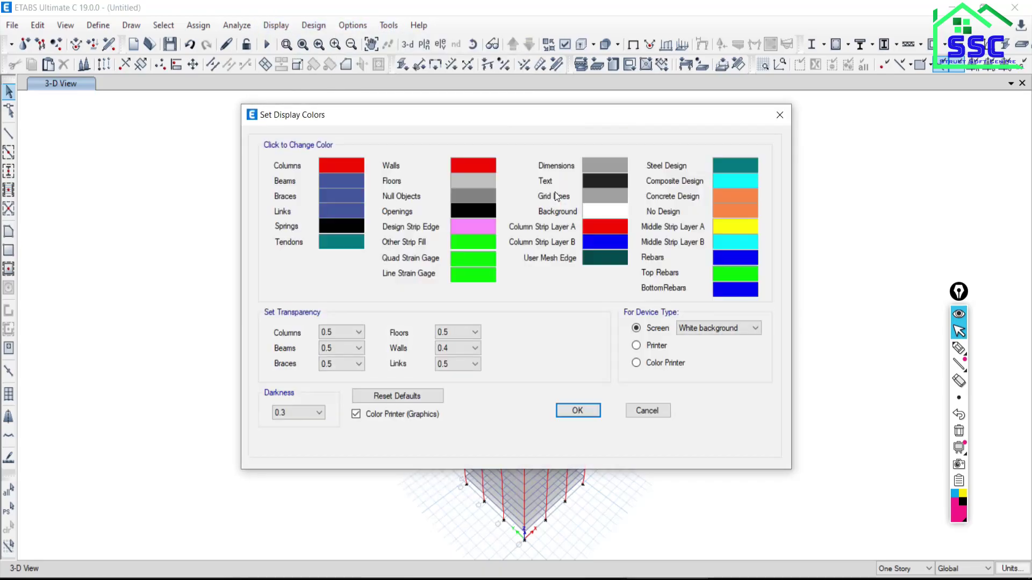
{"action": "left_click_drag", "start_coordinate": [465, 125], "coordinate": [223, 206]}
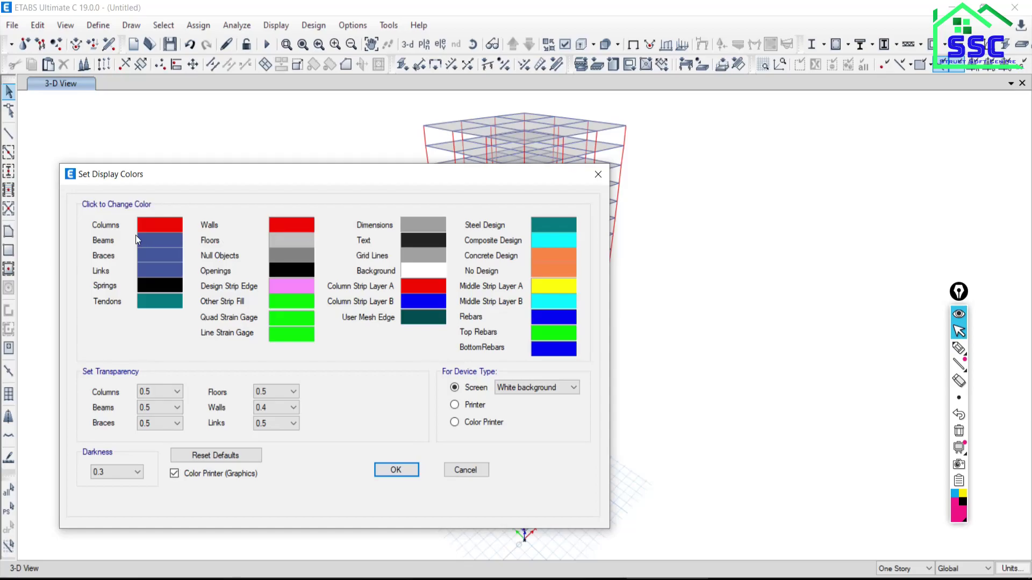
{"action": "left_click", "coordinate": [150, 243]}
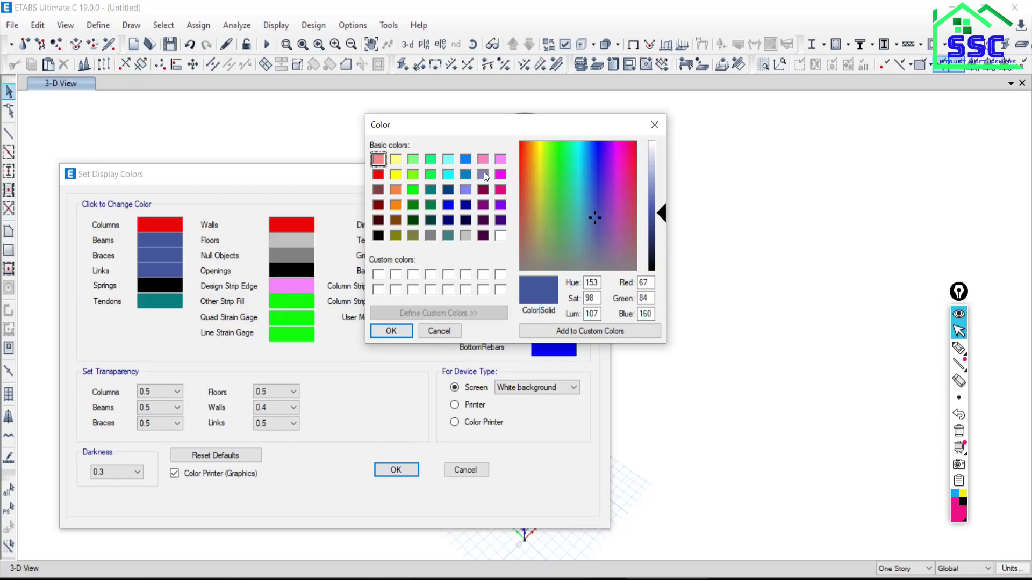
{"action": "left_click", "coordinate": [411, 205]}
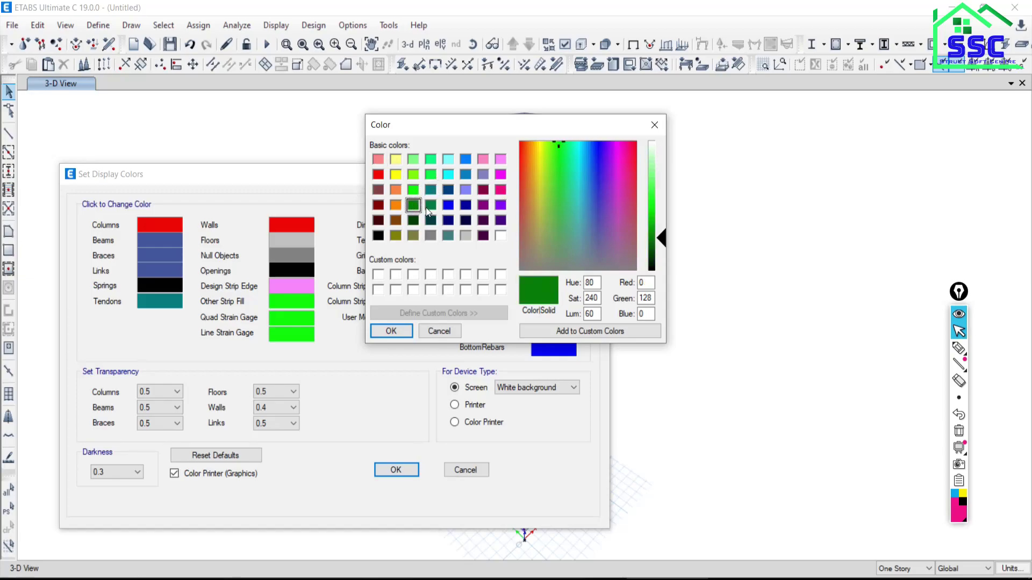
{"action": "left_click", "coordinate": [391, 331]}
{"action": "left_click", "coordinate": [396, 470]}
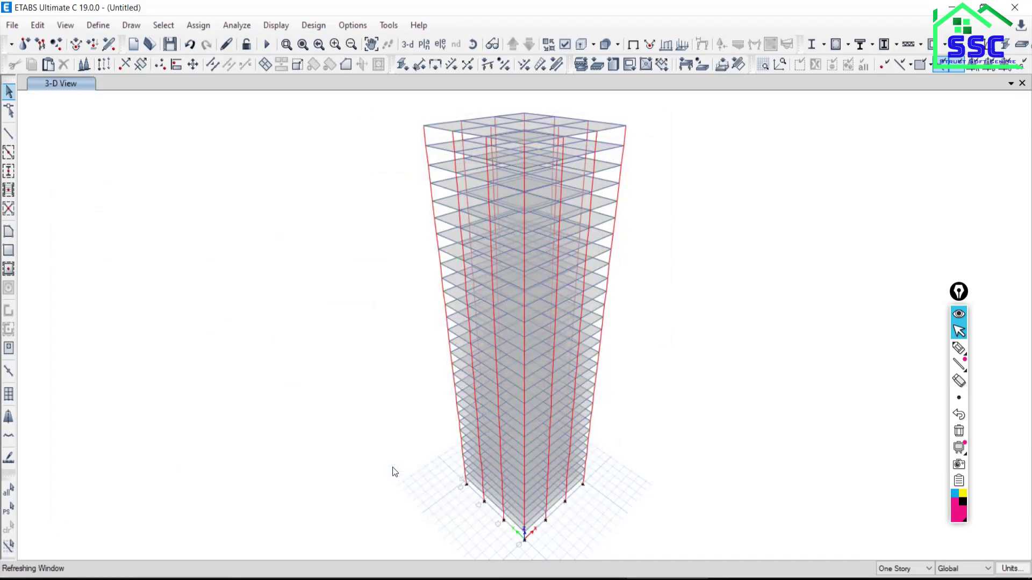
{"action": "scroll", "coordinate": [496, 130], "scroll_direction": "up", "scroll_amount": 4}
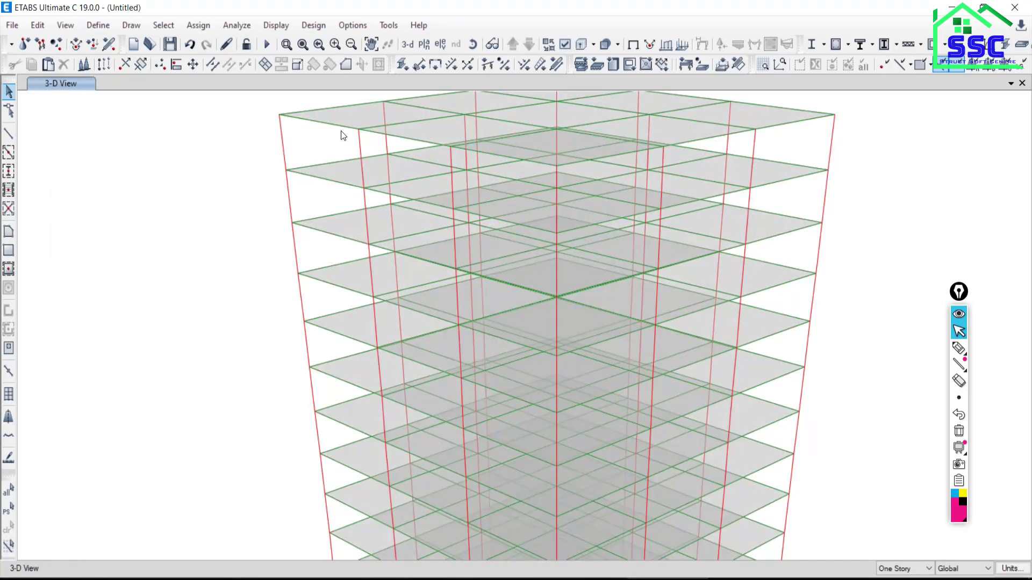
{"action": "middle_click_drag", "start_coordinate": [340, 133], "coordinate": [369, 239]}
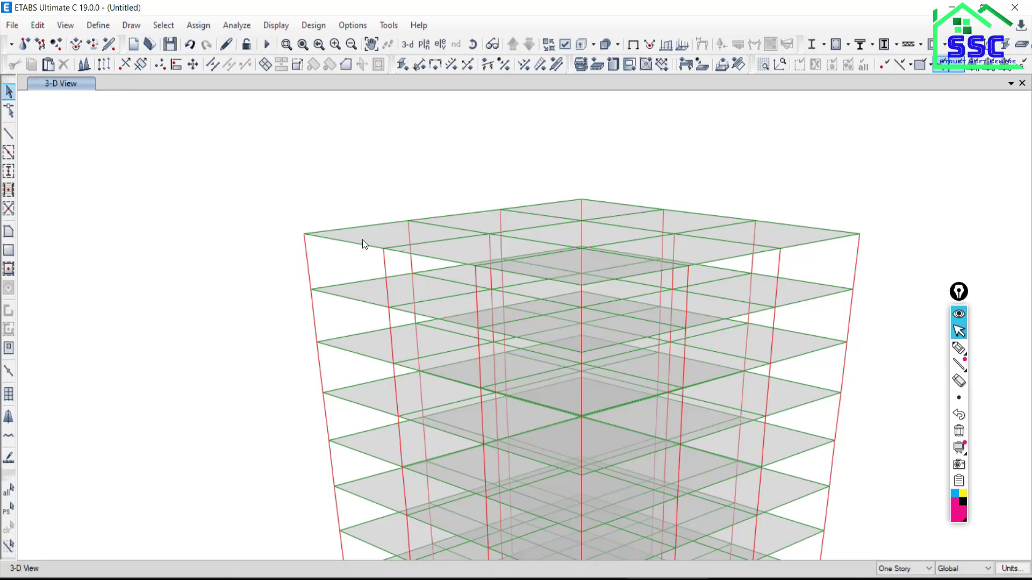
- Set the display color of floors to black and inspect the building in the 3-D view
{"action": "left_click", "coordinate": [353, 24]}
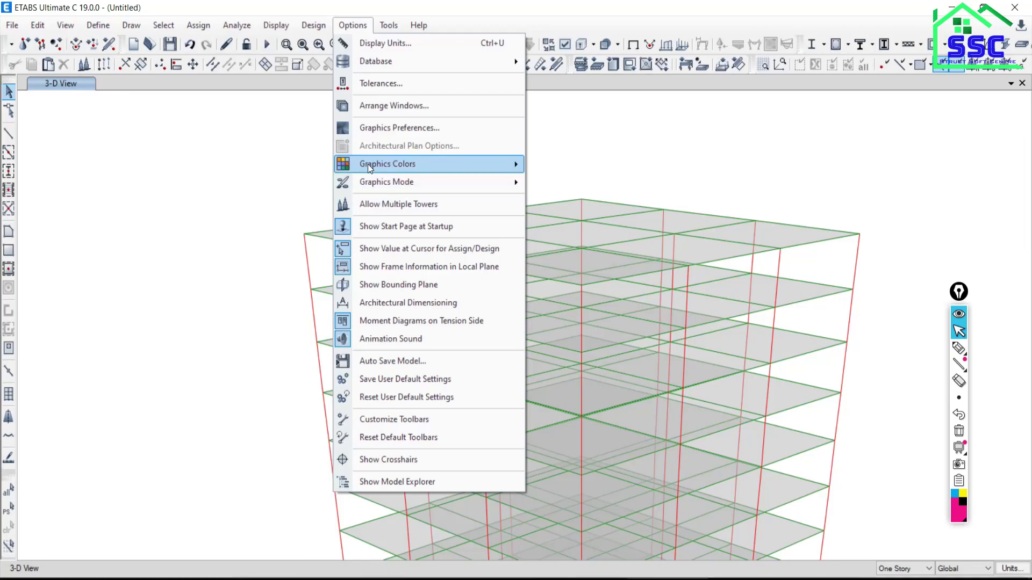
{"action": "mouse_move", "coordinate": [368, 163]}
{"action": "left_click", "coordinate": [557, 166]}
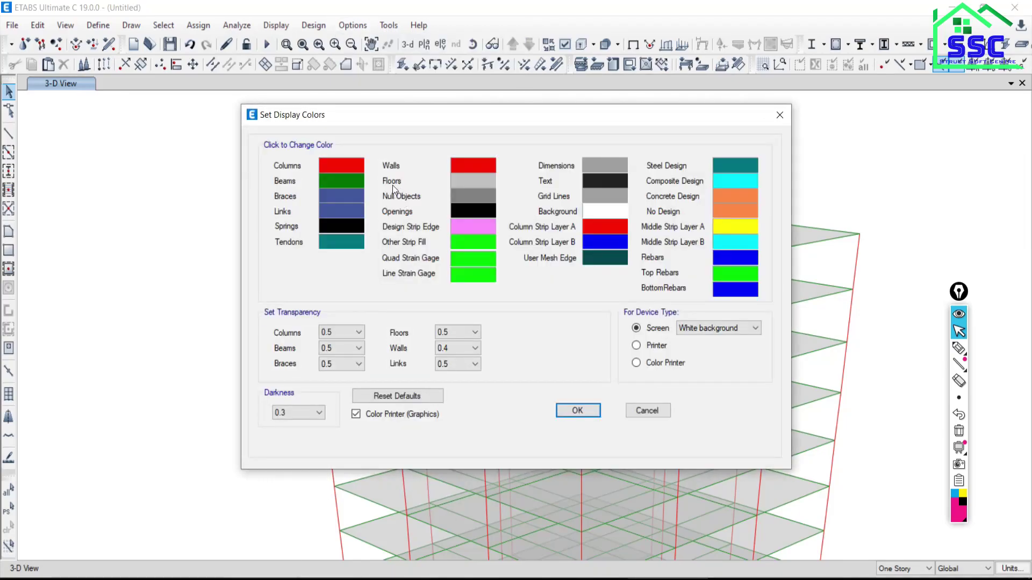
{"action": "left_click", "coordinate": [462, 183]}
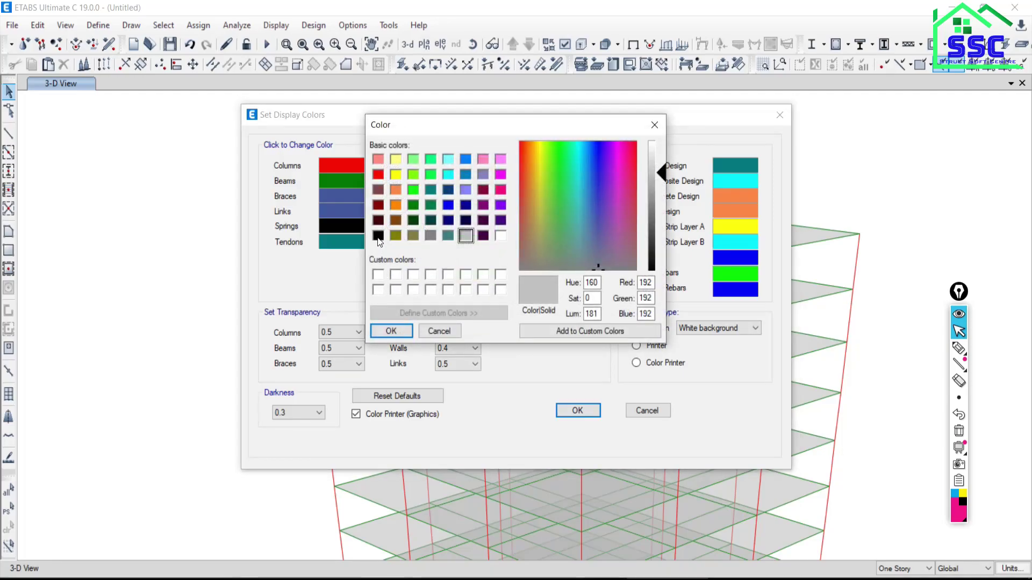
{"action": "left_click", "coordinate": [379, 237]}
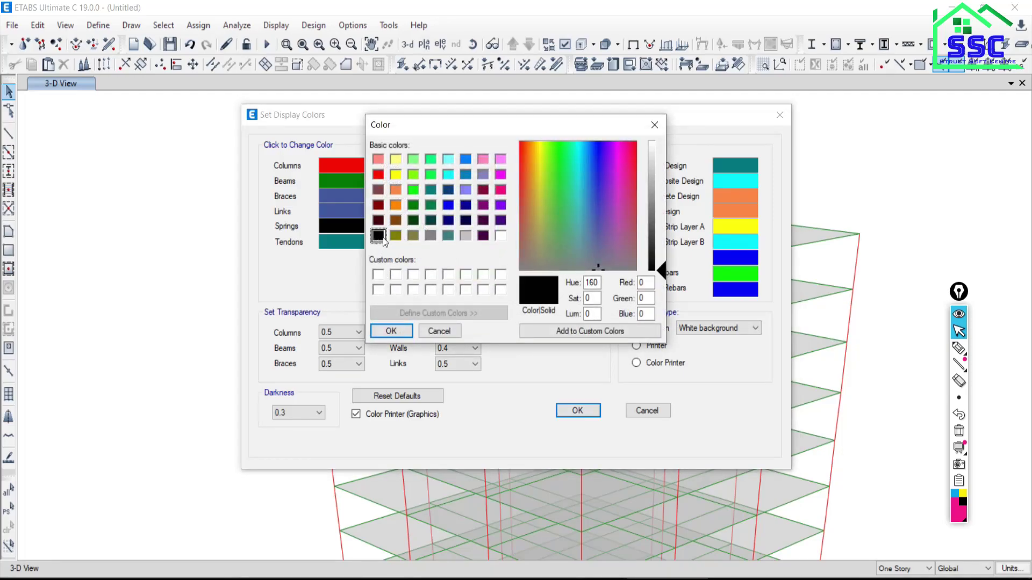
{"action": "left_click", "coordinate": [401, 332]}
{"action": "left_click", "coordinate": [583, 413]}
{"action": "scroll", "coordinate": [594, 394], "scroll_direction": "down", "scroll_amount": 3}
{"action": "scroll", "coordinate": [562, 337], "scroll_direction": "up", "scroll_amount": 1}
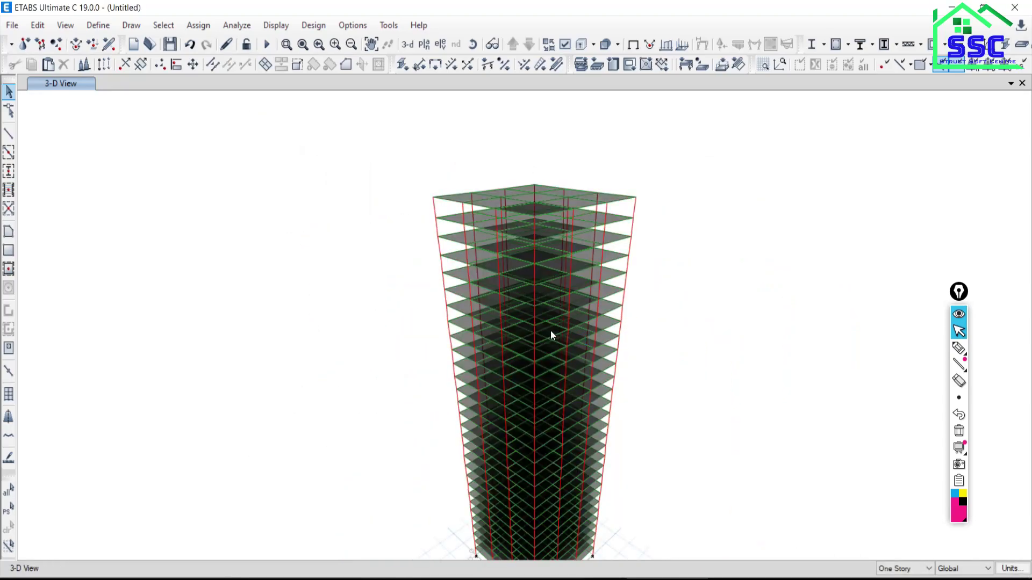
{"action": "scroll", "coordinate": [551, 330], "scroll_direction": "down", "scroll_amount": 3}
{"action": "scroll", "coordinate": [553, 334], "scroll_direction": "up", "scroll_amount": 5}
{"action": "scroll", "coordinate": [551, 294], "scroll_direction": "down", "scroll_amount": 3}
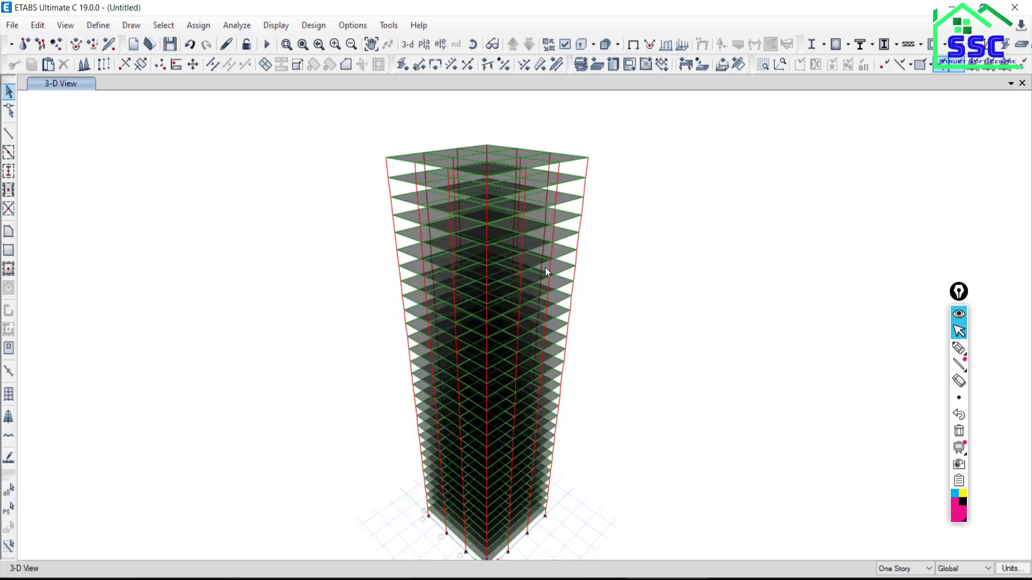
- Reapply the White background screen scheme in the display colors to restore its standard object colors
{"action": "left_click", "coordinate": [353, 25]}
{"action": "mouse_move", "coordinate": [388, 169]}
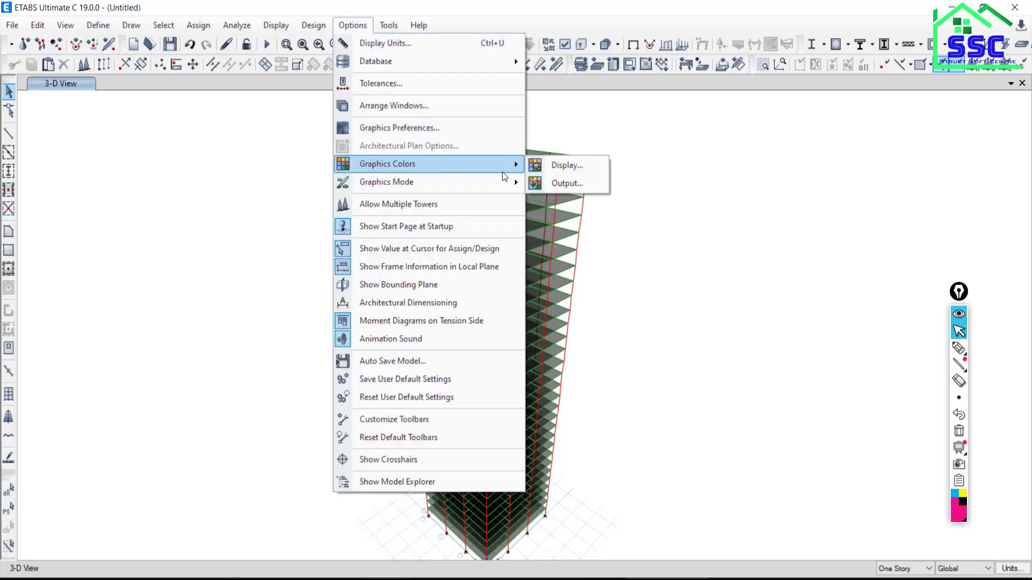
{"action": "left_click", "coordinate": [544, 165]}
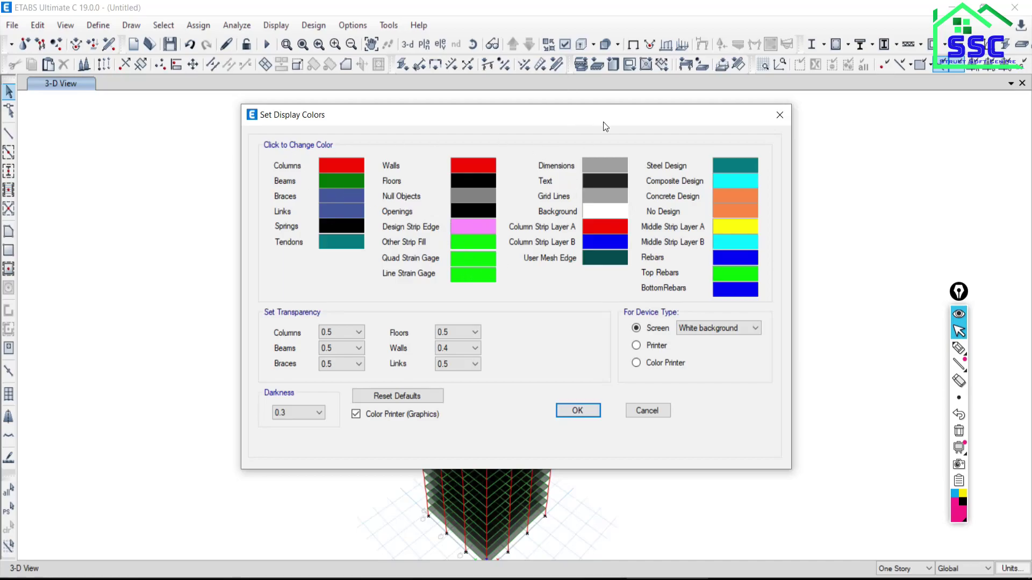
{"action": "left_click_drag", "start_coordinate": [603, 123], "coordinate": [449, 96]}
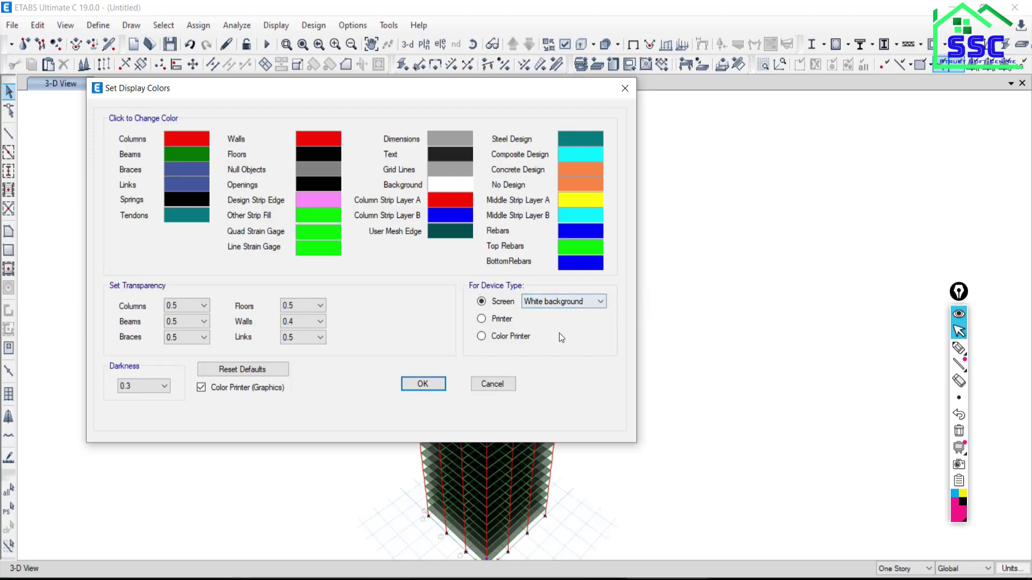
{"action": "left_click", "coordinate": [568, 302]}
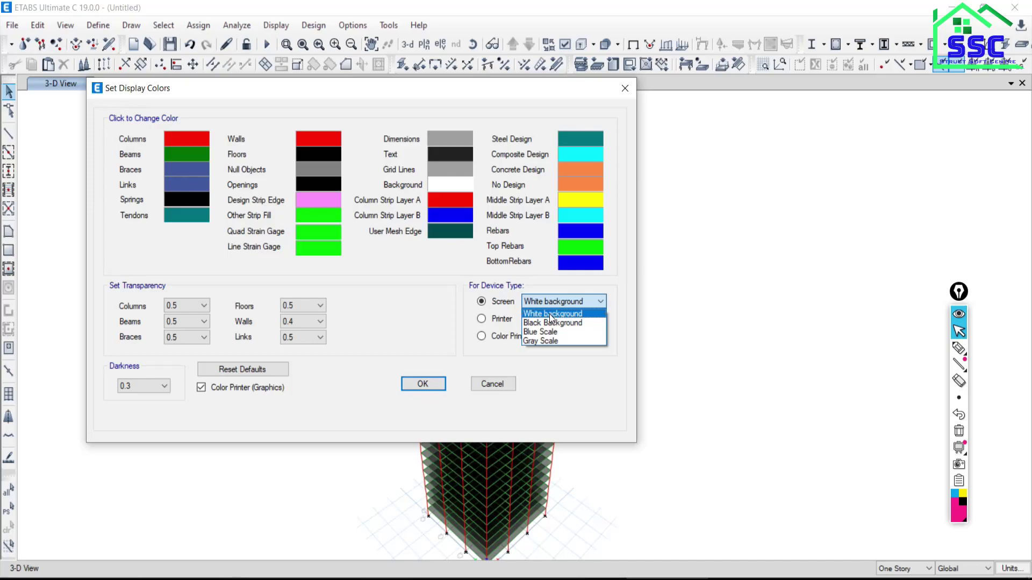
{"action": "left_click", "coordinate": [552, 314]}
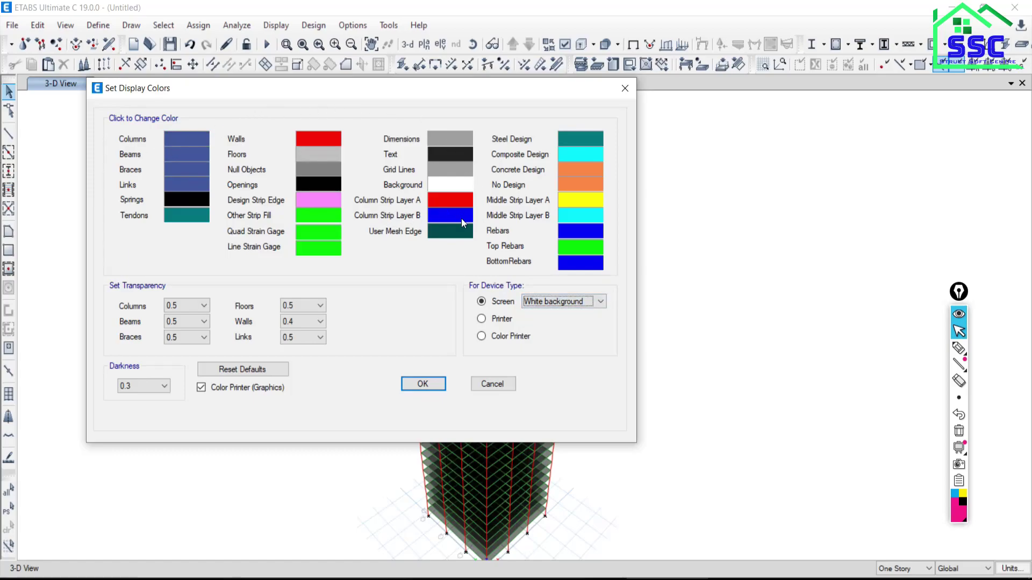
{"action": "left_click", "coordinate": [423, 384]}
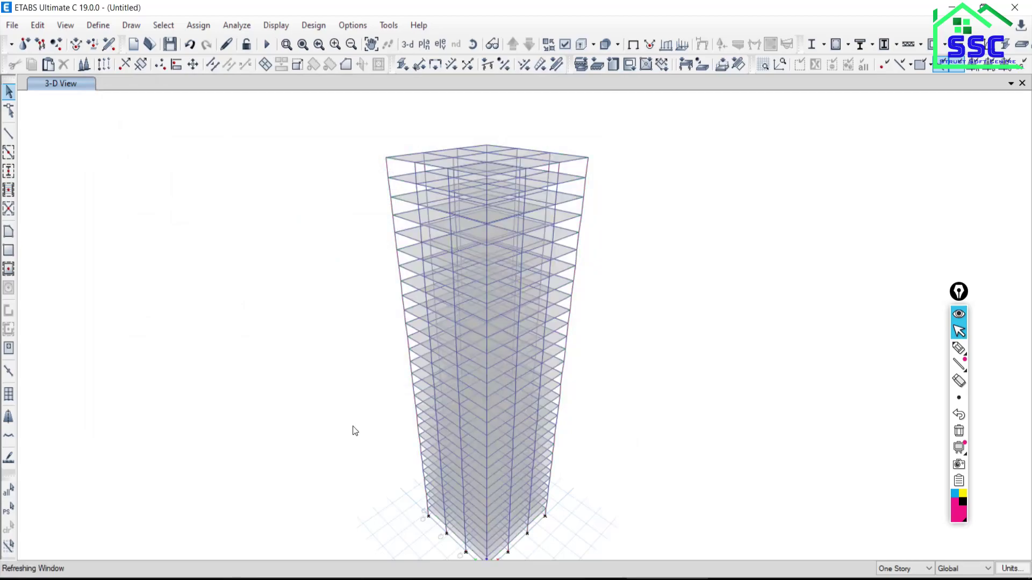
- Apply the Black Background screen scheme to the display colors of the 3-D building model
{"action": "middle_click_drag", "start_coordinate": [419, 387], "coordinate": [390, 339]}
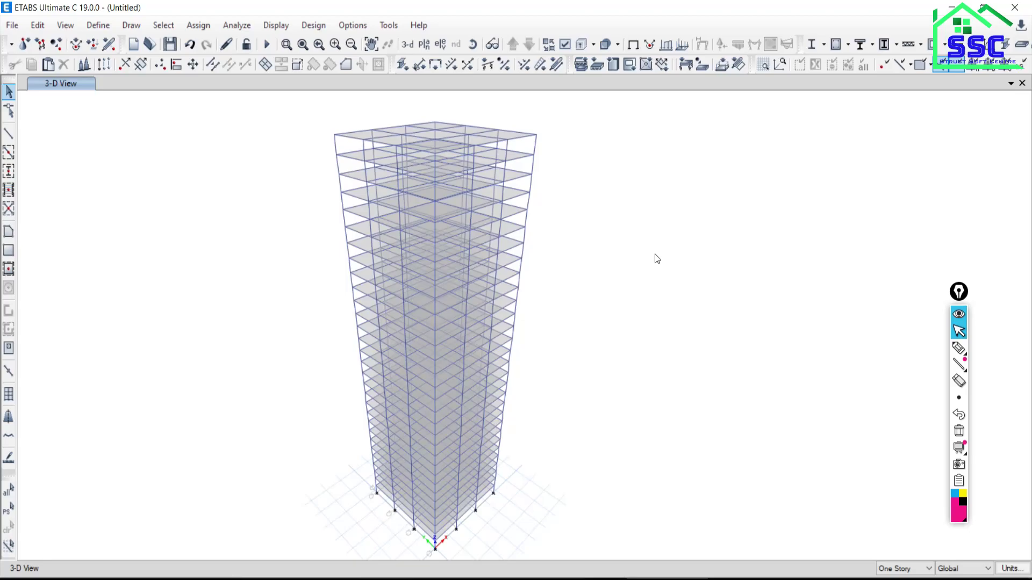
{"action": "left_click", "coordinate": [350, 27]}
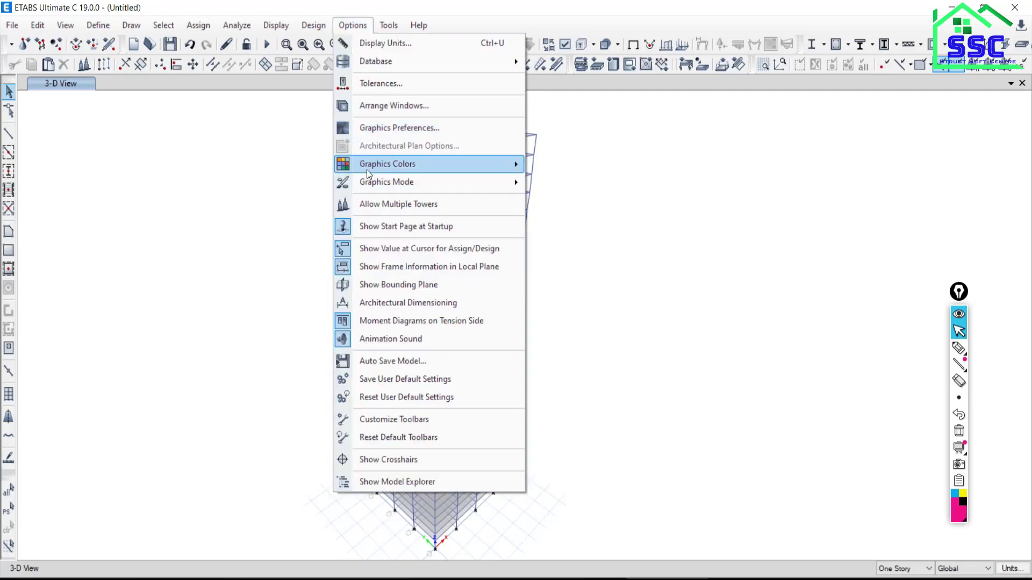
{"action": "mouse_move", "coordinate": [400, 169]}
{"action": "left_click", "coordinate": [554, 165]}
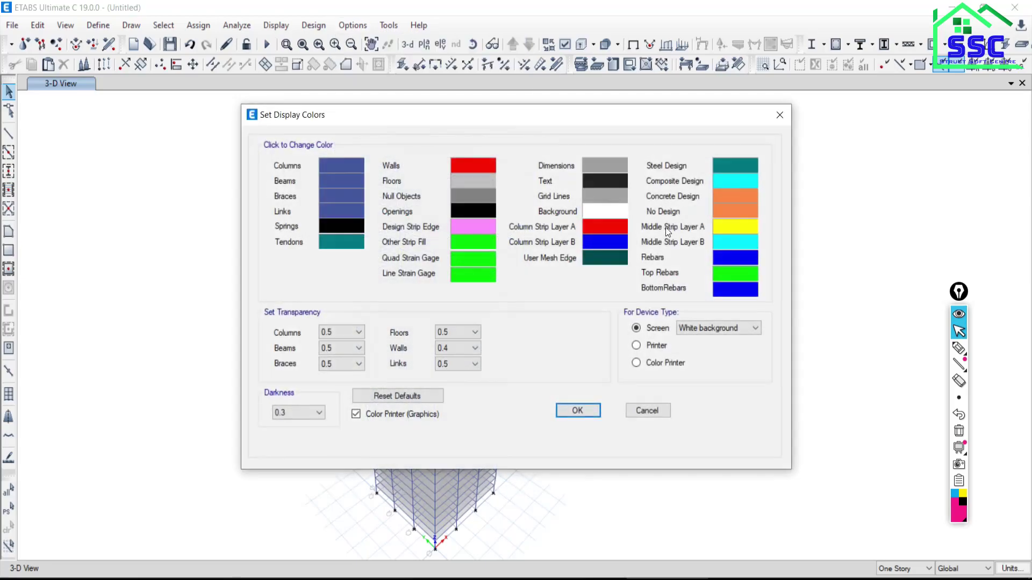
{"action": "left_click", "coordinate": [708, 329]}
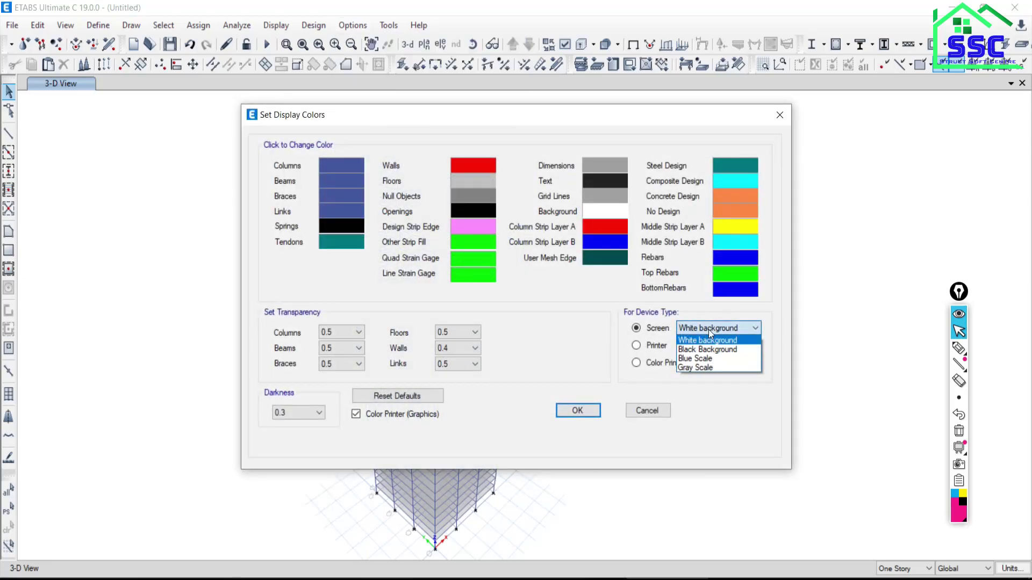
{"action": "left_click", "coordinate": [702, 350]}
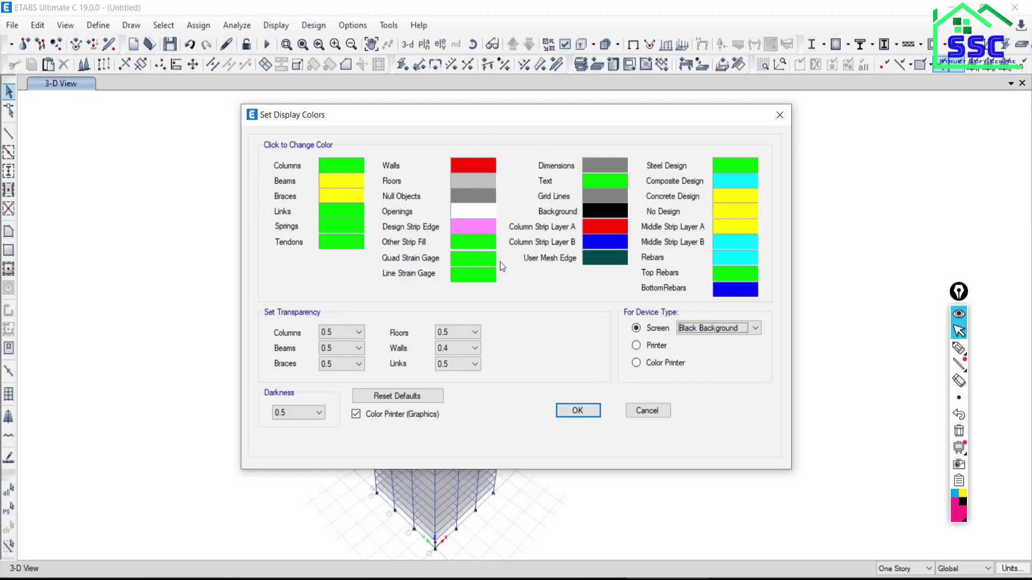
{"action": "left_click", "coordinate": [577, 411]}
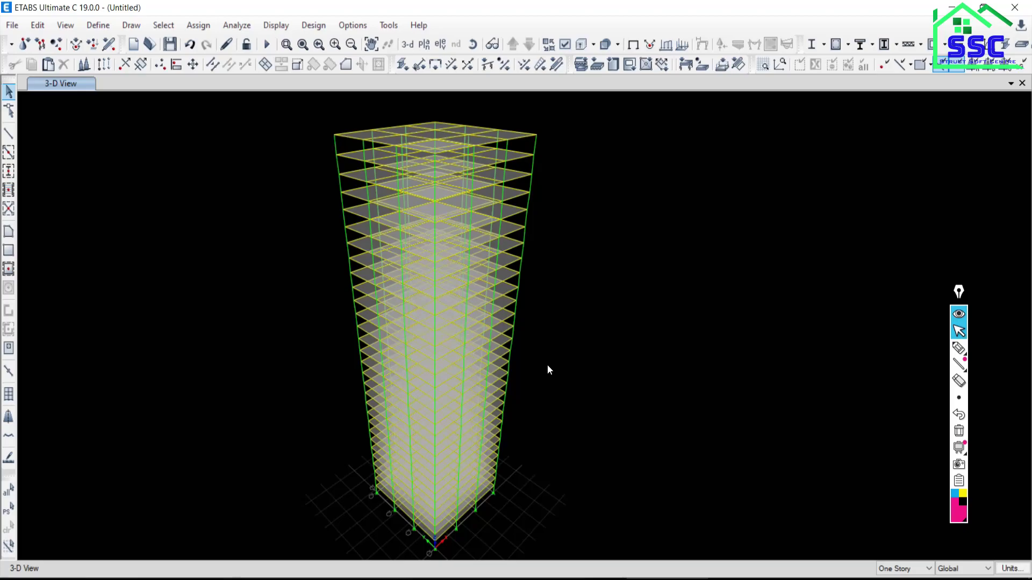
- Switch the screen color scheme of the display colors back to White background
{"action": "left_click", "coordinate": [363, 28]}
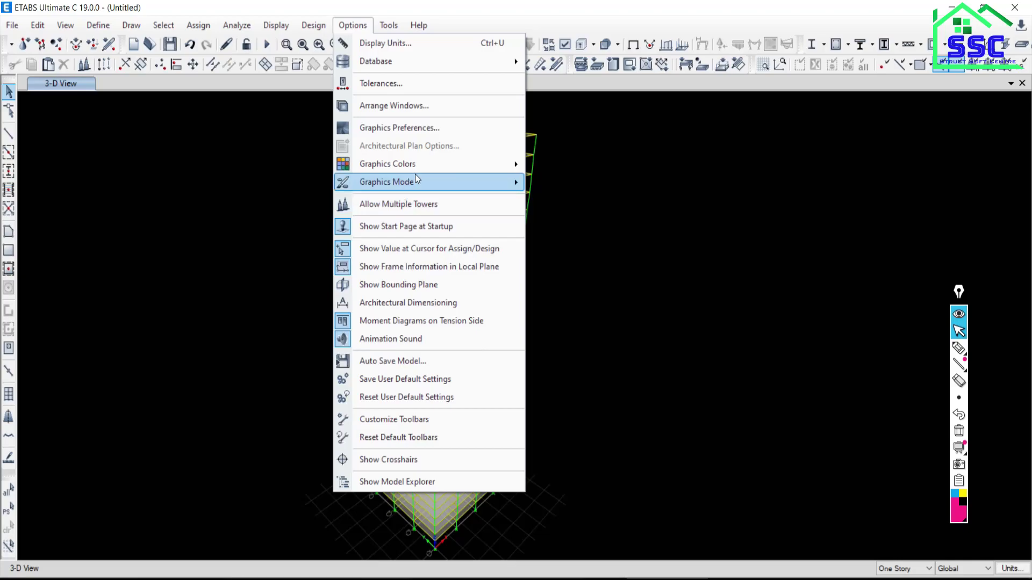
{"action": "mouse_move", "coordinate": [428, 171]}
{"action": "left_click", "coordinate": [549, 167]}
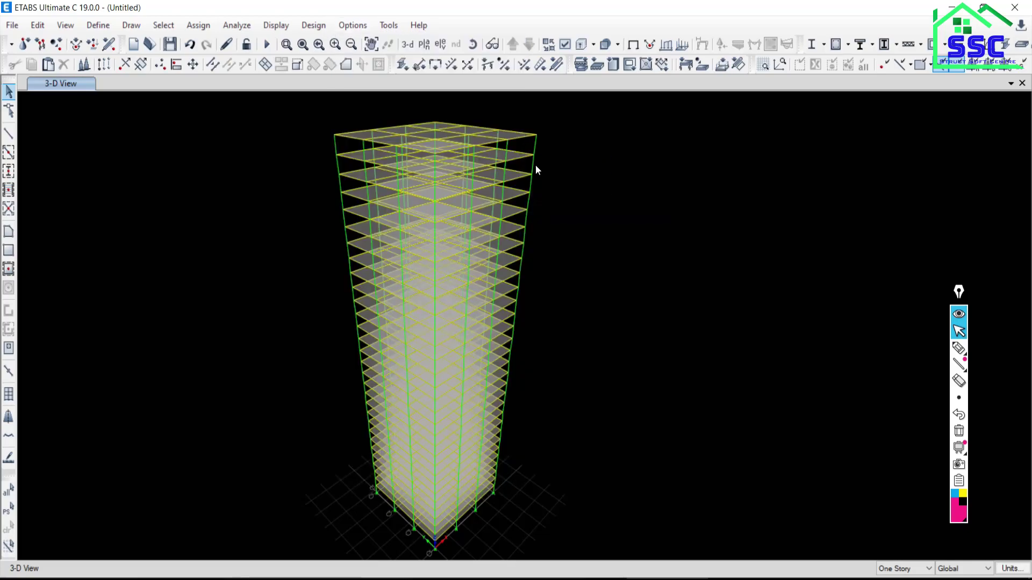
{"action": "left_click", "coordinate": [700, 328]}
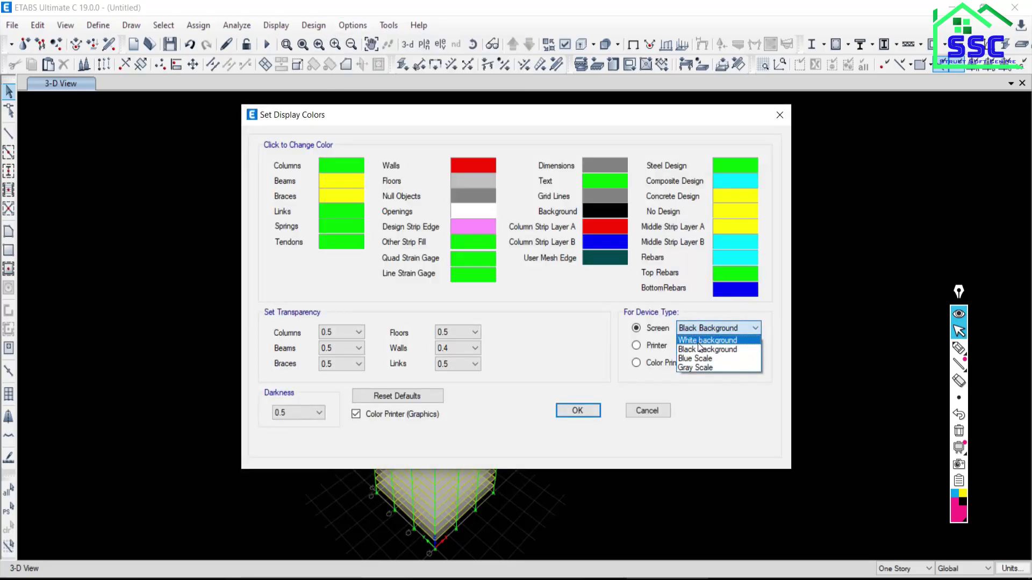
{"action": "left_click", "coordinate": [698, 339]}
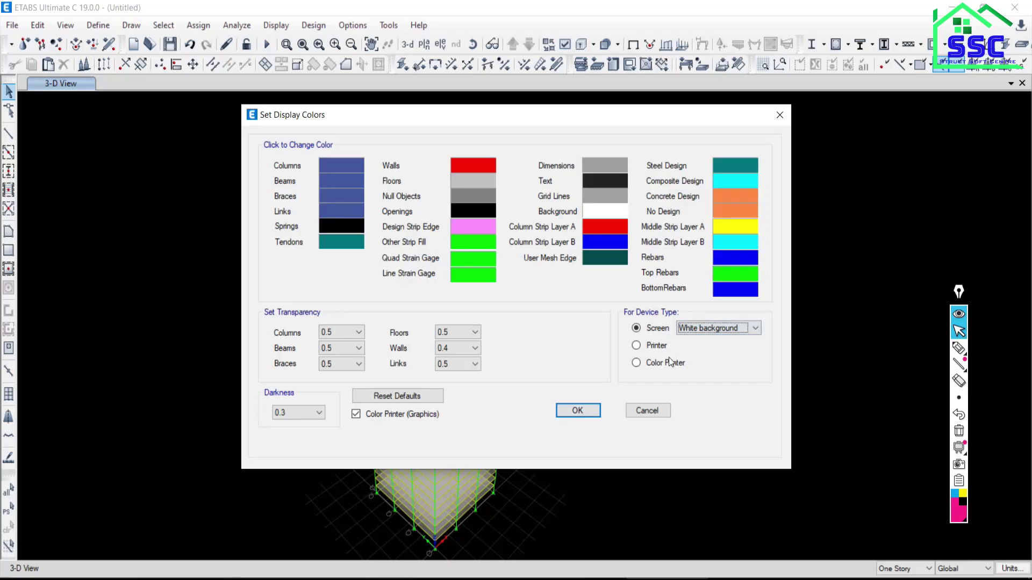
{"action": "left_click", "coordinate": [586, 412]}
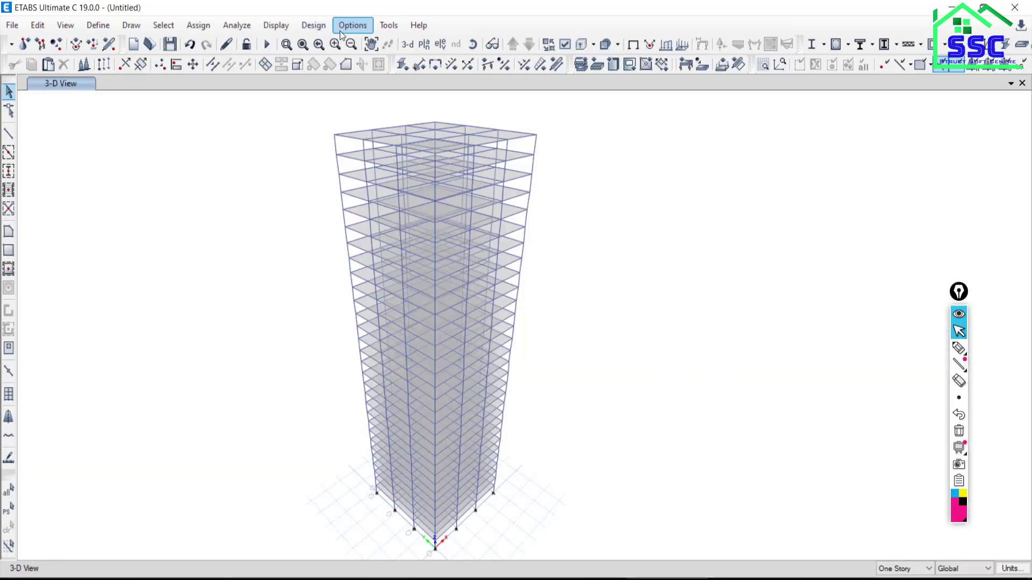
- Review the display colors for the Printer device type and accept them
{"action": "left_click", "coordinate": [339, 33]}
{"action": "mouse_move", "coordinate": [371, 166]}
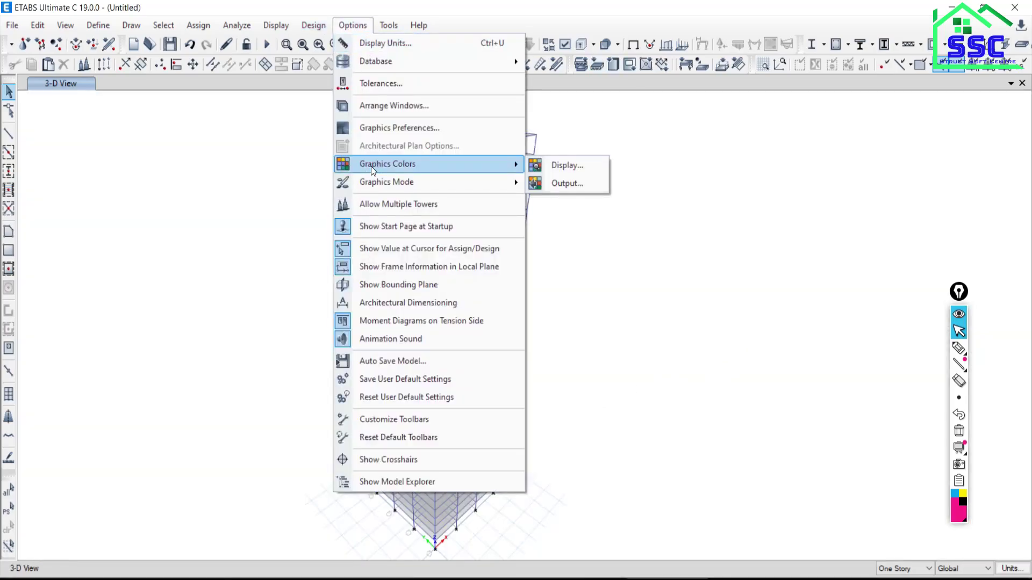
{"action": "left_click", "coordinate": [558, 166]}
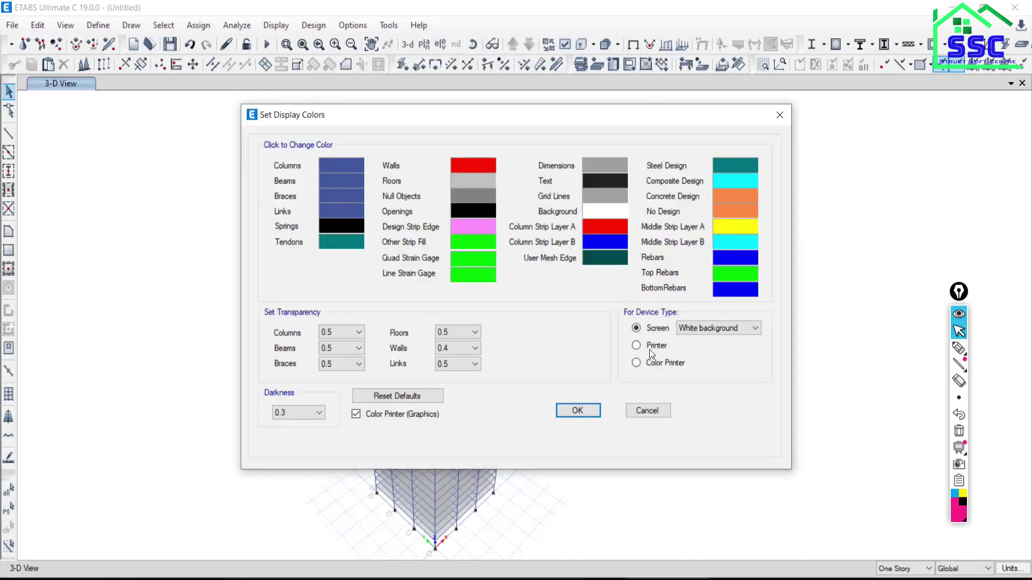
{"action": "left_click", "coordinate": [635, 348]}
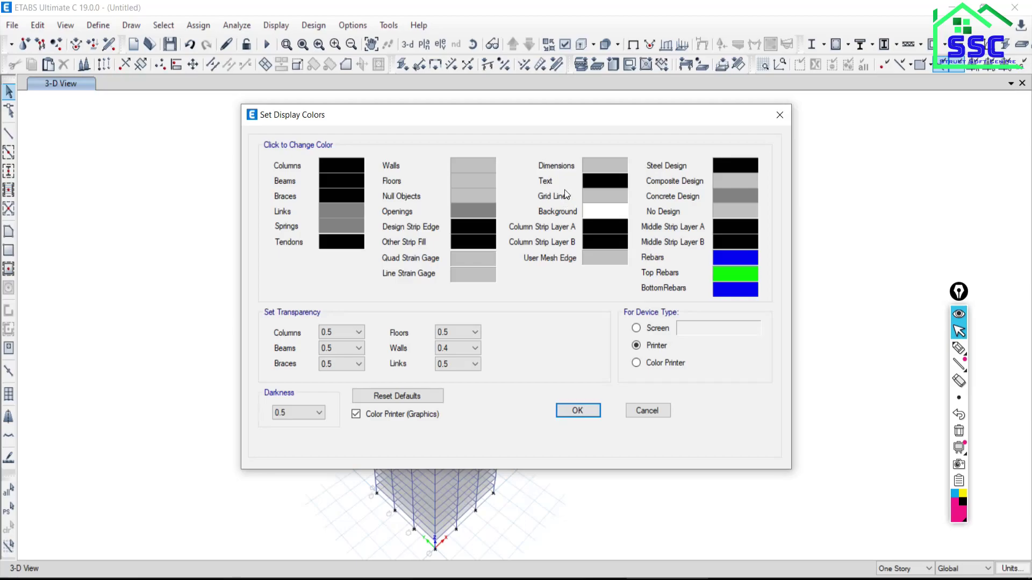
{"action": "left_click_drag", "start_coordinate": [424, 112], "coordinate": [500, 183]}
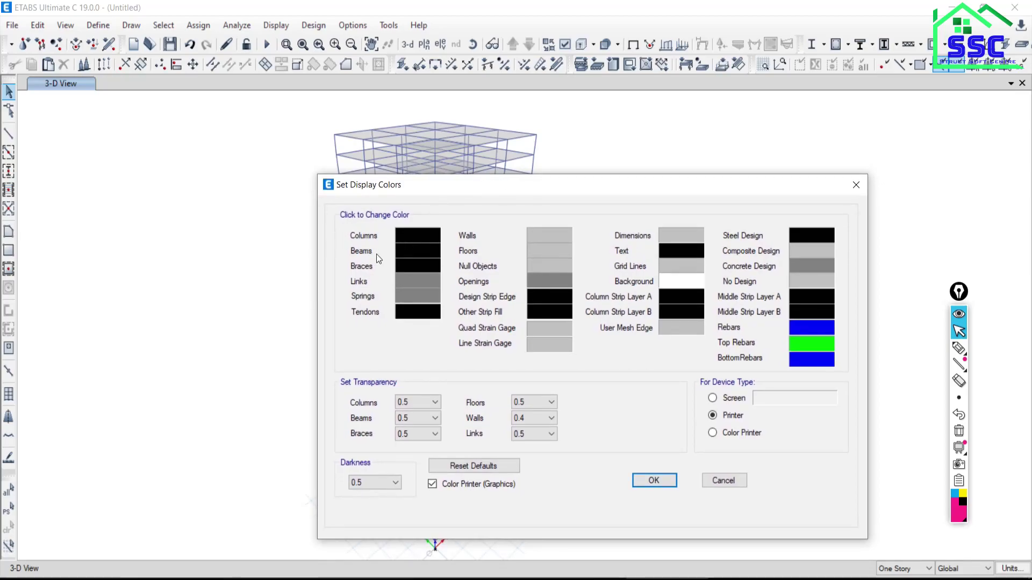
{"action": "left_click", "coordinate": [651, 480]}
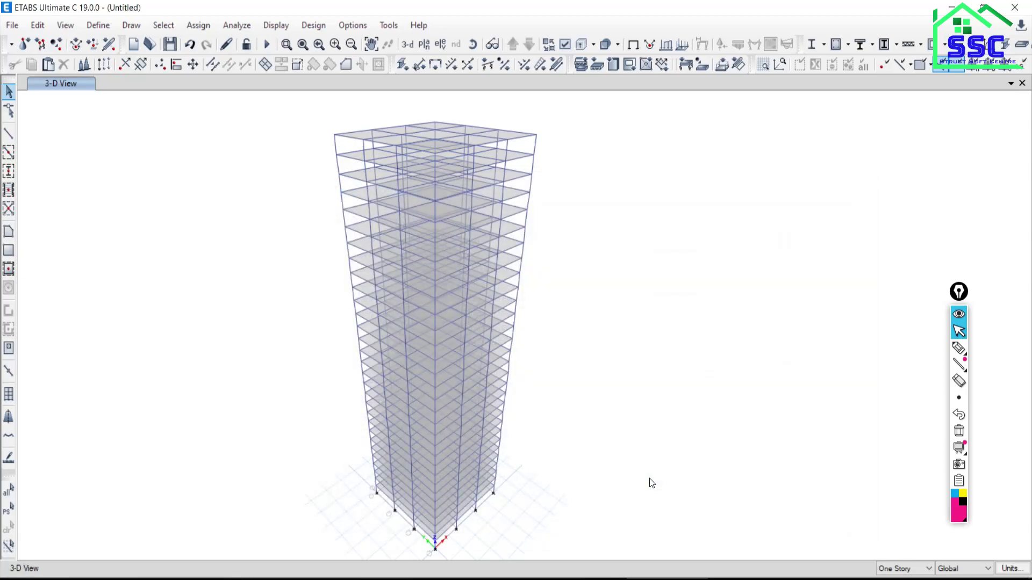
- Reopen the display colors and compare the Printer and Color Printer device types
{"action": "left_click", "coordinate": [352, 27]}
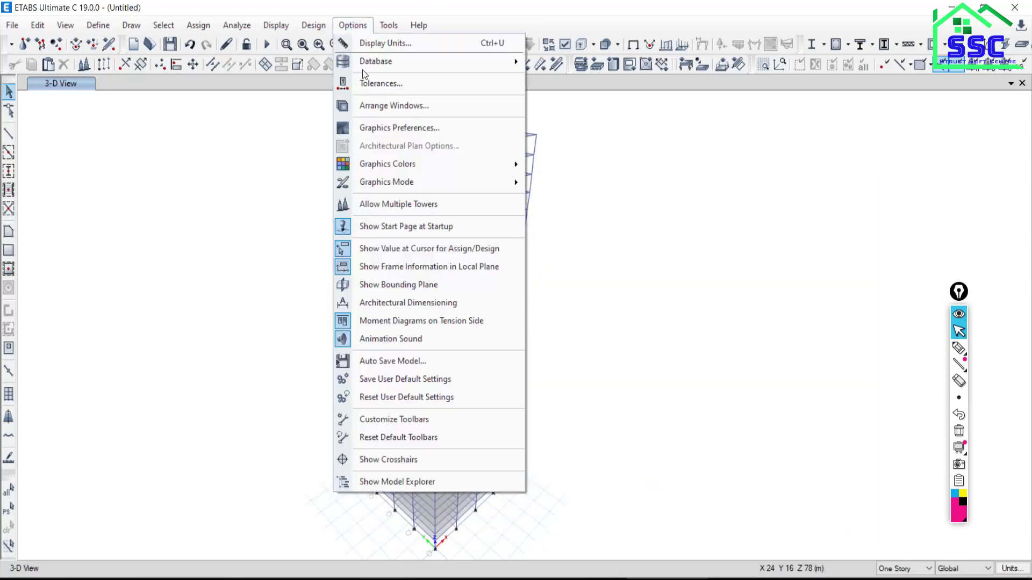
{"action": "mouse_move", "coordinate": [386, 165]}
{"action": "left_click", "coordinate": [556, 163]}
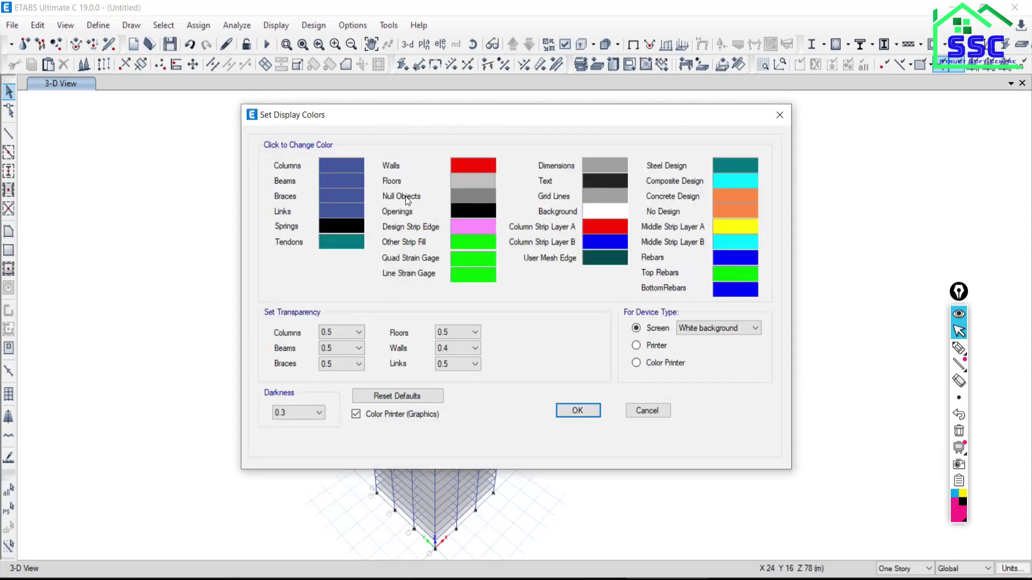
{"action": "left_click", "coordinate": [649, 345]}
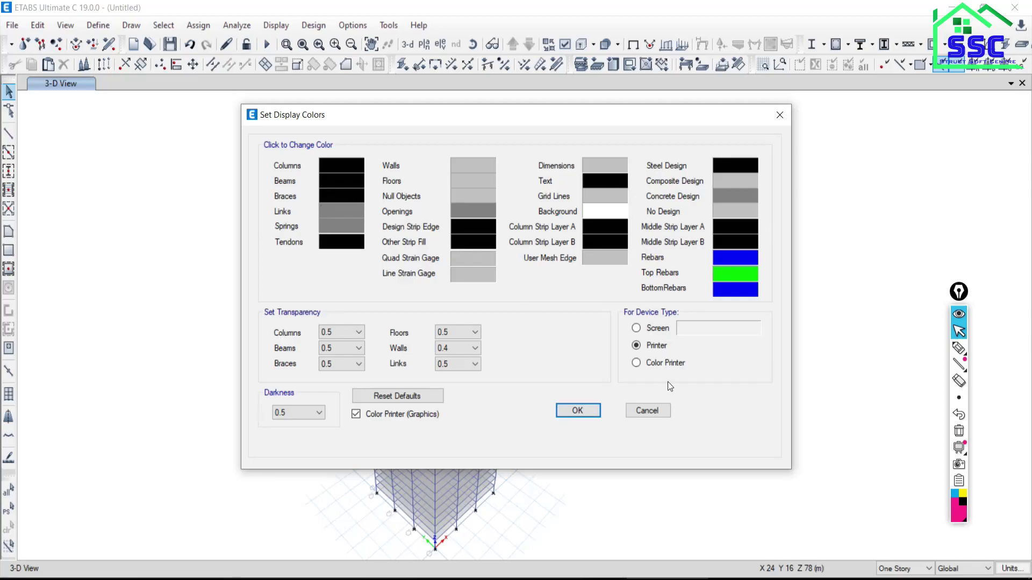
{"action": "left_click", "coordinate": [636, 364]}
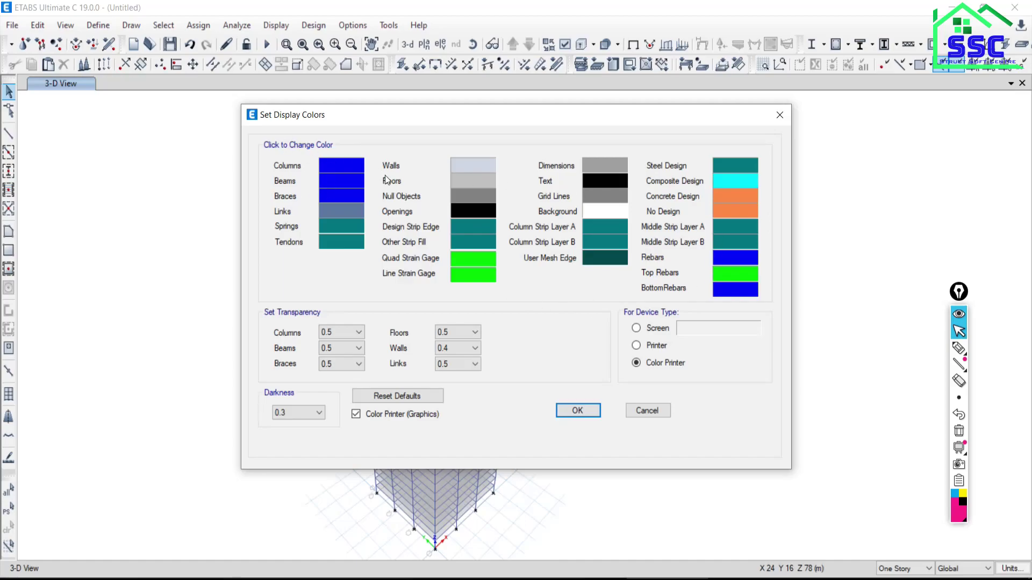
- Try setting the column color to red (255, 0, 0) for the Color Printer device type
{"action": "left_click", "coordinate": [333, 166]}
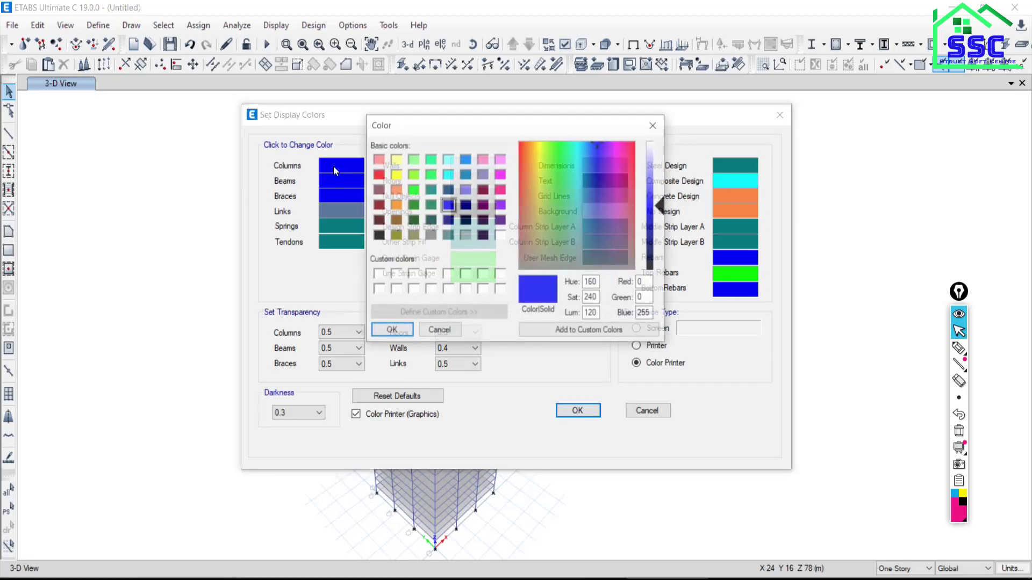
{"action": "left_click", "coordinate": [376, 175]}
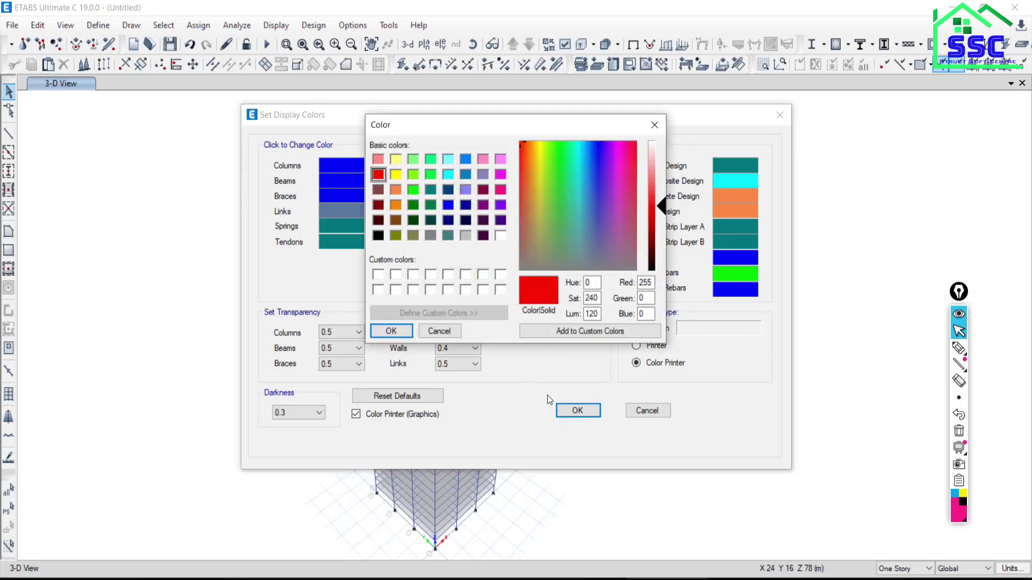
{"action": "left_click", "coordinate": [391, 331]}
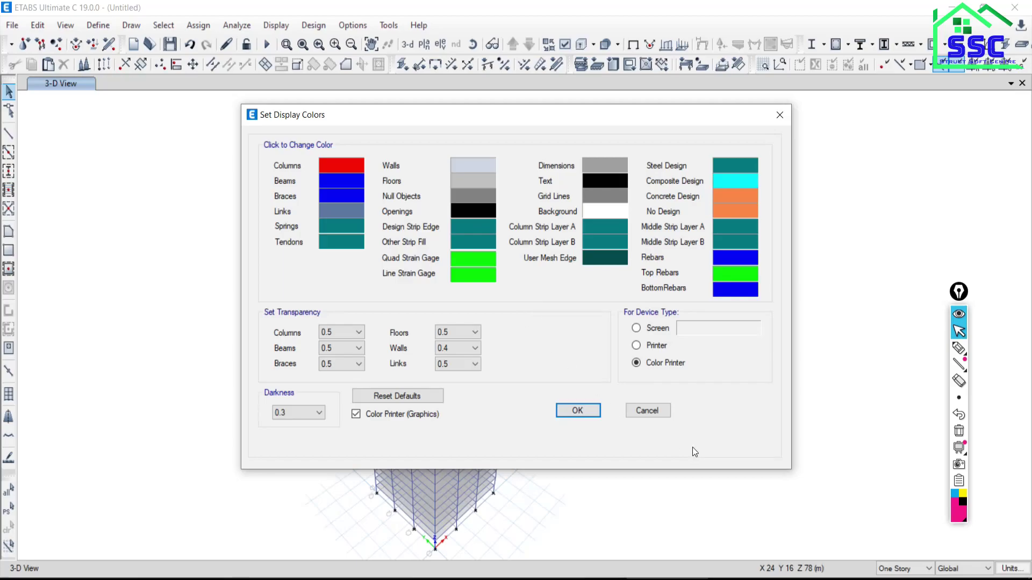
{"action": "left_click", "coordinate": [663, 412]}
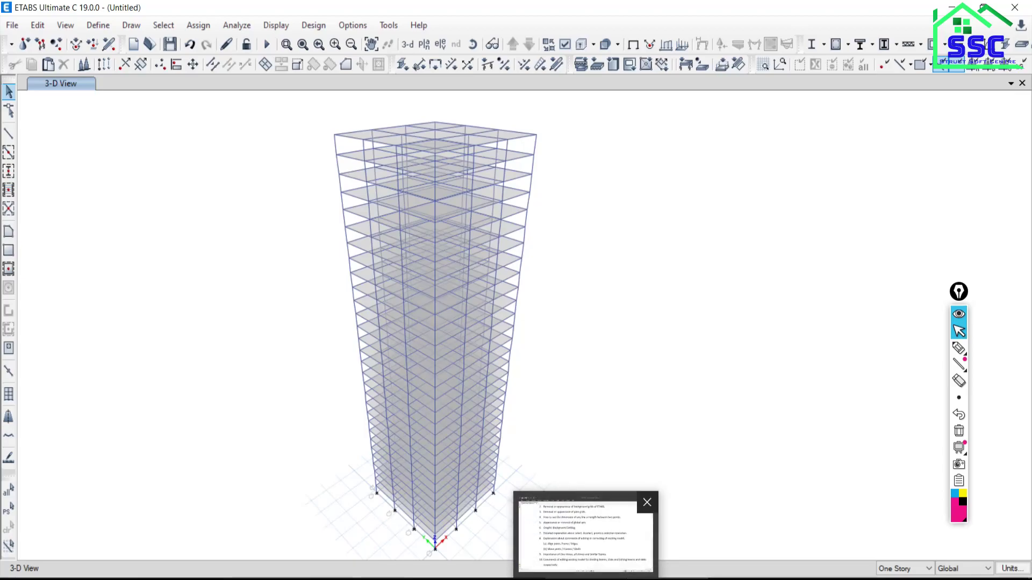
- Check the topic list document, and display the plan view of Story23 in ETABS
{"action": "left_click", "coordinate": [590, 578]}
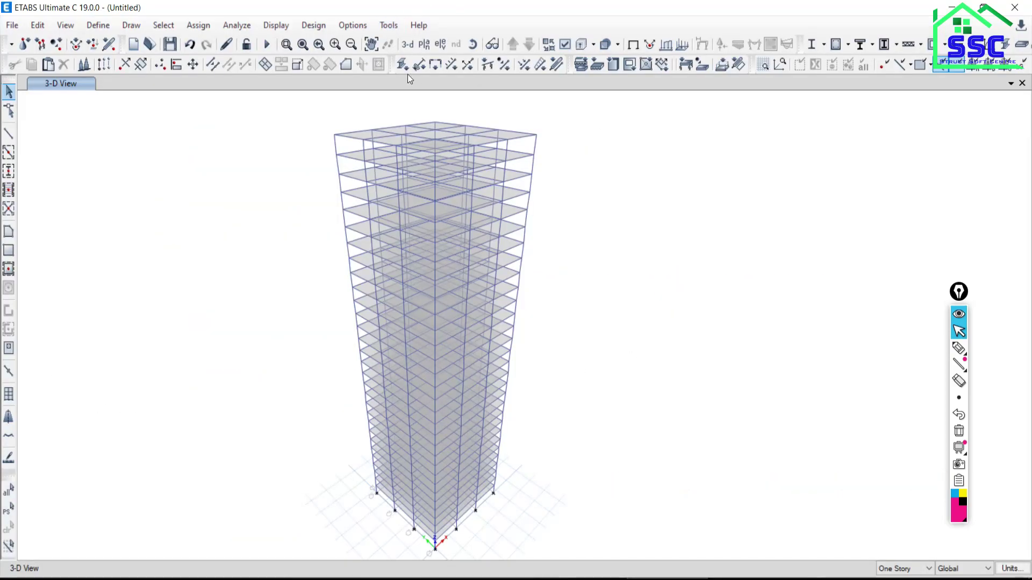
{"action": "left_click", "coordinate": [433, 43]}
{"action": "left_click", "coordinate": [676, 247]}
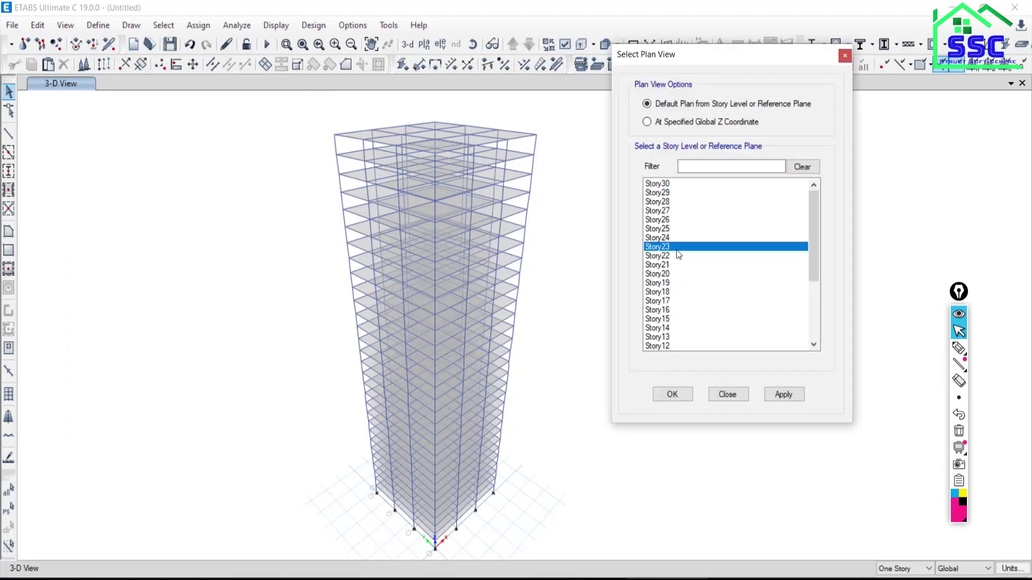
{"action": "left_click", "coordinate": [785, 397]}
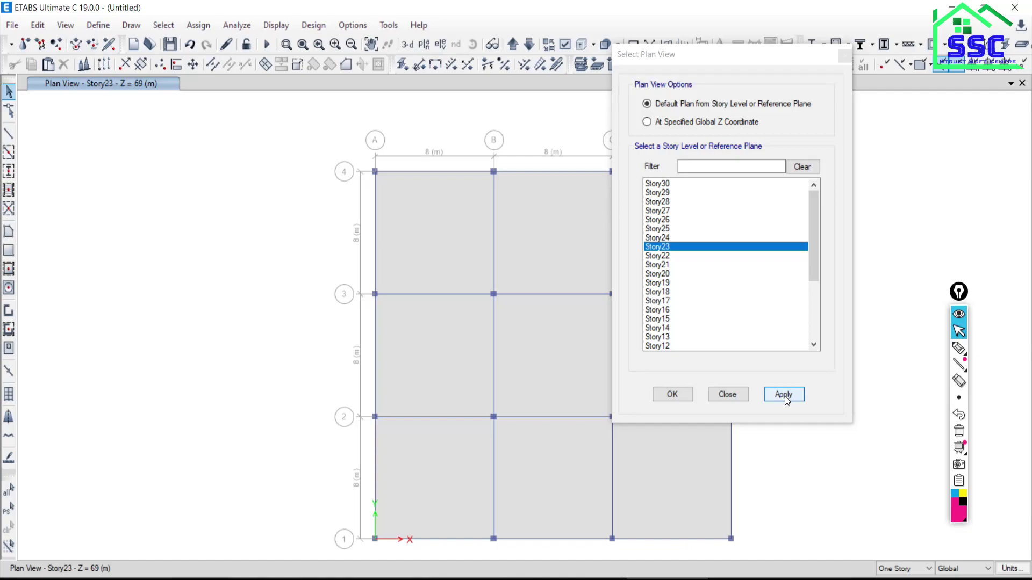
{"action": "left_click", "coordinate": [844, 57]}
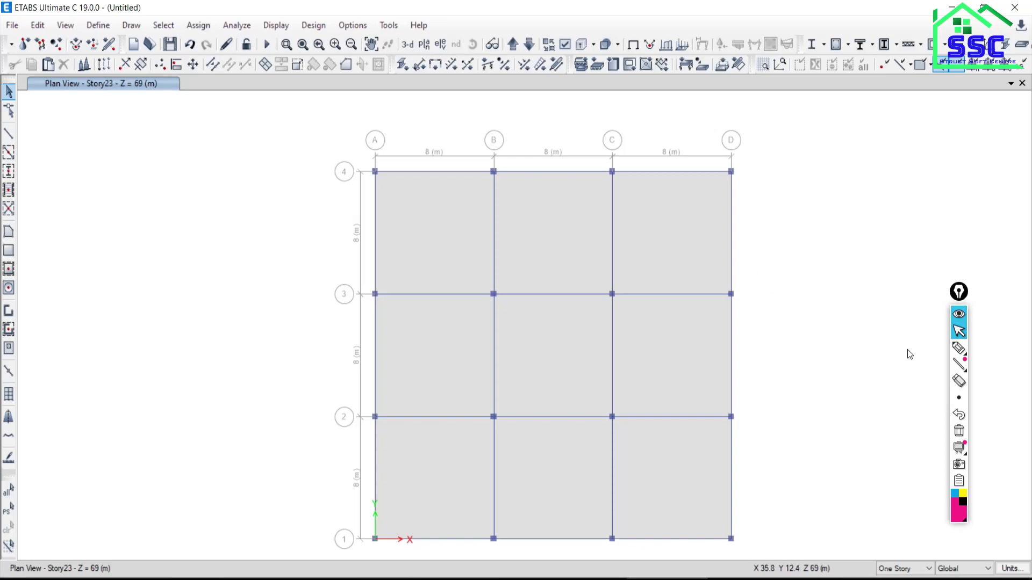
- Sketch a column rectangle with two slightly offset beam lines beside grid line A using the annotation pen, and circle the joint
{"action": "left_click", "coordinate": [958, 348]}
{"action": "mouse_move", "coordinate": [91, 234]}
{"action": "left_mouse_down"}
{"action": "mouse_move", "coordinate": [96, 280]}
{"action": "mouse_move", "coordinate": [115, 282]}
{"action": "mouse_move", "coordinate": [113, 237]}
{"action": "mouse_move", "coordinate": [95, 236]}
{"action": "mouse_move", "coordinate": [119, 258]}
{"action": "mouse_move", "coordinate": [252, 259]}
{"action": "left_mouse_up"}
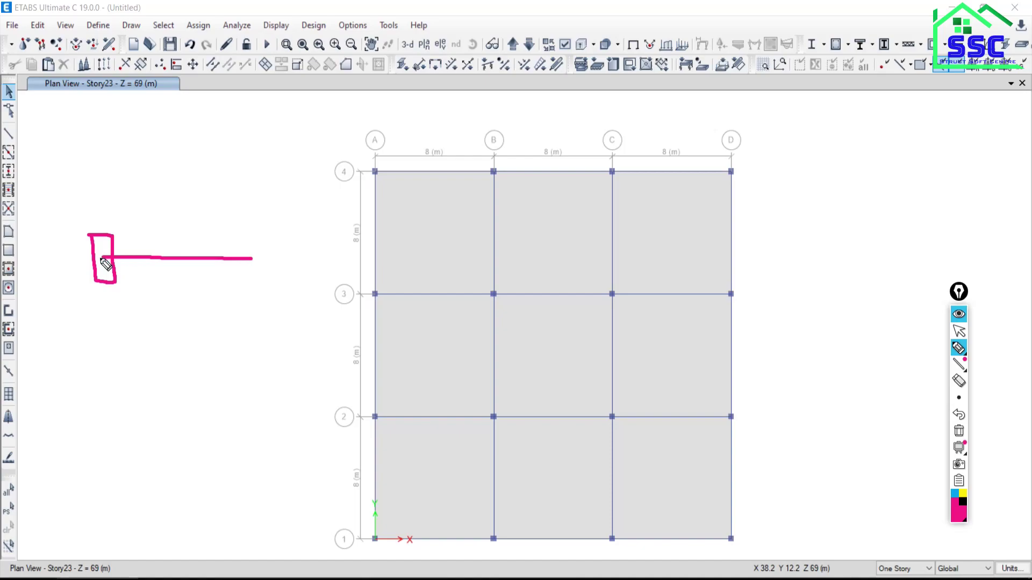
{"action": "left_click_drag", "start_coordinate": [102, 258], "coordinate": [14, 258]}
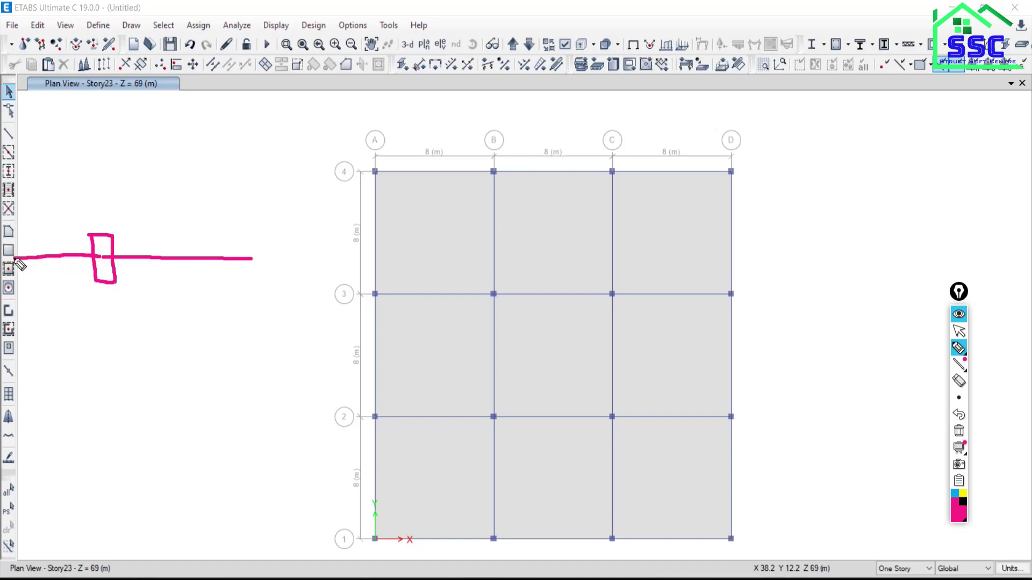
{"action": "left_click", "coordinate": [962, 417]}
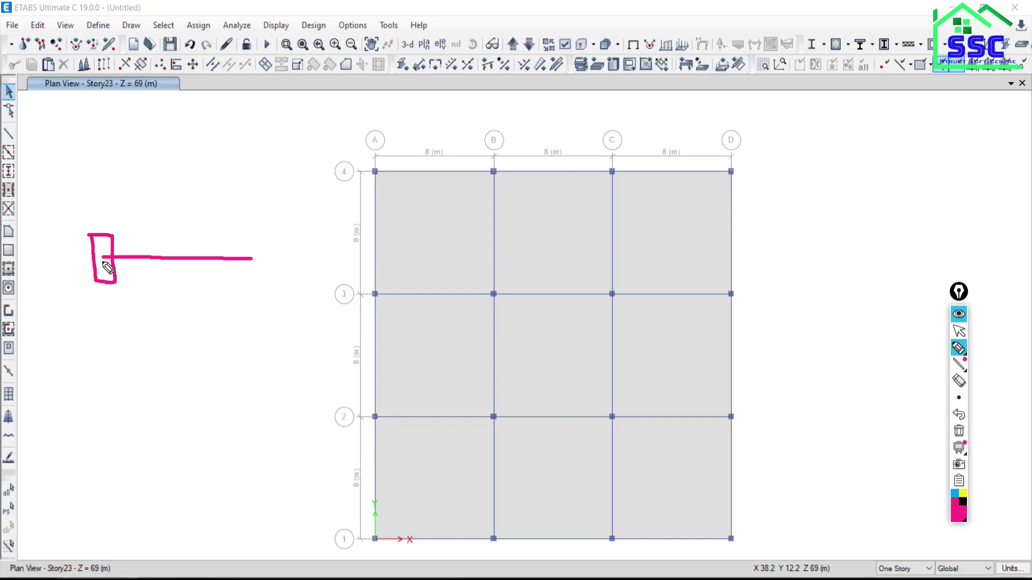
{"action": "left_click_drag", "start_coordinate": [102, 262], "coordinate": [18, 265]}
{"action": "mouse_move", "coordinate": [69, 233]}
{"action": "left_mouse_down"}
{"action": "mouse_move", "coordinate": [131, 214]}
{"action": "mouse_move", "coordinate": [152, 249]}
{"action": "mouse_move", "coordinate": [130, 319]}
{"action": "mouse_move", "coordinate": [48, 272]}
{"action": "mouse_move", "coordinate": [61, 222]}
{"action": "left_mouse_up"}
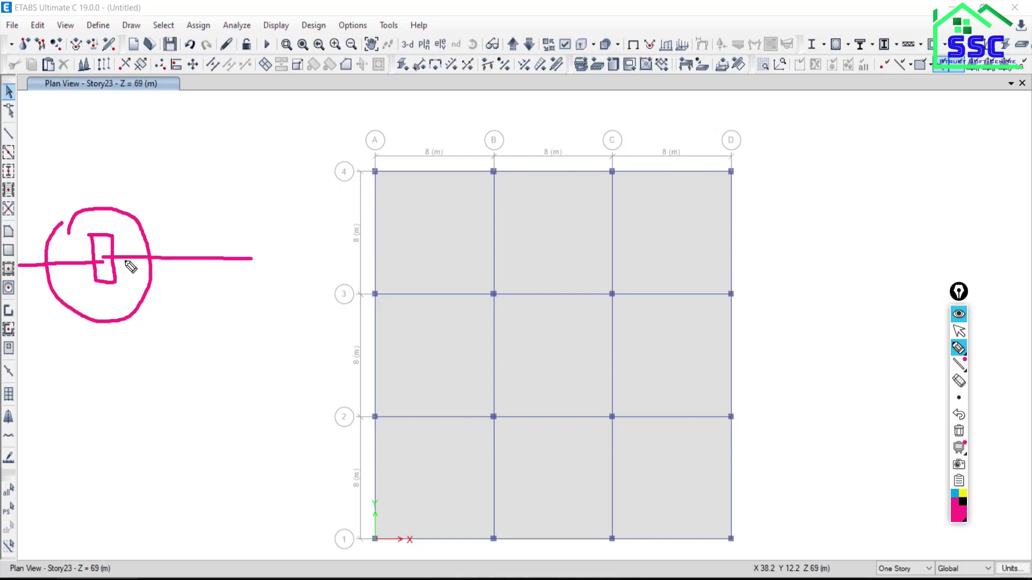
- Sketch two beam lines with vertically offset ends near grid line D using the annotation pen, and circle where they should meet
{"action": "left_click_drag", "start_coordinate": [783, 199], "coordinate": [966, 199]}
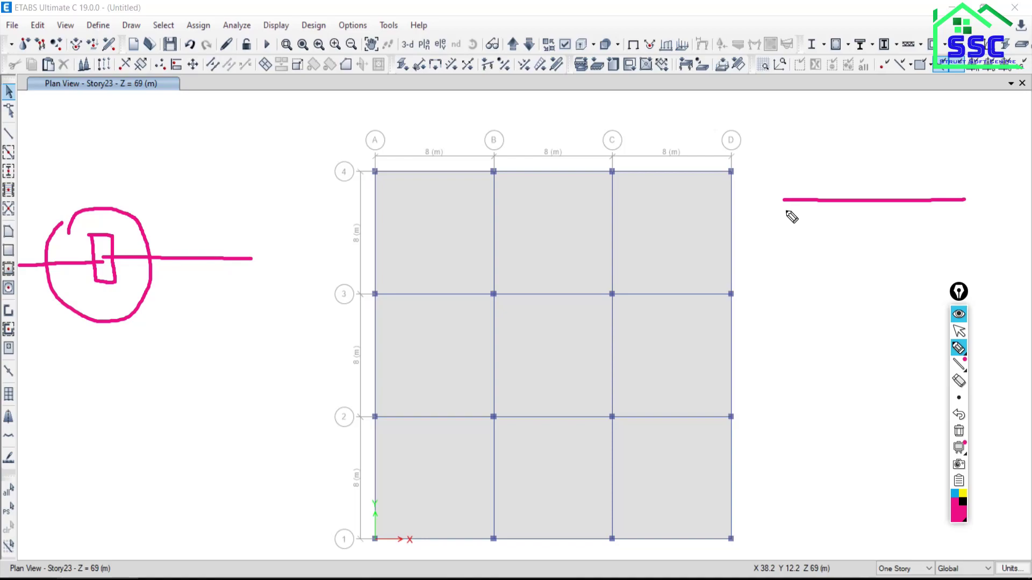
{"action": "left_click_drag", "start_coordinate": [783, 218], "coordinate": [561, 227]}
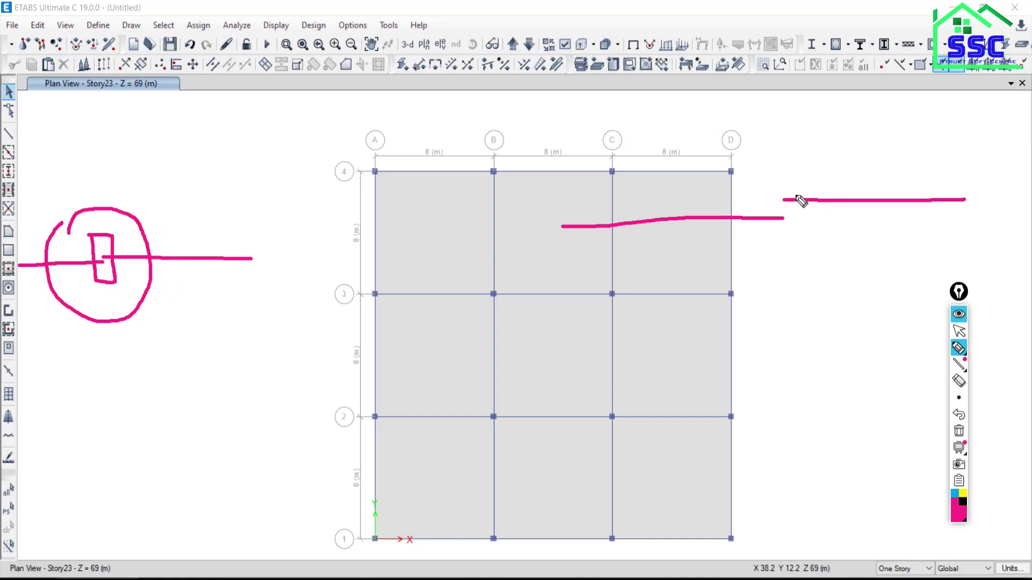
{"action": "mouse_move", "coordinate": [671, 156]}
{"action": "left_mouse_down"}
{"action": "mouse_move", "coordinate": [708, 123]}
{"action": "mouse_move", "coordinate": [843, 138]}
{"action": "mouse_move", "coordinate": [873, 242]}
{"action": "mouse_move", "coordinate": [760, 331]}
{"action": "mouse_move", "coordinate": [676, 172]}
{"action": "mouse_move", "coordinate": [678, 138]}
{"action": "left_mouse_up"}
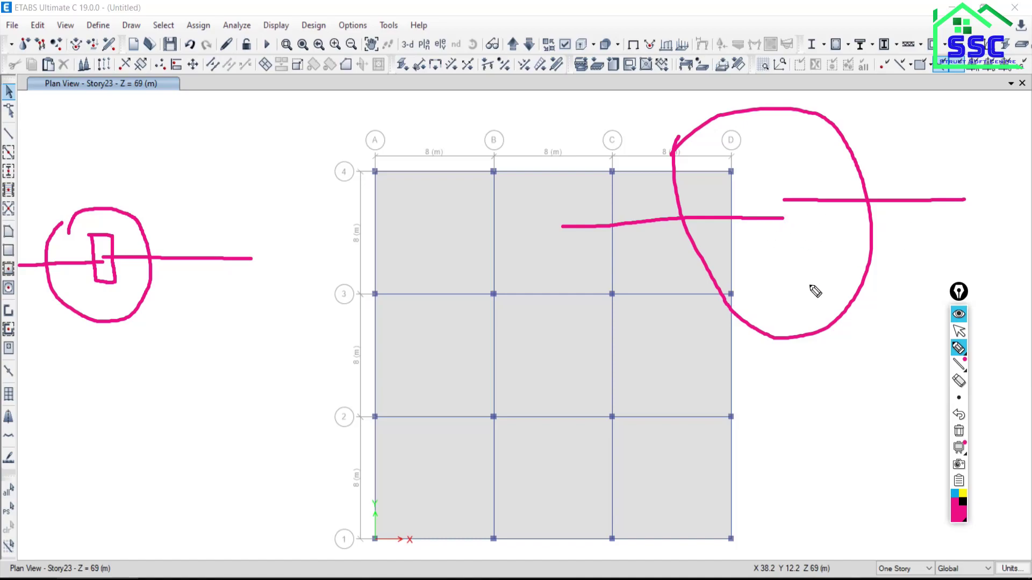
- Sketch a continuous beam line near grid line 2 with a marked joint and a sloped line near grid line D, and clear all annotations
{"action": "left_click_drag", "start_coordinate": [161, 412], "coordinate": [625, 407]}
{"action": "mouse_move", "coordinate": [367, 410]}
{"action": "left_mouse_down"}
{"action": "mouse_move", "coordinate": [377, 425]}
{"action": "mouse_move", "coordinate": [388, 419]}
{"action": "left_mouse_up"}
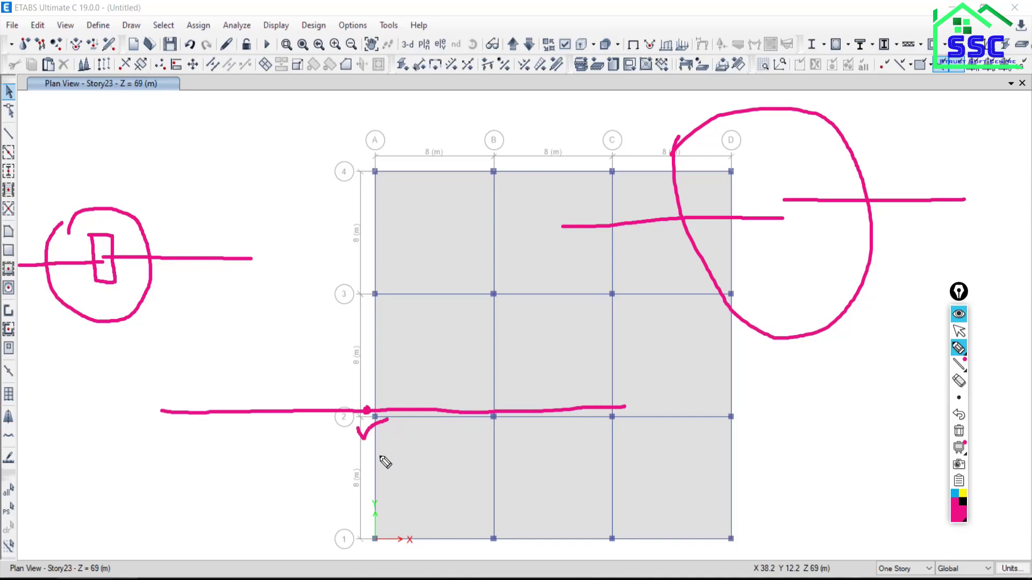
{"action": "left_click_drag", "start_coordinate": [785, 198], "coordinate": [925, 85]}
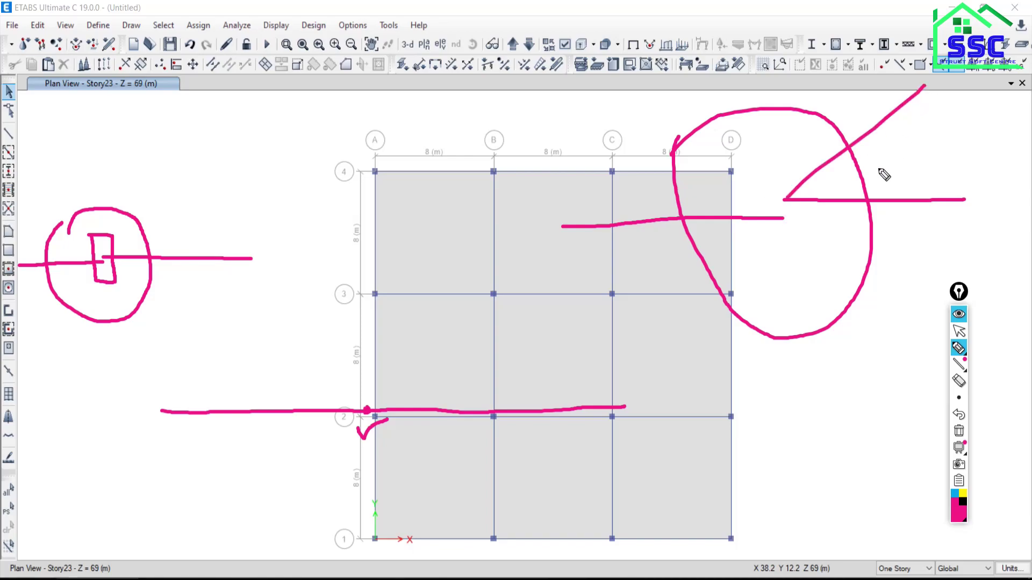
{"action": "left_click", "coordinate": [959, 430]}
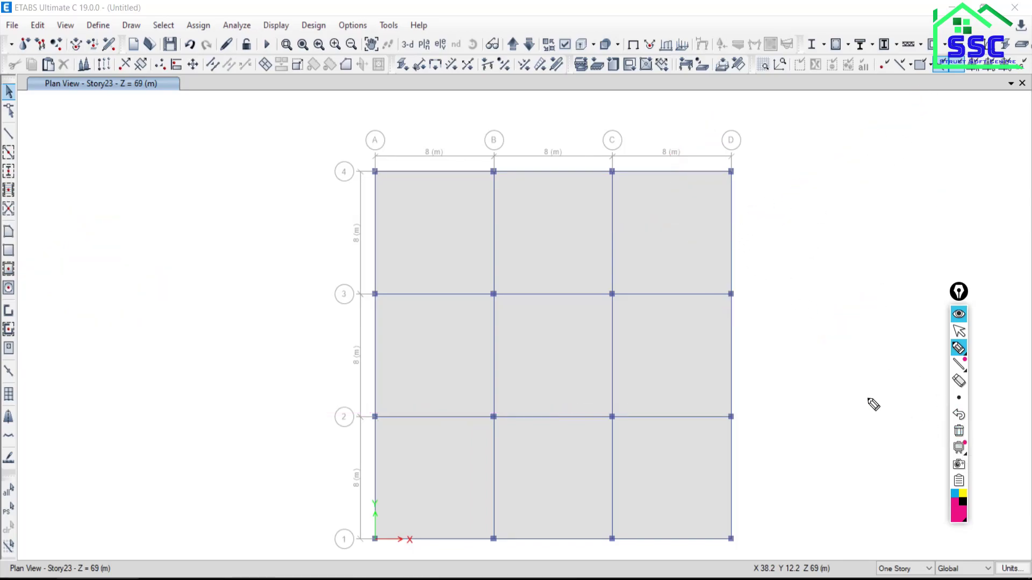
- Sketch three vertically offset beam lines, three collinear lines with gaps marked between them, and one continuous line using the annotation pen
{"action": "mouse_move", "coordinate": [81, 167]}
{"action": "left_mouse_down"}
{"action": "mouse_move", "coordinate": [180, 171]}
{"action": "mouse_move", "coordinate": [392, 141]}
{"action": "left_mouse_up"}
{"action": "left_click_drag", "start_coordinate": [377, 177], "coordinate": [543, 167]}
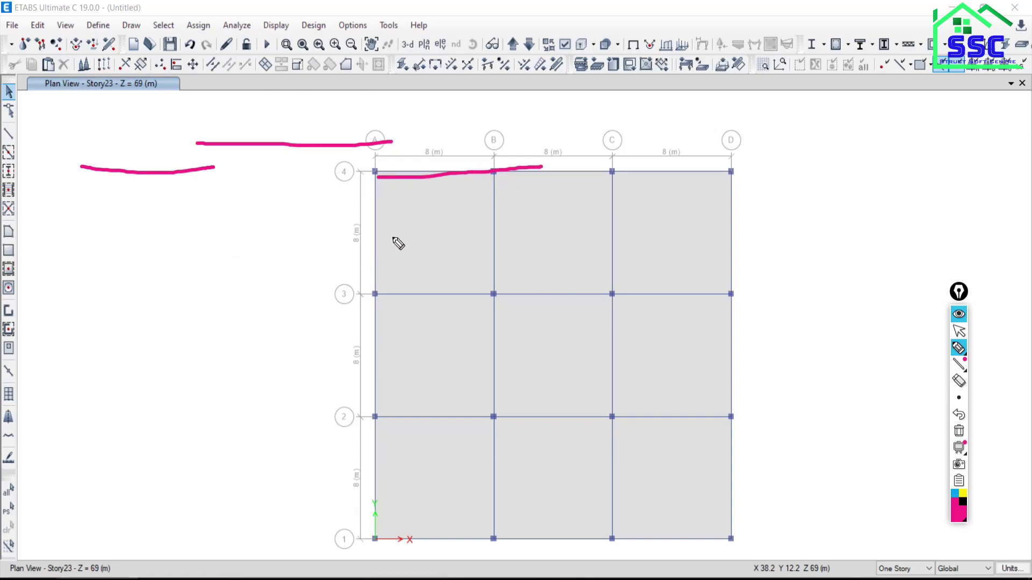
{"action": "left_click_drag", "start_coordinate": [90, 254], "coordinate": [379, 257]}
{"action": "left_click_drag", "start_coordinate": [392, 256], "coordinate": [556, 253]}
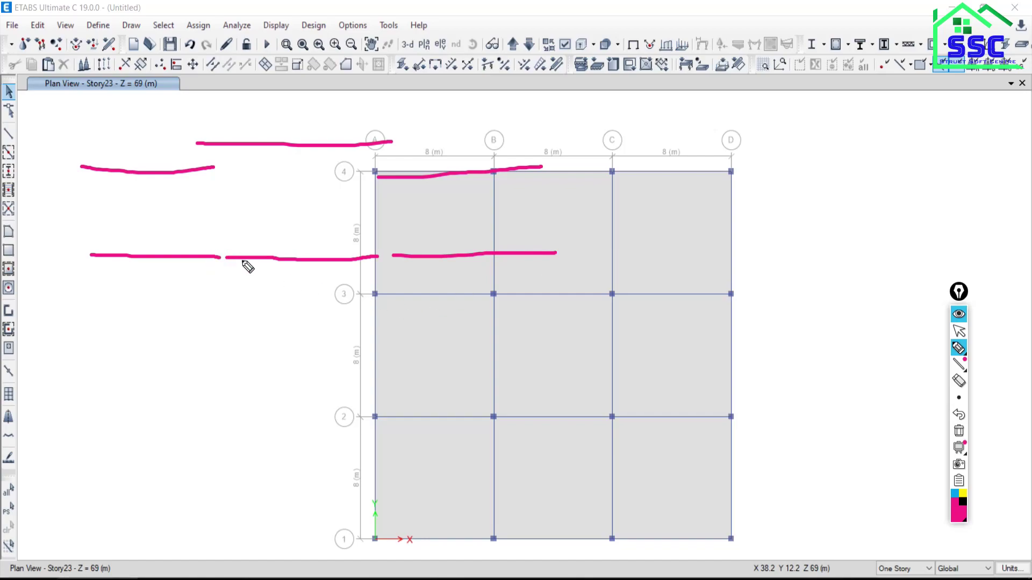
{"action": "left_click_drag", "start_coordinate": [227, 268], "coordinate": [216, 274]}
{"action": "left_click_drag", "start_coordinate": [82, 334], "coordinate": [589, 328]}
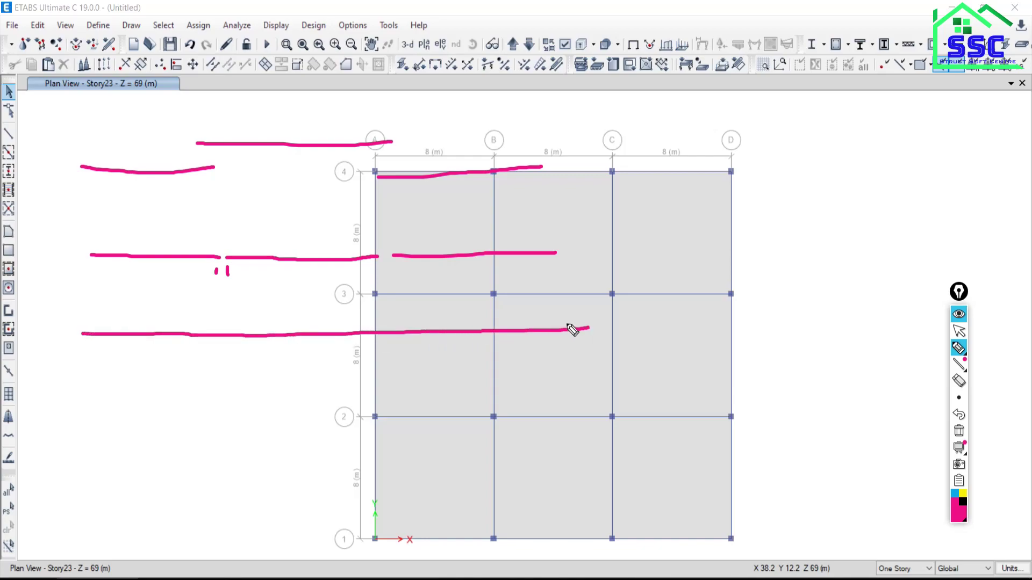
- Clear the annotation sketches, check the topic list document, and return to the Story23 plan in ETABS
{"action": "left_click", "coordinate": [959, 430]}
{"action": "left_click", "coordinate": [959, 330]}
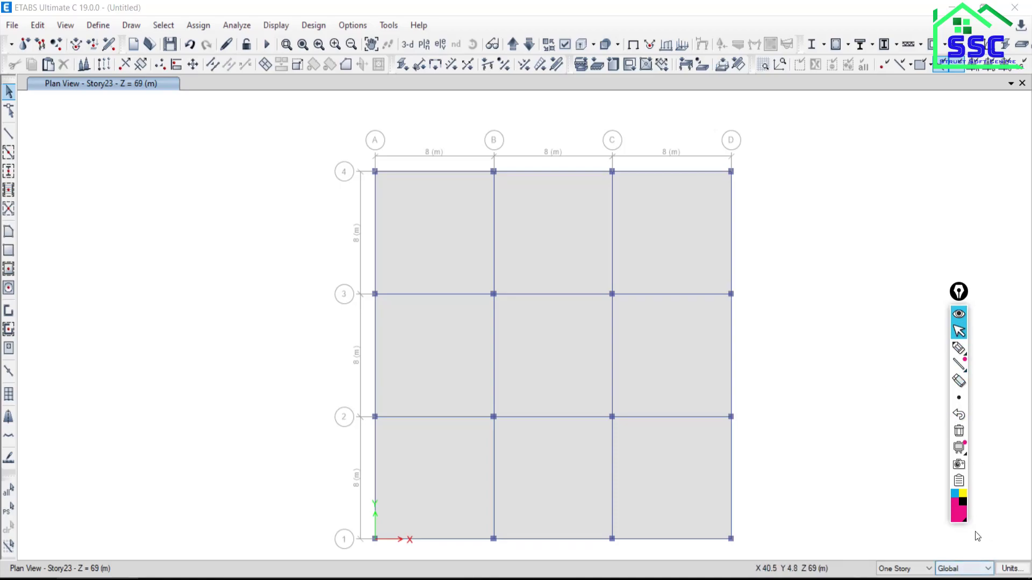
{"action": "key", "text": "alt+Tab"}
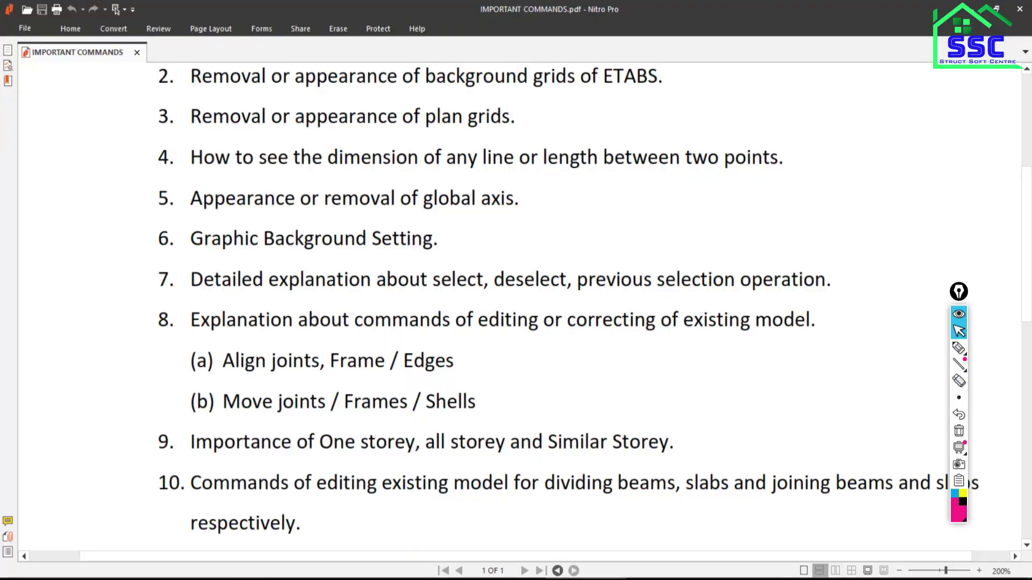
{"action": "key", "text": "alt+Tab"}
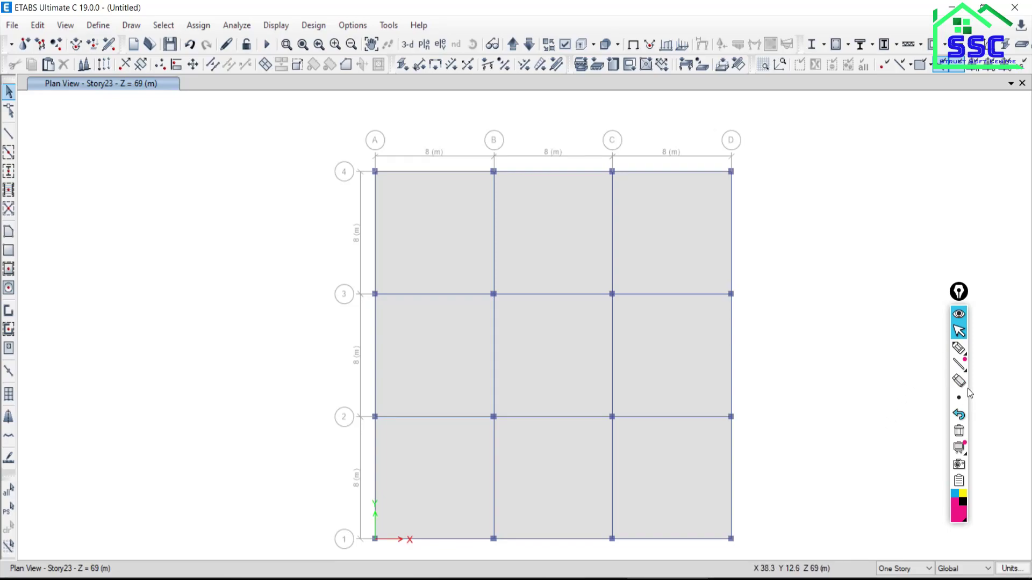
- Draw two offset horizontal frame lines outside grid A, one about 7.7 m long and one on the extension of grid line 3
{"action": "left_click", "coordinate": [9, 133]}
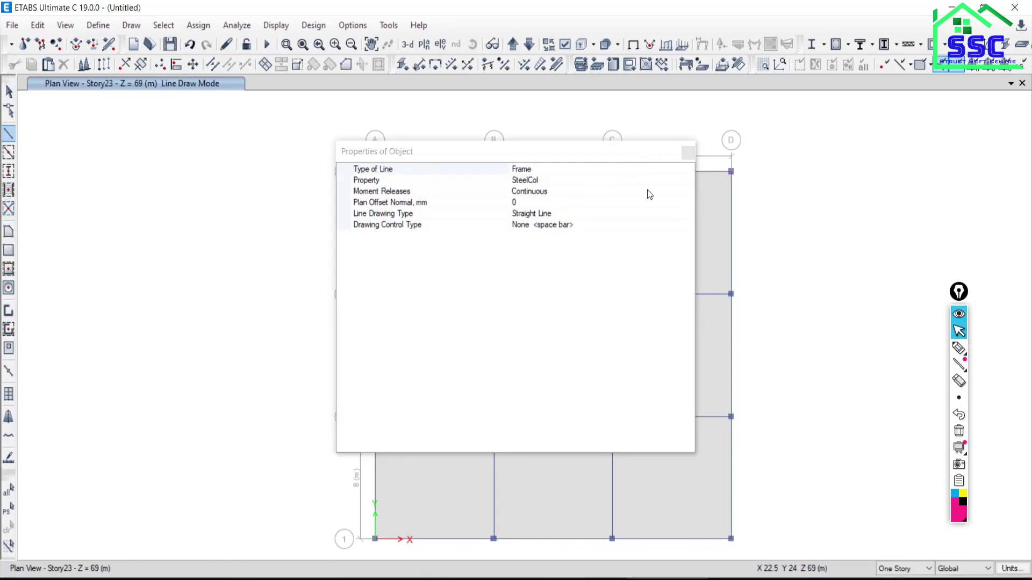
{"action": "left_click", "coordinate": [687, 153]}
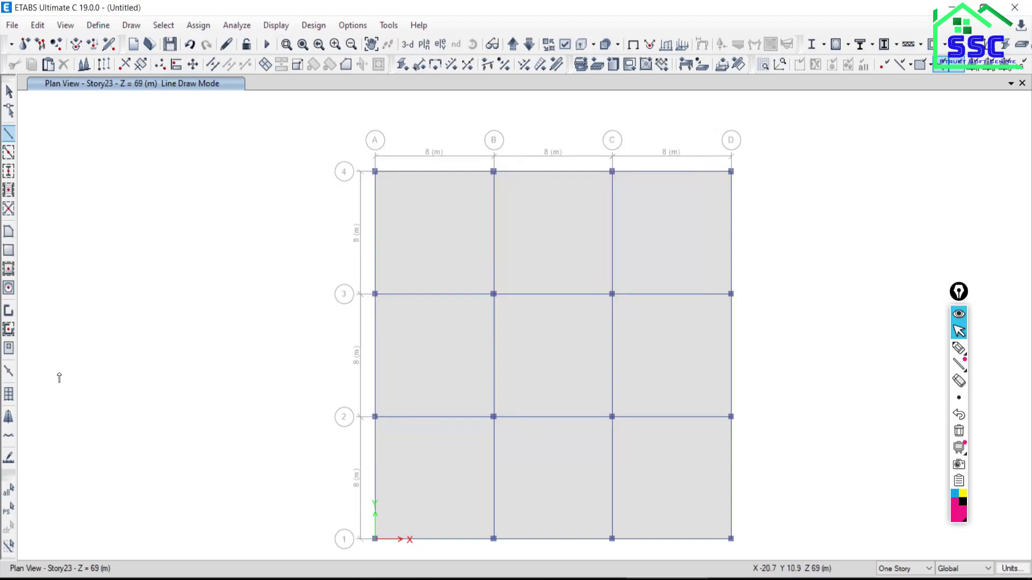
{"action": "left_click", "coordinate": [63, 313]}
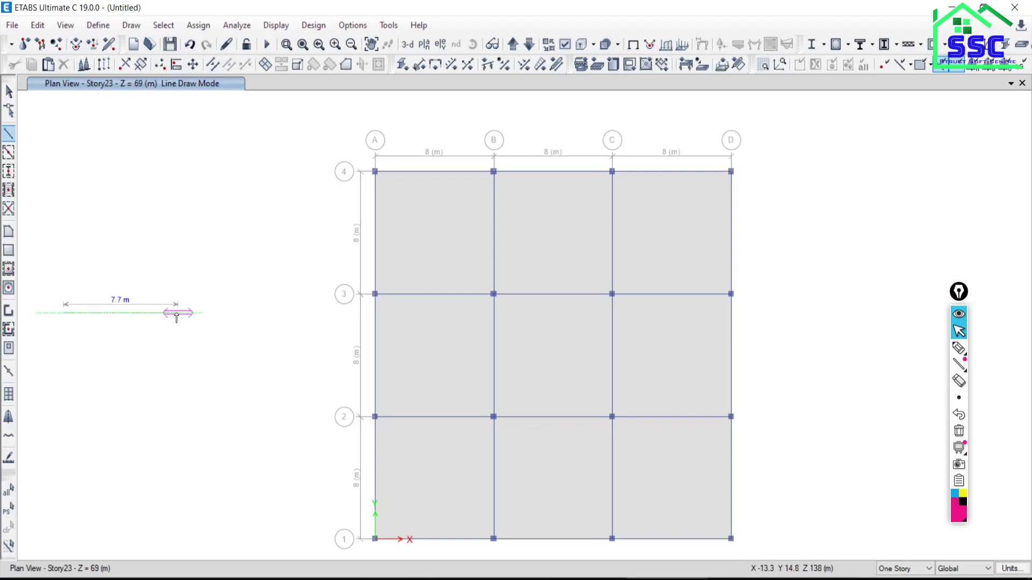
{"action": "left_click", "coordinate": [176, 313]}
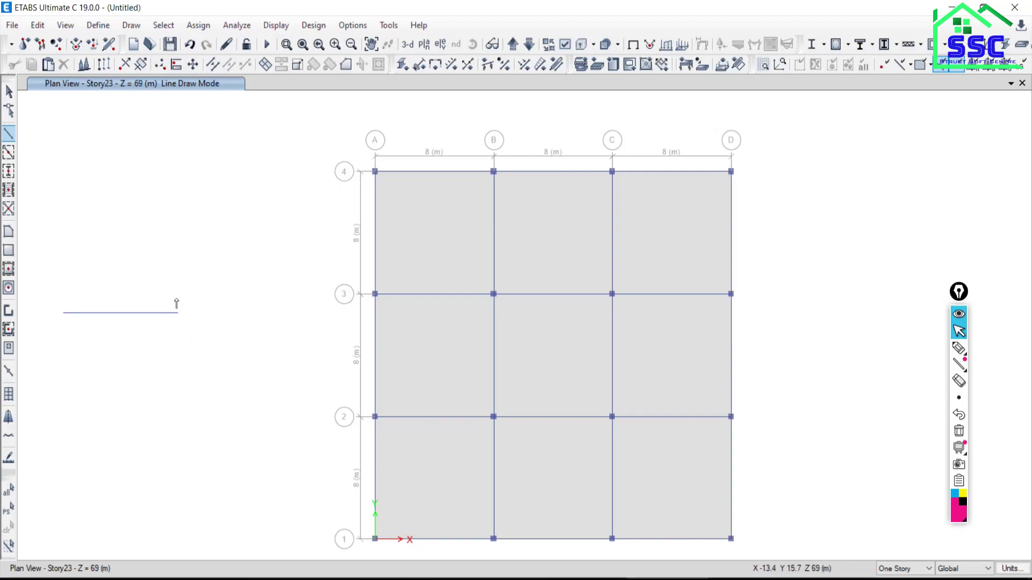
{"action": "left_click", "coordinate": [177, 294]}
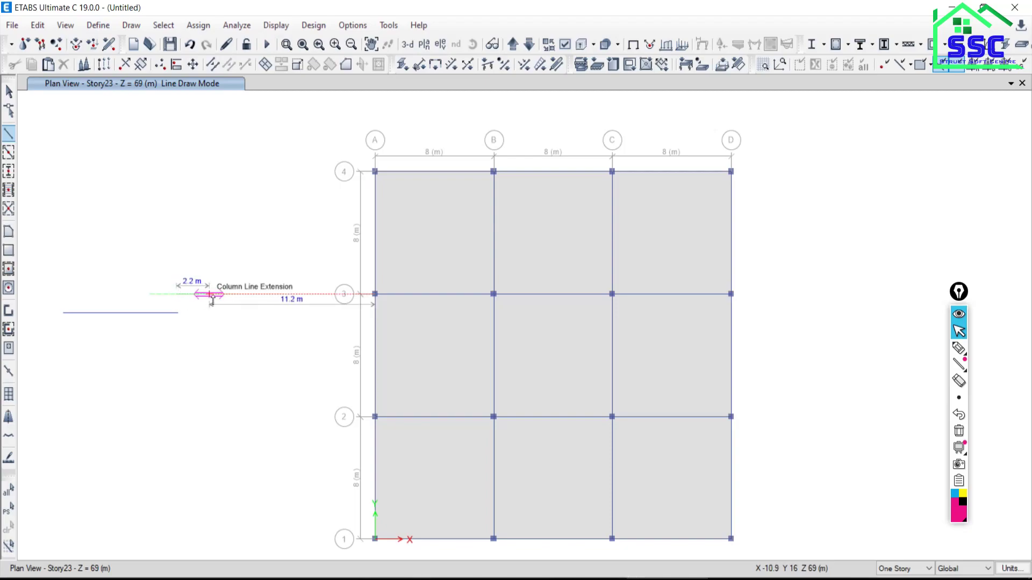
{"action": "double_click", "coordinate": [304, 294]}
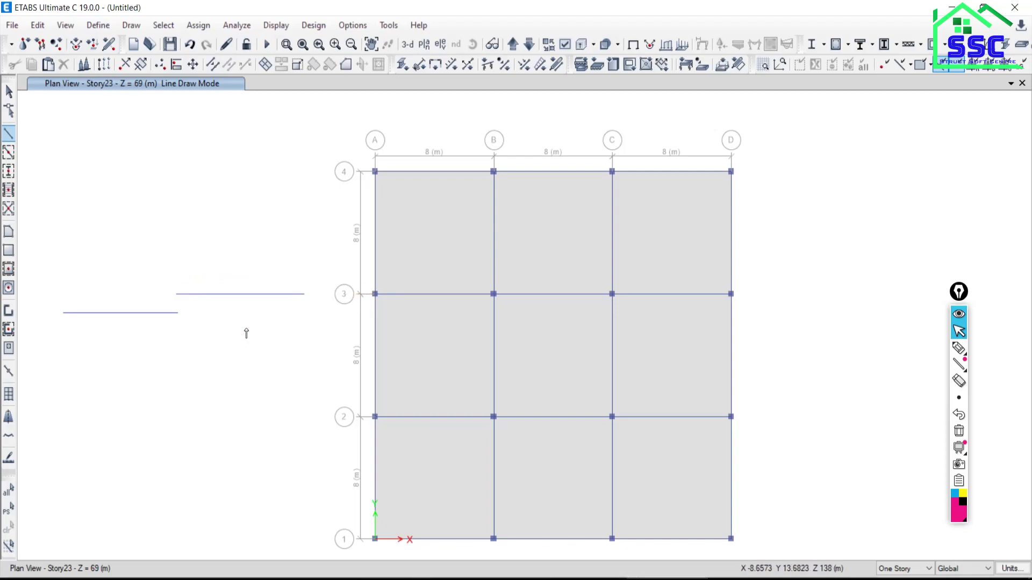
- Draw a third horizontal frame line about 5.575 m long, slightly above the free end of the lower beam and running away from the grid
{"action": "scroll", "coordinate": [197, 361], "scroll_direction": "down", "scroll_amount": 3}
{"action": "middle_click_drag", "start_coordinate": [197, 360], "coordinate": [591, 306]}
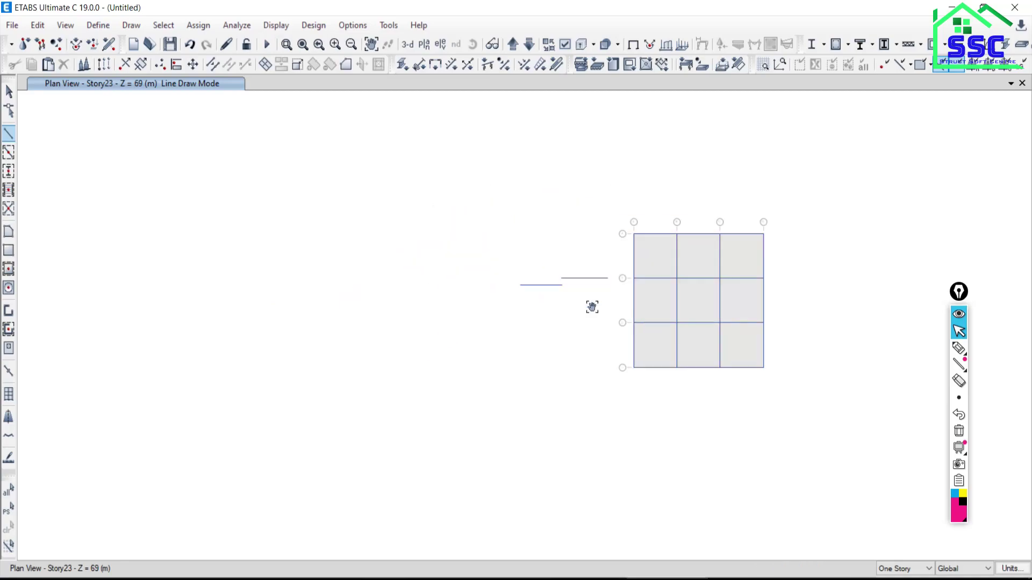
{"action": "scroll", "coordinate": [562, 296], "scroll_direction": "up", "scroll_amount": 3}
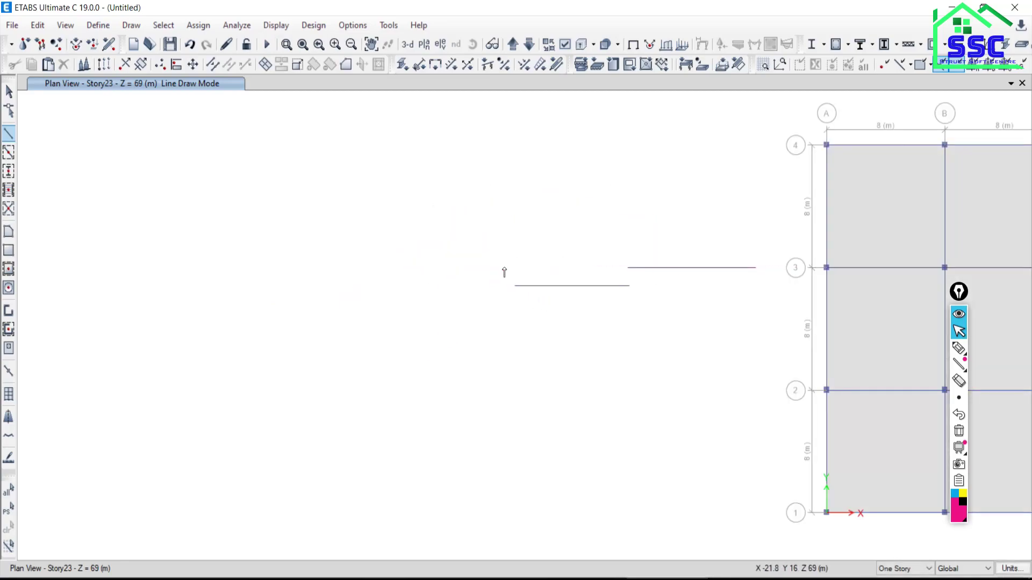
{"action": "scroll", "coordinate": [516, 271], "scroll_direction": "up", "scroll_amount": 3}
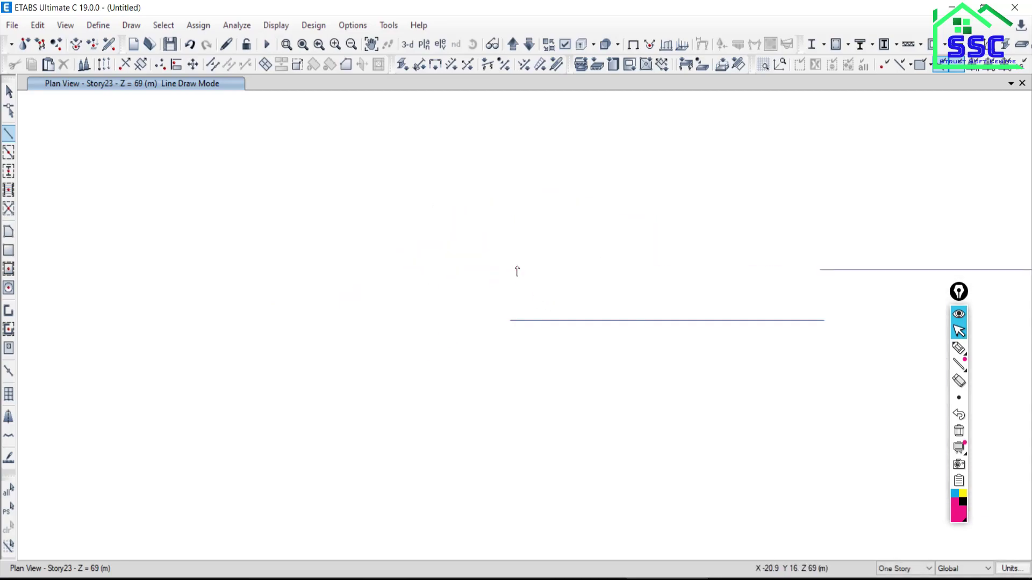
{"action": "left_click", "coordinate": [512, 300]}
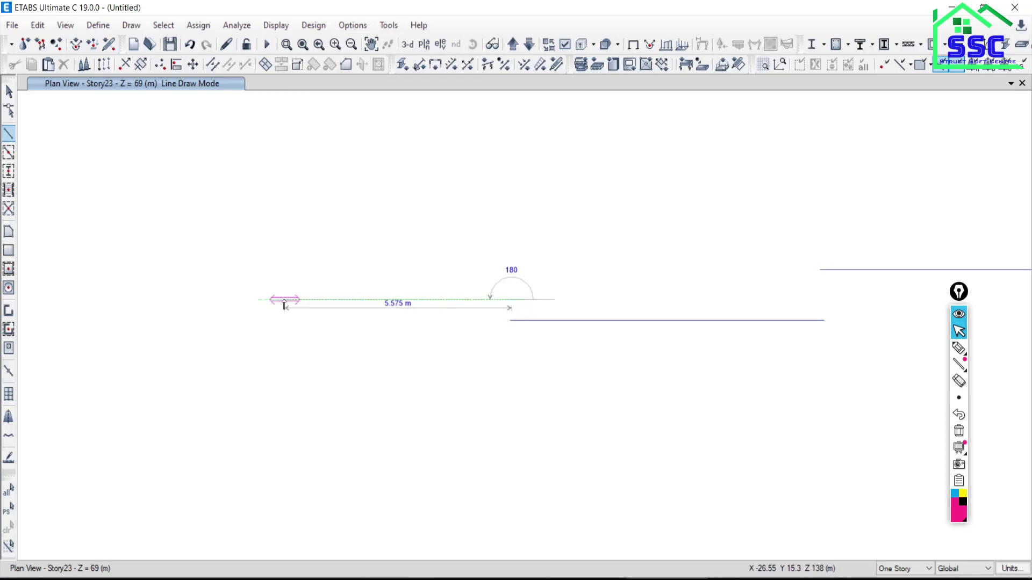
{"action": "left_click", "coordinate": [284, 299]}
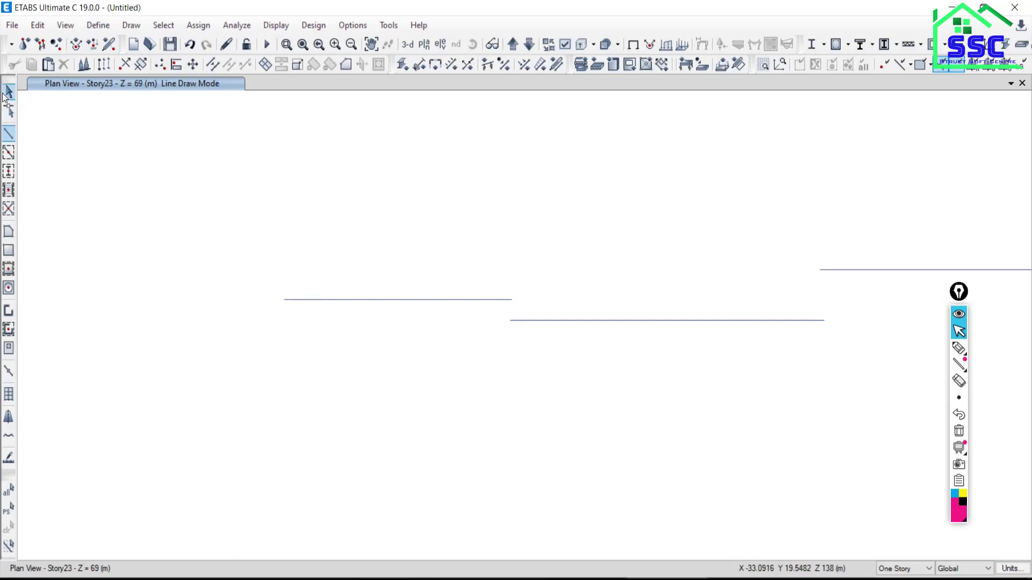
{"action": "left_click", "coordinate": [8, 91]}
- Sketch one straight line beneath the three offset beams with the annotation pen to show the desired alignment, and clear it
{"action": "scroll", "coordinate": [472, 299], "scroll_direction": "down", "scroll_amount": 3}
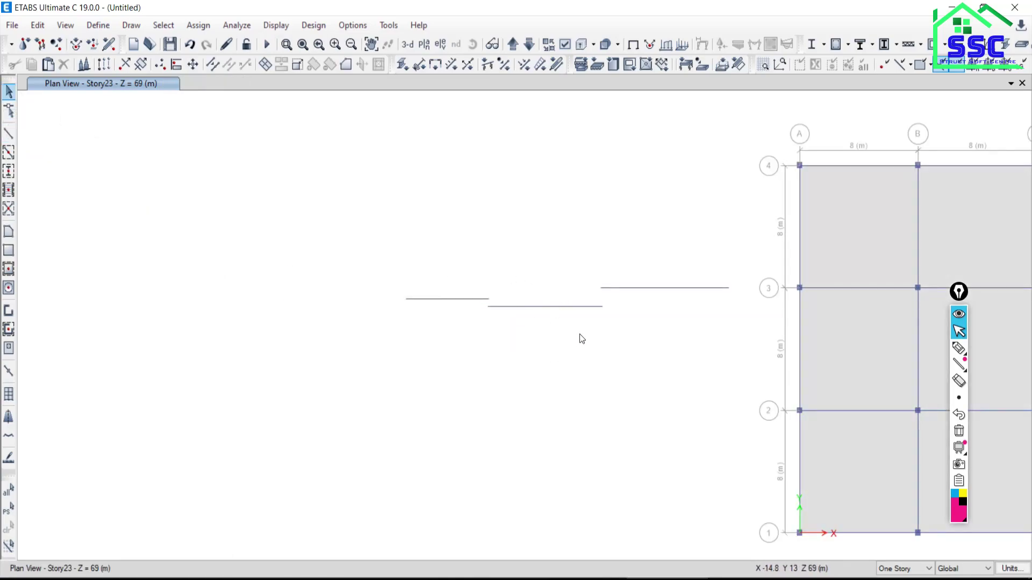
{"action": "scroll", "coordinate": [580, 334], "scroll_direction": "up", "scroll_amount": 3}
{"action": "scroll", "coordinate": [665, 370], "scroll_direction": "down", "scroll_amount": 3}
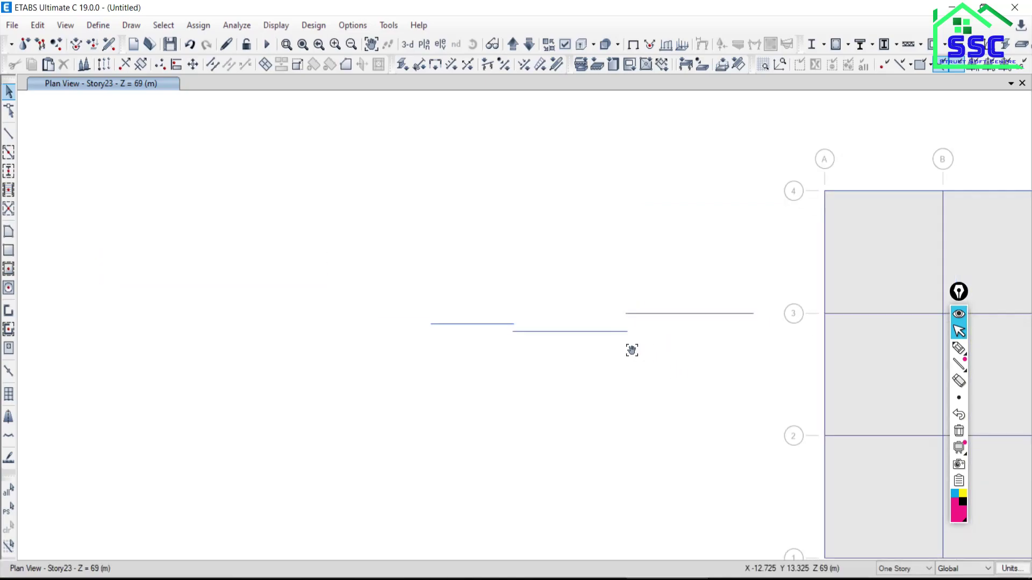
{"action": "scroll", "coordinate": [595, 322], "scroll_direction": "up", "scroll_amount": 3}
{"action": "scroll", "coordinate": [430, 262], "scroll_direction": "down", "scroll_amount": 3}
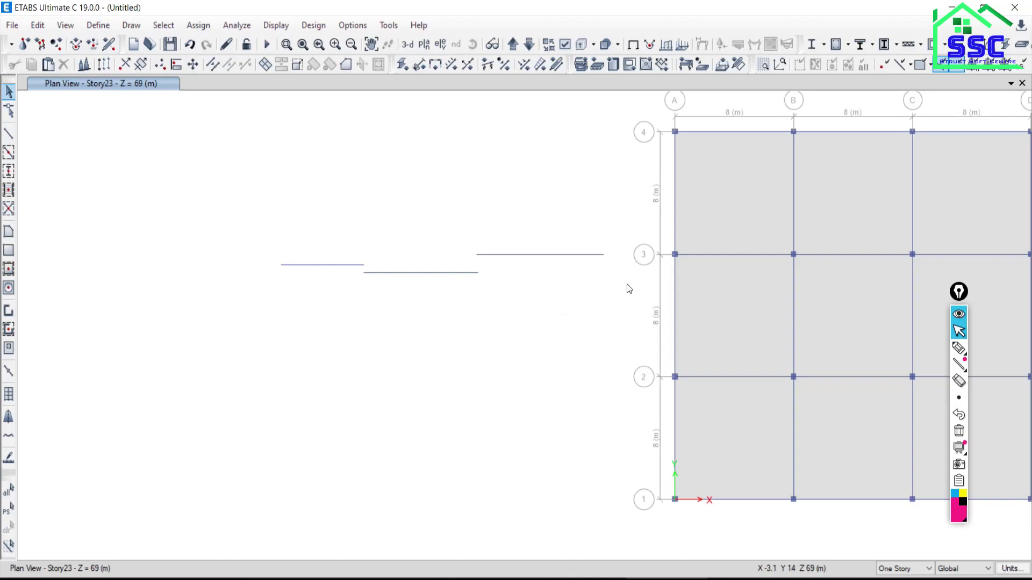
{"action": "left_click", "coordinate": [958, 349]}
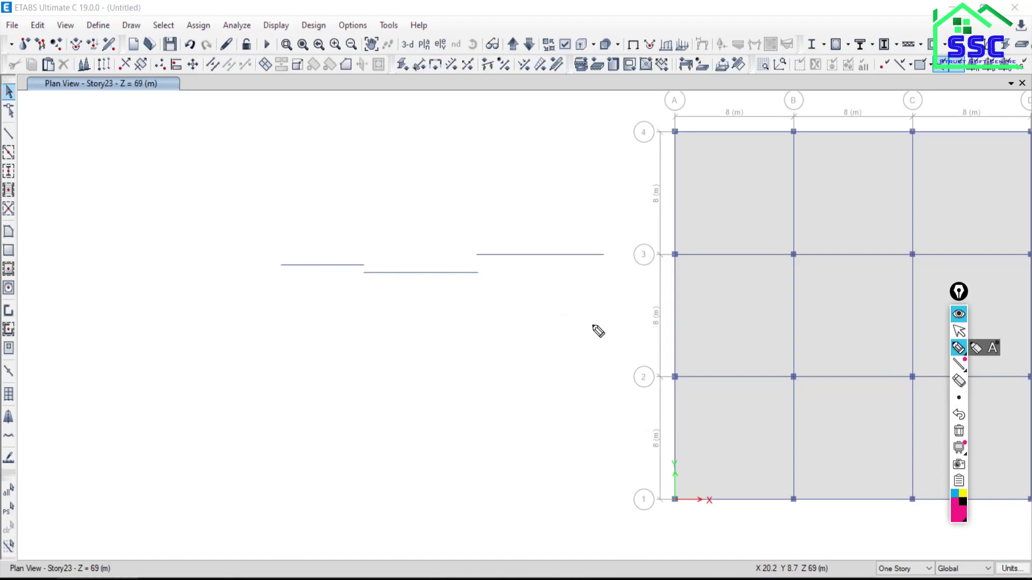
{"action": "left_click_drag", "start_coordinate": [603, 321], "coordinate": [279, 328]}
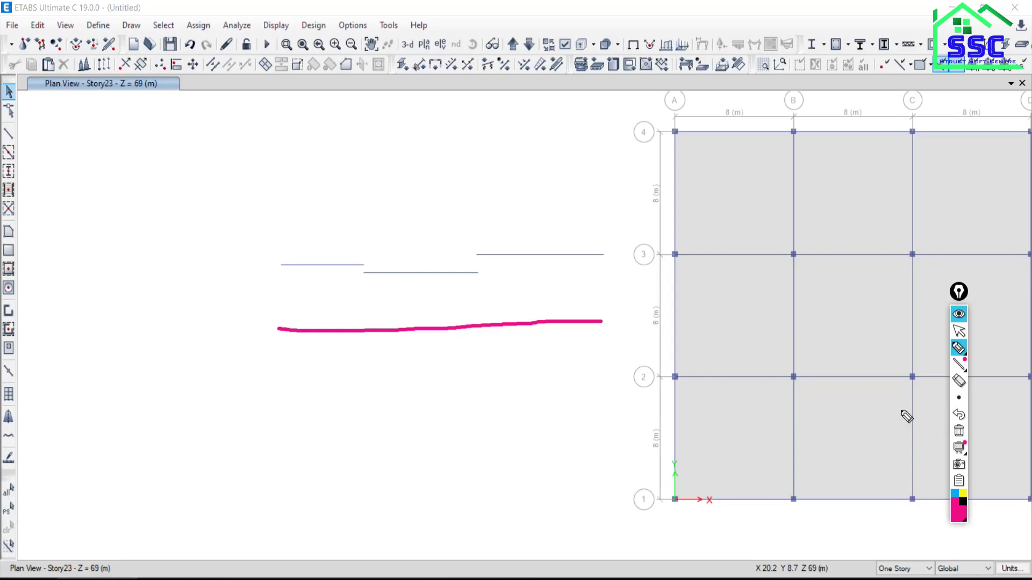
{"action": "left_click", "coordinate": [959, 431]}
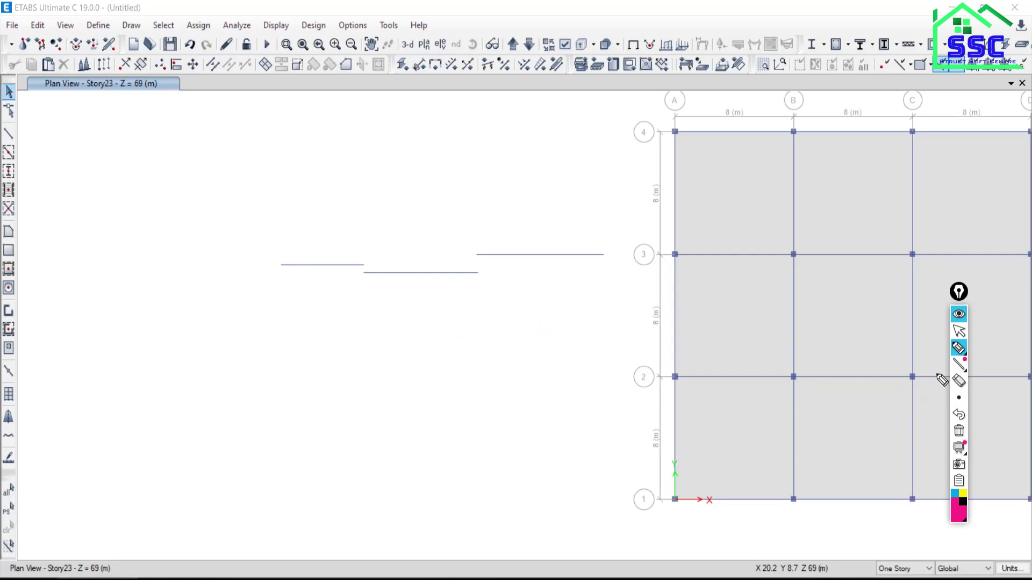
{"action": "left_click", "coordinate": [959, 332]}
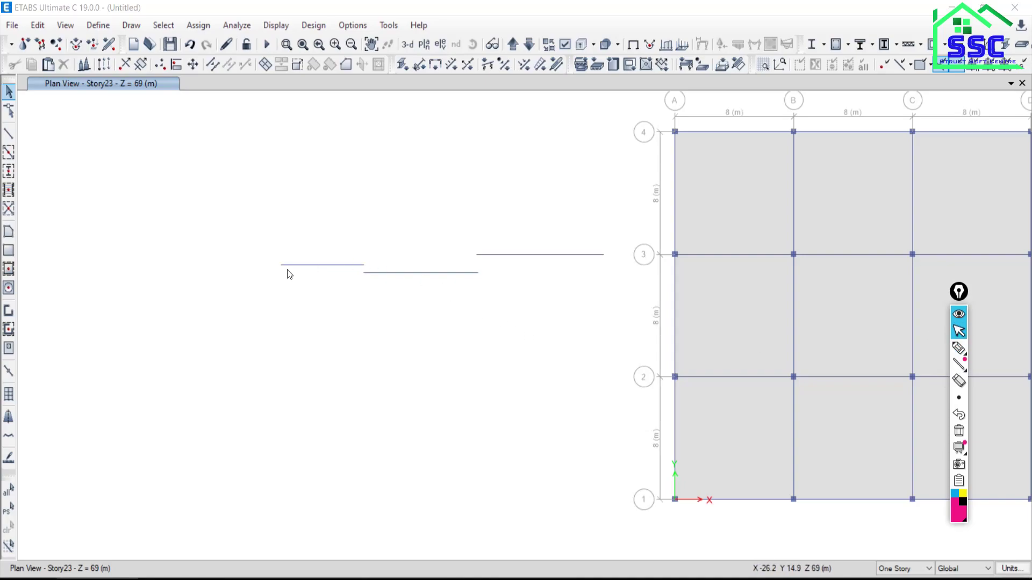
- Select the three offset beams together with all six of their end joints
{"action": "left_click", "coordinate": [321, 264]}
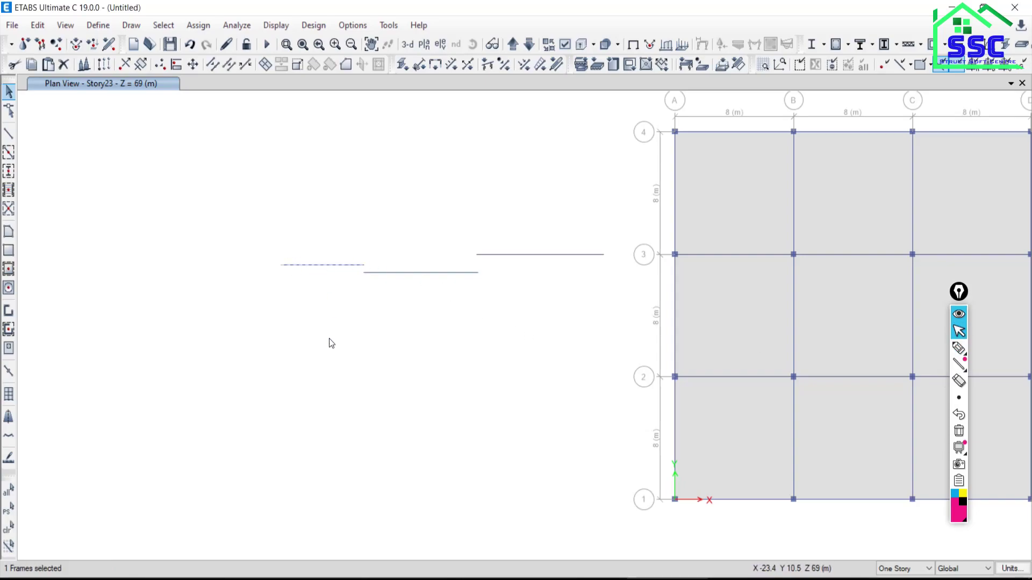
{"action": "left_click", "coordinate": [420, 273]}
{"action": "left_click", "coordinate": [537, 254]}
{"action": "left_click_drag", "start_coordinate": [250, 239], "coordinate": [295, 300]}
{"action": "left_click_drag", "start_coordinate": [326, 232], "coordinate": [375, 301]}
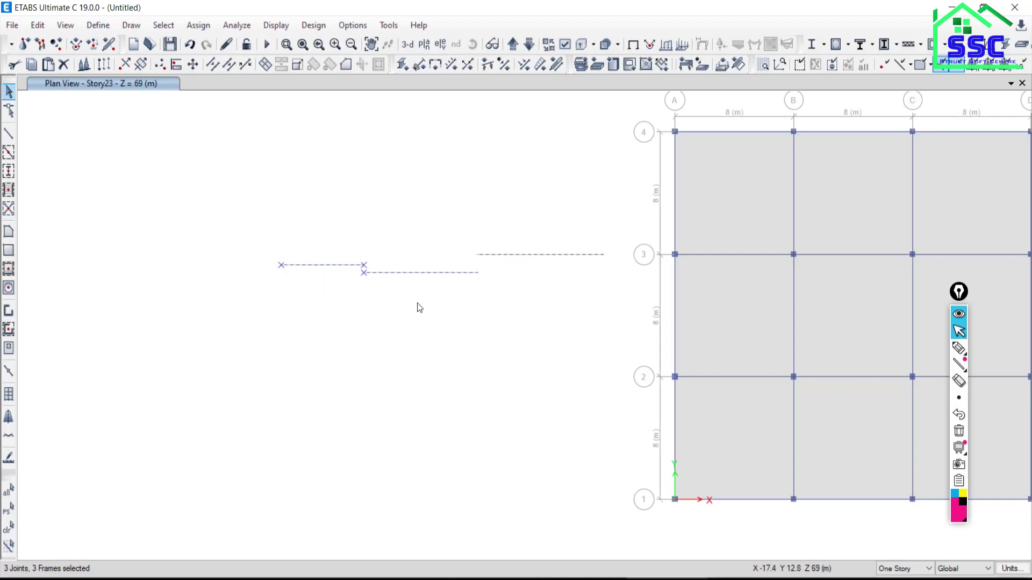
{"action": "left_click_drag", "start_coordinate": [449, 221], "coordinate": [529, 320]}
{"action": "left_click_drag", "start_coordinate": [565, 221], "coordinate": [626, 302]}
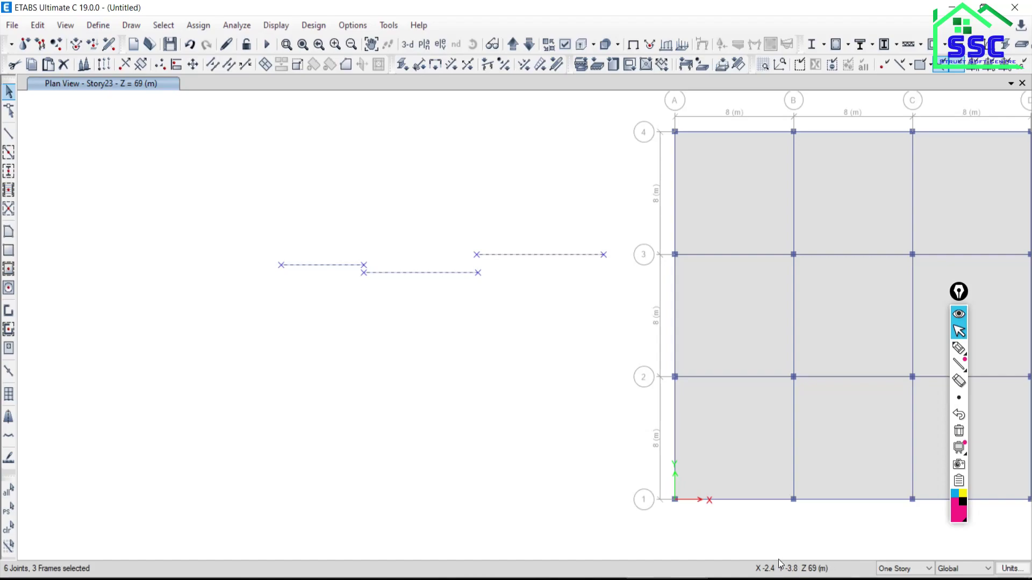
- Circle the X, Y, Z coordinate readout in the status bar with the annotation pen
{"action": "left_click", "coordinate": [958, 348]}
{"action": "mouse_move", "coordinate": [732, 549]}
{"action": "left_mouse_down"}
{"action": "mouse_move", "coordinate": [860, 537]}
{"action": "mouse_move", "coordinate": [885, 573]}
{"action": "left_mouse_up"}
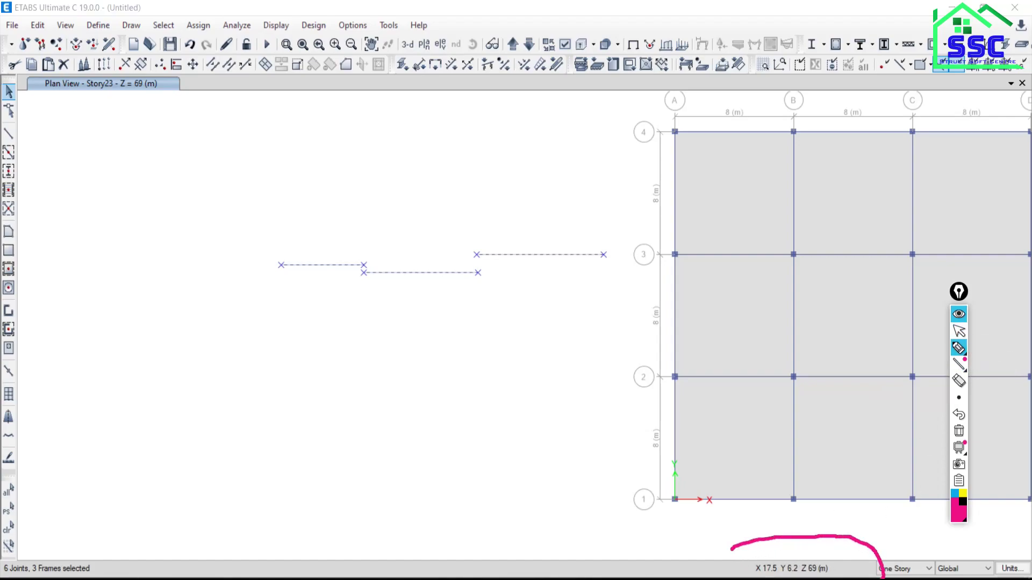
{"action": "left_click_drag", "start_coordinate": [710, 564], "coordinate": [730, 544]}
{"action": "left_click", "coordinate": [960, 333]}
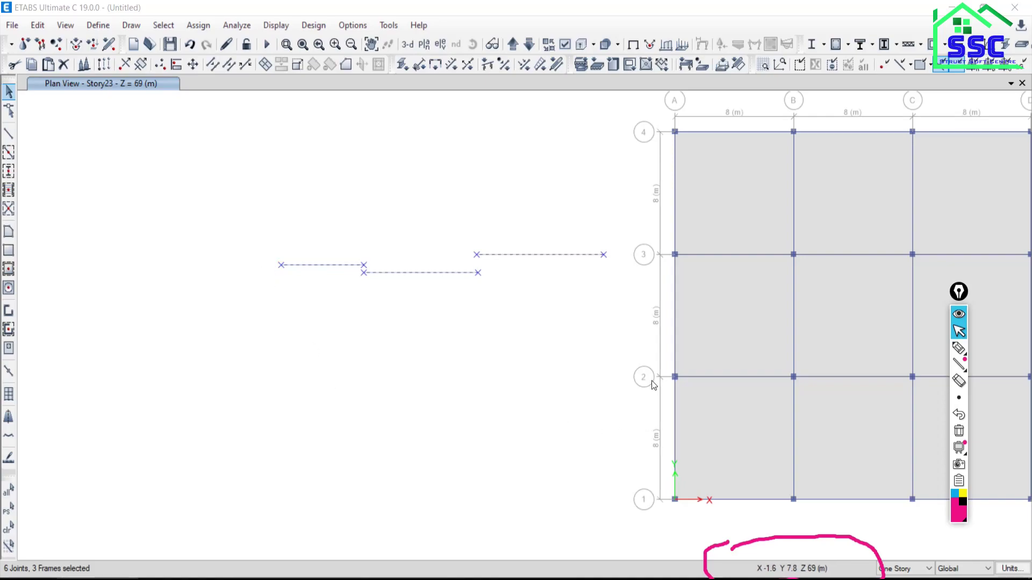
- Sketch a straight alignment line across the selected beams and a pair of axes labelled x and y below them with the annotation pen
{"action": "left_click", "coordinate": [960, 349]}
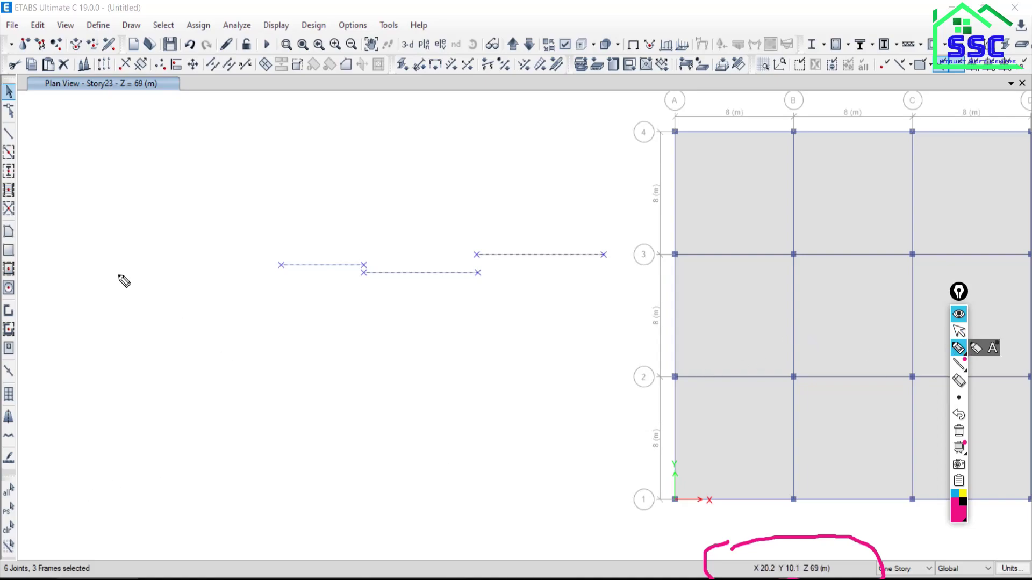
{"action": "left_click_drag", "start_coordinate": [200, 264], "coordinate": [538, 257]}
{"action": "mouse_move", "coordinate": [219, 337]}
{"action": "left_mouse_down"}
{"action": "mouse_move", "coordinate": [228, 412]}
{"action": "mouse_move", "coordinate": [357, 422]}
{"action": "left_mouse_up"}
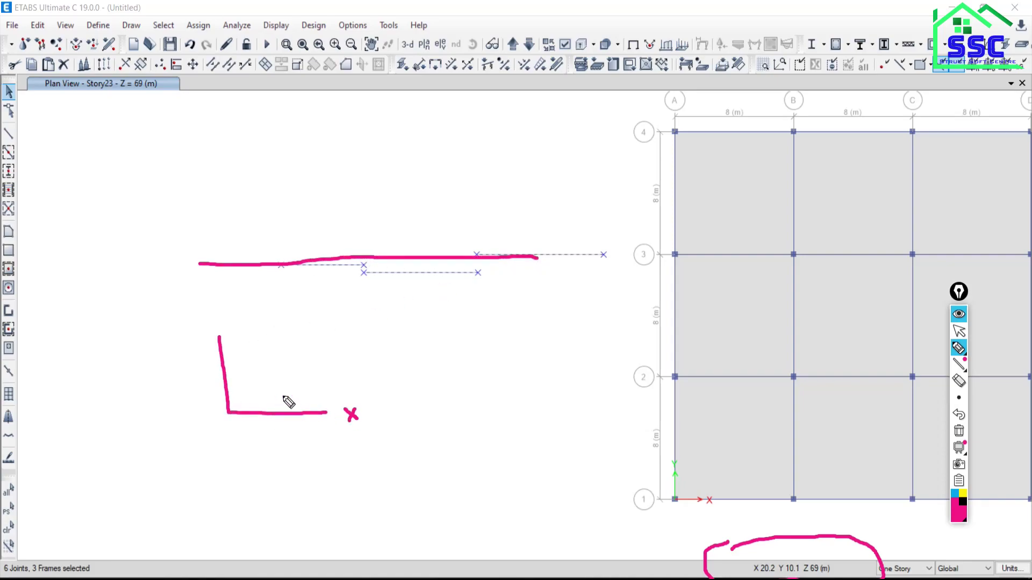
{"action": "left_click_drag", "start_coordinate": [230, 324], "coordinate": [245, 344]}
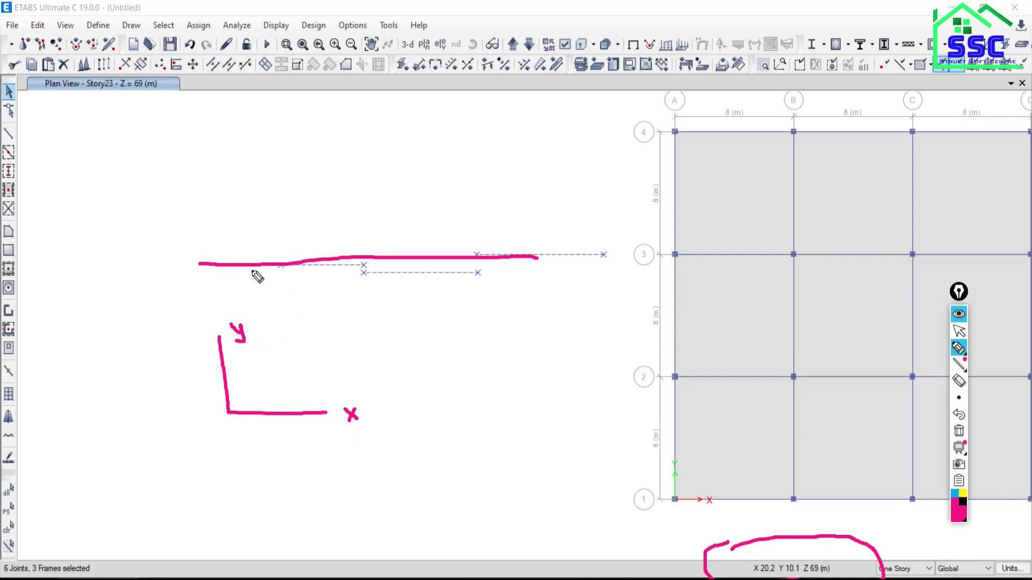
- With the annotation pen, circle the leftmost beam joint, extend the alignment line and x axis, sketch a second line above, and clear everything
{"action": "mouse_move", "coordinate": [278, 257]}
{"action": "left_mouse_down"}
{"action": "mouse_move", "coordinate": [268, 269]}
{"action": "mouse_move", "coordinate": [618, 266]}
{"action": "left_mouse_up"}
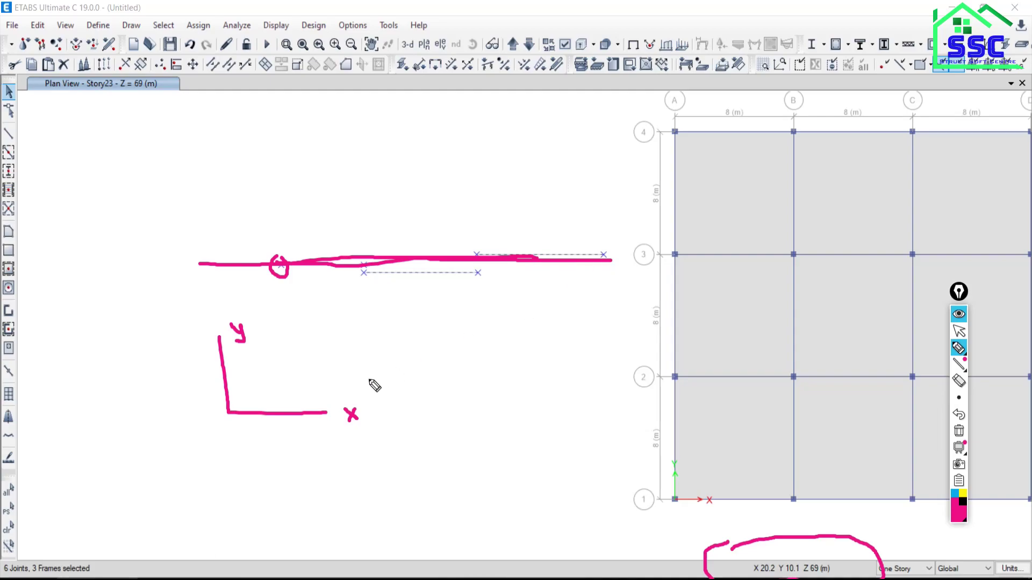
{"action": "mouse_move", "coordinate": [275, 277]}
{"action": "left_mouse_down"}
{"action": "mouse_move", "coordinate": [309, 410]}
{"action": "mouse_move", "coordinate": [532, 419]}
{"action": "mouse_move", "coordinate": [519, 425]}
{"action": "left_mouse_up"}
{"action": "mouse_move", "coordinate": [247, 229]}
{"action": "left_mouse_down"}
{"action": "mouse_move", "coordinate": [633, 219]}
{"action": "mouse_move", "coordinate": [495, 230]}
{"action": "left_mouse_up"}
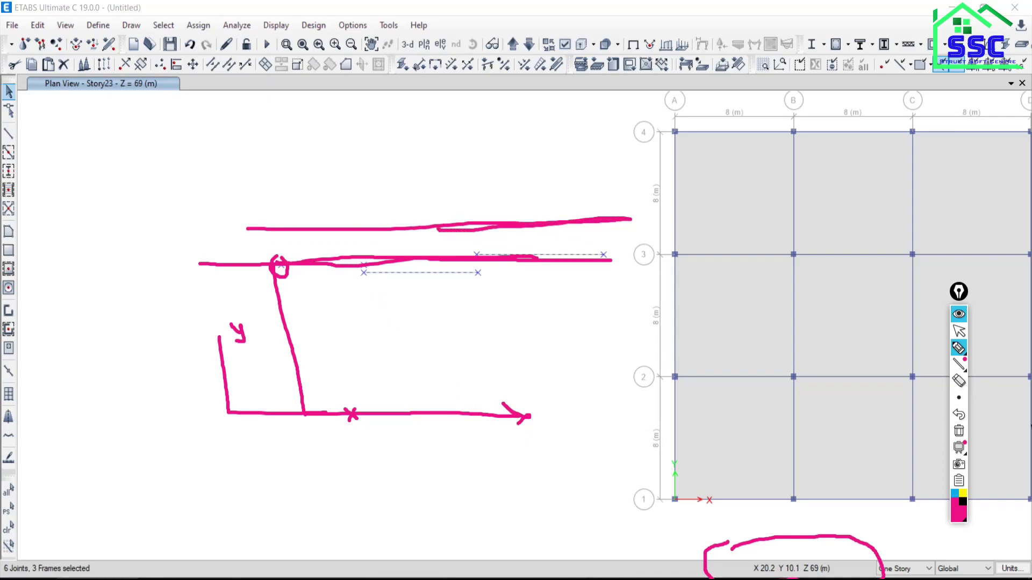
{"action": "left_click", "coordinate": [959, 431]}
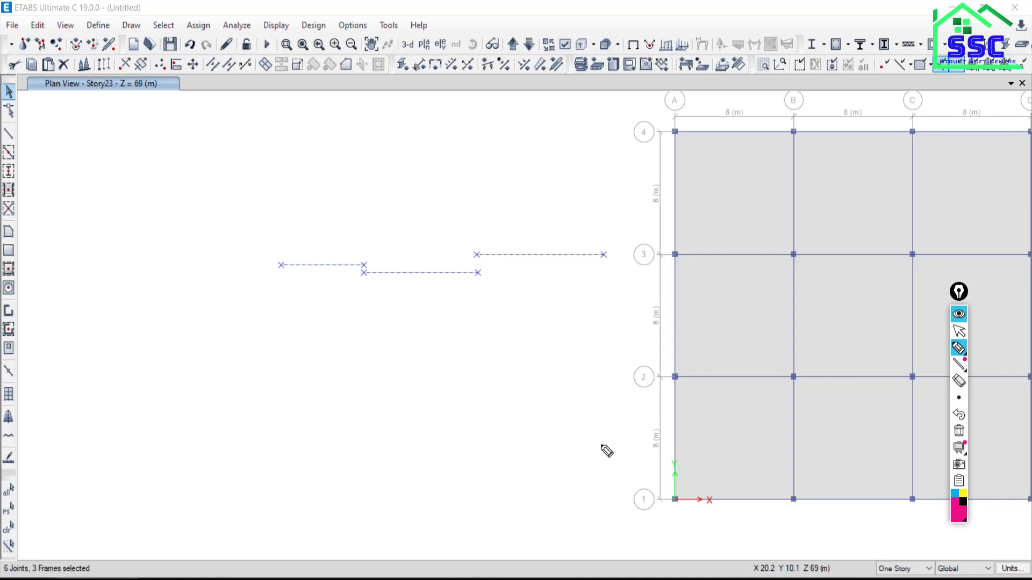
{"action": "left_click", "coordinate": [961, 332]}
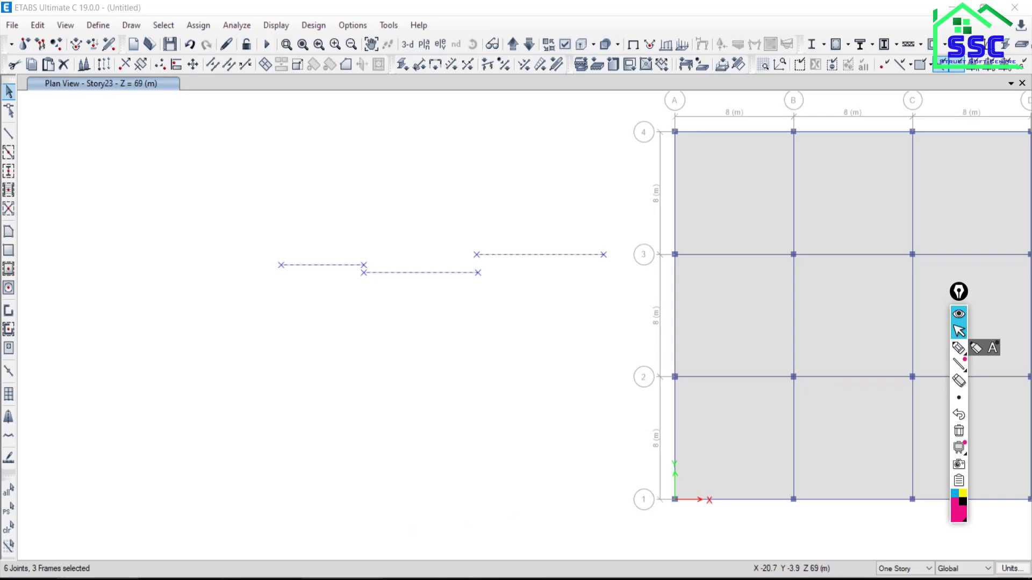
{"action": "key", "text": "alt+Tab"}
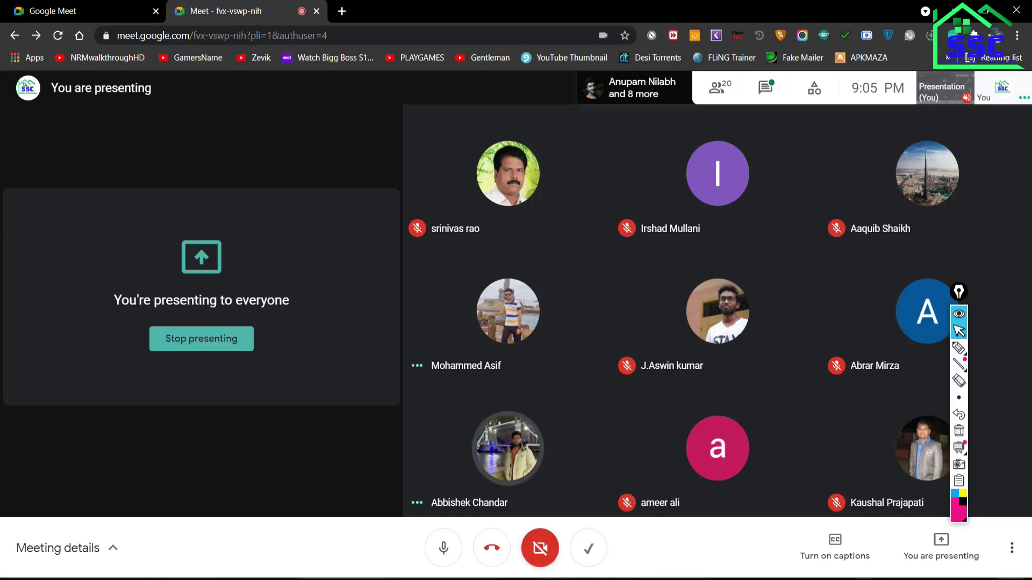
{"action": "key", "text": "alt+Tab"}
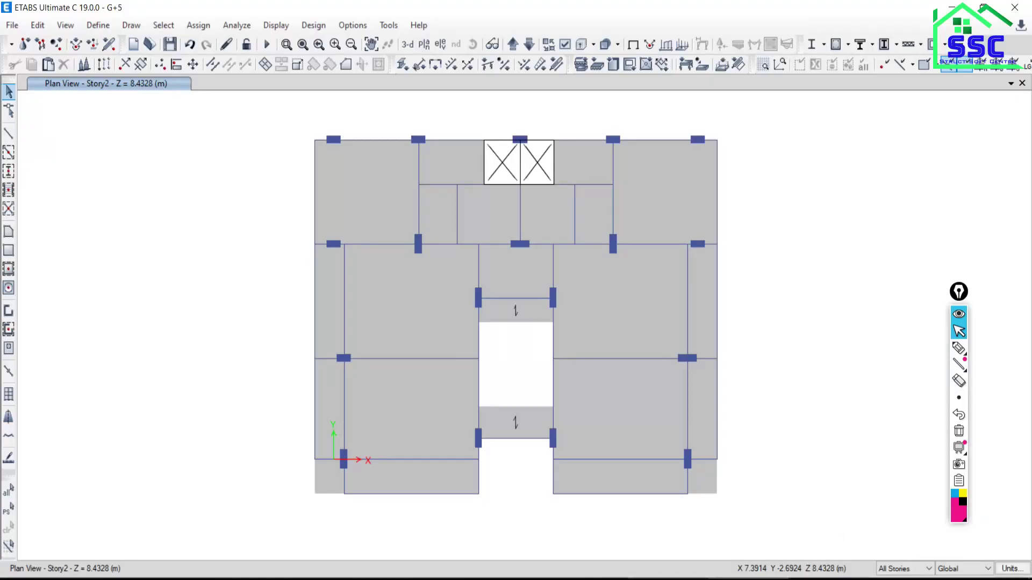
{"action": "key", "text": "alt+Tab"}
- Sketch an x axis with the annotation pen and a vertical distance line from it up to the leftmost offset beam
{"action": "left_click", "coordinate": [958, 349]}
{"action": "mouse_move", "coordinate": [301, 308]}
{"action": "left_mouse_down"}
{"action": "mouse_move", "coordinate": [302, 344]}
{"action": "mouse_move", "coordinate": [350, 374]}
{"action": "mouse_move", "coordinate": [388, 376]}
{"action": "left_mouse_up"}
{"action": "mouse_move", "coordinate": [301, 305]}
{"action": "left_mouse_down"}
{"action": "mouse_move", "coordinate": [316, 304]}
{"action": "mouse_move", "coordinate": [316, 320]}
{"action": "left_mouse_up"}
{"action": "mouse_move", "coordinate": [280, 263]}
{"action": "left_mouse_down"}
{"action": "mouse_move", "coordinate": [352, 263]}
{"action": "mouse_move", "coordinate": [309, 340]}
{"action": "mouse_move", "coordinate": [316, 371]}
{"action": "mouse_move", "coordinate": [301, 382]}
{"action": "mouse_move", "coordinate": [280, 273]}
{"action": "left_mouse_up"}
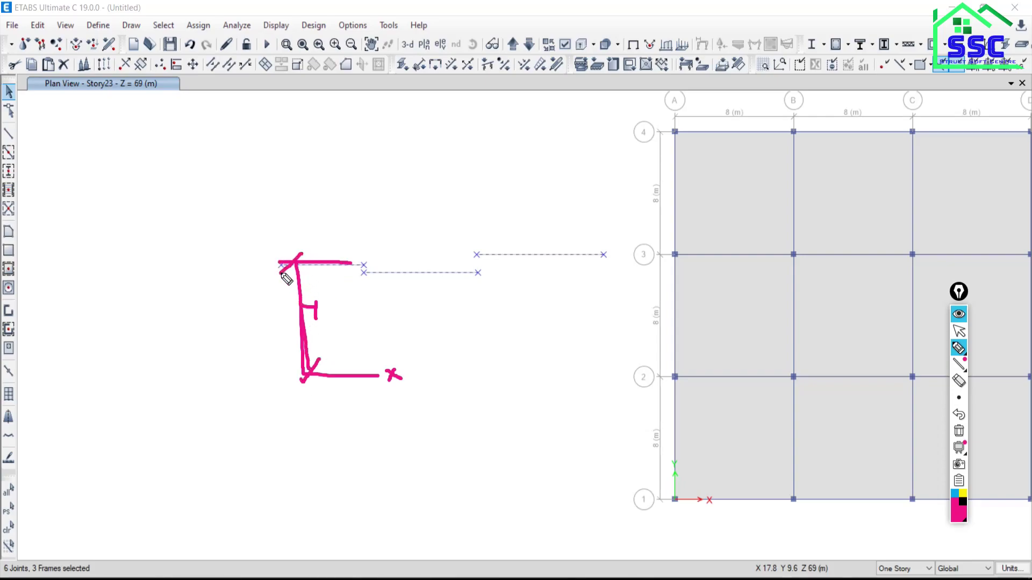
- Sketch three offset vertical lines with a horizontal distance labelled X, clear all annotations, and put the pen away
{"action": "left_click_drag", "start_coordinate": [128, 139], "coordinate": [124, 228]}
{"action": "mouse_move", "coordinate": [138, 235]}
{"action": "left_mouse_down"}
{"action": "mouse_move", "coordinate": [146, 348]}
{"action": "mouse_move", "coordinate": [123, 377]}
{"action": "mouse_move", "coordinate": [133, 465]}
{"action": "left_mouse_up"}
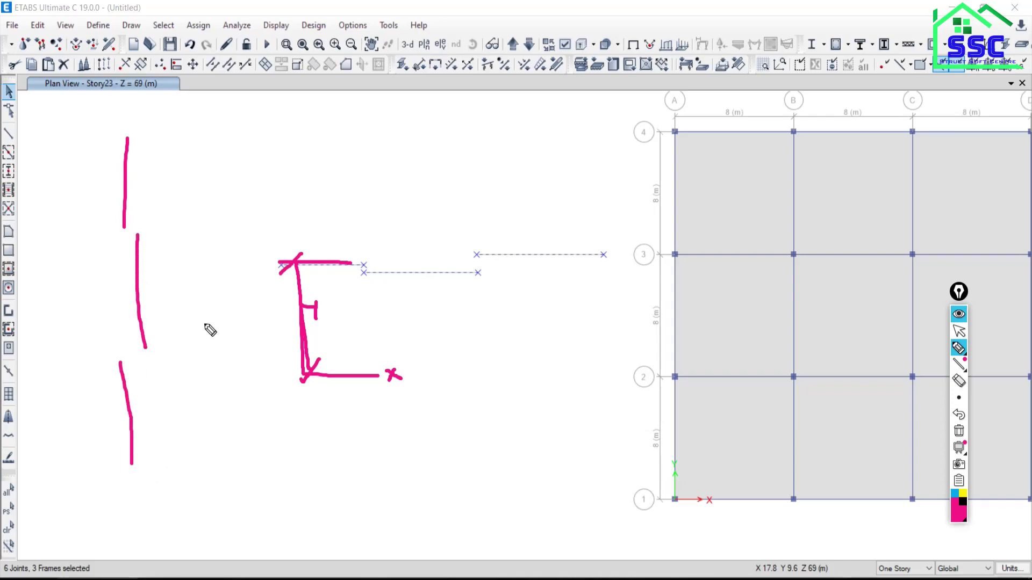
{"action": "mouse_move", "coordinate": [123, 185]}
{"action": "left_mouse_down"}
{"action": "mouse_move", "coordinate": [46, 184]}
{"action": "mouse_move", "coordinate": [95, 185]}
{"action": "mouse_move", "coordinate": [68, 176]}
{"action": "mouse_move", "coordinate": [45, 206]}
{"action": "mouse_move", "coordinate": [179, 181]}
{"action": "left_mouse_up"}
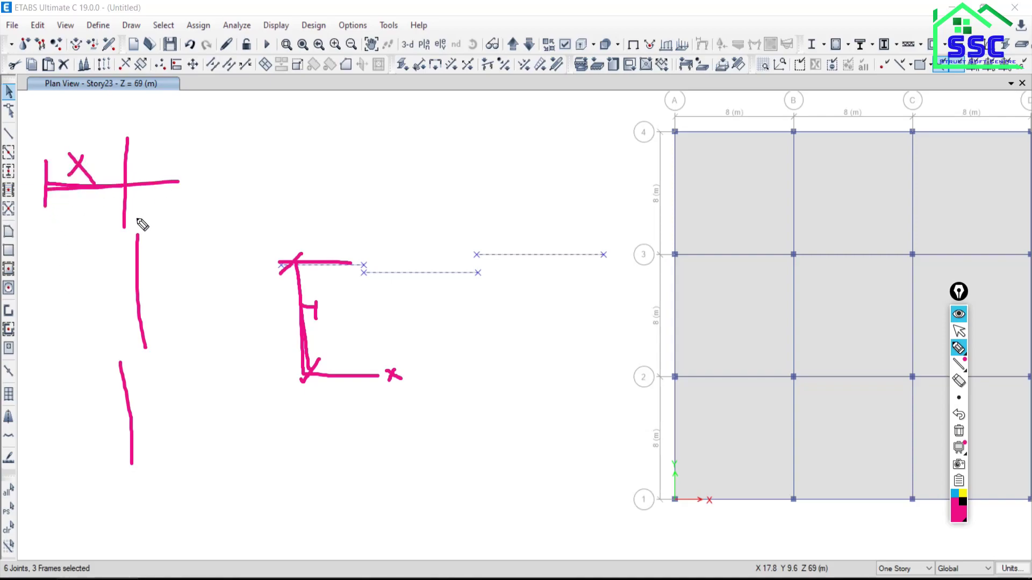
{"action": "left_click", "coordinate": [958, 432]}
{"action": "left_click", "coordinate": [959, 331]}
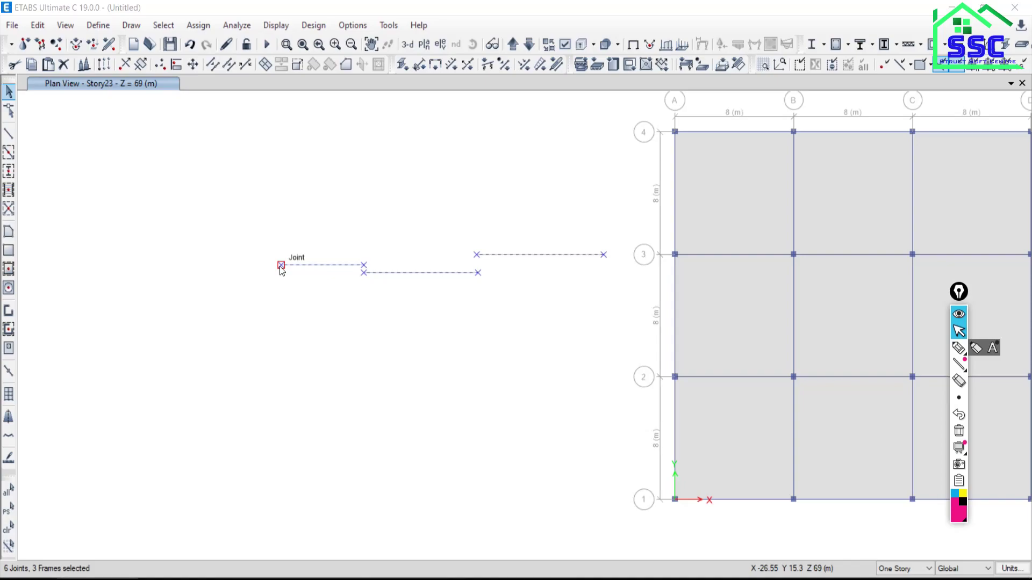
- Clear the selection and reselect the three offset beams one after another together with their end joints
{"action": "left_click", "coordinate": [8, 529]}
{"action": "middle_click_drag", "start_coordinate": [578, 319], "coordinate": [512, 383]}
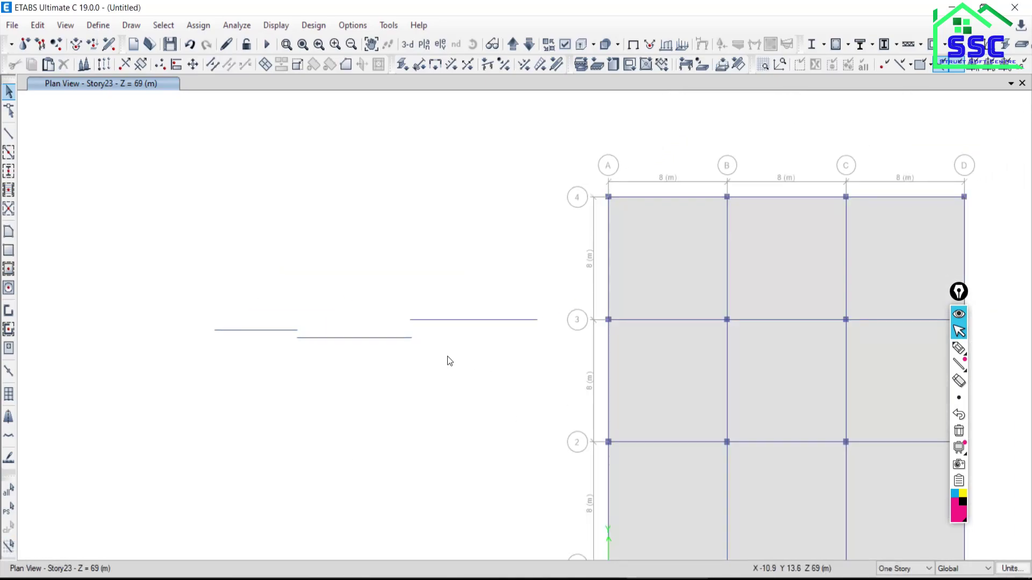
{"action": "left_click", "coordinate": [248, 331]}
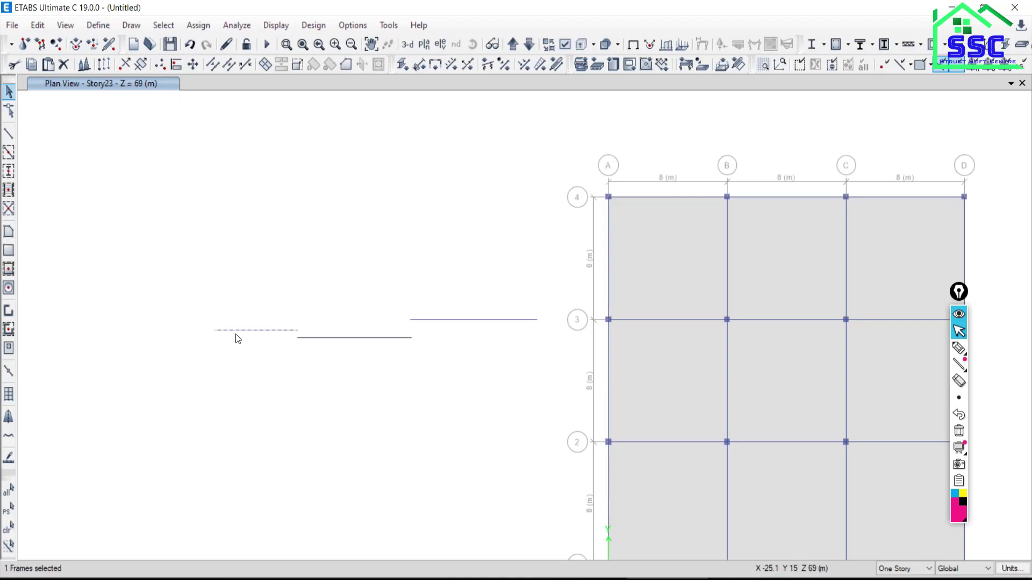
{"action": "left_click", "coordinate": [221, 333]}
{"action": "left_click_drag", "start_coordinate": [286, 315], "coordinate": [316, 360]}
{"action": "left_click_drag", "start_coordinate": [386, 322], "coordinate": [421, 350]}
{"action": "left_click_drag", "start_coordinate": [406, 300], "coordinate": [425, 332]}
{"action": "left_click_drag", "start_coordinate": [498, 303], "coordinate": [555, 352]}
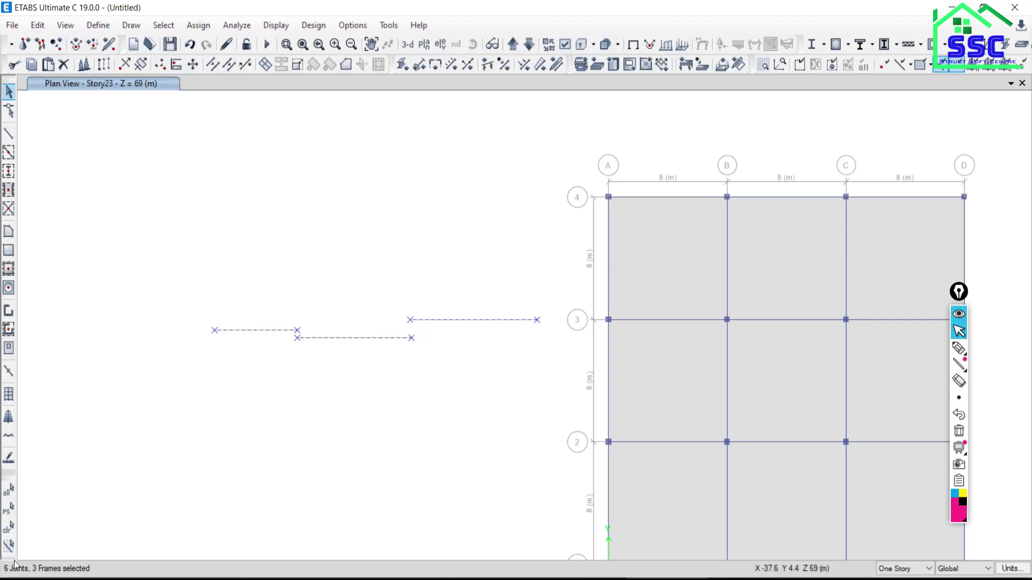
- Clear the selection and reselect all three offset beams and their six joints with a single selection window
{"action": "left_click", "coordinate": [9, 528]}
{"action": "left_click_drag", "start_coordinate": [167, 238], "coordinate": [556, 363]}
- Check item 8(a), Align joints, Frame / Edges, in the IMPORTANT COMMANDS PDF and return to ETABS
{"action": "left_click", "coordinate": [38, 26]}
{"action": "left_click", "coordinate": [37, 25]}
{"action": "left_click", "coordinate": [38, 25]}
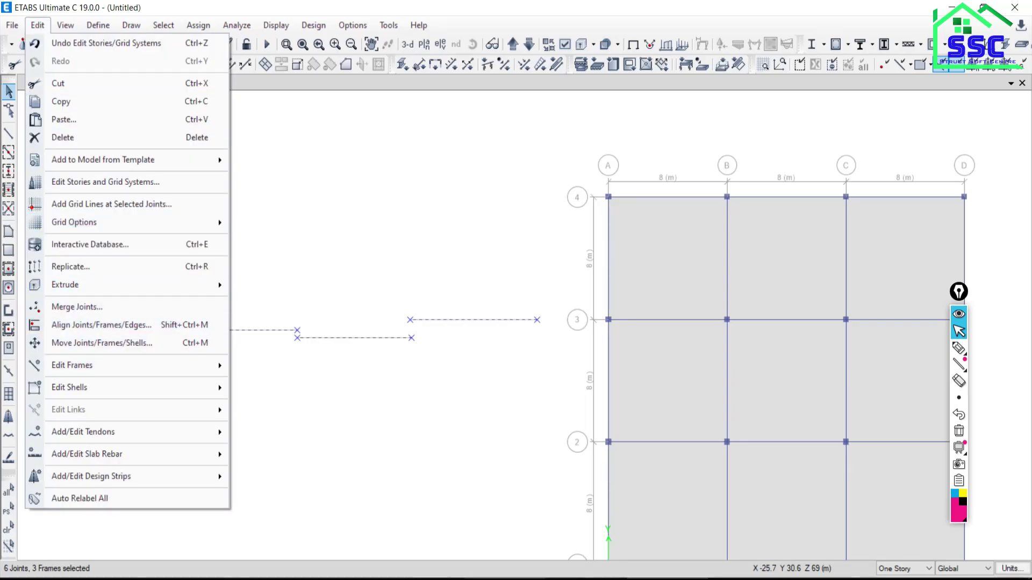
{"action": "key", "text": "Escape"}
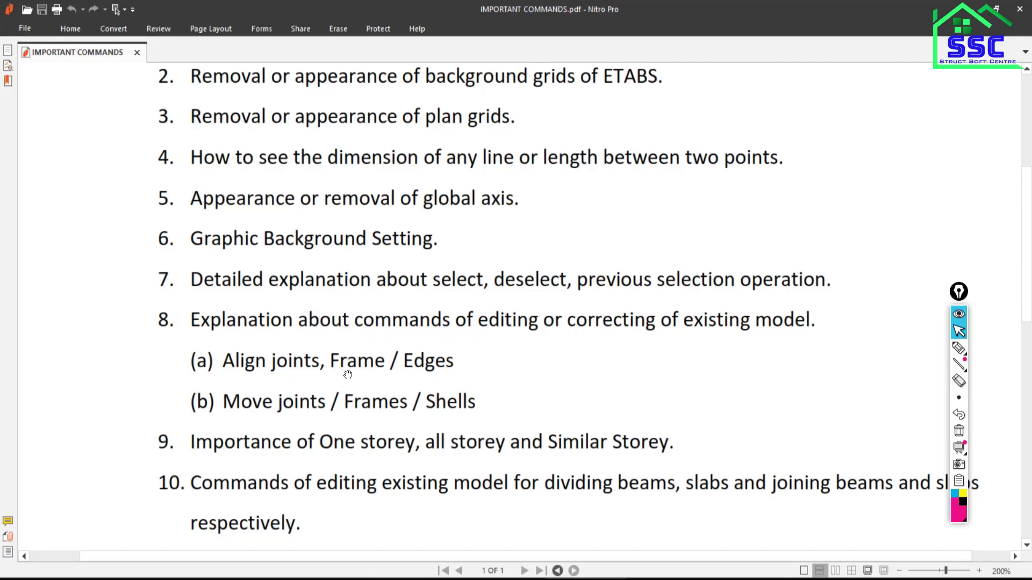
{"action": "mouse_move", "coordinate": [707, 579]}
{"action": "left_click", "coordinate": [634, 535]}
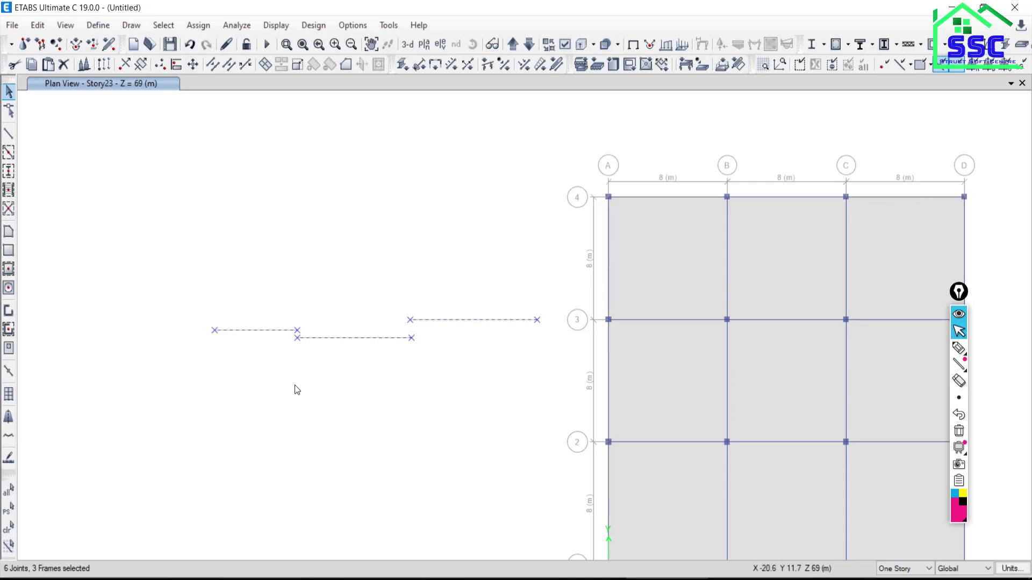
- Align the selected joints to Y-Ordinate 15.3 m with Align Joints/Frames/Edges, and close the dialog
{"action": "left_click", "coordinate": [36, 25]}
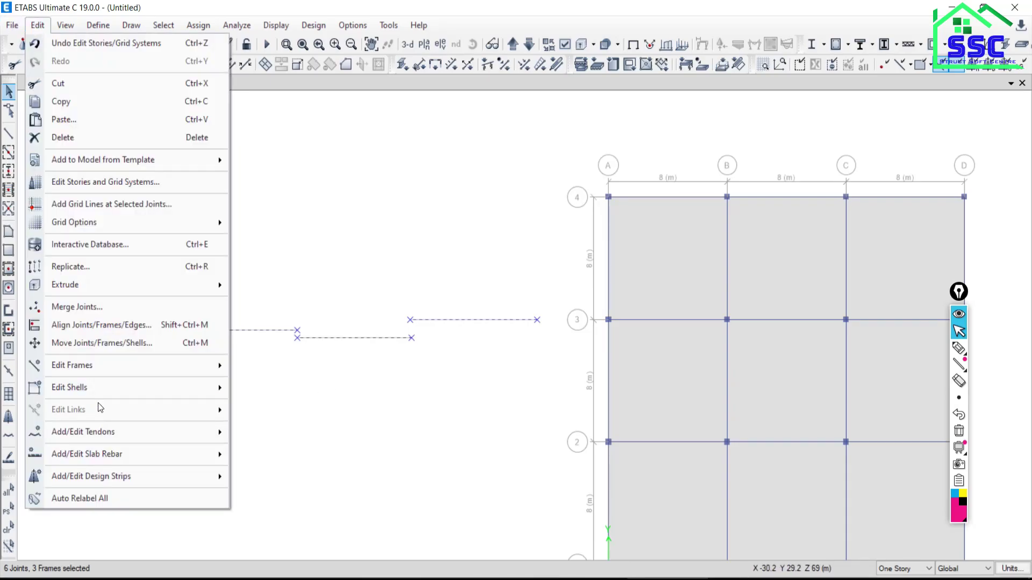
{"action": "left_click", "coordinate": [111, 328]}
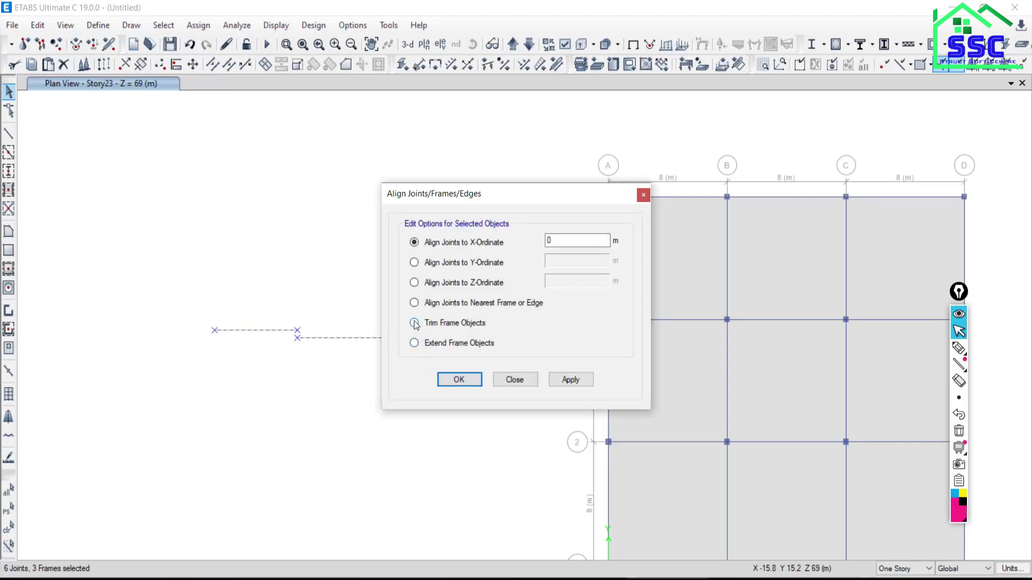
{"action": "left_click", "coordinate": [413, 263]}
{"action": "key", "text": "Tab"}
{"action": "type", "text": "15"}
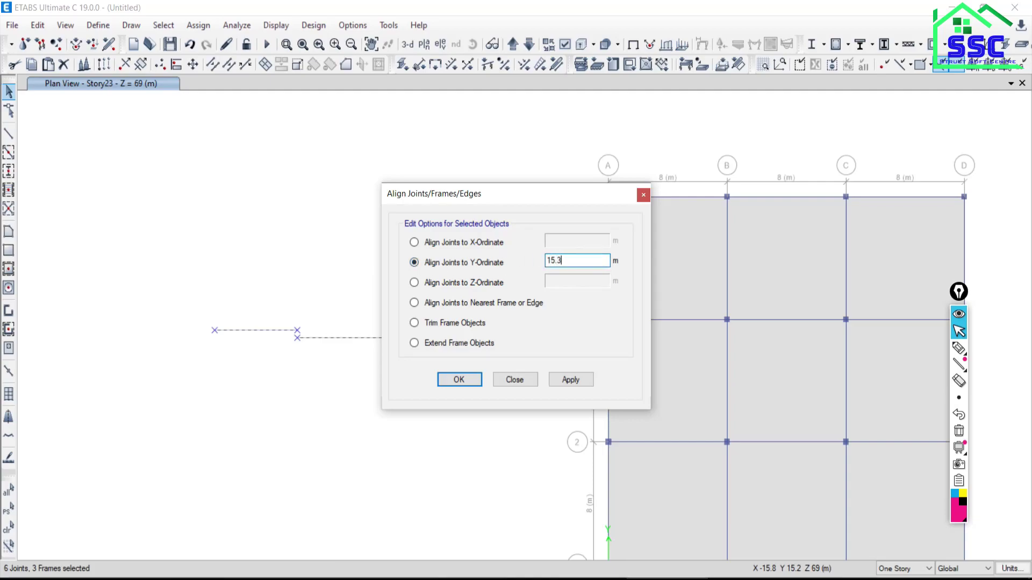
{"action": "left_click", "coordinate": [570, 380]}
{"action": "left_click_drag", "start_coordinate": [498, 203], "coordinate": [791, 181]}
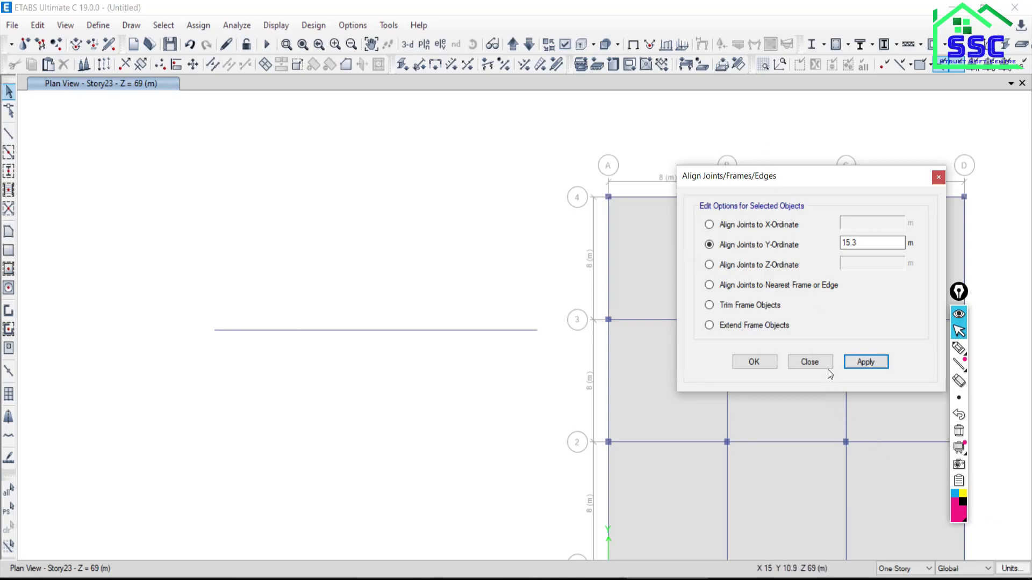
{"action": "left_click", "coordinate": [809, 361]}
- Draw three staggered vertical frame lines one below another beside the free end of the aligned beams, the middle one about 9.8 m long
{"action": "left_click", "coordinate": [8, 133]}
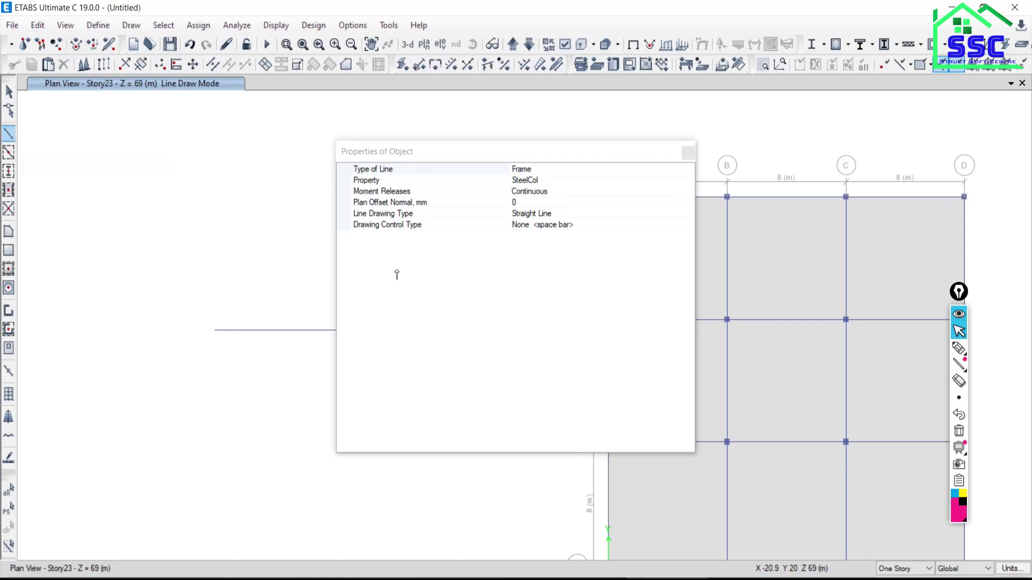
{"action": "left_click", "coordinate": [688, 152]}
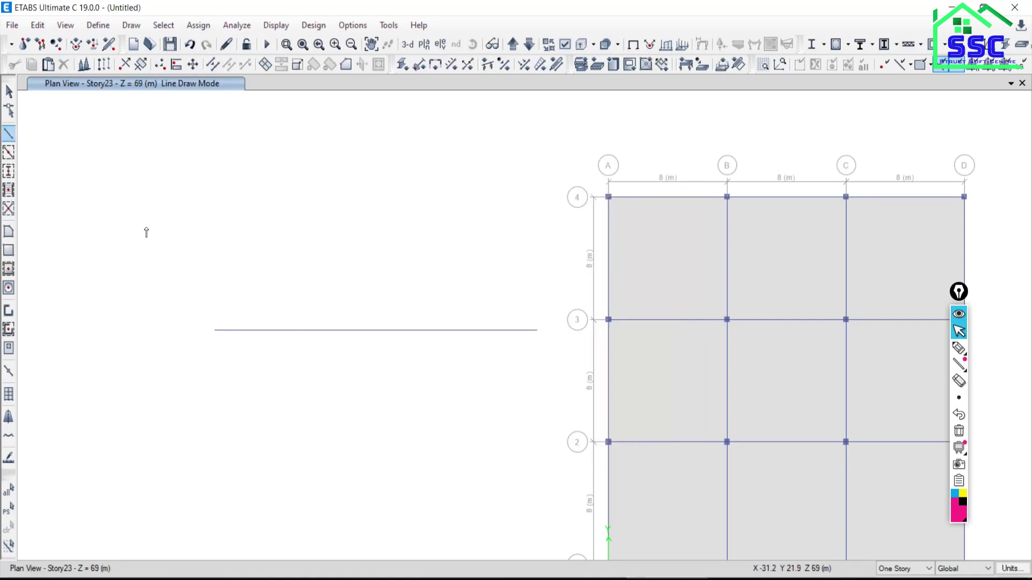
{"action": "double_click", "coordinate": [169, 310]}
{"action": "left_click", "coordinate": [180, 330]}
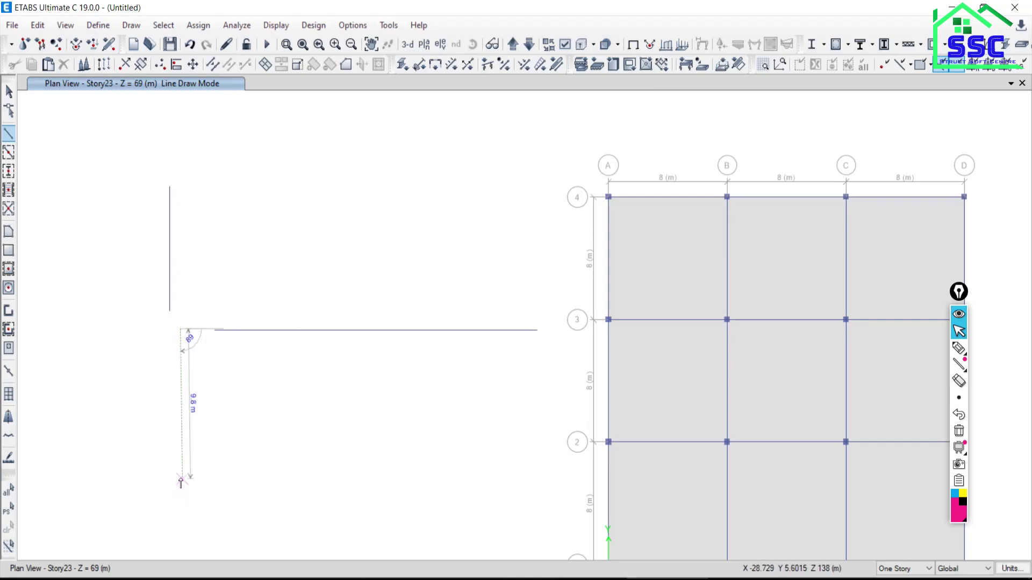
{"action": "double_click", "coordinate": [180, 481]}
{"action": "scroll", "coordinate": [188, 457], "scroll_direction": "down", "scroll_amount": 3}
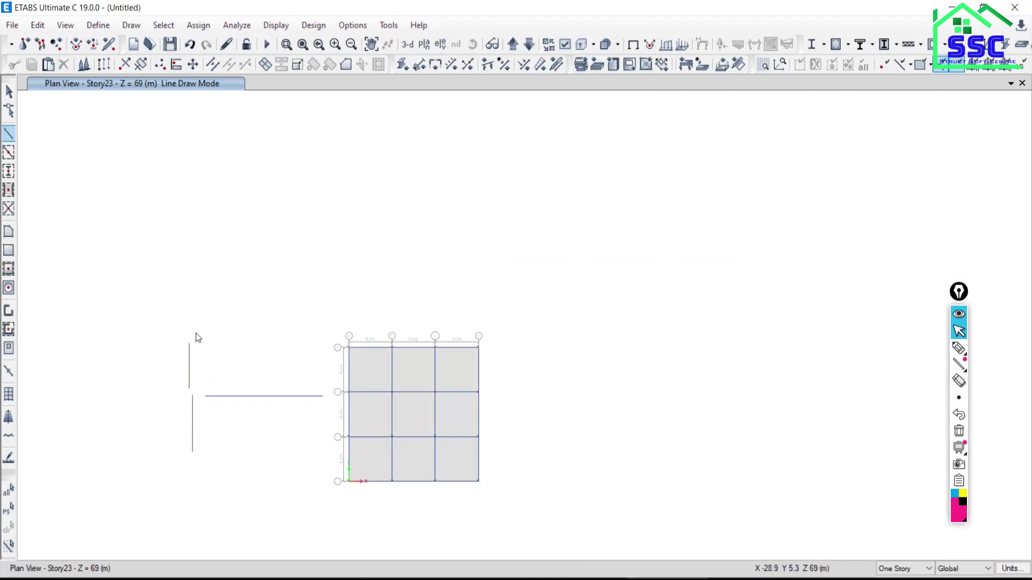
{"action": "left_click", "coordinate": [175, 346]}
{"action": "double_click", "coordinate": [174, 457]}
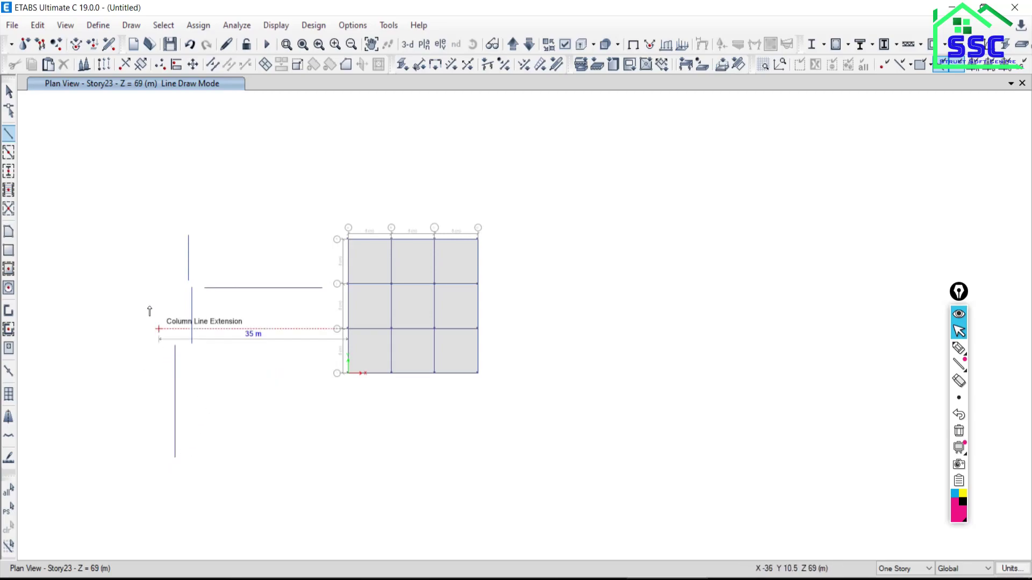
{"action": "left_click", "coordinate": [8, 91]}
- Select the three staggered vertical beams together with all six of their end joints
{"action": "mouse_move", "coordinate": [214, 316]}
{"action": "middle_mouse_down"}
{"action": "mouse_move", "coordinate": [242, 210]}
{"action": "mouse_move", "coordinate": [203, 253]}
{"action": "middle_mouse_up"}
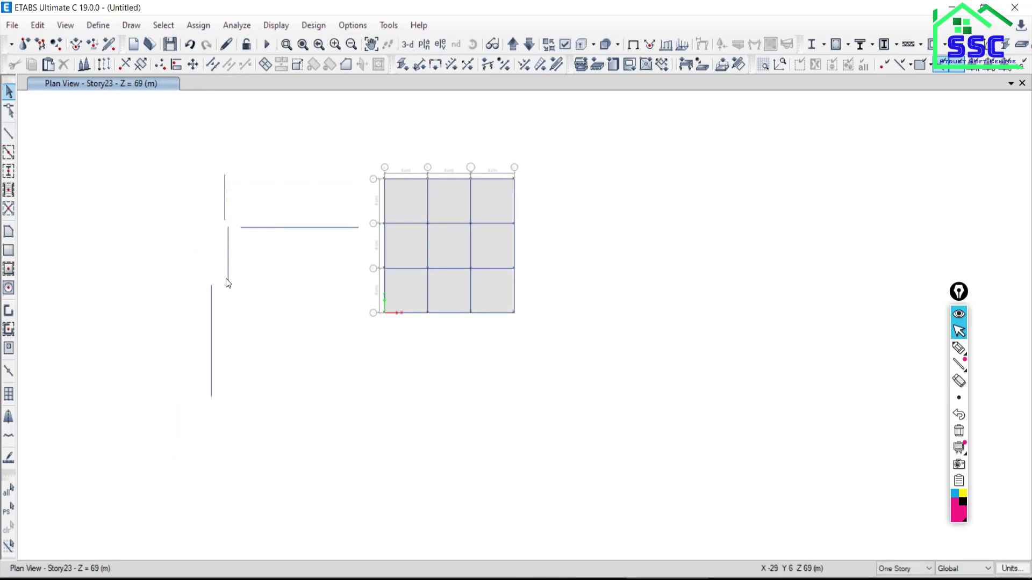
{"action": "left_click_drag", "start_coordinate": [163, 136], "coordinate": [206, 237]}
{"action": "left_click_drag", "start_coordinate": [182, 150], "coordinate": [235, 421]}
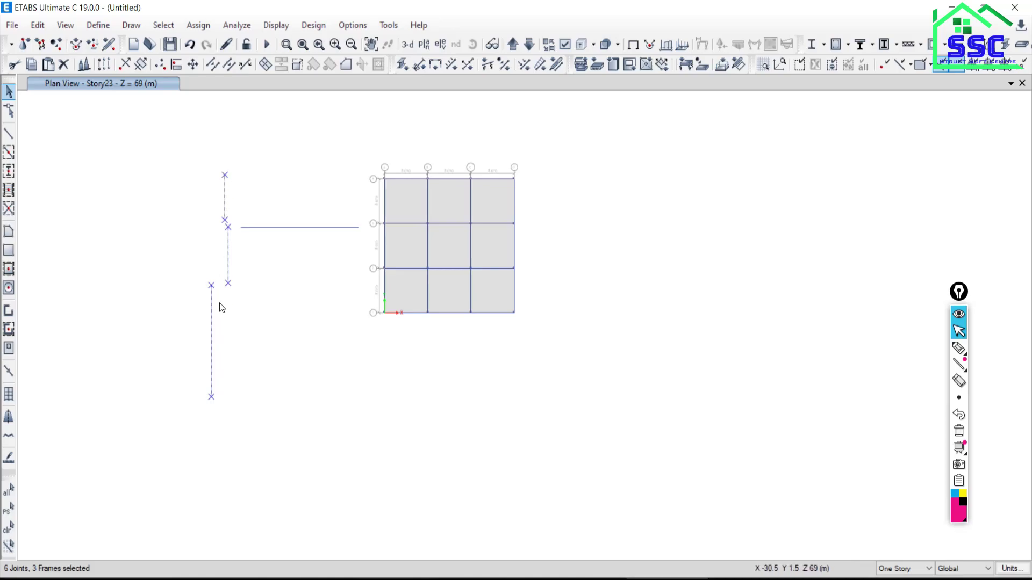
{"action": "left_click", "coordinate": [37, 25]}
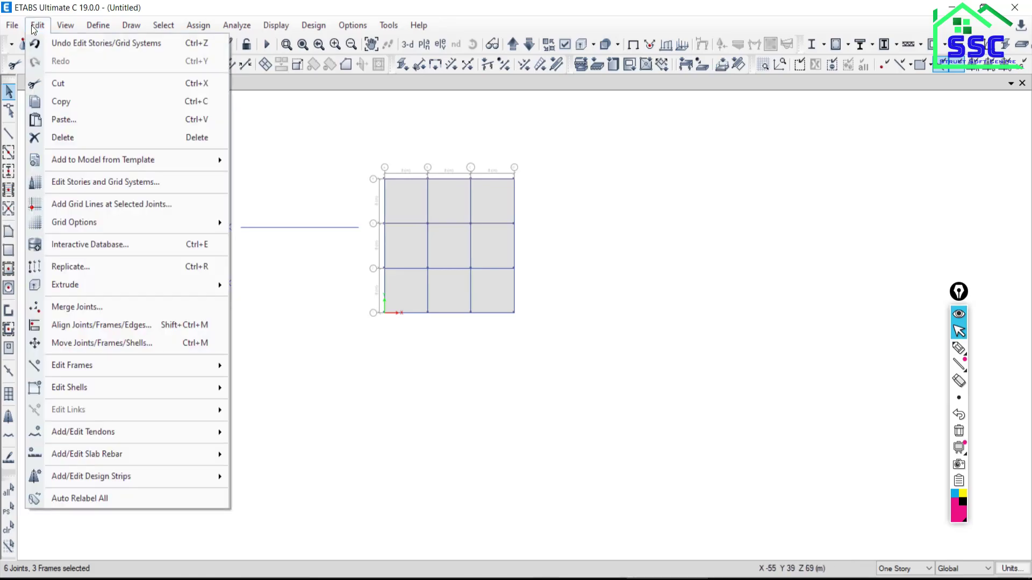
{"action": "left_click", "coordinate": [66, 533]}
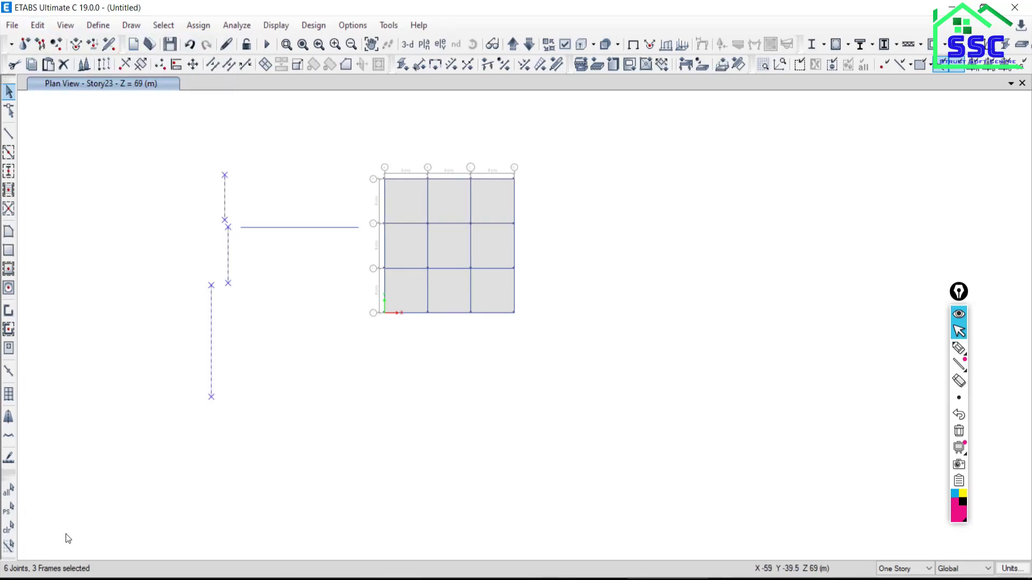
{"action": "middle_click_drag", "start_coordinate": [257, 355], "coordinate": [371, 356]}
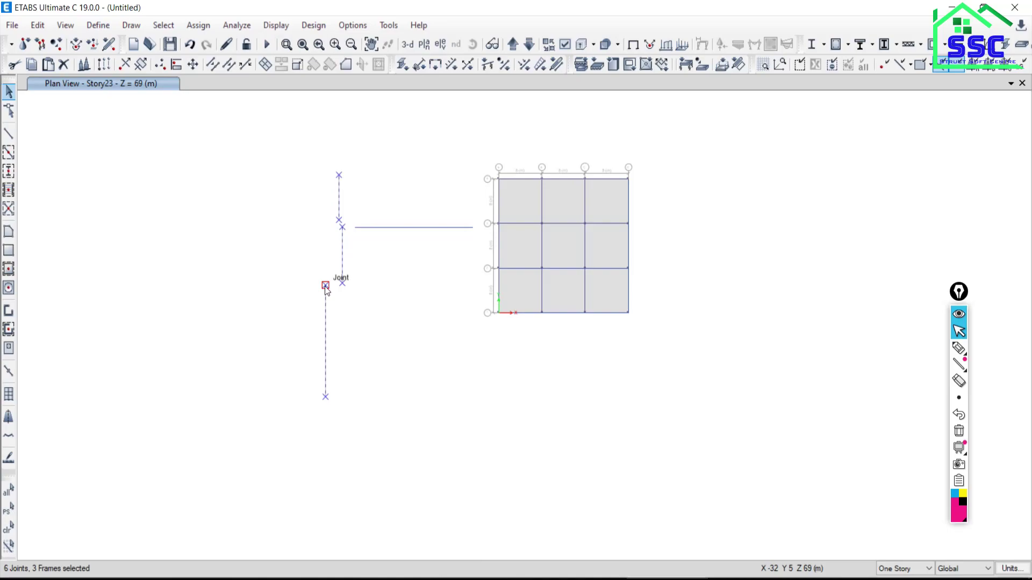
- Align the selected vertical beams' joints to X-Ordinate -32 m with Align Joints/Frames/Edges
{"action": "left_click", "coordinate": [38, 24]}
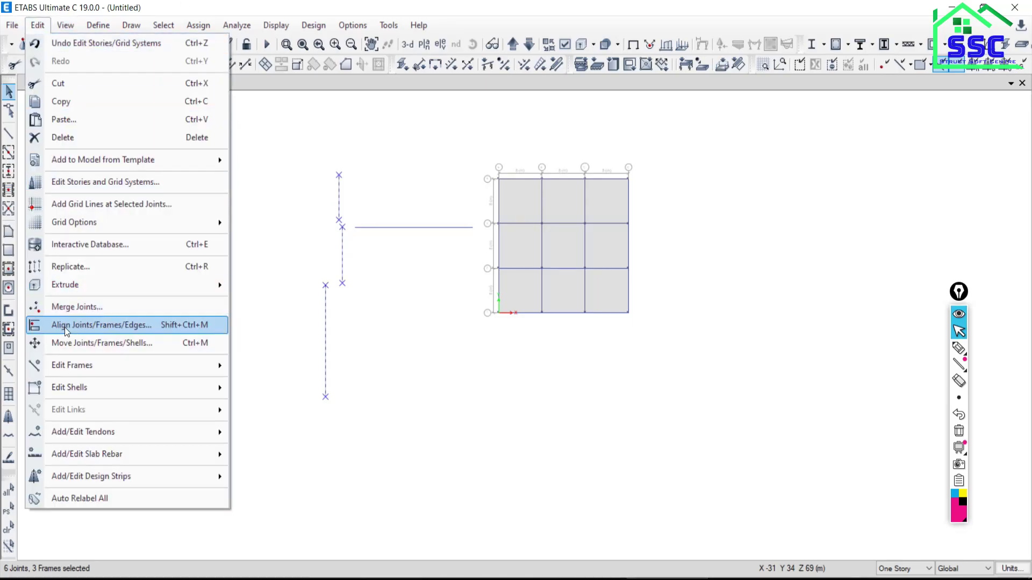
{"action": "left_click", "coordinate": [66, 326]}
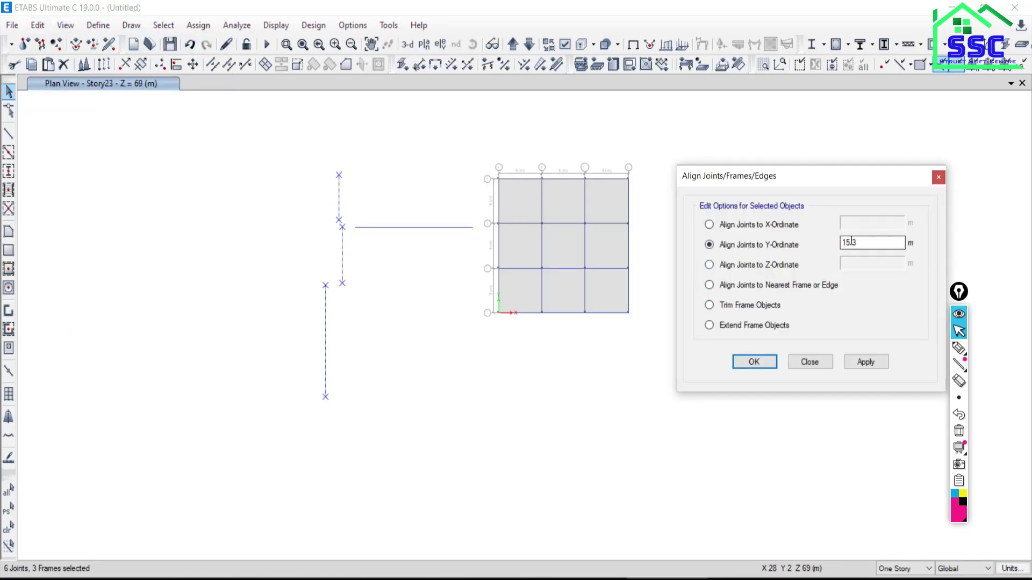
{"action": "left_click", "coordinate": [710, 224]}
{"action": "left_click_drag", "start_coordinate": [860, 224], "coordinate": [801, 224]}
{"action": "type", "text": "-32"}
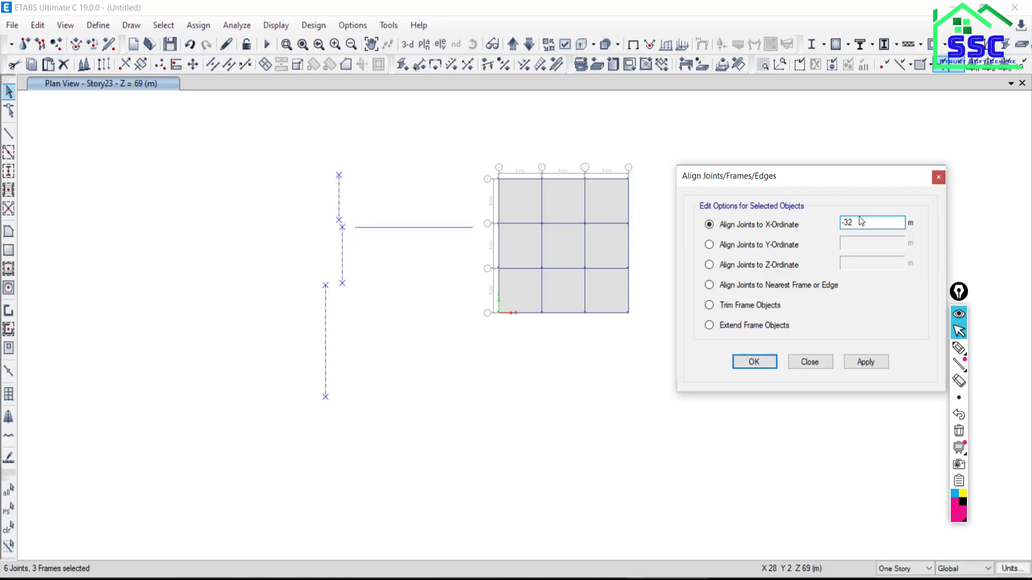
{"action": "left_click", "coordinate": [870, 365]}
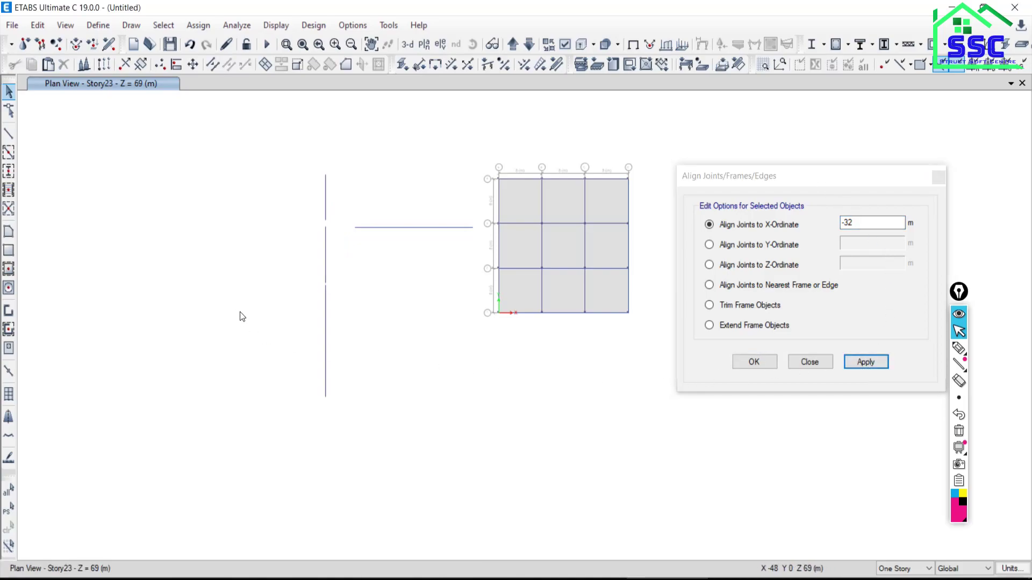
{"action": "scroll", "coordinate": [321, 307], "scroll_direction": "up", "scroll_amount": 3}
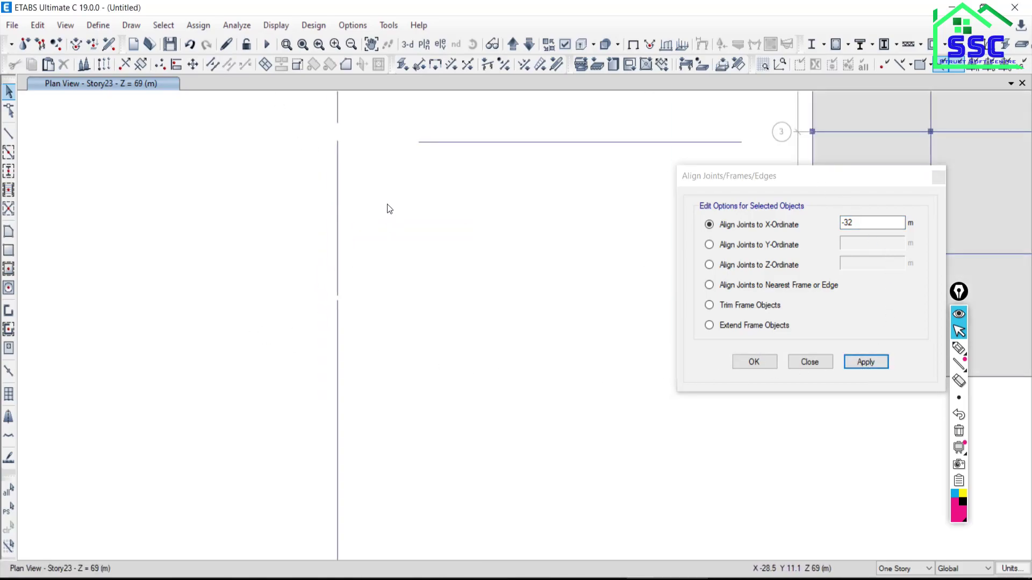
- Examine the three aligned vertical beams beside the Story23 grid, and close the Align Joints/Frames/Edges dialog
{"action": "middle_click_drag", "start_coordinate": [359, 201], "coordinate": [367, 262]}
{"action": "scroll", "coordinate": [350, 203], "scroll_direction": "down", "scroll_amount": 3}
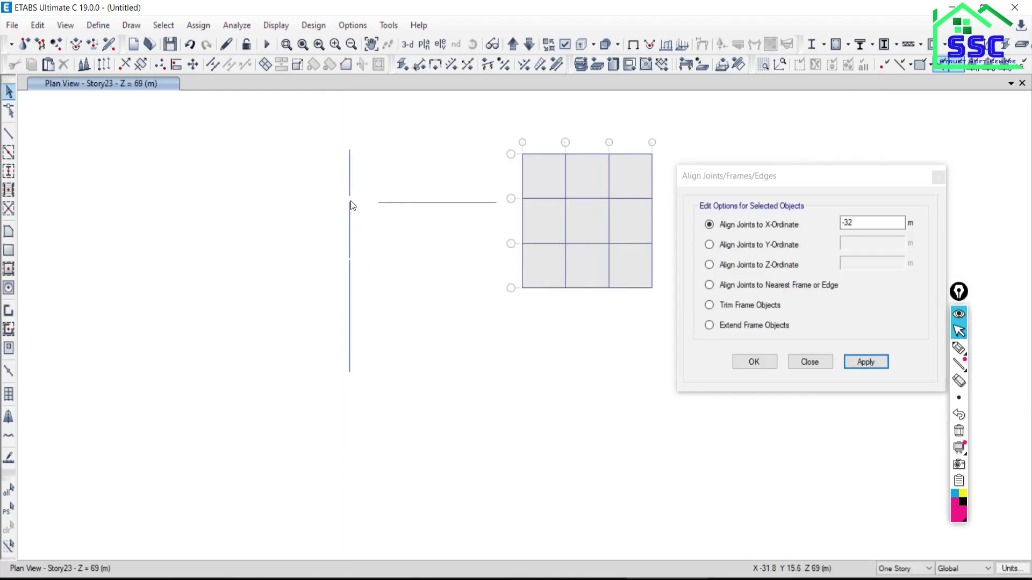
{"action": "scroll", "coordinate": [350, 180], "scroll_direction": "up", "scroll_amount": 3}
{"action": "scroll", "coordinate": [348, 204], "scroll_direction": "down", "scroll_amount": 3}
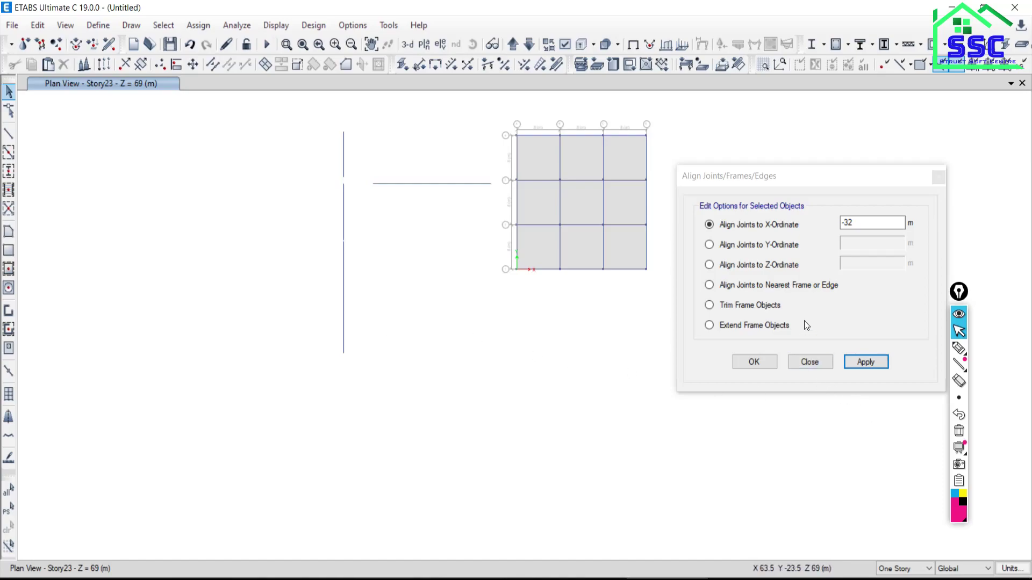
{"action": "left_click", "coordinate": [811, 362]}
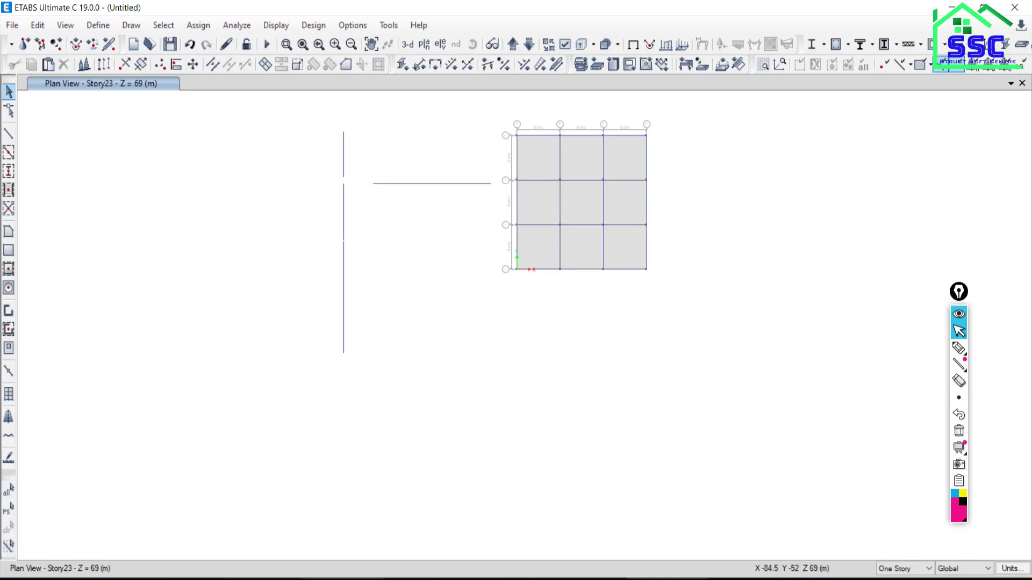
- Check the list of commands in IMPORTANT COMMANDS.pdf in Nitro Pro, and return to ETABS
{"action": "left_click", "coordinate": [666, 579]}
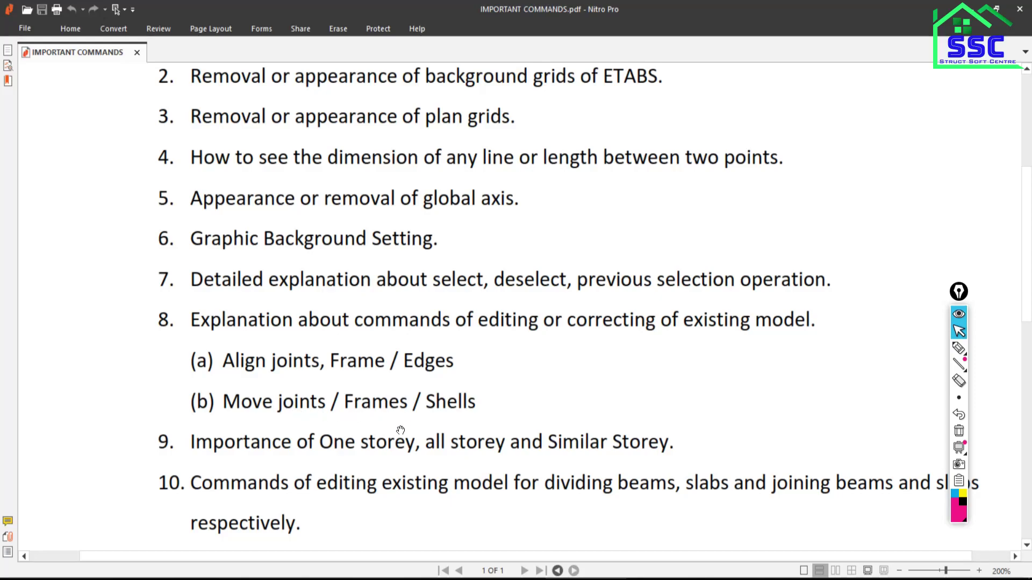
{"action": "left_click", "coordinate": [671, 579]}
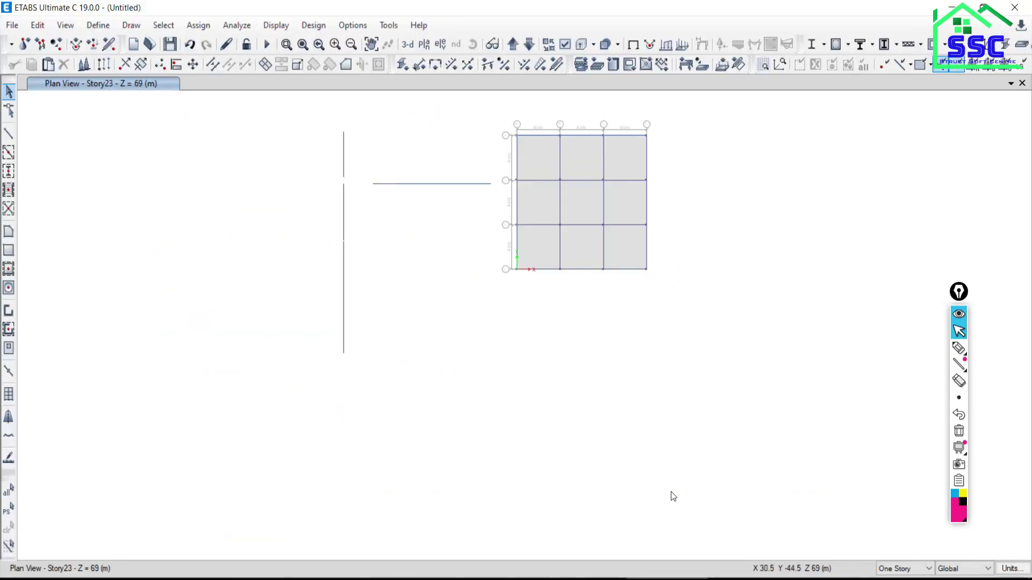
- Delete all the loose horizontal and vertical practice beams and their joints beside the Story23 grid
{"action": "left_click_drag", "start_coordinate": [434, 383], "coordinate": [290, 138]}
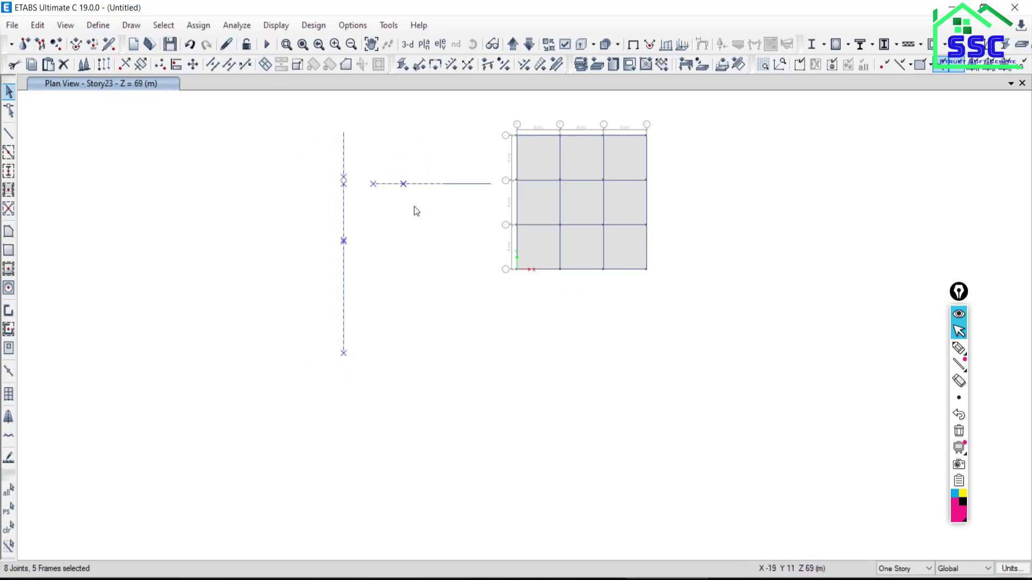
{"action": "left_click_drag", "start_coordinate": [425, 179], "coordinate": [302, 137]}
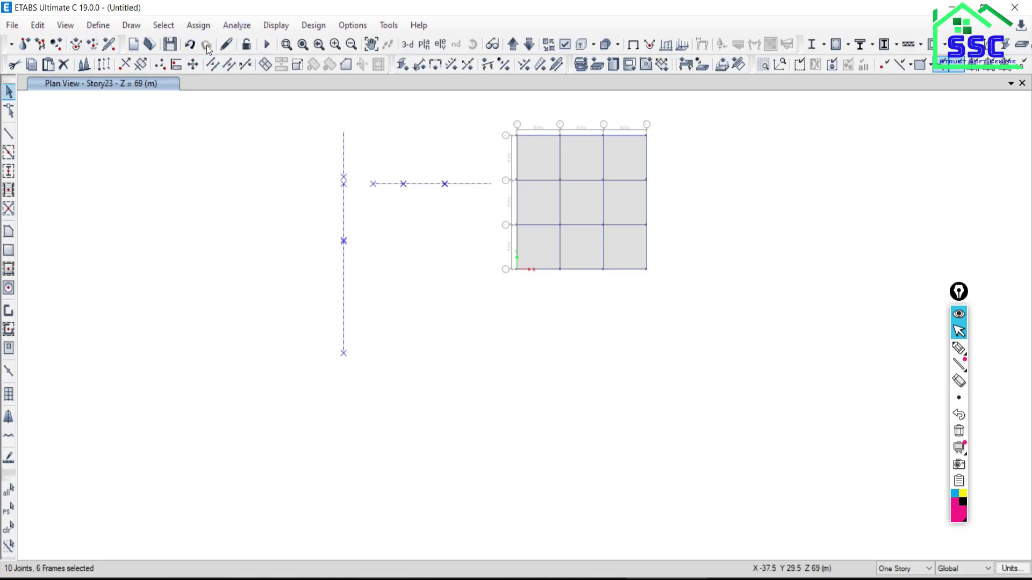
{"action": "left_click", "coordinate": [64, 65]}
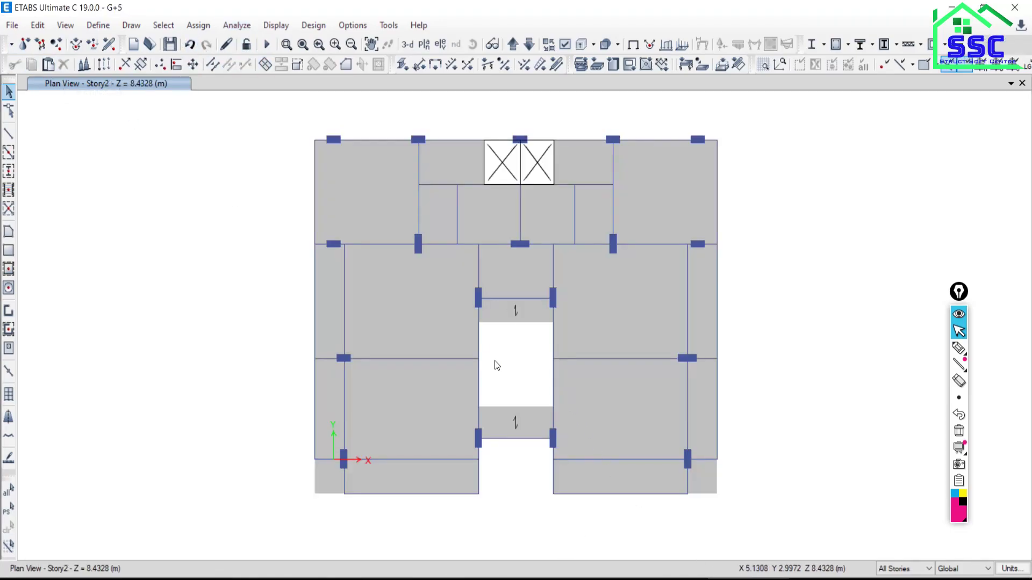
- Select the narrow slab panel diagonally below the two shaft openings on the Story2 plan, mark its upper edge with the pen, and clear the mark
{"action": "scroll", "coordinate": [353, 198], "scroll_direction": "up", "scroll_amount": 3}
{"action": "middle_click_drag", "start_coordinate": [592, 284], "coordinate": [444, 434]}
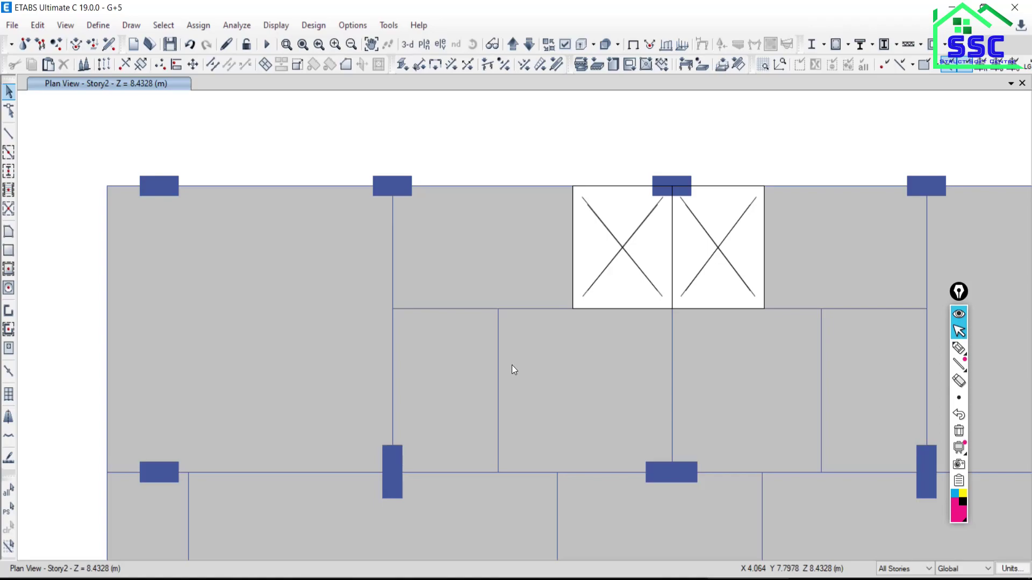
{"action": "middle_click_drag", "start_coordinate": [315, 362], "coordinate": [427, 359]}
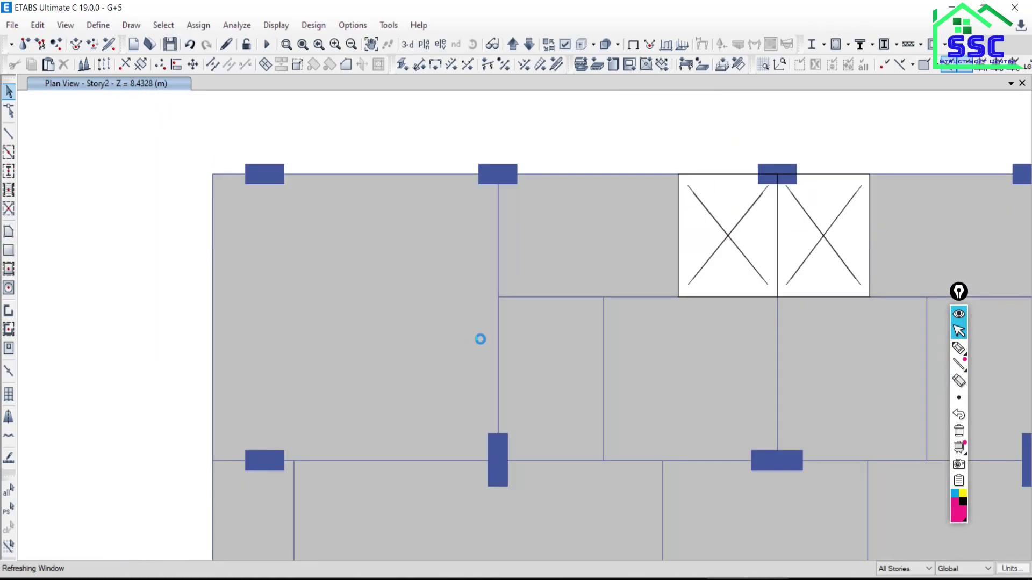
{"action": "mouse_move", "coordinate": [957, 349]}
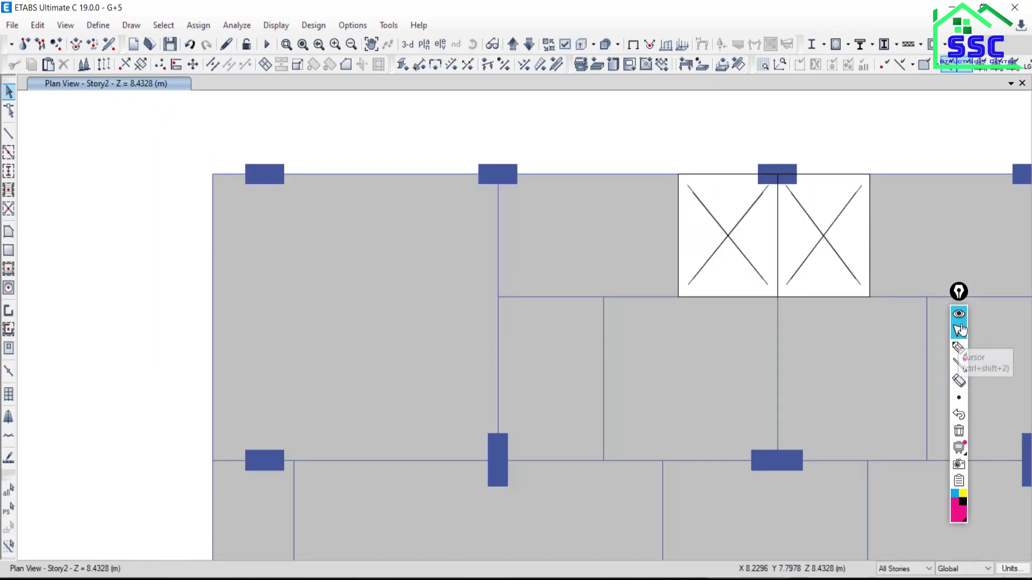
{"action": "left_click", "coordinate": [536, 329]}
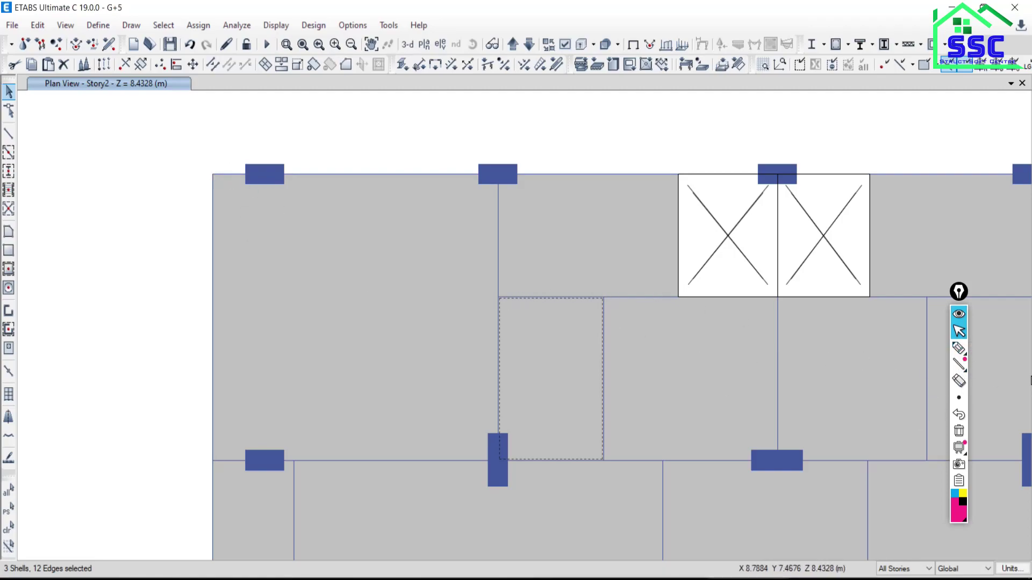
{"action": "left_click", "coordinate": [959, 348]}
{"action": "mouse_move", "coordinate": [562, 271]}
{"action": "left_mouse_down"}
{"action": "mouse_move", "coordinate": [606, 284]}
{"action": "mouse_move", "coordinate": [576, 292]}
{"action": "mouse_move", "coordinate": [584, 284]}
{"action": "left_mouse_up"}
{"action": "left_click", "coordinate": [958, 431]}
{"action": "left_click", "coordinate": [959, 331]}
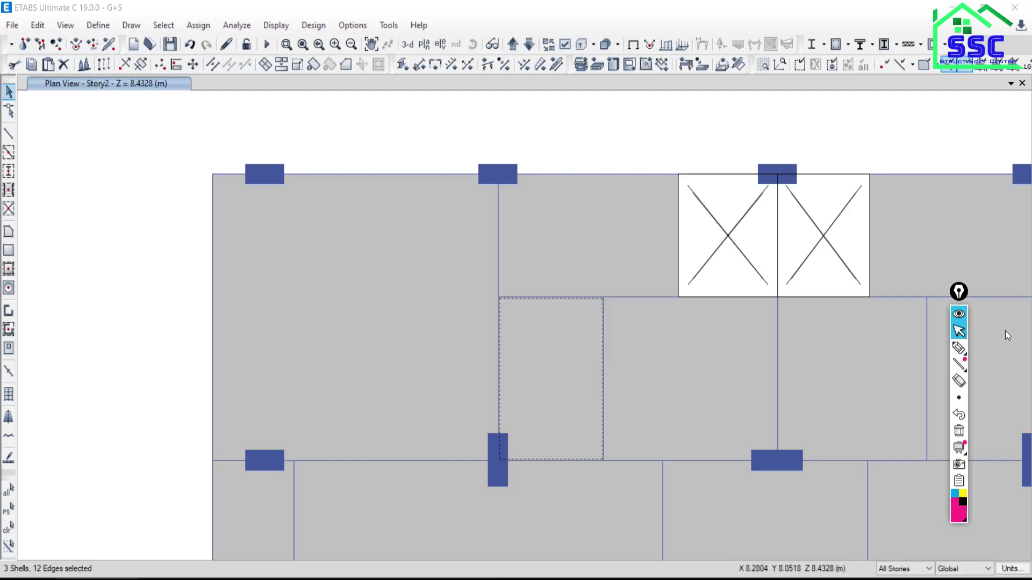
- Examine the options of the Align Joints/Frames/Edges dialog, clear the slab selection, and close the dialog
{"action": "left_click", "coordinate": [43, 28]}
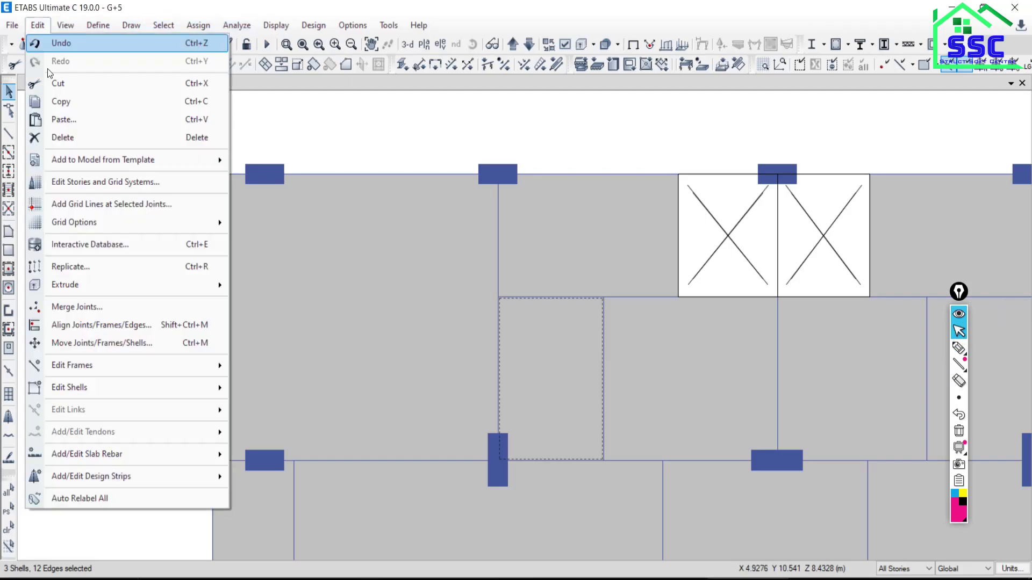
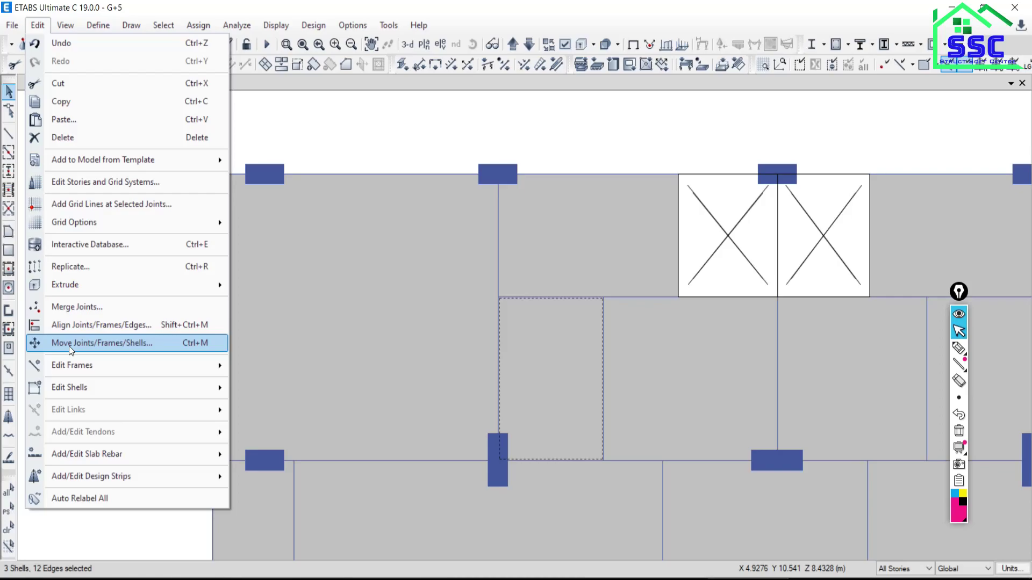
{"action": "left_click", "coordinate": [88, 322]}
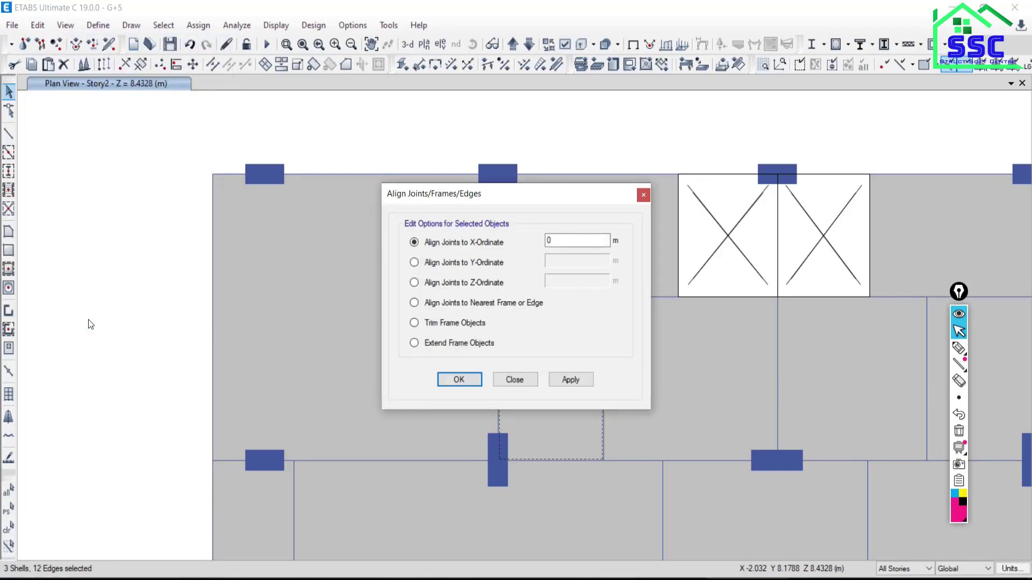
{"action": "left_click", "coordinate": [8, 528]}
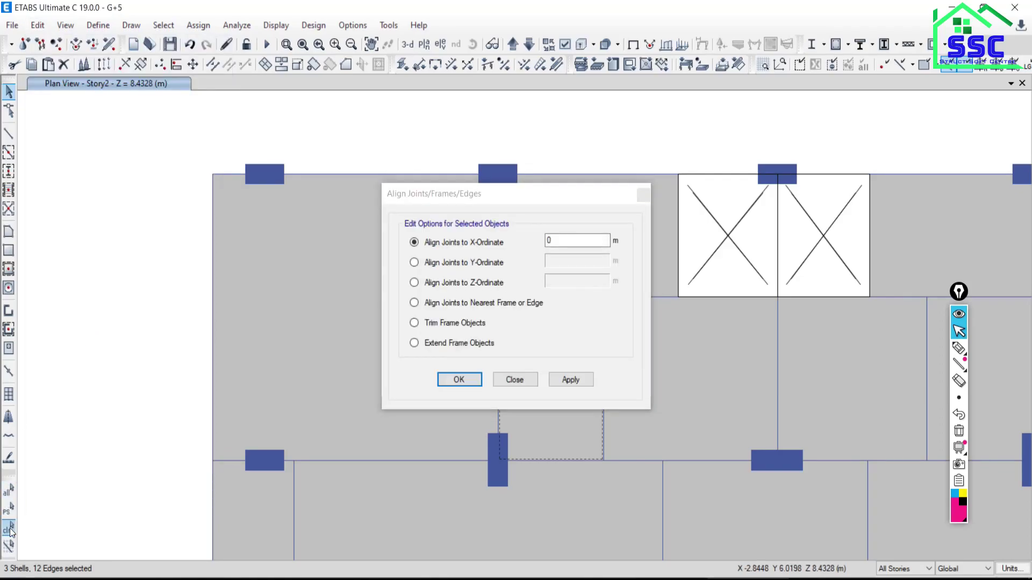
{"action": "left_click", "coordinate": [497, 384]}
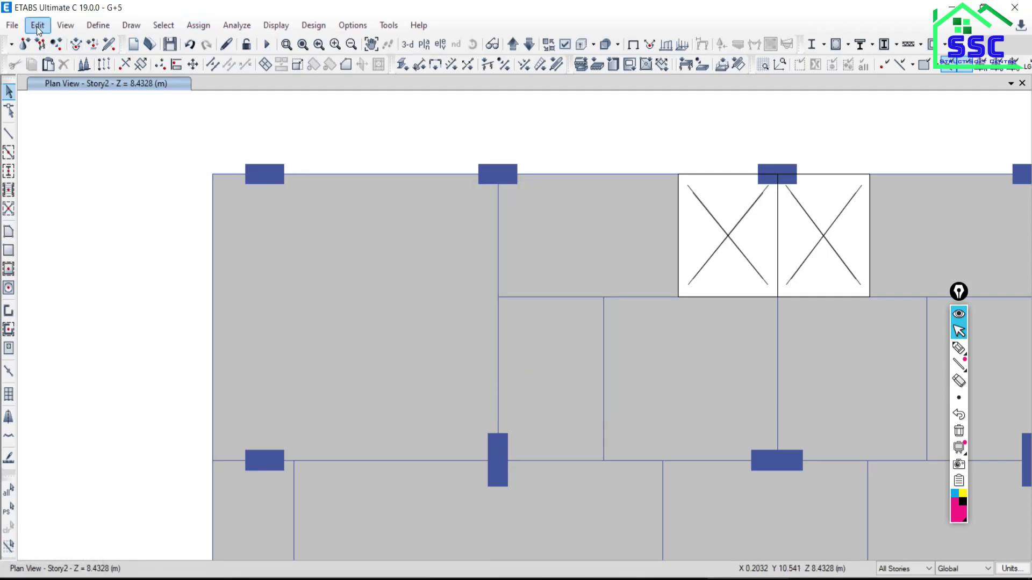
- Draw a horizontal frame line and a vertical one crossing it in the empty area beside the Story2 slab, then leave line drawing
{"action": "scroll", "coordinate": [394, 292], "scroll_direction": "down", "scroll_amount": 7}
{"action": "middle_click_drag", "start_coordinate": [358, 286], "coordinate": [521, 300]}
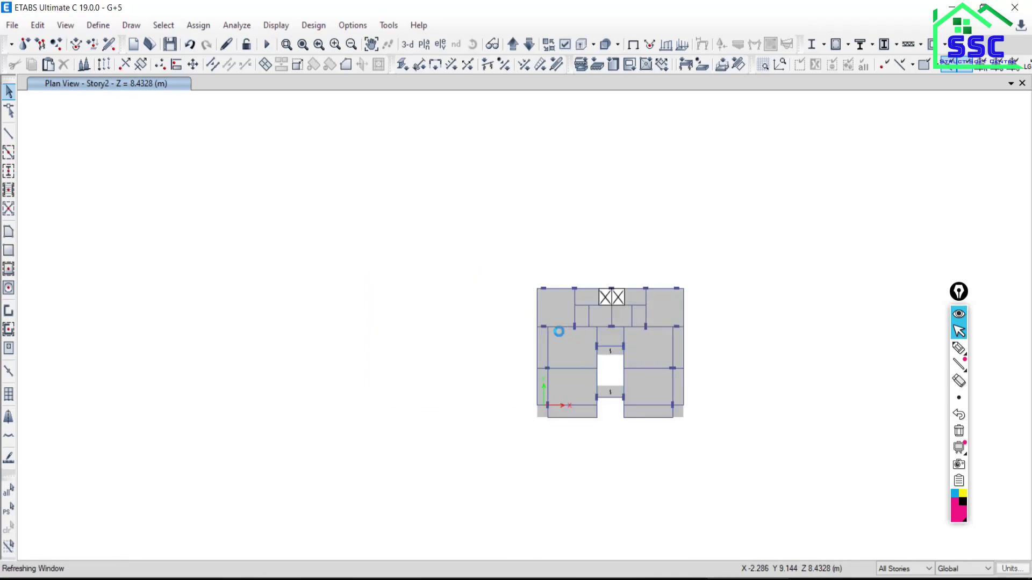
{"action": "scroll", "coordinate": [559, 333], "scroll_direction": "up", "scroll_amount": 5}
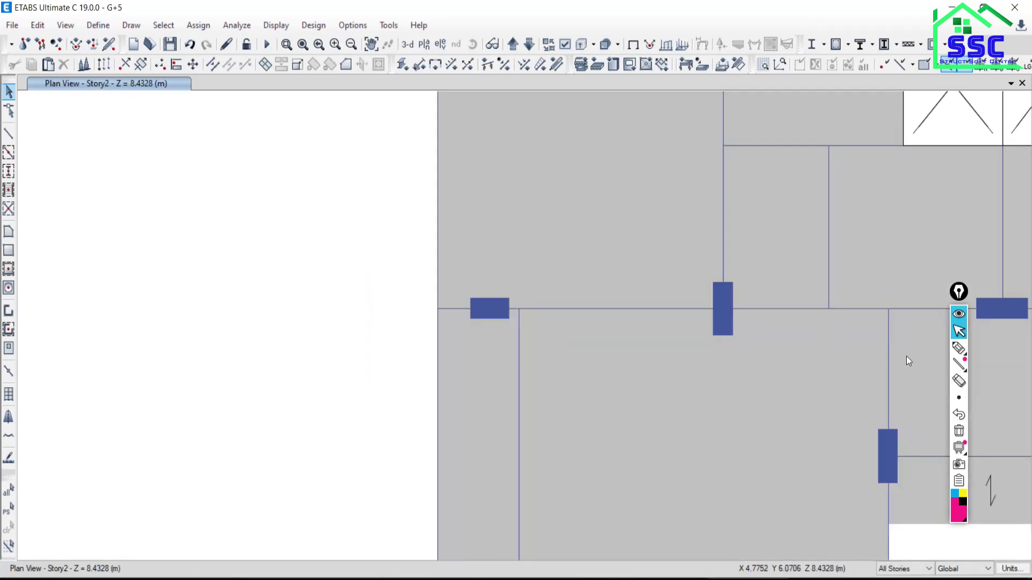
{"action": "left_click", "coordinate": [959, 348]}
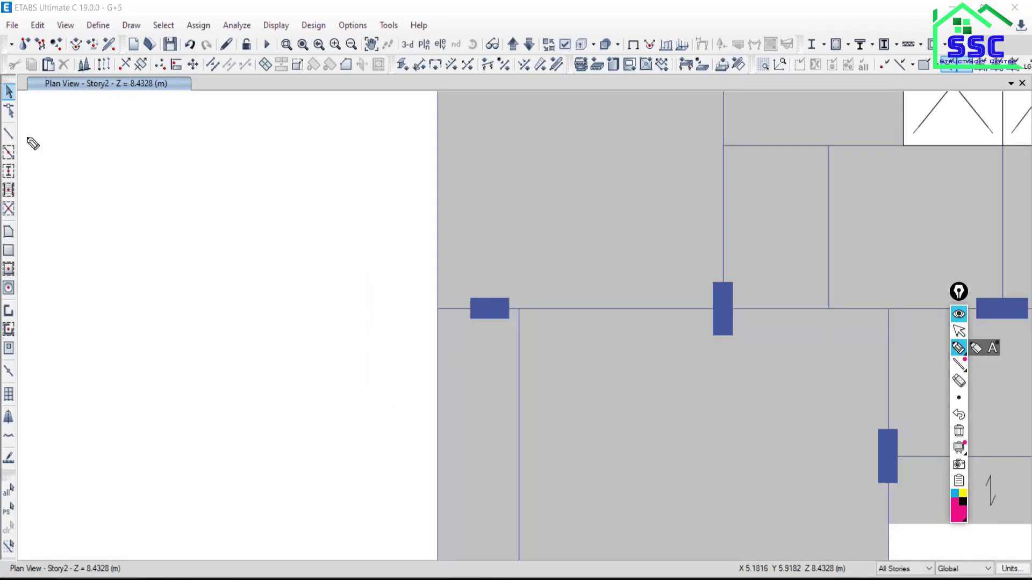
{"action": "left_click", "coordinate": [959, 331]}
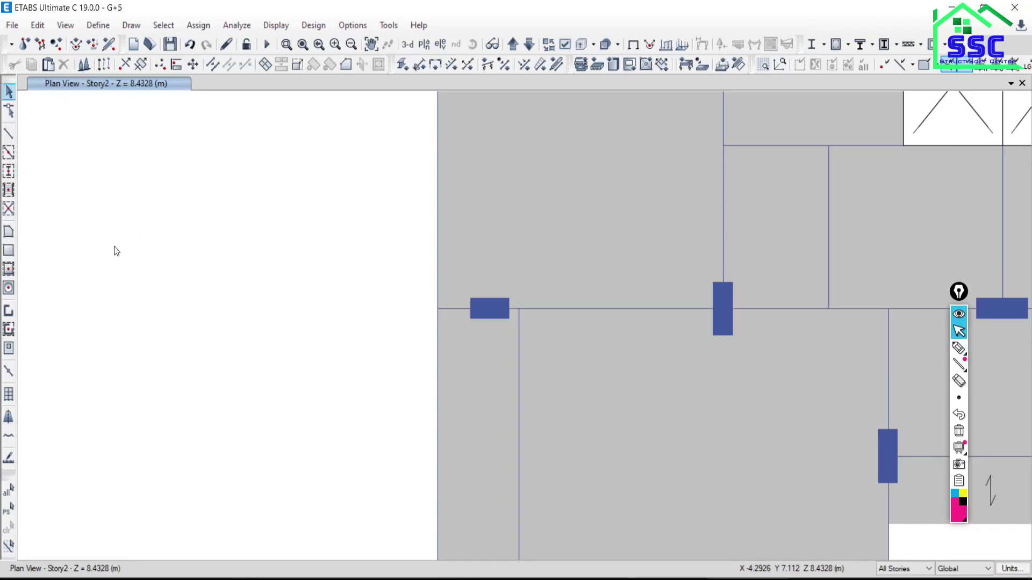
{"action": "left_click", "coordinate": [8, 134]}
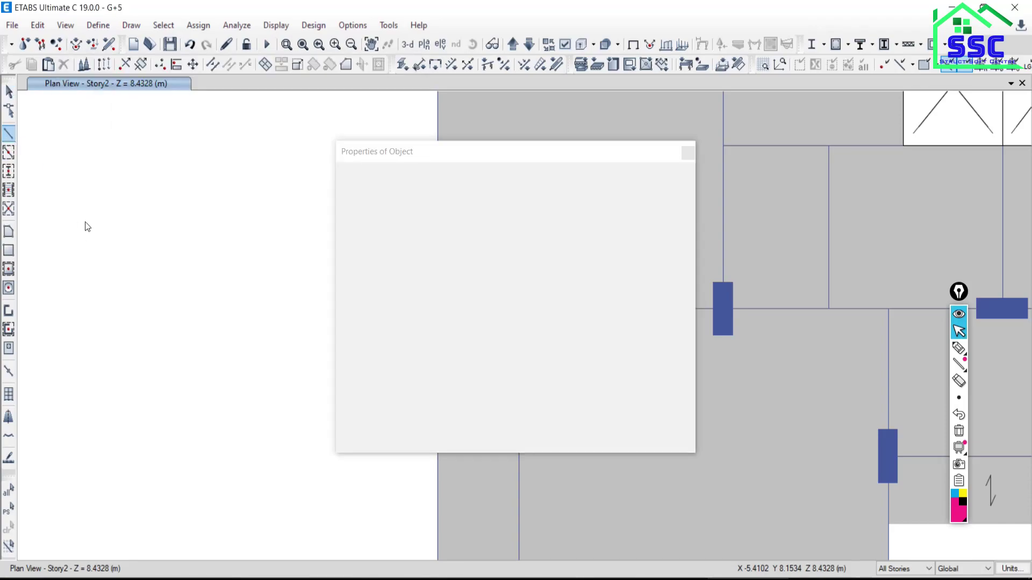
{"action": "left_click", "coordinate": [688, 153]}
{"action": "left_click", "coordinate": [76, 227]}
{"action": "double_click", "coordinate": [327, 227]}
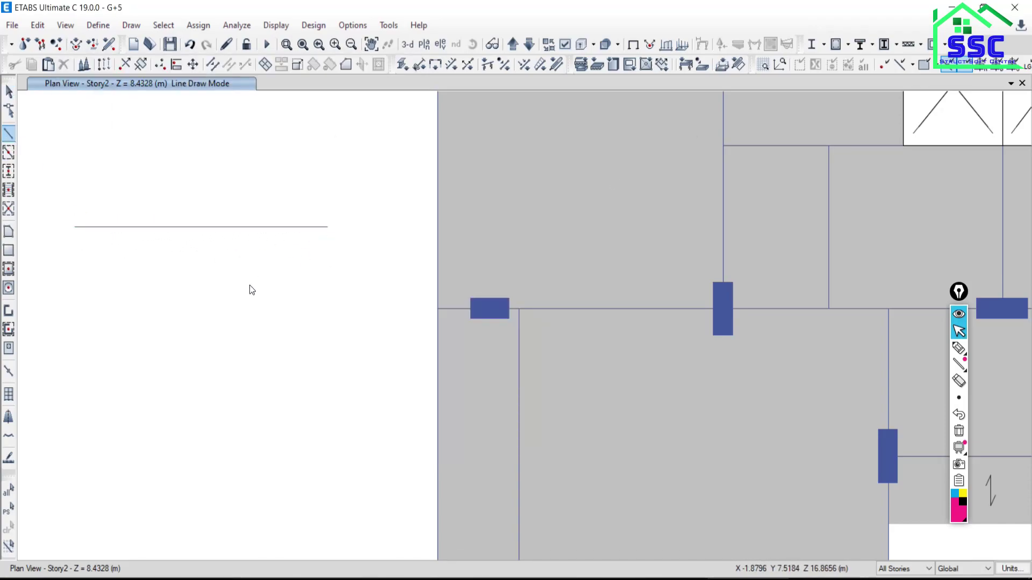
{"action": "left_click", "coordinate": [170, 157]}
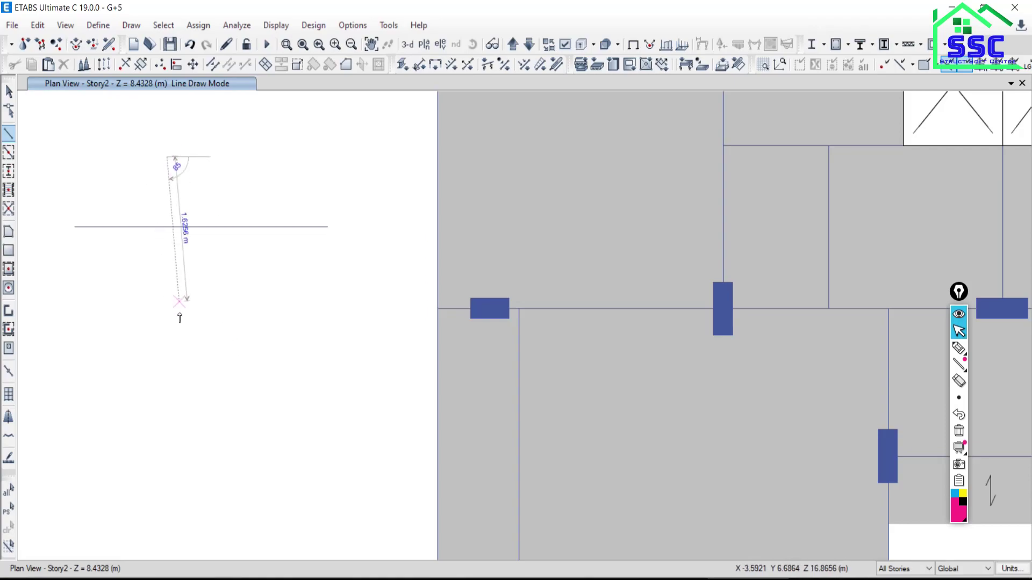
{"action": "double_click", "coordinate": [166, 401]}
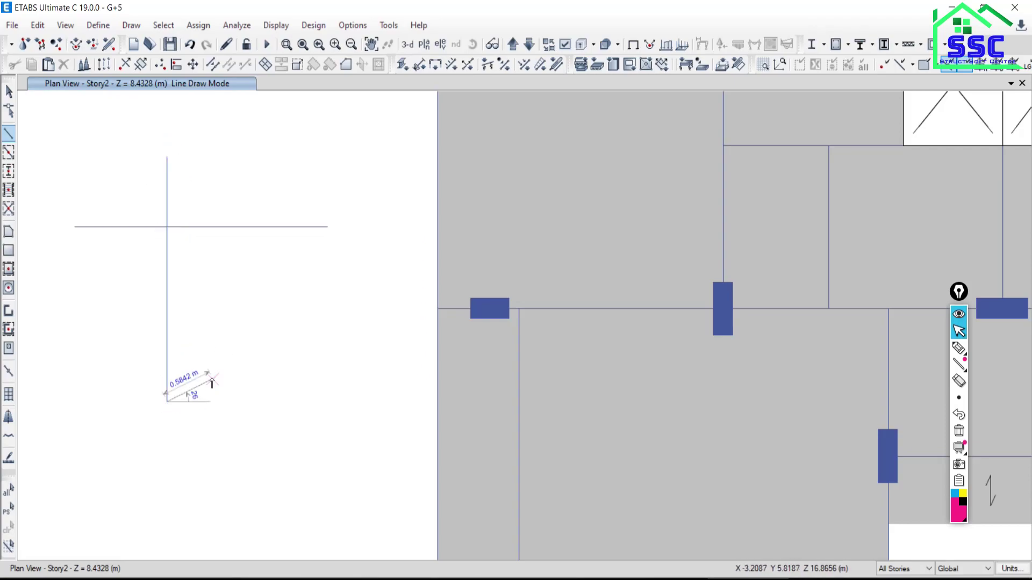
{"action": "left_click", "coordinate": [9, 91]}
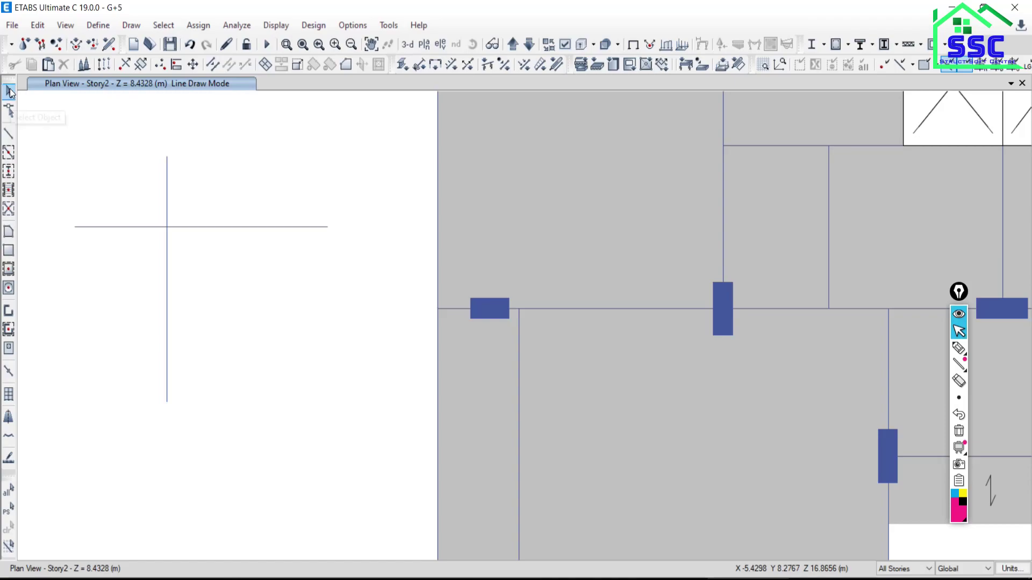
{"action": "left_click", "coordinate": [200, 228]}
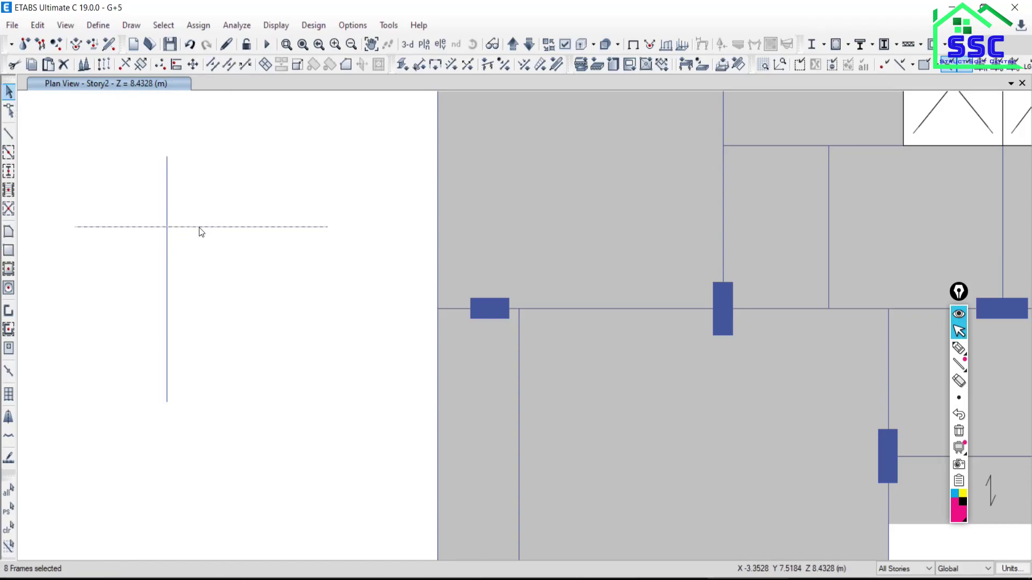
{"action": "left_click", "coordinate": [167, 248]}
{"action": "left_click", "coordinate": [8, 528]}
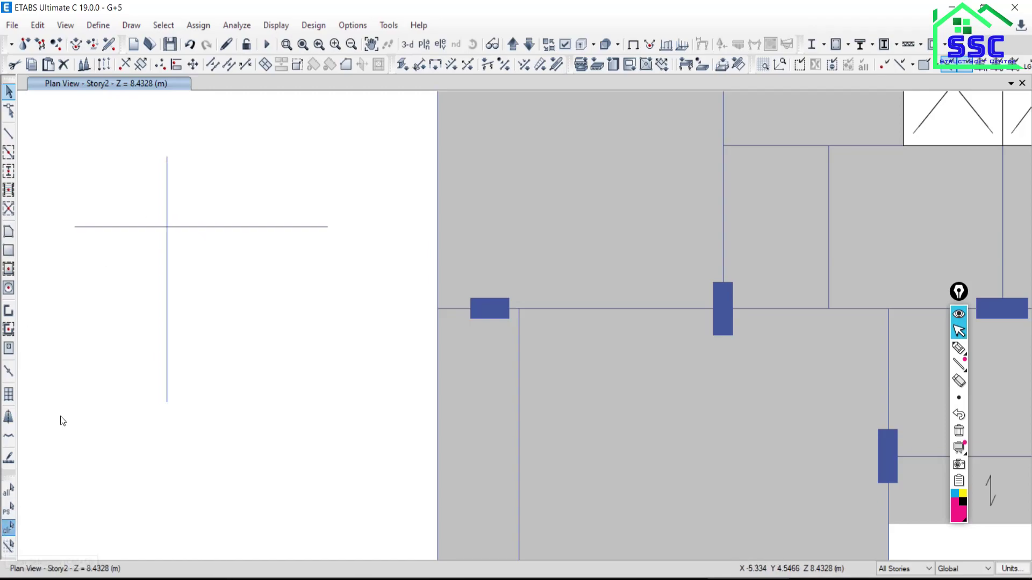
- Circle the part of the vertical frame line above the crossing with the pen, and clear the markup
{"action": "mouse_move", "coordinate": [961, 349]}
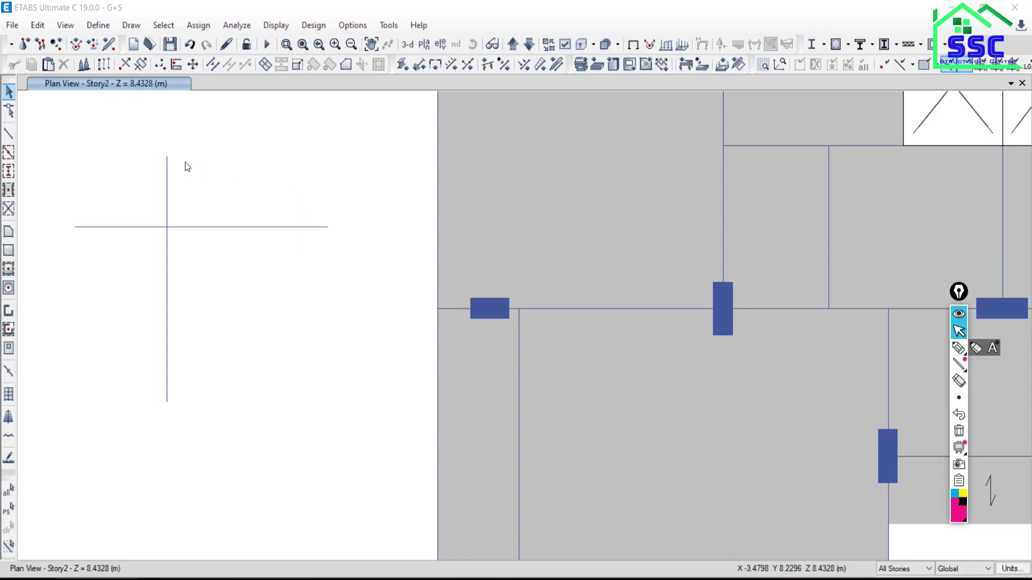
{"action": "left_click", "coordinate": [961, 348]}
{"action": "mouse_move", "coordinate": [184, 145]}
{"action": "left_mouse_down"}
{"action": "mouse_move", "coordinate": [164, 170]}
{"action": "mouse_move", "coordinate": [188, 194]}
{"action": "mouse_move", "coordinate": [185, 149]}
{"action": "left_mouse_up"}
{"action": "left_click", "coordinate": [959, 331]}
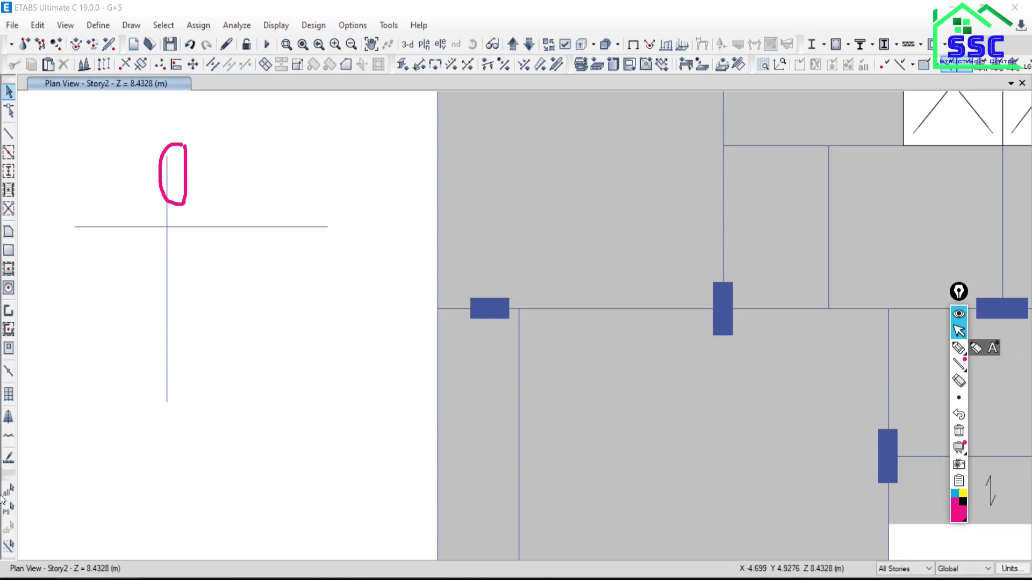
{"action": "left_click", "coordinate": [959, 430]}
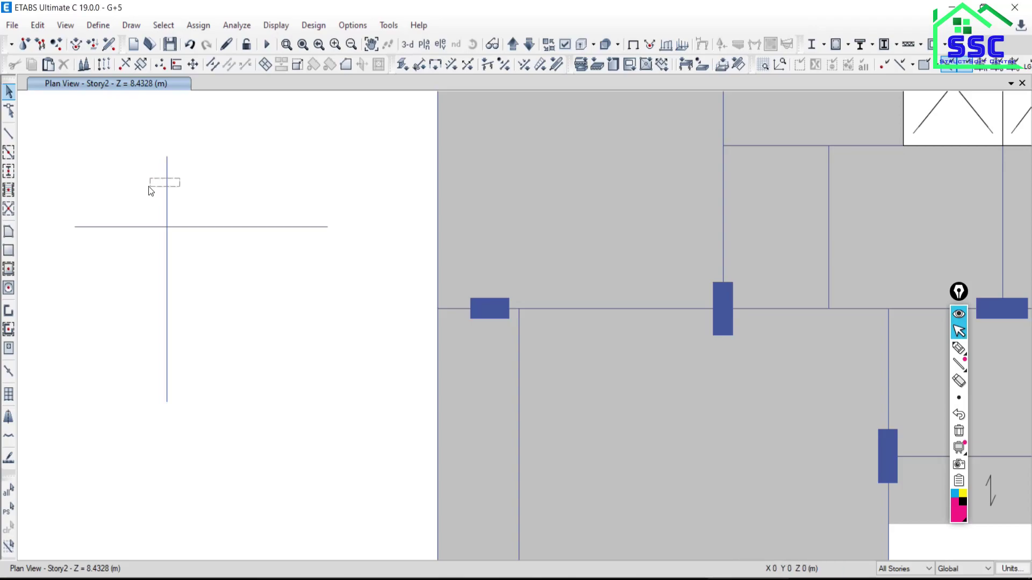
- Select both crossing frame lines beside the slab and choose Trim Frame Objects in the Align Joints/Frames/Edges dialog
{"action": "left_click", "coordinate": [164, 258]}
{"action": "middle_click_drag", "start_coordinate": [200, 291], "coordinate": [356, 366]}
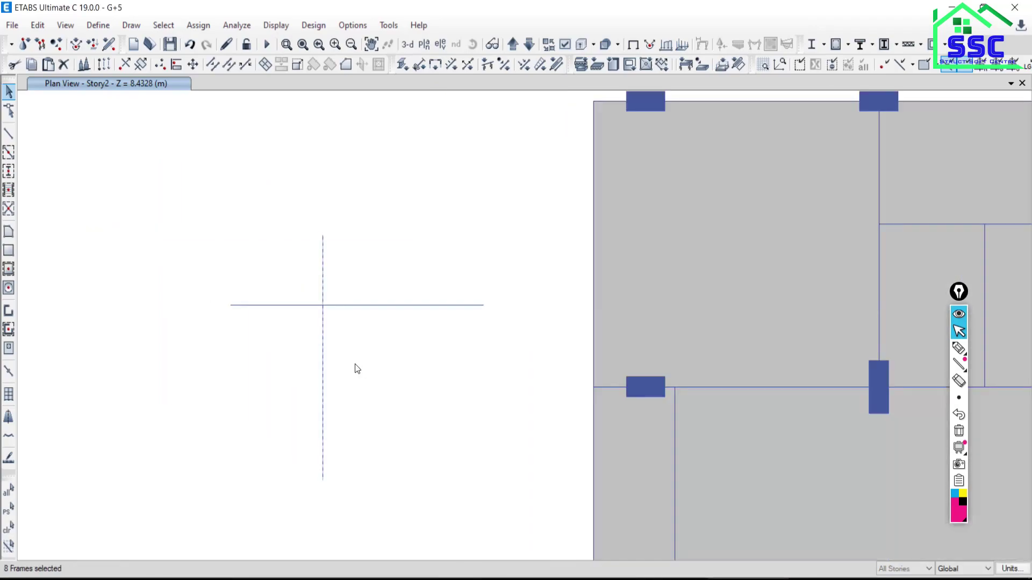
{"action": "left_click_drag", "start_coordinate": [399, 283], "coordinate": [364, 346]}
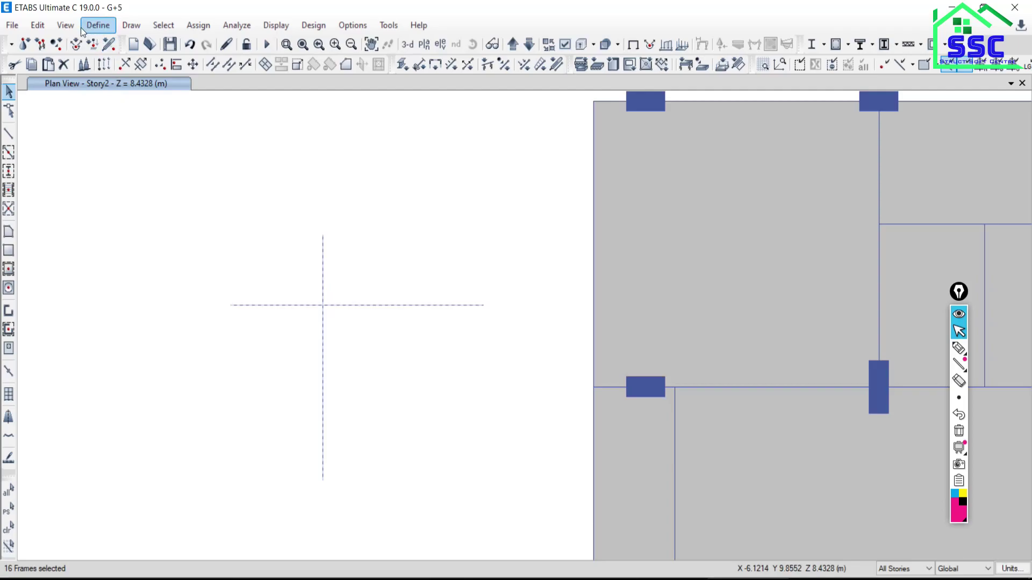
{"action": "left_click", "coordinate": [38, 26]}
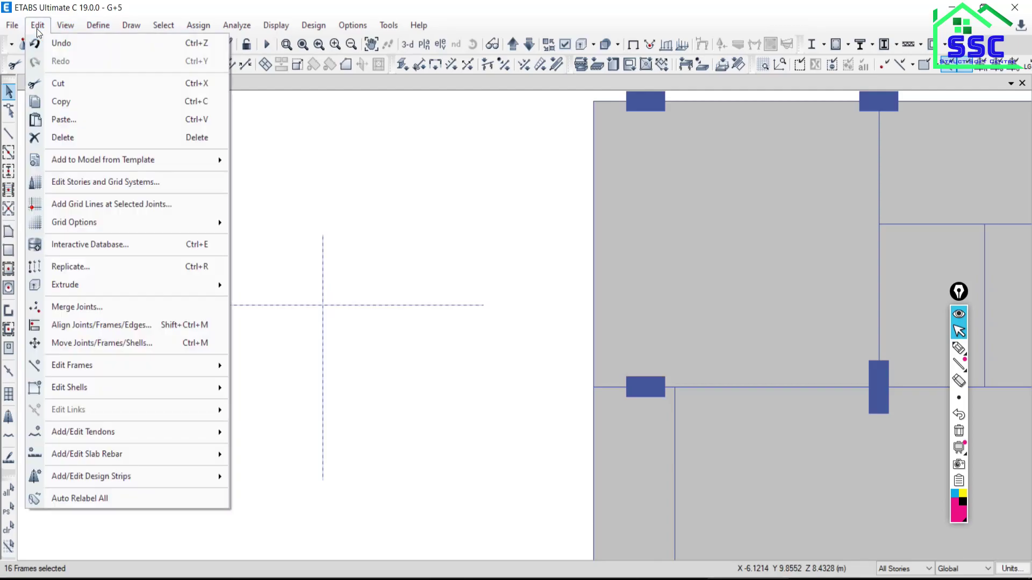
{"action": "left_click", "coordinate": [78, 327]}
{"action": "left_click_drag", "start_coordinate": [484, 202], "coordinate": [750, 146]}
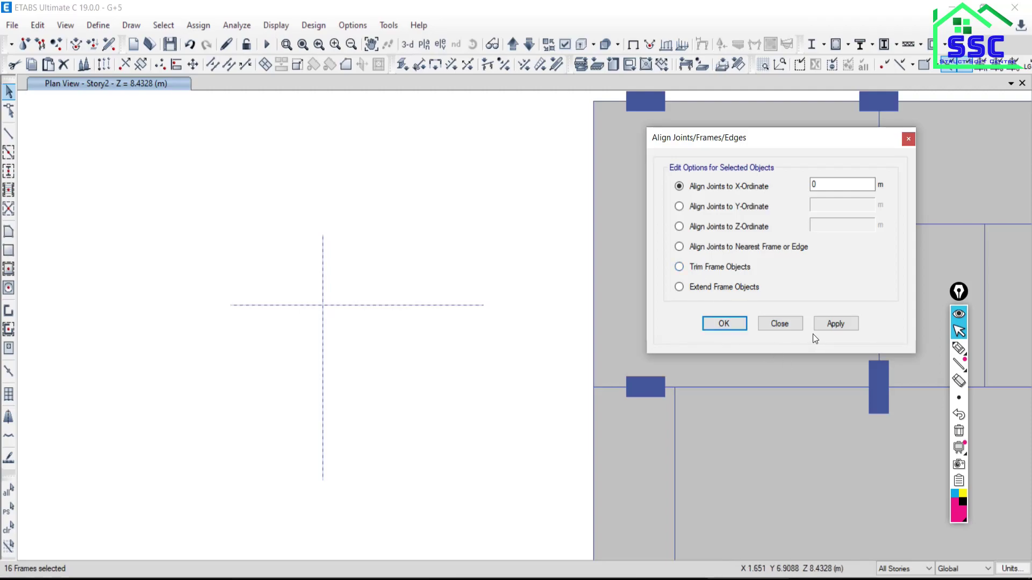
{"action": "left_click", "coordinate": [679, 267]}
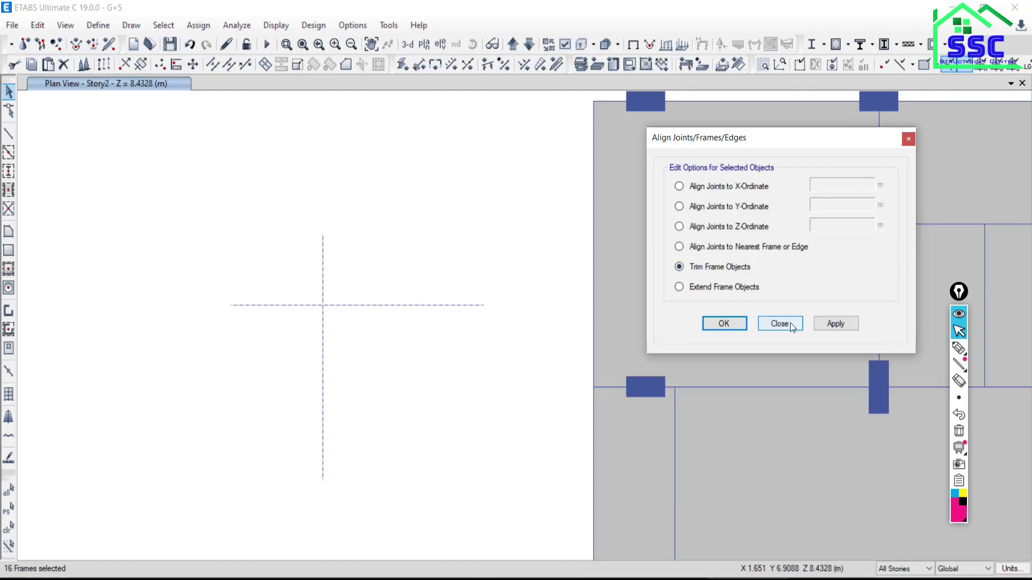
- Try to trim the crossing frames with only the two frame lines selected, reselecting both for a second attempt
{"action": "left_click", "coordinate": [825, 323]}
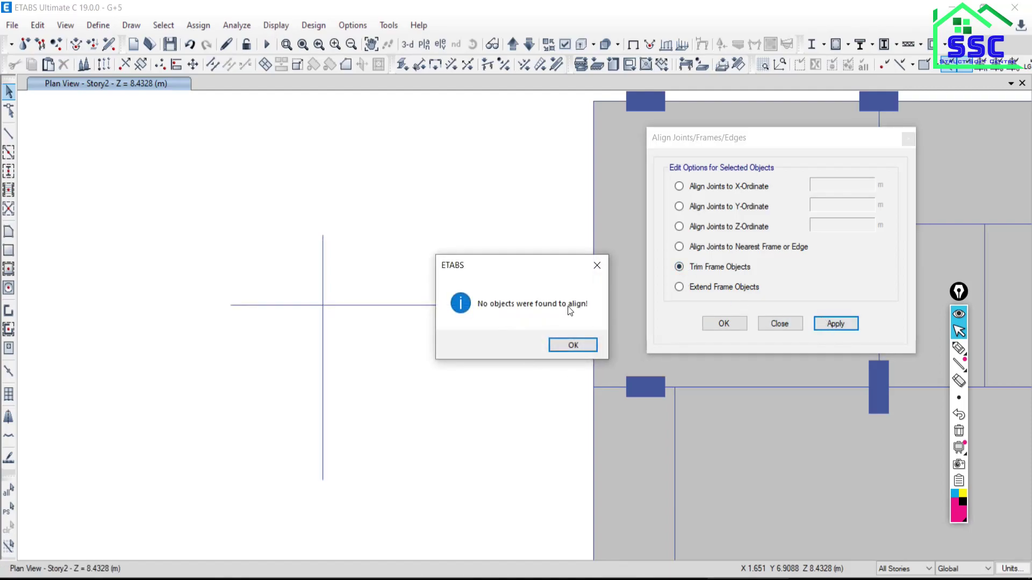
{"action": "left_click", "coordinate": [562, 346]}
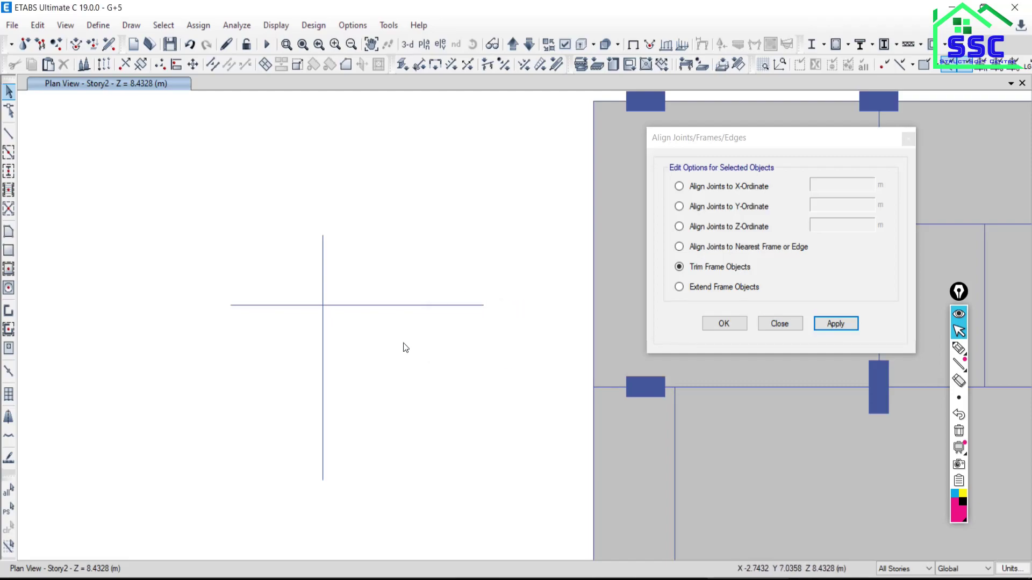
{"action": "left_click_drag", "start_coordinate": [344, 255], "coordinate": [284, 281]}
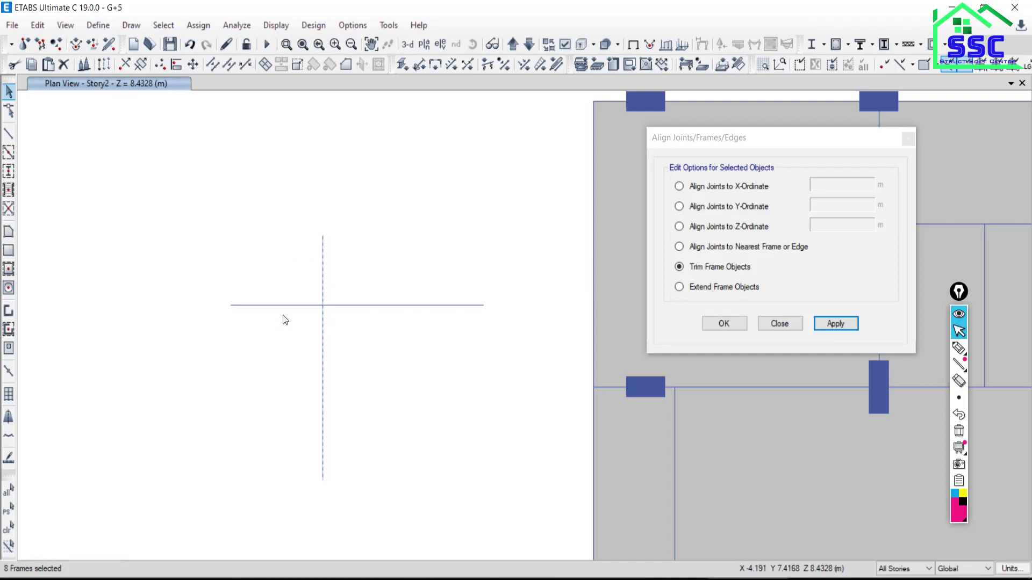
{"action": "left_click_drag", "start_coordinate": [403, 280], "coordinate": [364, 347]}
{"action": "left_click", "coordinate": [834, 325]}
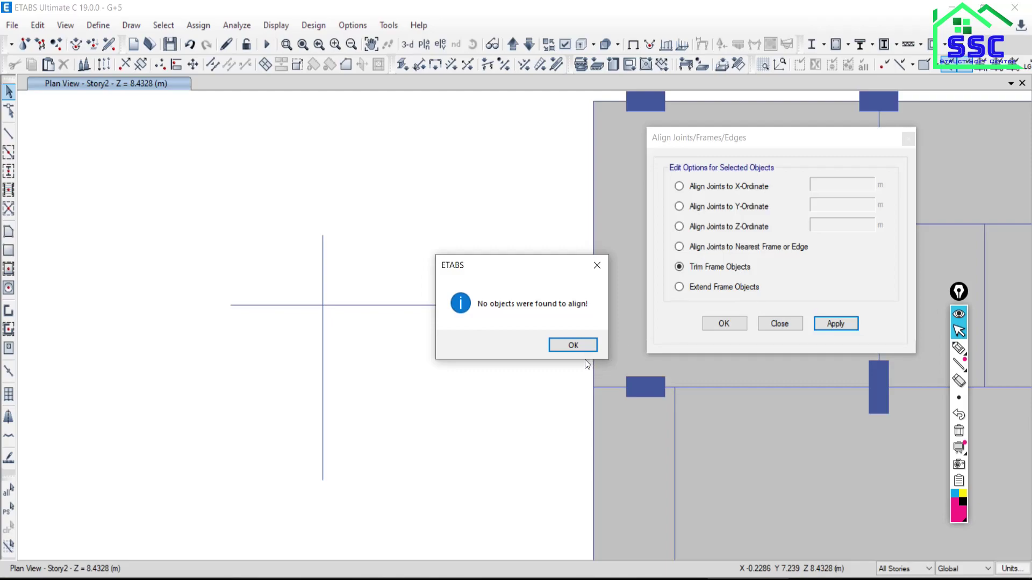
{"action": "left_click", "coordinate": [577, 347]}
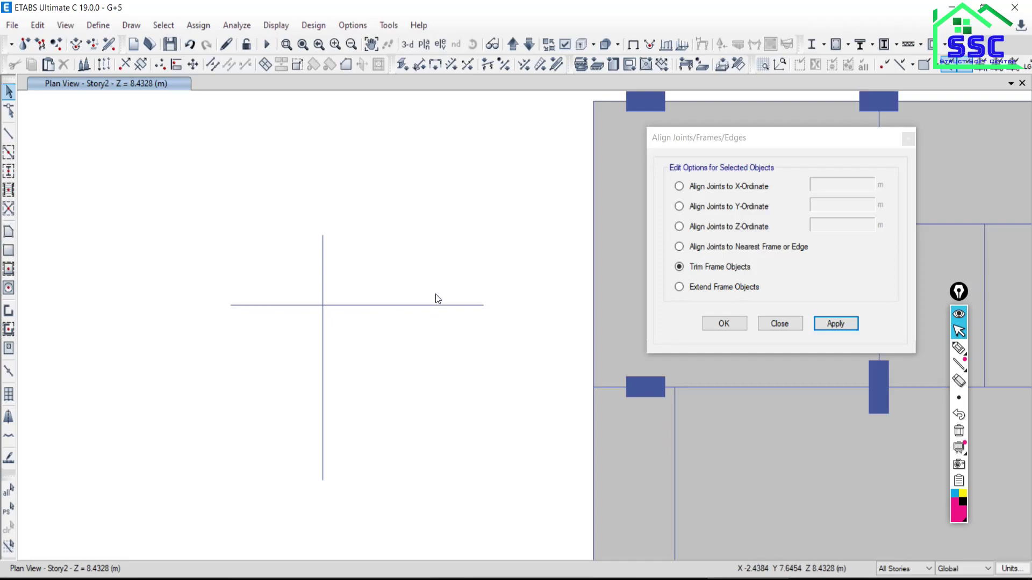
- Trim the part of the vertical frame above the crossing by selecting both frames and the vertical frame's upper end joint
{"action": "left_click", "coordinate": [403, 306]}
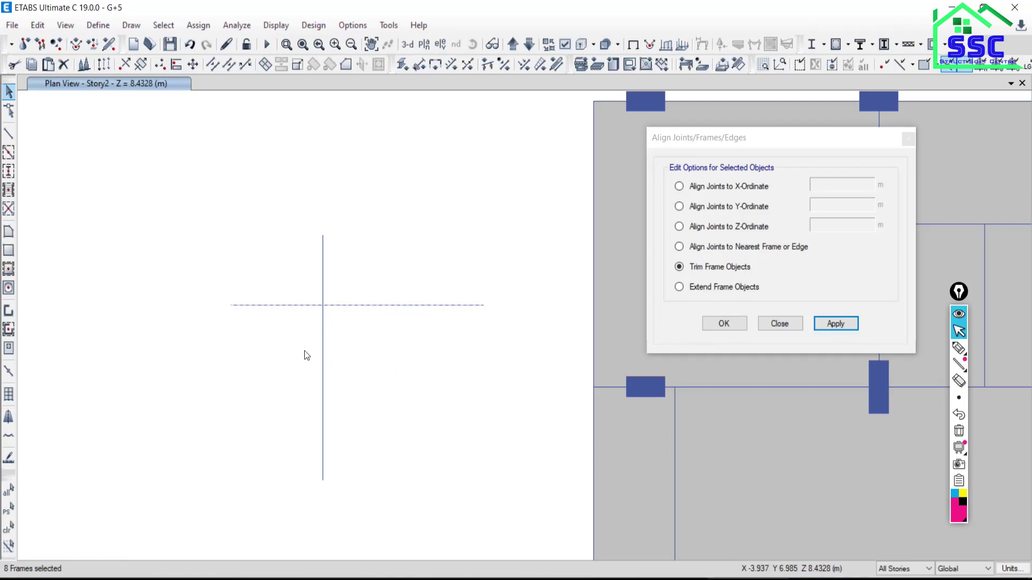
{"action": "left_click_drag", "start_coordinate": [345, 249], "coordinate": [282, 270]}
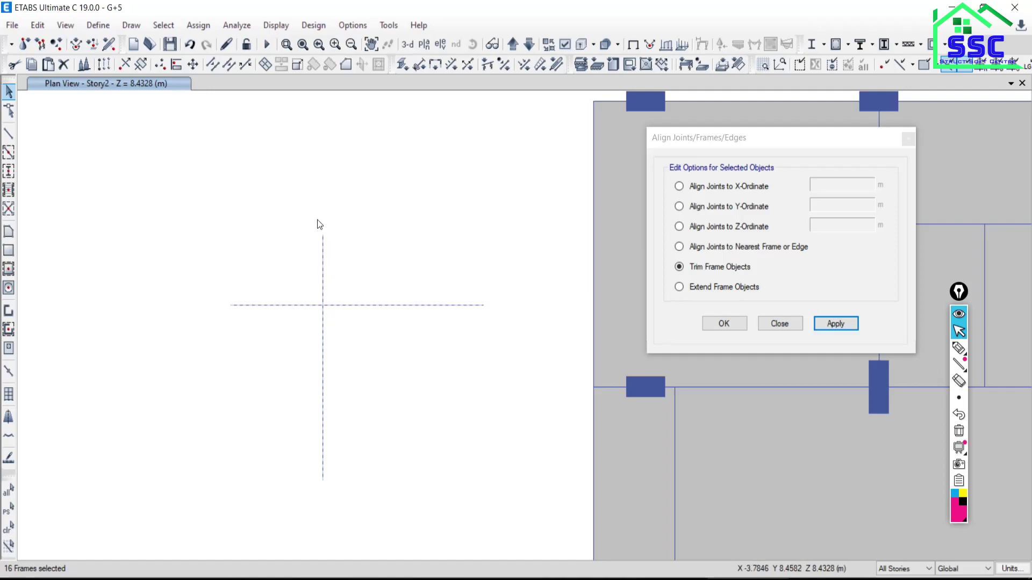
{"action": "left_click_drag", "start_coordinate": [309, 211], "coordinate": [354, 270]}
{"action": "left_click", "coordinate": [323, 334]}
{"action": "left_click", "coordinate": [323, 257]}
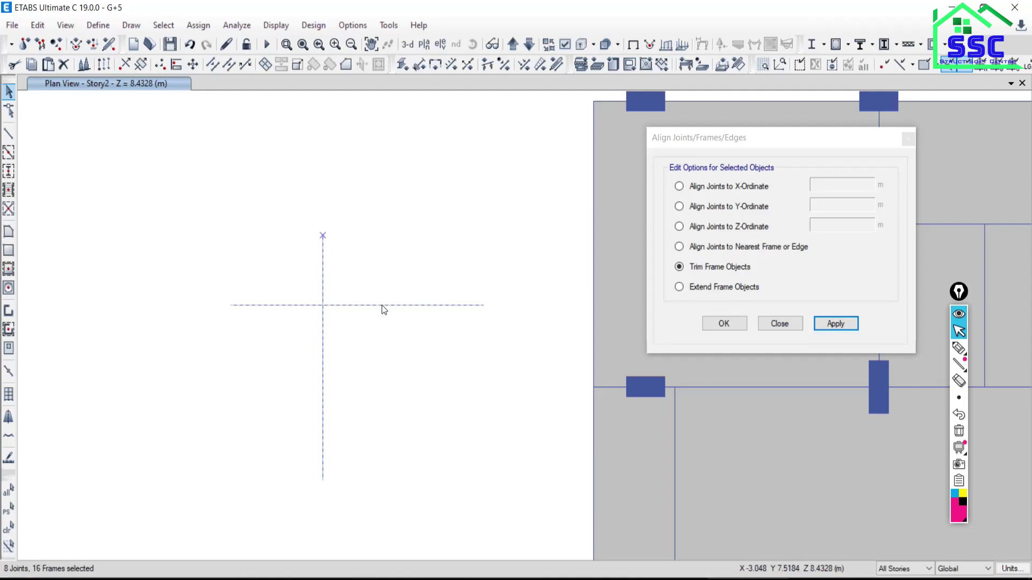
{"action": "left_click", "coordinate": [837, 325]}
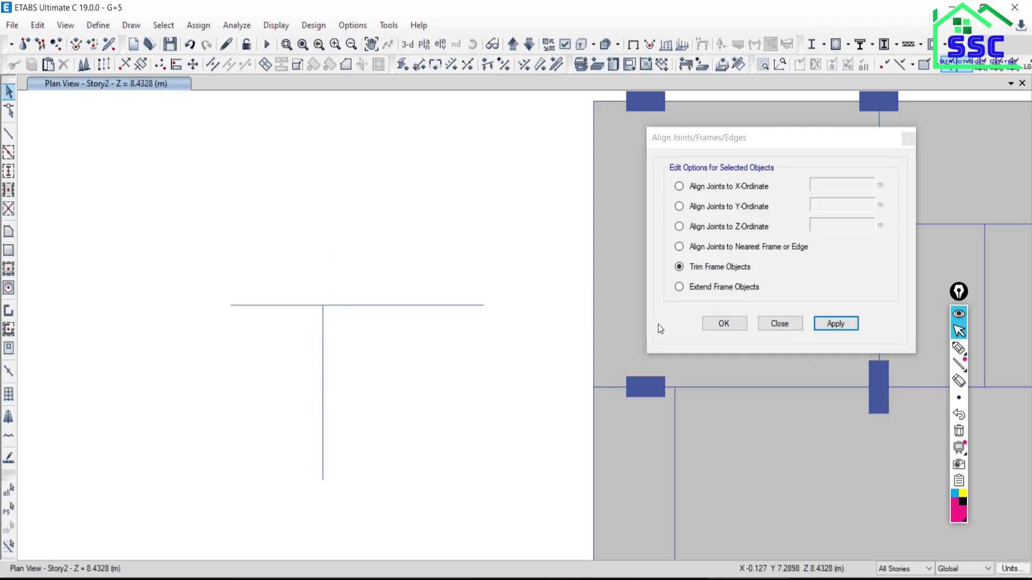
- Trim the horizontal frame's left overhang back to the vertical frame by selecting both frames and the horizontal frame's left end joint
{"action": "left_click", "coordinate": [270, 306]}
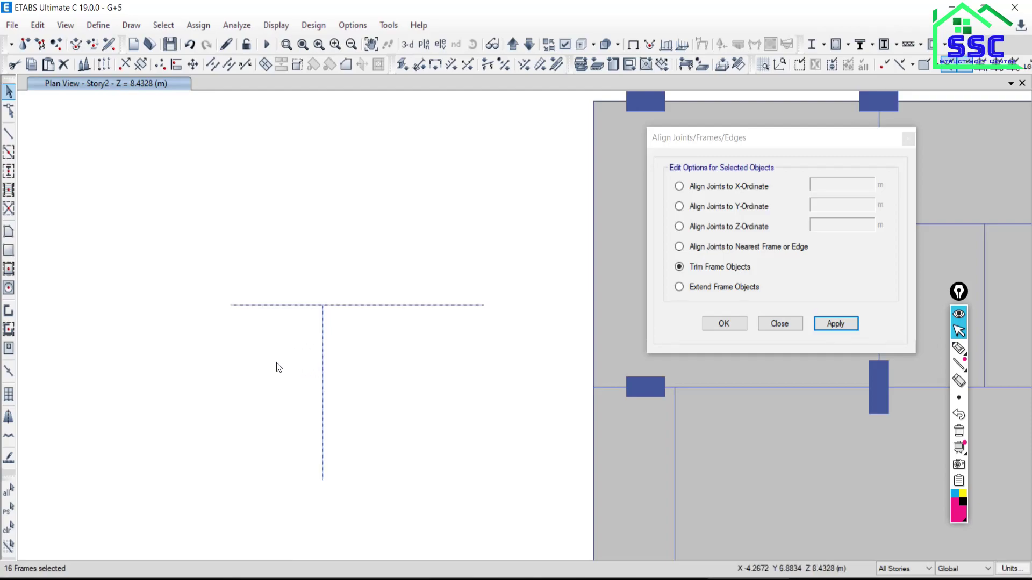
{"action": "left_click_drag", "start_coordinate": [192, 271], "coordinate": [269, 370]}
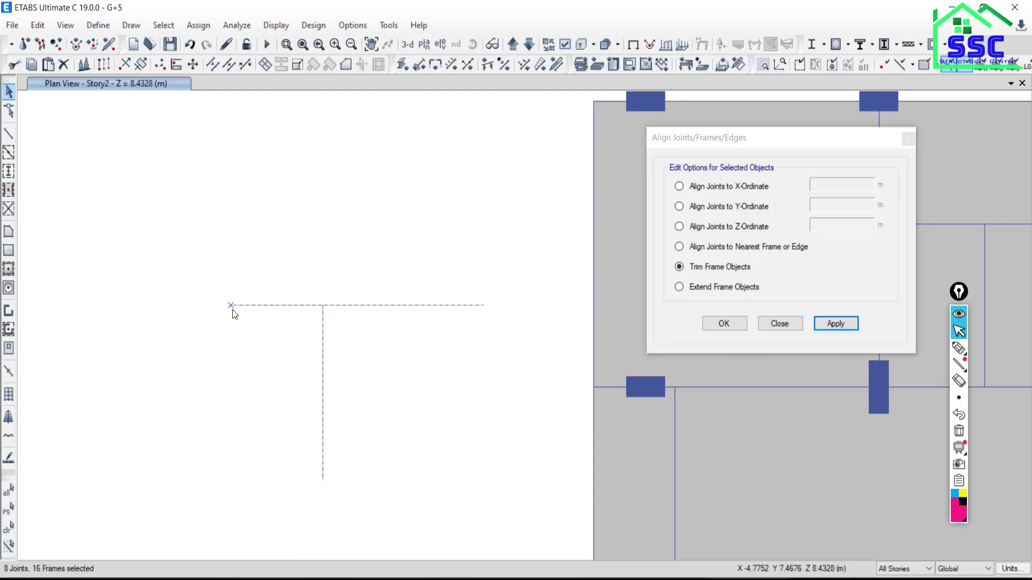
{"action": "left_click", "coordinate": [827, 325]}
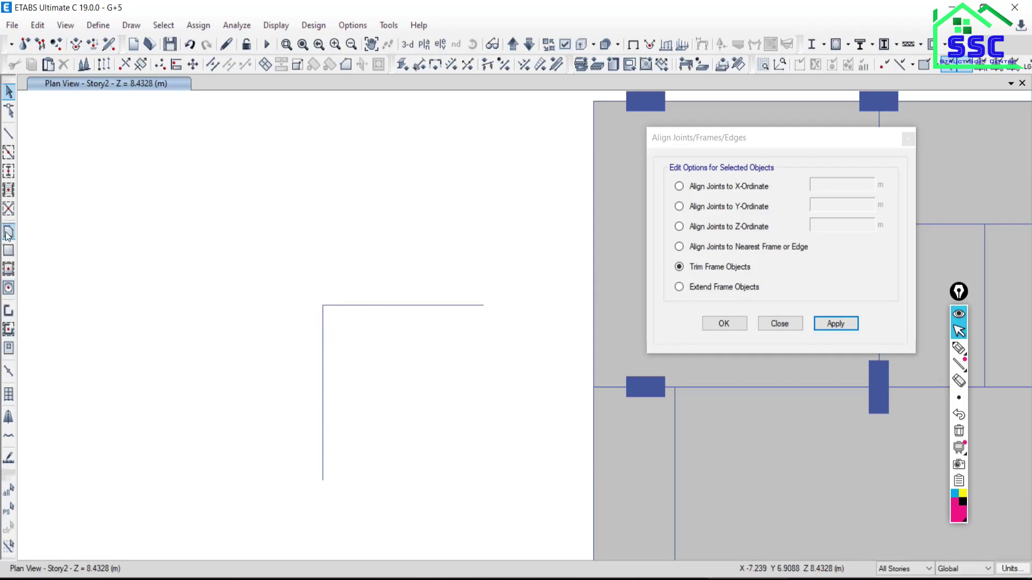
- Draw a longer vertical frame line to the left of the L-shaped frames, then leave line drawing
{"action": "left_click", "coordinate": [9, 133]}
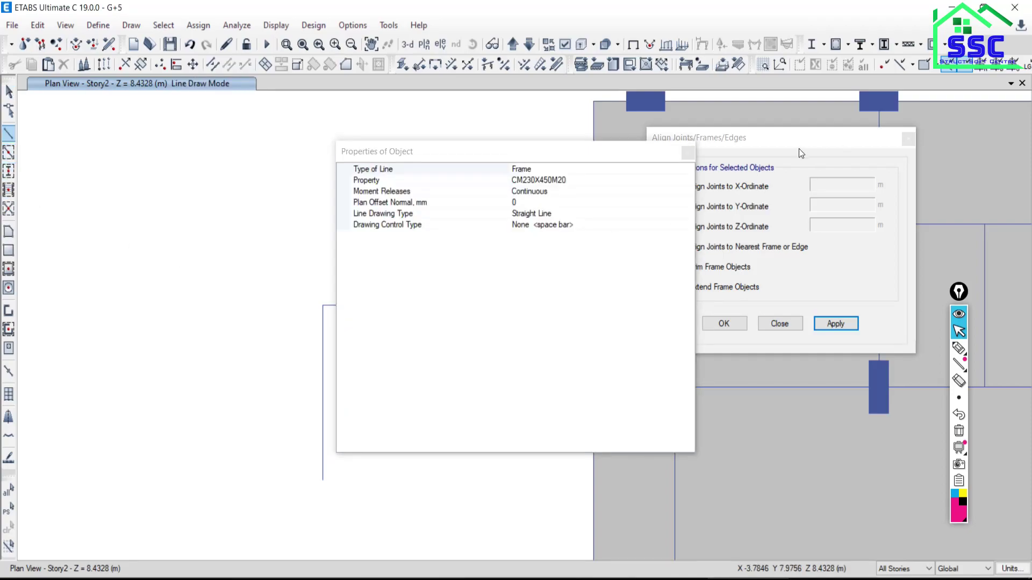
{"action": "left_click", "coordinate": [689, 154]}
{"action": "left_click", "coordinate": [250, 192]}
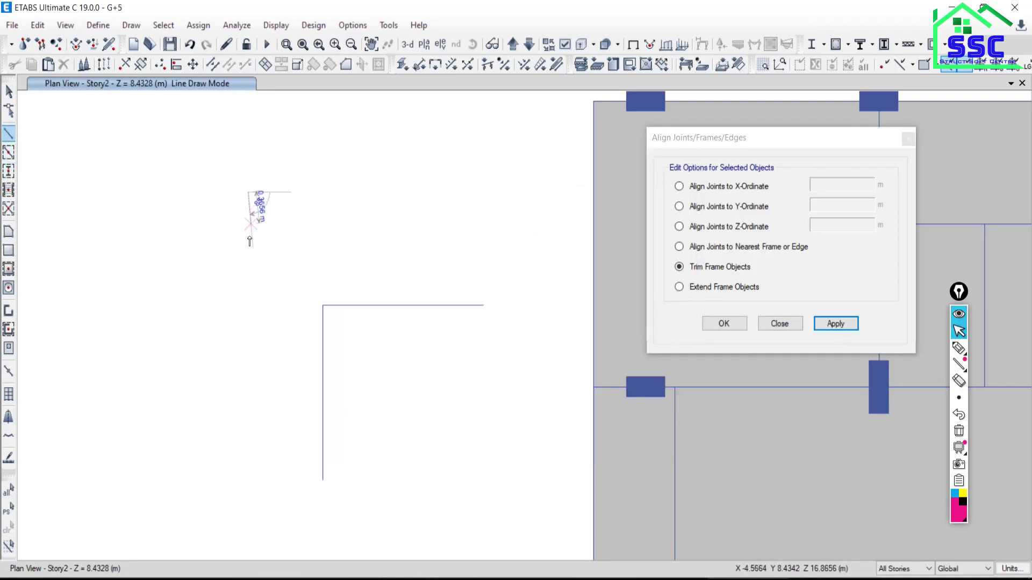
{"action": "double_click", "coordinate": [249, 493]}
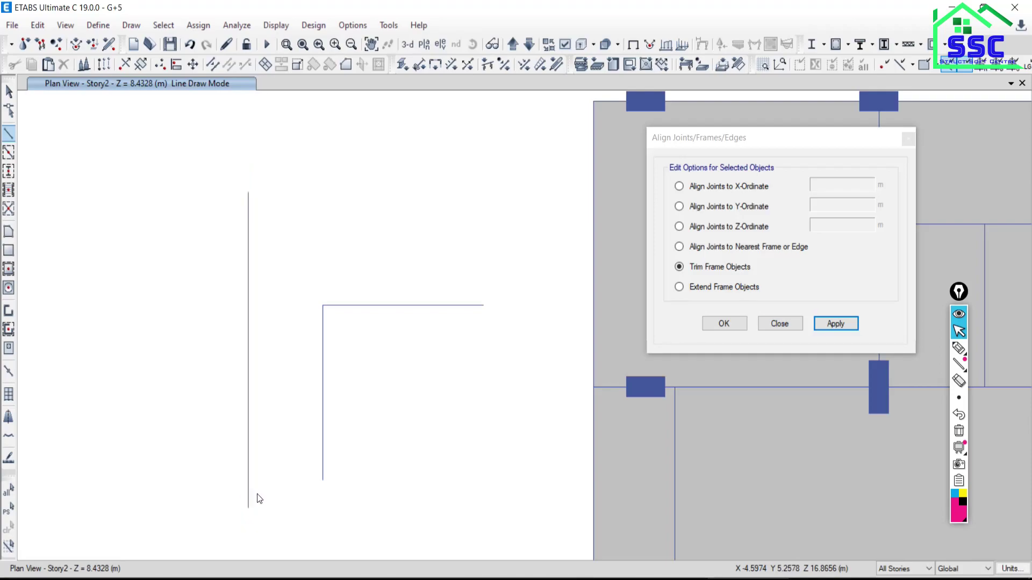
{"action": "left_click", "coordinate": [9, 92]}
- Choose Extend Frame Objects and try to extend with only the horizontal frame and the new vertical frame selected
{"action": "left_click_drag", "start_coordinate": [404, 259], "coordinate": [352, 369]}
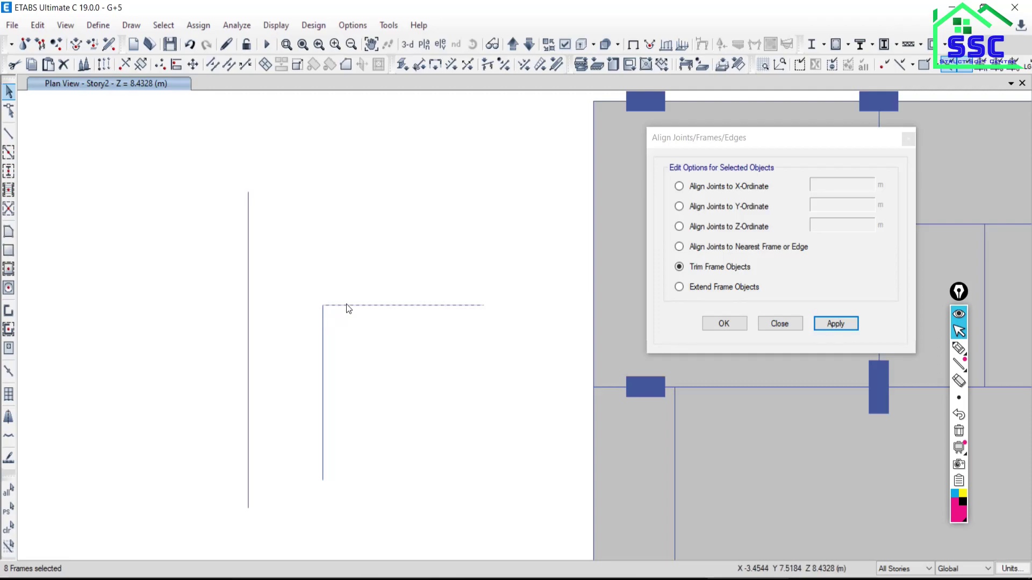
{"action": "left_click_drag", "start_coordinate": [271, 239], "coordinate": [184, 282]}
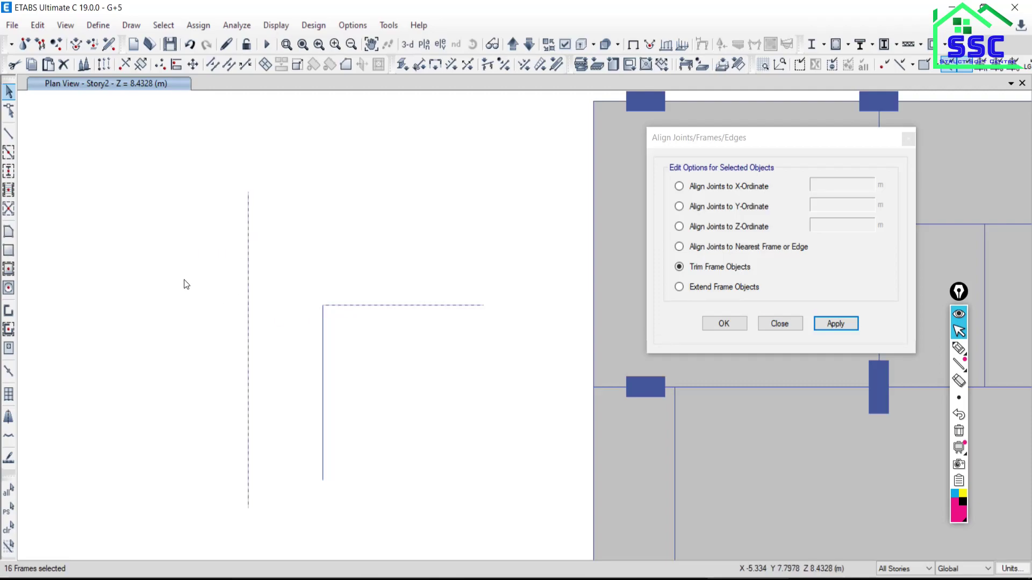
{"action": "left_click", "coordinate": [698, 287]}
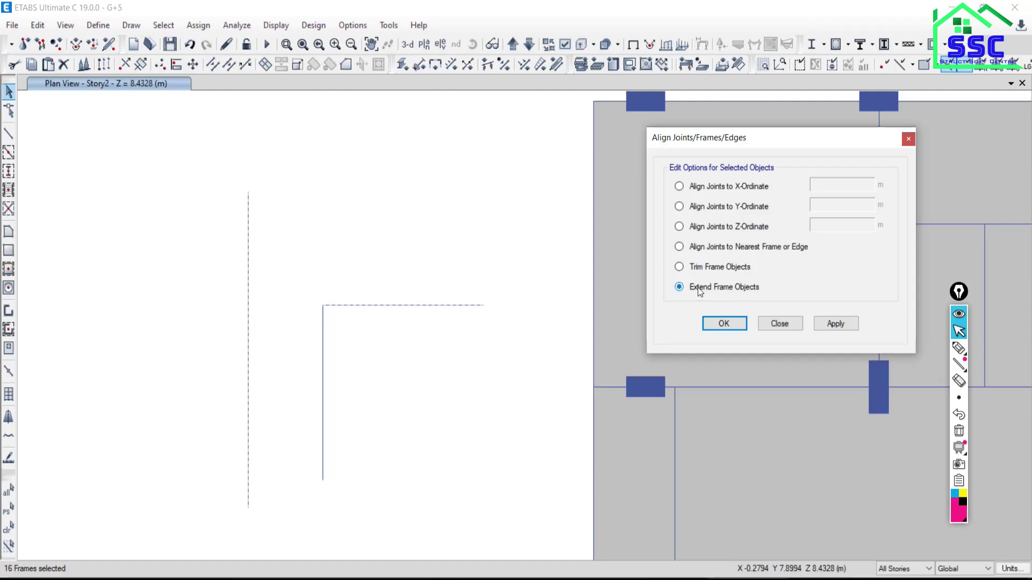
{"action": "left_click", "coordinate": [842, 326]}
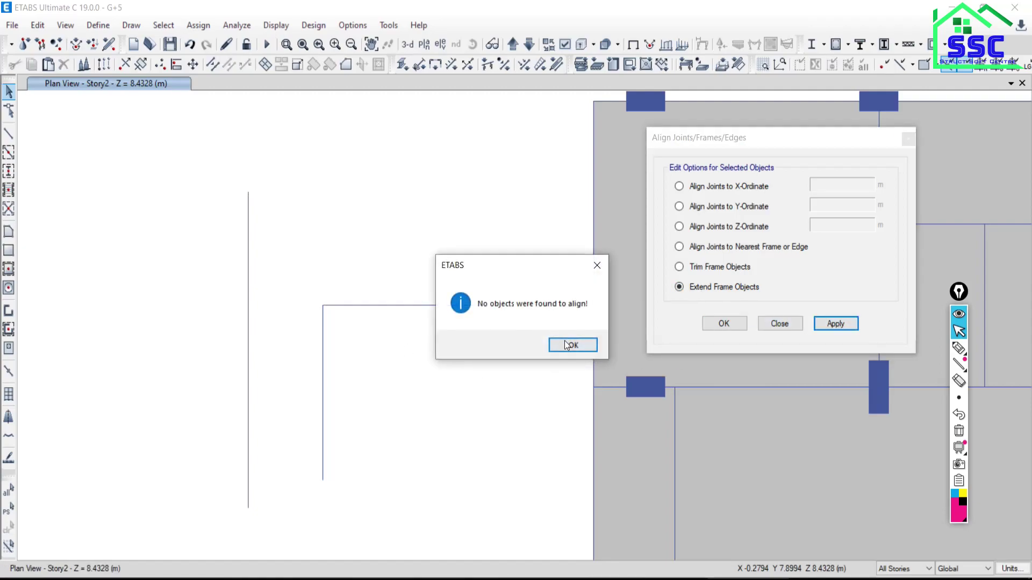
{"action": "left_click", "coordinate": [570, 345]}
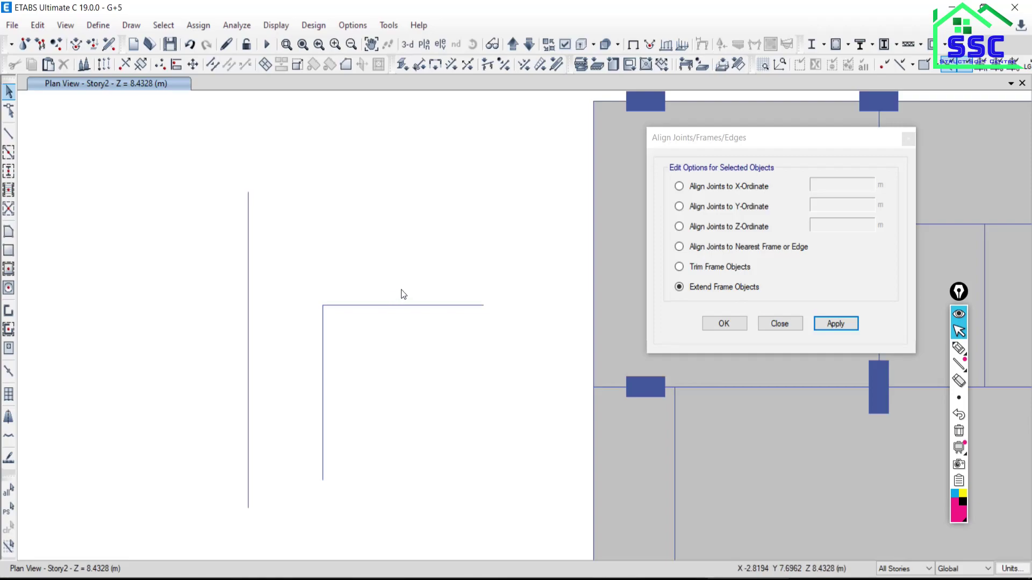
- Extend the horizontal frame from its corner joint to the long vertical frame, select the extended frame, and undo the extension
{"action": "left_click", "coordinate": [391, 310]}
{"action": "left_click_drag", "start_coordinate": [288, 260], "coordinate": [185, 314]}
{"action": "left_click_drag", "start_coordinate": [306, 282], "coordinate": [353, 333]}
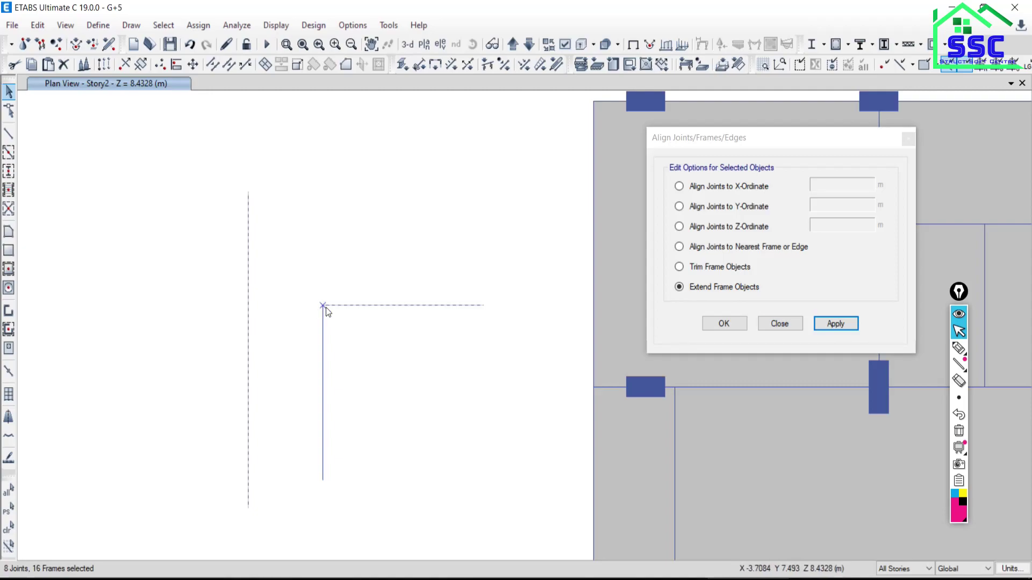
{"action": "left_click", "coordinate": [823, 322]}
{"action": "left_click_drag", "start_coordinate": [410, 277], "coordinate": [373, 346]}
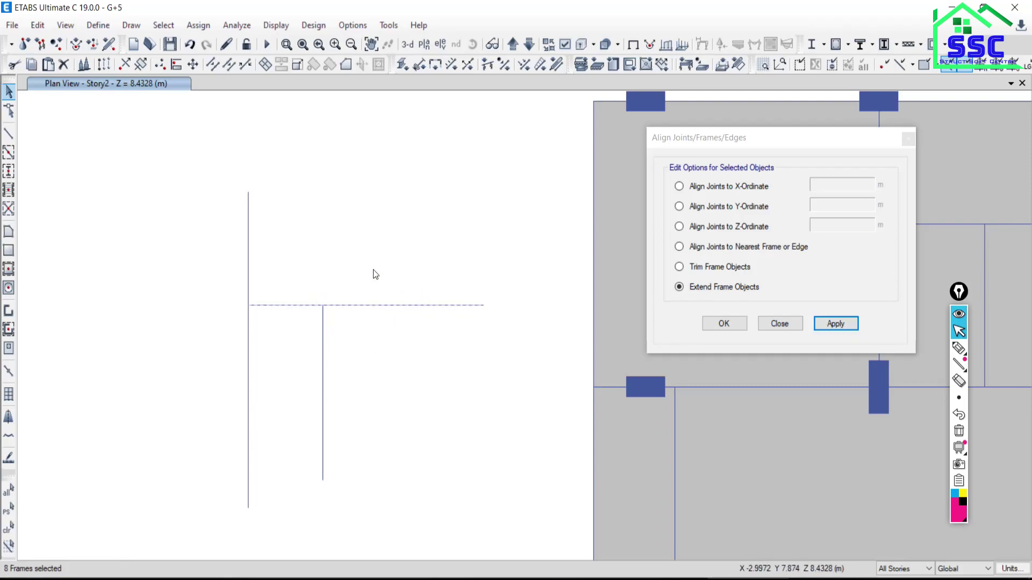
{"action": "left_click", "coordinate": [189, 44]}
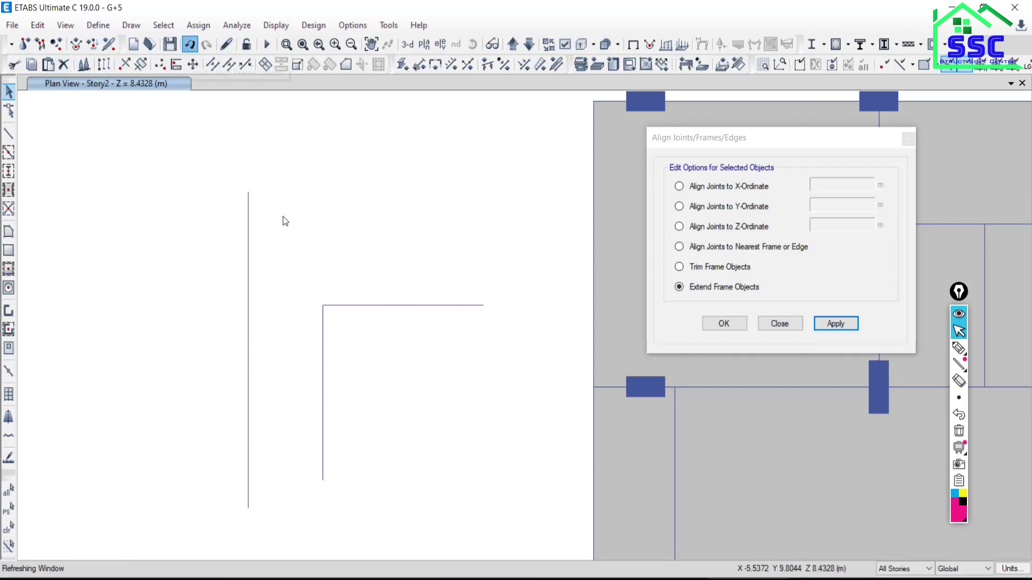
- Extend the horizontal frame again to the long vertical frame using its selected corner joint, then close the alignment dialog
{"action": "left_click", "coordinate": [373, 306]}
{"action": "left_click_drag", "start_coordinate": [306, 288], "coordinate": [324, 334]}
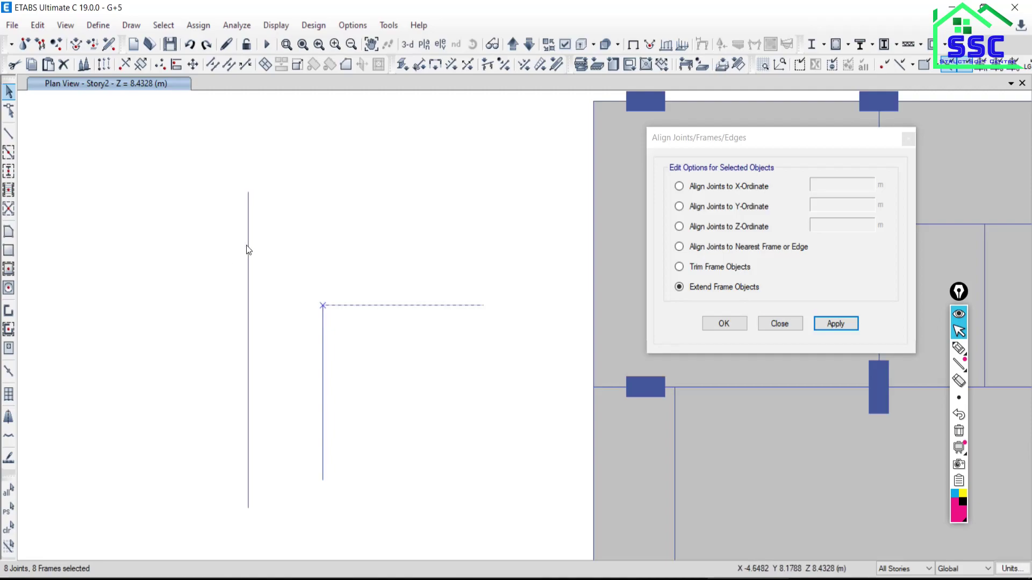
{"action": "left_click", "coordinate": [248, 263]}
{"action": "left_click", "coordinate": [834, 325]}
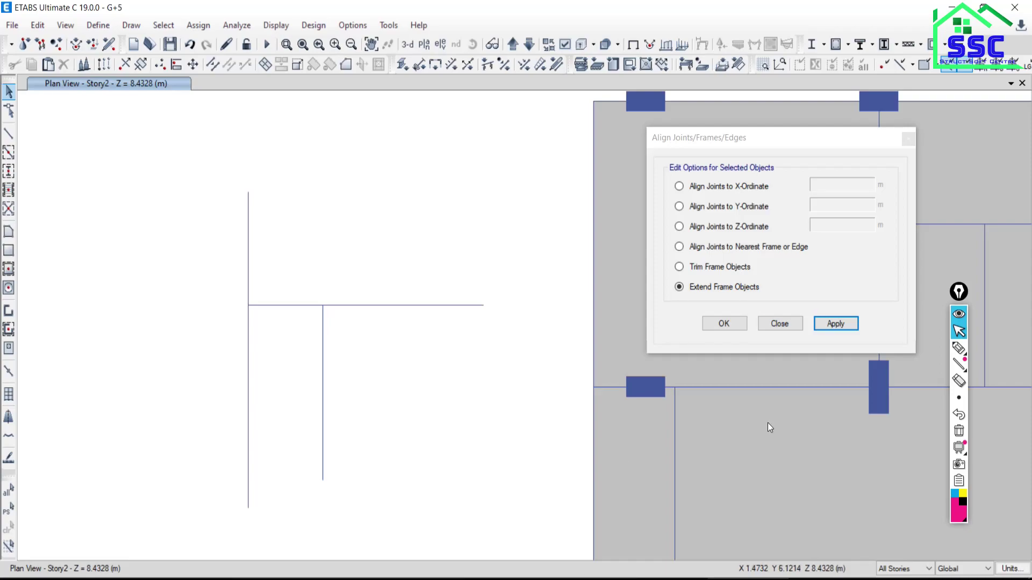
{"action": "left_click", "coordinate": [777, 324]}
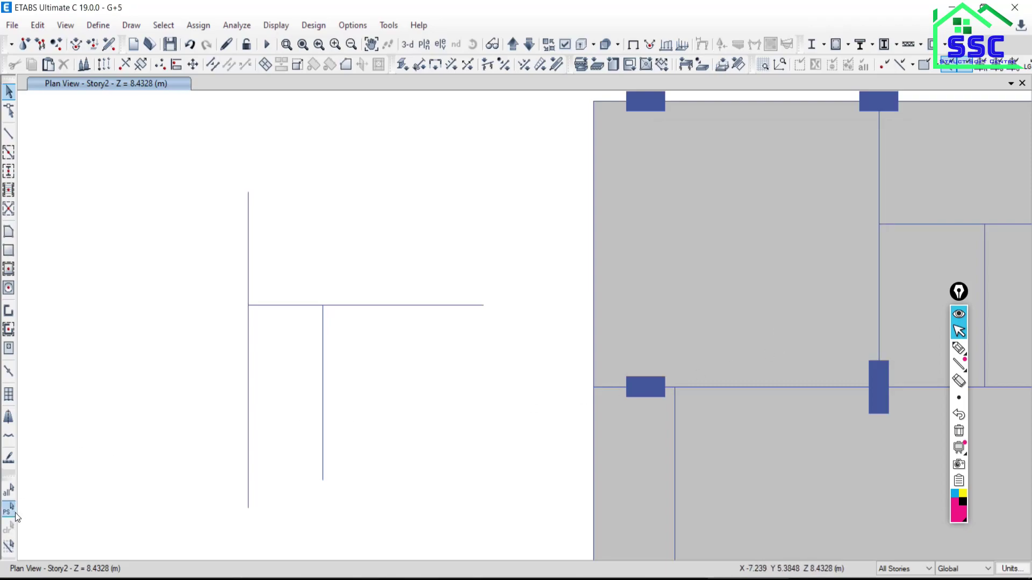
- Trim the horizontal beam beside the lift shaft from its left end joint to the short vertical secondary beam, using Trim Frame Objects
{"action": "scroll", "coordinate": [645, 385], "scroll_direction": "down", "scroll_amount": 3}
{"action": "scroll", "coordinate": [645, 385], "scroll_direction": "down", "scroll_amount": 3}
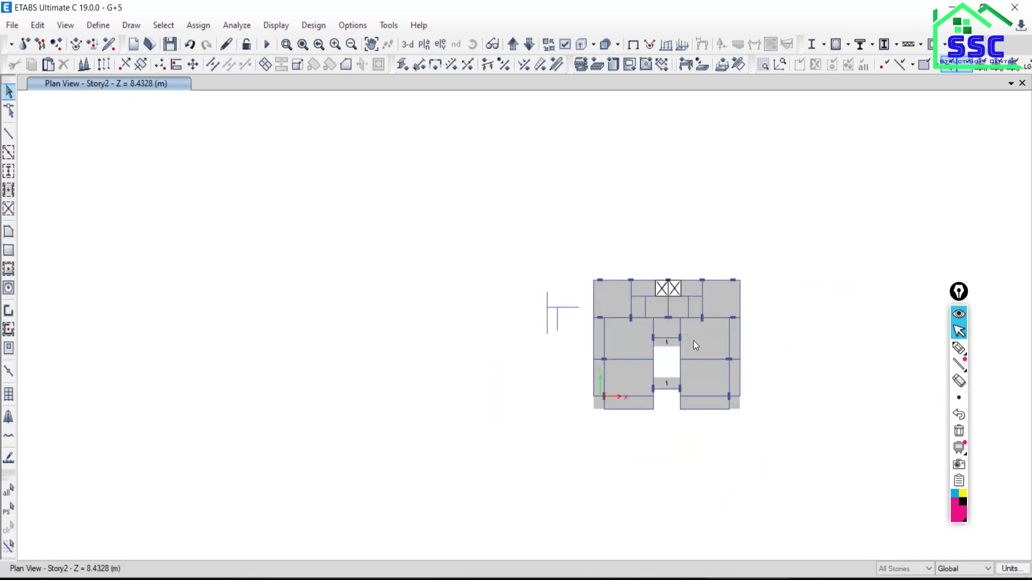
{"action": "scroll", "coordinate": [624, 362], "scroll_direction": "up", "scroll_amount": 3}
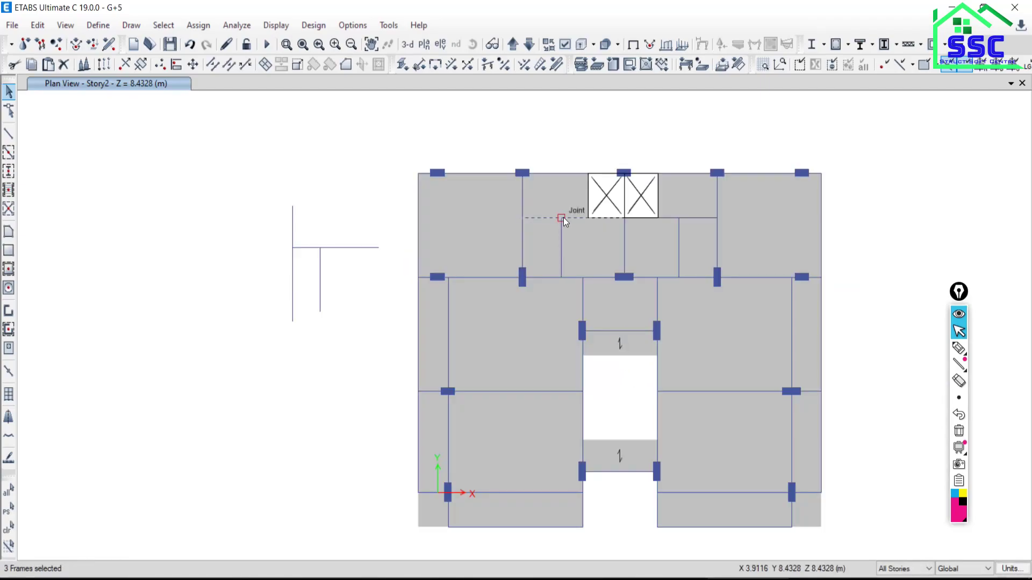
{"action": "scroll", "coordinate": [561, 222], "scroll_direction": "up", "scroll_amount": 5}
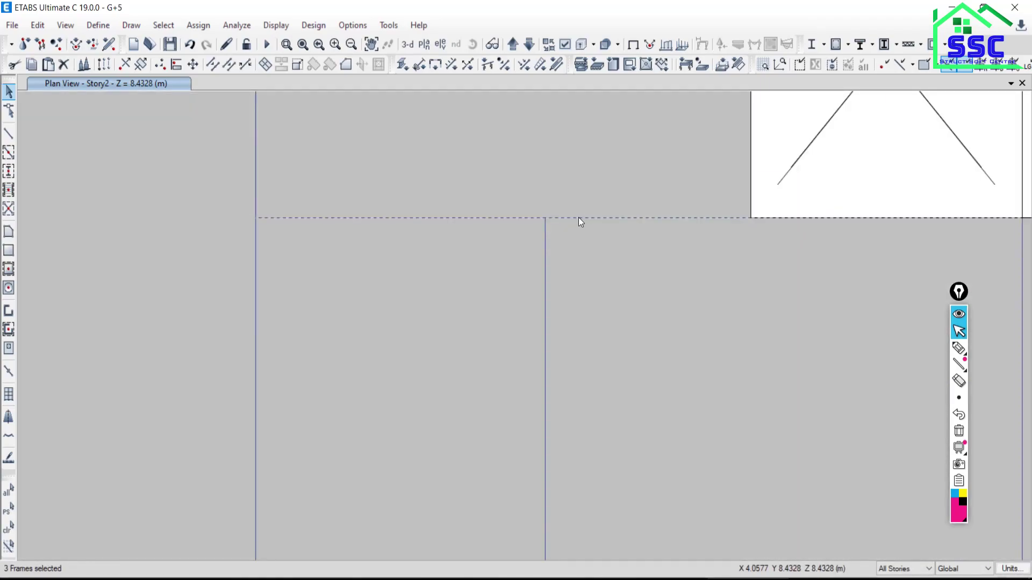
{"action": "left_click_drag", "start_coordinate": [220, 189], "coordinate": [259, 230]}
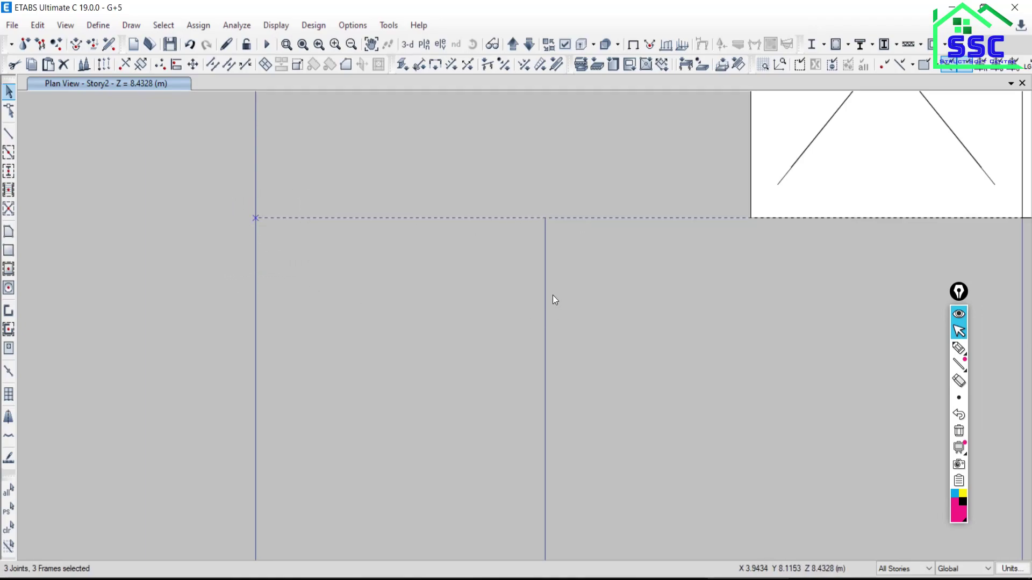
{"action": "left_click", "coordinate": [577, 218]}
{"action": "left_click", "coordinate": [38, 24]}
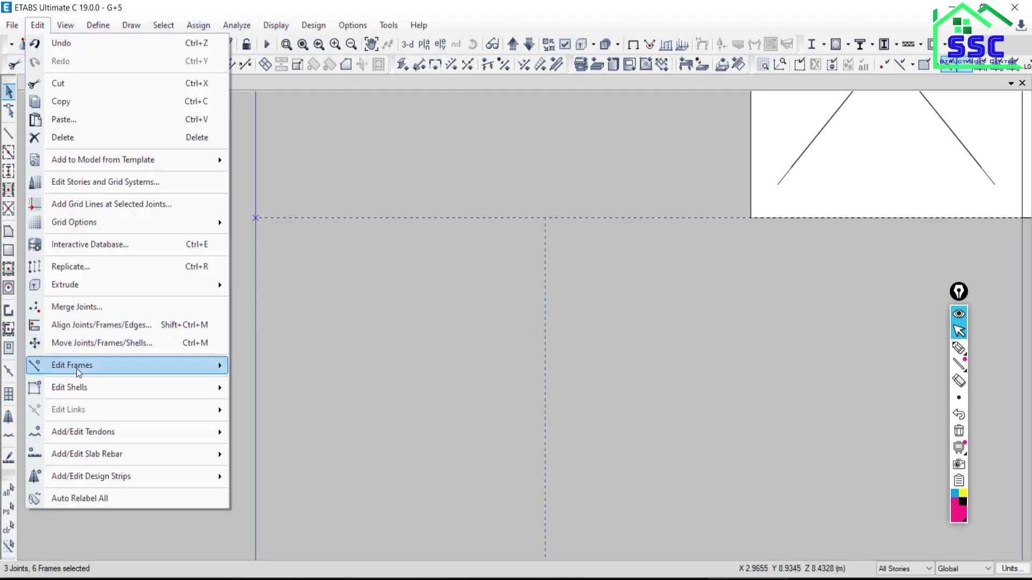
{"action": "mouse_move", "coordinate": [81, 369]}
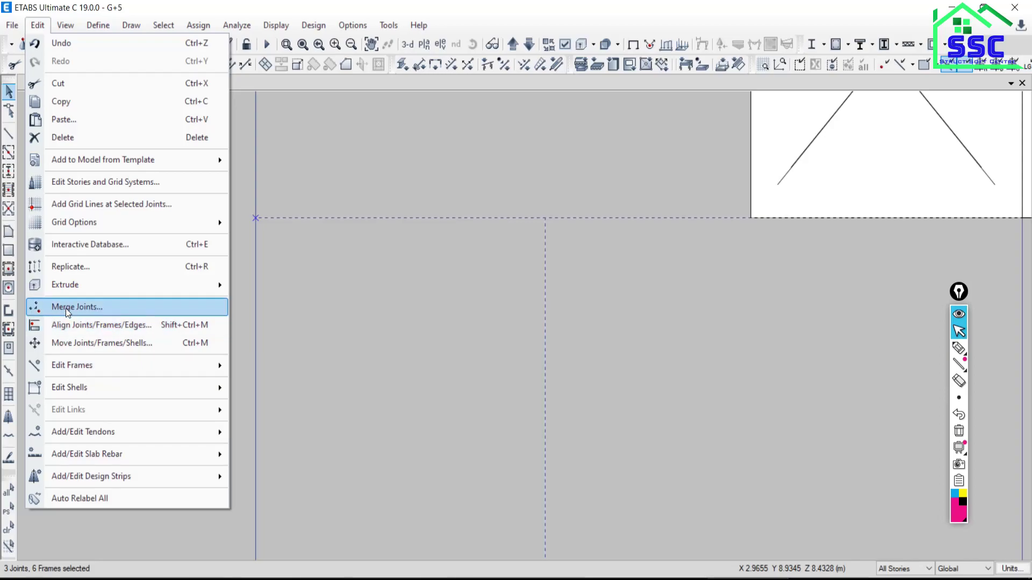
{"action": "left_click", "coordinate": [97, 330]}
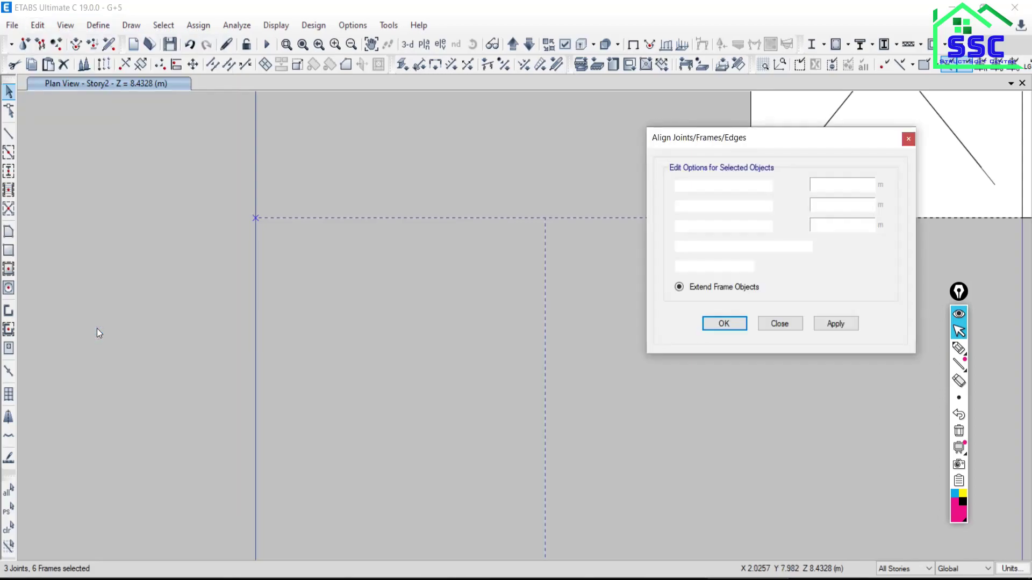
{"action": "left_click", "coordinate": [682, 269]}
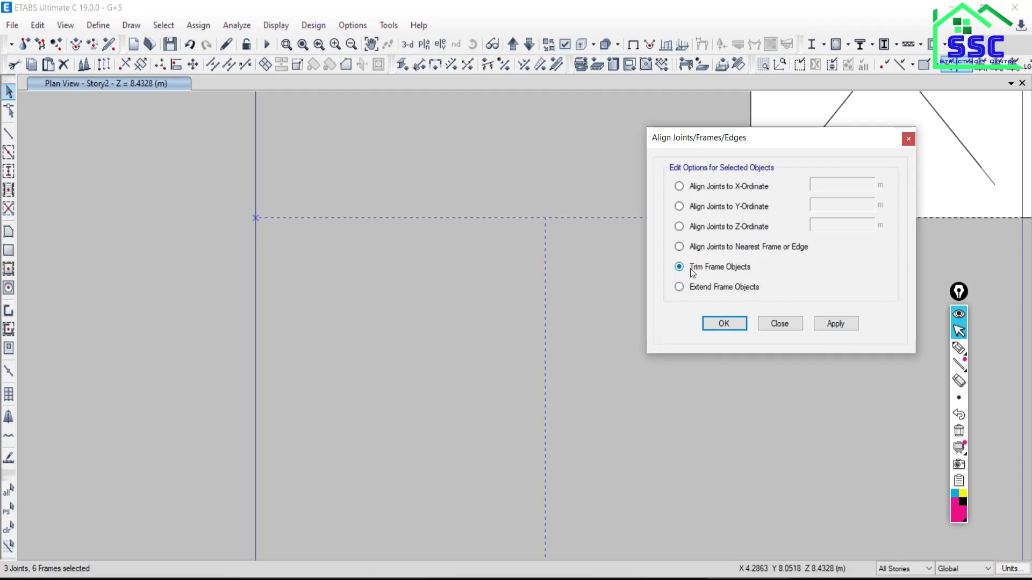
{"action": "left_click_drag", "start_coordinate": [741, 138], "coordinate": [126, 284]}
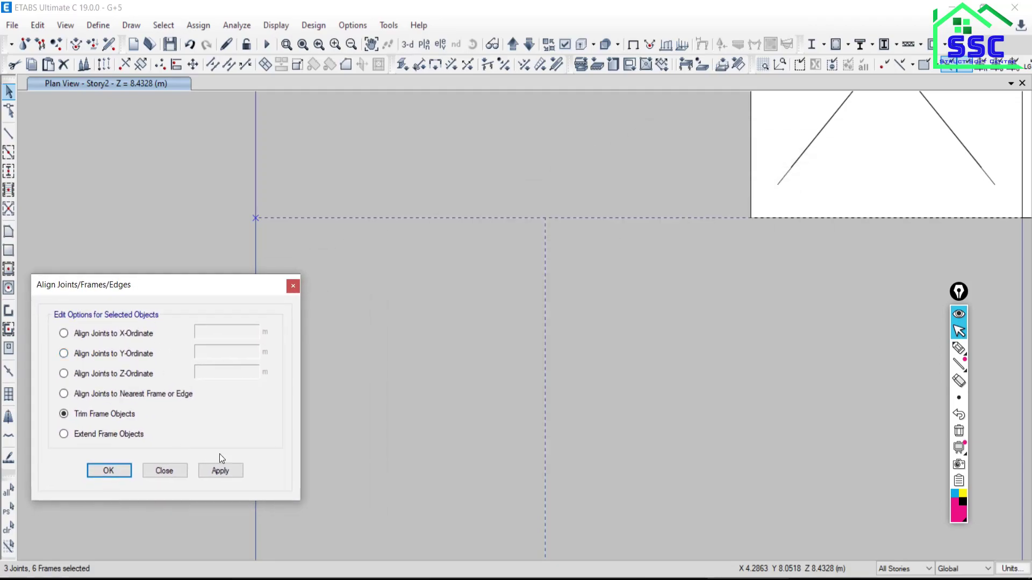
{"action": "left_click", "coordinate": [218, 473]}
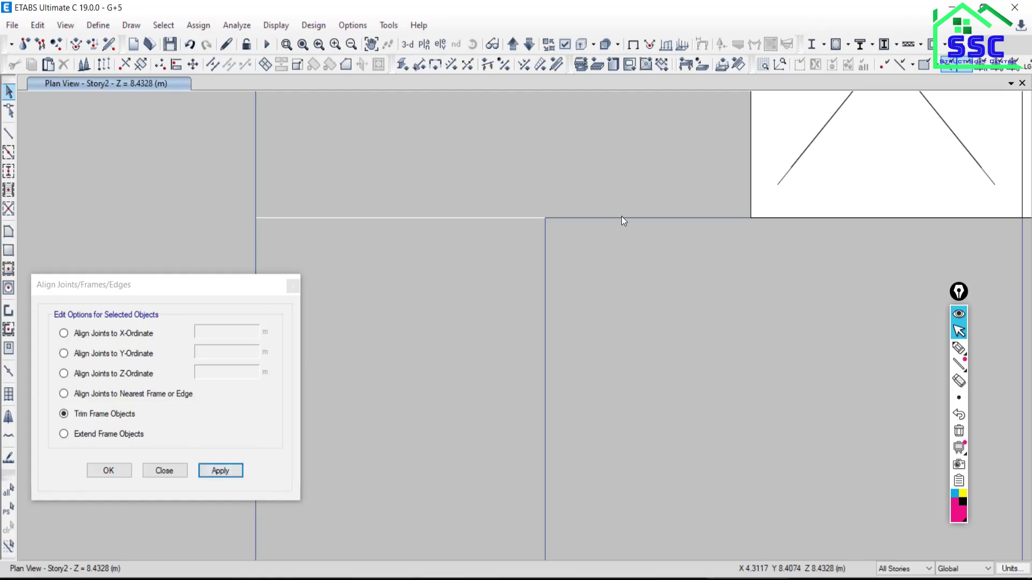
- Extend the trimmed beam from its cut end to the vertical beam on its left using Extend Frame Objects, then close the alignment dialog
{"action": "left_click", "coordinate": [603, 218]}
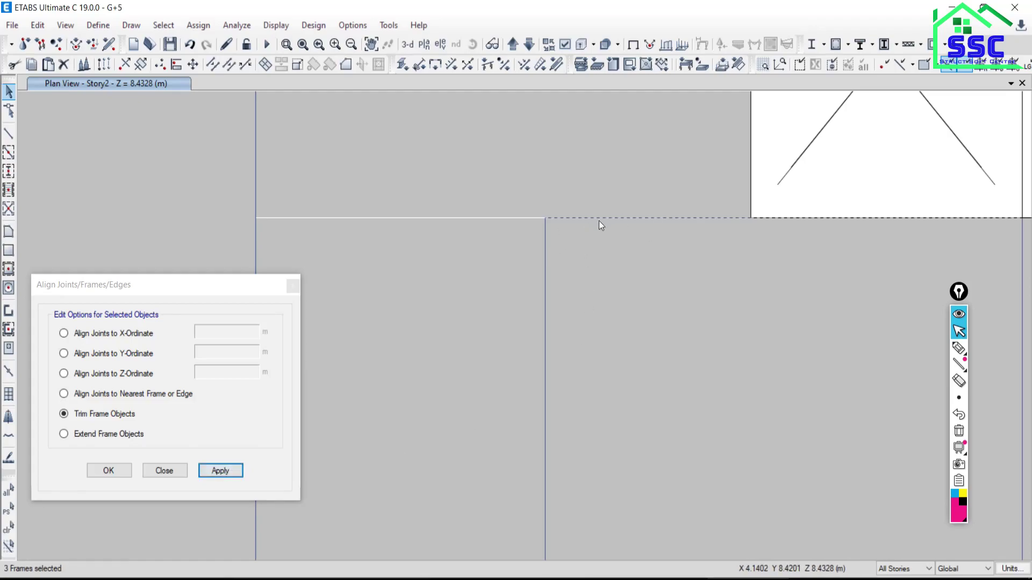
{"action": "left_click_drag", "start_coordinate": [530, 198], "coordinate": [572, 249]}
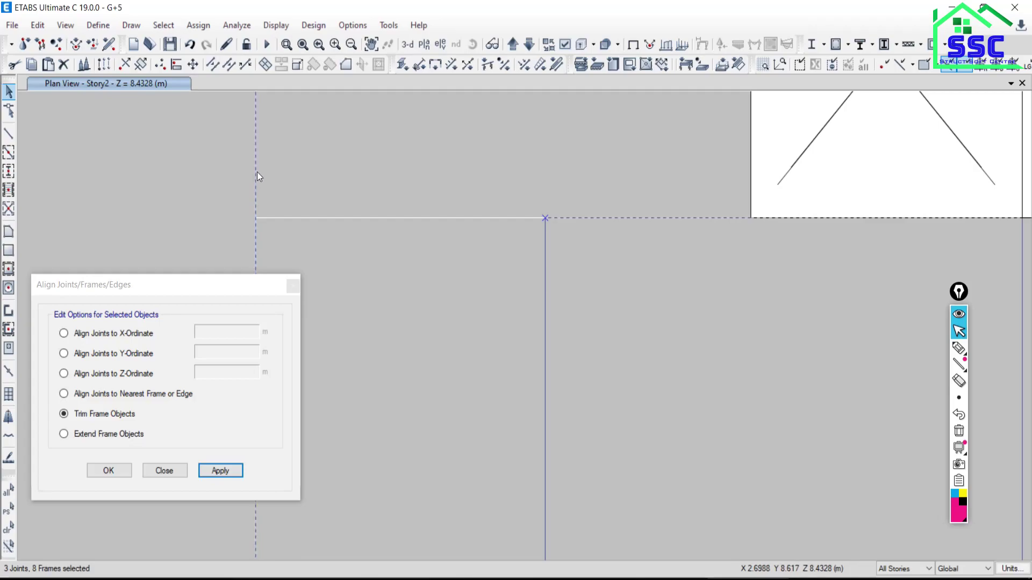
{"action": "left_click", "coordinate": [79, 433]}
{"action": "left_click", "coordinate": [213, 472]}
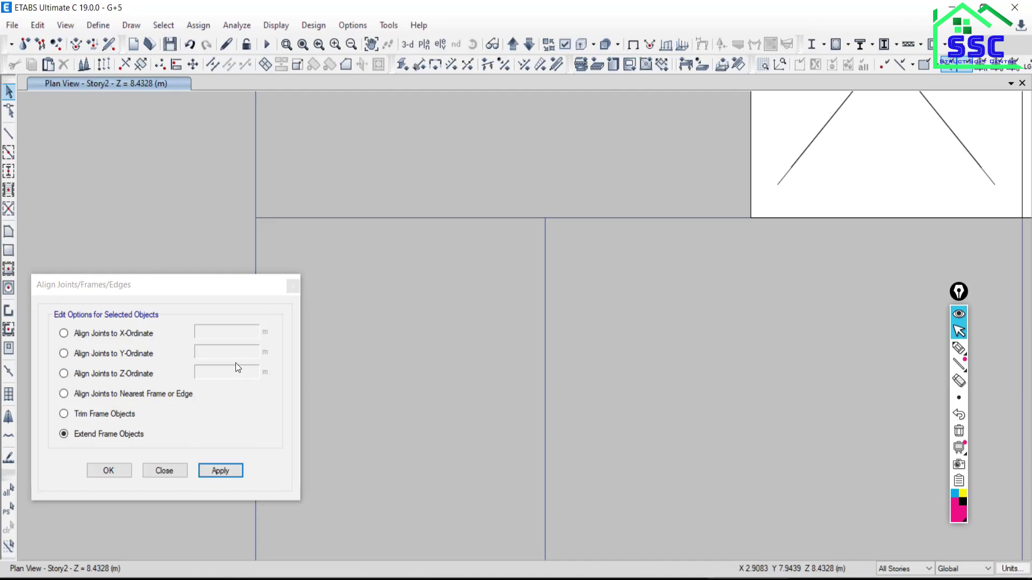
{"action": "left_click", "coordinate": [172, 472]}
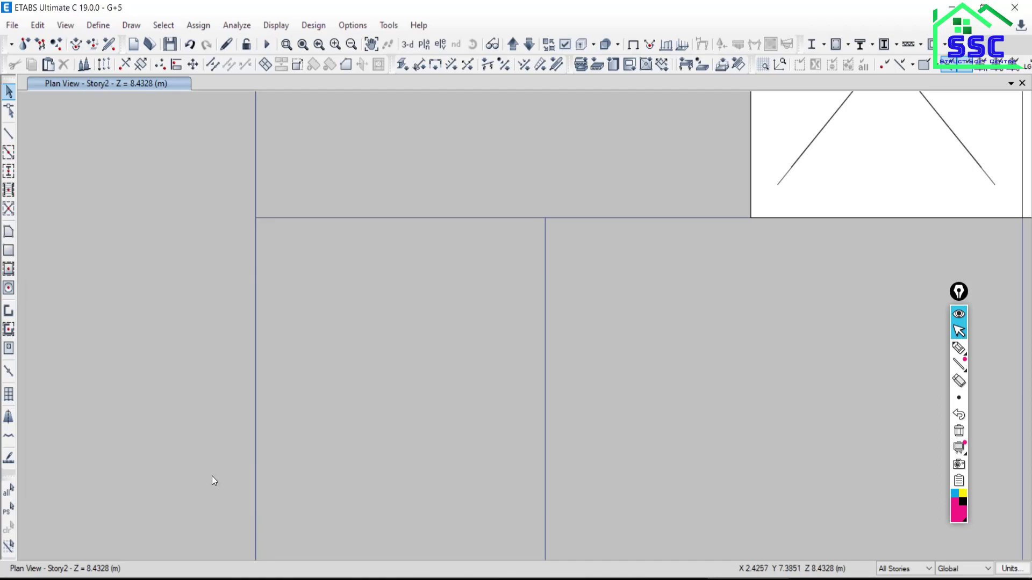
- Select all the sample frames and joints to the left of the building plan and delete them
{"action": "scroll", "coordinate": [531, 288], "scroll_direction": "down", "scroll_amount": 3}
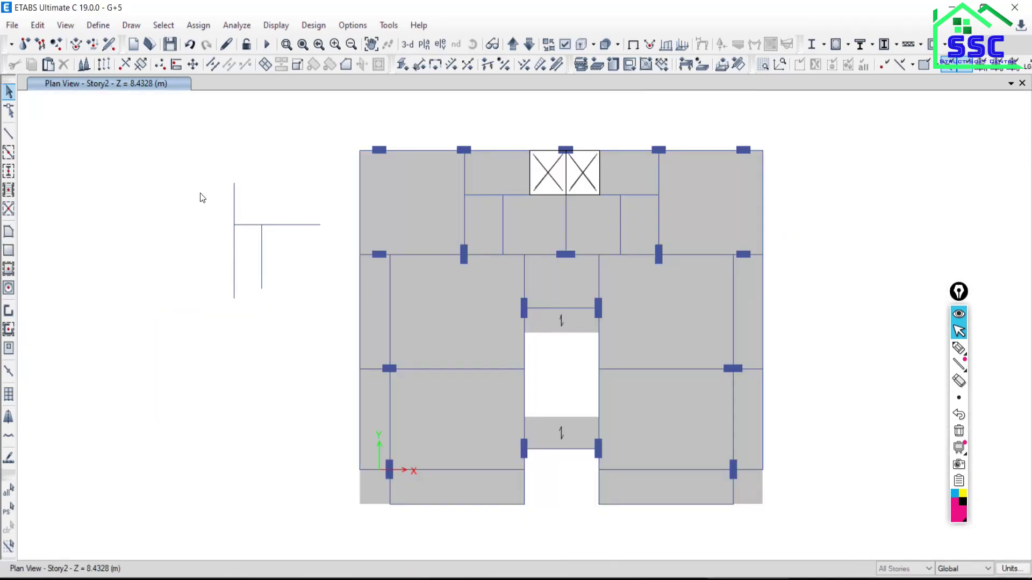
{"action": "left_click_drag", "start_coordinate": [182, 150], "coordinate": [337, 325]}
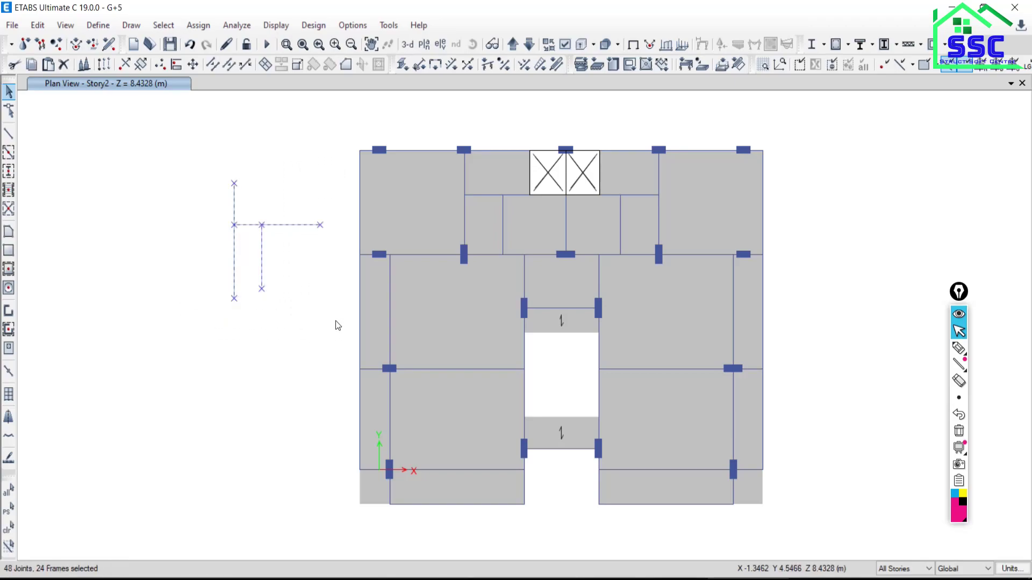
{"action": "left_click", "coordinate": [64, 65]}
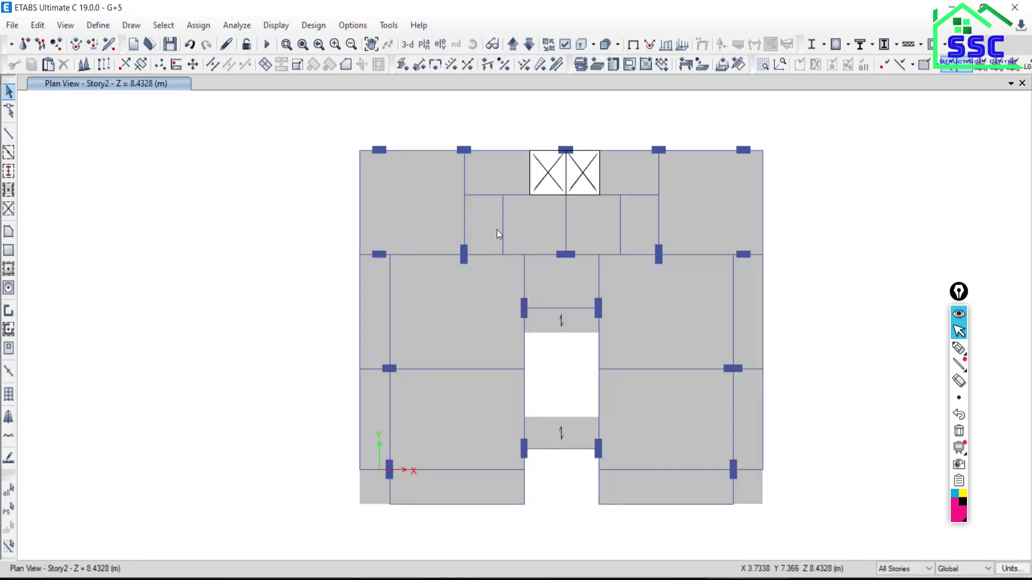
- Select the narrow slab panel below and left of the lift shaft and open Move Joints/Frames/Shells, keeping the dialog clear of the plan
{"action": "left_click", "coordinate": [483, 222]}
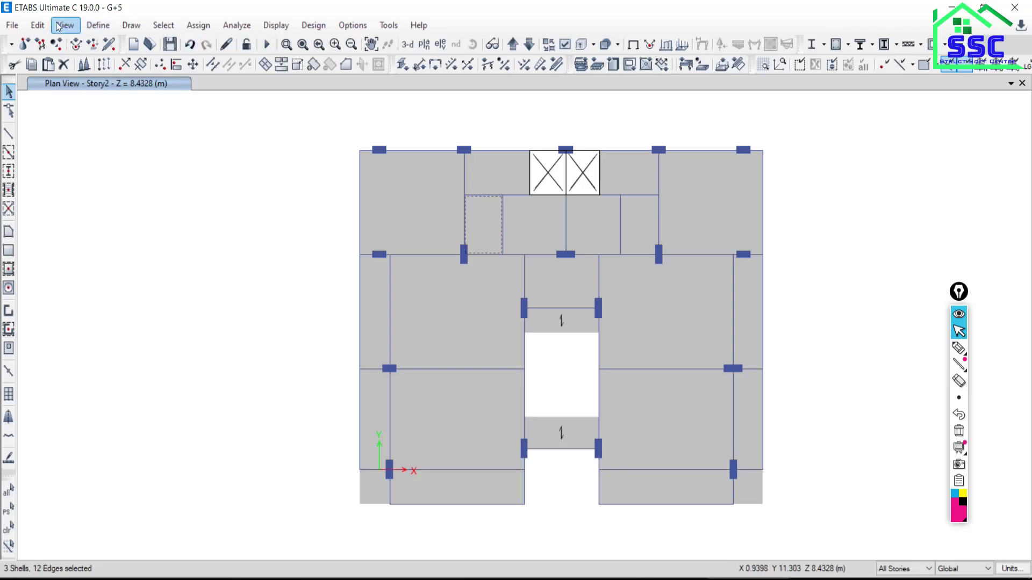
{"action": "left_click", "coordinate": [37, 25]}
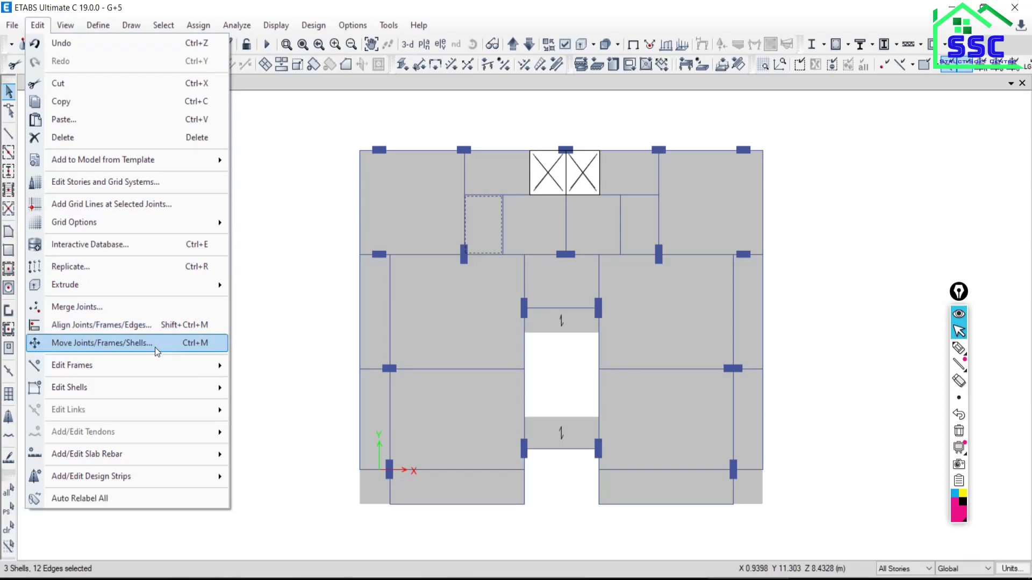
{"action": "left_click", "coordinate": [141, 347]}
{"action": "left_click_drag", "start_coordinate": [509, 213], "coordinate": [172, 189]}
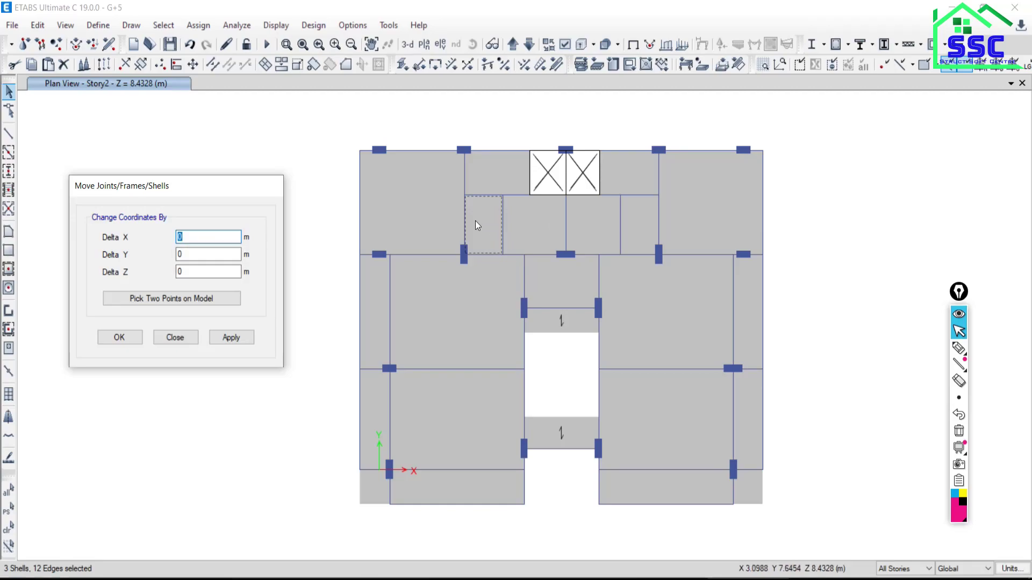
{"action": "middle_click_drag", "start_coordinate": [490, 245], "coordinate": [616, 258]}
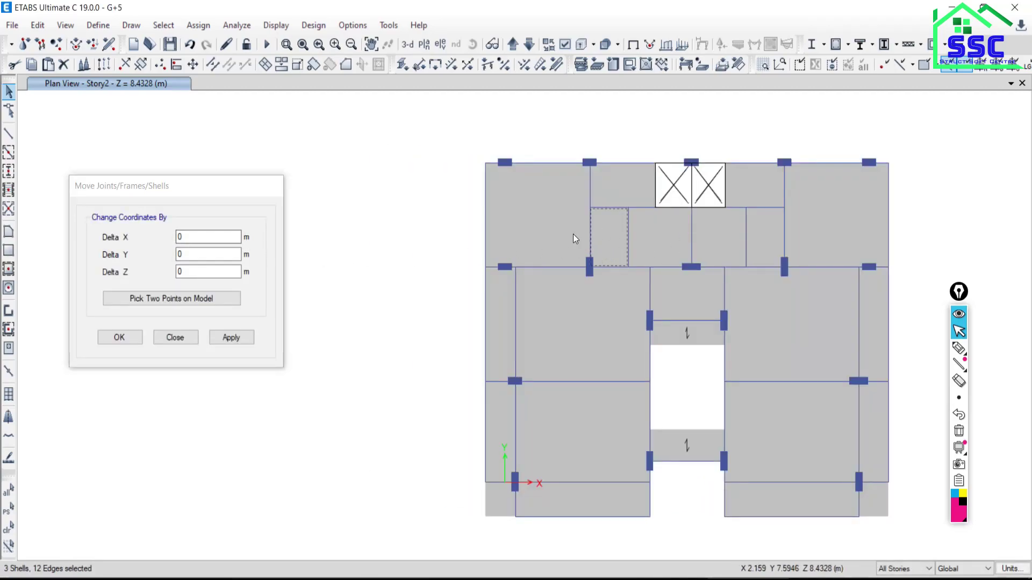
{"action": "double_click", "coordinate": [182, 237]}
{"action": "type", "text": "0.1"}
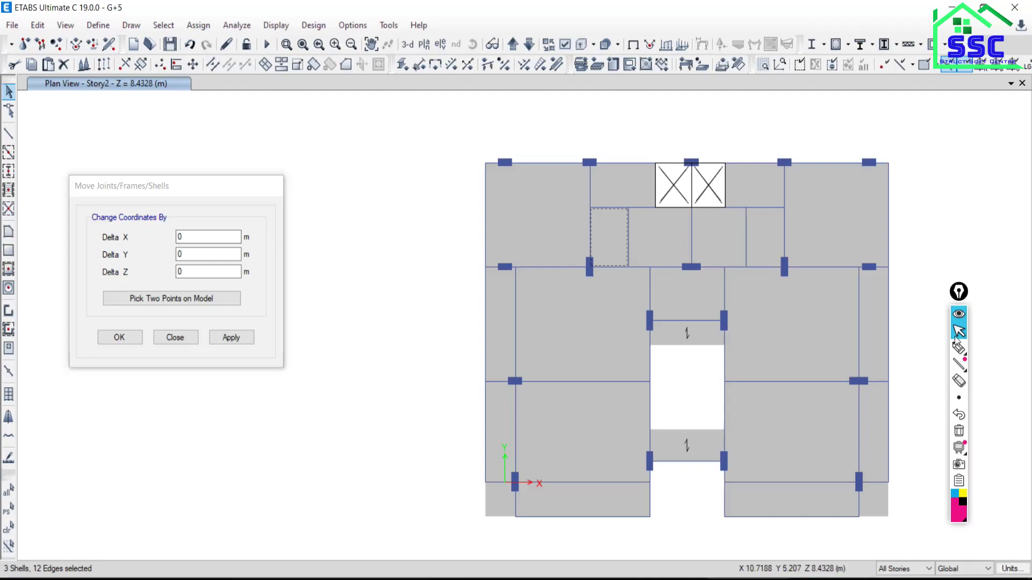
- Annotate the intended slab move with a pen arrow toward negative X labelled 10, plus arcs above the plan, then leave the pen
{"action": "left_click", "coordinate": [959, 348]}
{"action": "mouse_move", "coordinate": [611, 225]}
{"action": "left_mouse_down"}
{"action": "mouse_move", "coordinate": [608, 252]}
{"action": "mouse_move", "coordinate": [372, 225]}
{"action": "mouse_move", "coordinate": [364, 240]}
{"action": "mouse_move", "coordinate": [382, 218]}
{"action": "mouse_move", "coordinate": [530, 223]}
{"action": "mouse_move", "coordinate": [367, 210]}
{"action": "left_mouse_up"}
{"action": "mouse_move", "coordinate": [419, 153]}
{"action": "left_mouse_down"}
{"action": "mouse_move", "coordinate": [422, 183]}
{"action": "mouse_move", "coordinate": [450, 163]}
{"action": "mouse_move", "coordinate": [448, 150]}
{"action": "left_mouse_up"}
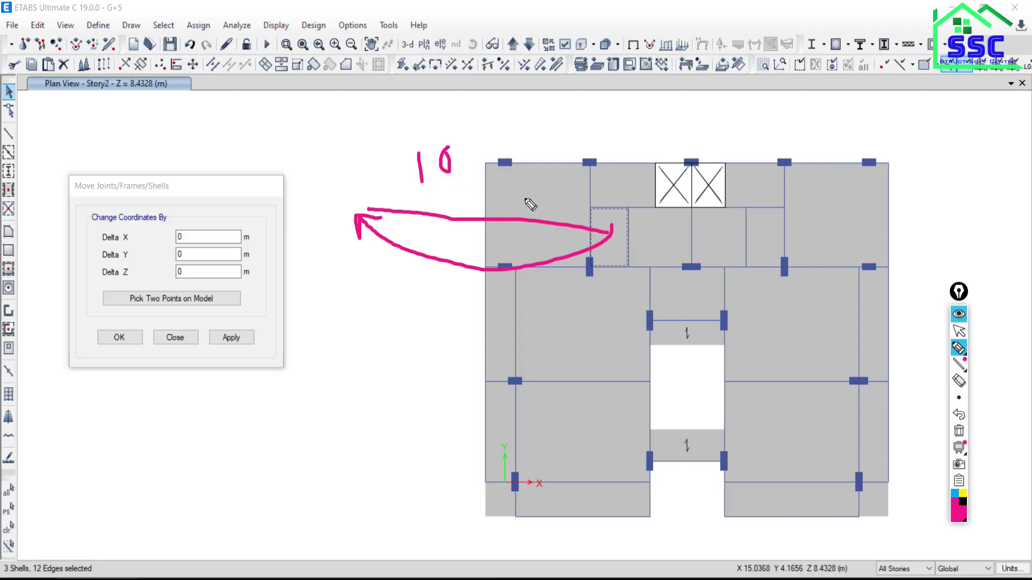
{"action": "left_click_drag", "start_coordinate": [612, 139], "coordinate": [798, 132]}
{"action": "mouse_move", "coordinate": [600, 137]}
{"action": "left_mouse_down"}
{"action": "mouse_move", "coordinate": [526, 119]}
{"action": "mouse_move", "coordinate": [438, 127]}
{"action": "left_mouse_up"}
{"action": "left_click", "coordinate": [960, 331]}
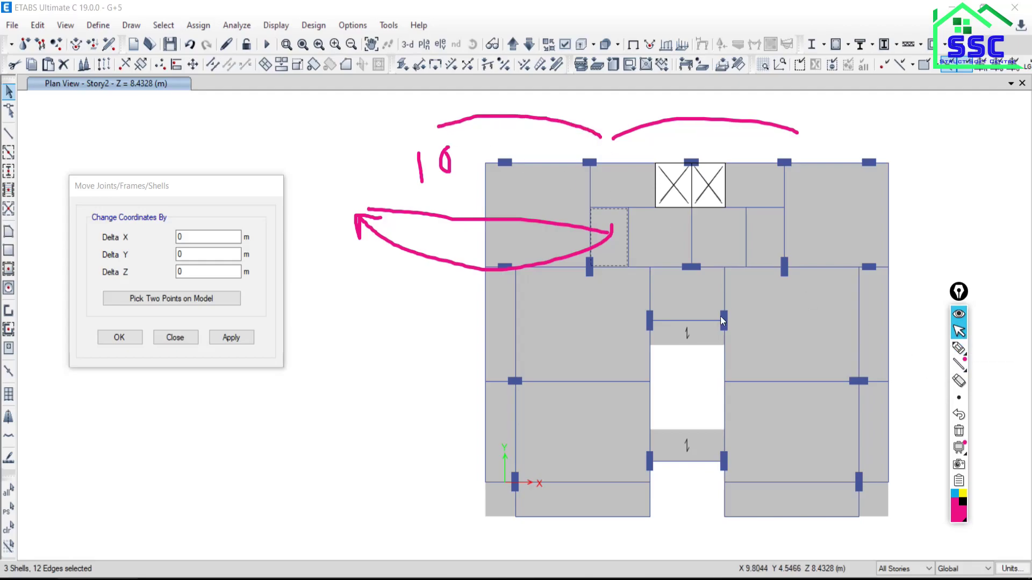
- Move the selected narrow slab by Delta X -10 m and clear the pen annotations
{"action": "left_click", "coordinate": [145, 236]}
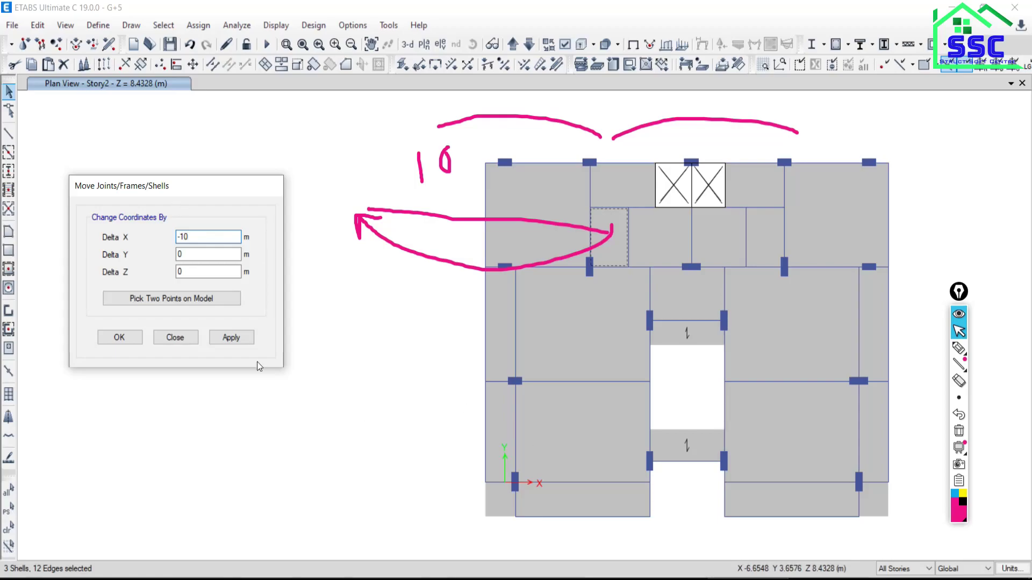
{"action": "left_click", "coordinate": [227, 337]}
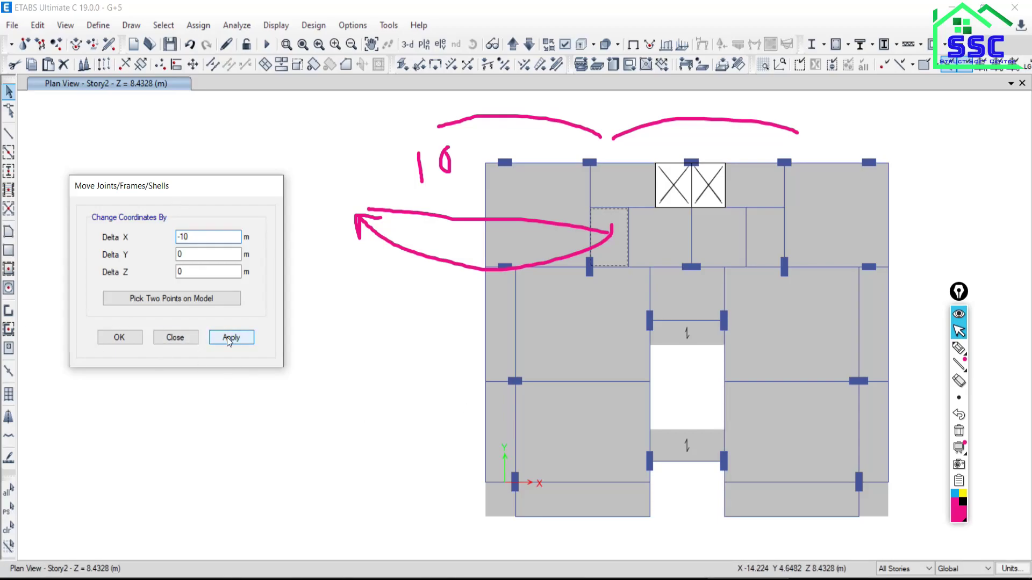
{"action": "left_click_drag", "start_coordinate": [192, 187], "coordinate": [155, 310]}
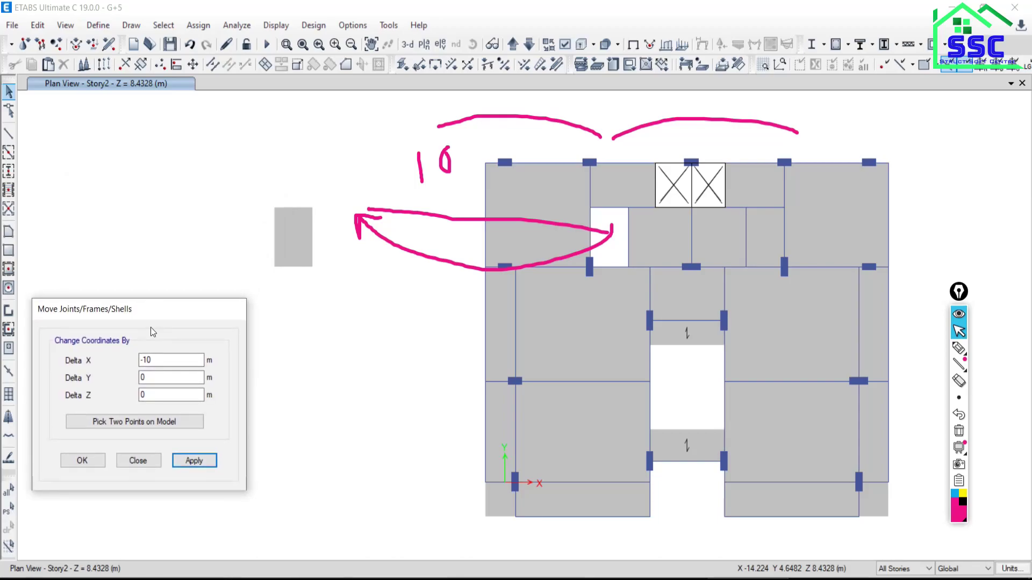
{"action": "left_click", "coordinate": [959, 430]}
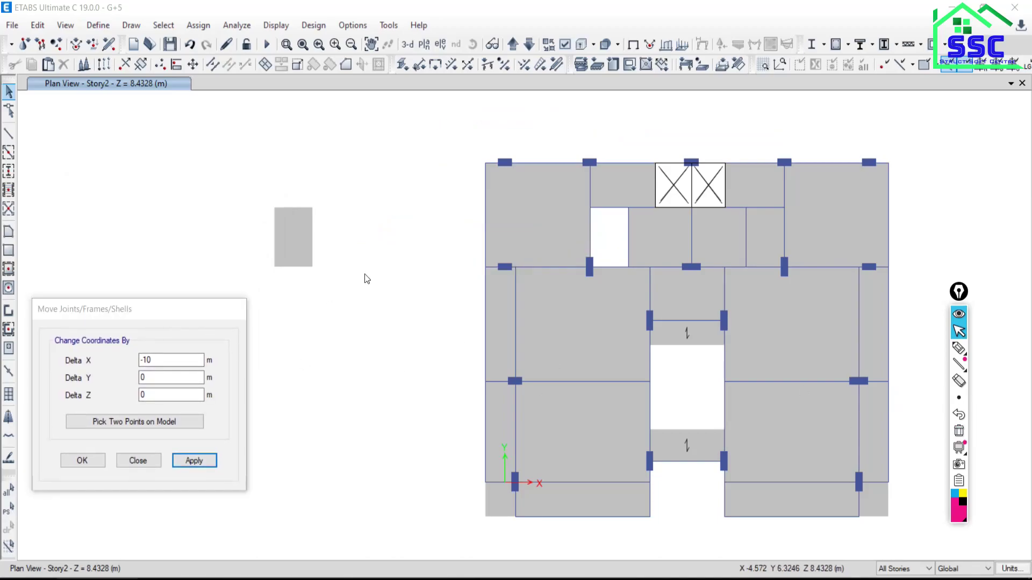
- Select the displaced slab and move it back into the plan by Delta X 10 m
{"action": "left_click", "coordinate": [295, 237]}
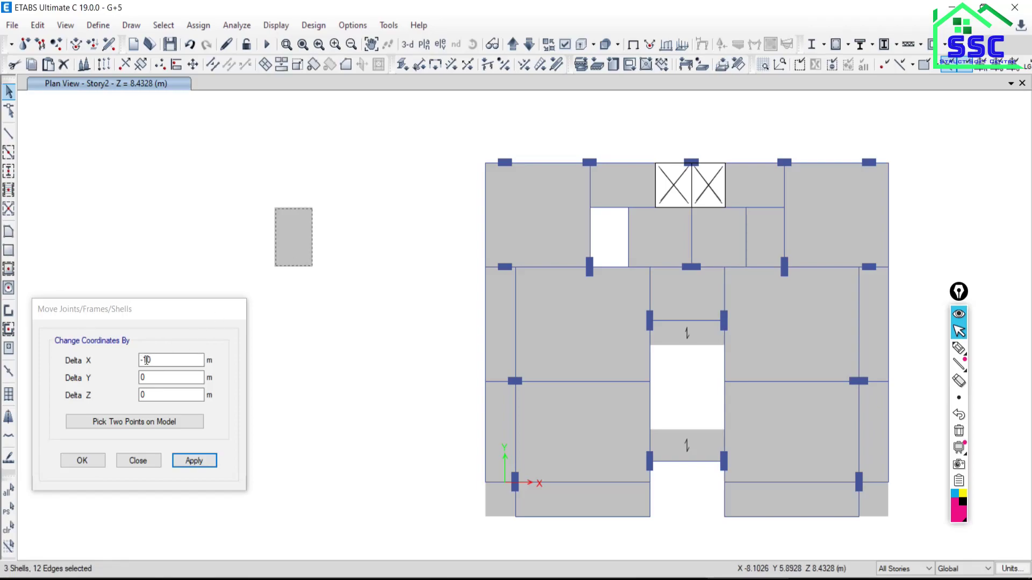
{"action": "left_click_drag", "start_coordinate": [157, 360], "coordinate": [110, 359]}
{"action": "type", "text": "10"}
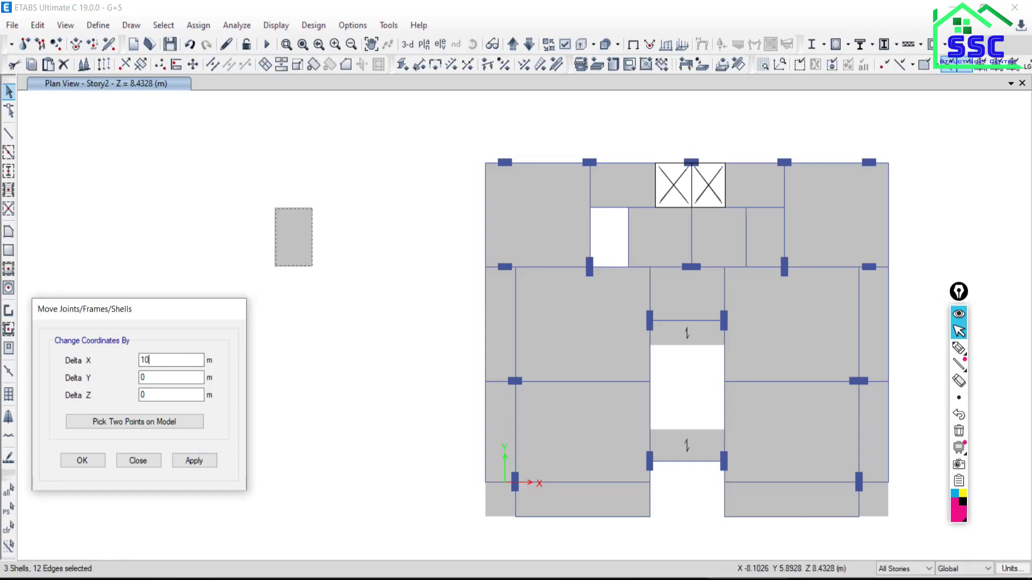
{"action": "left_click", "coordinate": [194, 462]}
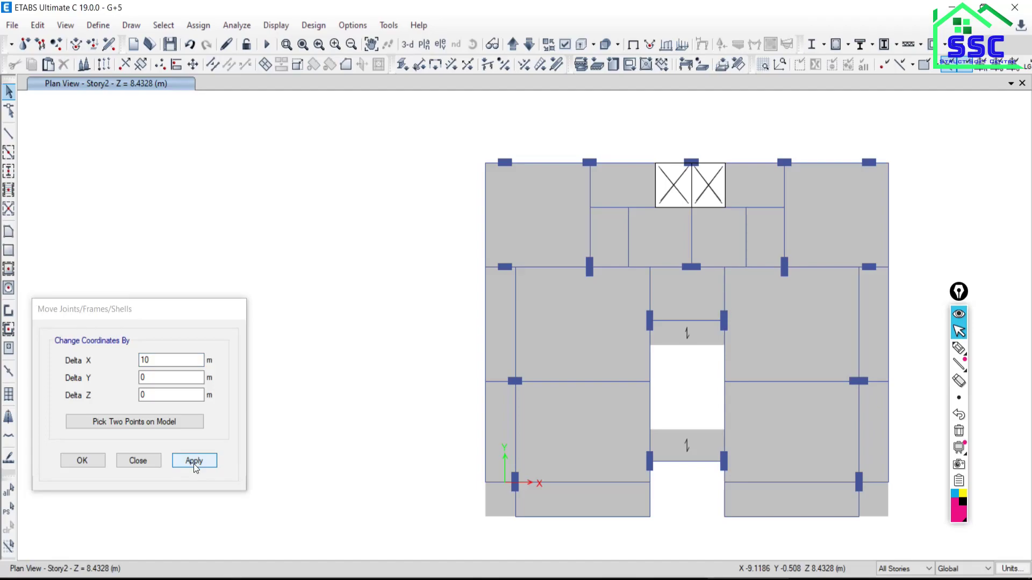
- Move the upper-left corner slab panel by Delta X 0 and Delta Y 5 m, and undo the move
{"action": "left_click", "coordinate": [529, 225]}
{"action": "double_click", "coordinate": [140, 360]}
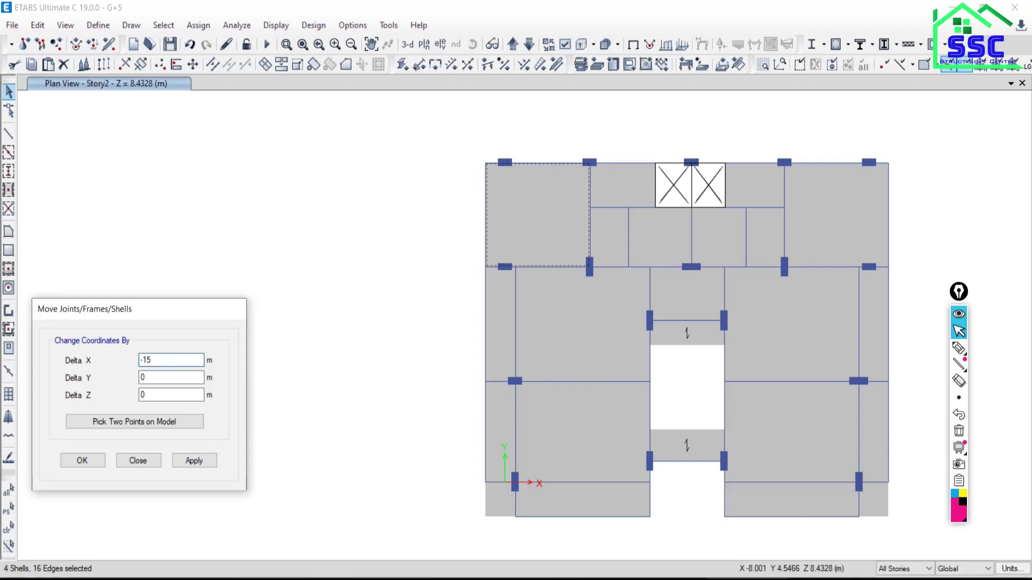
{"action": "left_click_drag", "start_coordinate": [156, 360], "coordinate": [116, 381]}
{"action": "type", "text": "0"}
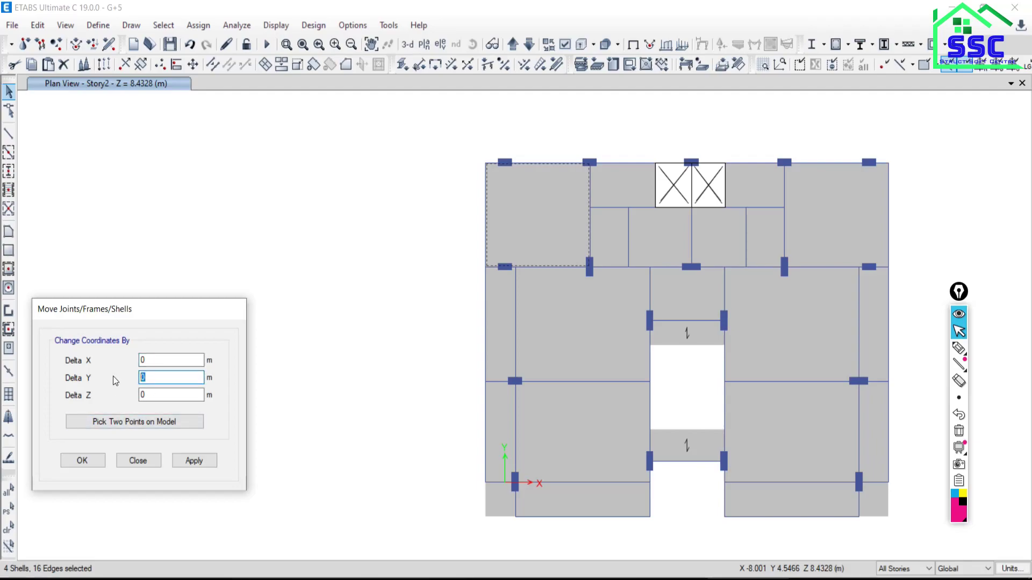
{"action": "type", "text": "5"}
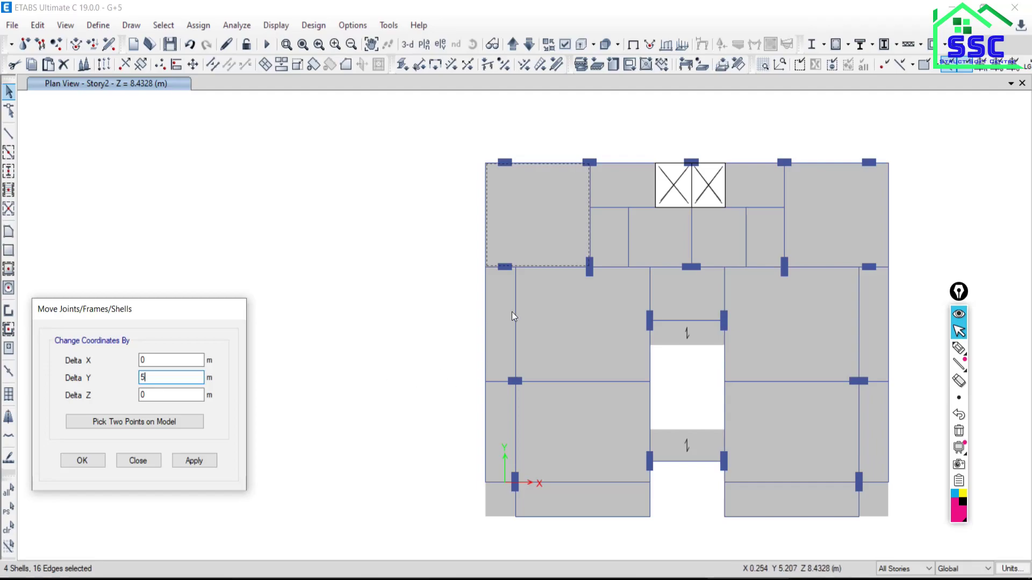
{"action": "key", "text": "Return"}
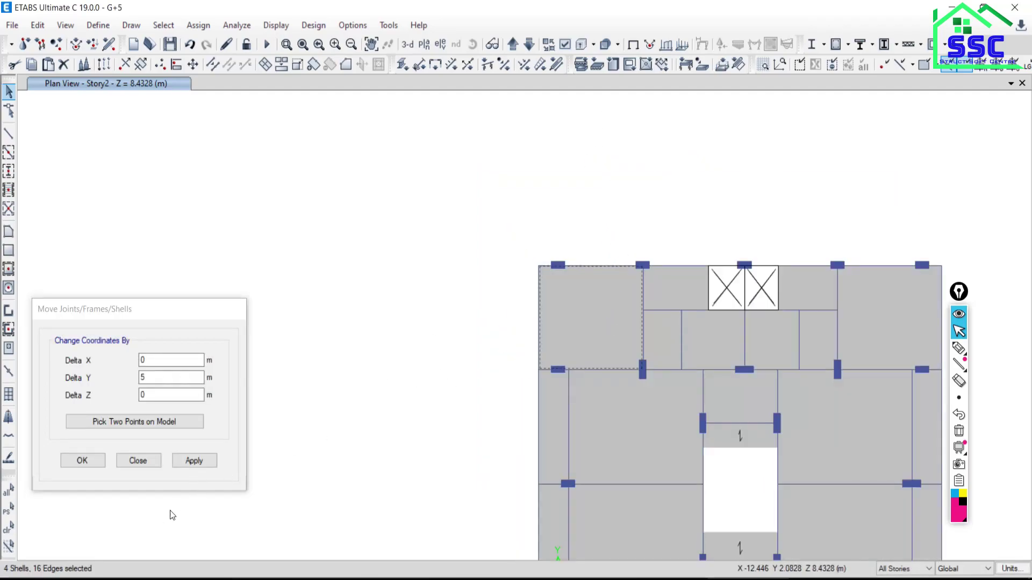
{"action": "left_click", "coordinate": [195, 461]}
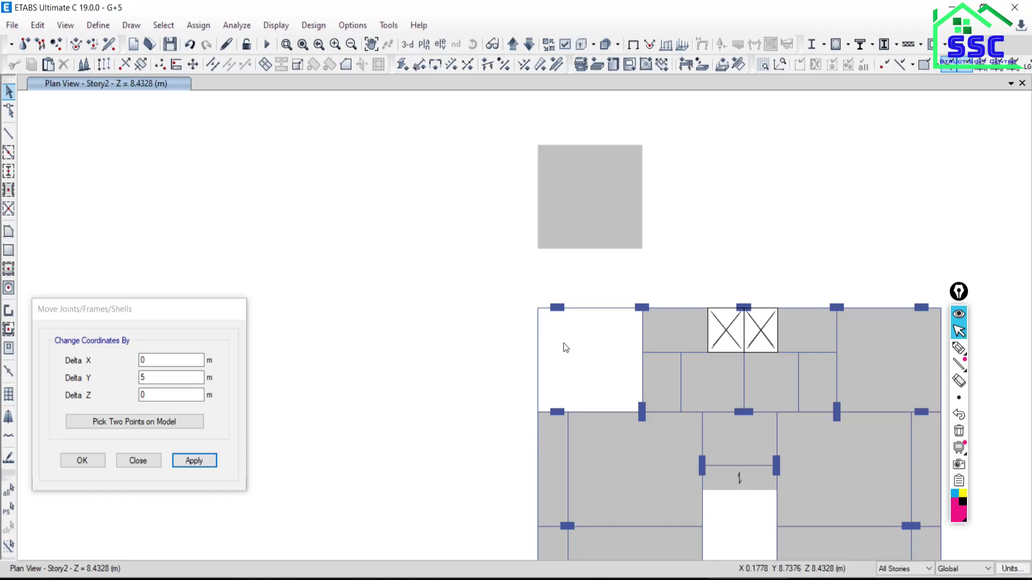
{"action": "left_click", "coordinate": [146, 362]}
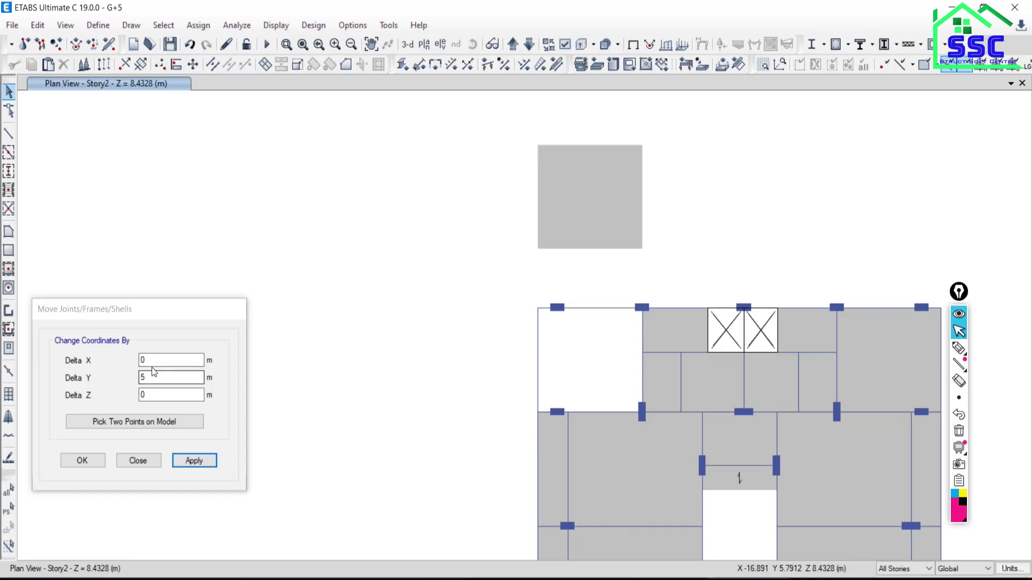
{"action": "left_click", "coordinate": [190, 45]}
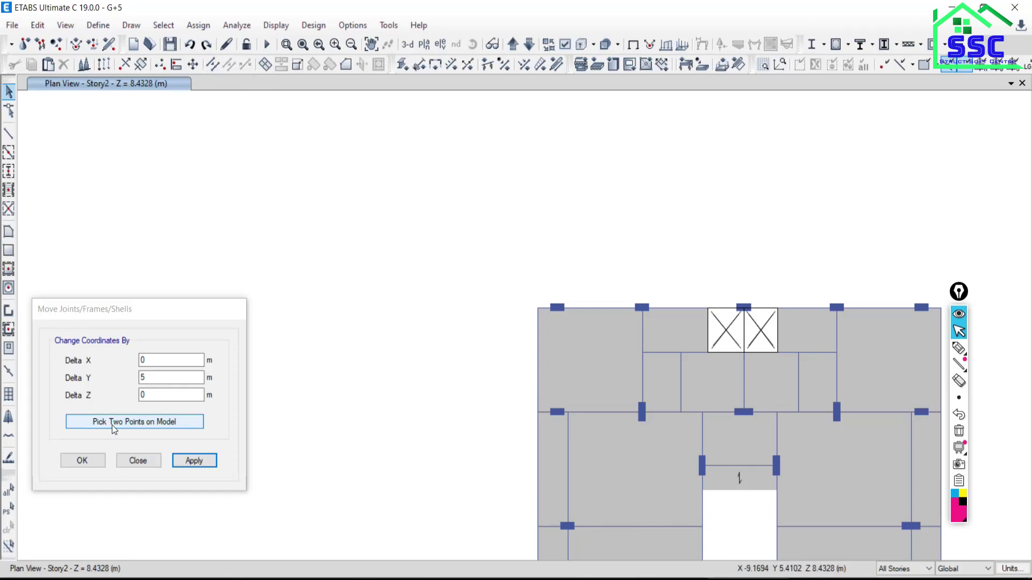
- Move the upper-left bay's outer edge beam by picking its lower end and the plan's upper-right corner as the two points, and undo it
{"action": "middle_click_drag", "start_coordinate": [651, 459], "coordinate": [649, 308]}
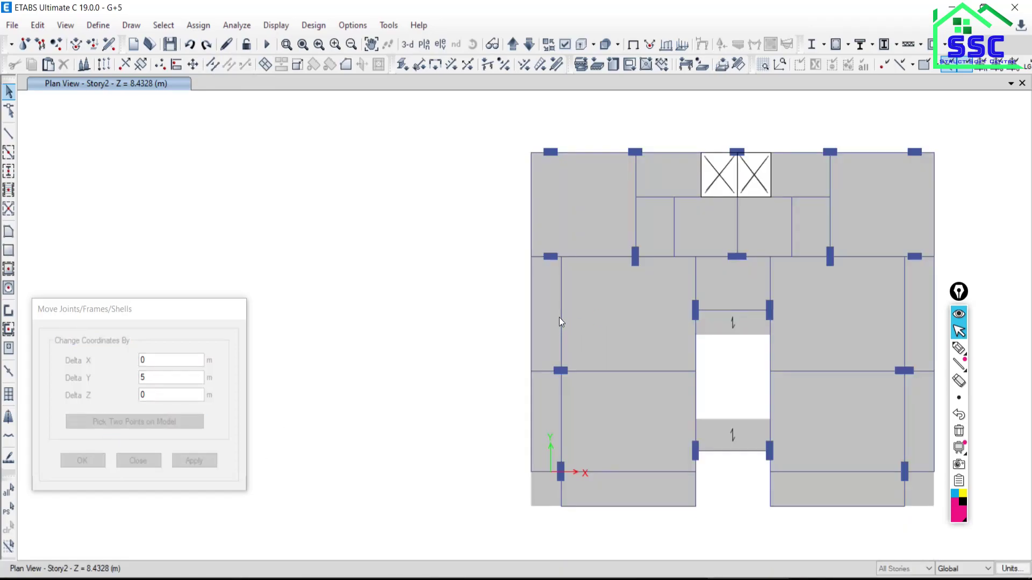
{"action": "middle_click_drag", "start_coordinate": [542, 295], "coordinate": [580, 413]}
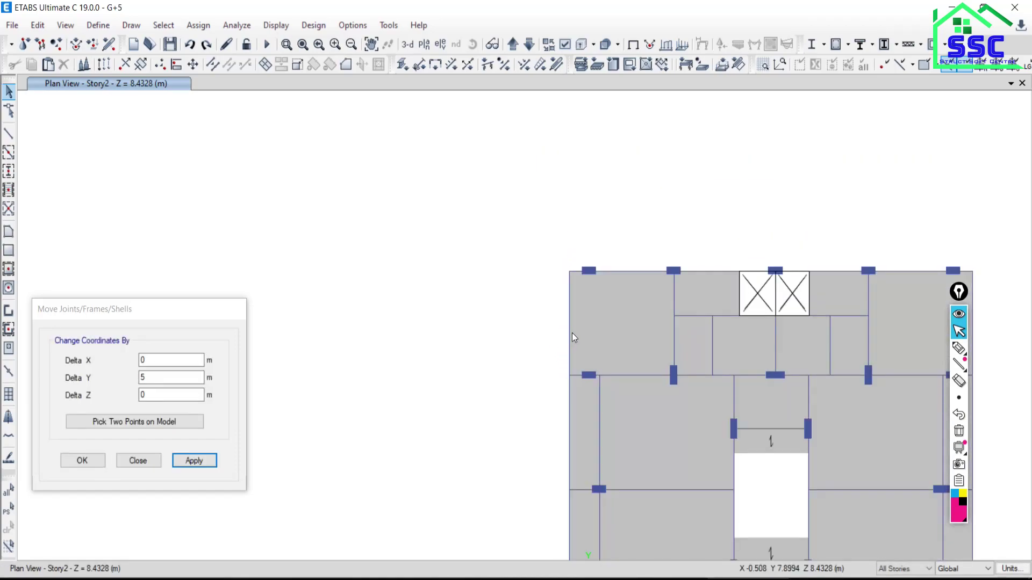
{"action": "left_click", "coordinate": [570, 312]}
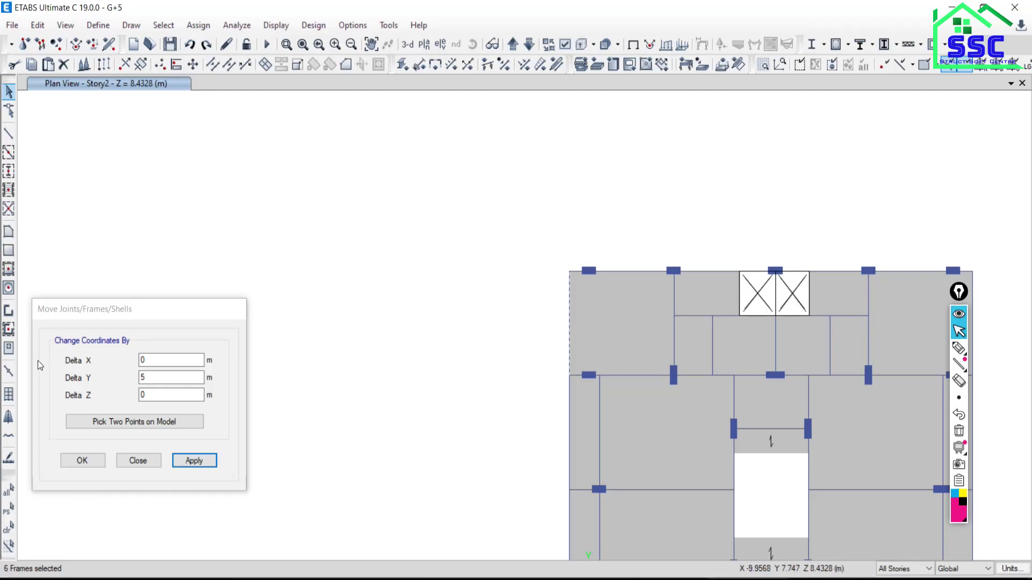
{"action": "left_click", "coordinate": [114, 421]}
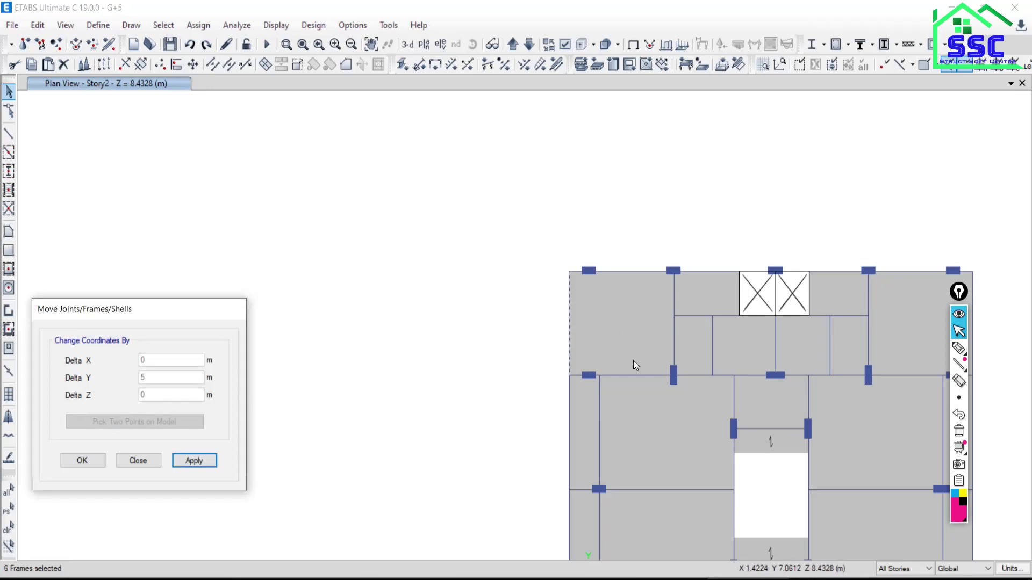
{"action": "left_click", "coordinate": [569, 376]}
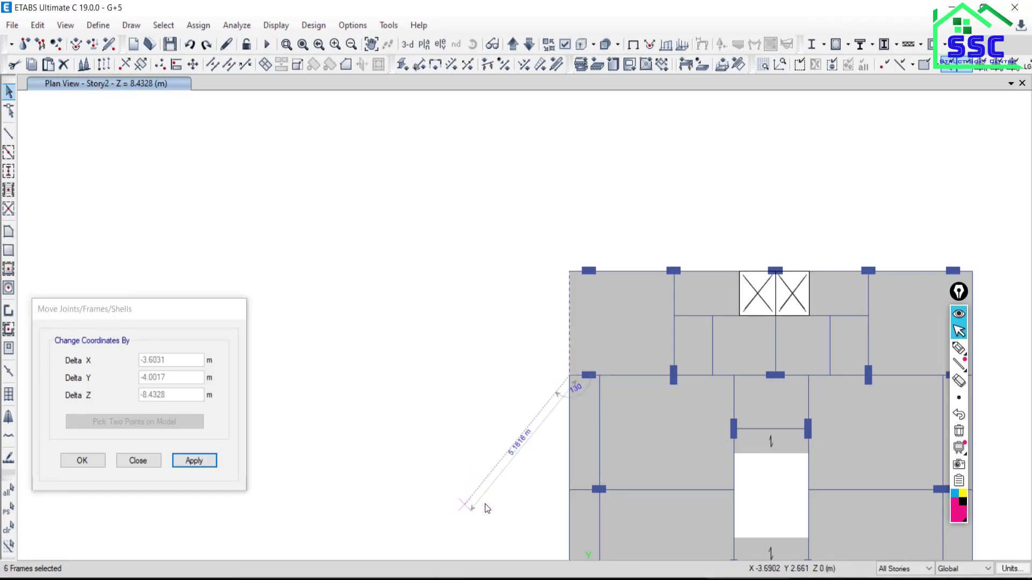
{"action": "left_click", "coordinate": [649, 428]}
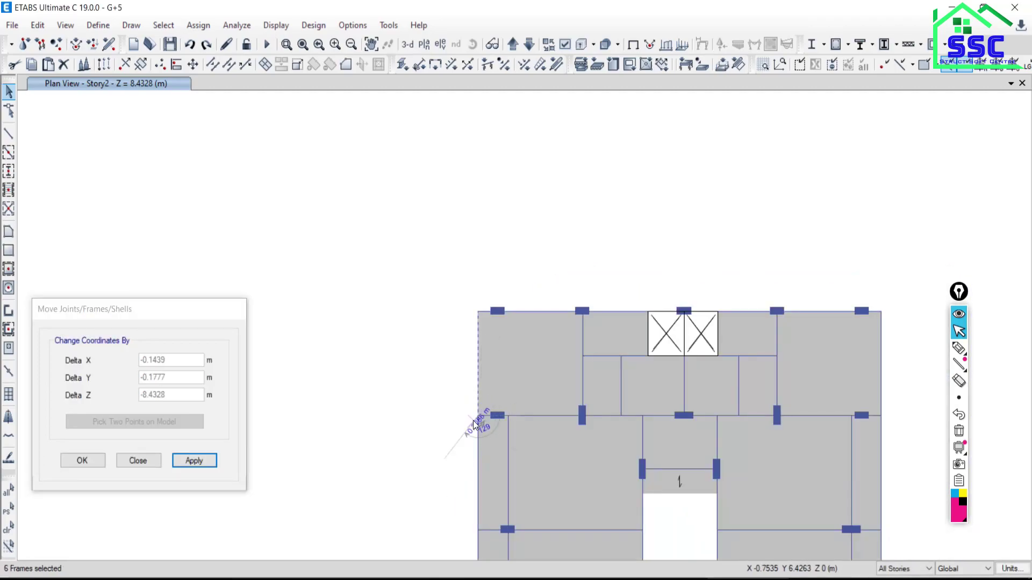
{"action": "left_click", "coordinate": [880, 313]}
{"action": "left_click", "coordinate": [184, 462]}
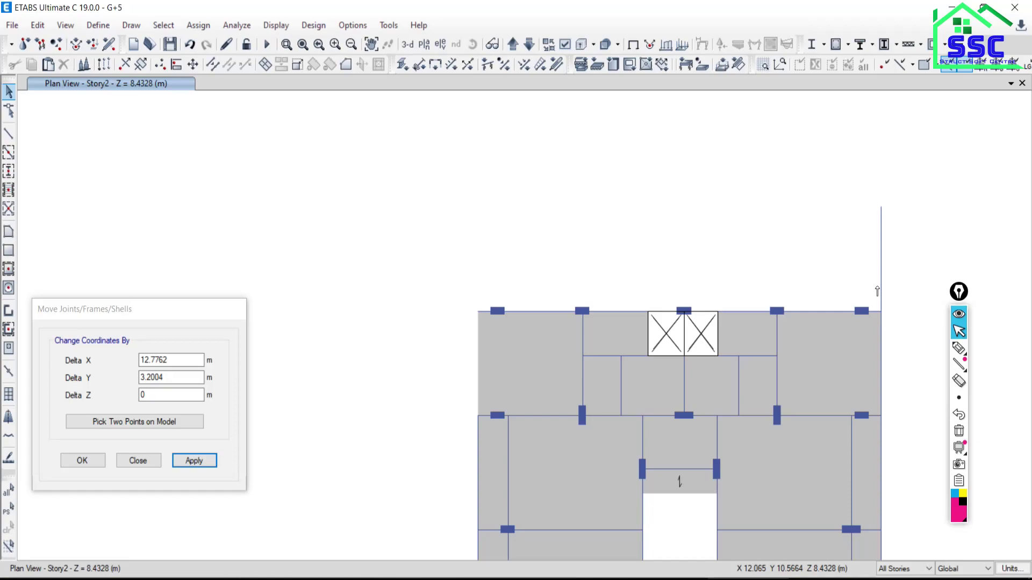
{"action": "left_click", "coordinate": [190, 46]}
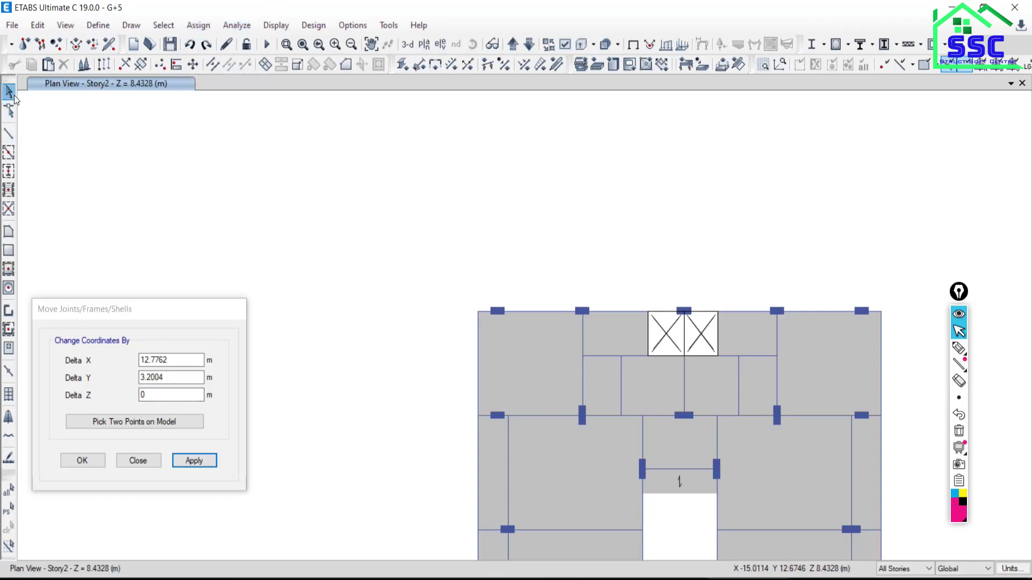
- Move the upper-left corner slab by two picked points, from its lower-right corner to the plan's upper-right corner (Delta X 9.4742, Delta Y 3.2004 m)
{"action": "left_click", "coordinate": [9, 93]}
{"action": "left_click", "coordinate": [512, 356]}
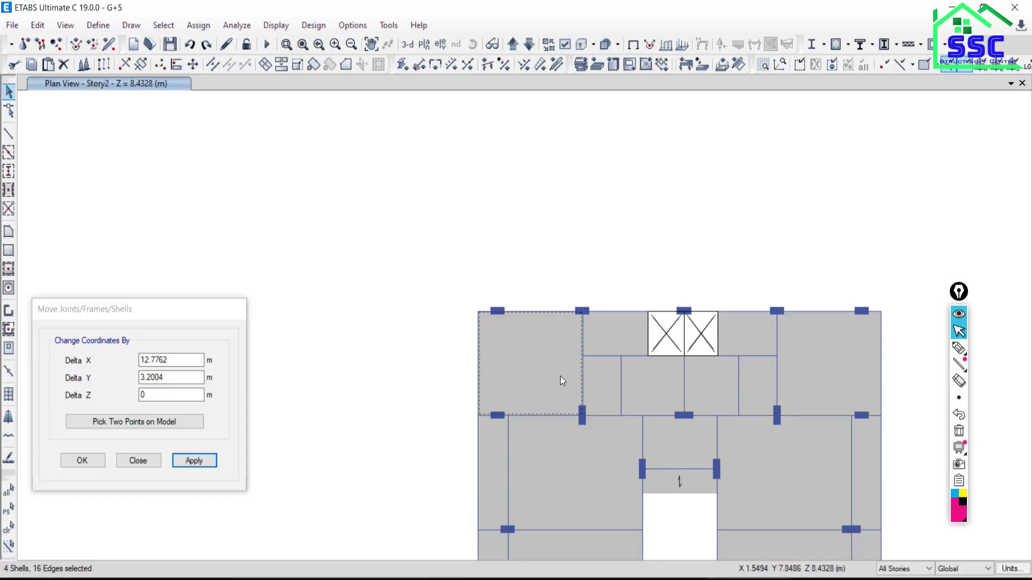
{"action": "left_click", "coordinate": [156, 424]}
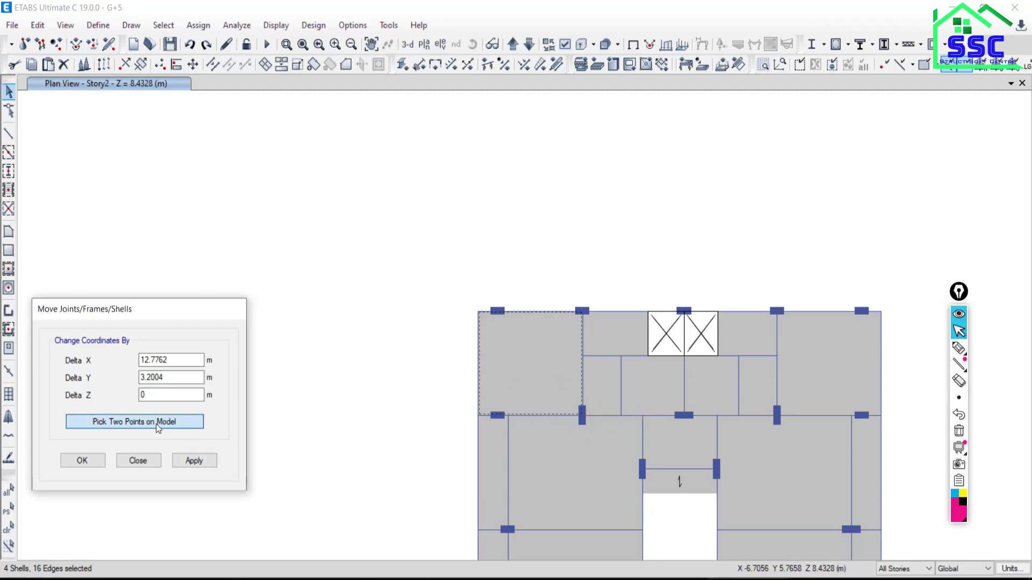
{"action": "left_click", "coordinate": [581, 413]}
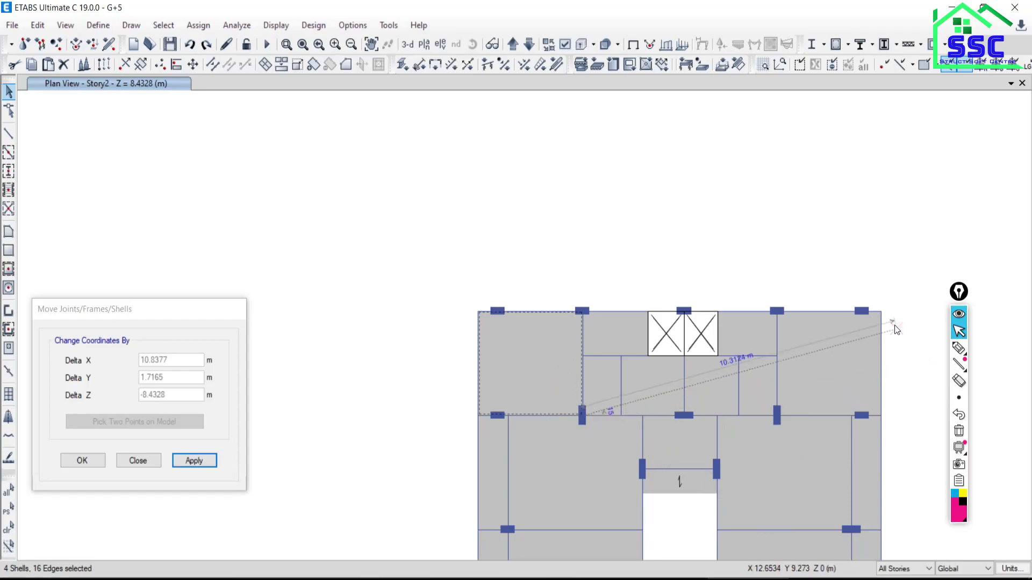
{"action": "left_click", "coordinate": [881, 312]}
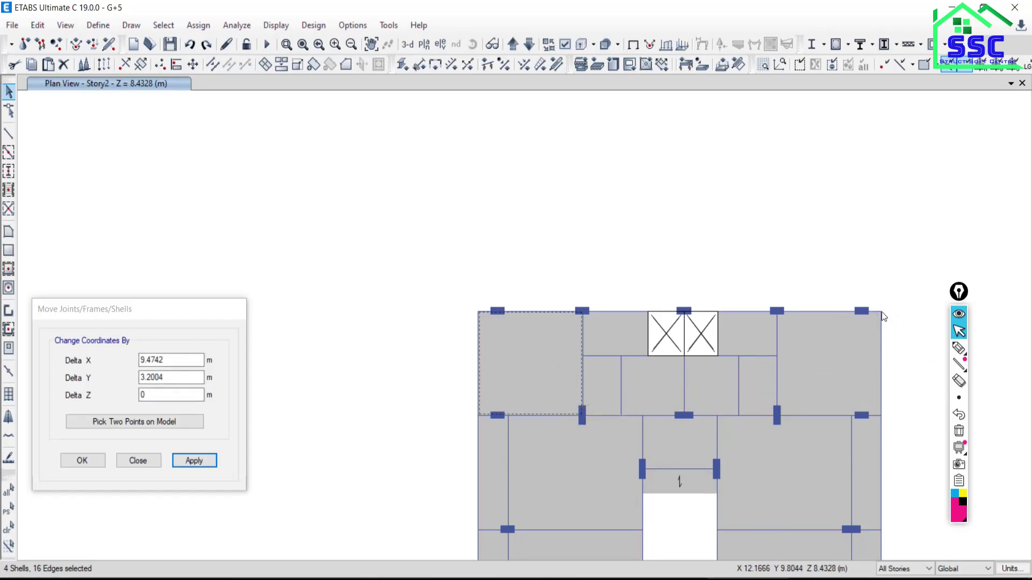
{"action": "left_click", "coordinate": [202, 463]}
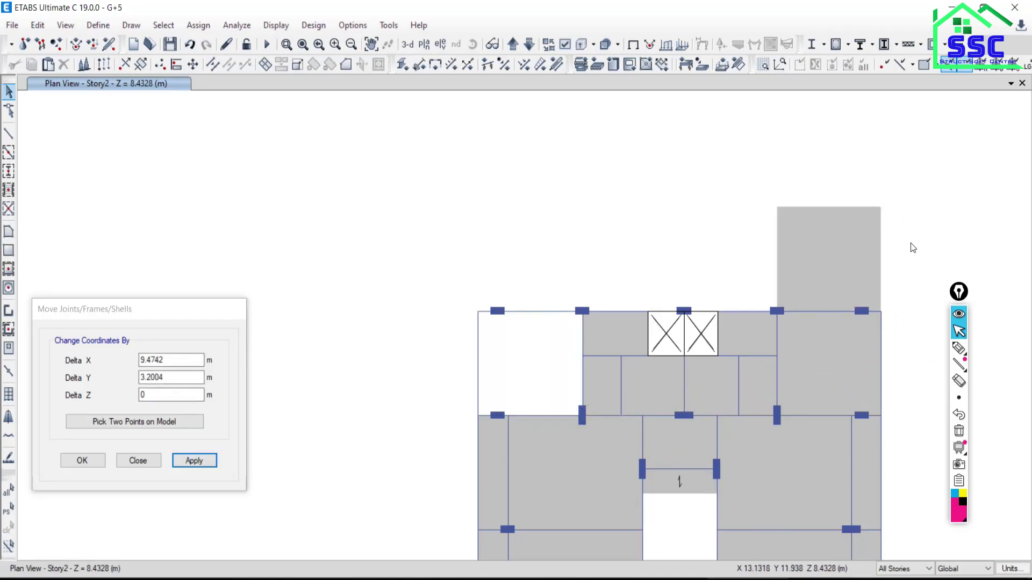
- Move the beam on the emptied bay's right edge from its lower end to the plan's upper-right corner by two picked points and close the dialog
{"action": "left_click", "coordinate": [584, 376]}
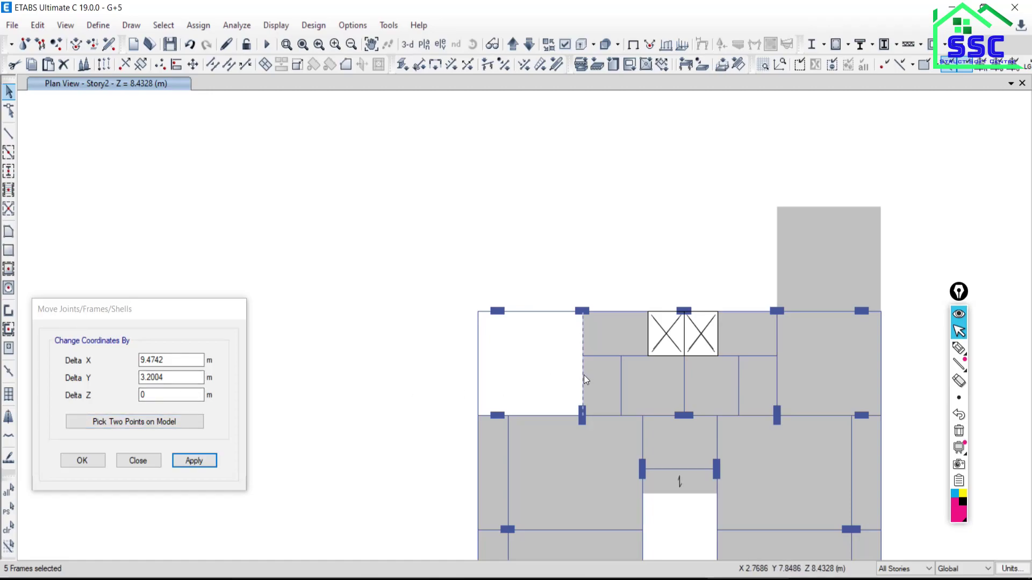
{"action": "left_click", "coordinate": [112, 422]}
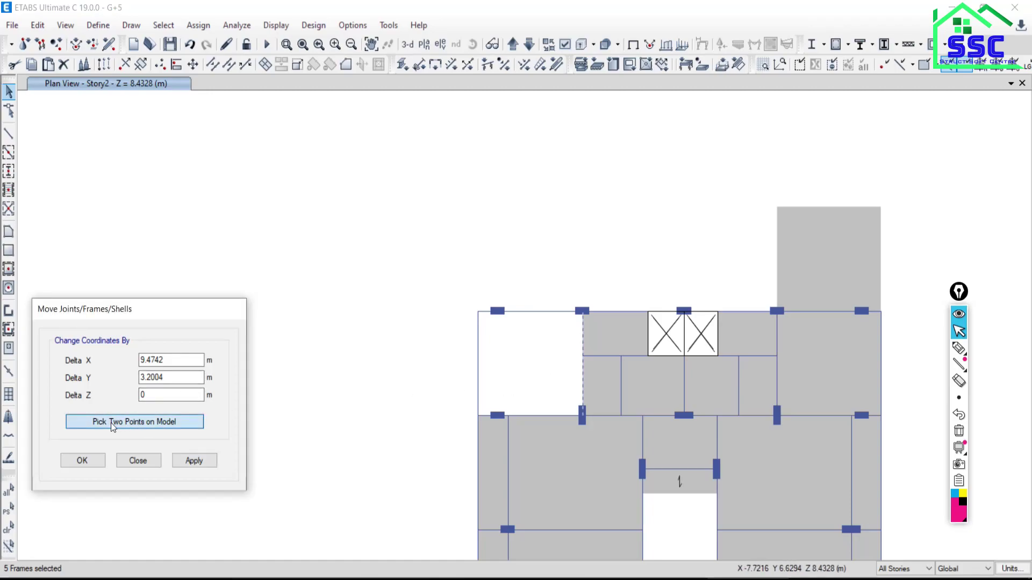
{"action": "left_click", "coordinate": [582, 416]}
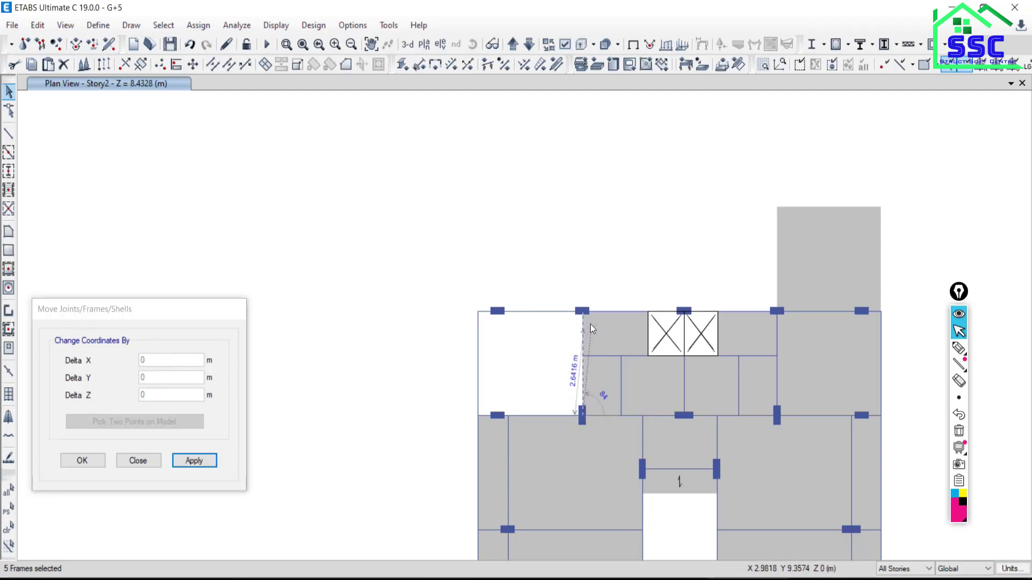
{"action": "left_click", "coordinate": [880, 312]}
{"action": "left_click", "coordinate": [193, 460]}
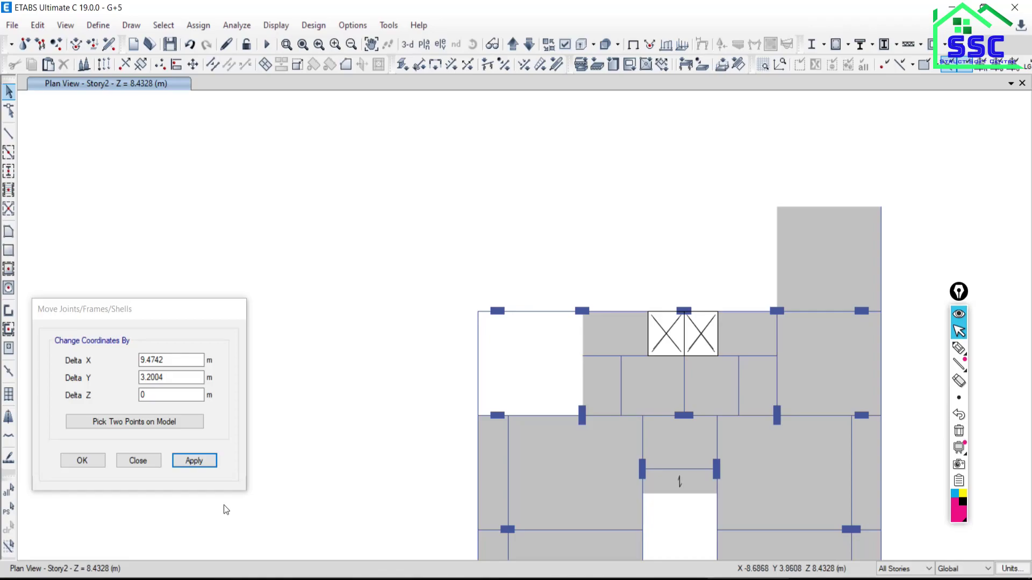
{"action": "left_click", "coordinate": [137, 461]}
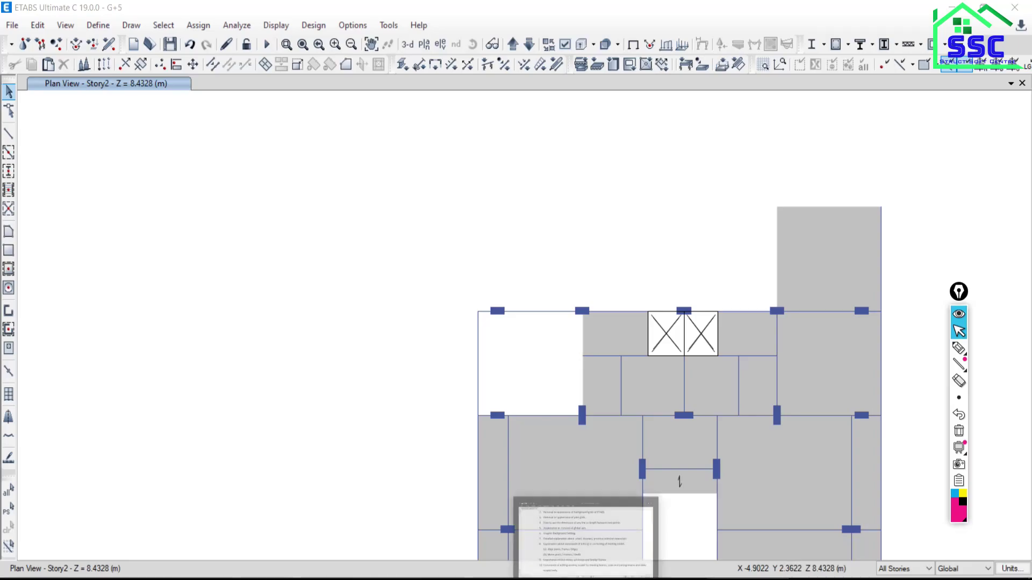
- Switch to IMPORTANT COMMANDS.pdf in Nitro Pro to check the command list, and bring up the Google Meet window
{"action": "left_click", "coordinate": [586, 535]}
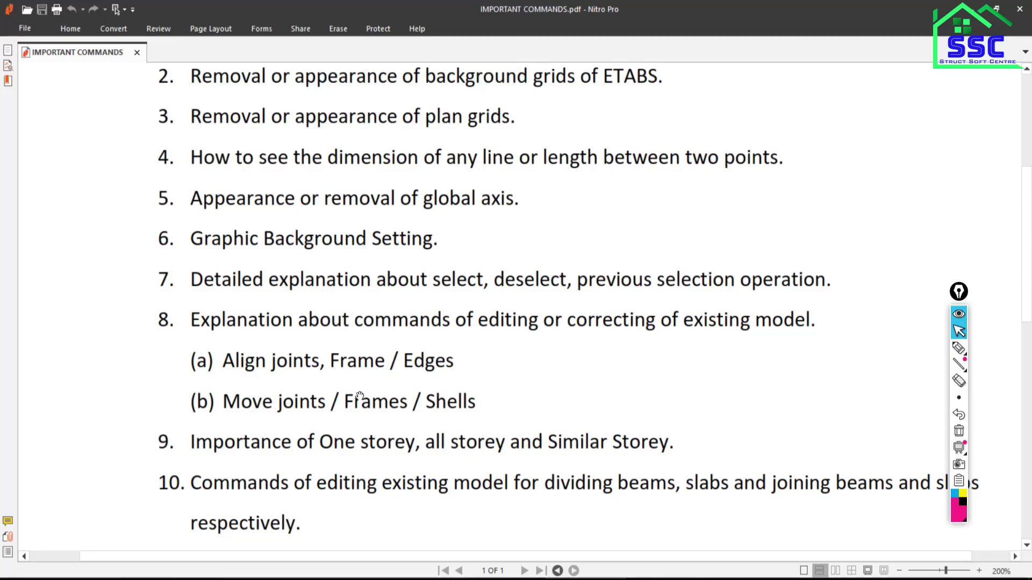
{"action": "mouse_move", "coordinate": [384, 578]}
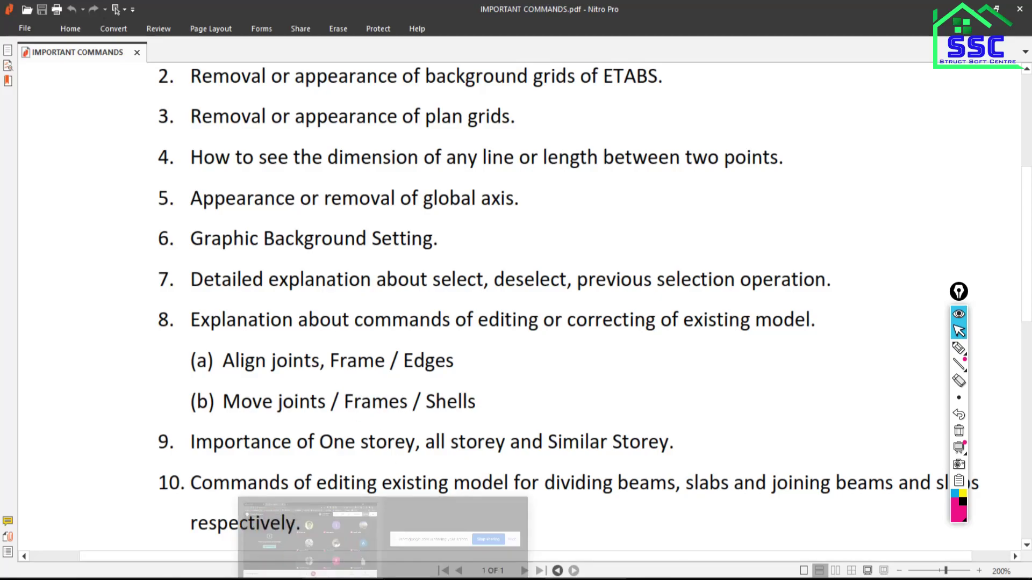
{"action": "left_click", "coordinate": [476, 529]}
{"action": "mouse_move", "coordinate": [543, 489]}
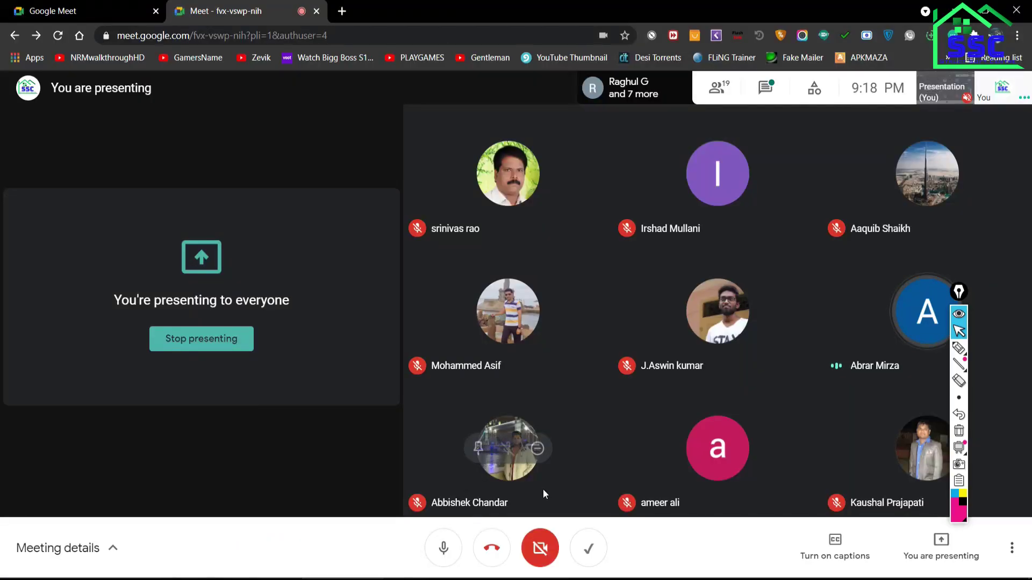